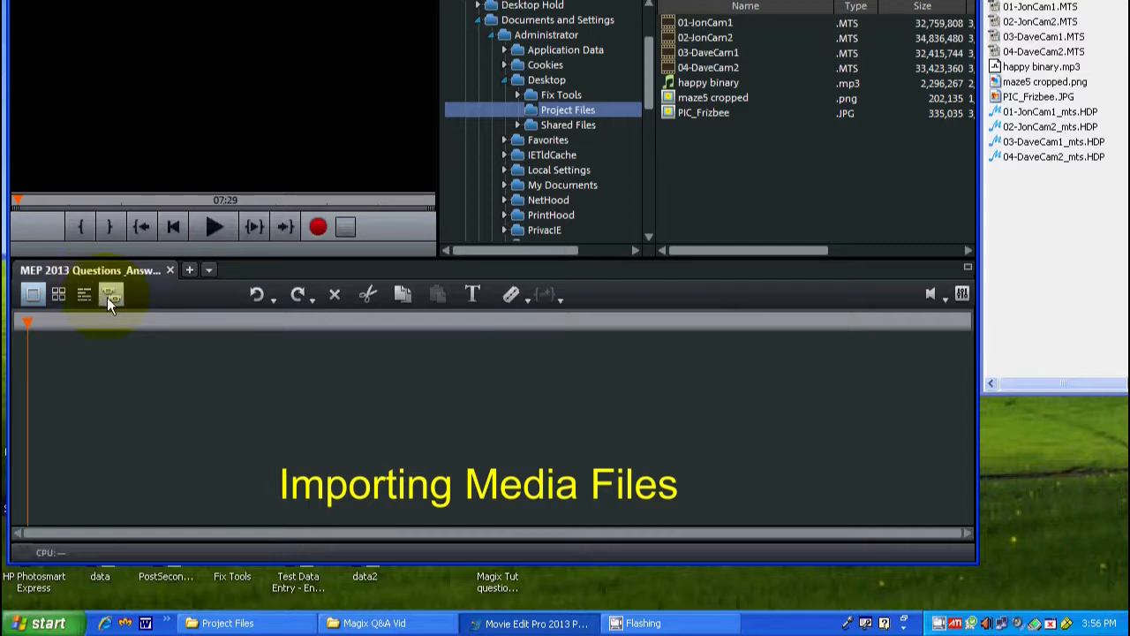
# - Switch the project to timeline mode and add maze5 cropped.png from the Project Files folder at the start of track 1
pyautogui.click(83, 295)
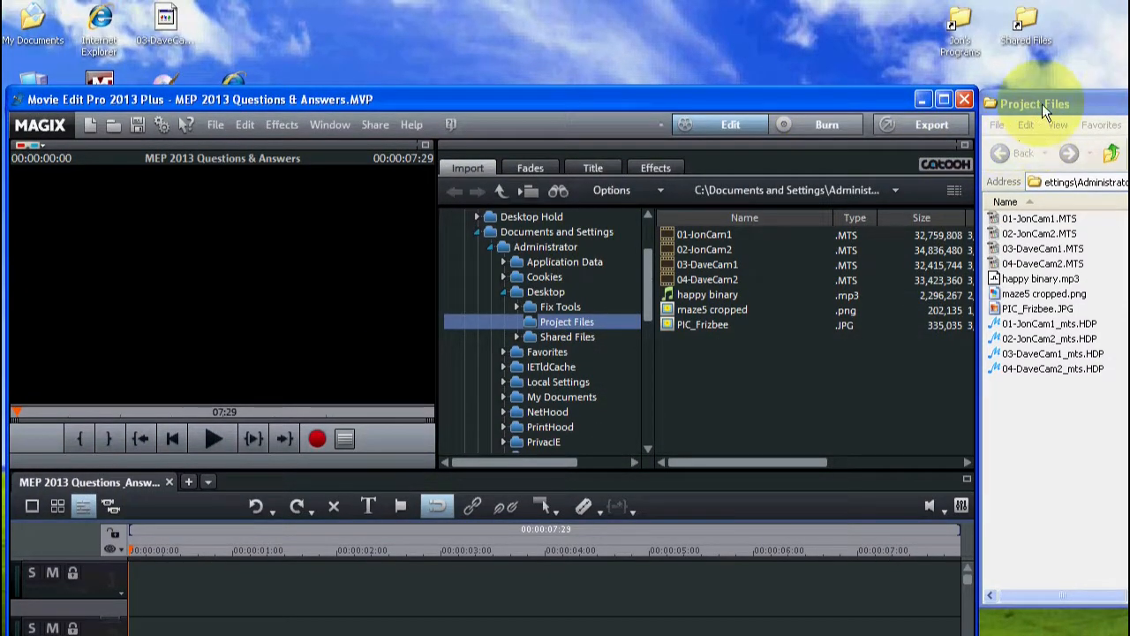
pyautogui.moveTo(1043, 101); pyautogui.dragTo(869, 143)
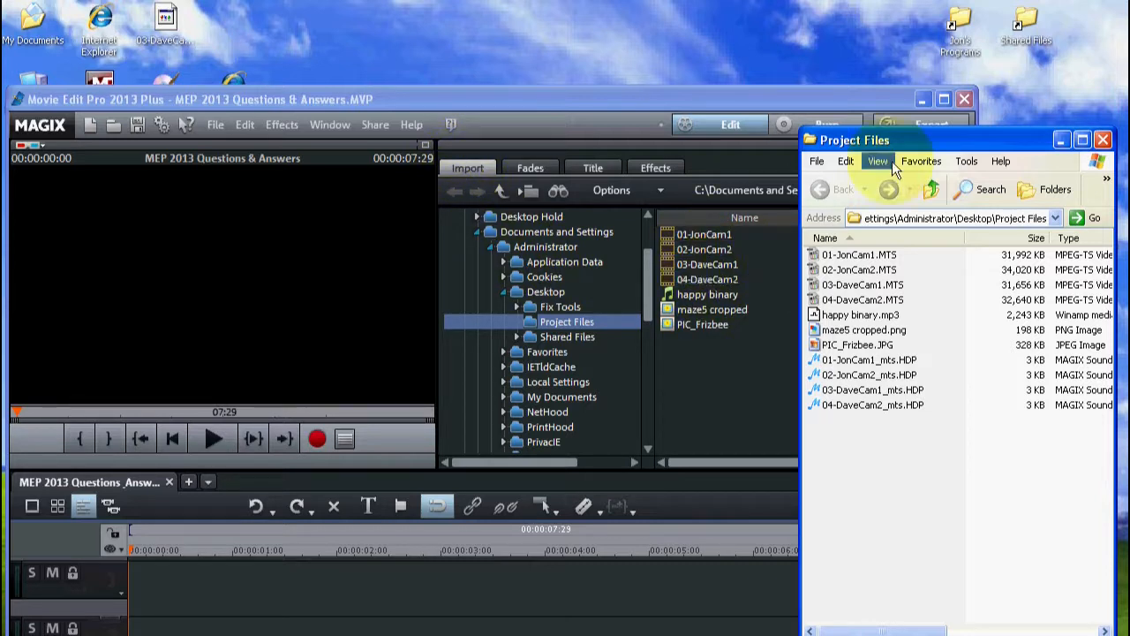
pyautogui.moveTo(898, 139); pyautogui.dragTo(1079, 95)
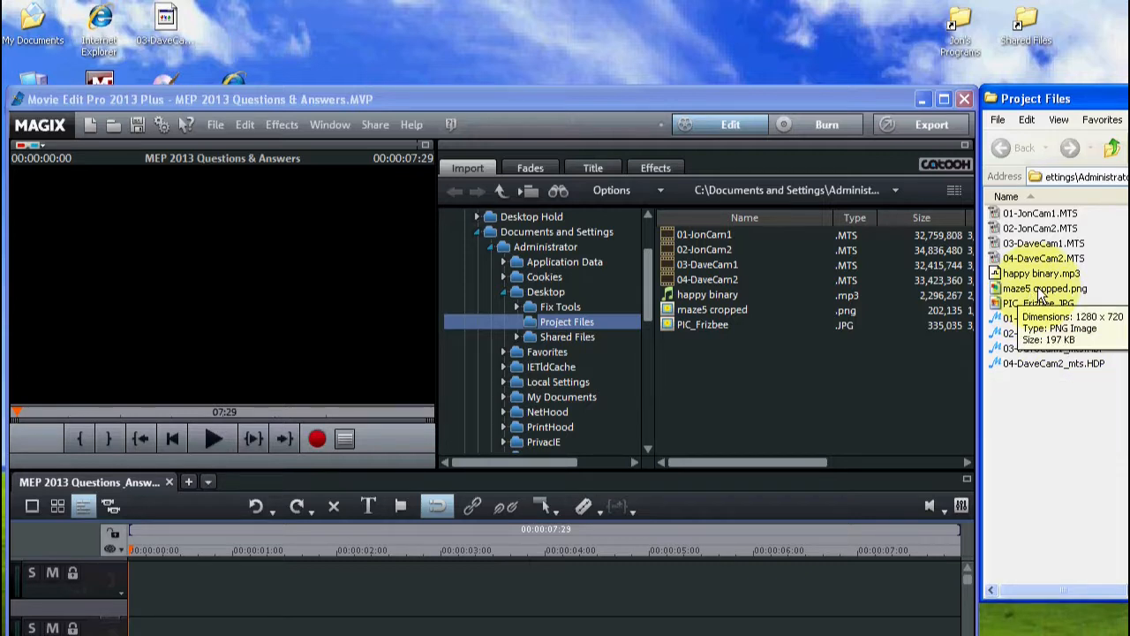
pyautogui.moveTo(1042, 290); pyautogui.dragTo(794, 601)
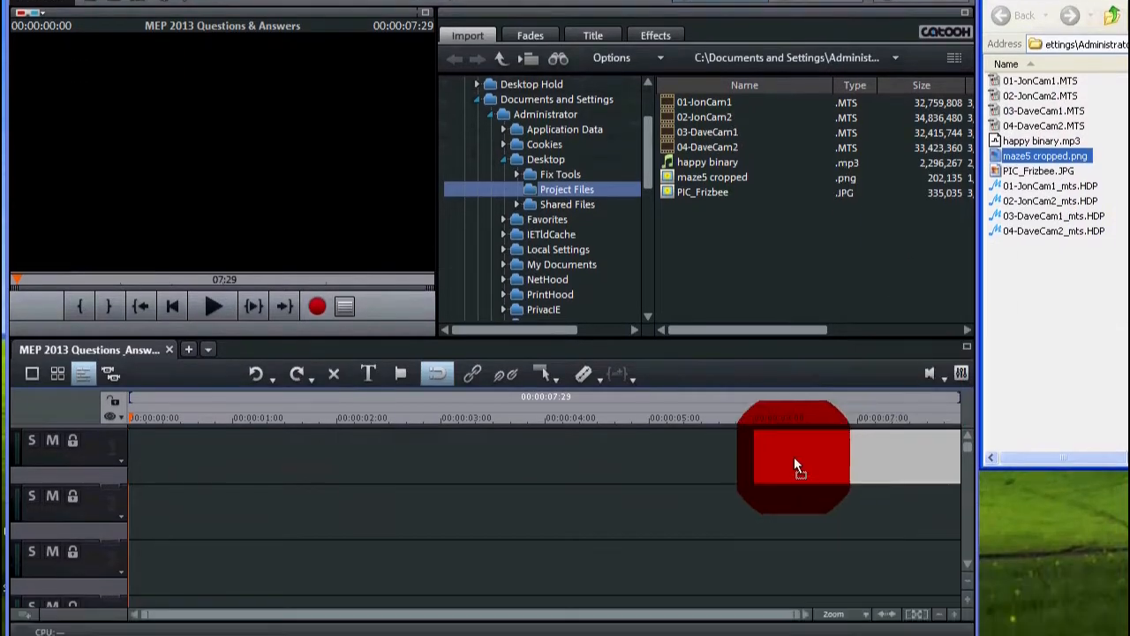
pyautogui.moveTo(794, 460)
pyautogui.mouseDown()
pyautogui.moveTo(288, 464)
pyautogui.moveTo(176, 454)
pyautogui.moveTo(168, 442)
pyautogui.mouseUp()
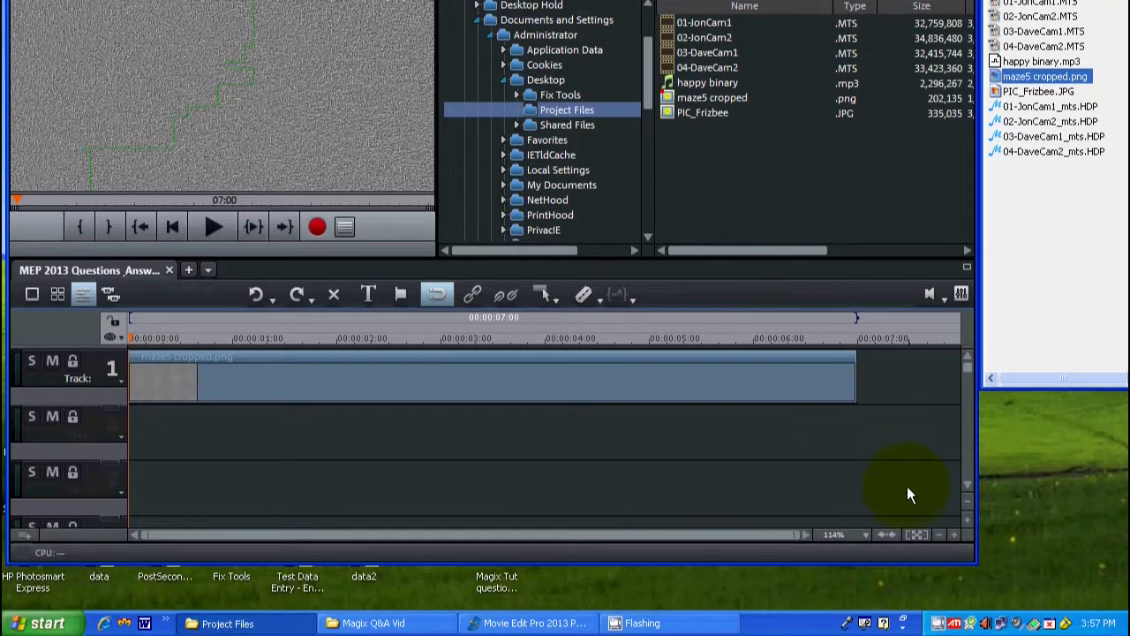
# - Place PIC_Frizbee.JPG at the start of track 2, below the maze image
pyautogui.click(940, 535)
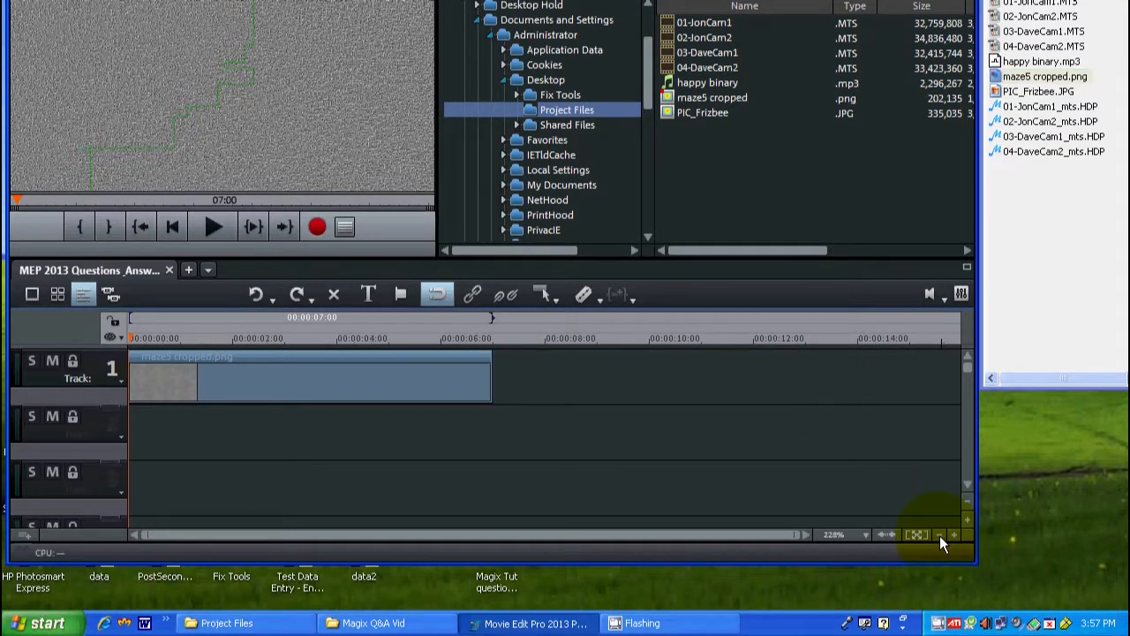
pyautogui.click(939, 535)
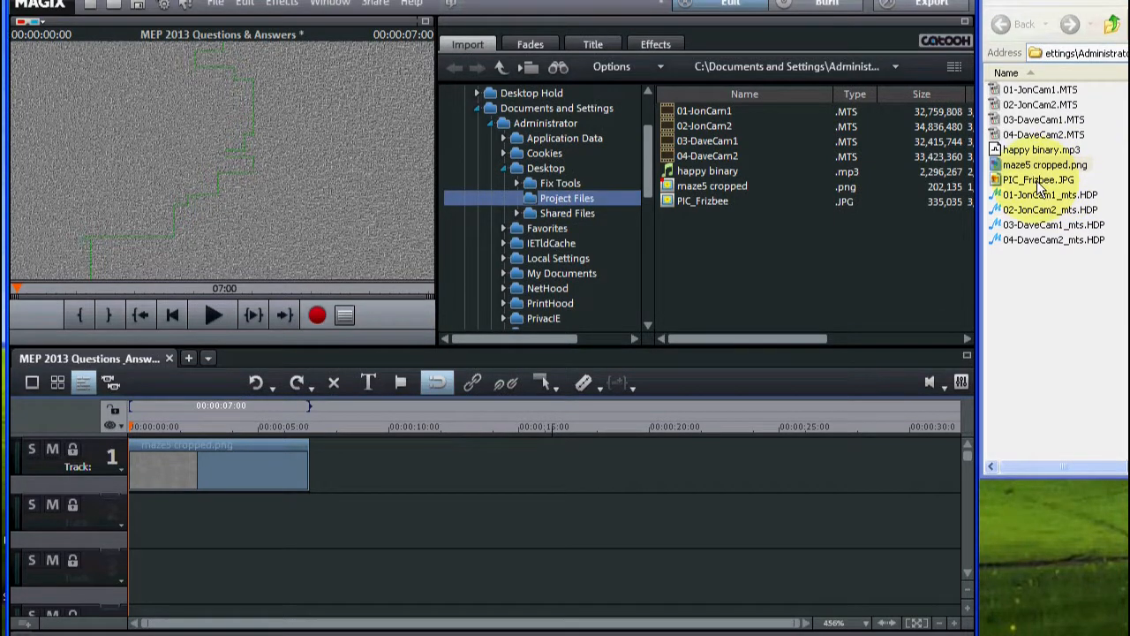
pyautogui.click(1037, 181)
pyautogui.moveTo(1036, 180); pyautogui.dragTo(164, 440)
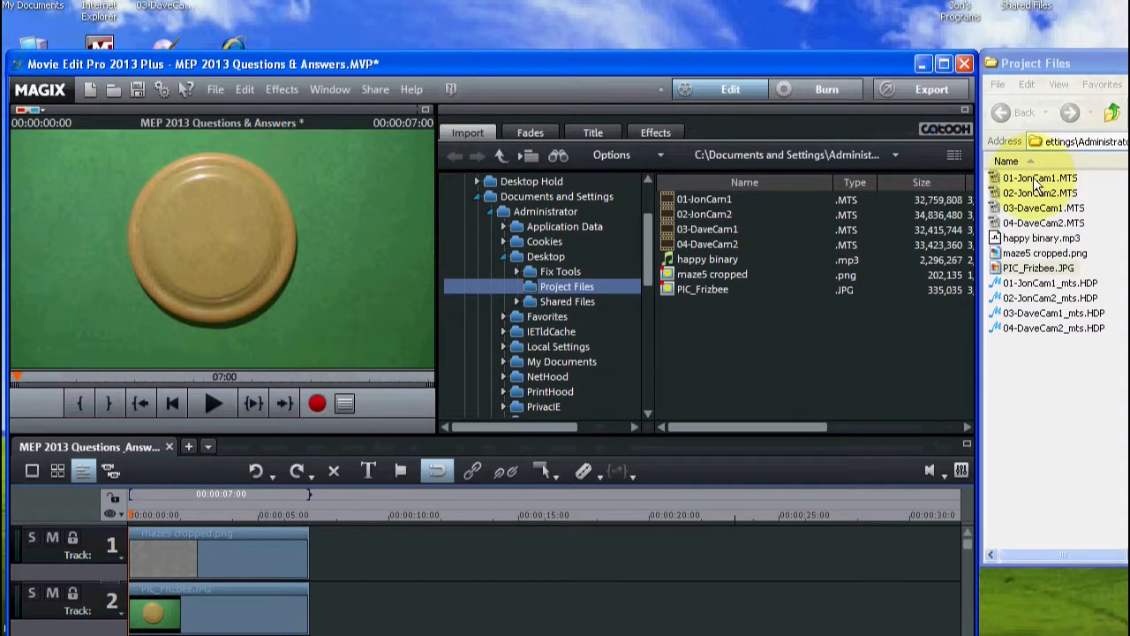
# - Place 01-JonCam1.MTS on track 1 shortly after the maze image and adjust the movie settings to the imported file
pyautogui.click(1037, 180)
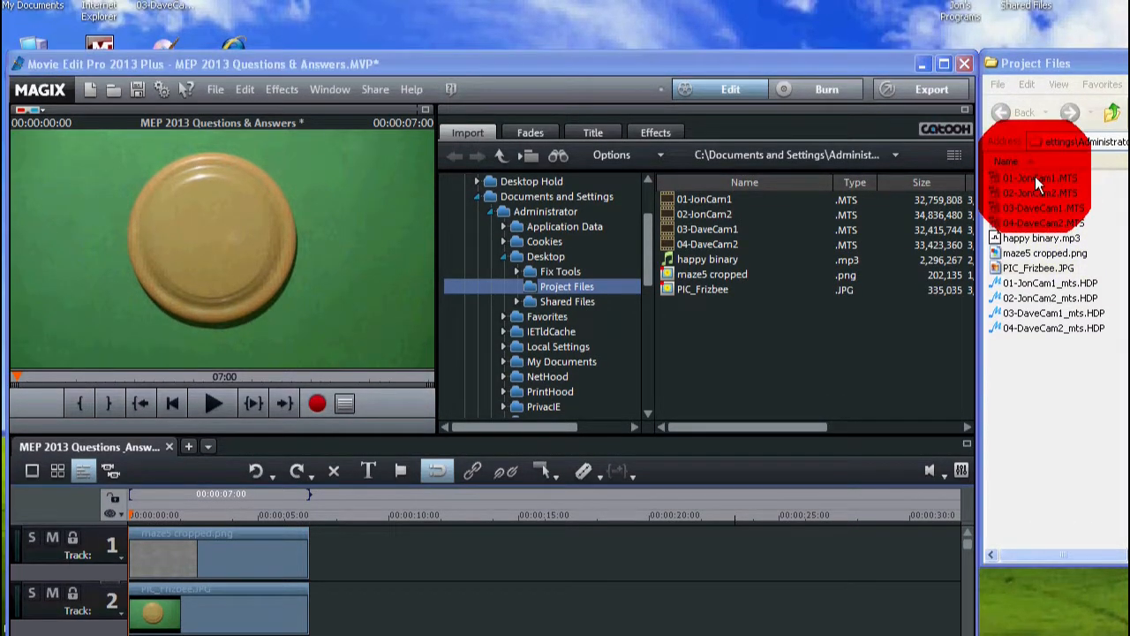
pyautogui.moveTo(1035, 175); pyautogui.dragTo(459, 566)
pyautogui.moveTo(459, 470); pyautogui.dragTo(367, 456)
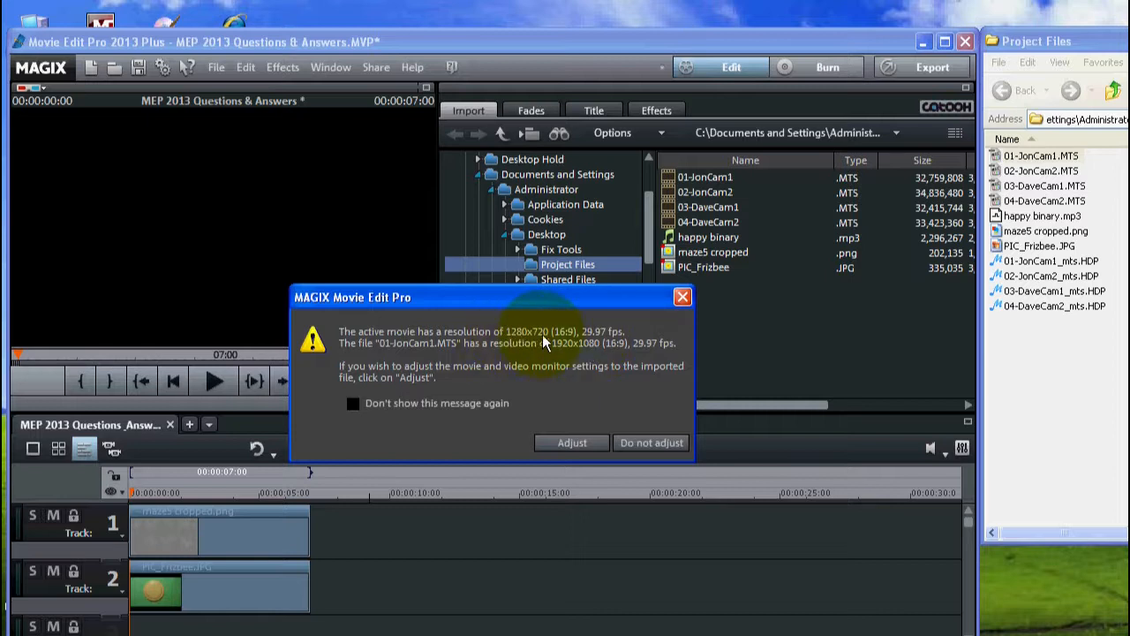
pyautogui.click(572, 443)
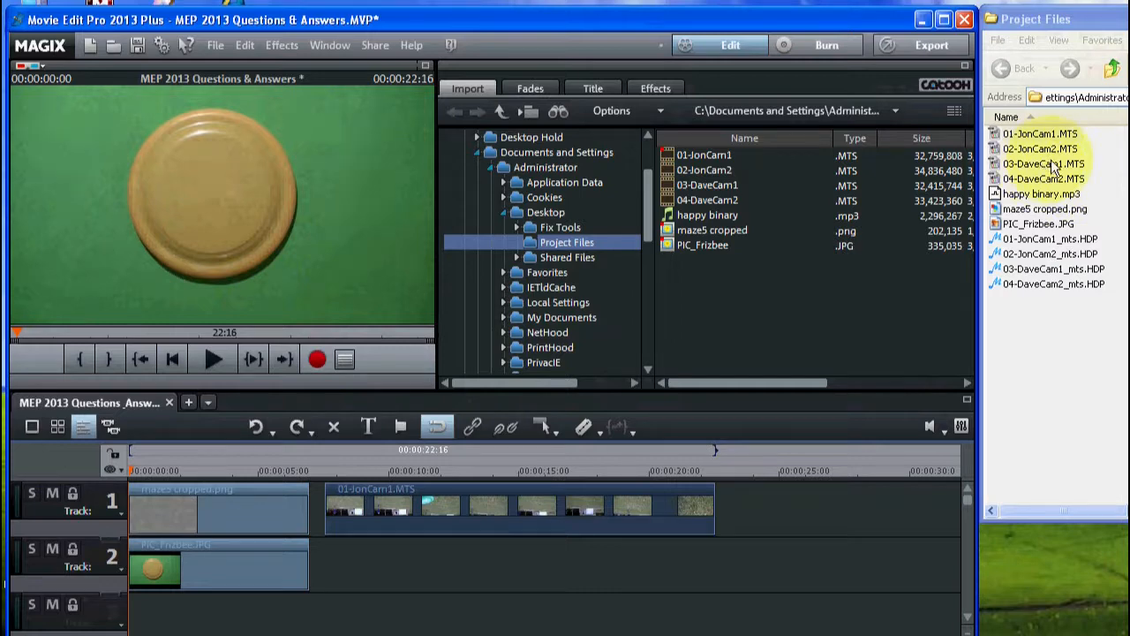
# - Place 03-DaveCam1.MTS on track 2 so that it starts directly beneath the 01-JonCam1.MTS clip
pyautogui.click(1046, 166)
pyautogui.moveTo(1046, 161); pyautogui.dragTo(474, 577)
pyautogui.moveTo(474, 460); pyautogui.dragTo(357, 439)
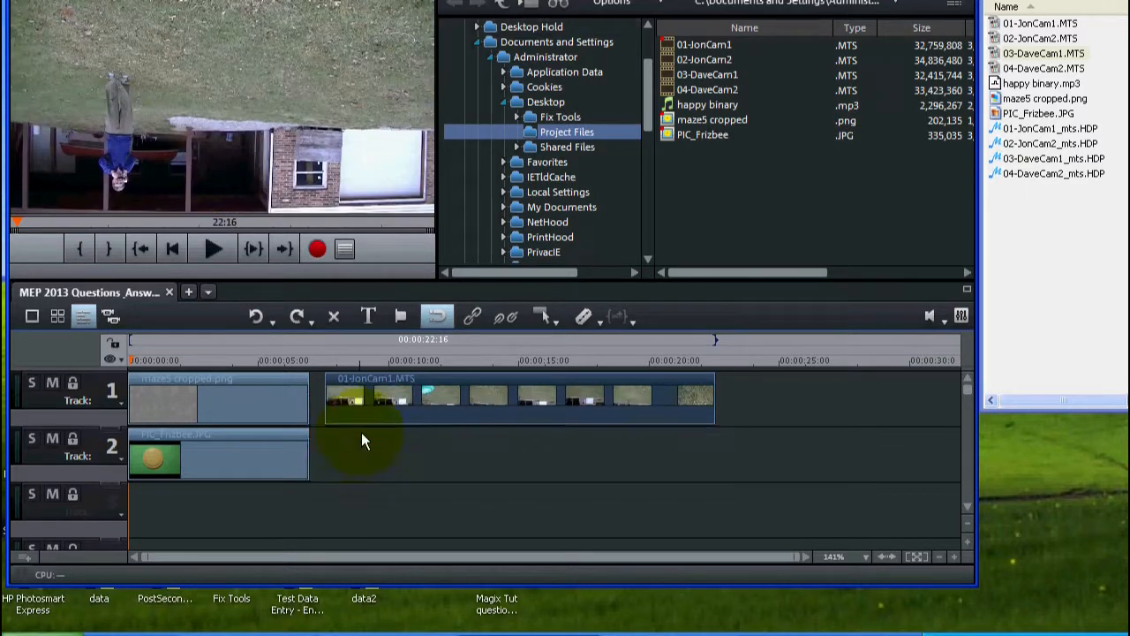
pyautogui.click(428, 452)
pyautogui.moveTo(428, 452); pyautogui.dragTo(427, 451)
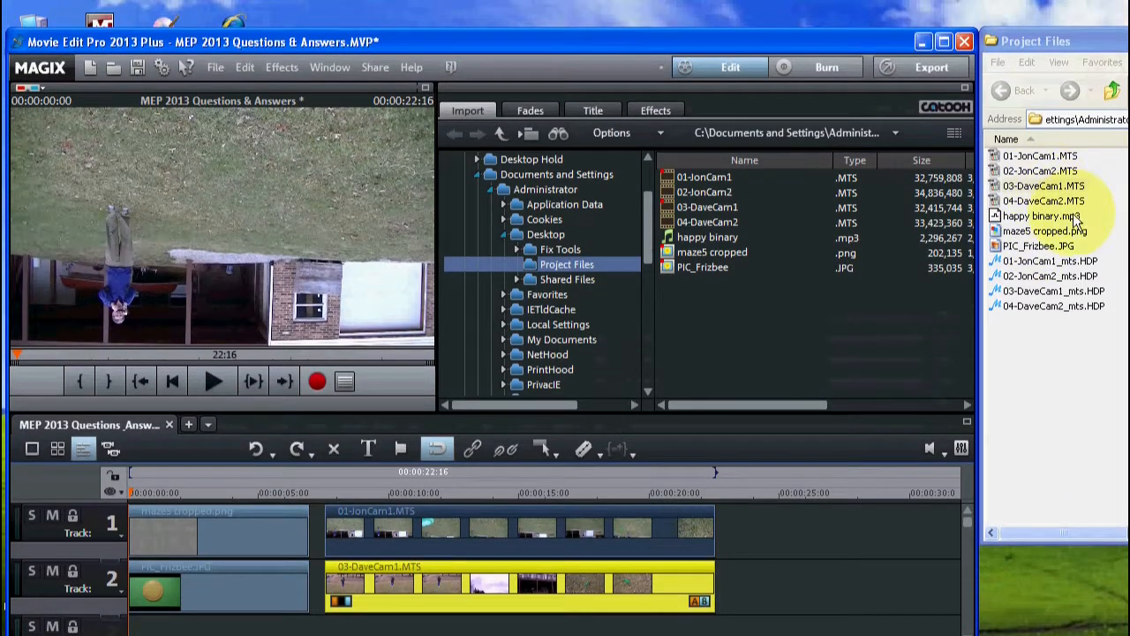
# - Add 02-JonCam2.MTS after the first video on track 1 and 04-DaveCam2.MTS directly beneath it on track 2
pyautogui.moveTo(1042, 167); pyautogui.dragTo(817, 541)
pyautogui.moveTo(817, 457); pyautogui.dragTo(768, 449)
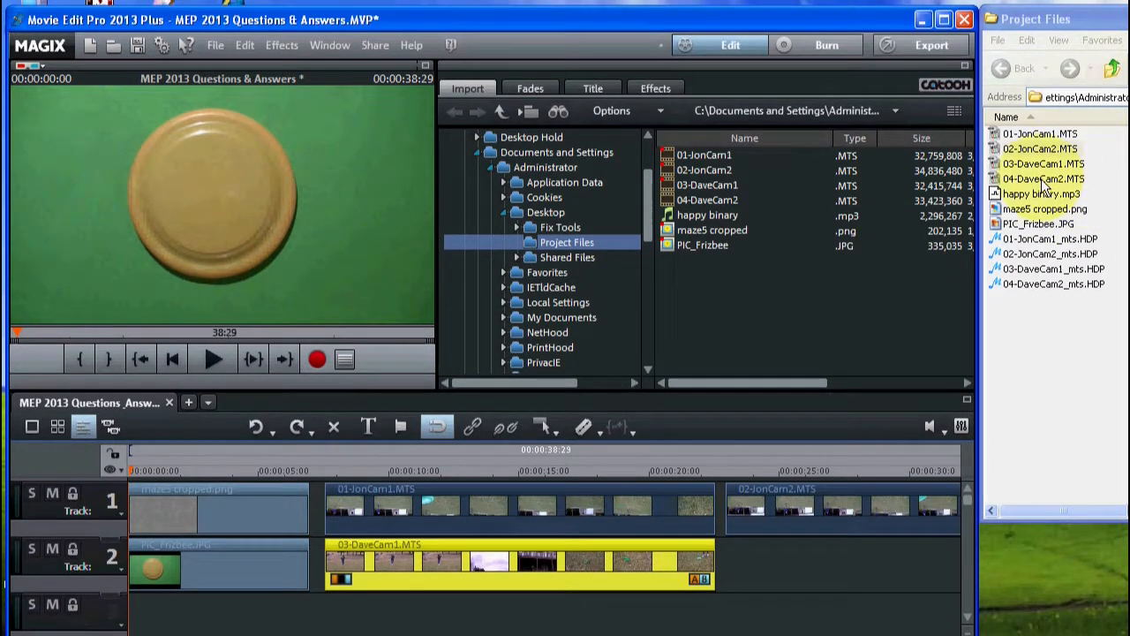
pyautogui.moveTo(1045, 183); pyautogui.dragTo(807, 548)
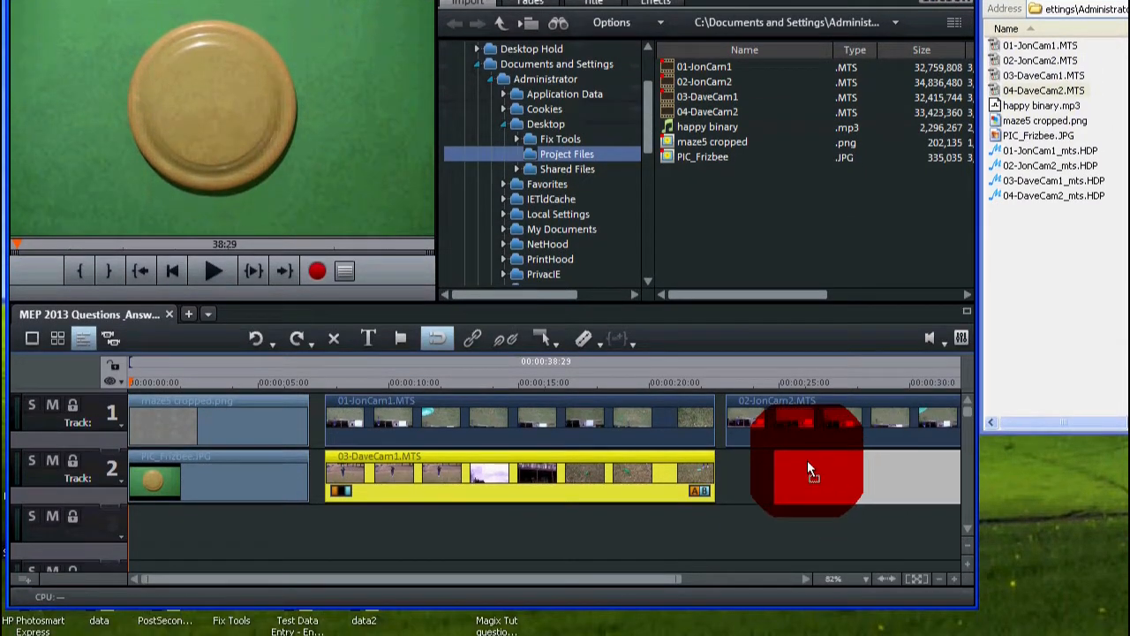
pyautogui.moveTo(807, 463); pyautogui.dragTo(772, 459)
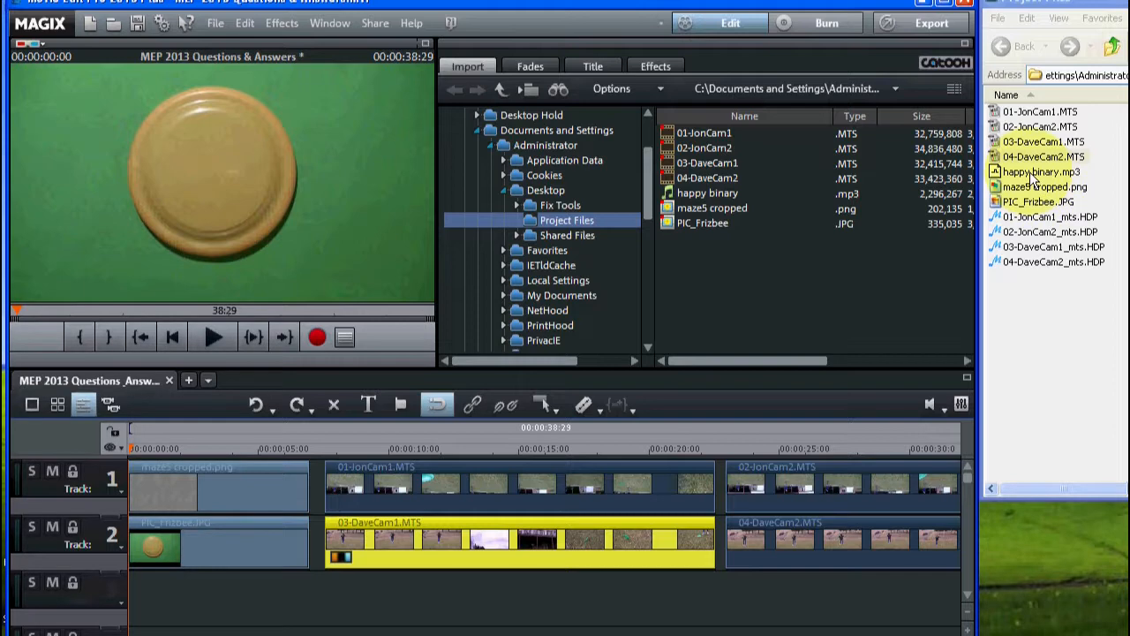
# - Add the music file happy binary.mp3 at the start of track 3
pyautogui.click(1030, 174)
pyautogui.moveTo(1029, 171)
pyautogui.mouseDown()
pyautogui.moveTo(1020, 290)
pyautogui.moveTo(918, 478)
pyautogui.moveTo(863, 513)
pyautogui.moveTo(860, 501)
pyautogui.moveTo(444, 530)
pyautogui.moveTo(353, 488)
pyautogui.moveTo(153, 488)
pyautogui.moveTo(219, 499)
pyautogui.moveTo(169, 486)
pyautogui.mouseUp()
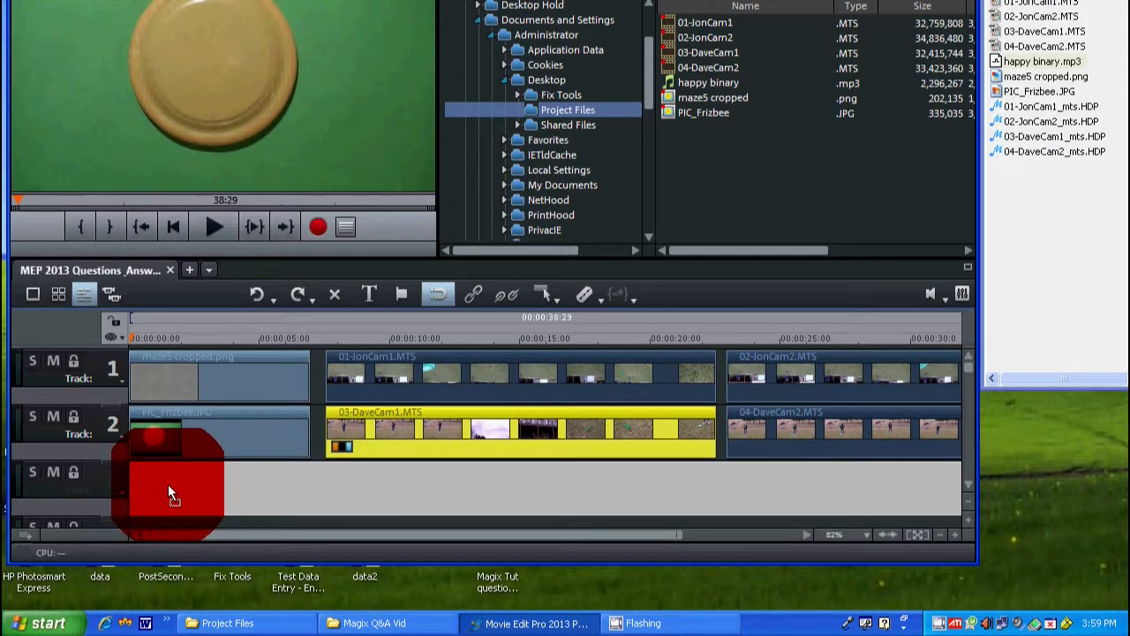
pyautogui.moveTo(168, 484); pyautogui.dragTo(168, 484)
# - Preview the maze image on its own by briefly soloing track 1 with the playhead over the clip
pyautogui.click(206, 329)
pyautogui.moveTo(235, 337); pyautogui.dragTo(220, 338)
pyautogui.click(53, 417)
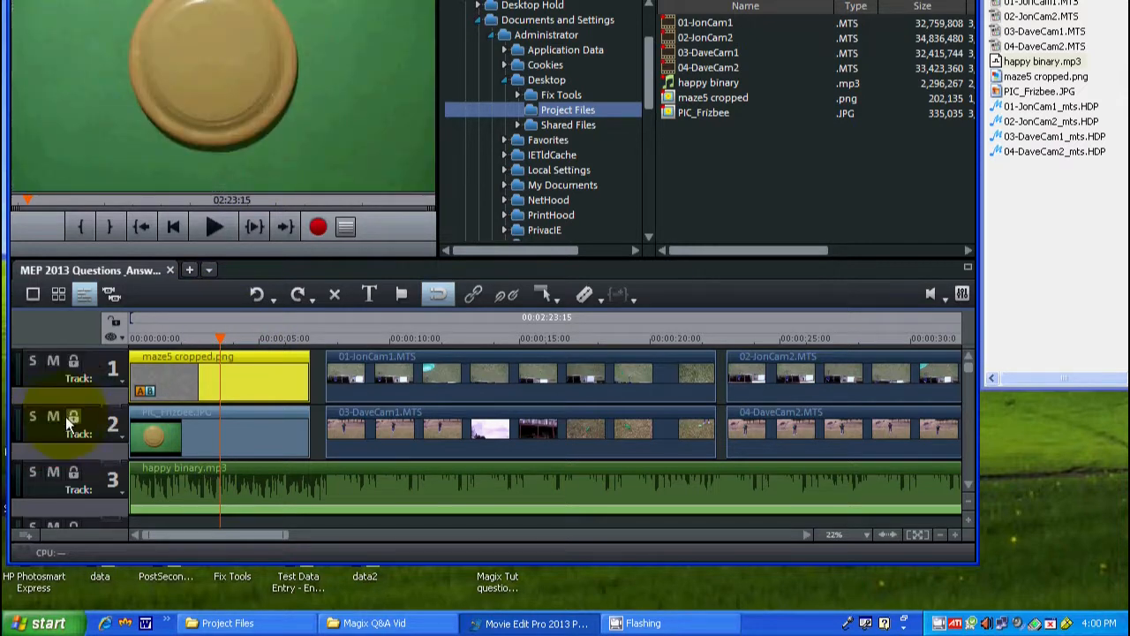
pyautogui.click(31, 362)
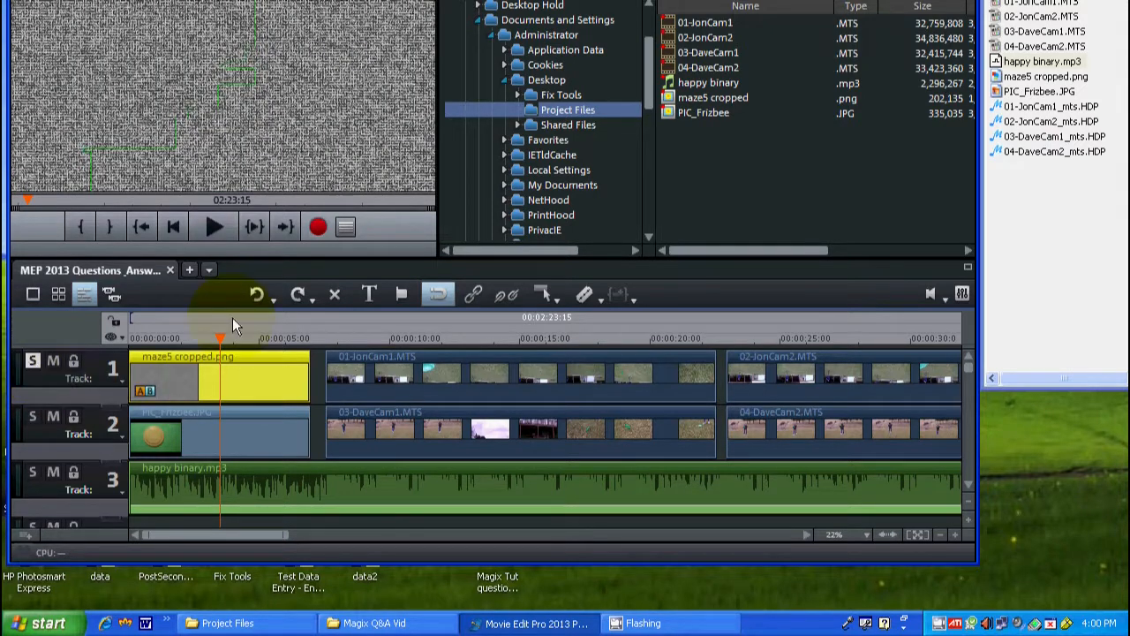
pyautogui.moveTo(218, 338)
pyautogui.mouseDown()
pyautogui.moveTo(279, 352)
pyautogui.moveTo(216, 345)
pyautogui.mouseUp()
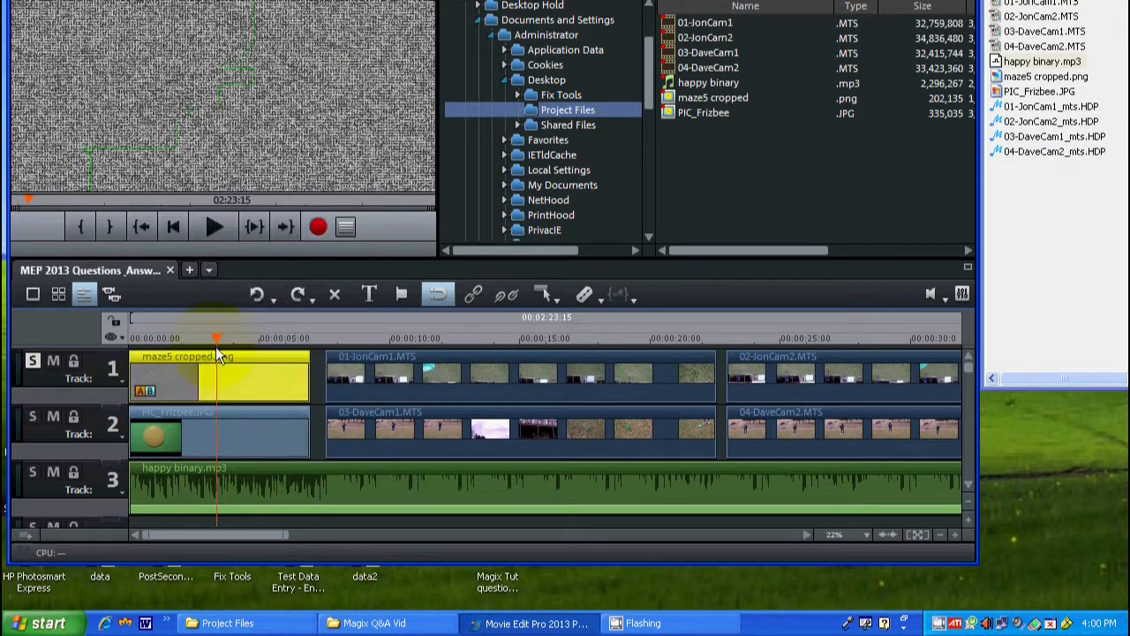
pyautogui.click(32, 362)
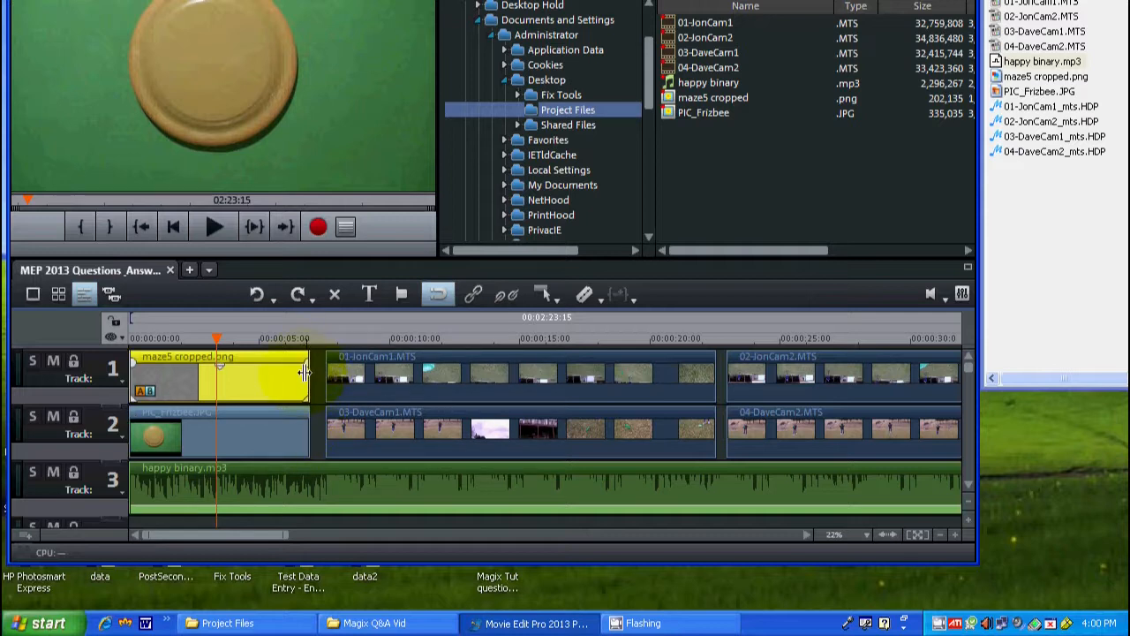
# - Try out the end-trim handles of maze5 cropped.png and 01-JonCam1.MTS and the volume handle of 01-JonCam1.MTS
pyautogui.moveTo(304, 376)
pyautogui.mouseDown()
pyautogui.moveTo(217, 373)
pyautogui.moveTo(309, 385)
pyautogui.mouseUp()
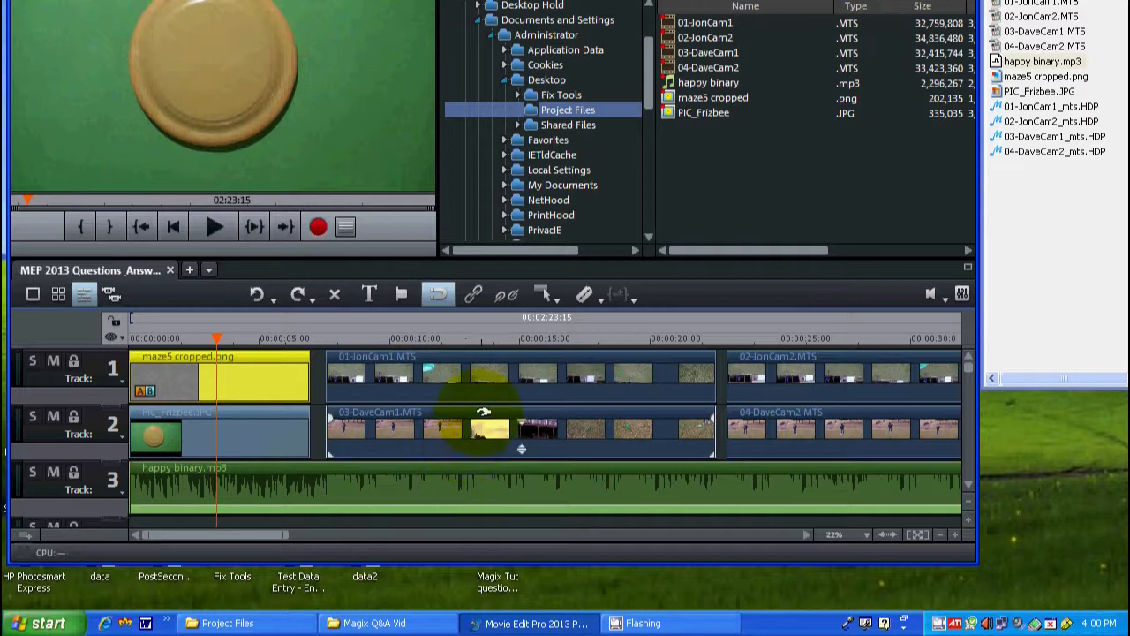
pyautogui.click(522, 374)
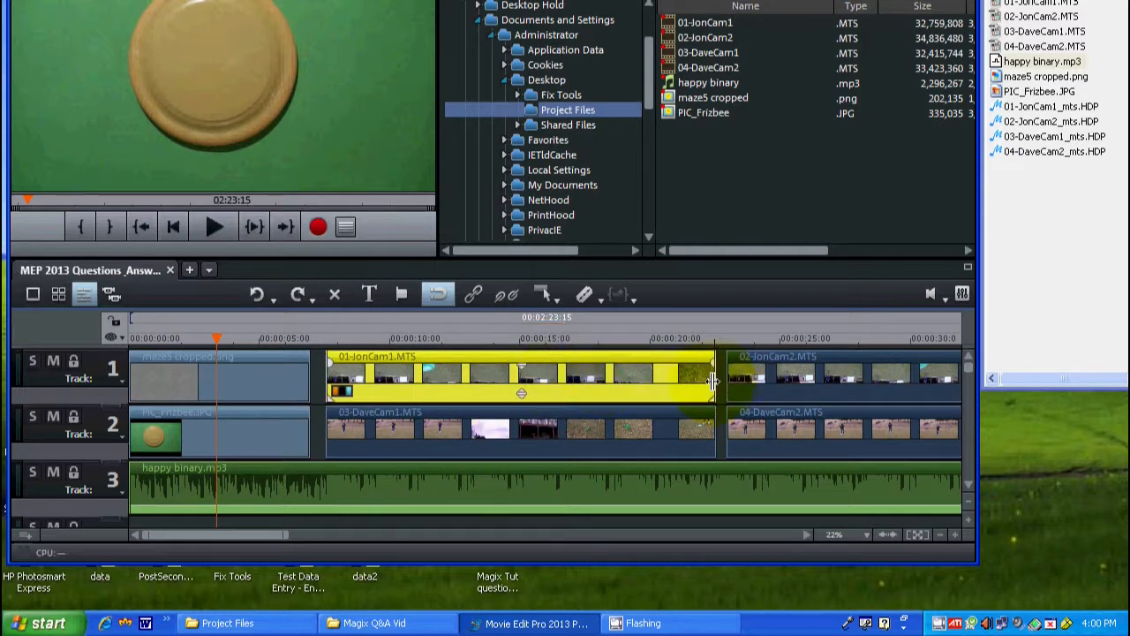
pyautogui.moveTo(714, 380)
pyautogui.mouseDown()
pyautogui.moveTo(651, 361)
pyautogui.moveTo(494, 361)
pyautogui.moveTo(726, 376)
pyautogui.moveTo(500, 371)
pyautogui.moveTo(682, 398)
pyautogui.moveTo(714, 388)
pyautogui.mouseUp()
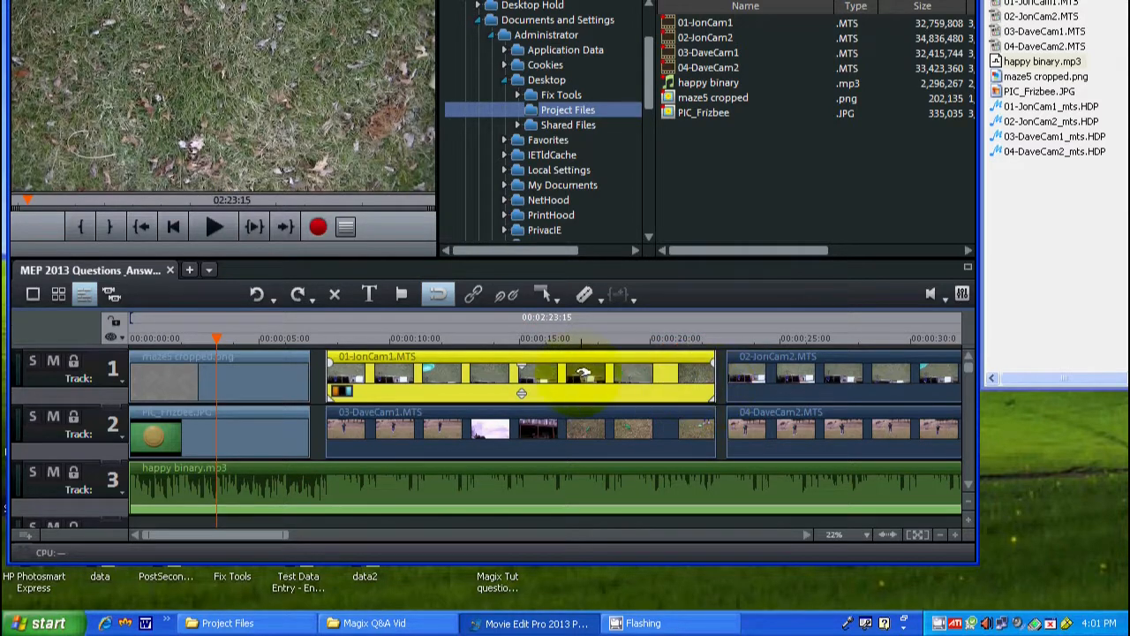
pyautogui.moveTo(522, 393); pyautogui.dragTo(519, 367)
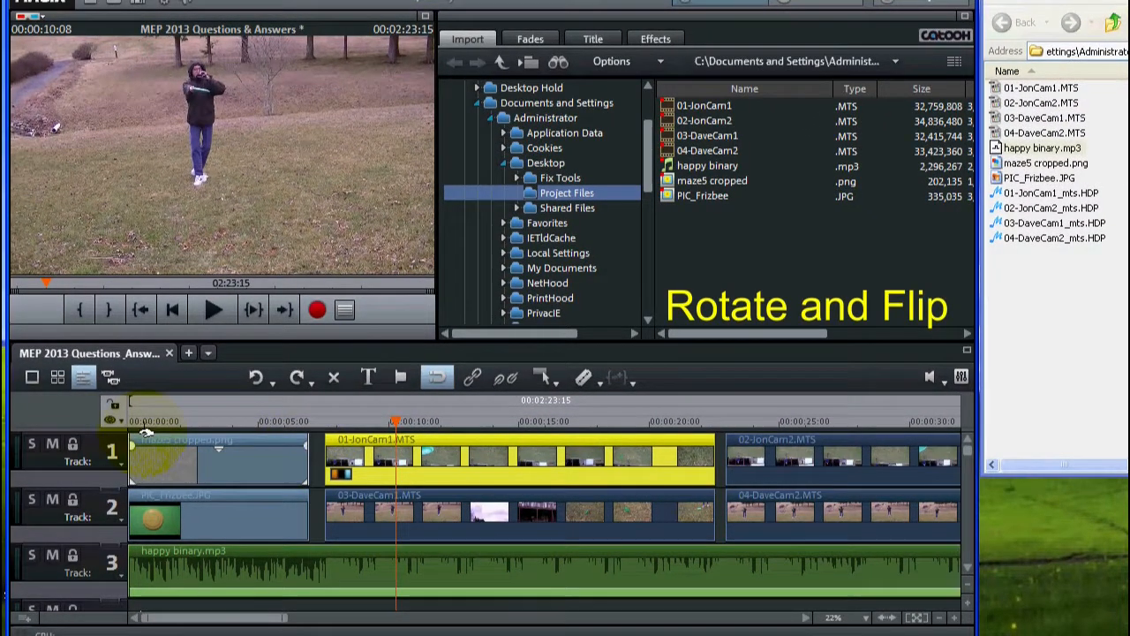
# - Solo track 1 and open the Rotation/Mirror movement effect for the 01-JonCam1.MTS clip with the playhead at 00:00:11:15
pyautogui.click(32, 444)
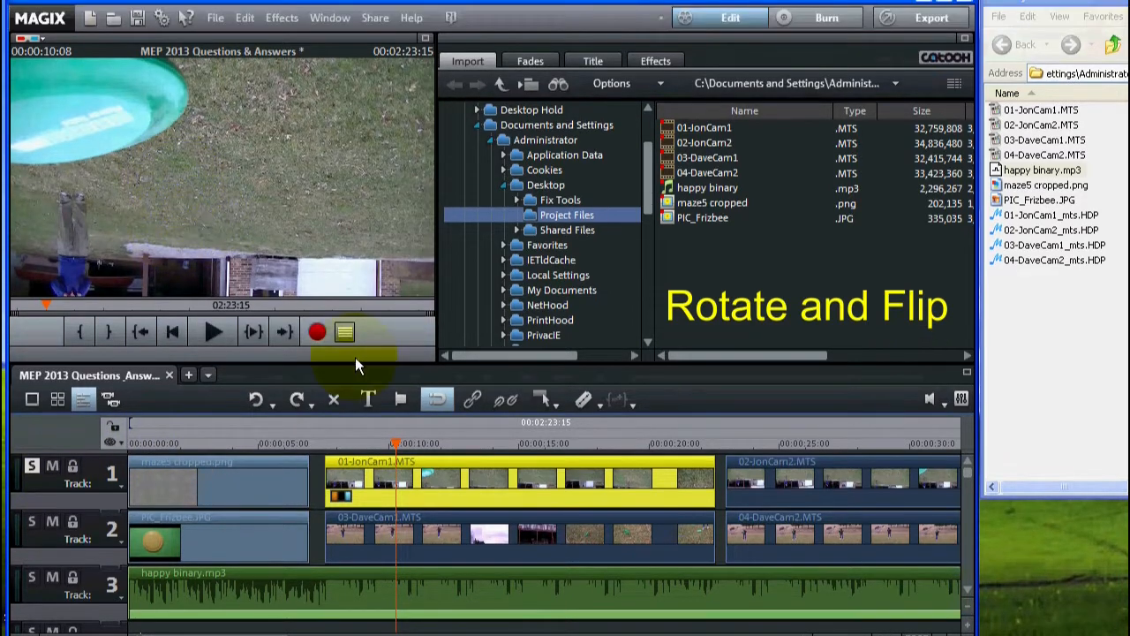
pyautogui.moveTo(394, 442); pyautogui.dragTo(427, 443)
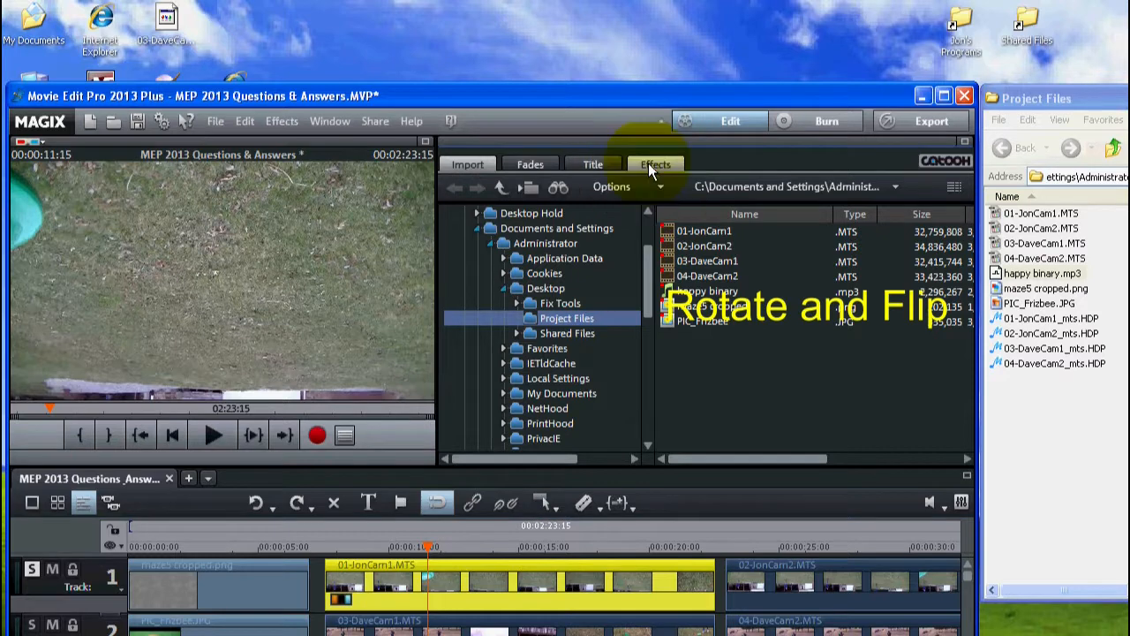
pyautogui.click(649, 85)
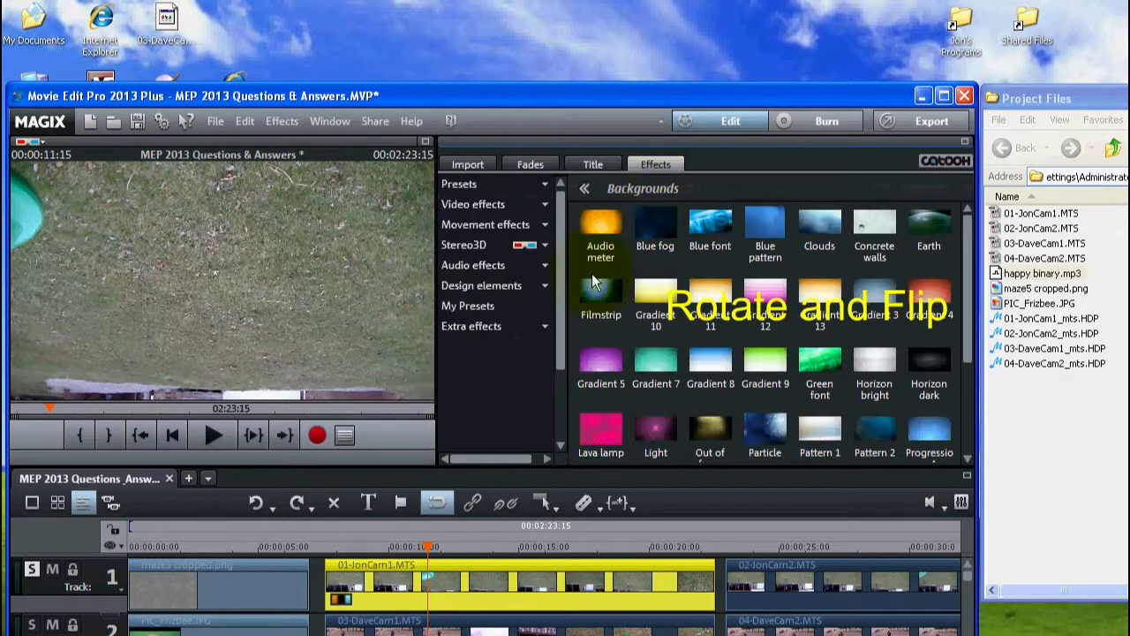
pyautogui.click(544, 229)
pyautogui.click(488, 304)
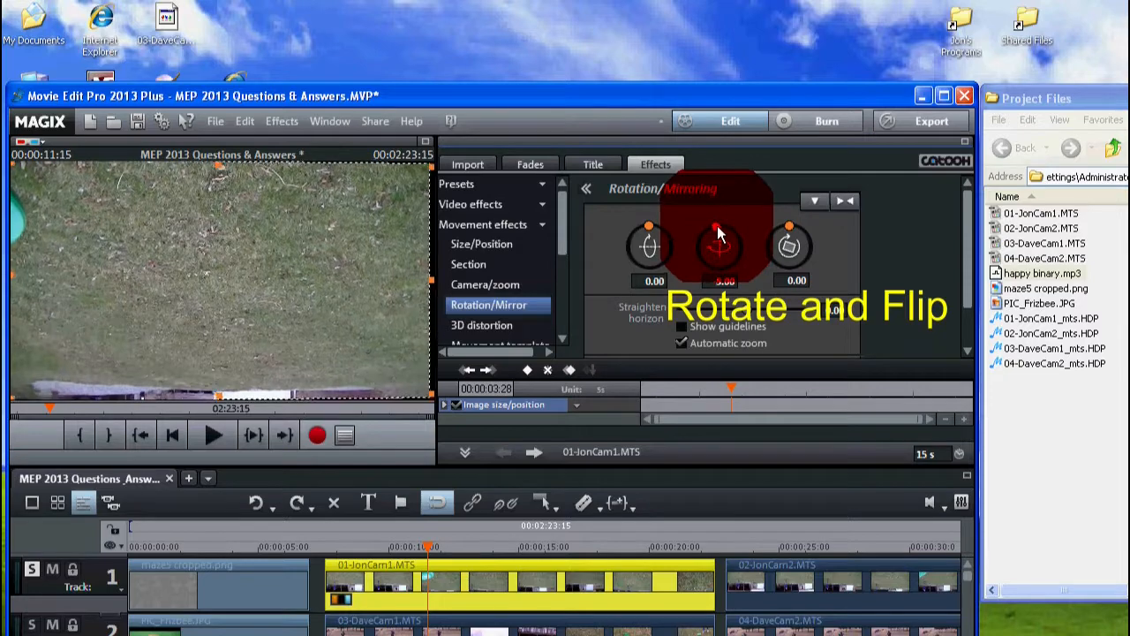
# - Flip the upside-down 01-JonCam1.MTS clip upright by setting its rotation about the horizontal axis to 180.00
pyautogui.moveTo(648, 232)
pyautogui.mouseDown()
pyautogui.moveTo(656, 223)
pyautogui.moveTo(691, 243)
pyautogui.moveTo(690, 289)
pyautogui.moveTo(676, 301)
pyautogui.moveTo(641, 298)
pyautogui.mouseUp()
pyautogui.moveTo(427, 546); pyautogui.dragTo(427, 545)
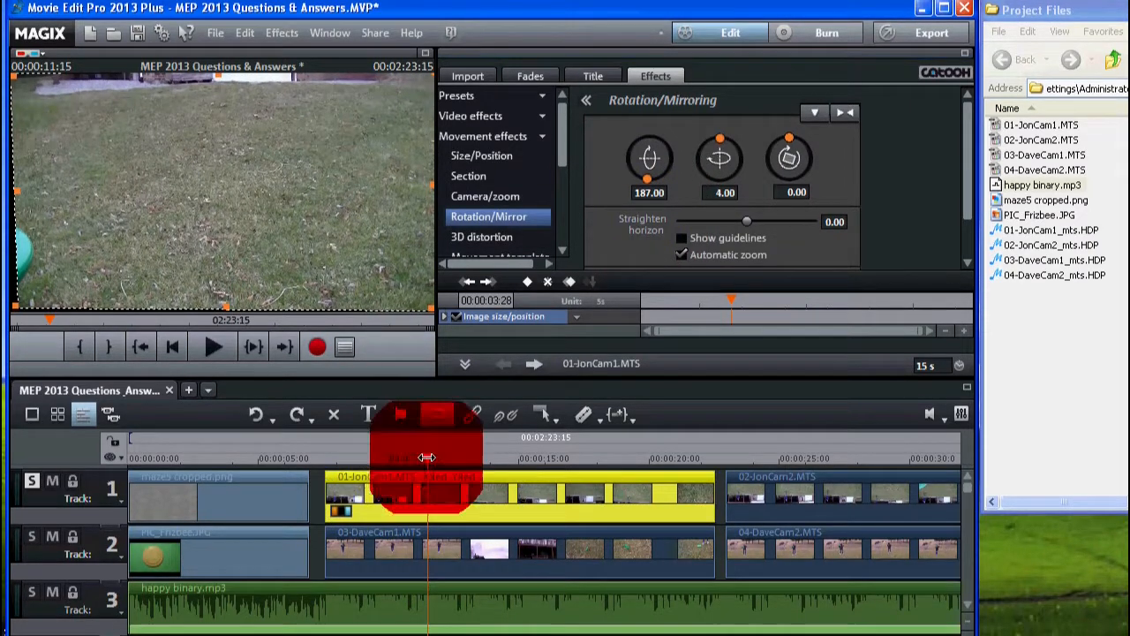
pyautogui.moveTo(428, 457); pyautogui.dragTo(377, 461)
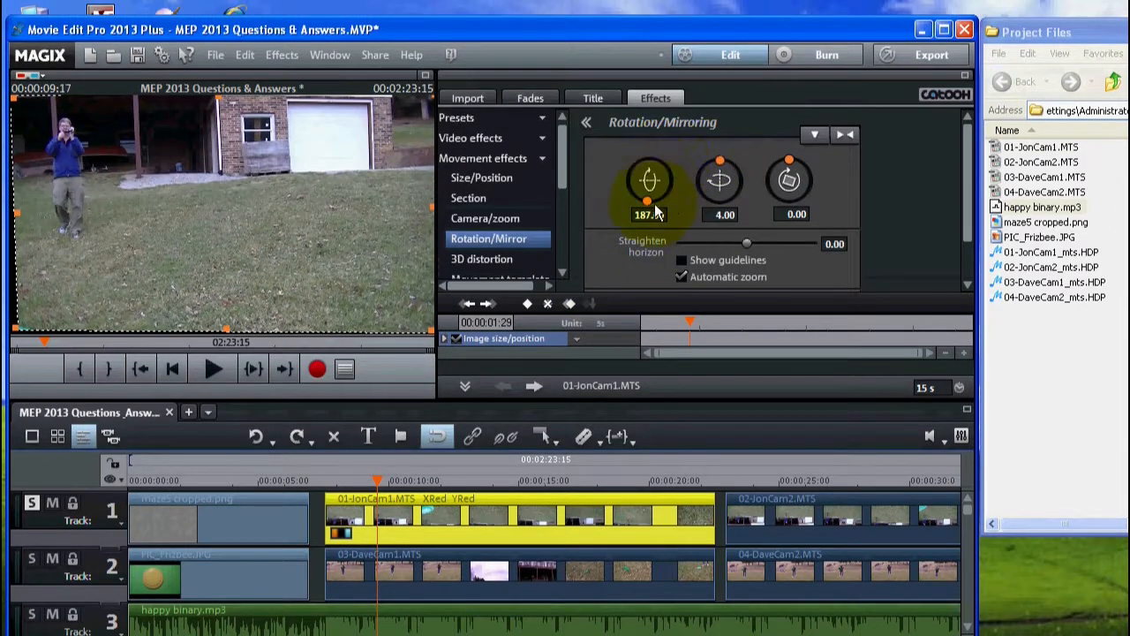
pyautogui.moveTo(650, 205); pyautogui.dragTo(654, 253)
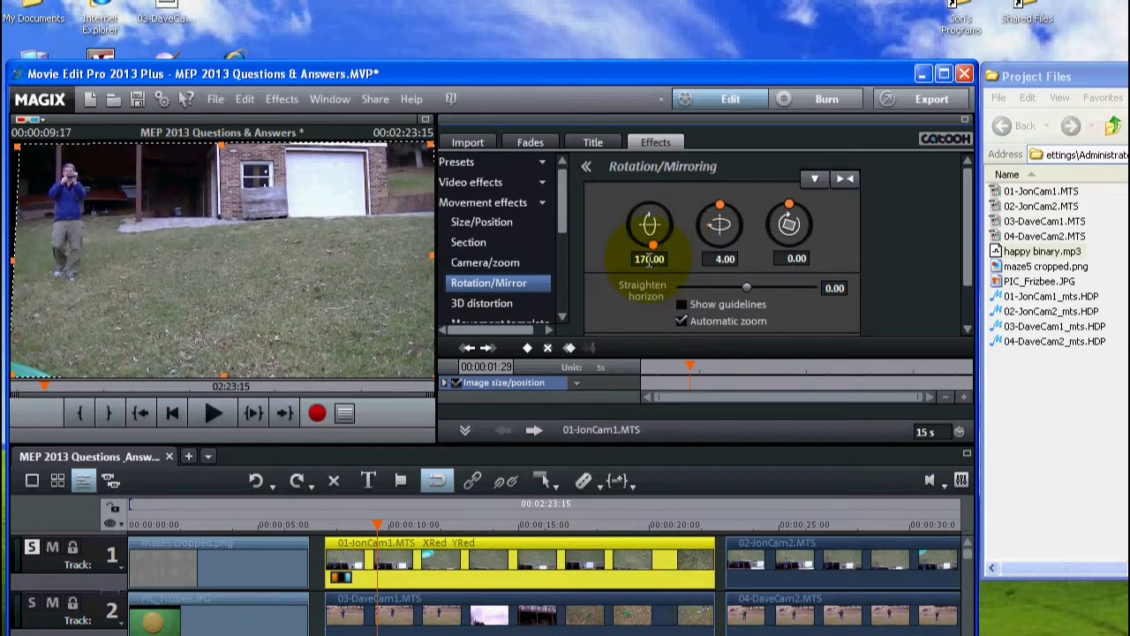
pyautogui.click(649, 259)
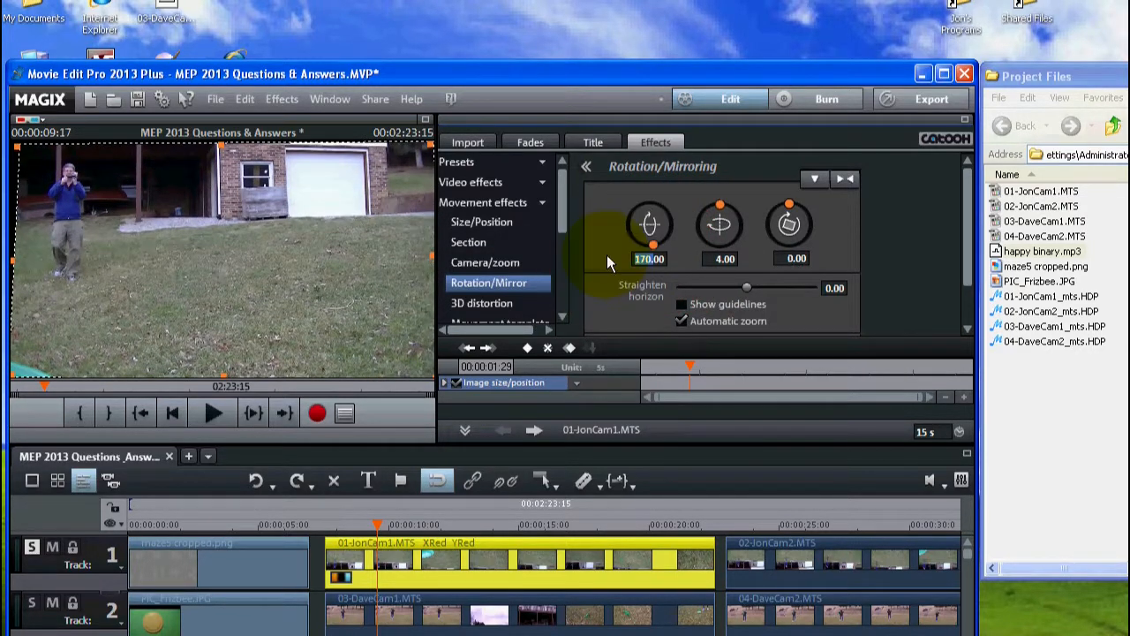
pyautogui.write('18000')
pyautogui.press('Return')
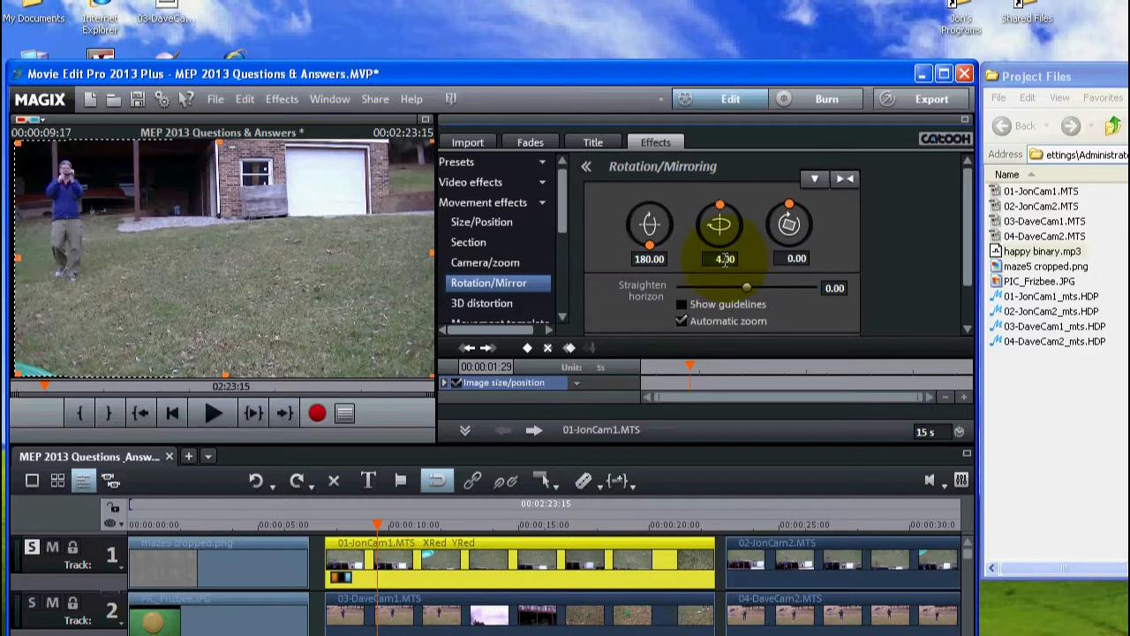
# - Set the 01-JonCam1.MTS clip's rotation about the vertical axis to 0.00 and straighten its horizon by -0.60
pyautogui.click(721, 216)
pyautogui.moveTo(721, 202); pyautogui.dragTo(720, 196)
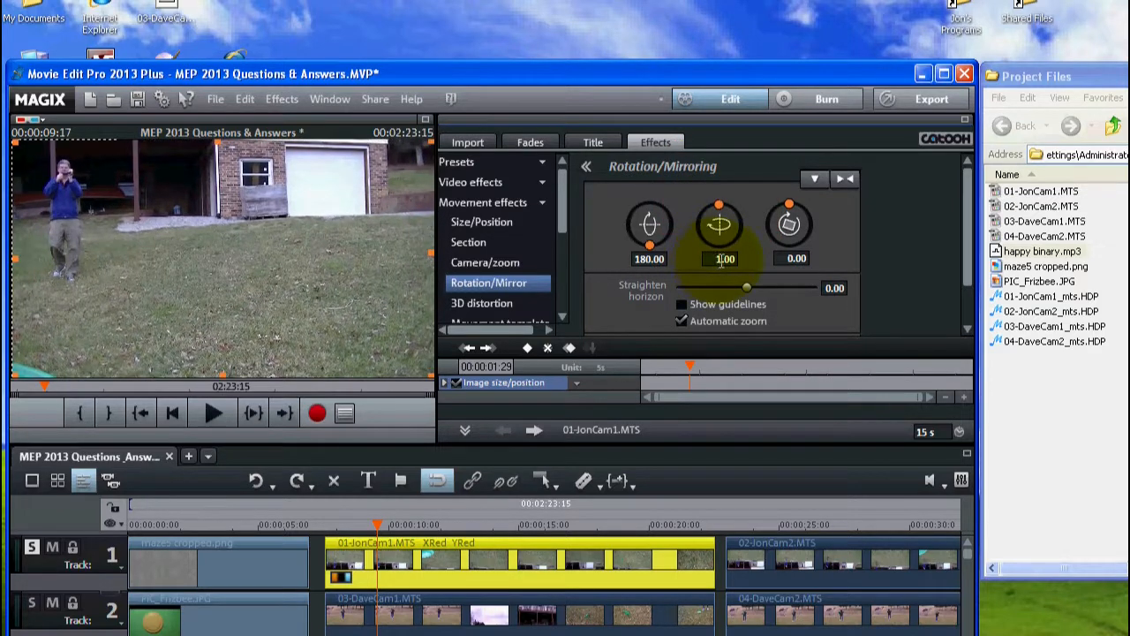
pyautogui.doubleClick(722, 258)
pyautogui.write('0')
pyautogui.press('Return')
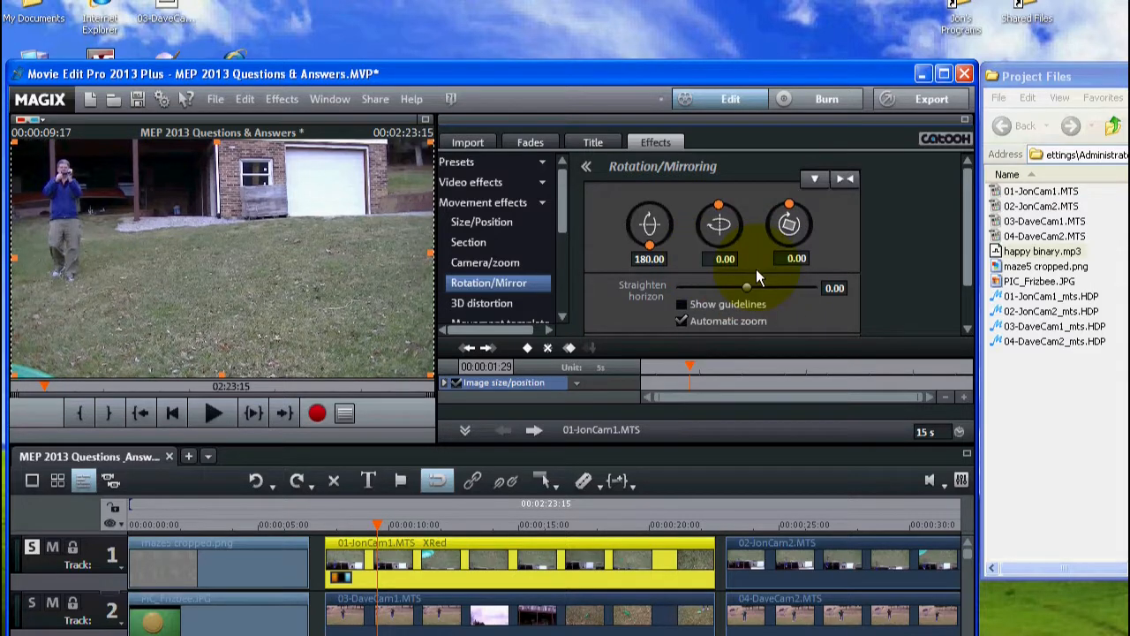
pyautogui.moveTo(767, 286); pyautogui.dragTo(766, 287)
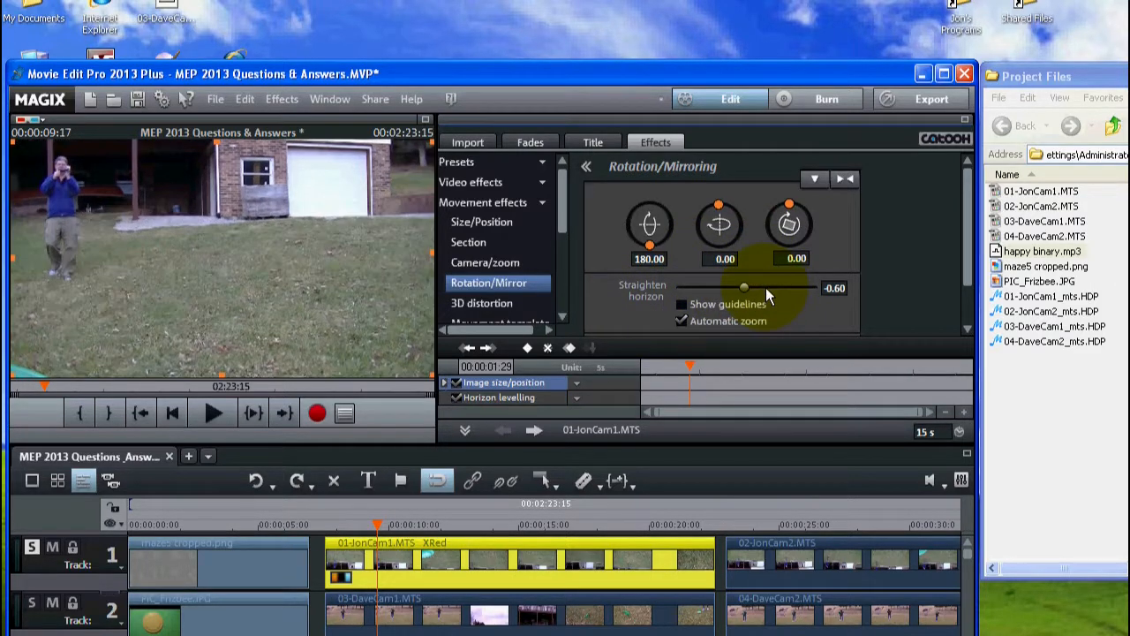
# - Try out the vertical flip on the 01-JonCam1.MTS clip and switch it off again
pyautogui.moveTo(966, 195); pyautogui.dragTo(964, 292)
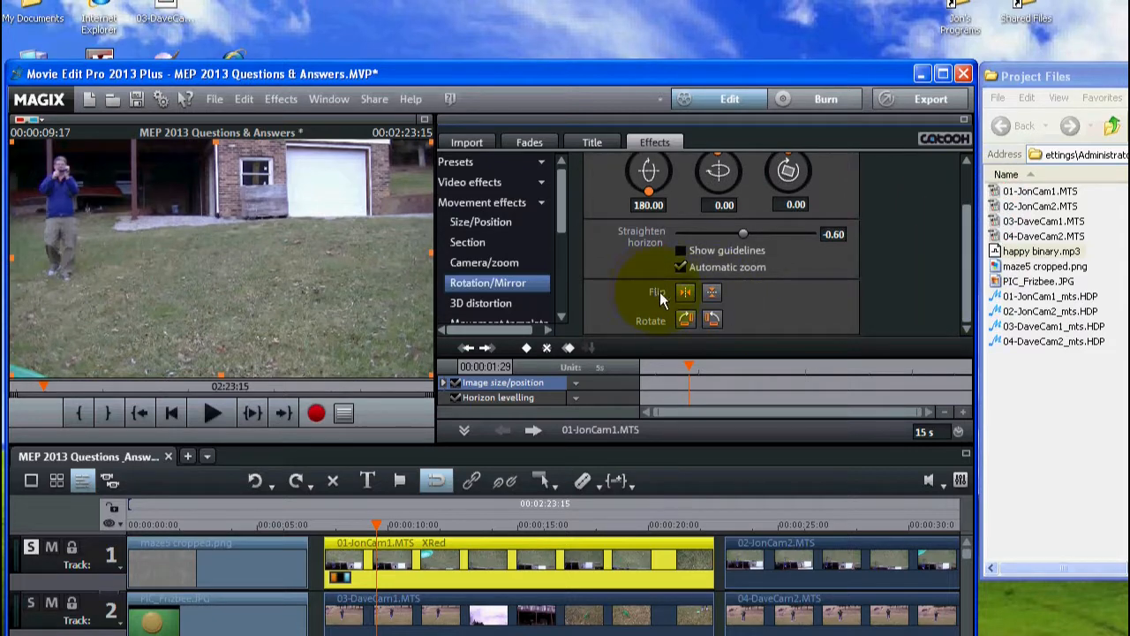
pyautogui.click(712, 294)
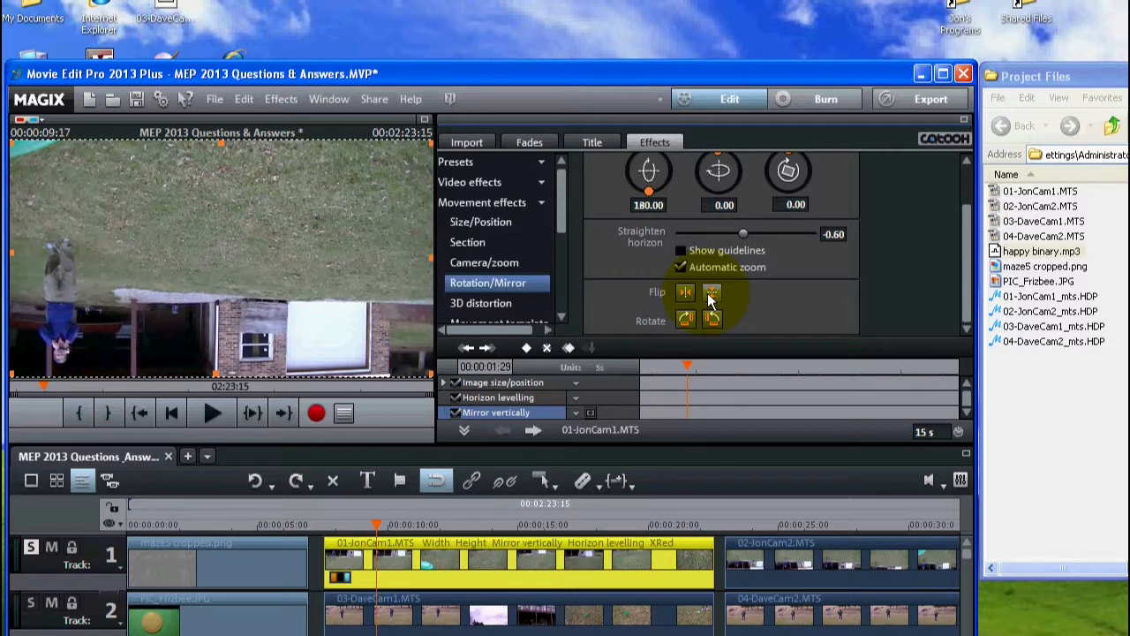
pyautogui.click(712, 295)
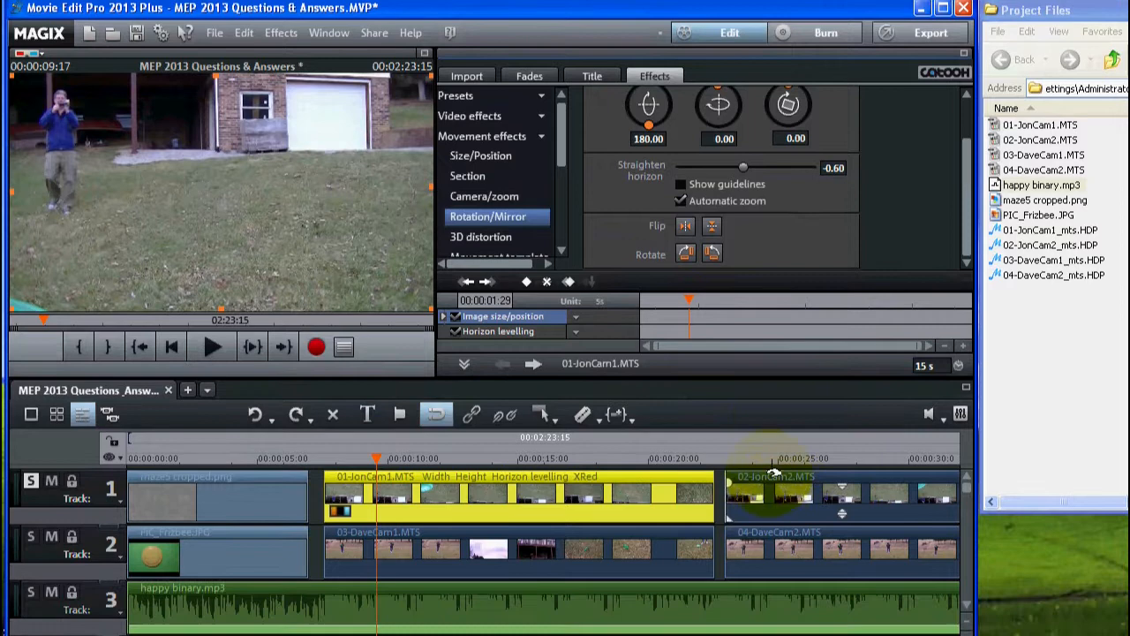
# - Flip the upside-down 02-JonCam2.MTS clip vertically with the playhead placed over it at 00:00:26:22
pyautogui.click(815, 498)
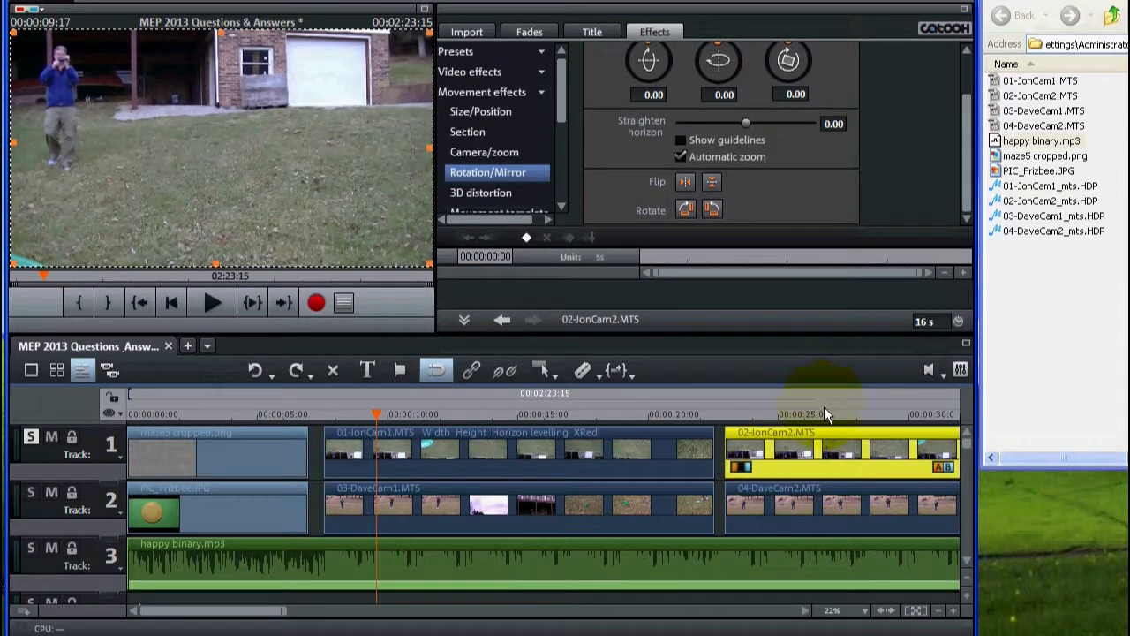
pyautogui.click(822, 414)
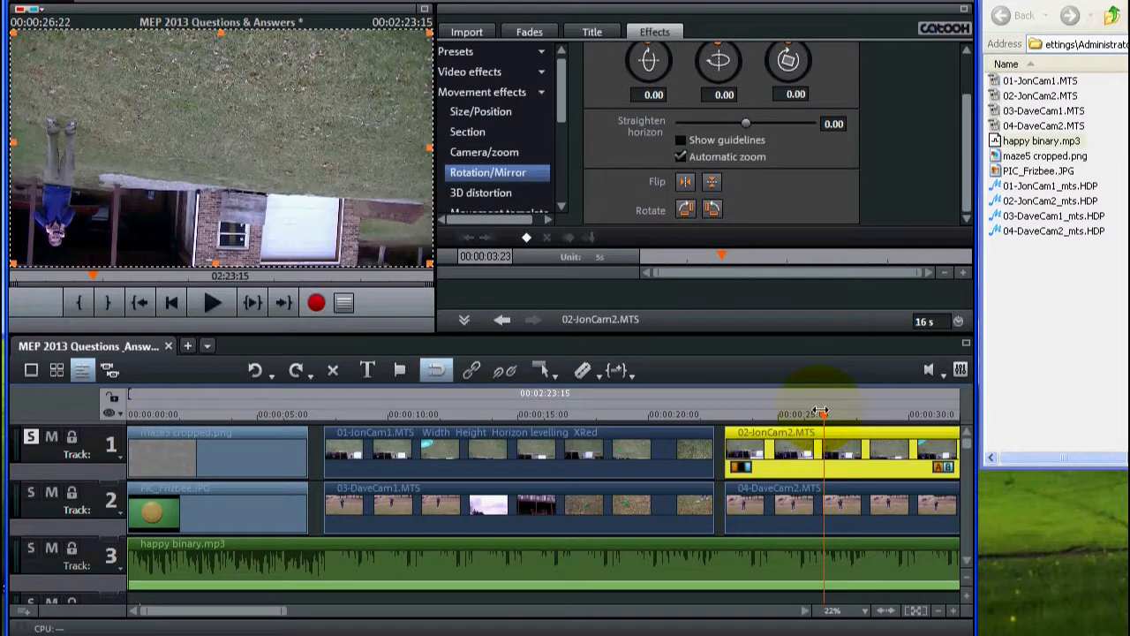
pyautogui.click(713, 182)
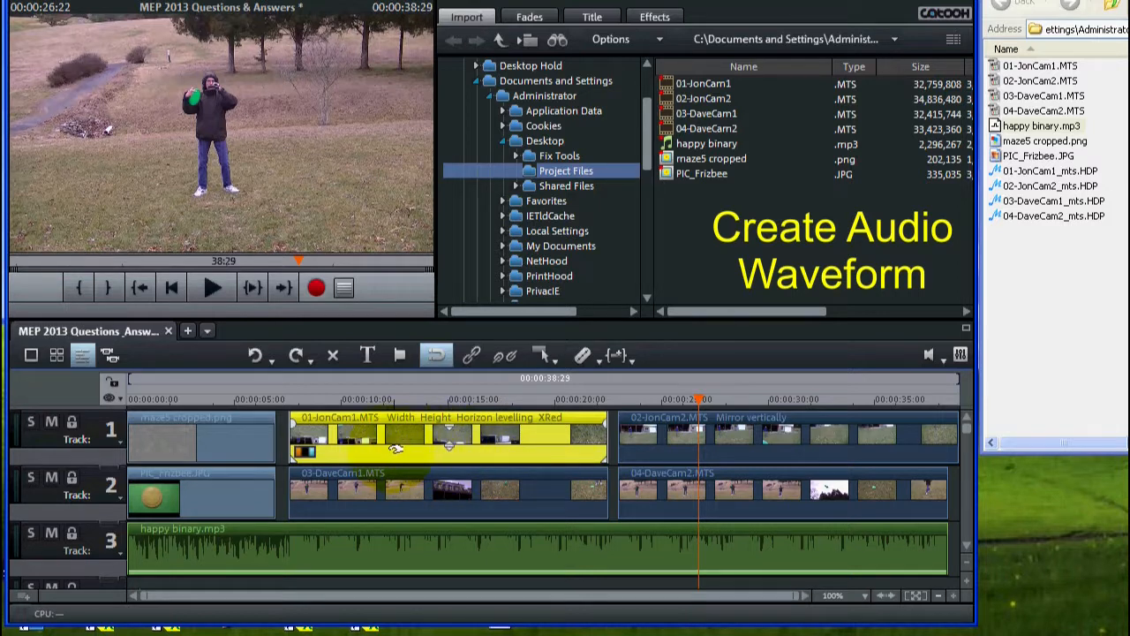
pyautogui.rightClick(490, 453)
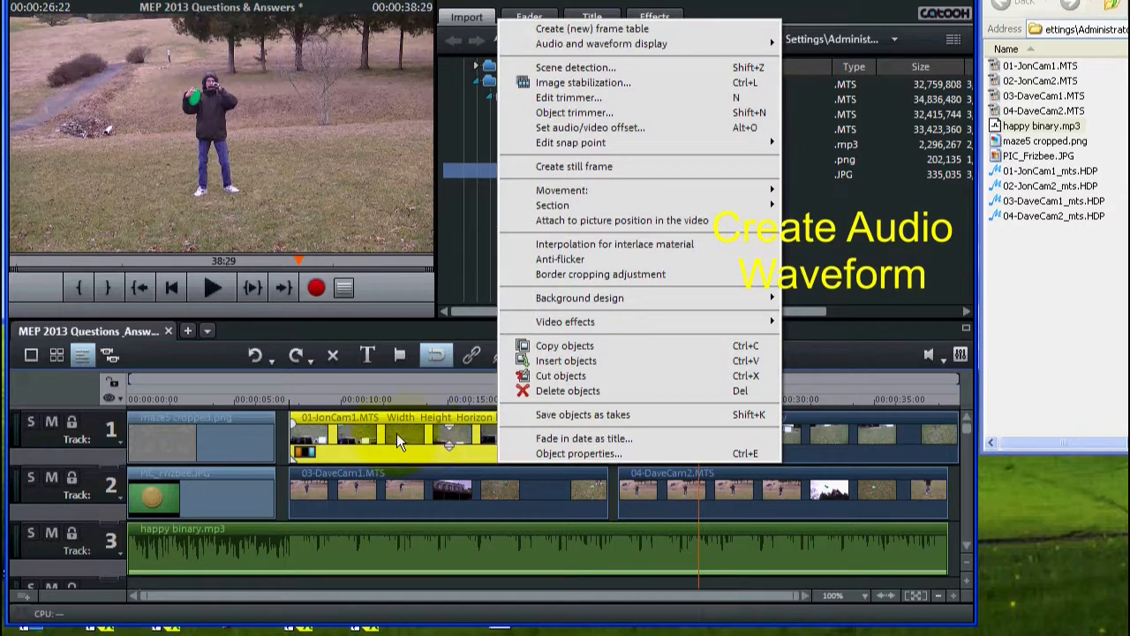
pyautogui.press('Escape')
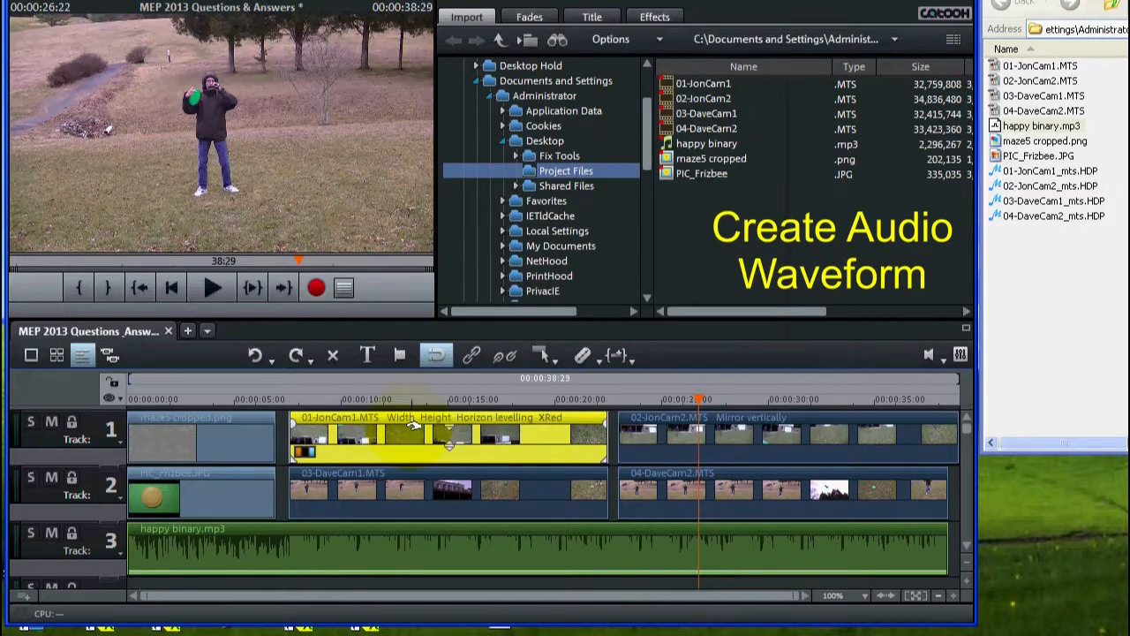
pyautogui.click(662, 431)
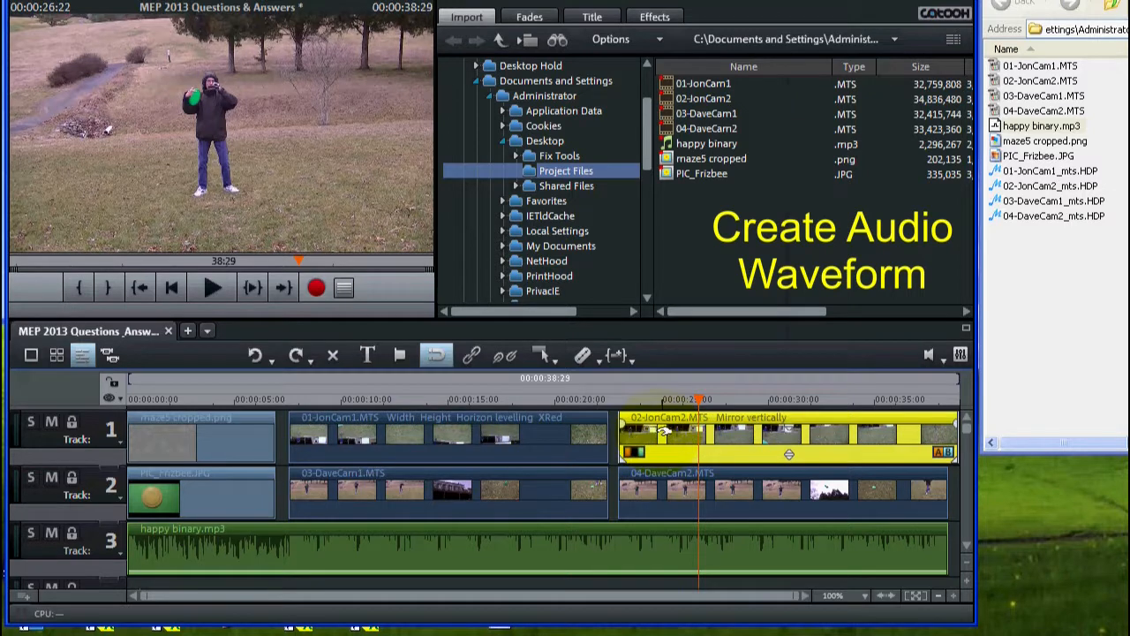
# - Create the audio waveform display for the 01-JonCam1.MTS clip on track 1
pyautogui.click(395, 435)
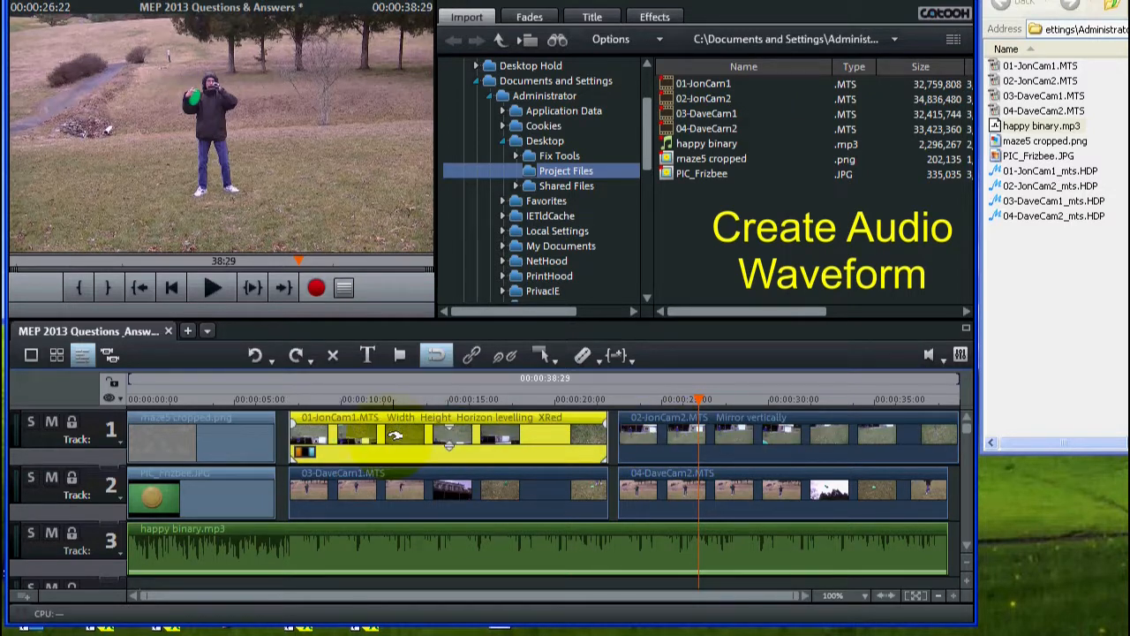
pyautogui.rightClick(544, 452)
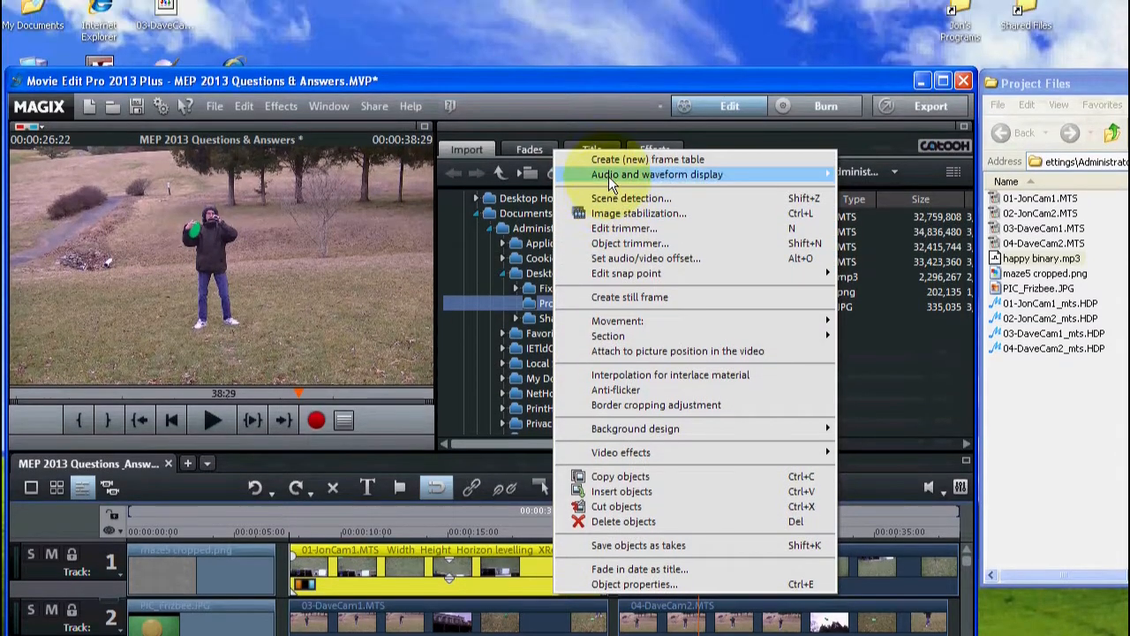
pyautogui.moveTo(608, 176)
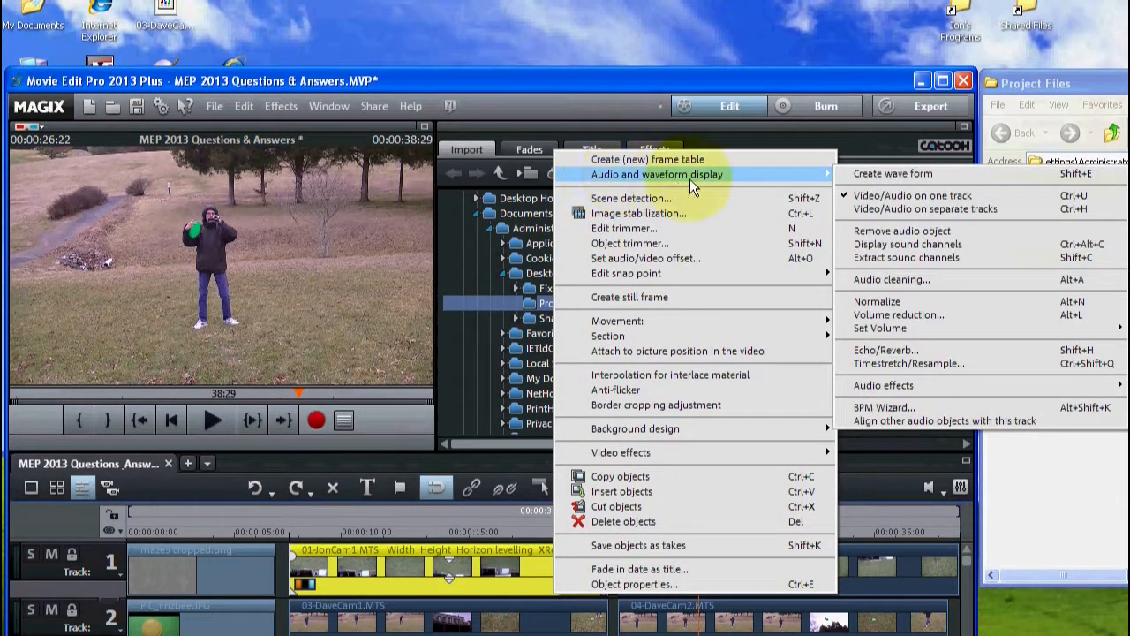
pyautogui.click(884, 174)
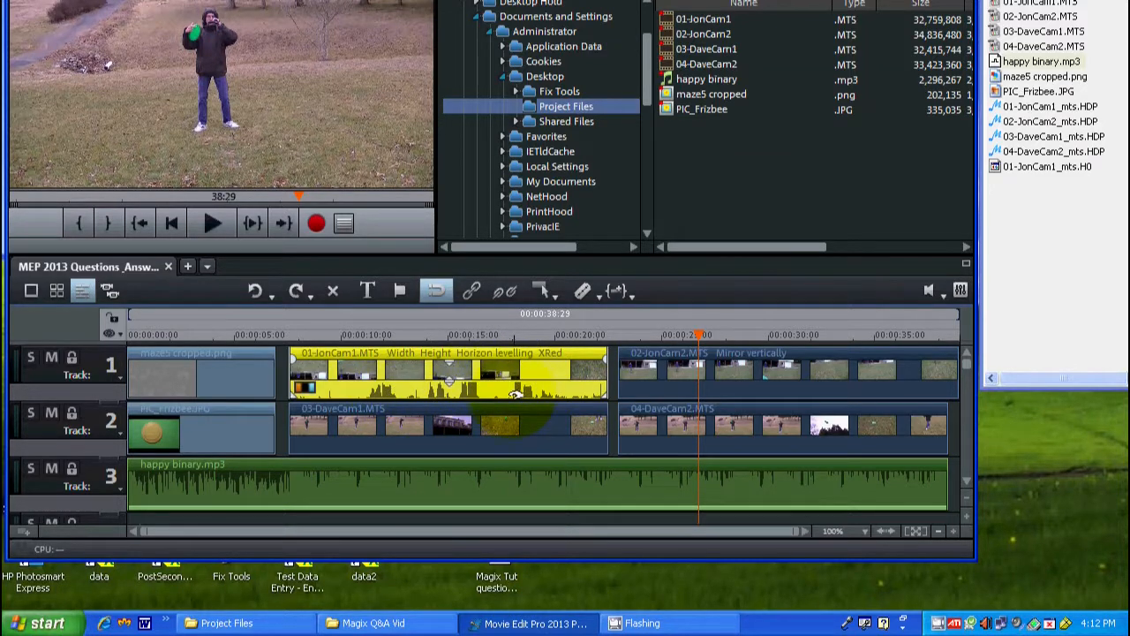
# - Create the audio waveform display for the 03-DaveCam1.MTS clip on track 2
pyautogui.rightClick(504, 444)
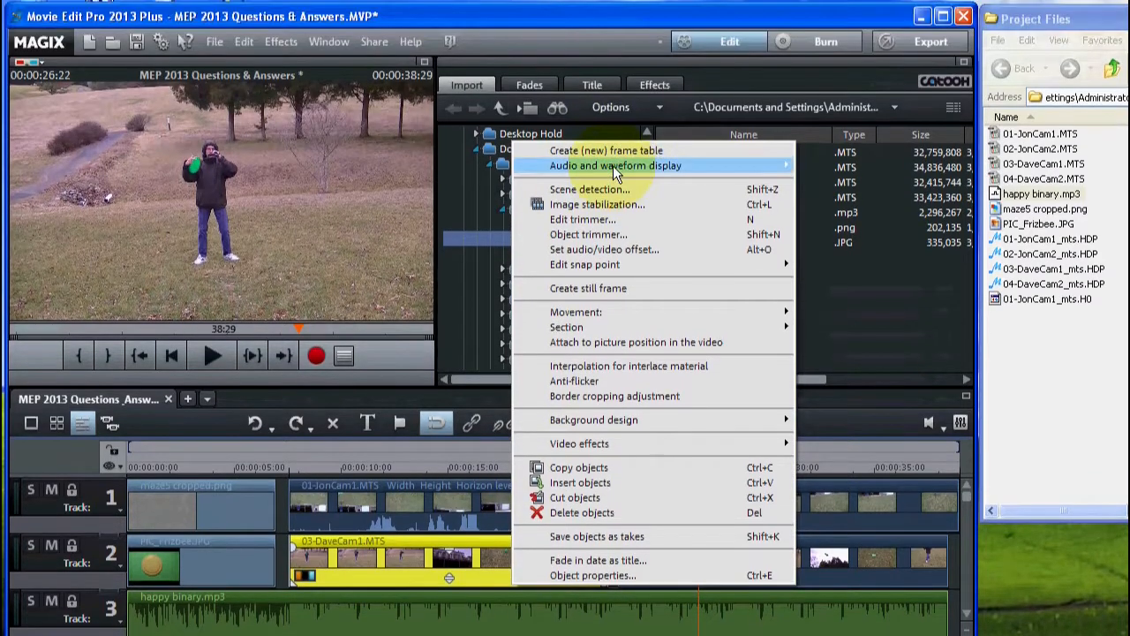
pyautogui.moveTo(613, 33)
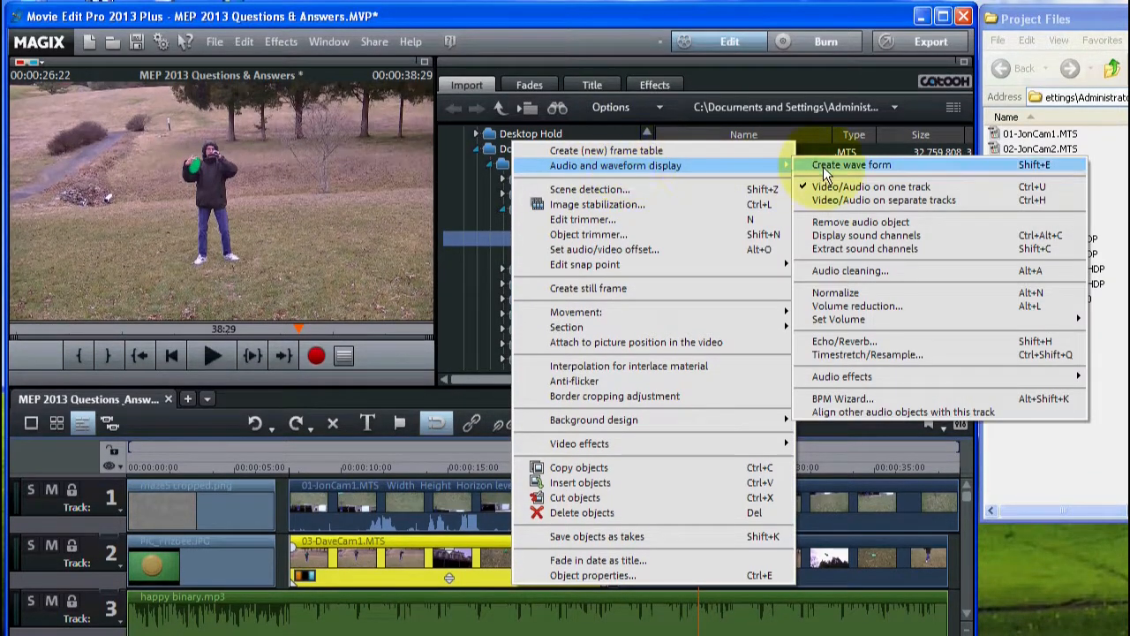
pyautogui.click(851, 164)
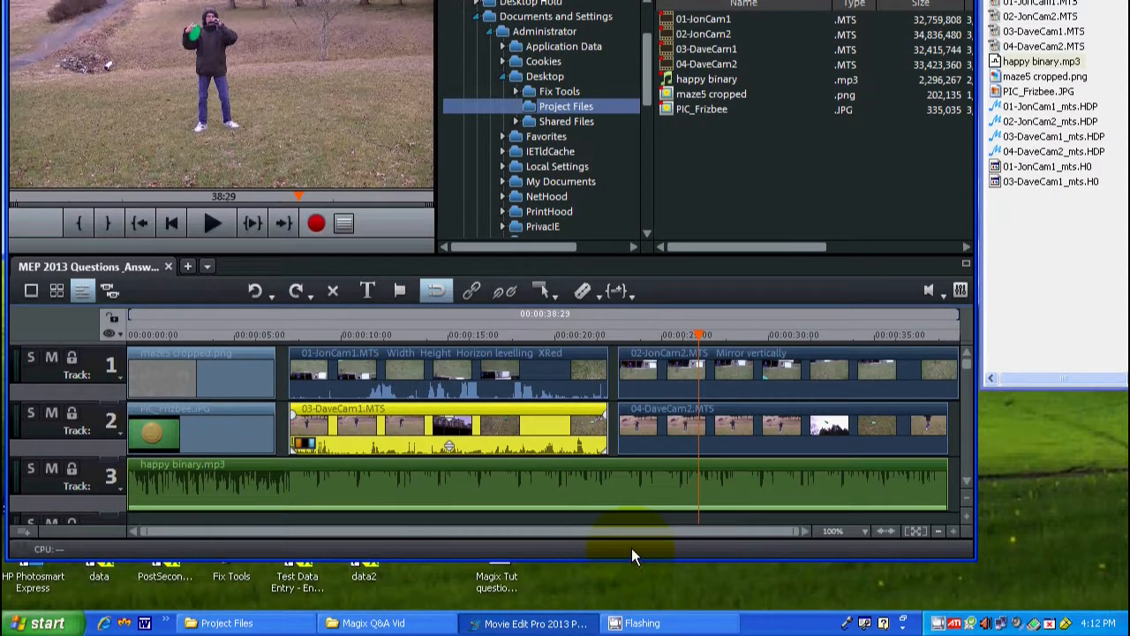
# - Create the audio waveform displays for the 02-JonCam2.MTS and 04-DaveCam2.MTS clips
pyautogui.rightClick(749, 391)
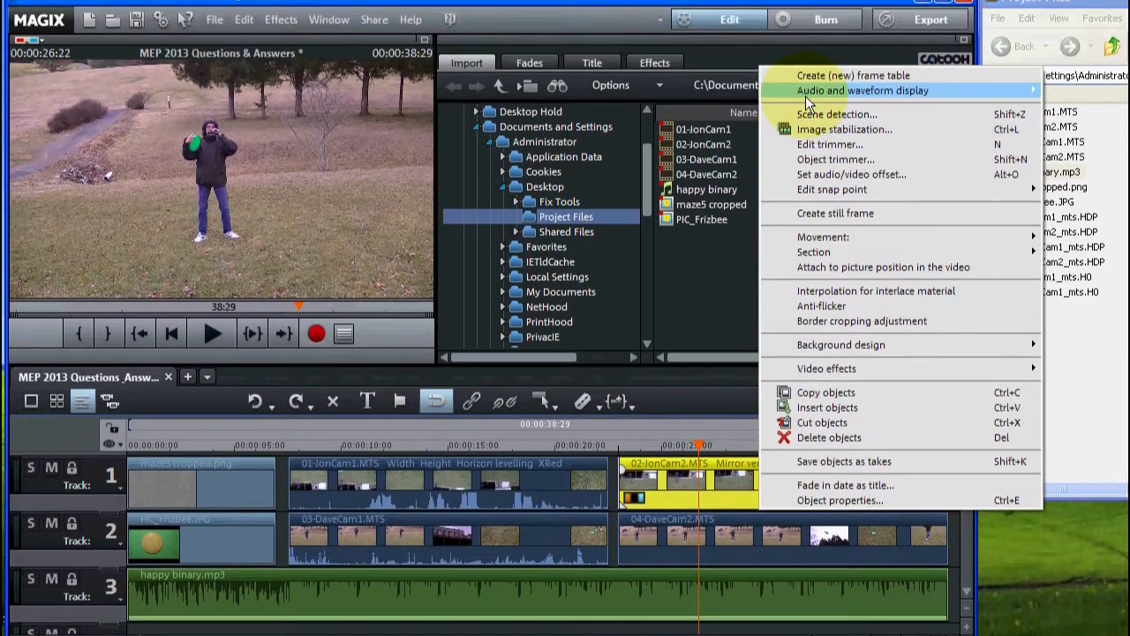
pyautogui.moveTo(822, 0)
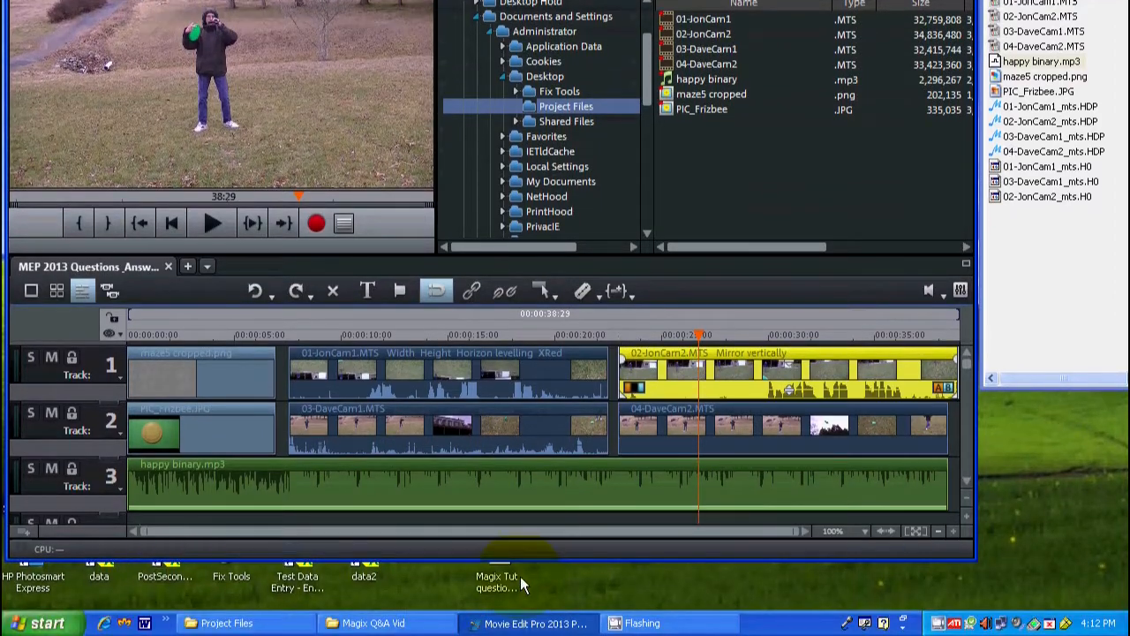
pyautogui.rightClick(751, 432)
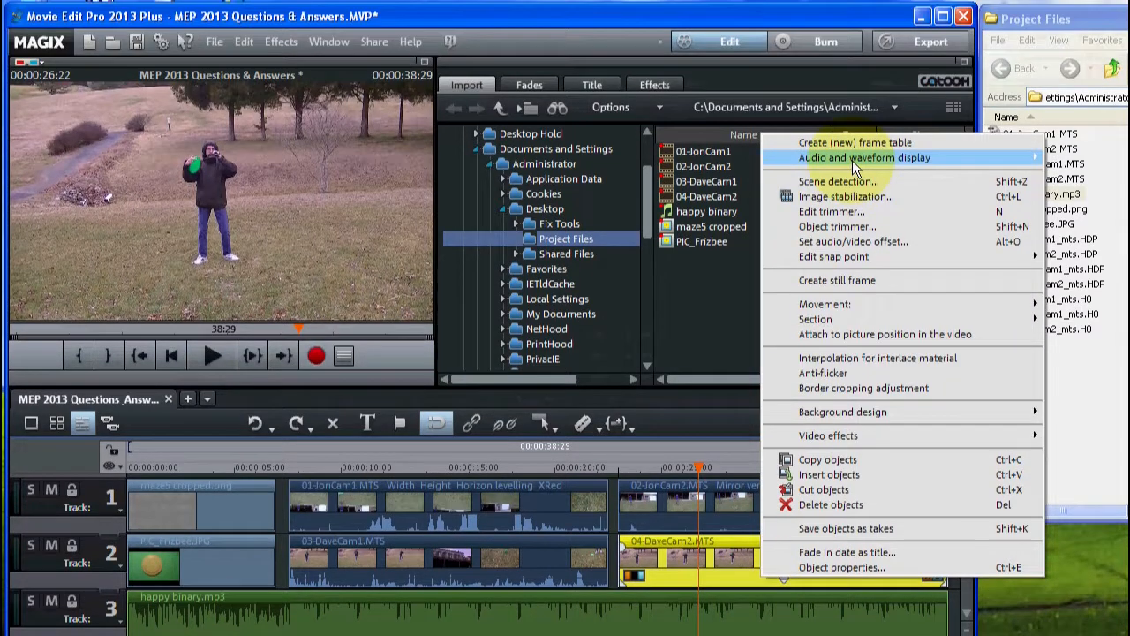
pyautogui.moveTo(852, 25)
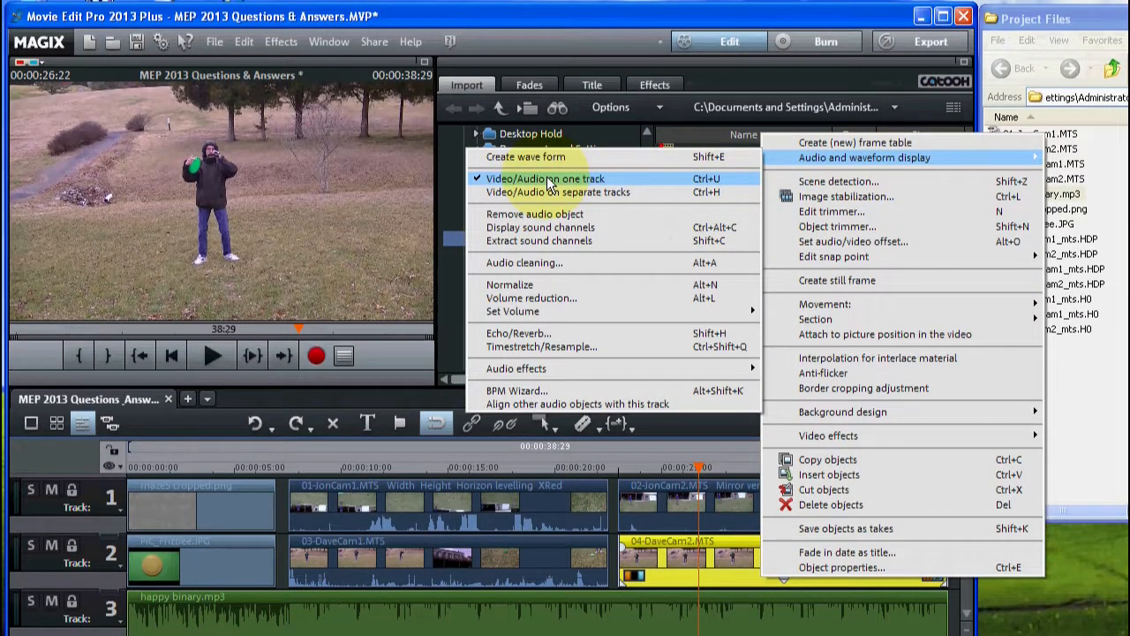
pyautogui.click(565, 159)
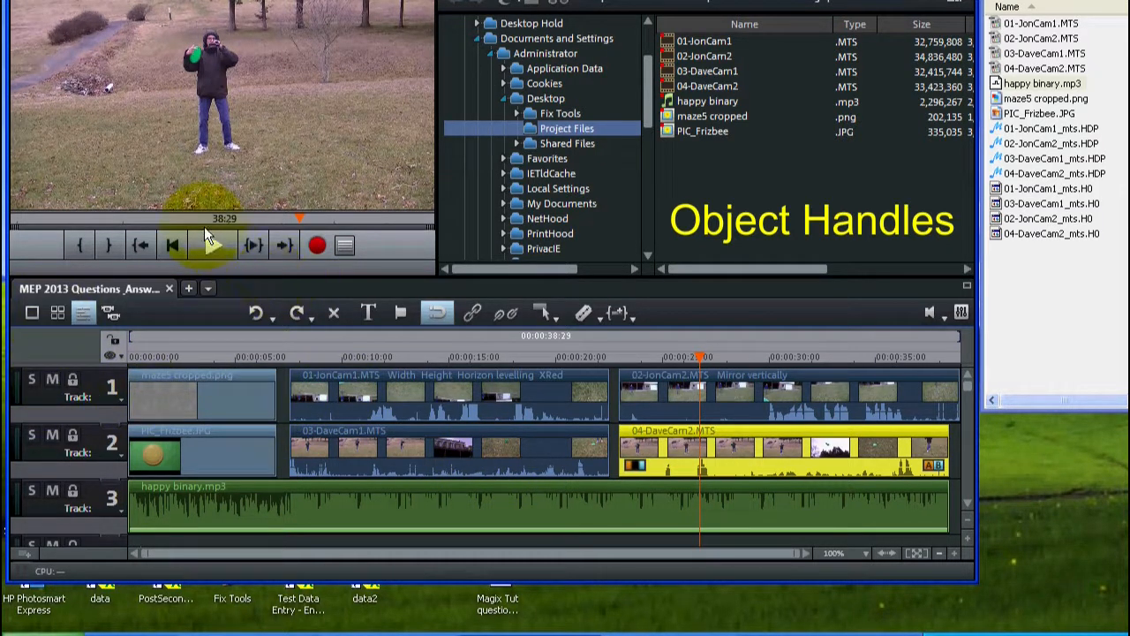
# - Play the timeline from near the start of the 01-JonCam1.MTS clip and mute track 3 with happy binary.mp3
pyautogui.click(323, 358)
pyautogui.click(212, 244)
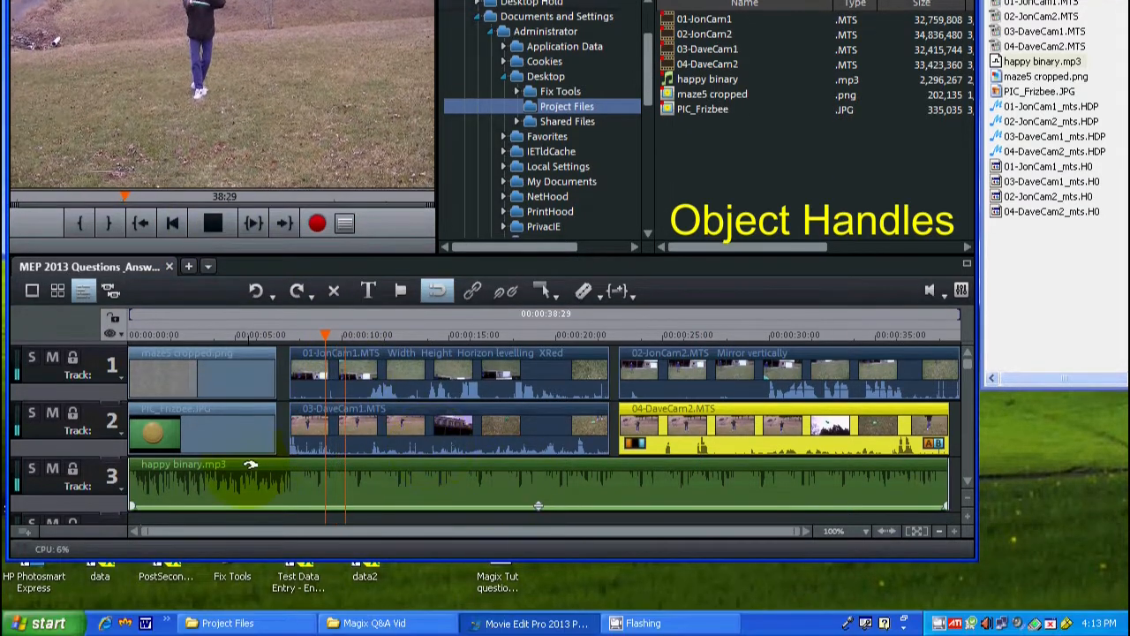
pyautogui.click(52, 468)
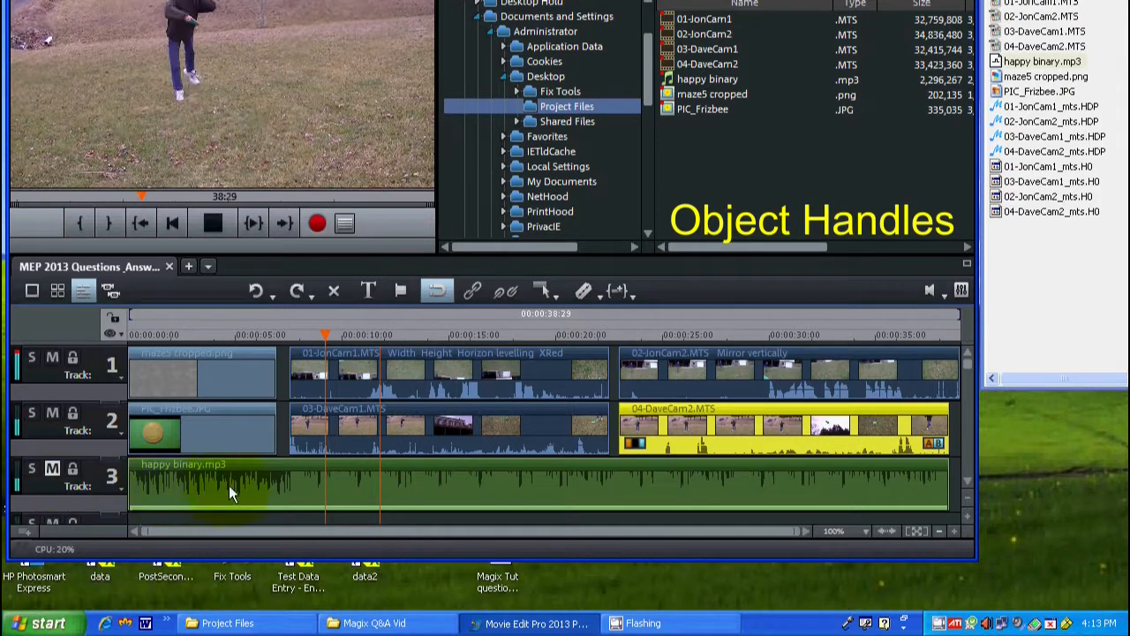
# - Try out the volume handles of the 01-JonCam1.MTS and 03-DaveCam1.MTS clips and stop the playback
pyautogui.click(449, 378)
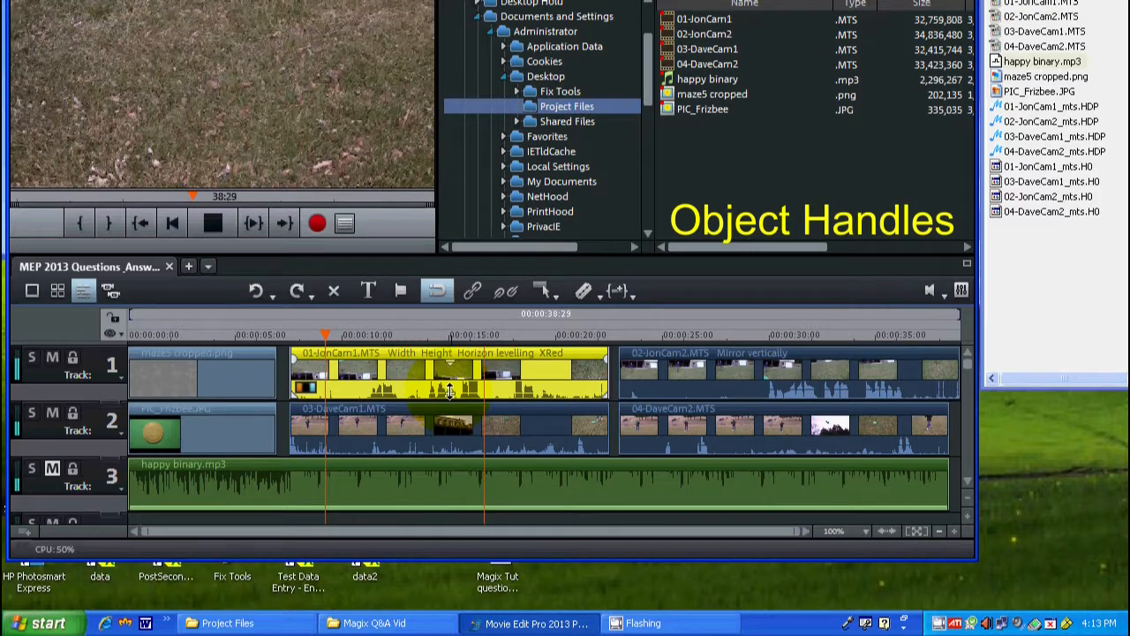
pyautogui.click(449, 391)
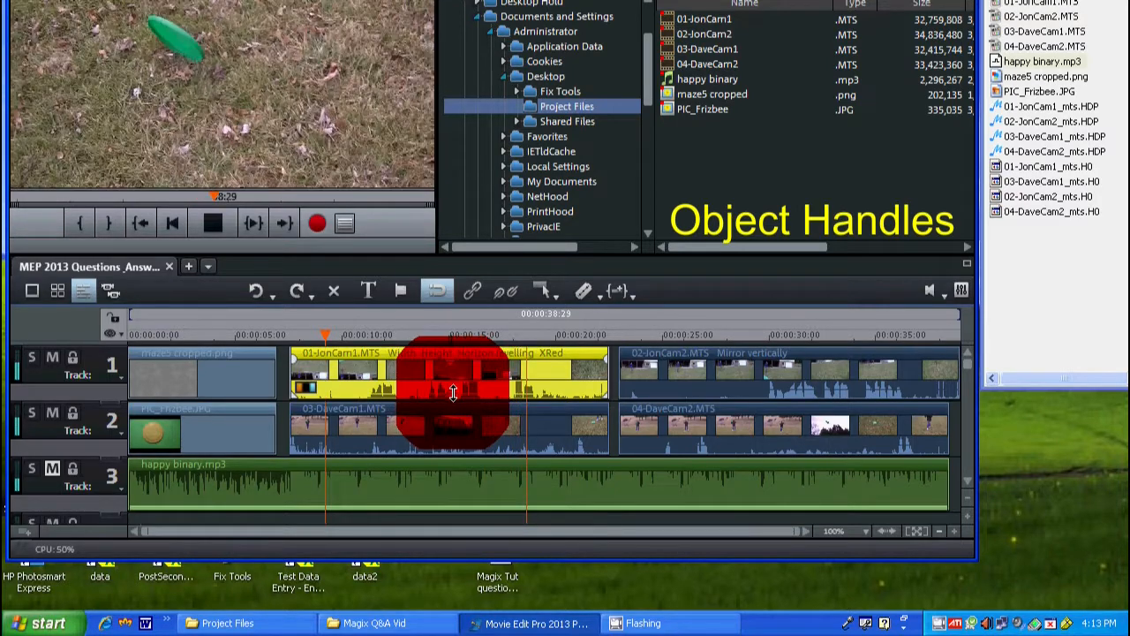
pyautogui.click(448, 446)
pyautogui.click(213, 225)
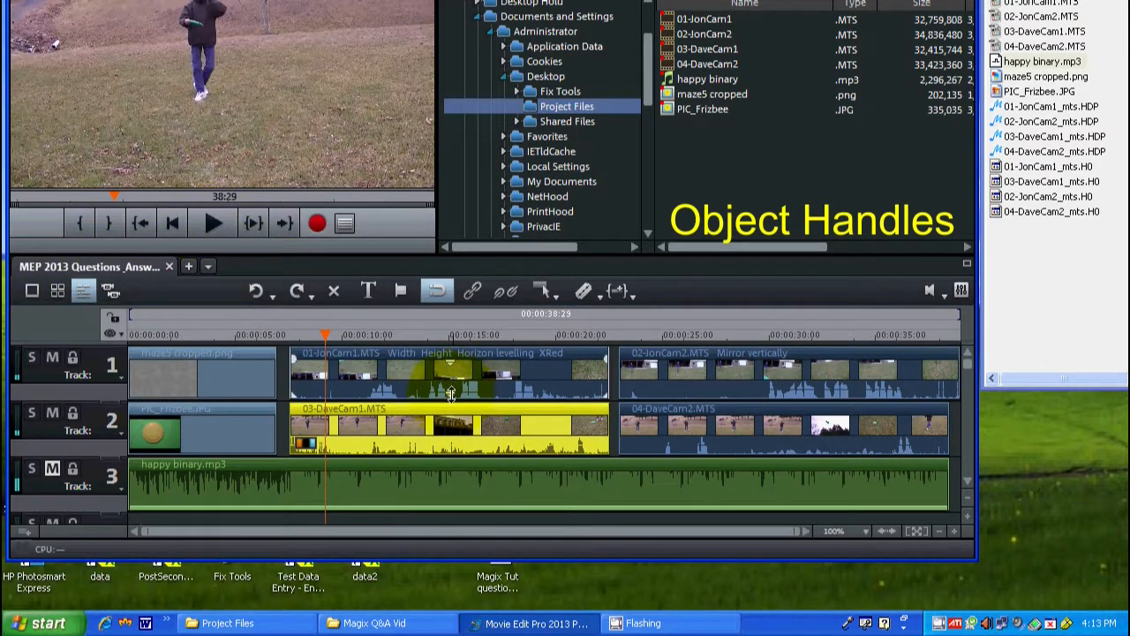
pyautogui.click(450, 393)
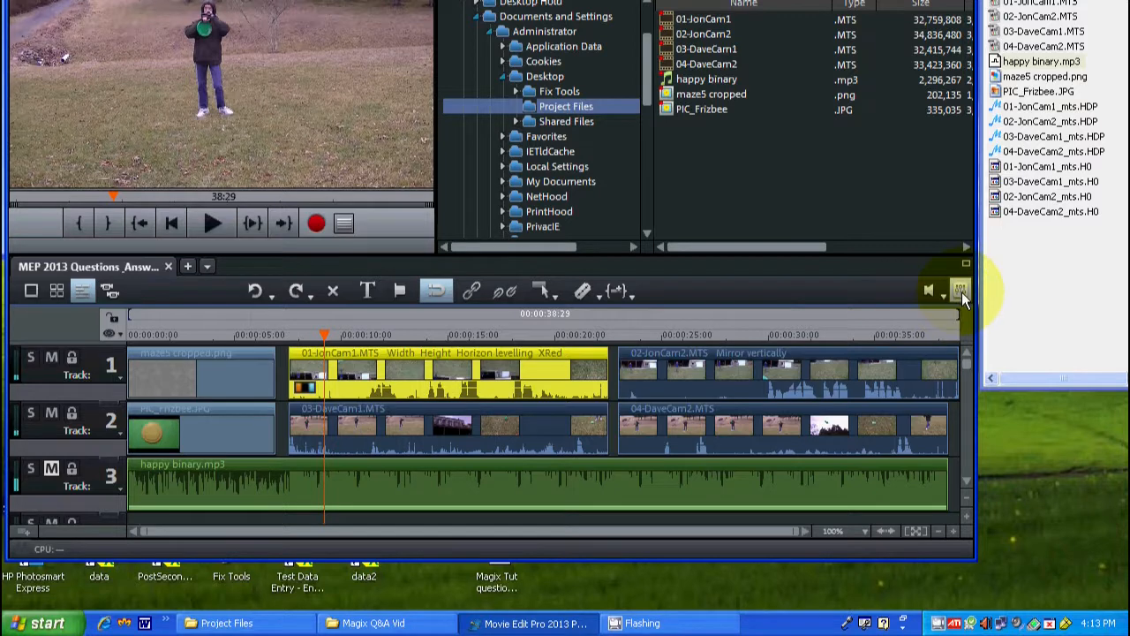
# - Open the mixer and lower the volume of track 1 to -4.4, track 2 to -4.6 and track 3 to -6.6
pyautogui.click(960, 291)
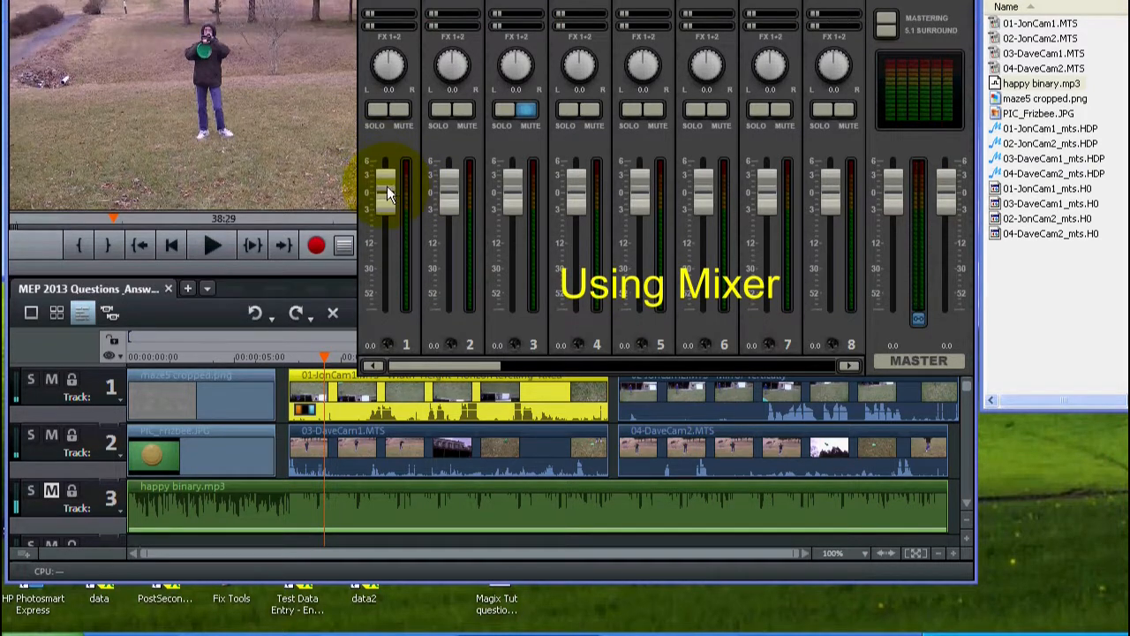
pyautogui.moveTo(389, 189); pyautogui.dragTo(385, 214)
pyautogui.moveTo(446, 190); pyautogui.dragTo(442, 213)
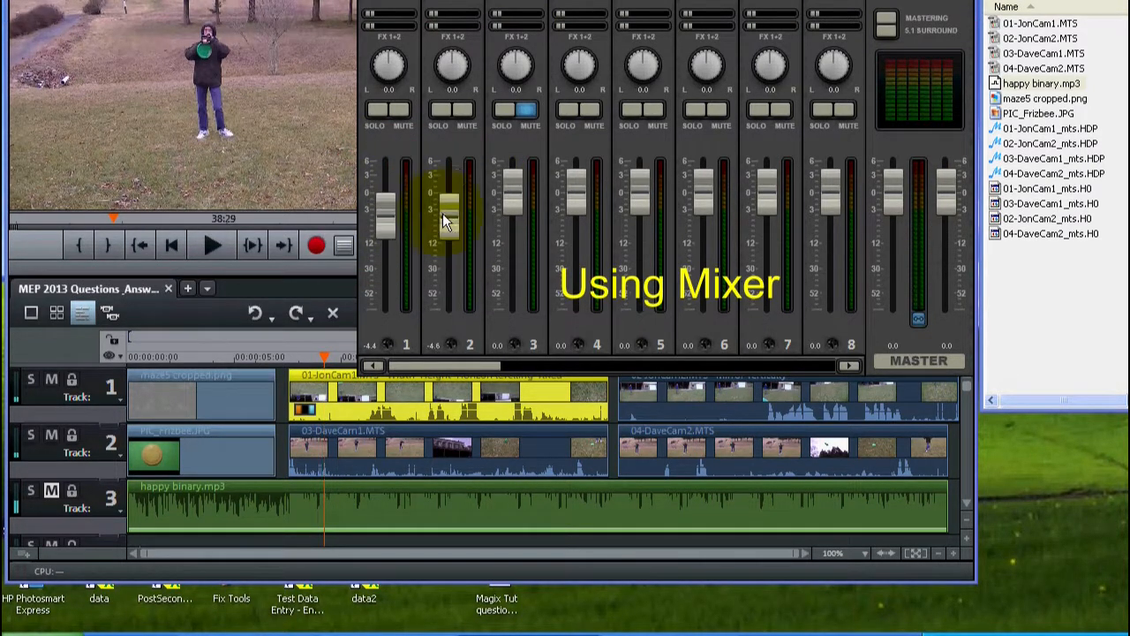
pyautogui.moveTo(512, 189); pyautogui.dragTo(512, 222)
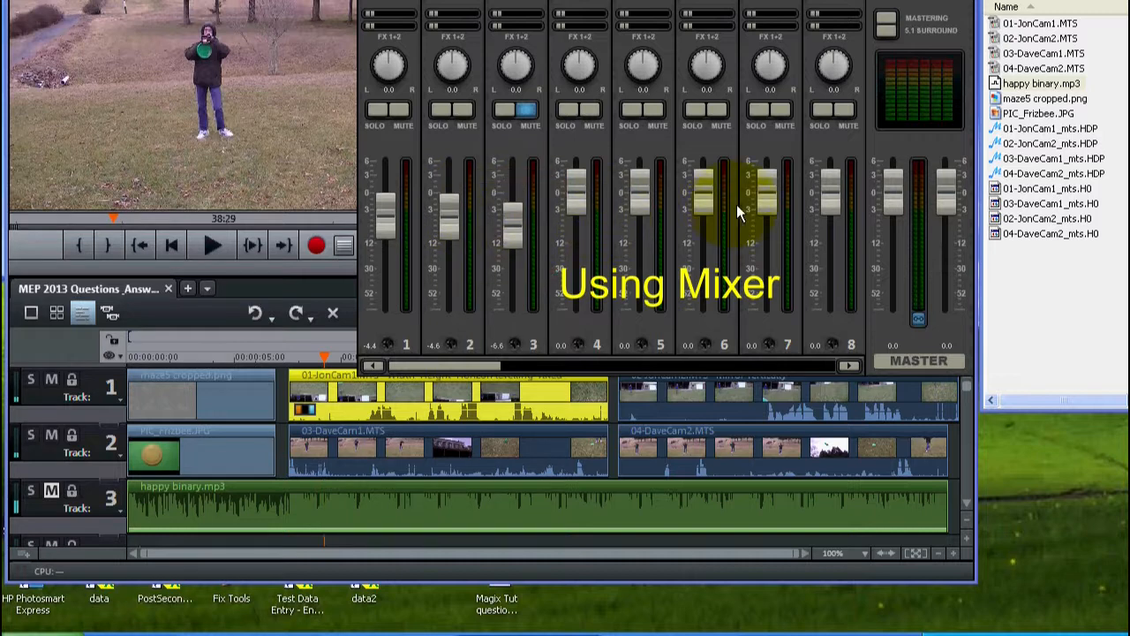
# - Try out the master volume fader, leave it at 0.0, and play the timeline to check the mix
pyautogui.click(893, 194)
pyautogui.moveTo(888, 199)
pyautogui.mouseDown()
pyautogui.moveTo(893, 255)
pyautogui.moveTo(886, 182)
pyautogui.moveTo(882, 247)
pyautogui.moveTo(878, 187)
pyautogui.mouseUp()
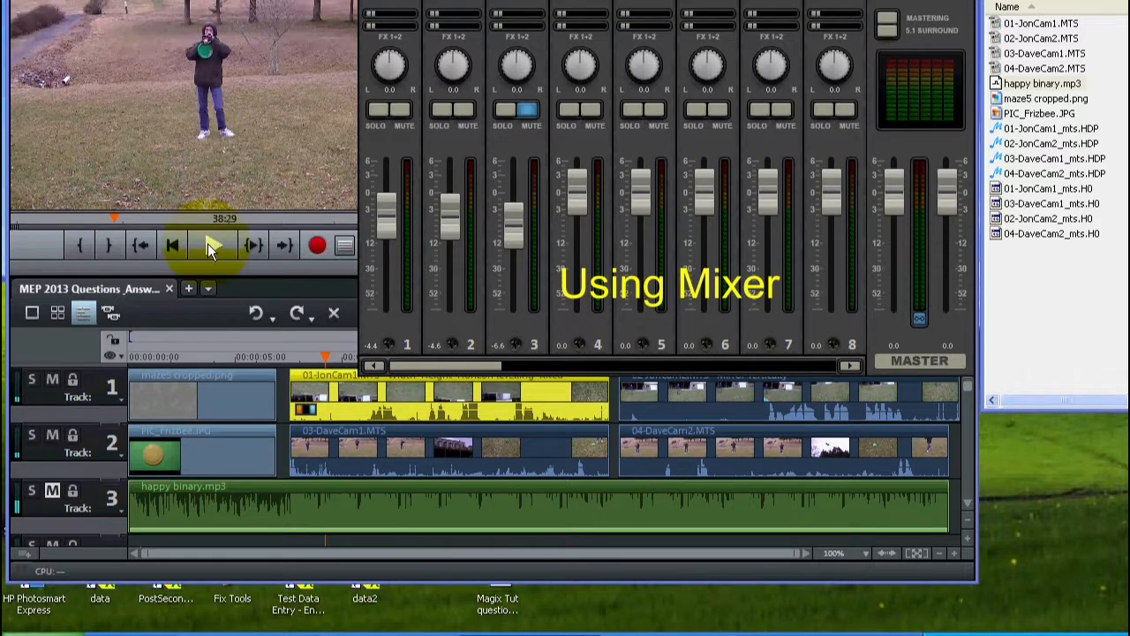
pyautogui.click(211, 243)
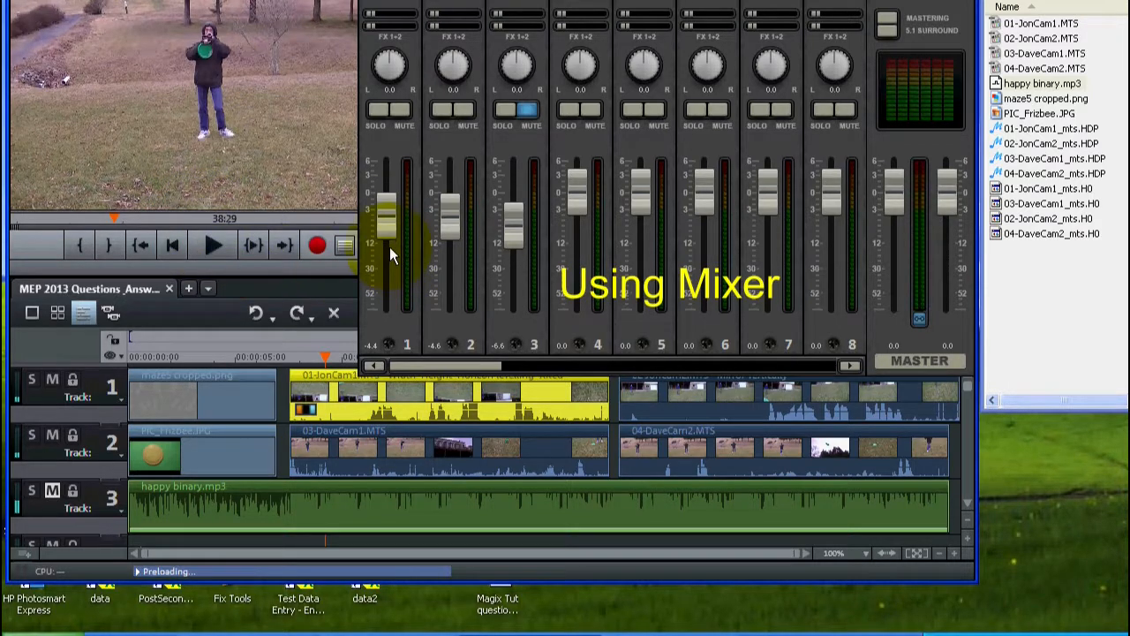
# - Lower track 1 to -14.6 and track 2 to -20.0 in the mixer, then unmute track 3 and try out its fader
pyautogui.moveTo(390, 231); pyautogui.dragTo(391, 263)
pyautogui.moveTo(443, 226); pyautogui.dragTo(386, 236)
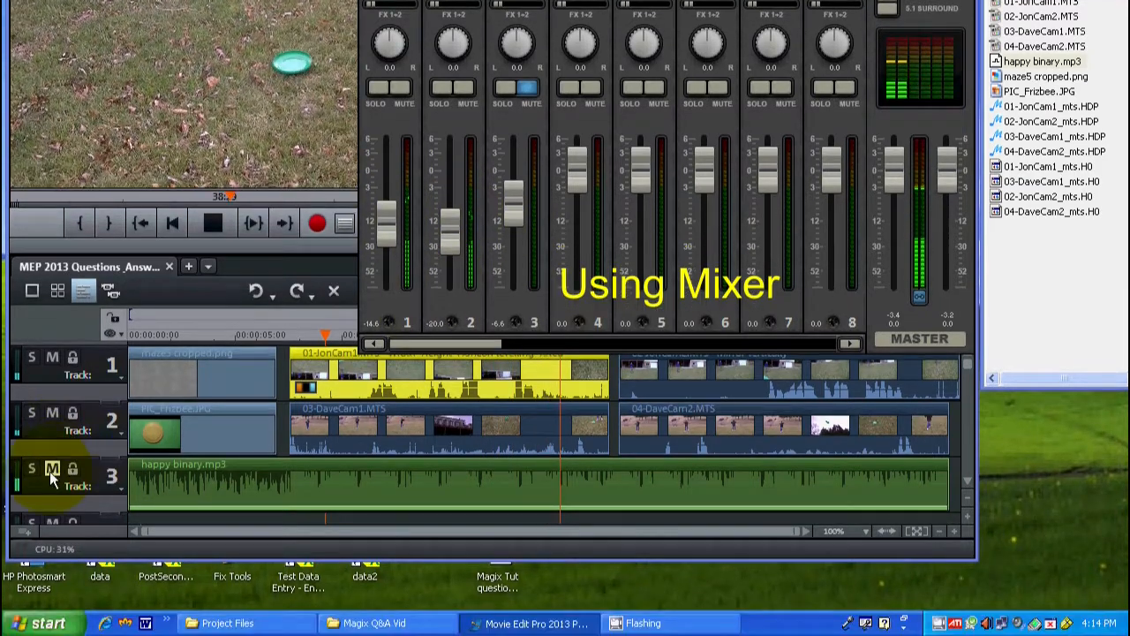
pyautogui.click(49, 470)
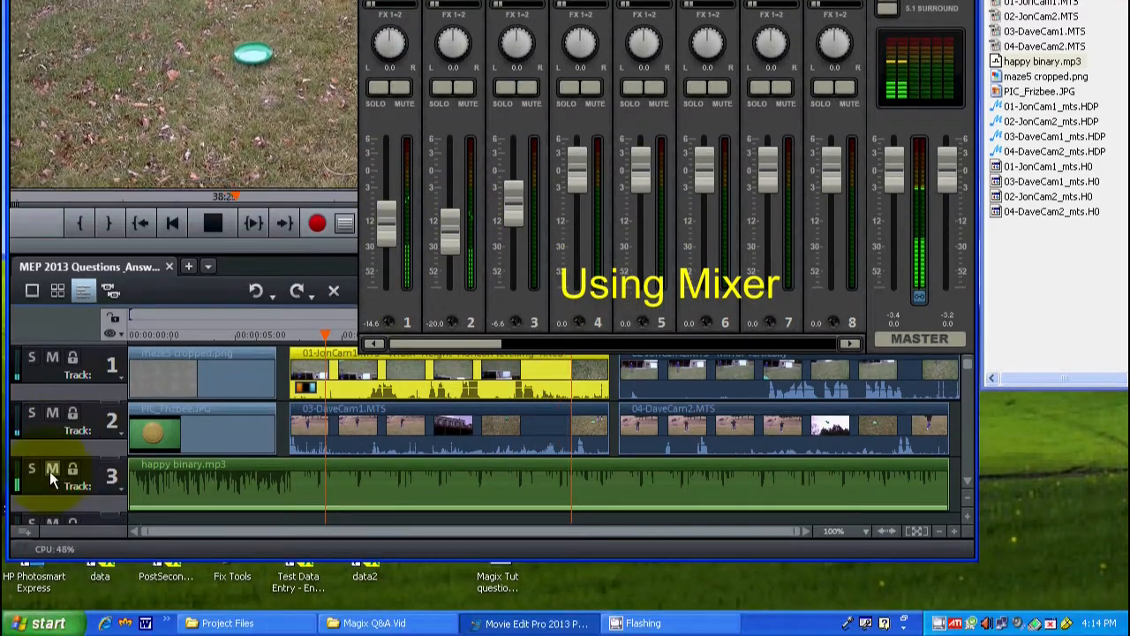
pyautogui.moveTo(520, 202); pyautogui.dragTo(452, 205)
pyautogui.moveTo(505, 207); pyautogui.dragTo(503, 200)
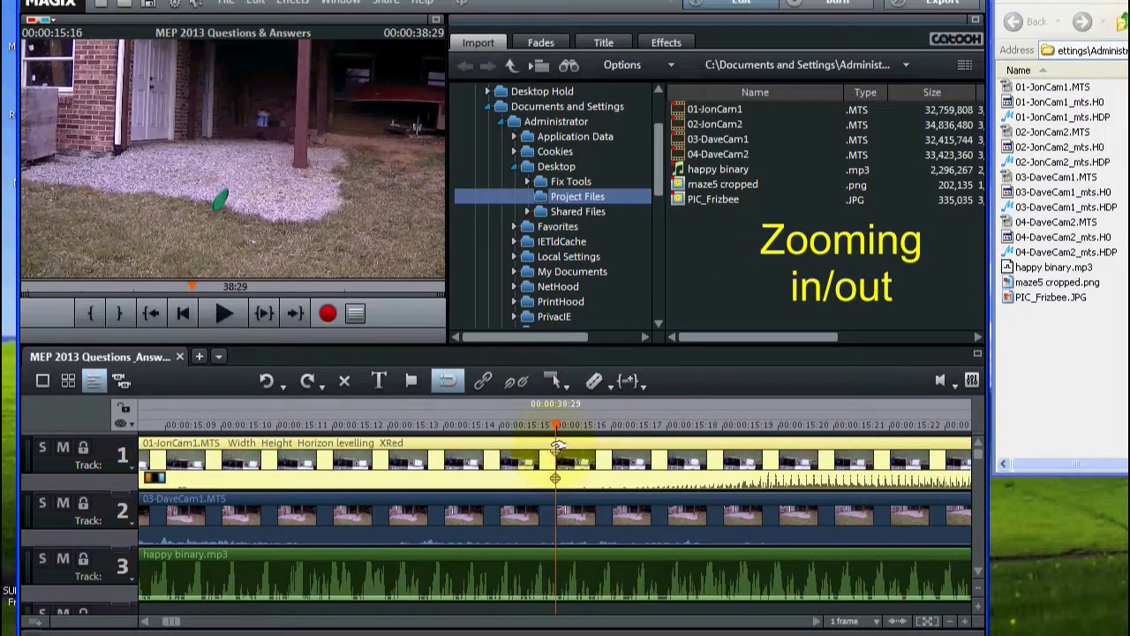
# - Move the playhead slightly forward in the 01-JonCam1.MTS clip and zoom the timeline out to 20% and back in to 5%
pyautogui.moveTo(556, 425); pyautogui.dragTo(667, 430)
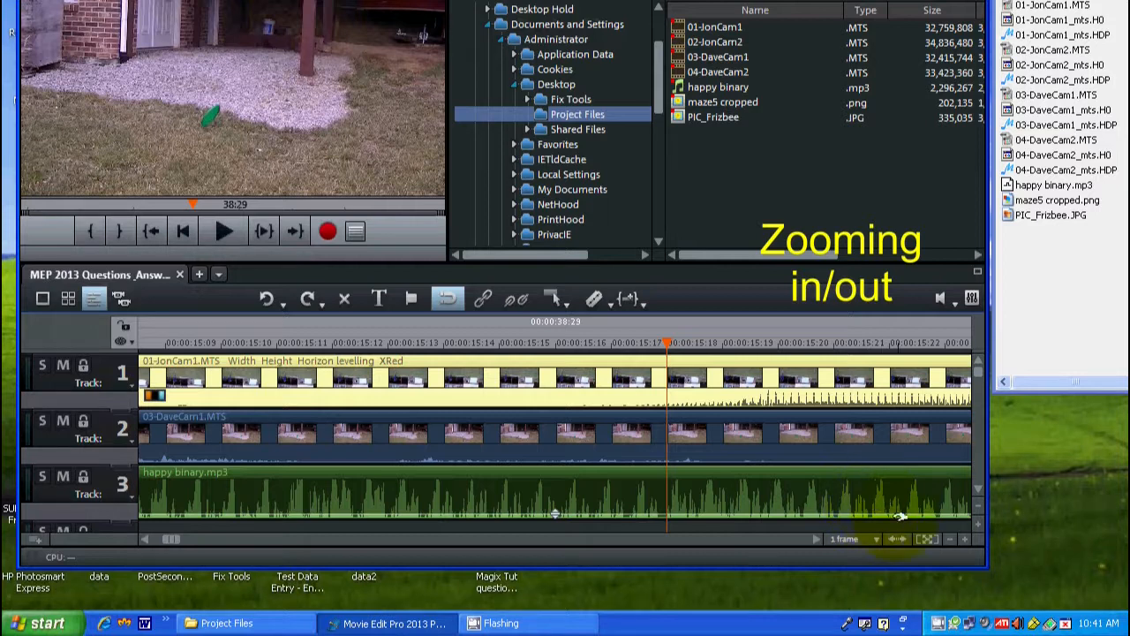
pyautogui.click(951, 537)
pyautogui.click(951, 536)
pyautogui.click(951, 536)
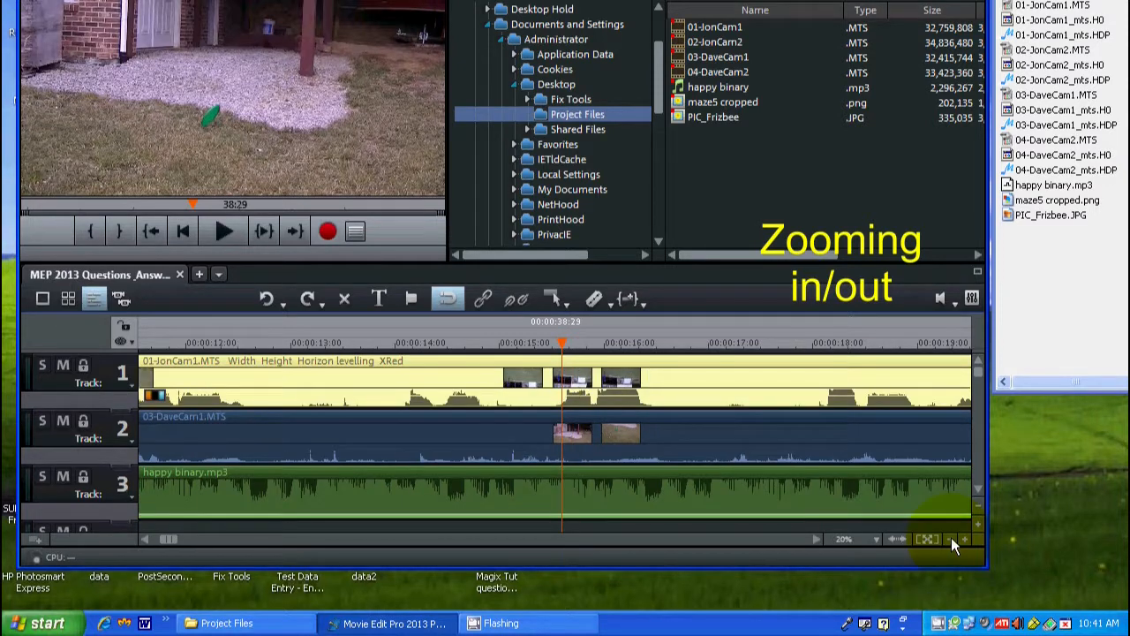
pyautogui.click(966, 538)
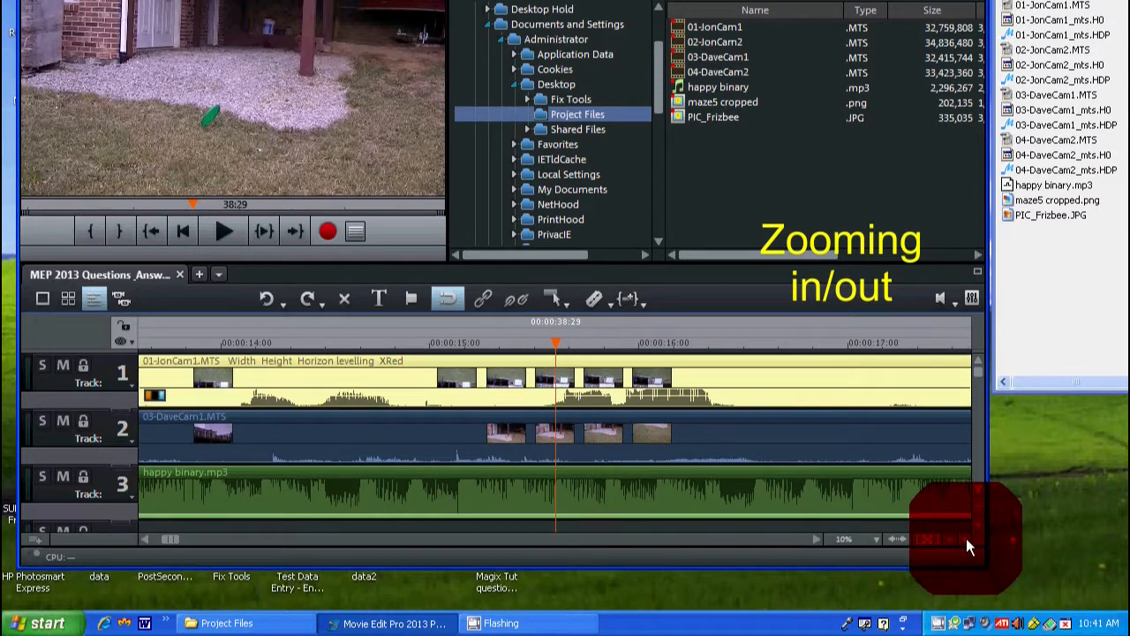
pyautogui.click(966, 537)
pyautogui.click(965, 537)
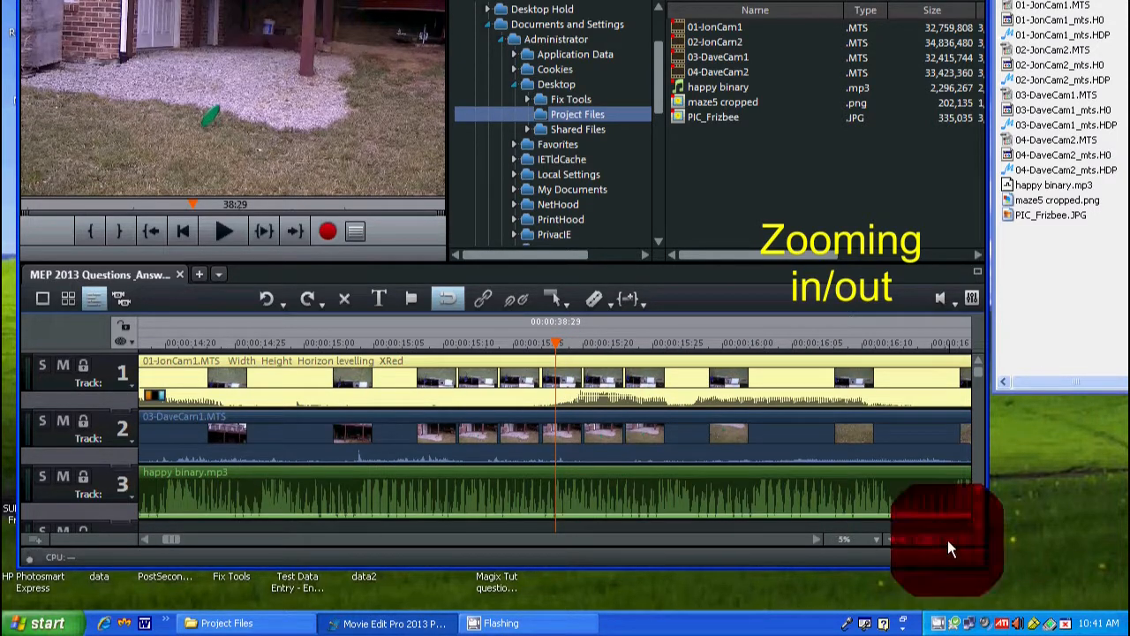
pyautogui.click(947, 540)
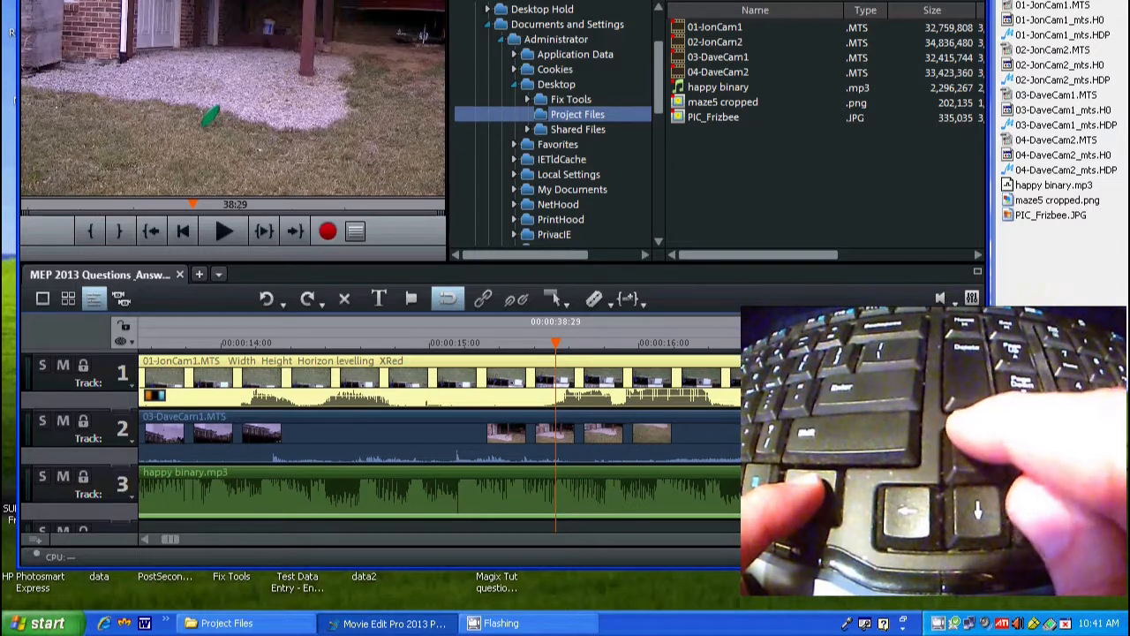
# - Increase and reduce the timeline section shown around the playhead in several zoom increments
pyautogui.press('Up')
pyautogui.press('Up')
pyautogui.press('Up')
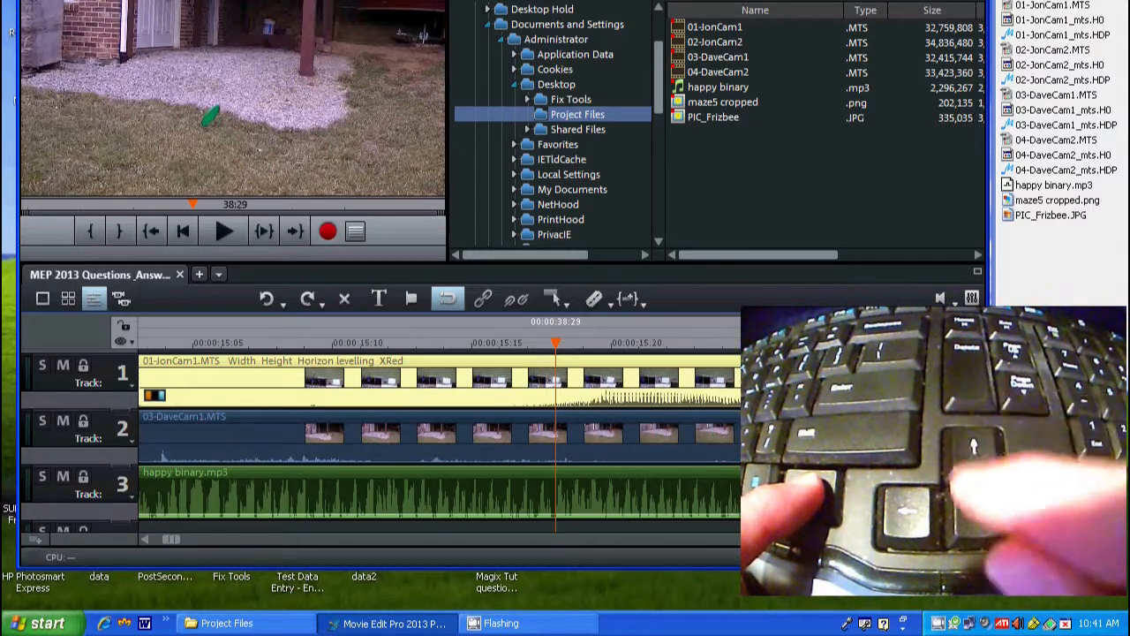
pyautogui.press('Down')
pyautogui.press('Down')
pyautogui.press('Down')
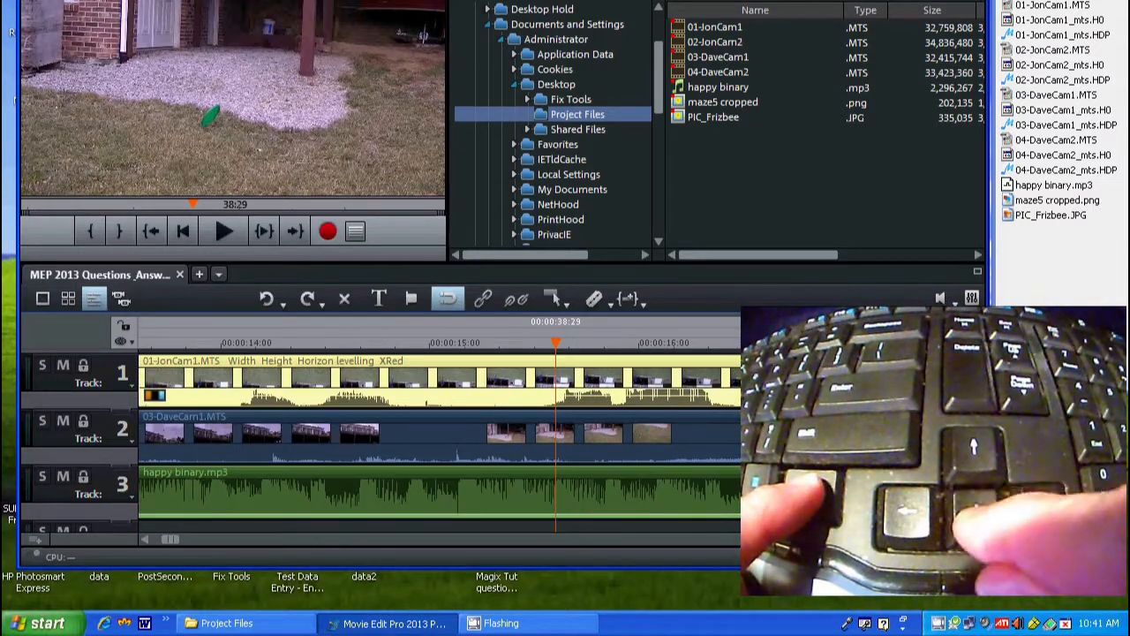
pyautogui.press('Up')
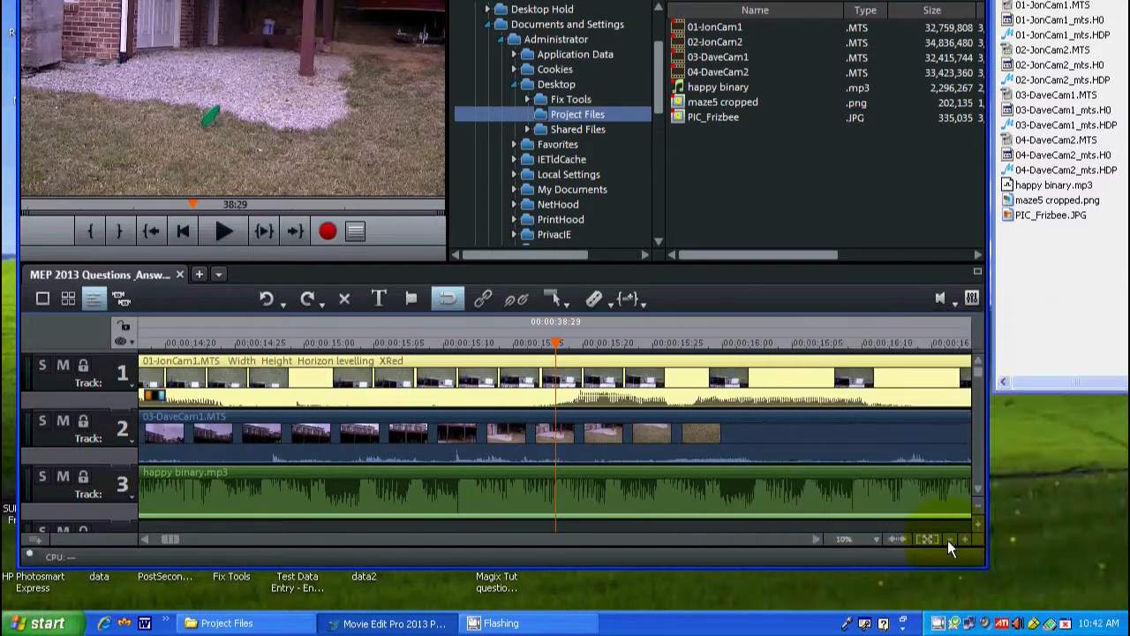
# - Try the timeline zoom presets for 5 frames and 1 frame
pyautogui.rightClick(876, 539)
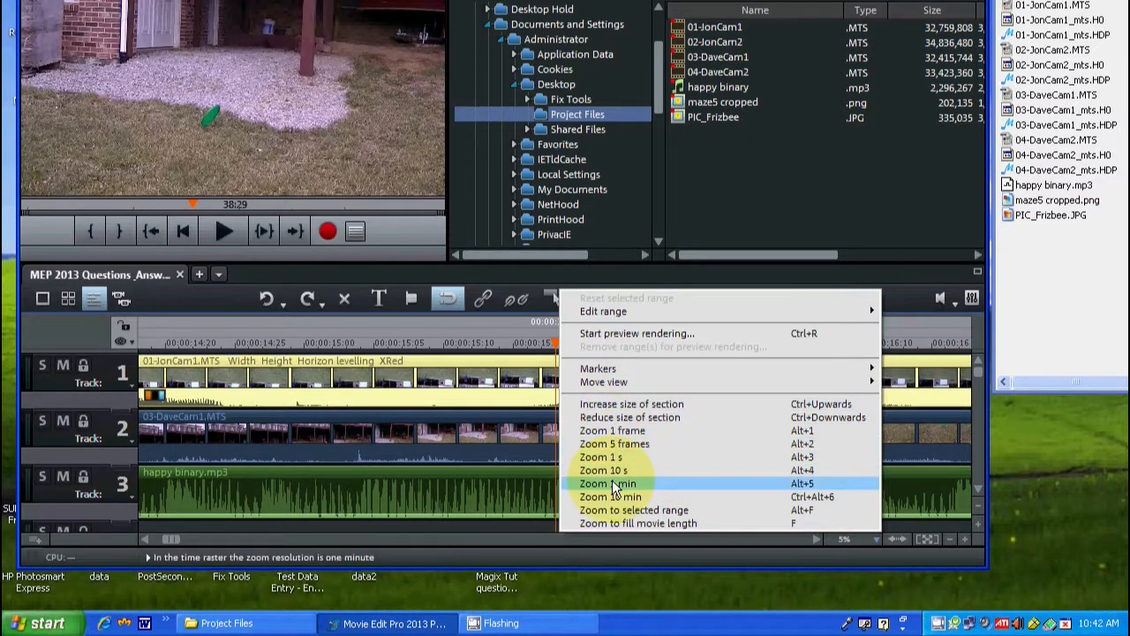
pyautogui.click(610, 442)
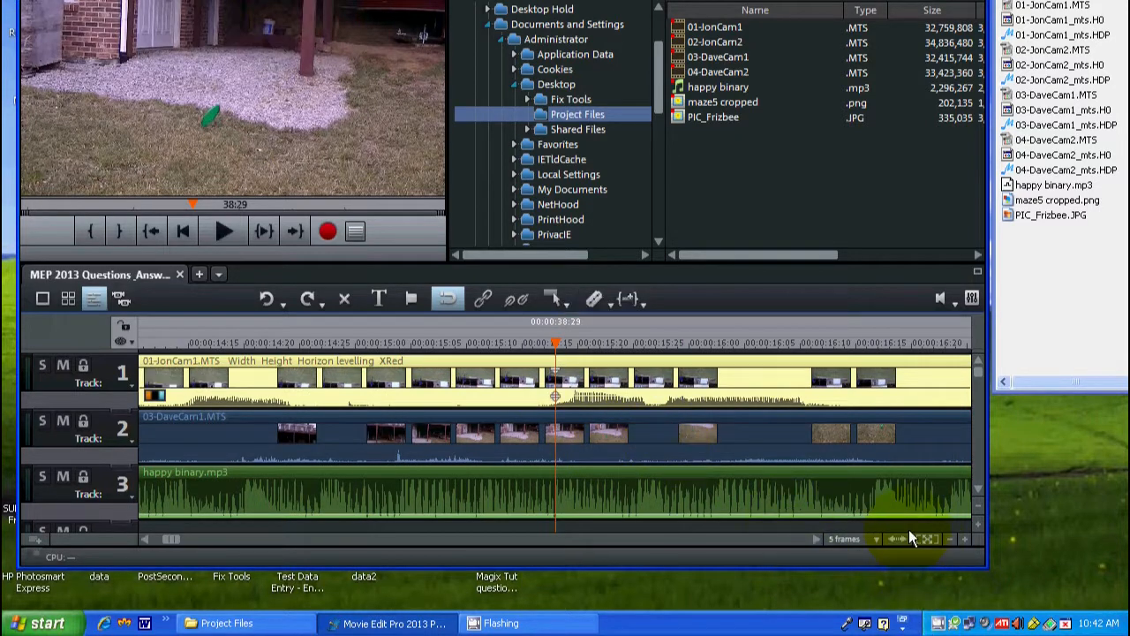
pyautogui.rightClick(875, 537)
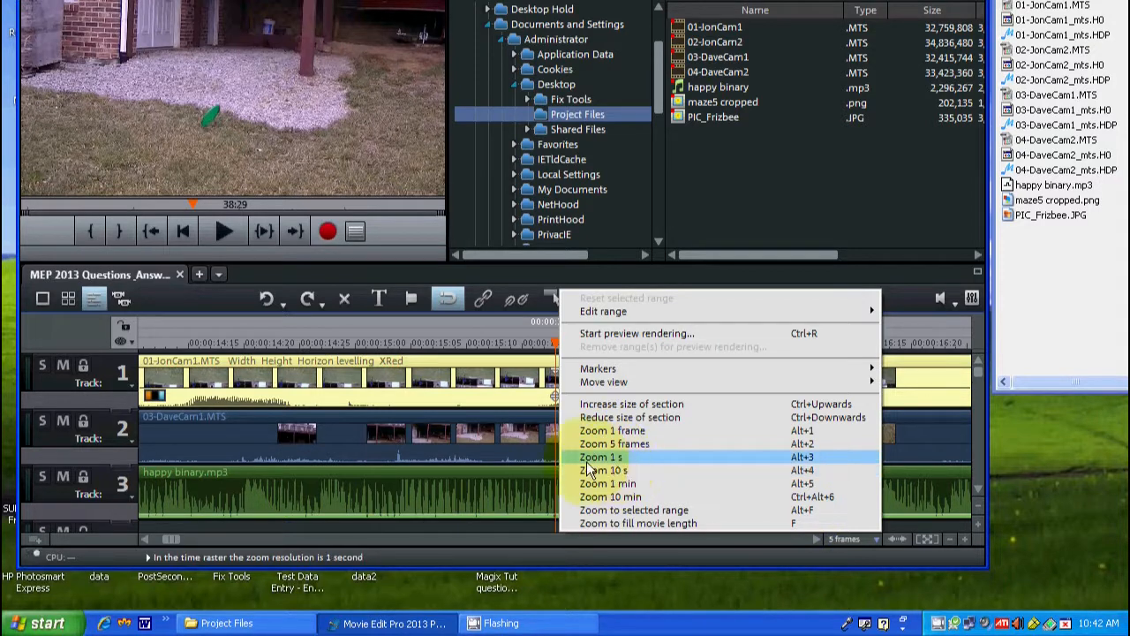
pyautogui.click(591, 431)
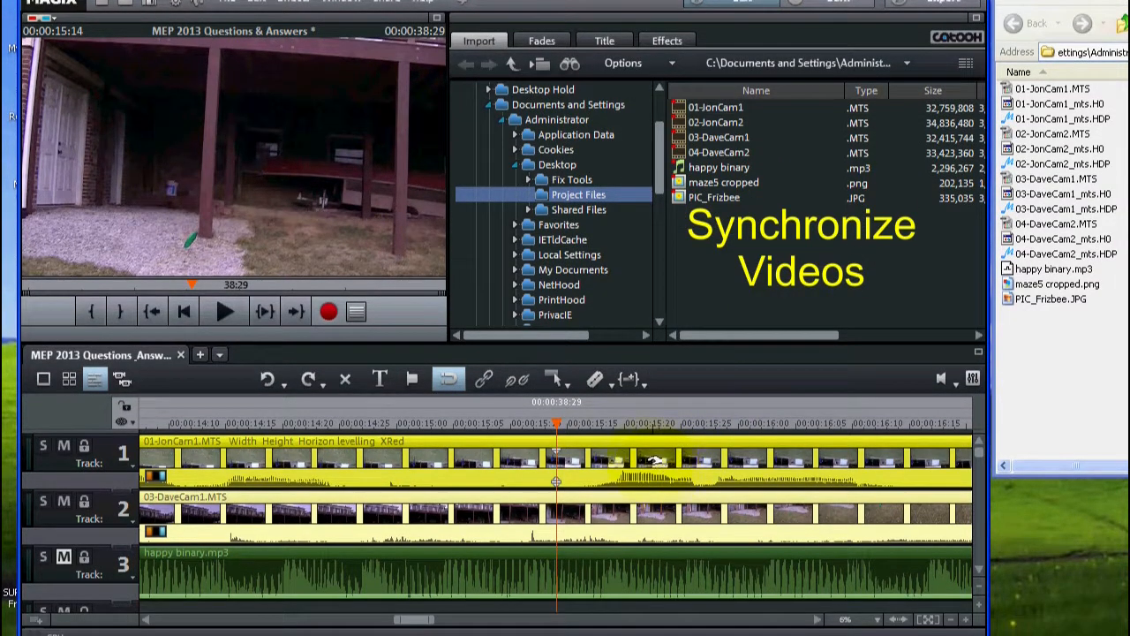
# - Place the playhead at about 00:00:15:17 in the 01-JonCam1.MTS clip, play both camera clips from there and stop
pyautogui.moveTo(557, 422); pyautogui.dragTo(590, 422)
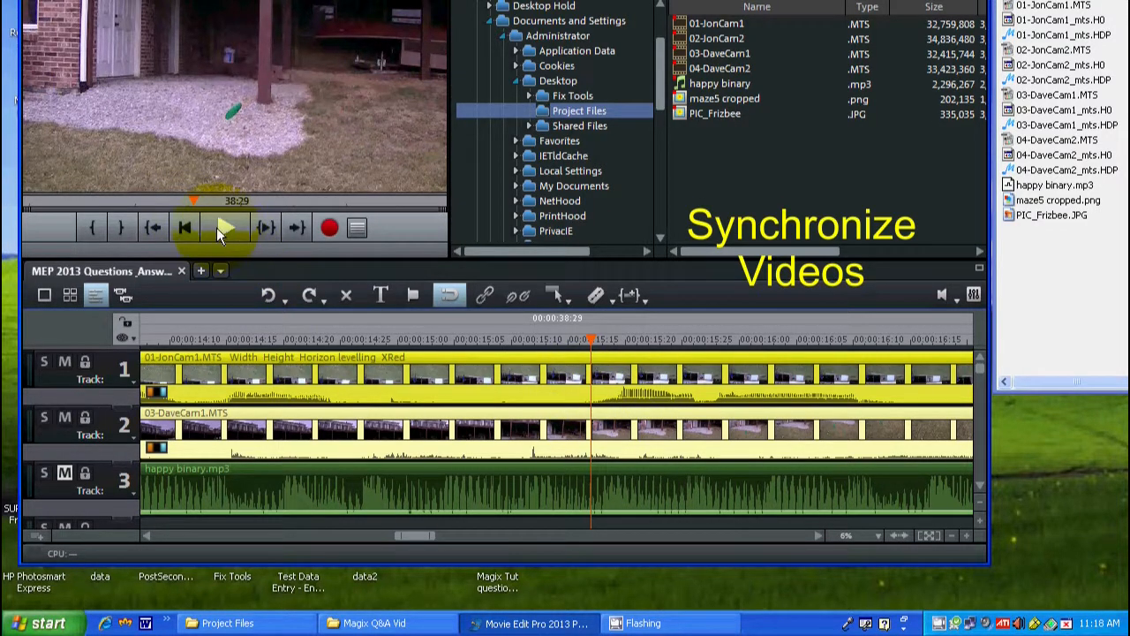
pyautogui.click(223, 228)
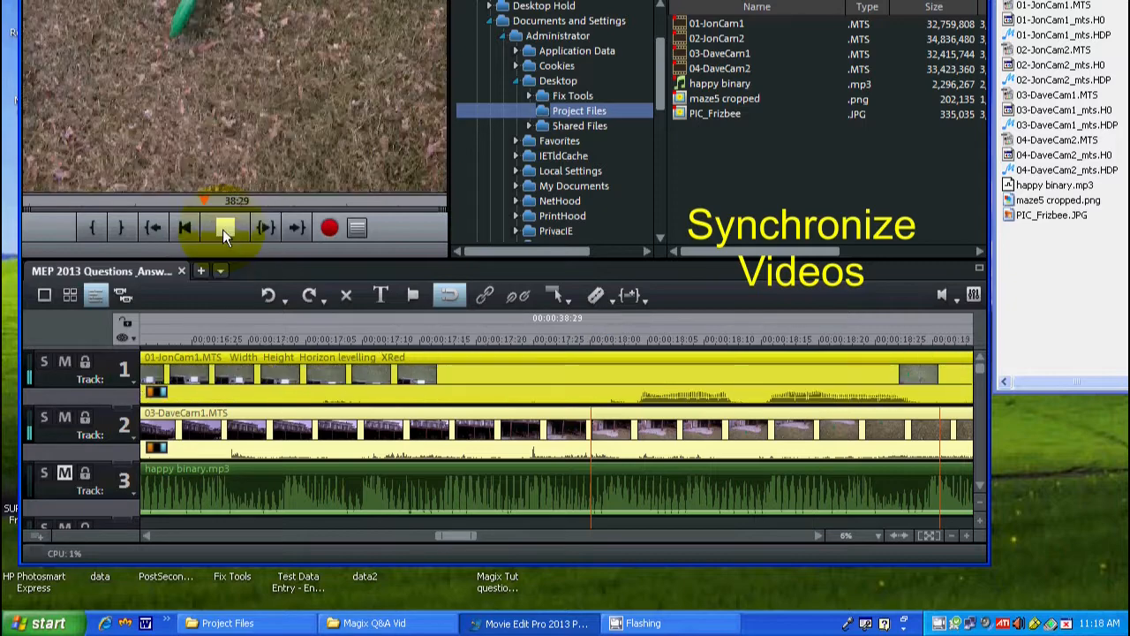
pyautogui.click(223, 229)
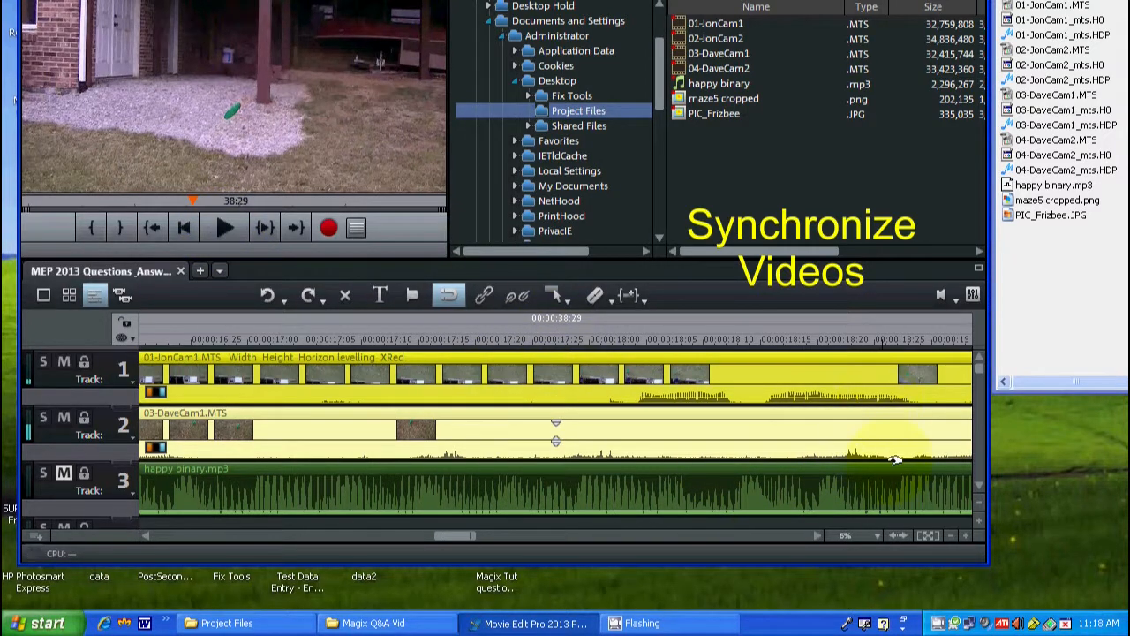
# - Show the whole movie on the timeline and select the 01-JonCam1.MTS and 03-DaveCam1.MTS clips individually, ending with 01-JonCam1.MTS
pyautogui.click(897, 535)
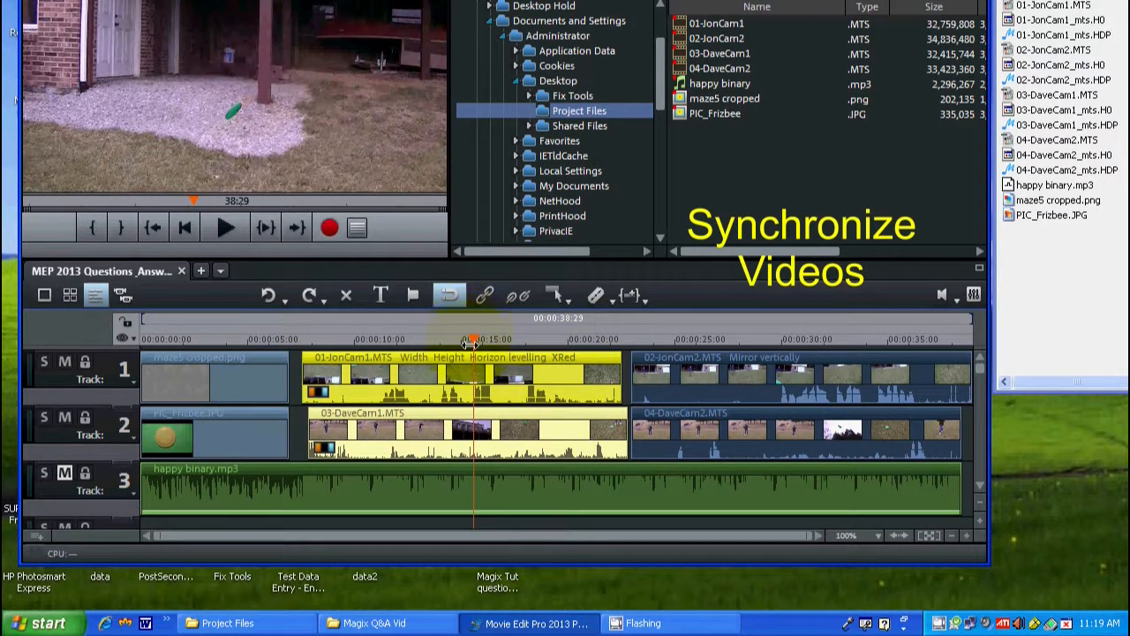
pyautogui.click(509, 375)
pyautogui.click(501, 421)
pyautogui.click(500, 381)
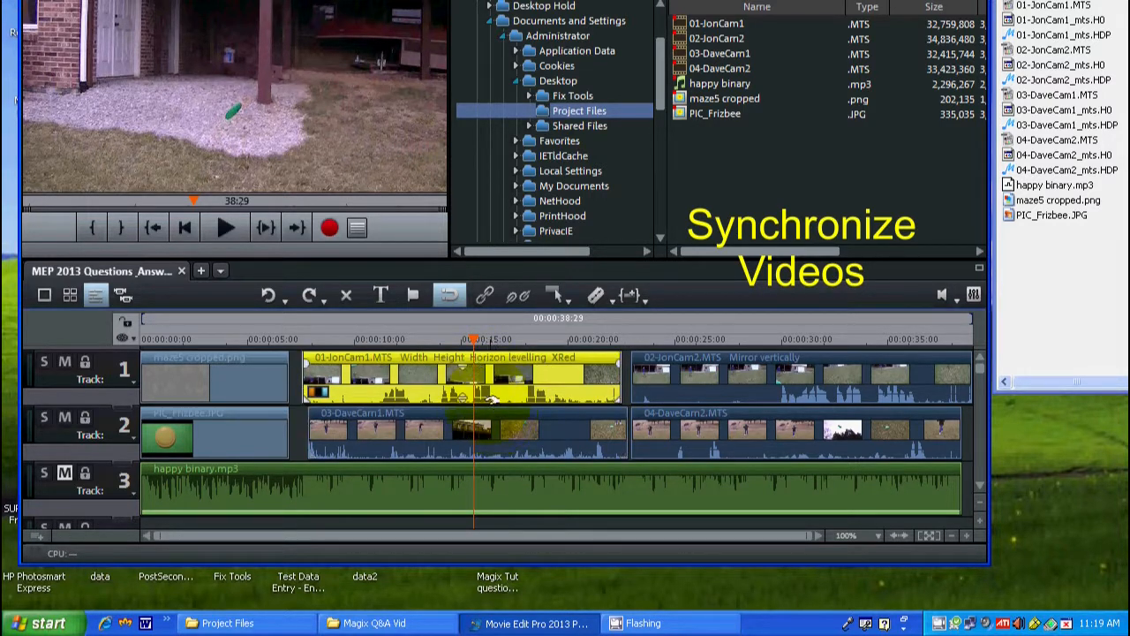
pyautogui.click(506, 444)
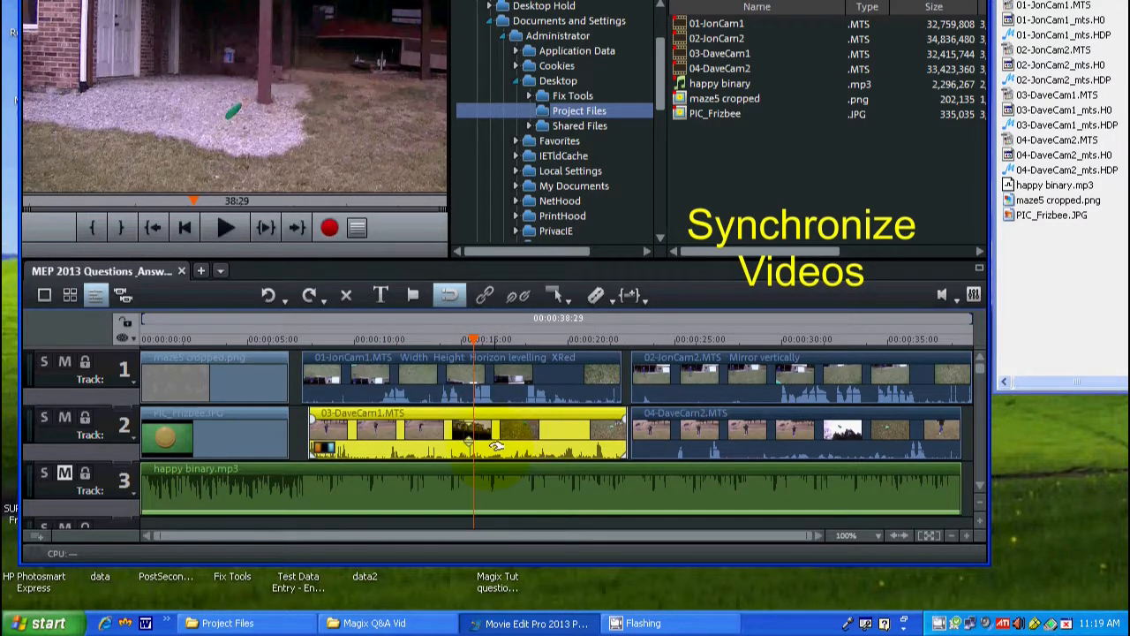
pyautogui.click(484, 387)
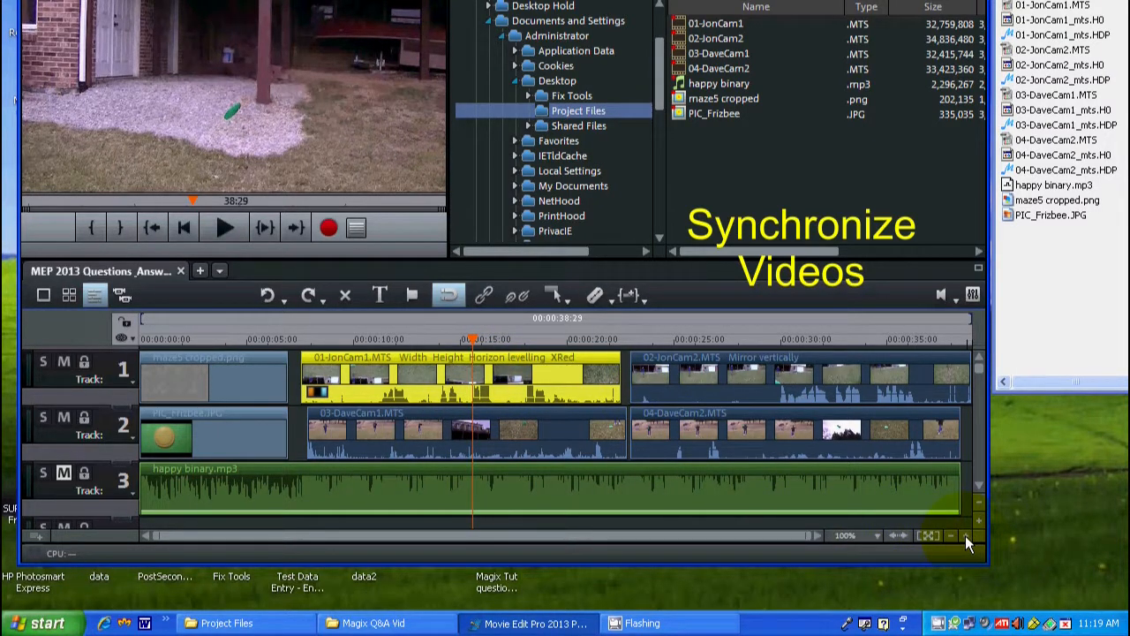
# - Play 01-JonCam1.MTS and 03-DaveCam1.MTS again from about 00:00:15:17 with the timeline at 6% to compare their sound, and stop
pyautogui.click(965, 535)
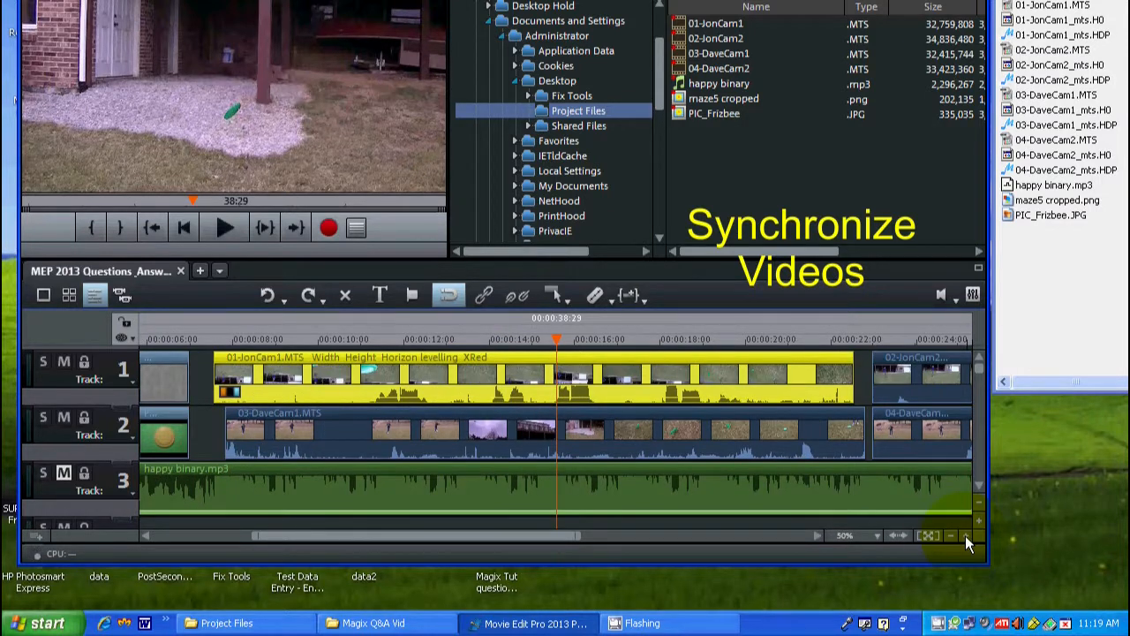
pyautogui.click(965, 535)
pyautogui.click(965, 540)
pyautogui.click(965, 535)
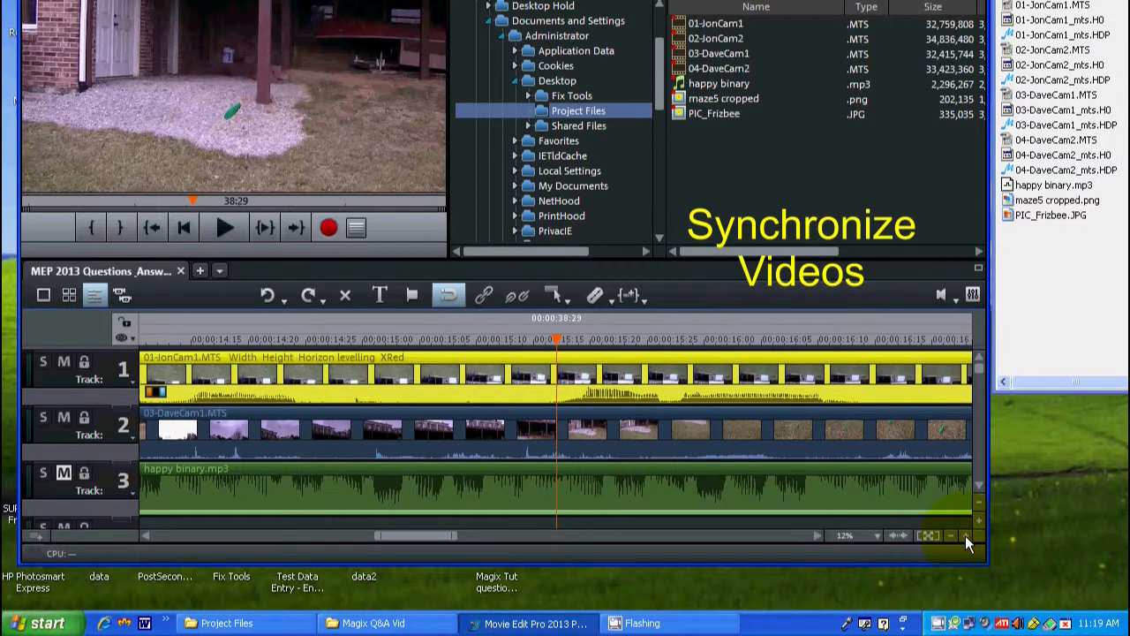
pyautogui.click(965, 535)
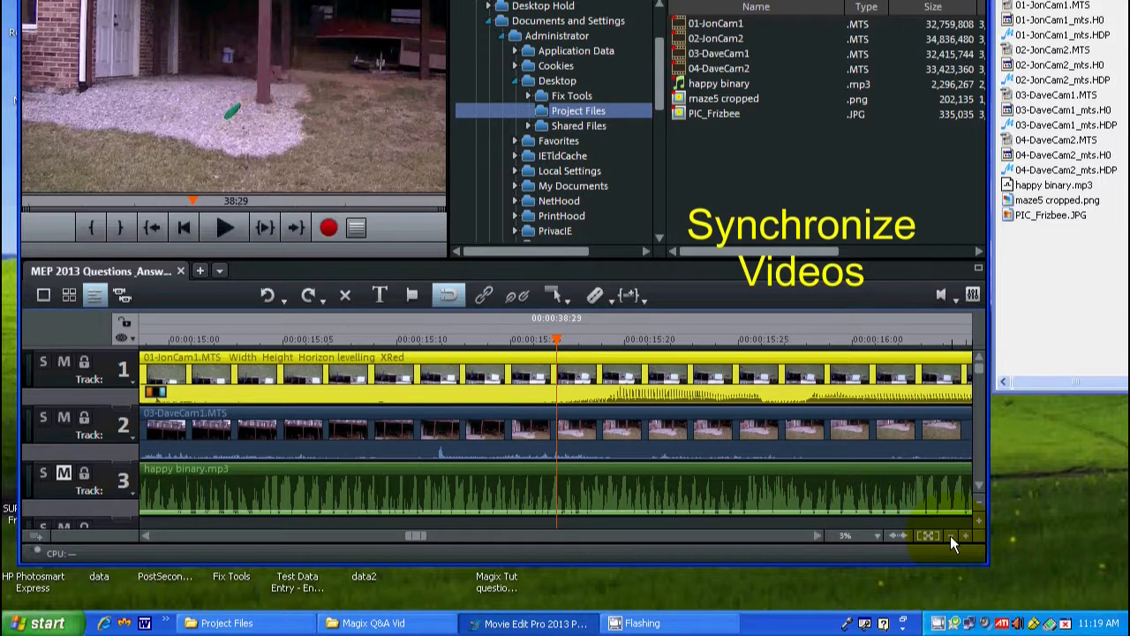
pyautogui.click(950, 535)
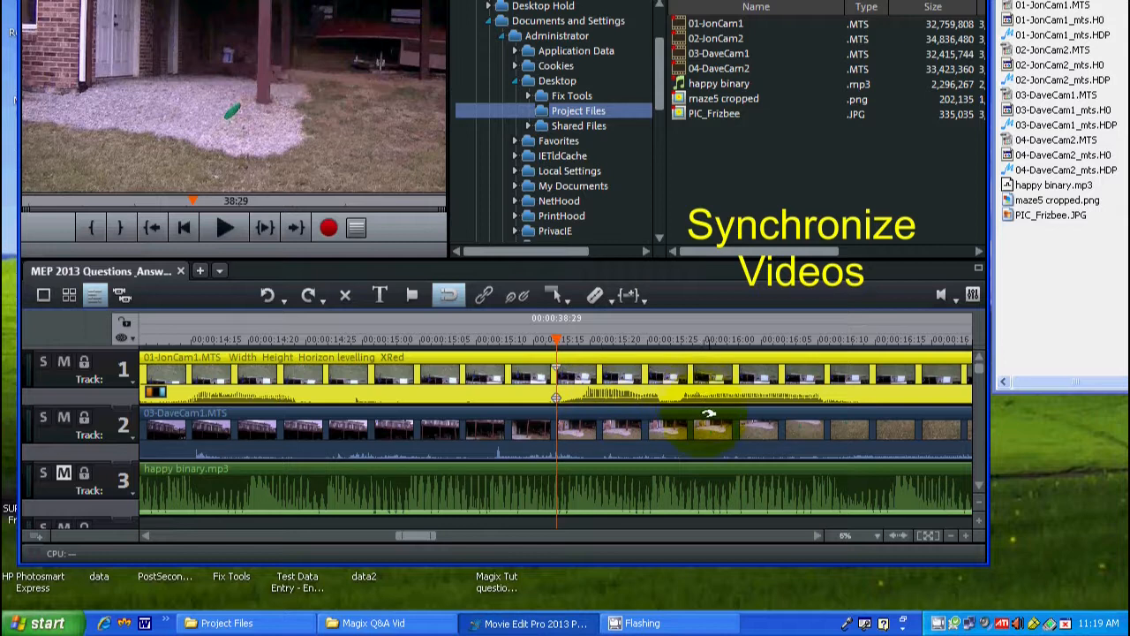
pyautogui.click(446, 298)
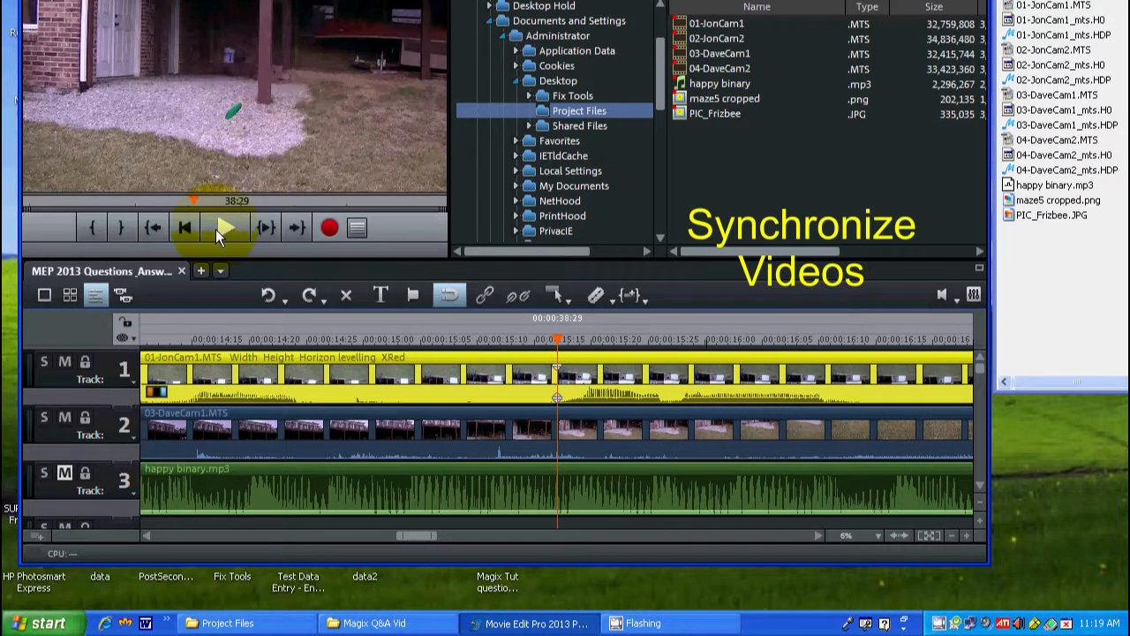
pyautogui.click(216, 222)
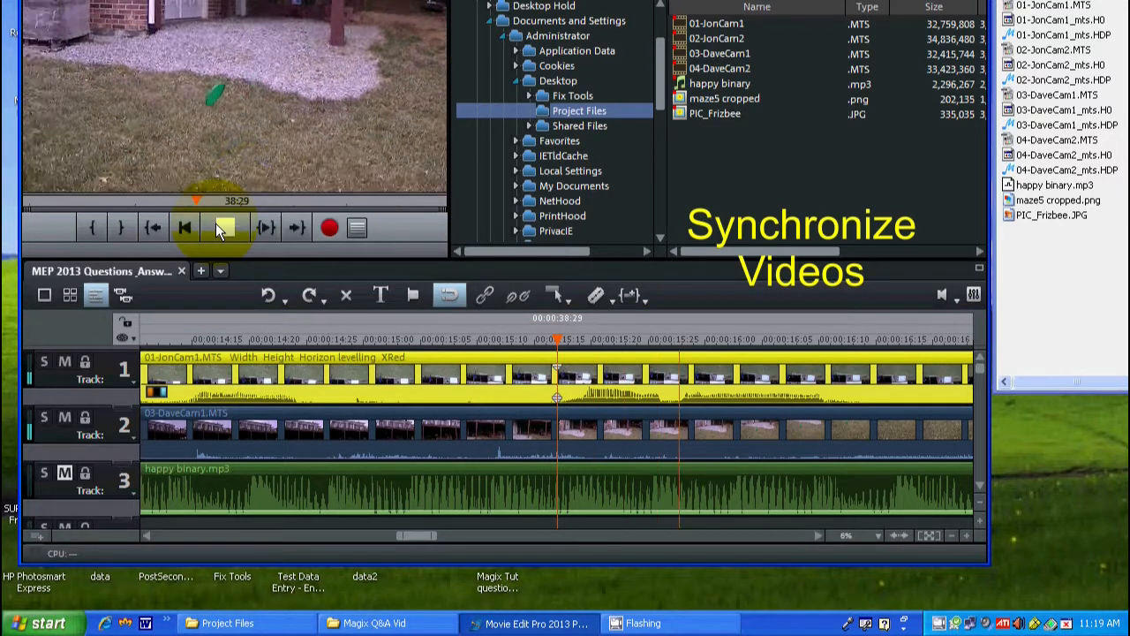
pyautogui.click(215, 222)
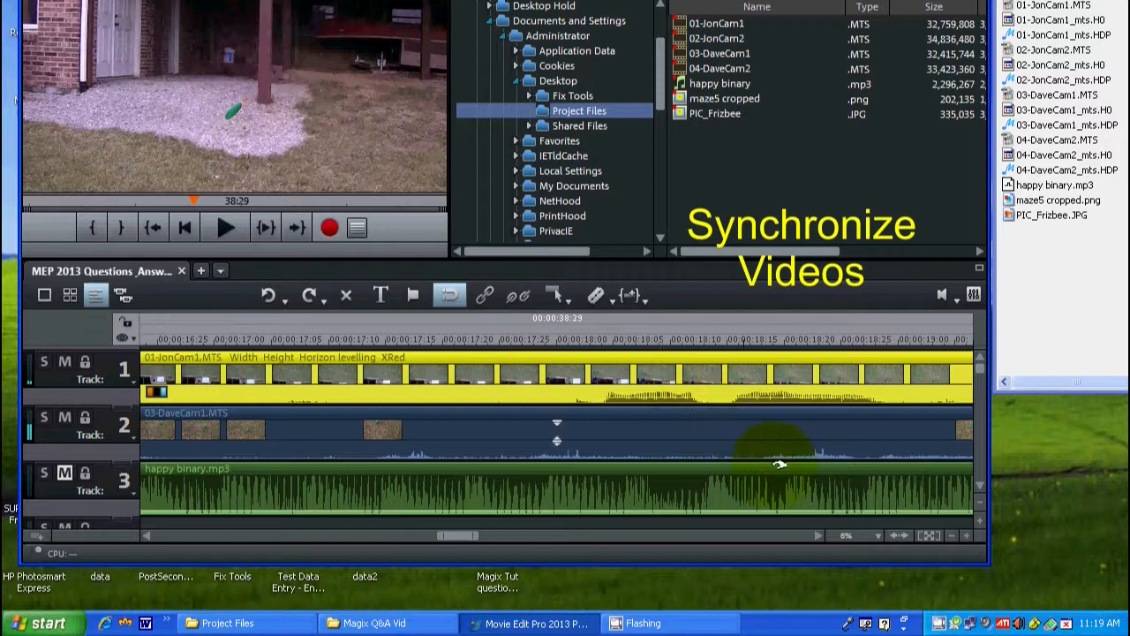
# - Increase the track height by three increments to examine both clips' waveforms between about 00:00:19:00 and 00:00:21:00
pyautogui.click(452, 535)
pyautogui.moveTo(452, 537); pyautogui.dragTo(486, 531)
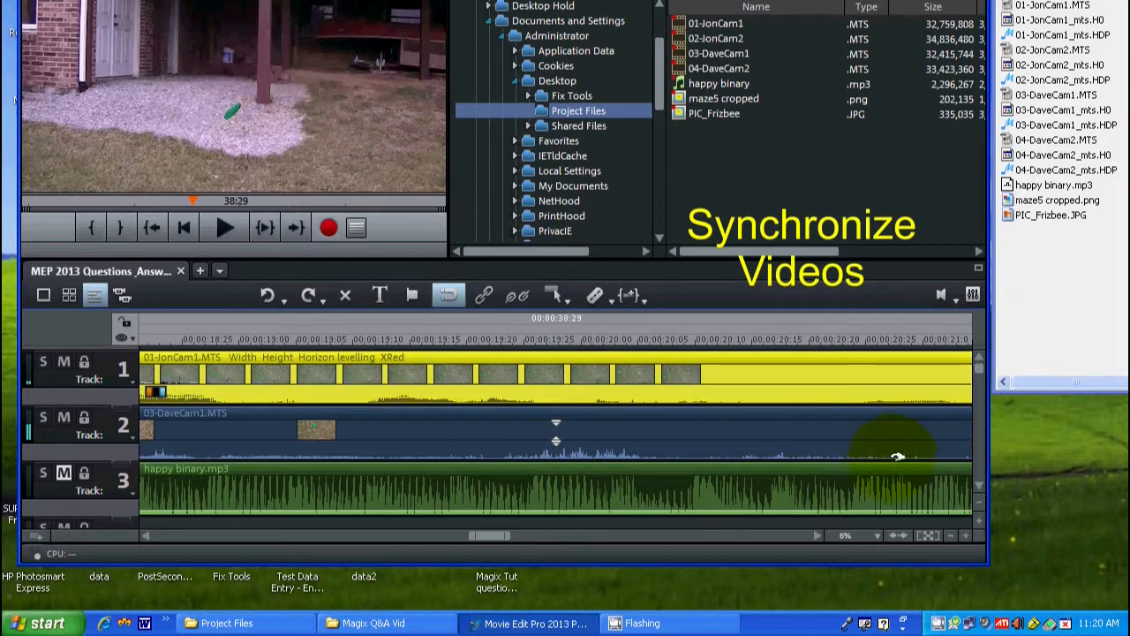
pyautogui.click(978, 520)
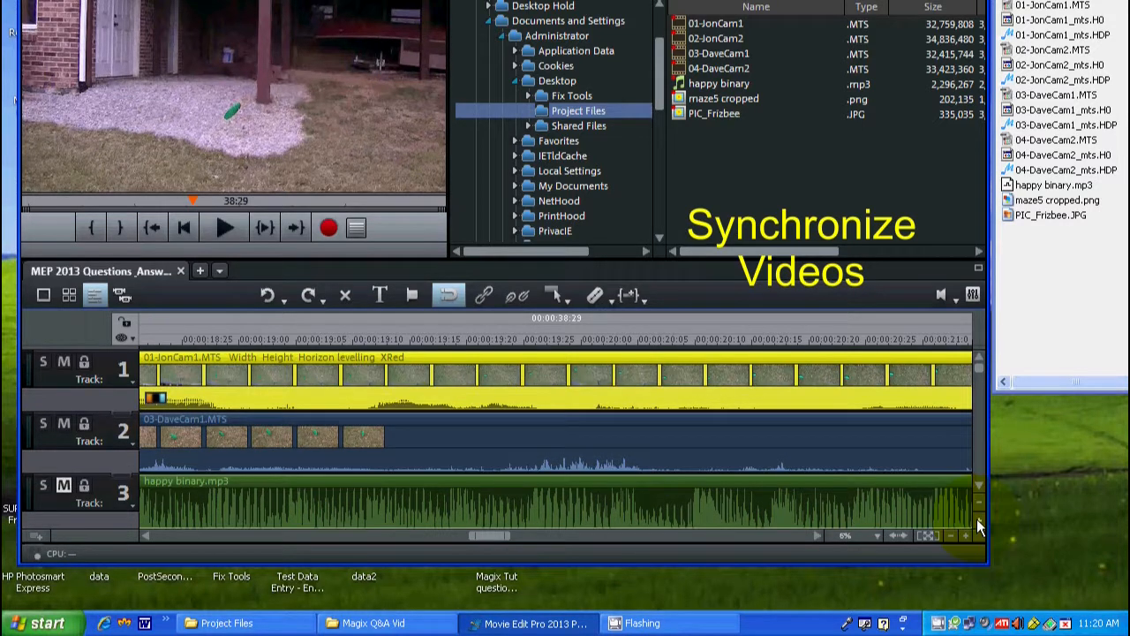
pyautogui.click(976, 520)
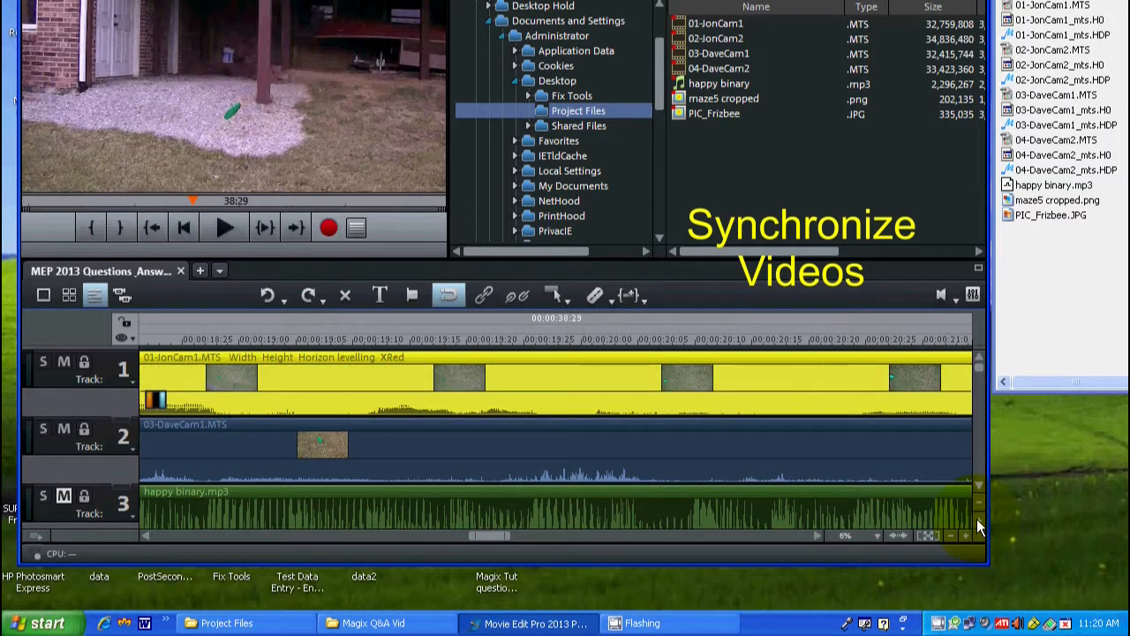
pyautogui.click(977, 520)
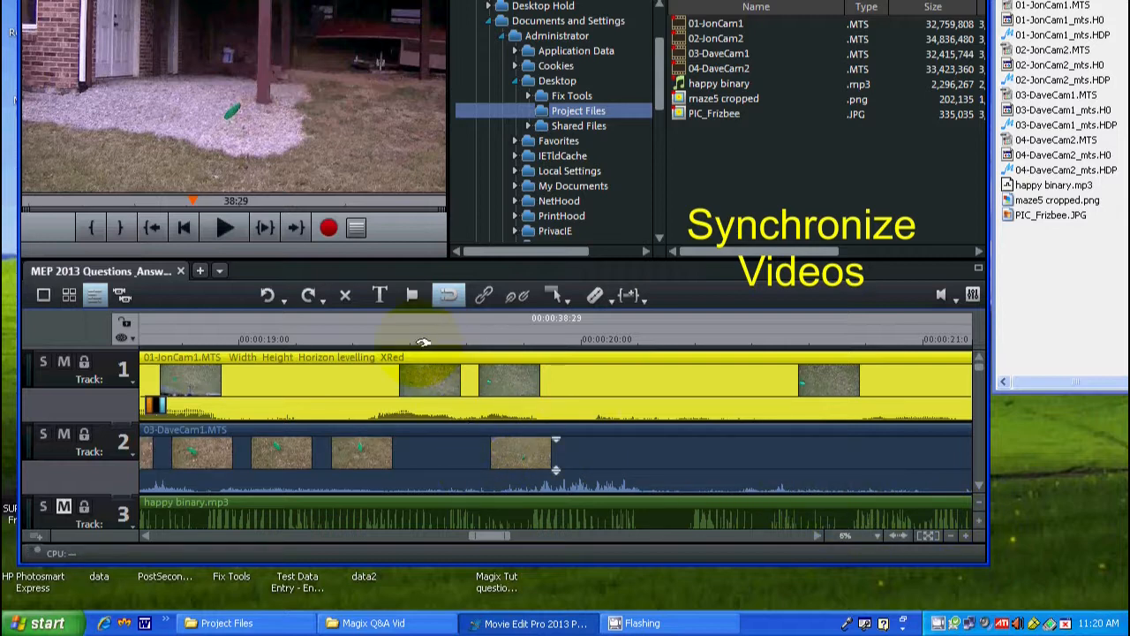
# - Place the playhead at about 00:00:19:11 and shift 03-DaveCam1.MTS earlier on track 2 so its waveform peak lines up with 01-JonCam1.MTS
pyautogui.click(362, 339)
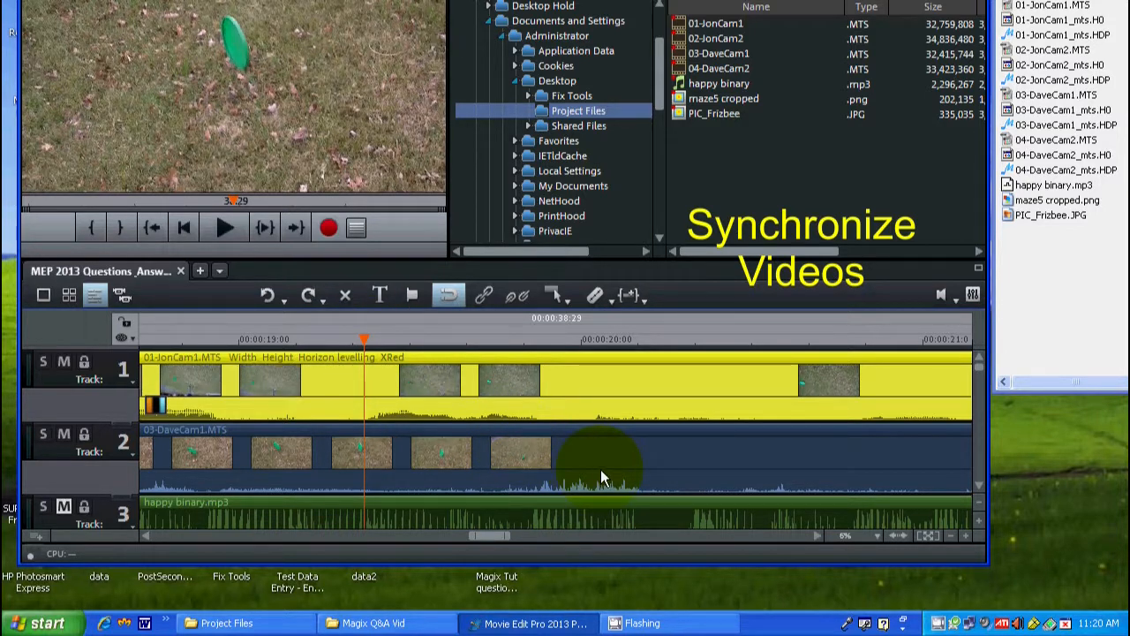
pyautogui.click(626, 470)
pyautogui.moveTo(629, 469); pyautogui.dragTo(511, 460)
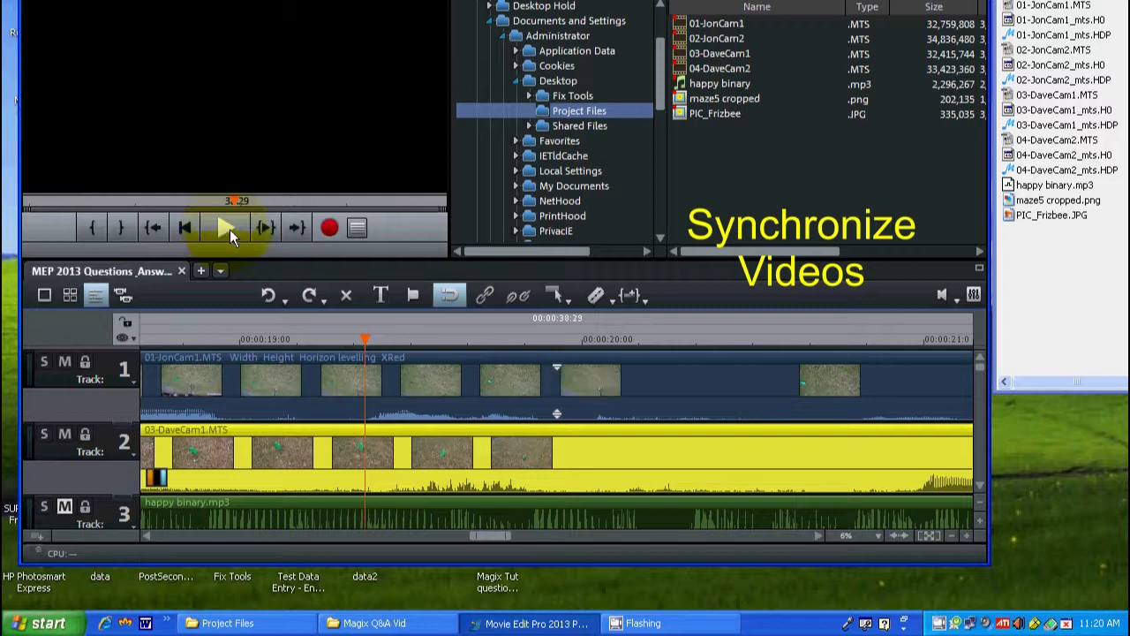
# - Play 01-JonCam1.MTS and 03-DaveCam1.MTS twice from about 00:00:15:19 to compare their sound, and stop
pyautogui.click(223, 228)
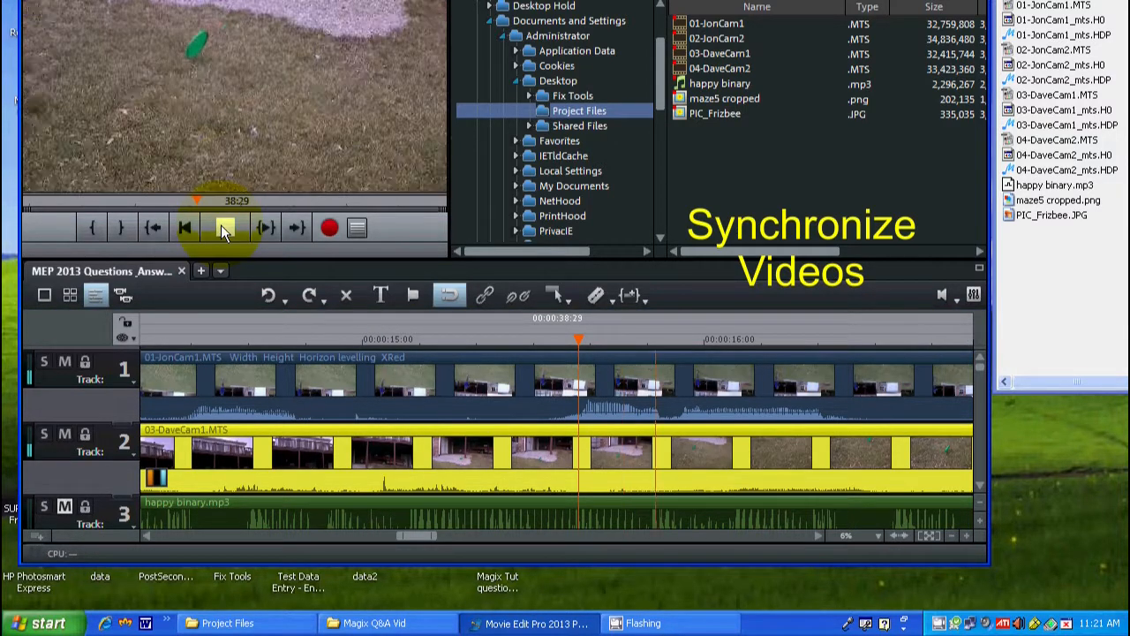
pyautogui.click(221, 225)
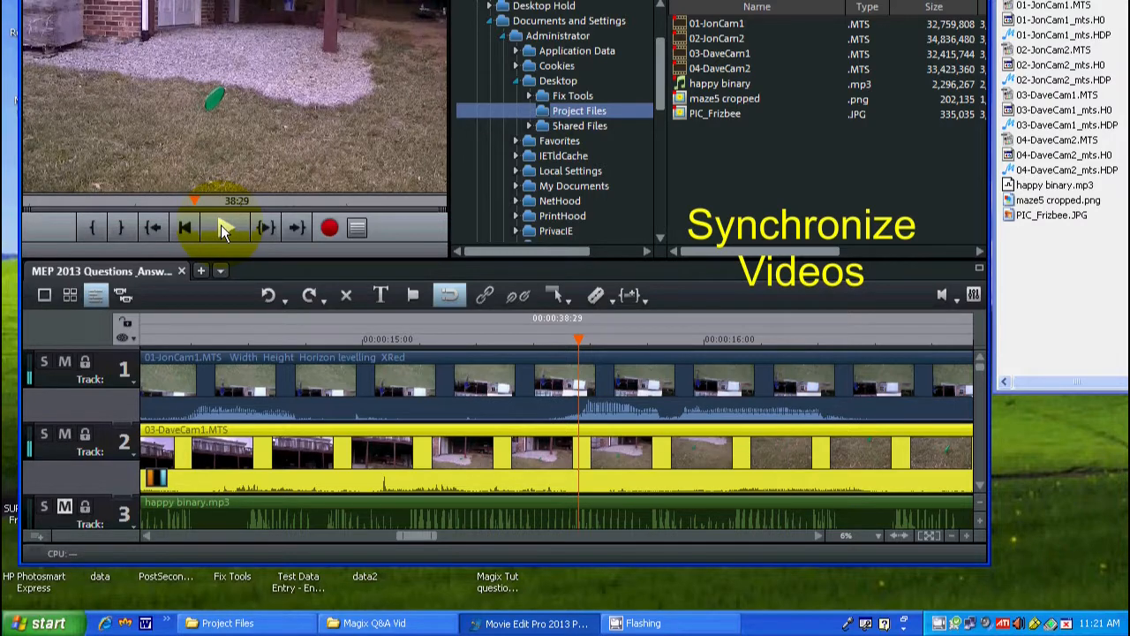
pyautogui.click(221, 225)
pyautogui.click(221, 225)
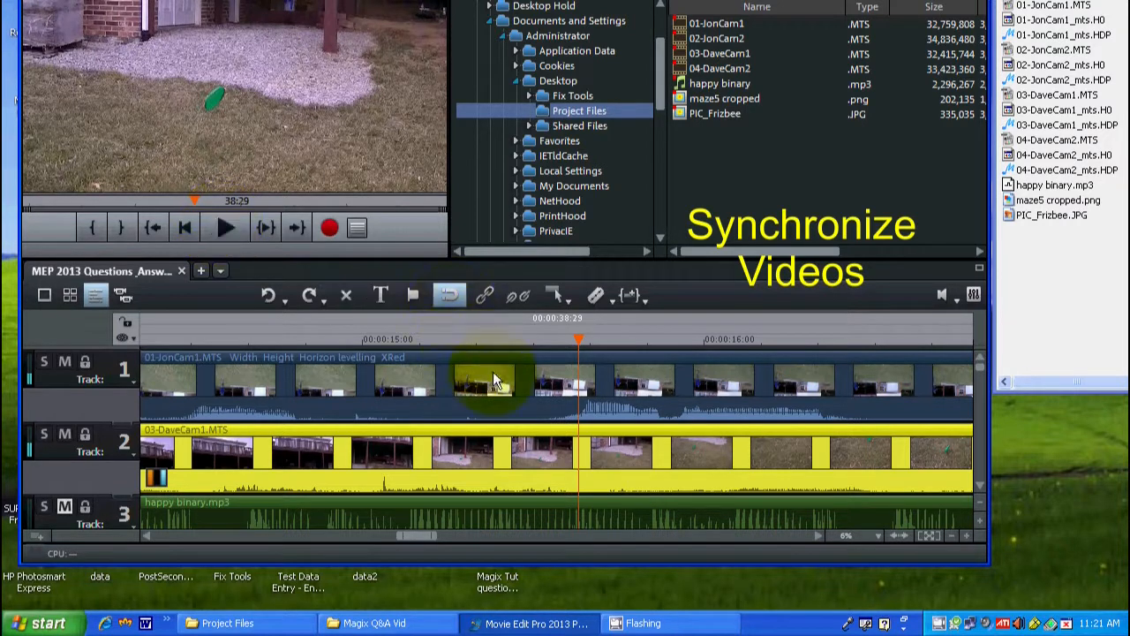
# - Shift 03-DaveCam1.MTS about four frames earlier on track 2 and play both clips twice to check their sound
pyautogui.moveTo(759, 465); pyautogui.dragTo(714, 462)
pyautogui.click(219, 226)
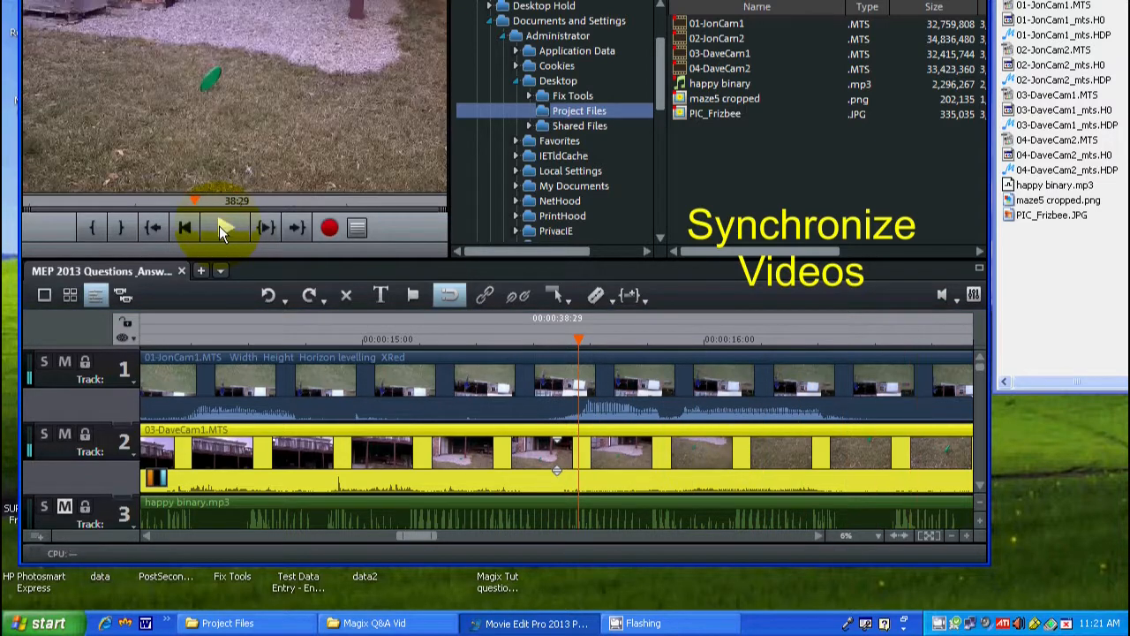
pyautogui.click(220, 226)
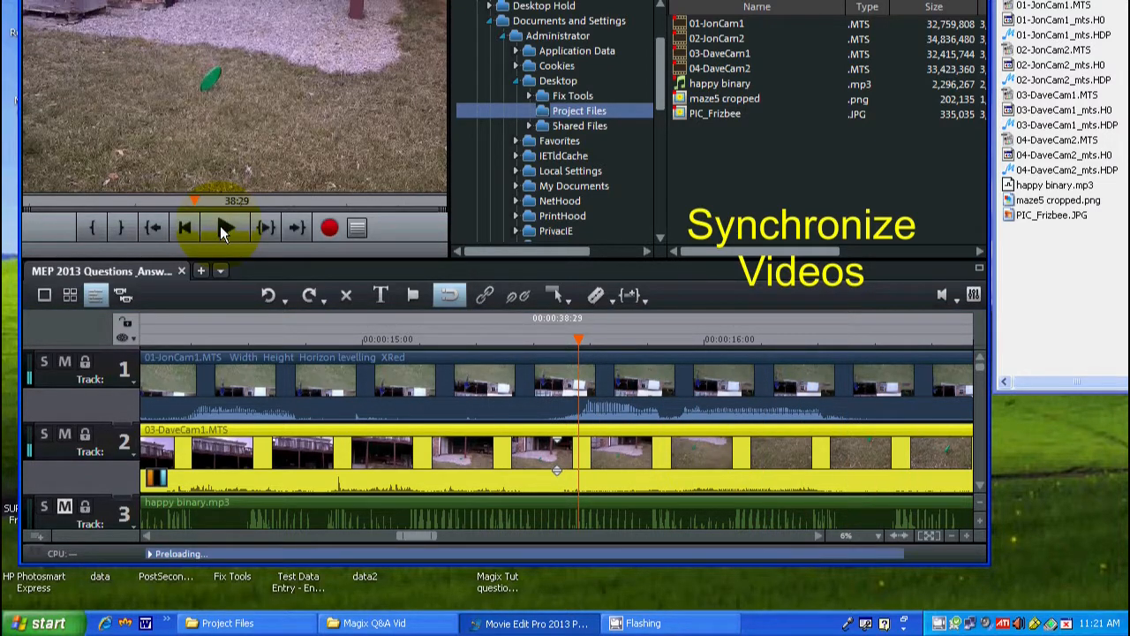
pyautogui.click(220, 226)
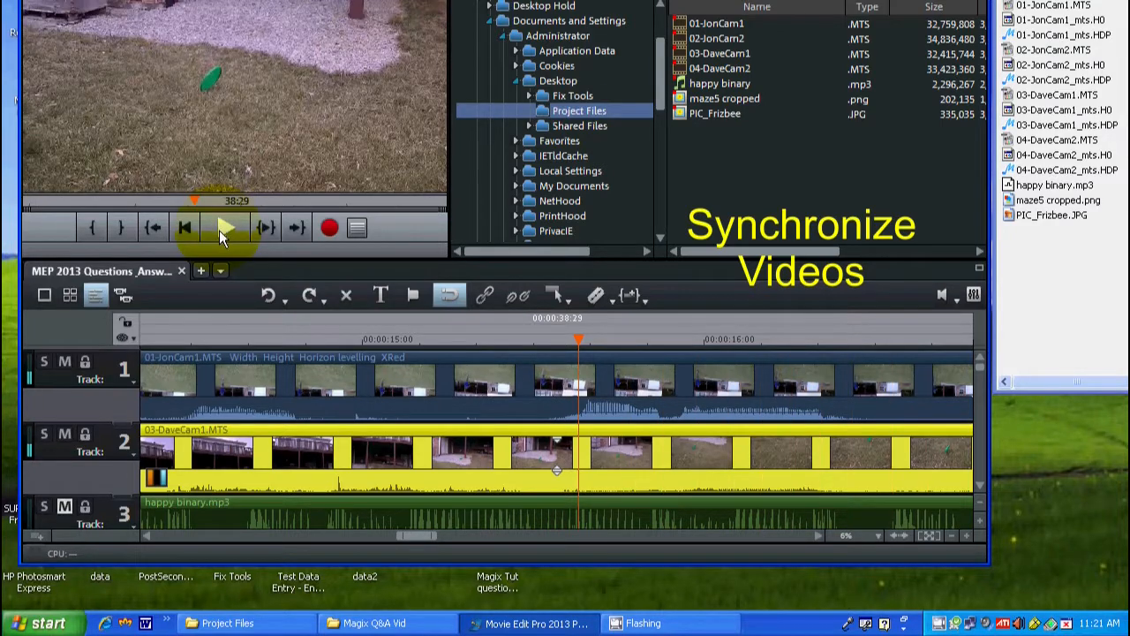
pyautogui.click(222, 225)
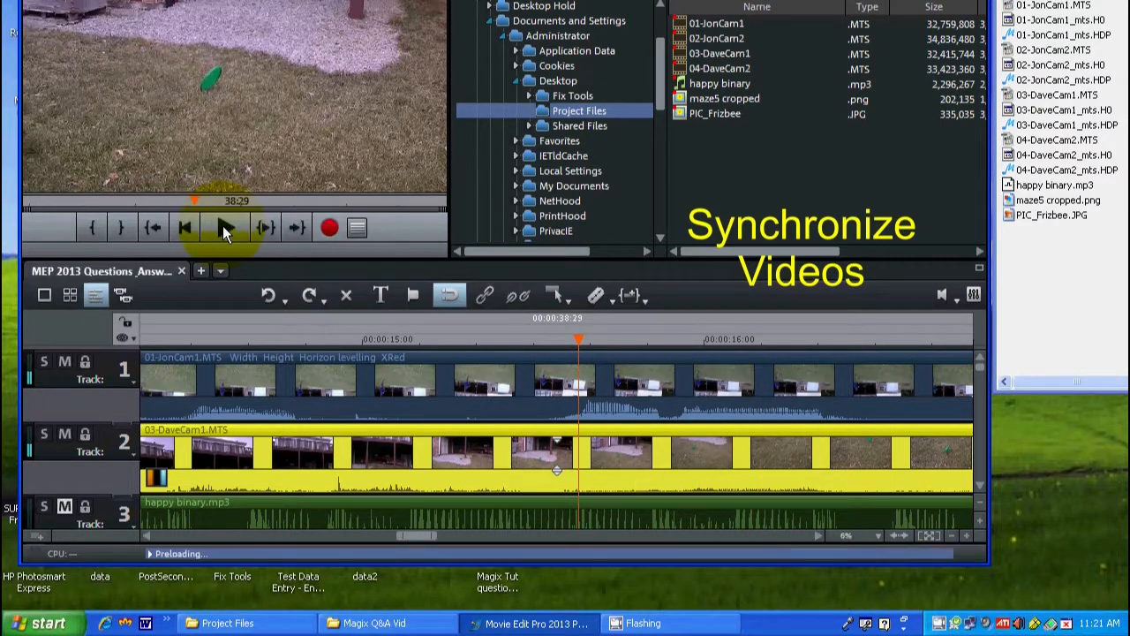
pyautogui.click(223, 225)
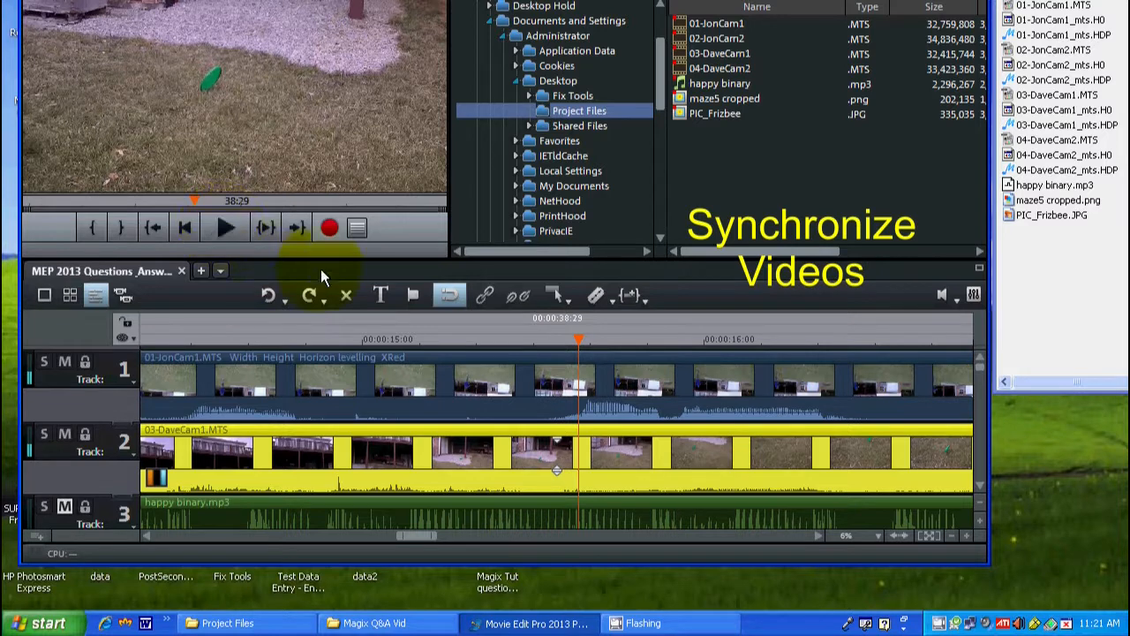
# - Select 01-JonCam1.MTS and 03-DaveCam1.MTS together and try moving them as a pair along the timeline
pyautogui.keyDown('ctrl'); pyautogui.click(463, 383); pyautogui.keyUp('ctrl')
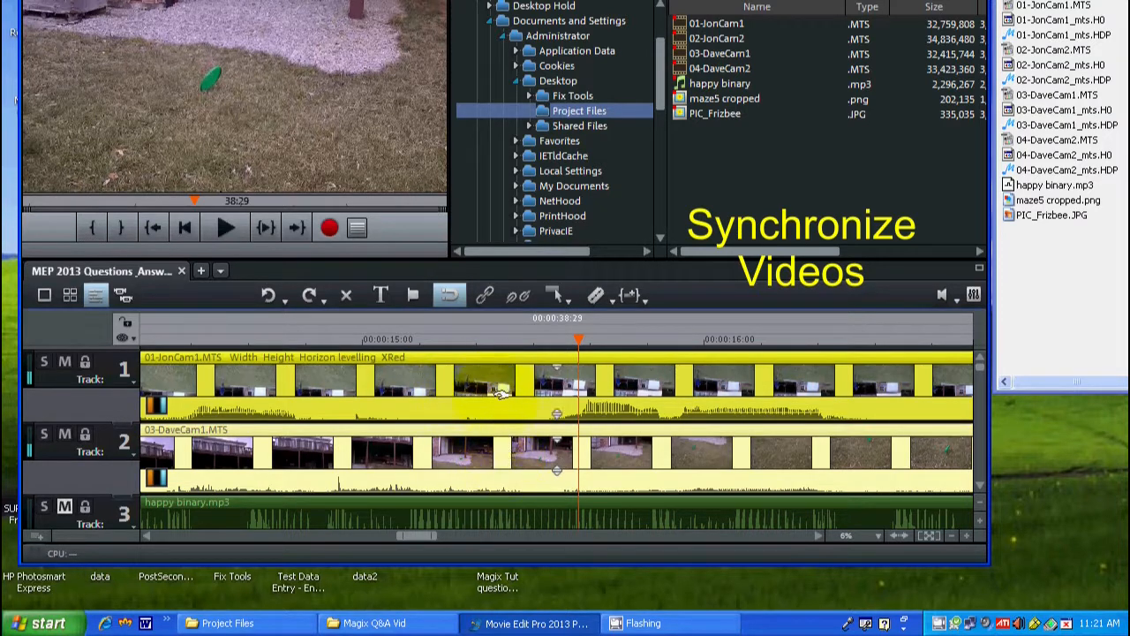
pyautogui.keyDown('ctrl'); pyautogui.click(519, 455); pyautogui.keyUp('ctrl')
pyautogui.click(507, 370)
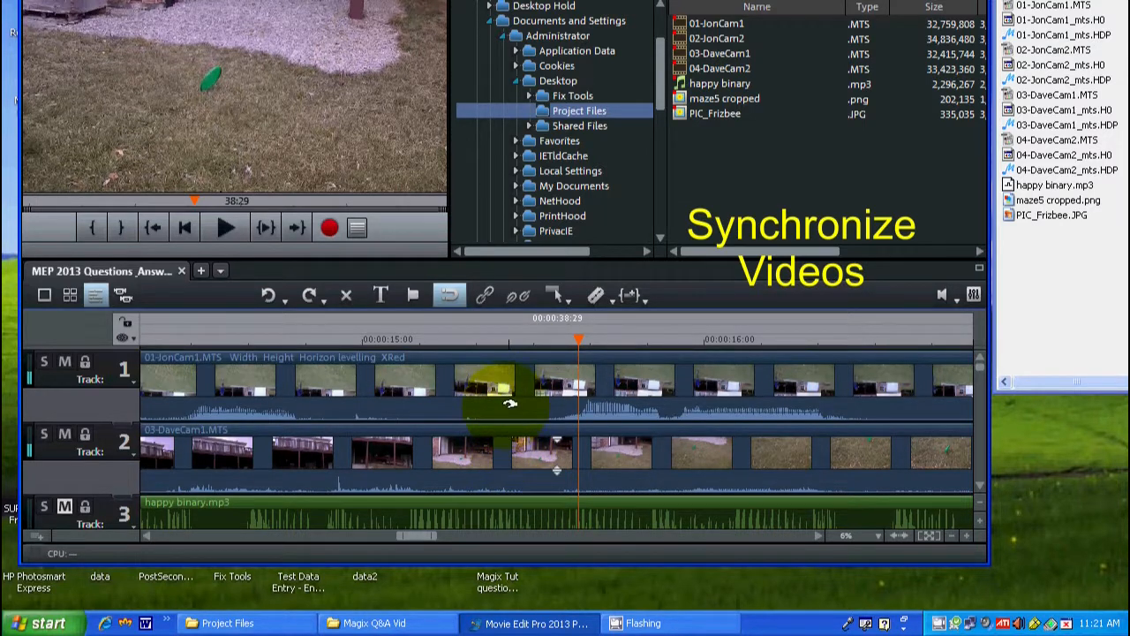
pyautogui.click(509, 385)
pyautogui.keyDown('ctrl'); pyautogui.click(509, 442); pyautogui.keyUp('ctrl')
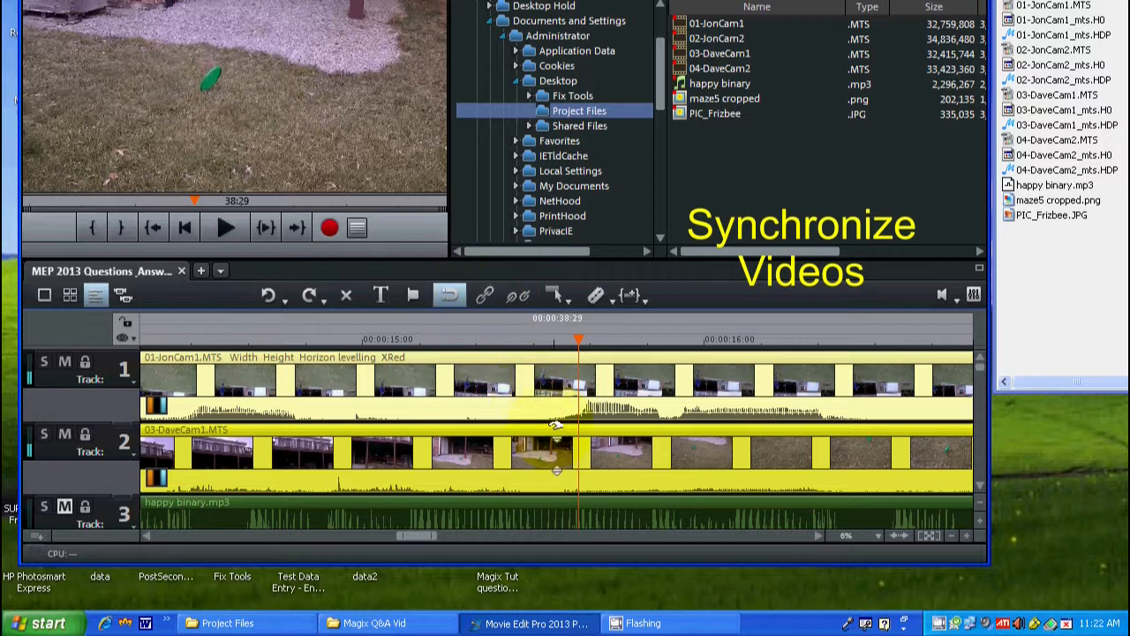
pyautogui.moveTo(531, 394)
pyautogui.mouseDown()
pyautogui.moveTo(568, 399)
pyautogui.moveTo(527, 397)
pyautogui.mouseUp()
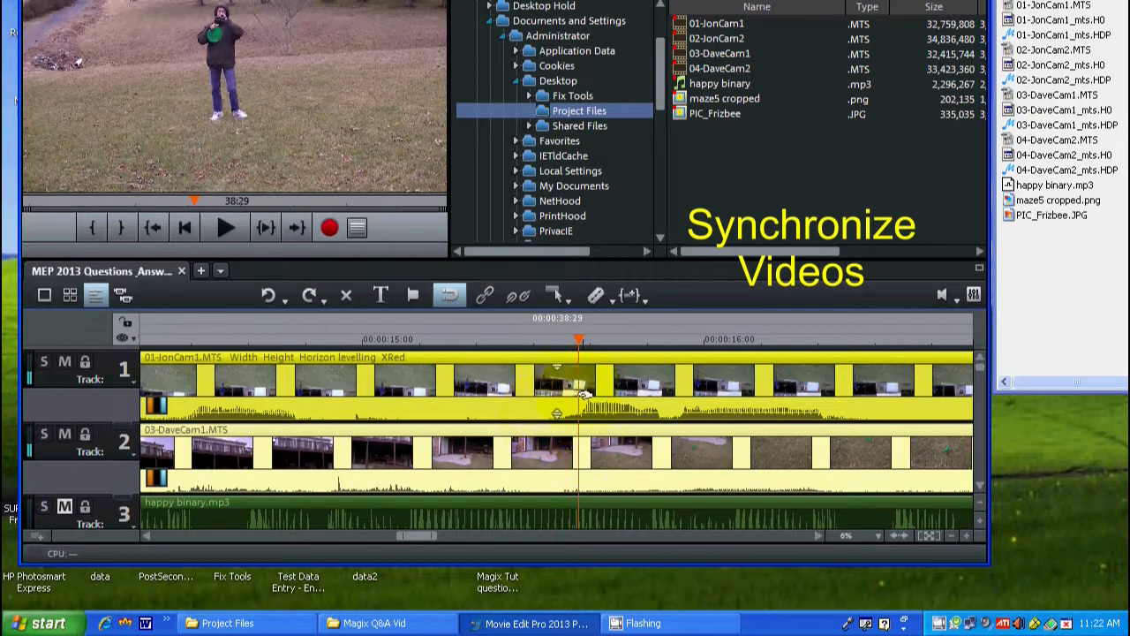
# - Place the playhead exactly at the start of 01-JonCam1.MTS, about 00:00:07:17, with the timeline at 1-frame zoom
pyautogui.click(899, 535)
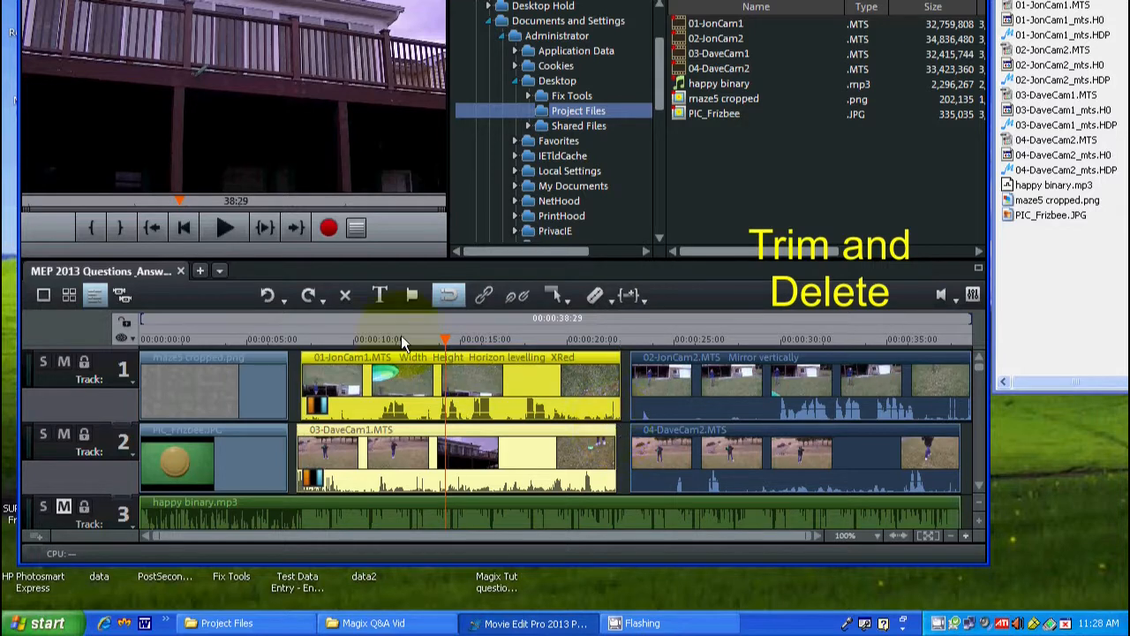
pyautogui.click(301, 339)
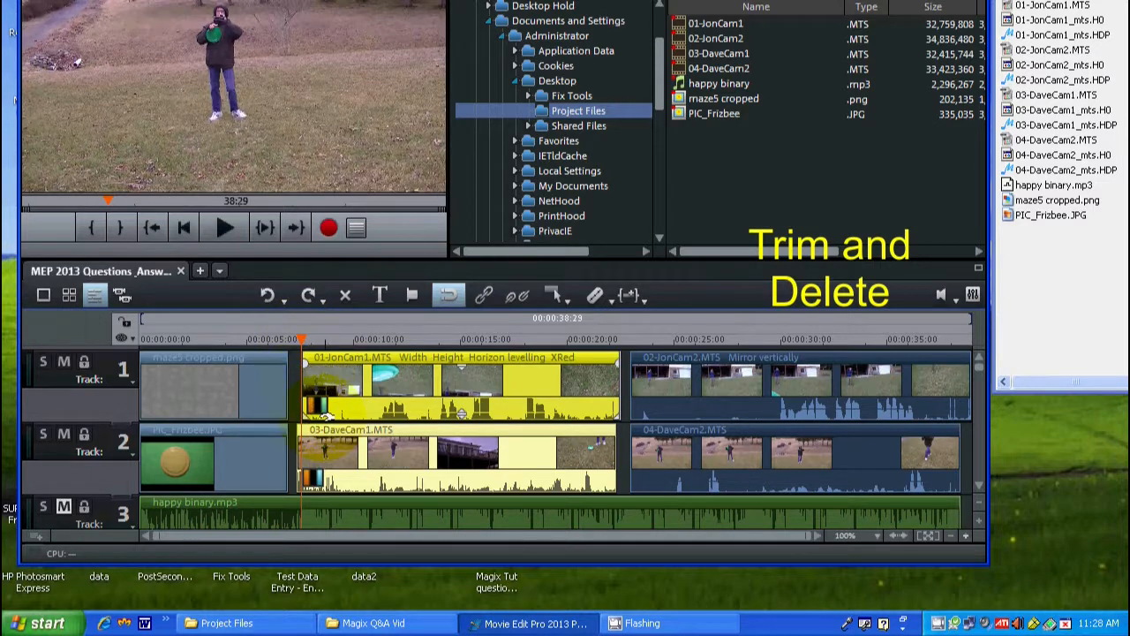
pyautogui.click(967, 535)
pyautogui.click(966, 535)
pyautogui.click(967, 535)
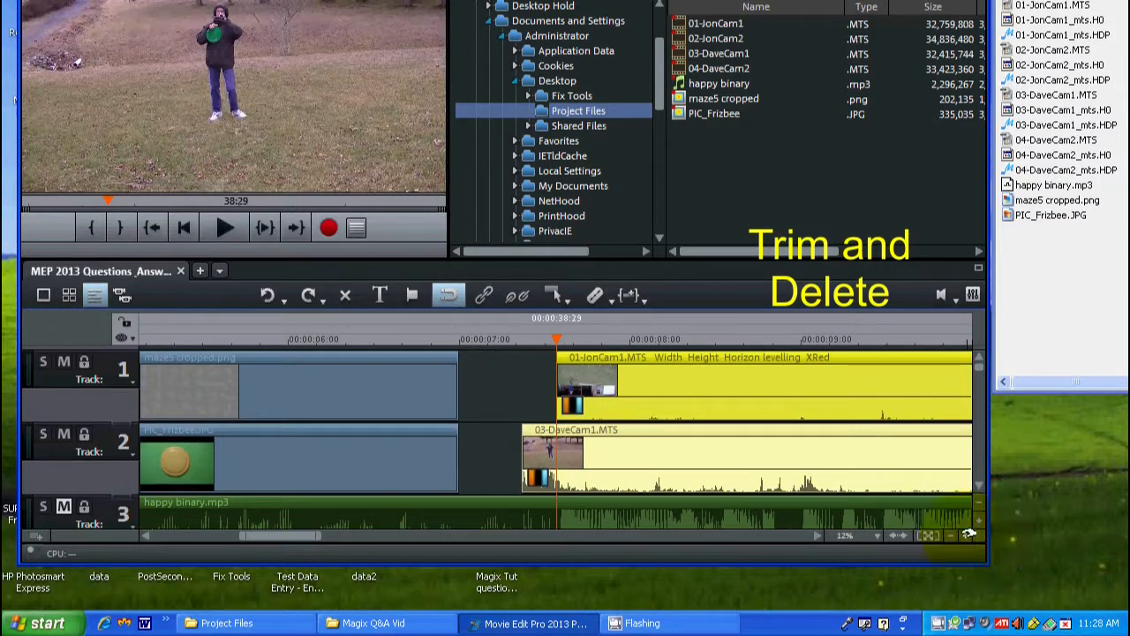
pyautogui.click(967, 535)
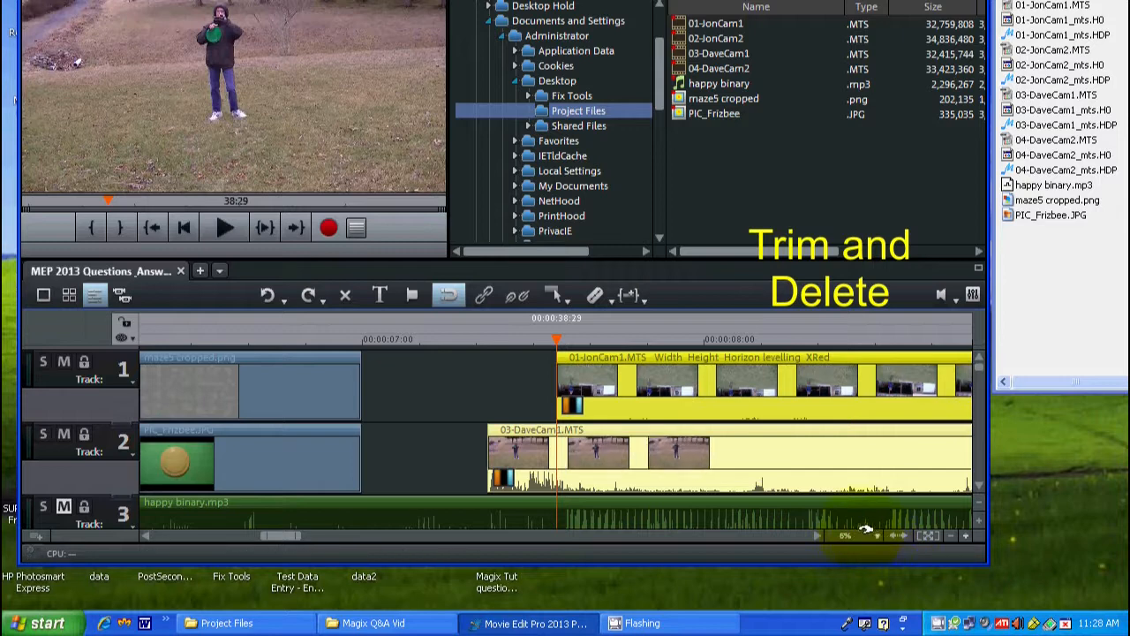
pyautogui.rightClick(876, 536)
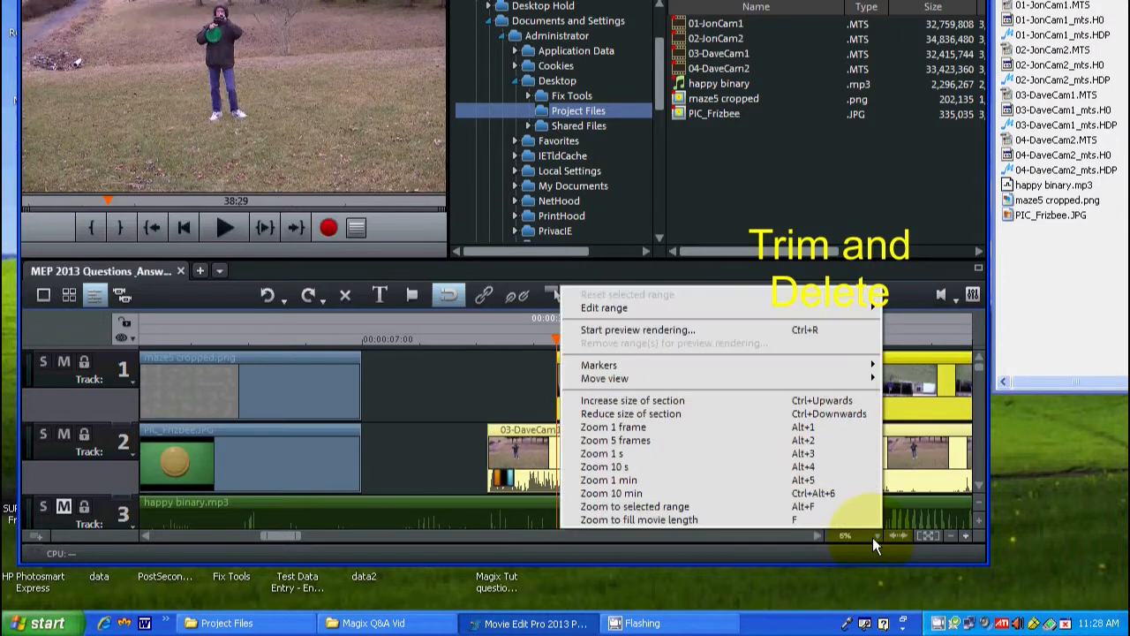
pyautogui.click(630, 427)
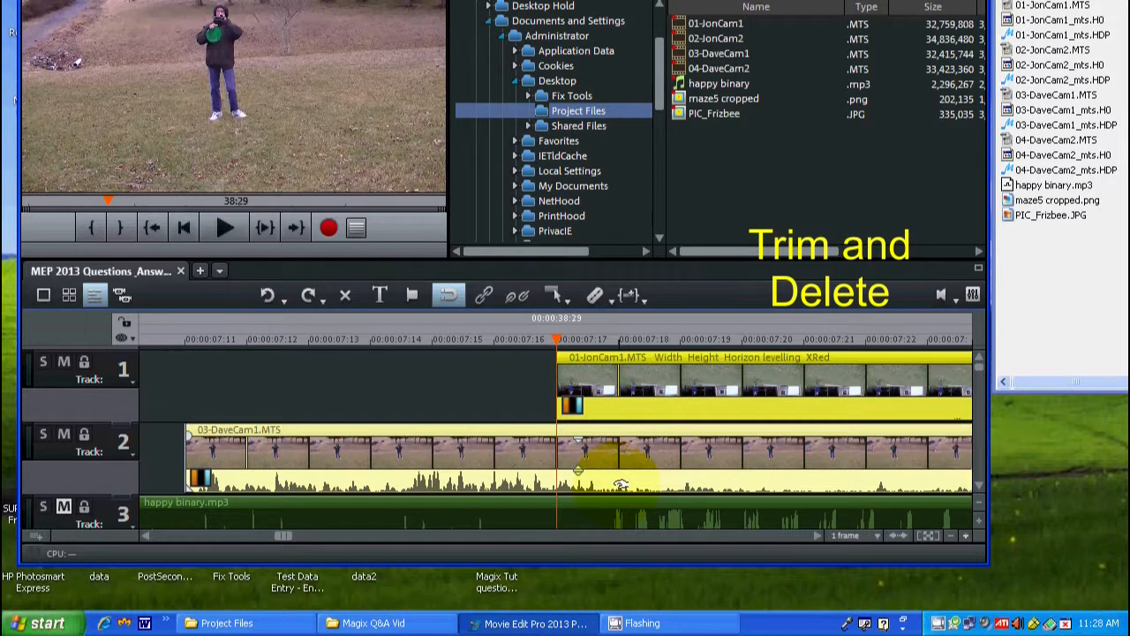
# - Split 03-DaveCam1.MTS at the start of 01-JonCam1.MTS and delete the piece before the cut
pyautogui.click(526, 460)
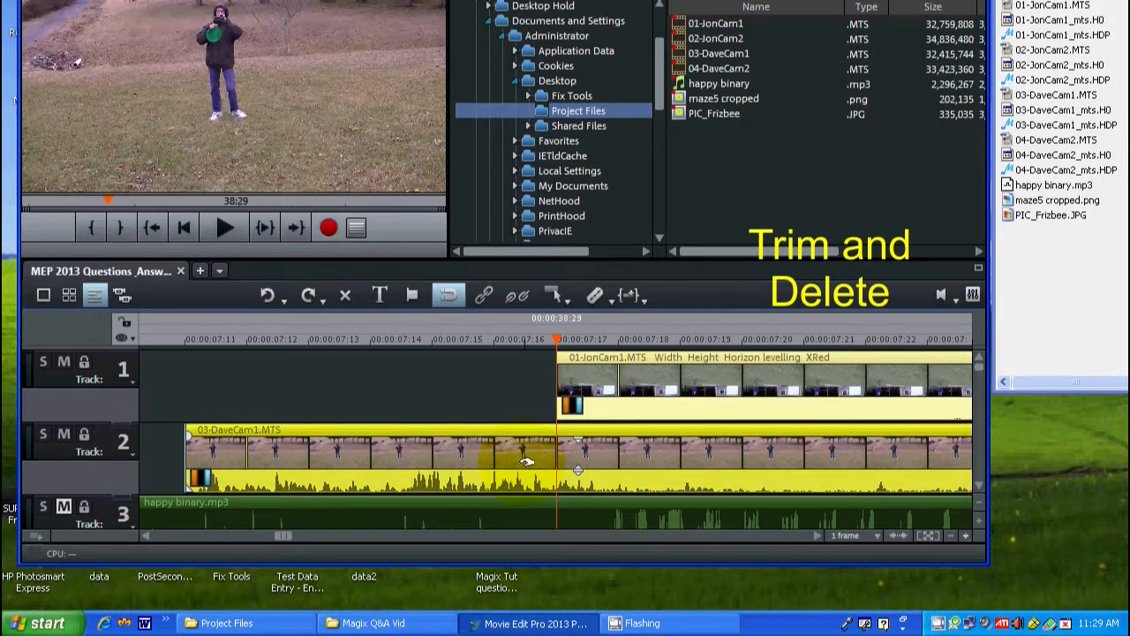
pyautogui.click(595, 297)
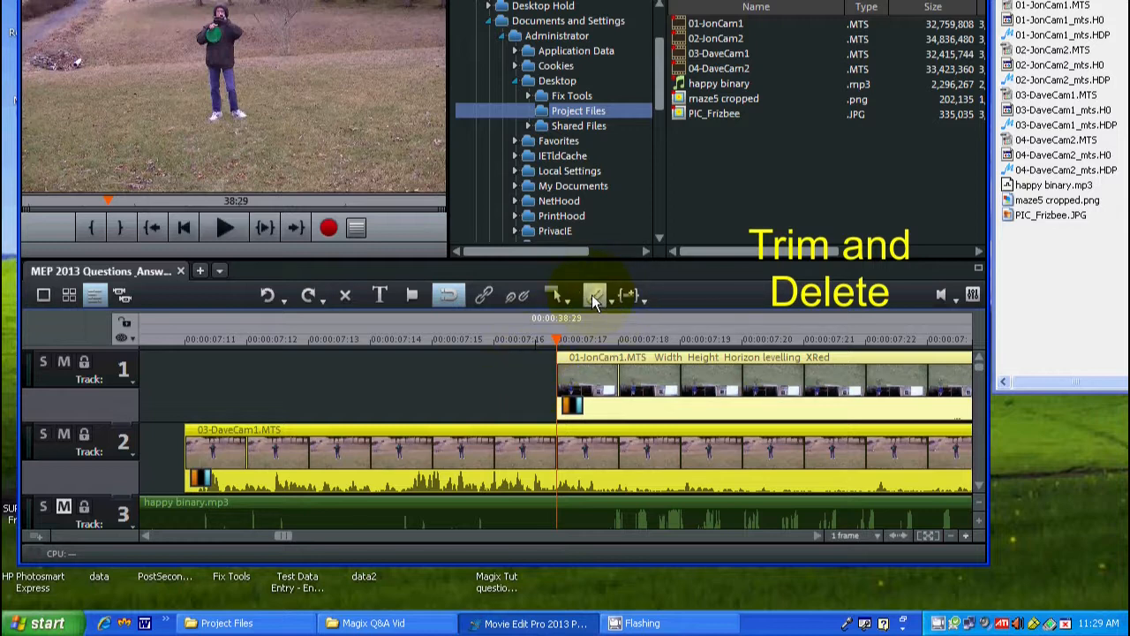
pyautogui.click(595, 297)
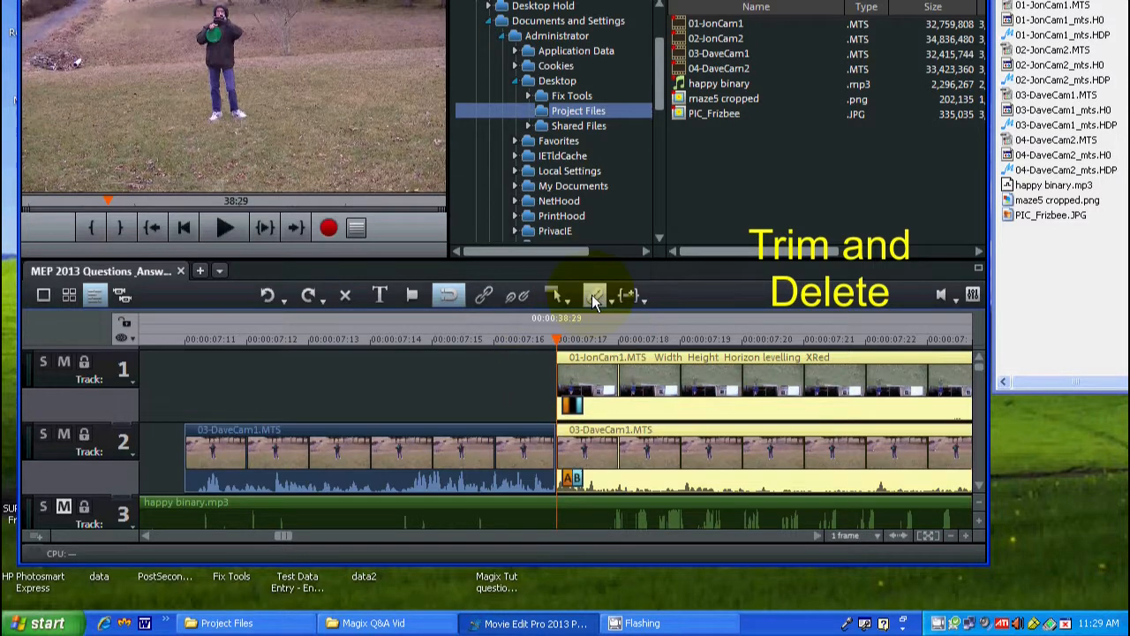
pyautogui.click(420, 454)
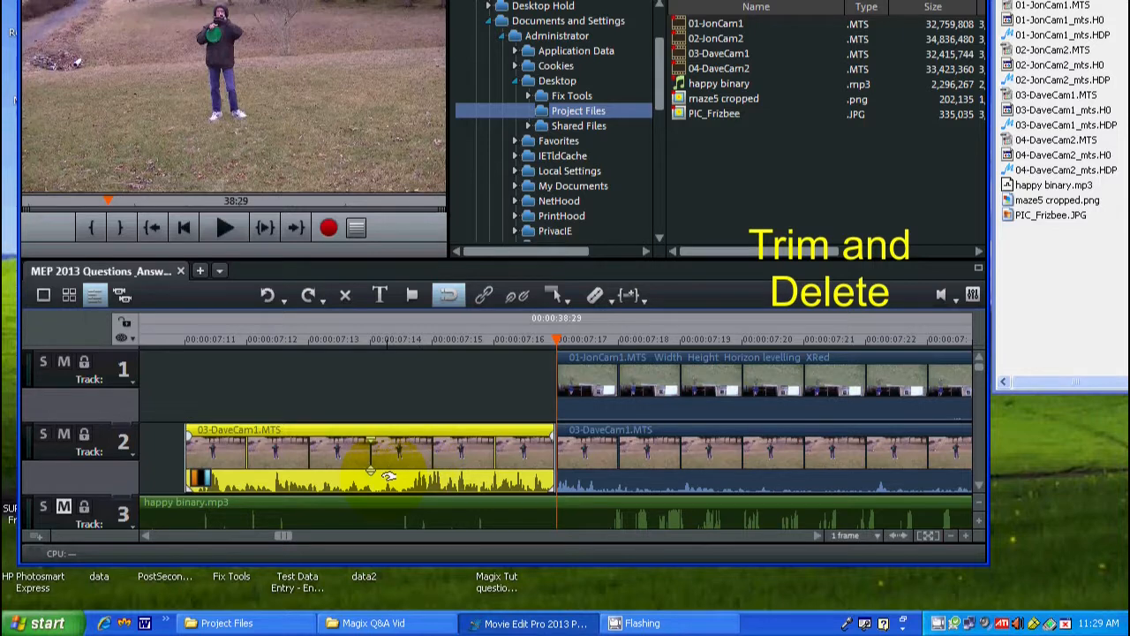
pyautogui.rightClick(386, 481)
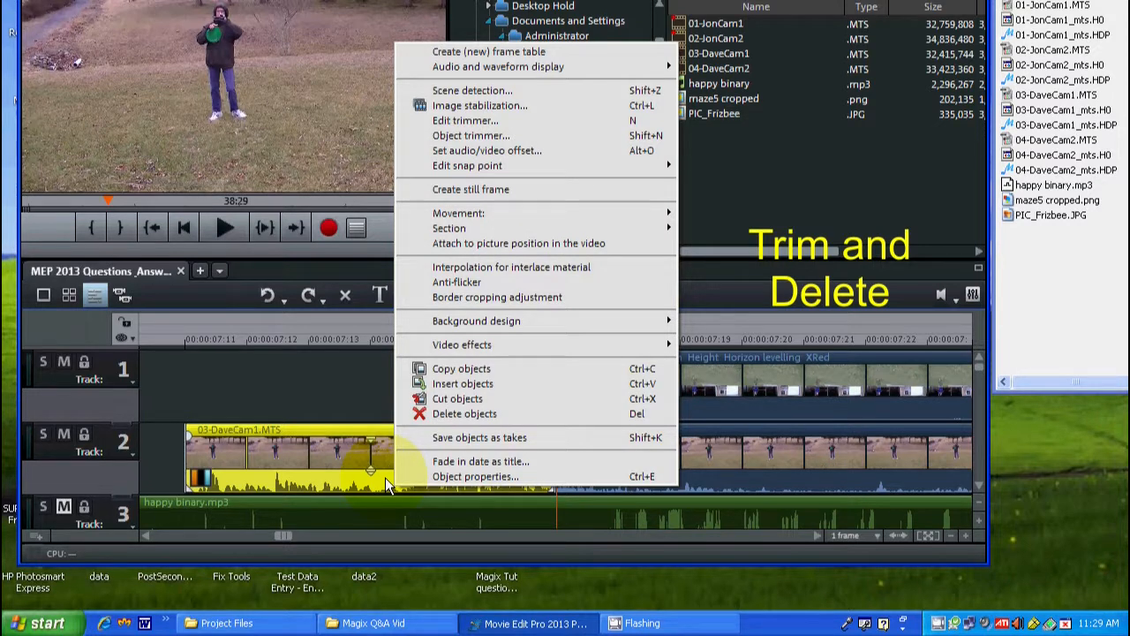
pyautogui.click(451, 413)
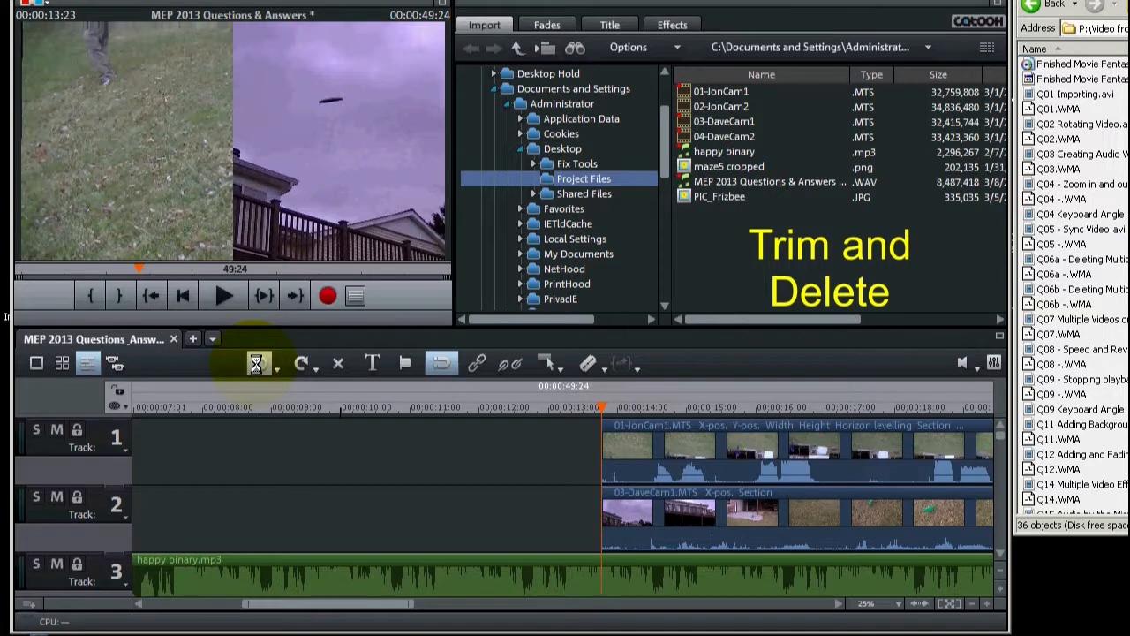
# - Undo, redo and again undo the deletion of the leading 03-DaveCam1.MTS piece on track 2, and delete that piece once more
pyautogui.click(259, 363)
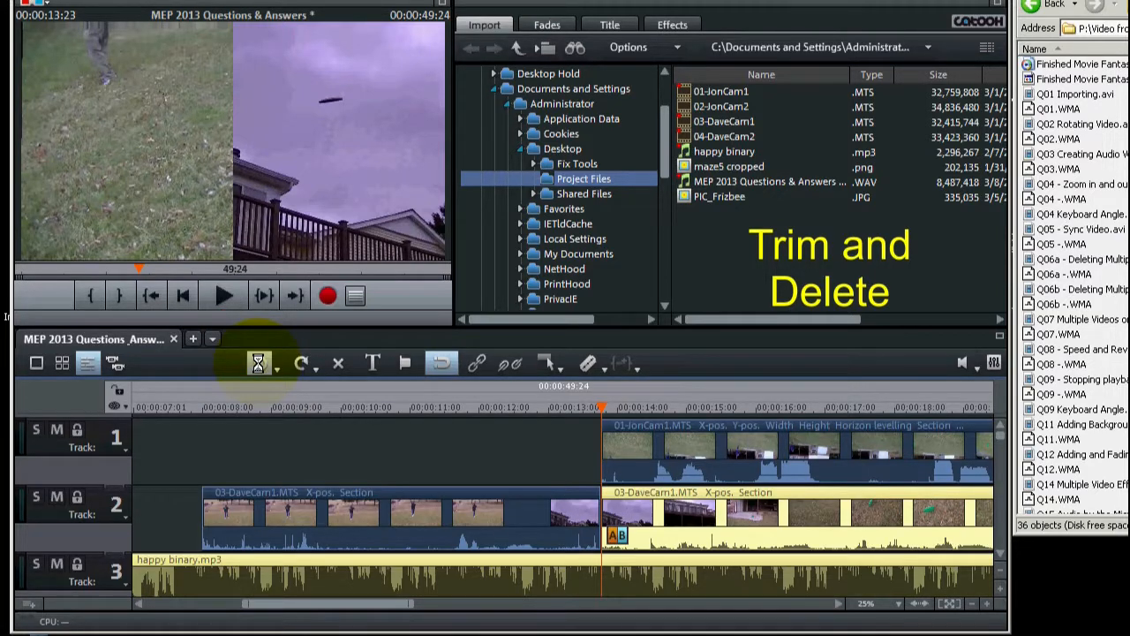
pyautogui.click(299, 362)
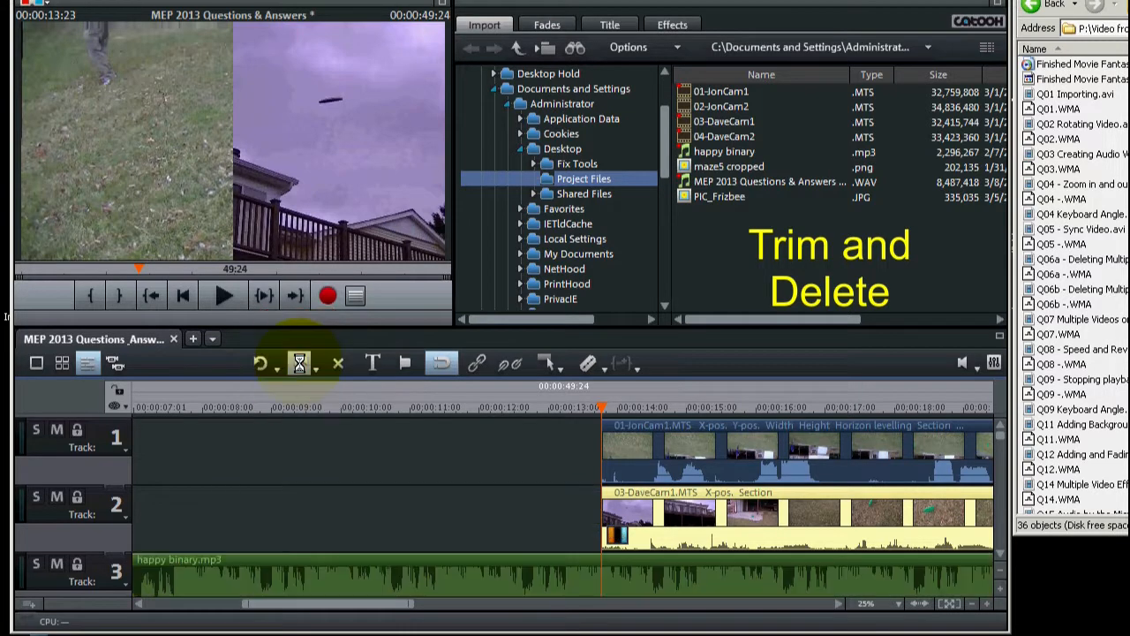
pyautogui.click(260, 362)
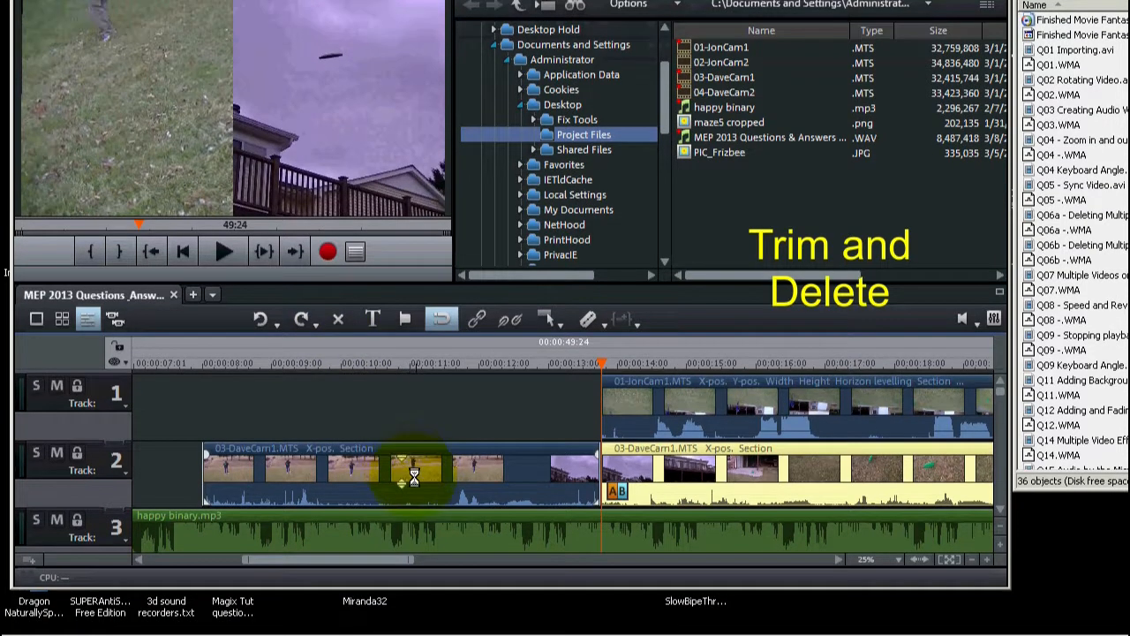
pyautogui.click(413, 477)
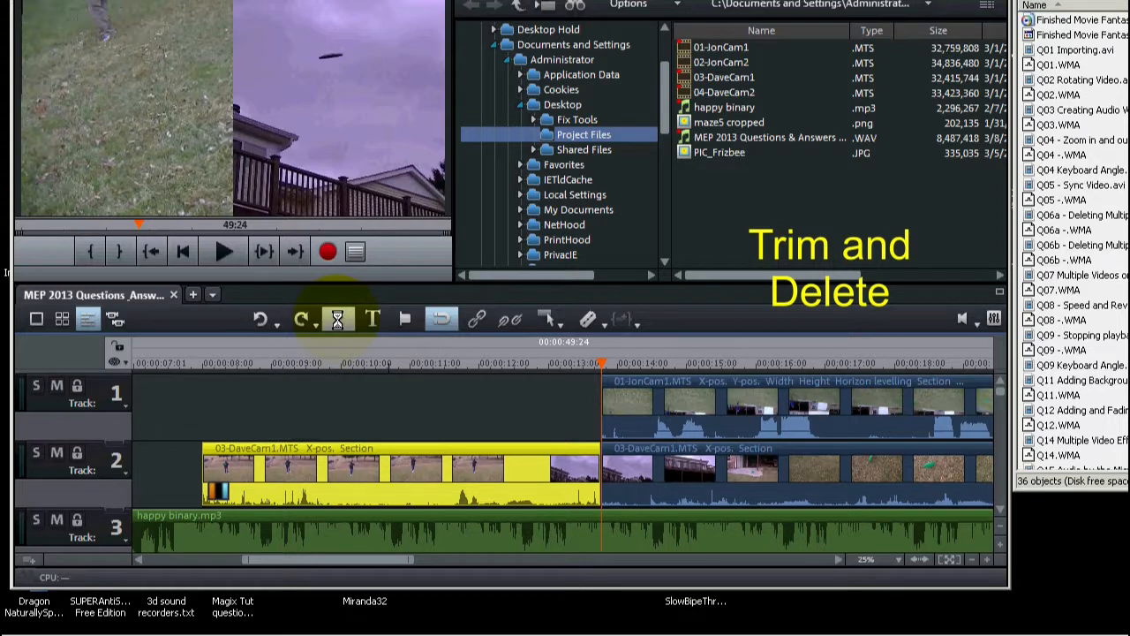
pyautogui.click(338, 319)
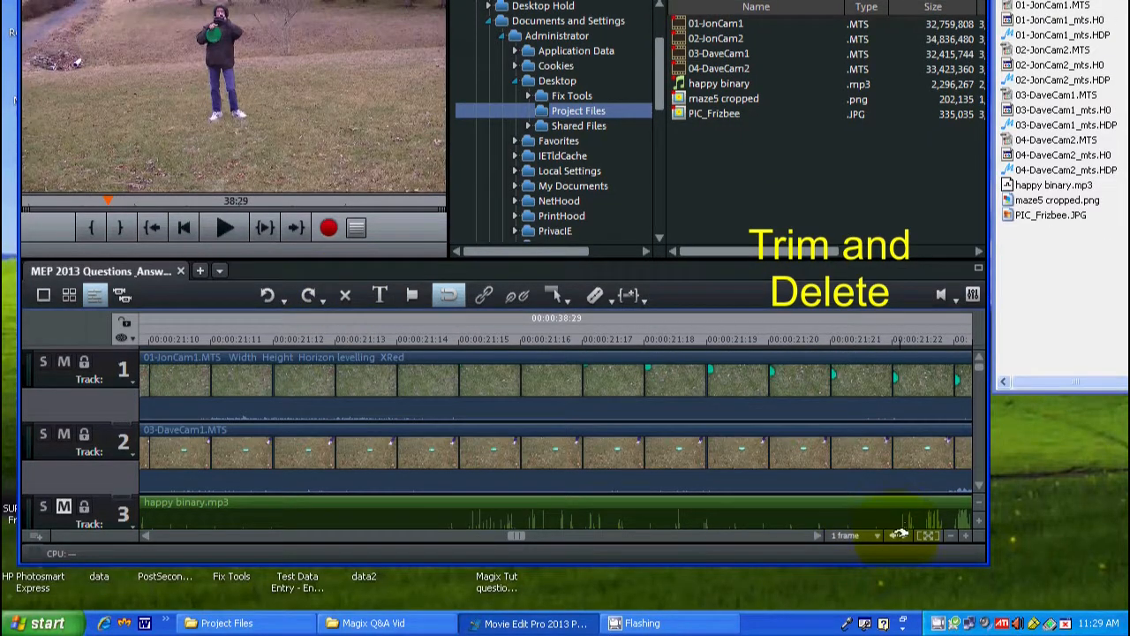
# - Place the playhead exactly at the end of 03-DaveCam1.MTS, about 00:00:22:11, with the timeline at 1-frame zoom
pyautogui.click(953, 537)
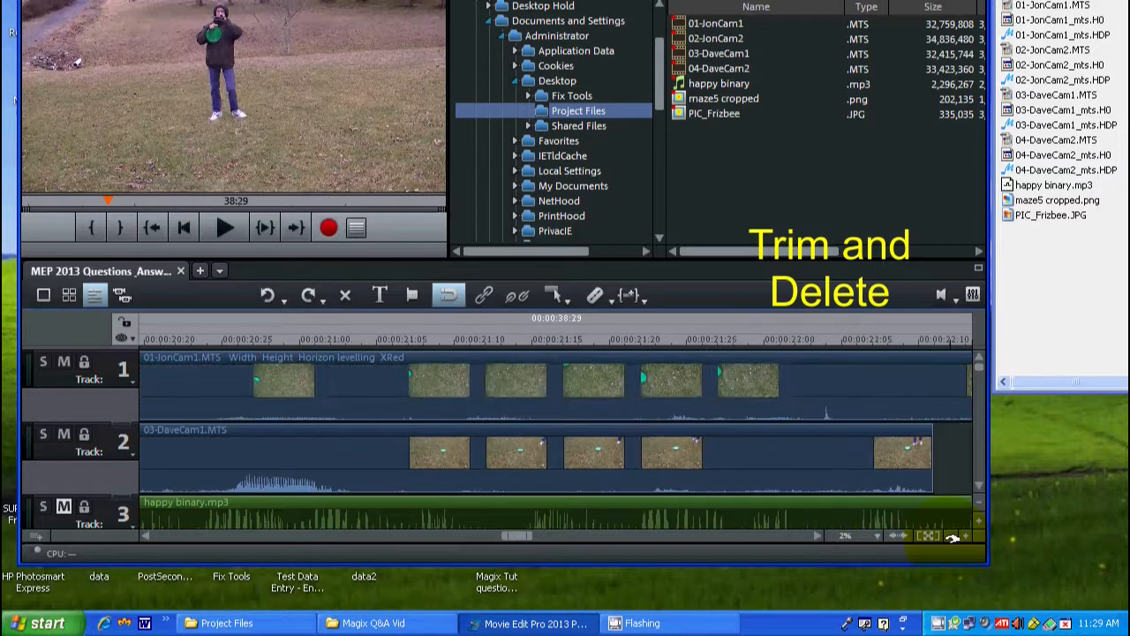
pyautogui.click(739, 338)
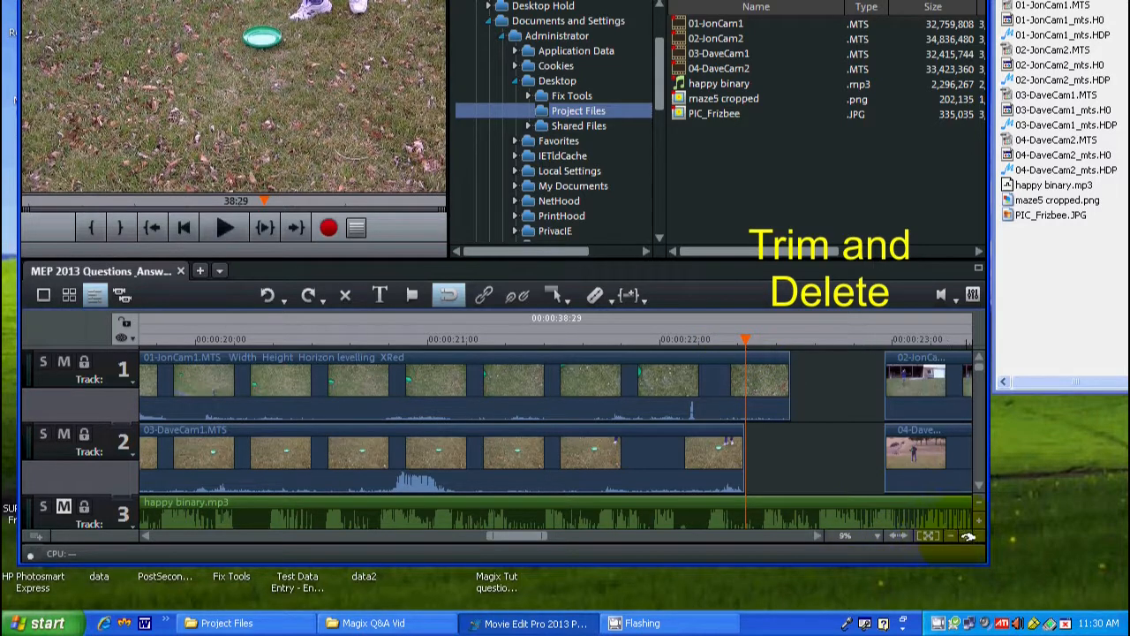
pyautogui.click(899, 536)
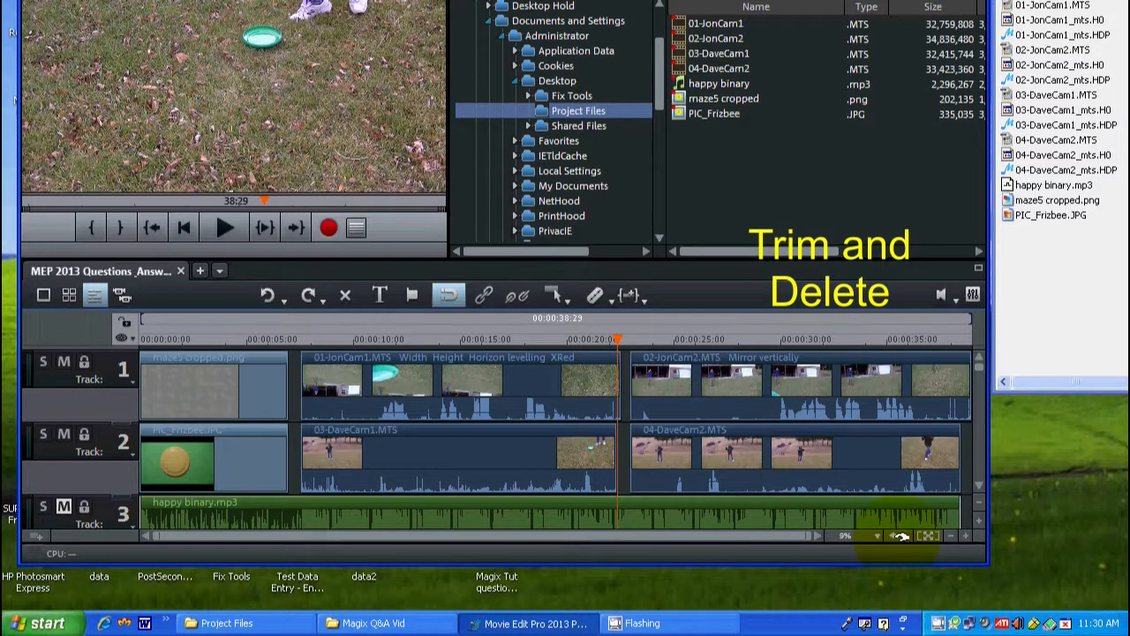
pyautogui.rightClick(875, 536)
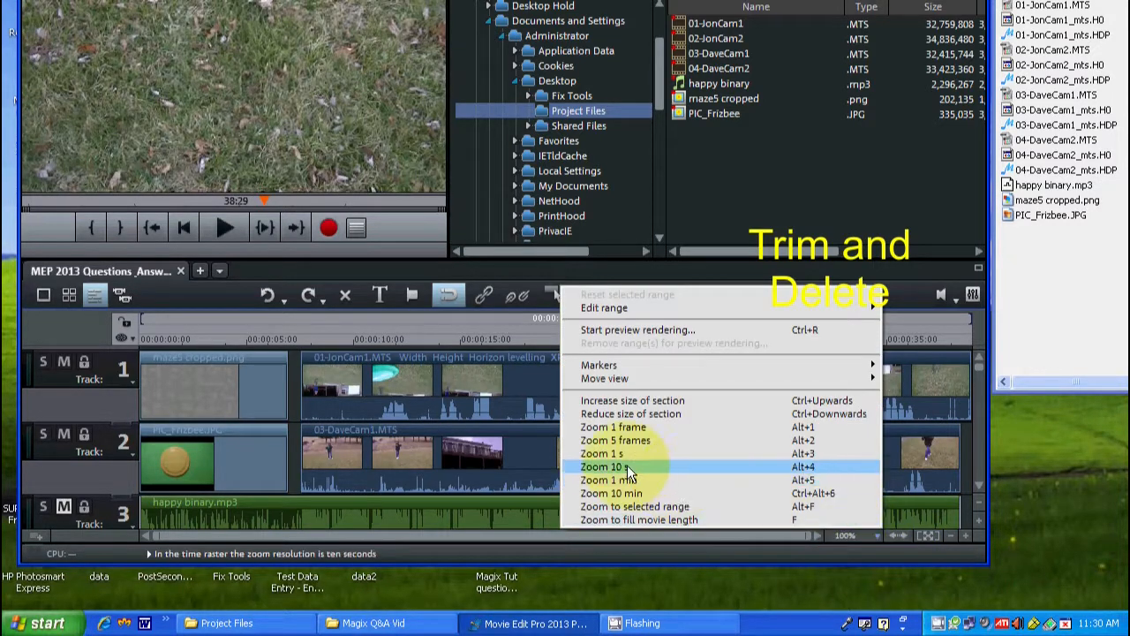
pyautogui.click(618, 426)
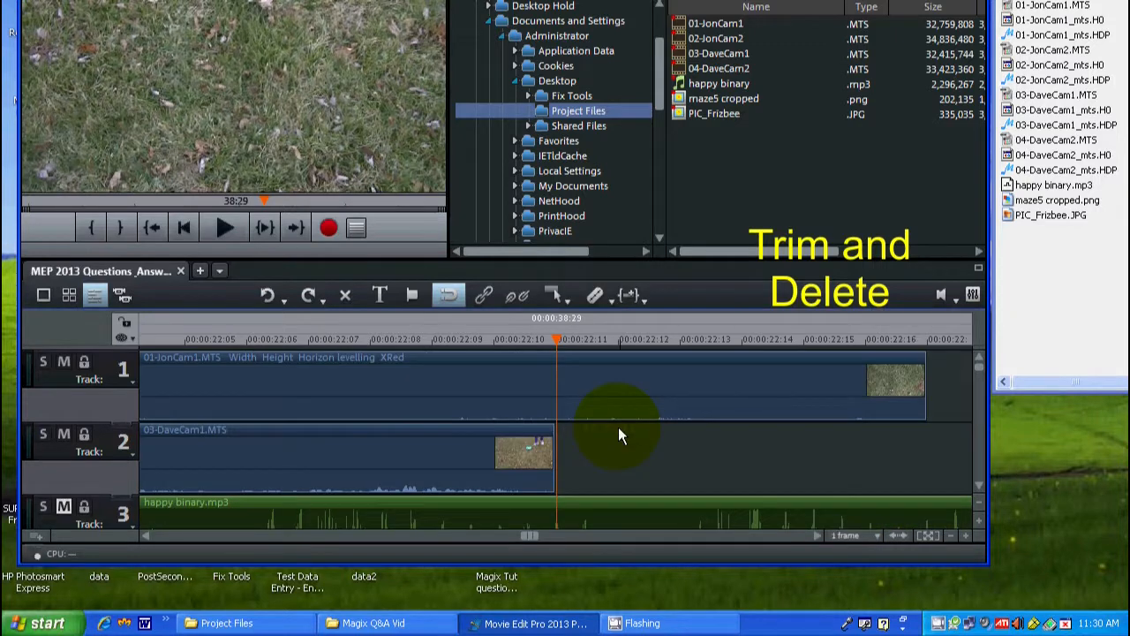
pyautogui.click(554, 338)
pyautogui.click(550, 338)
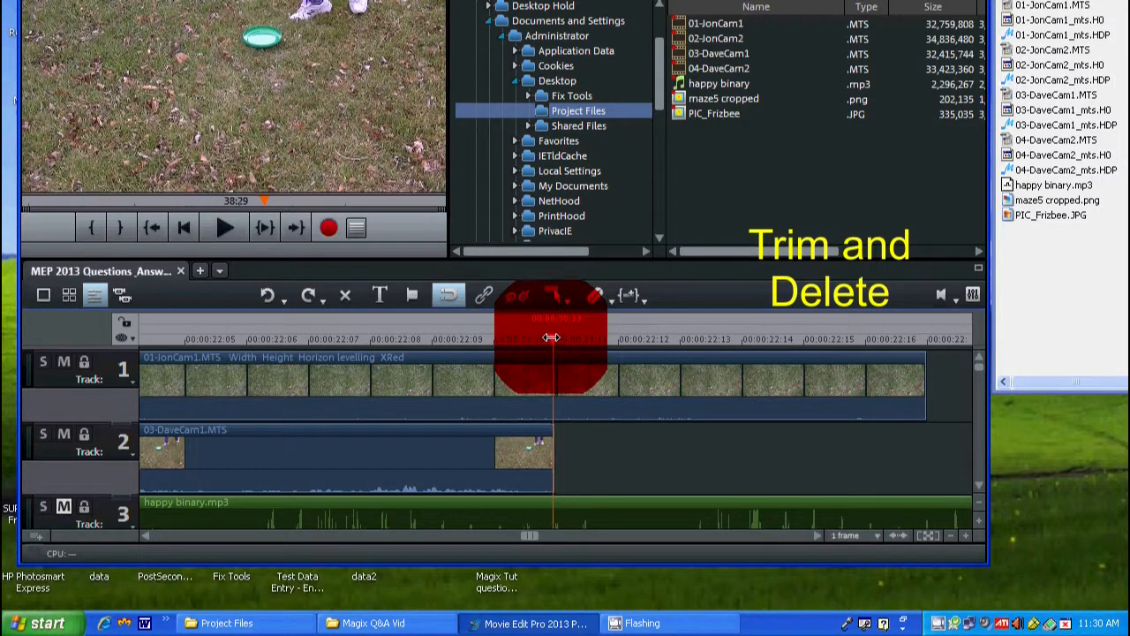
# - Split 01-JonCam1.MTS at the end of 03-DaveCam1.MTS and delete the piece after the cut
pyautogui.click(550, 338)
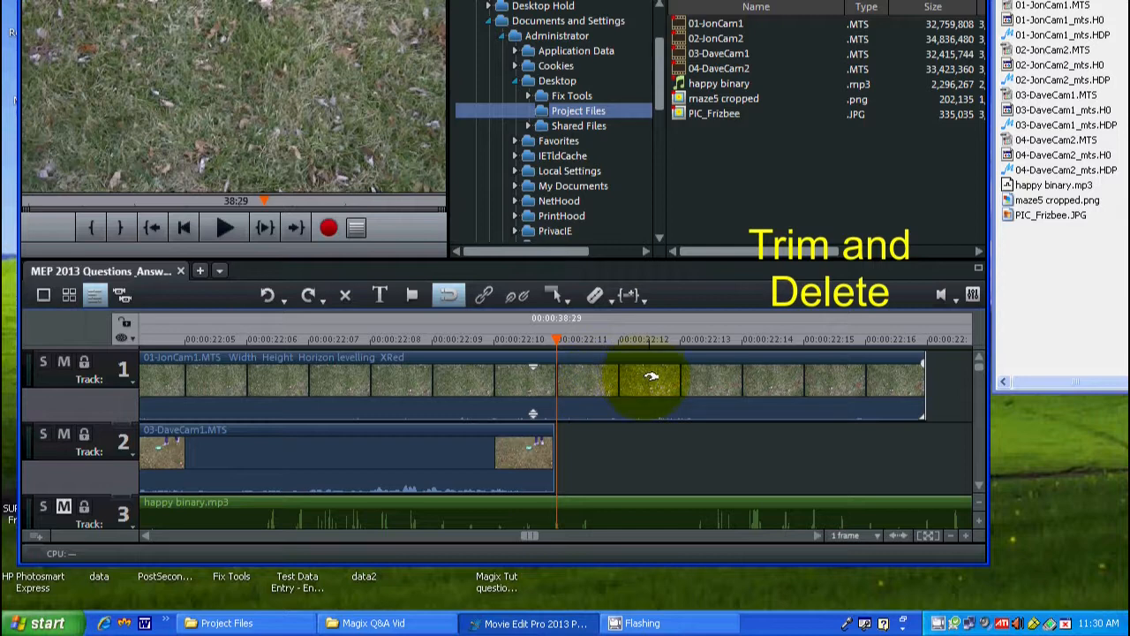
pyautogui.click(698, 381)
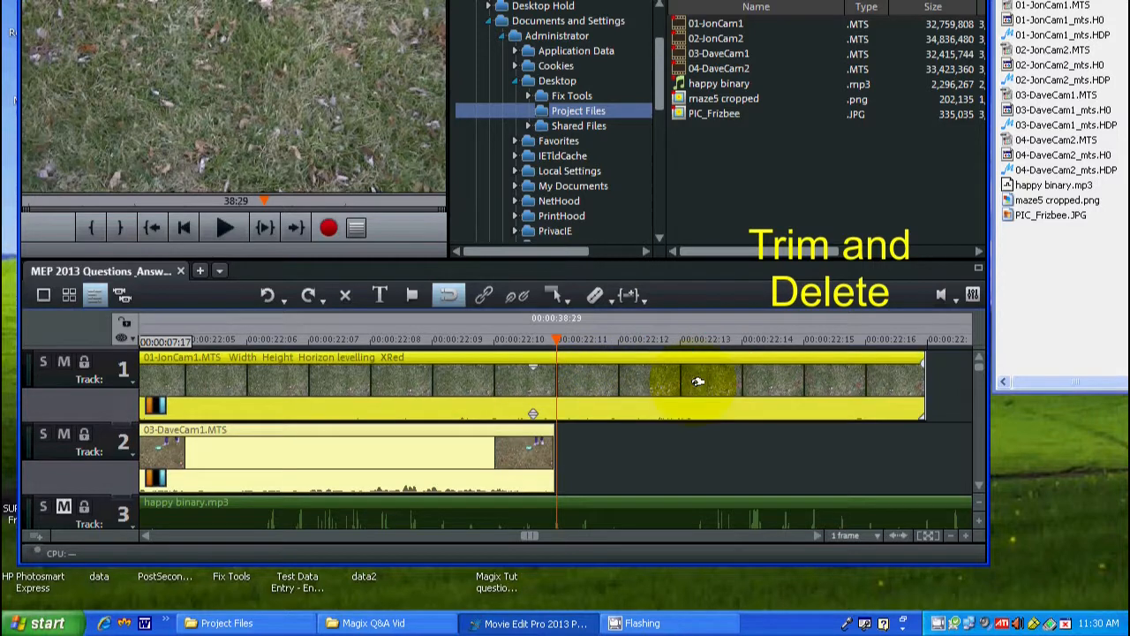
pyautogui.click(594, 297)
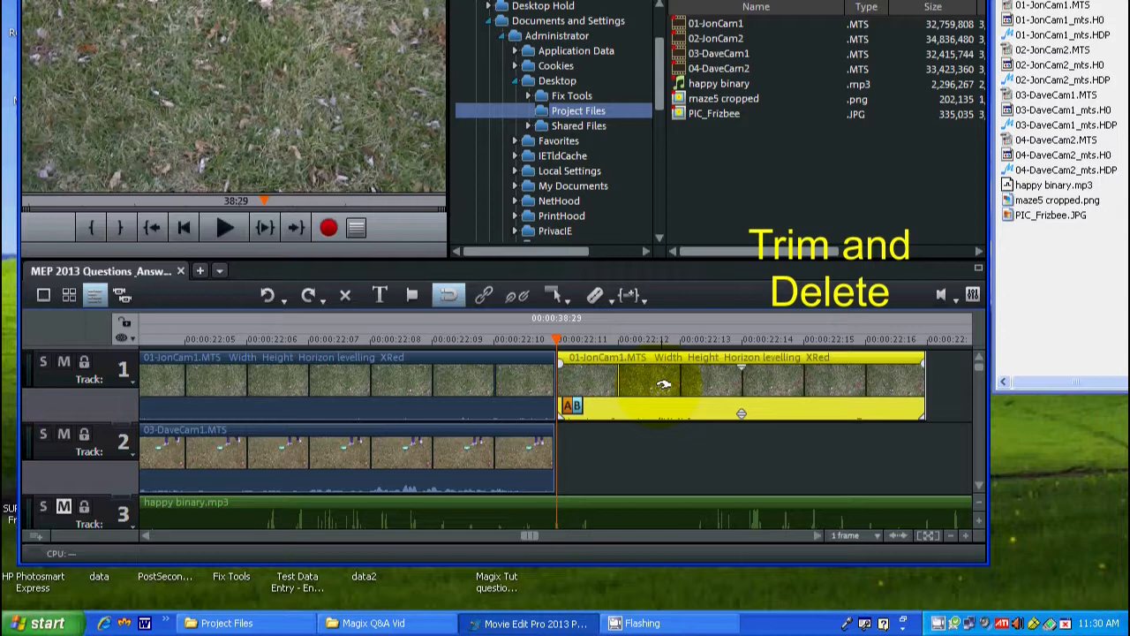
pyautogui.press('Delete')
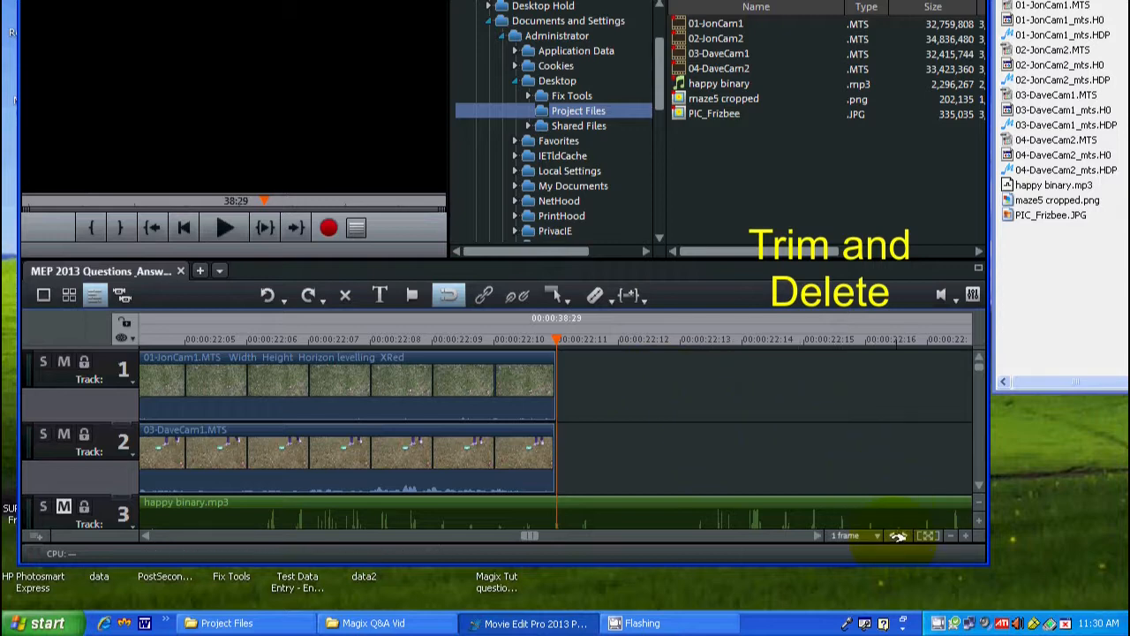
# - Show the whole movie in the timeline and split 04-DaveCam2.MTS on track 2 at about 26 seconds
pyautogui.click(898, 536)
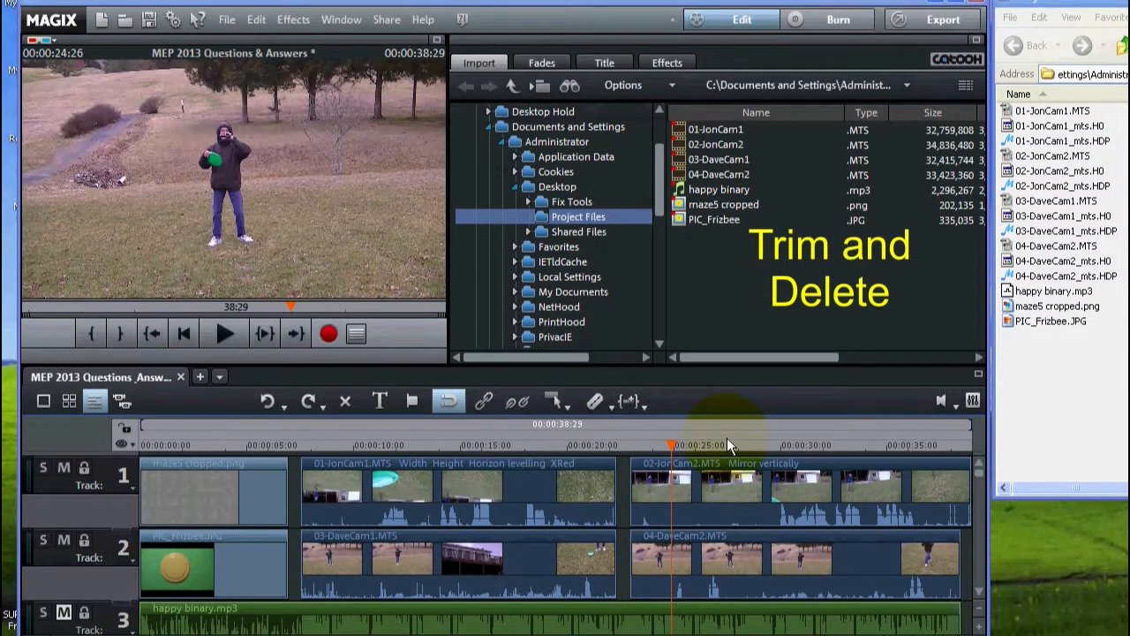
pyautogui.click(673, 443)
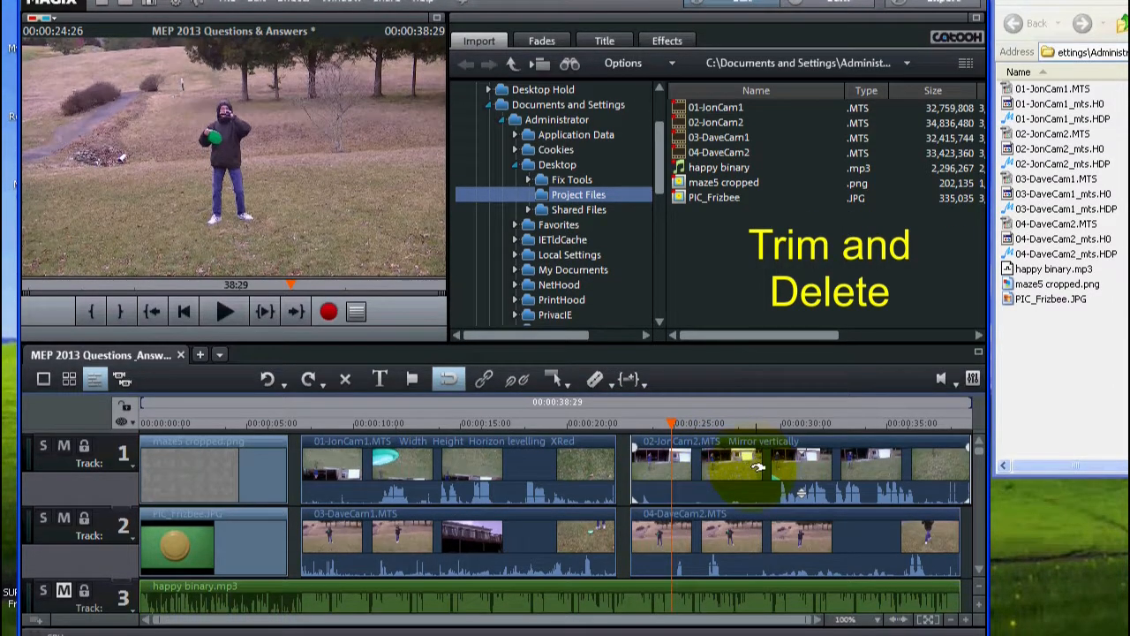
pyautogui.click(697, 422)
pyautogui.moveTo(697, 422); pyautogui.dragTo(702, 422)
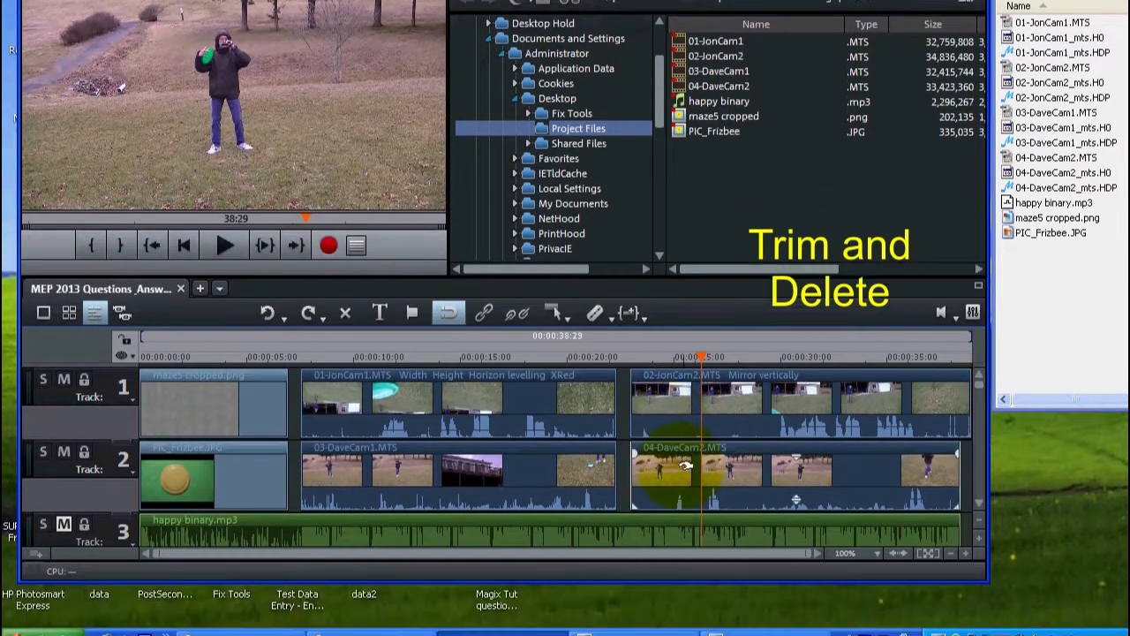
pyautogui.click(669, 534)
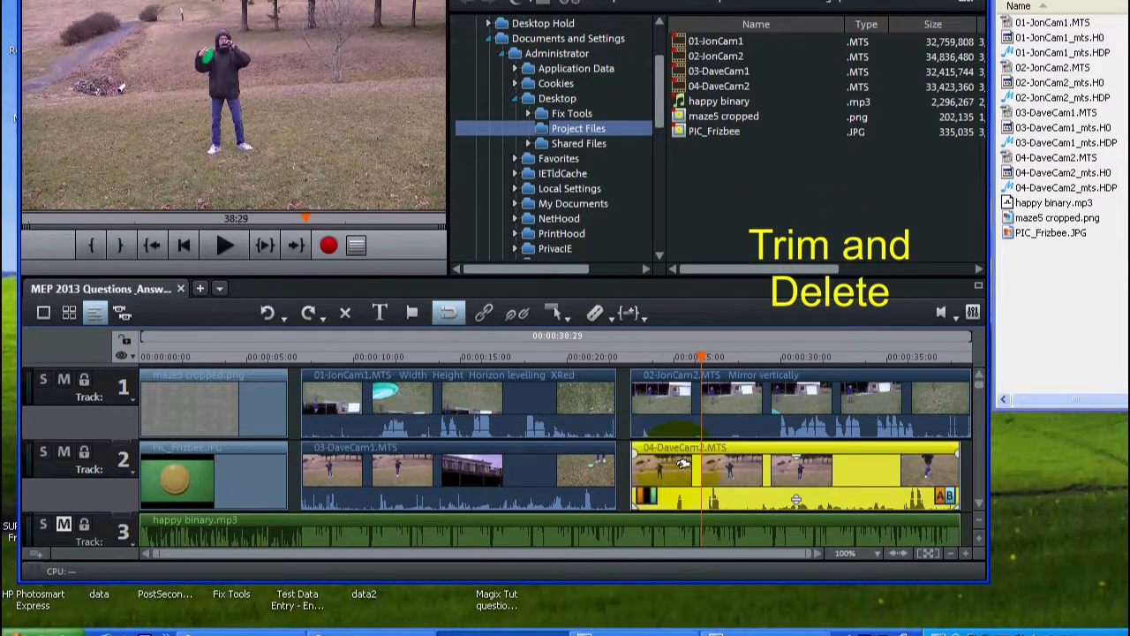
pyautogui.click(596, 318)
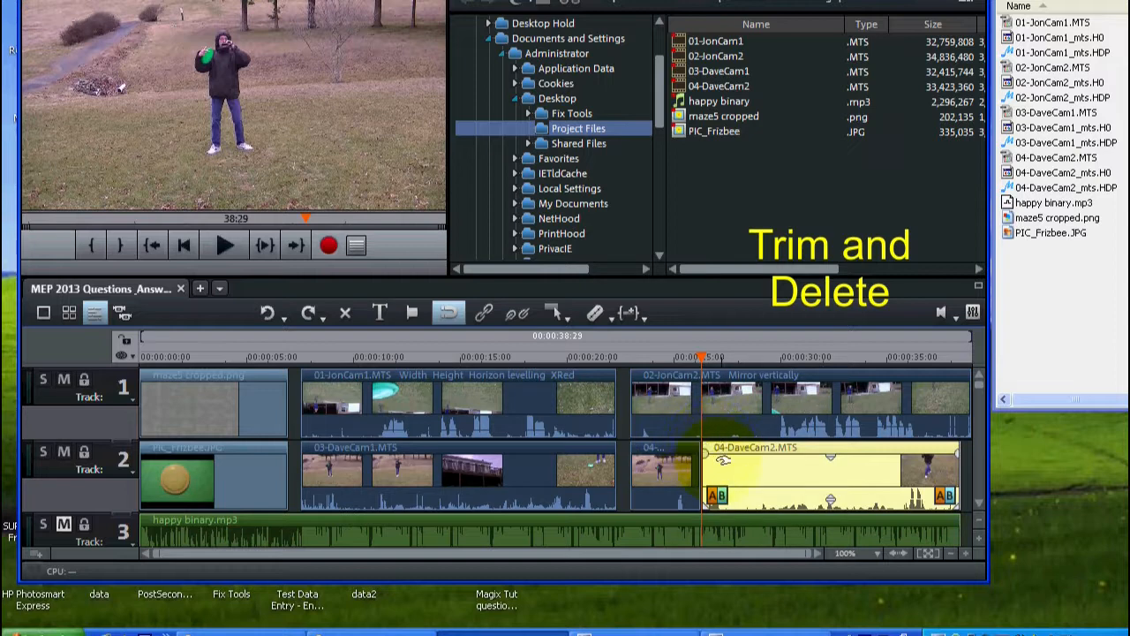
# - Split 04-DaveCam2.MTS again at 00:00:28:18 and delete the short piece between the two cuts
pyautogui.moveTo(703, 357); pyautogui.dragTo(748, 355)
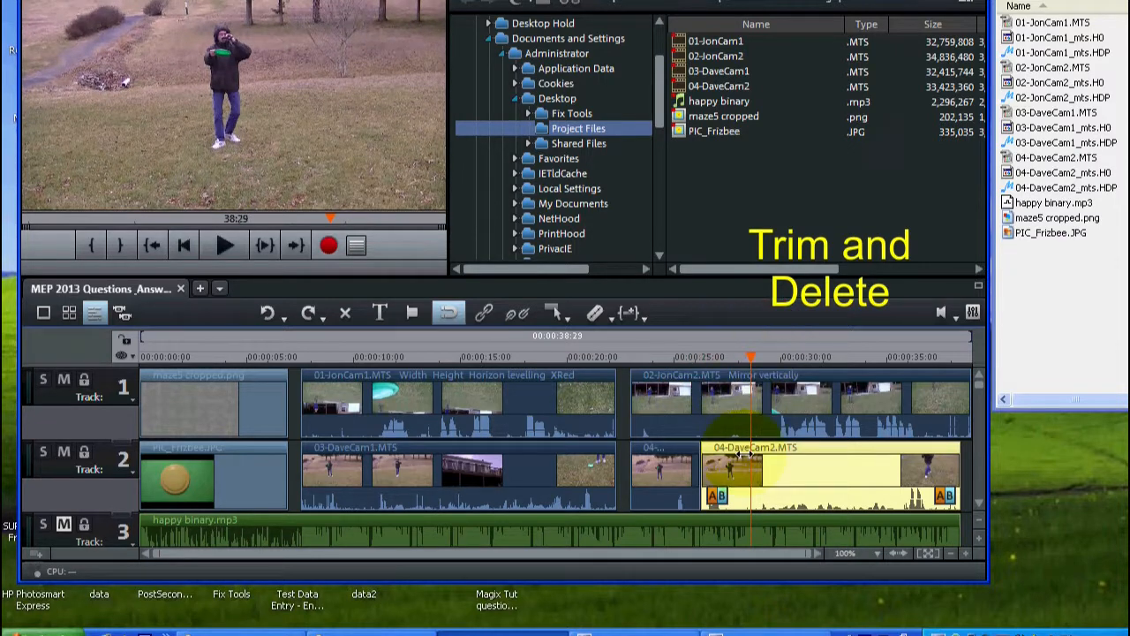
pyautogui.click(594, 320)
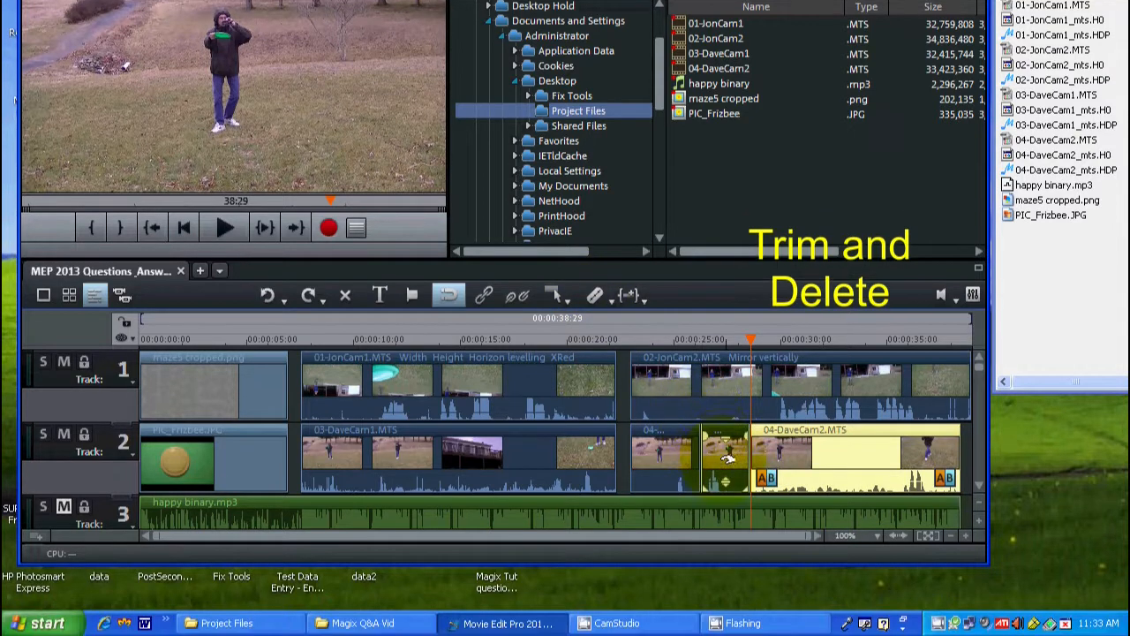
pyautogui.click(726, 457)
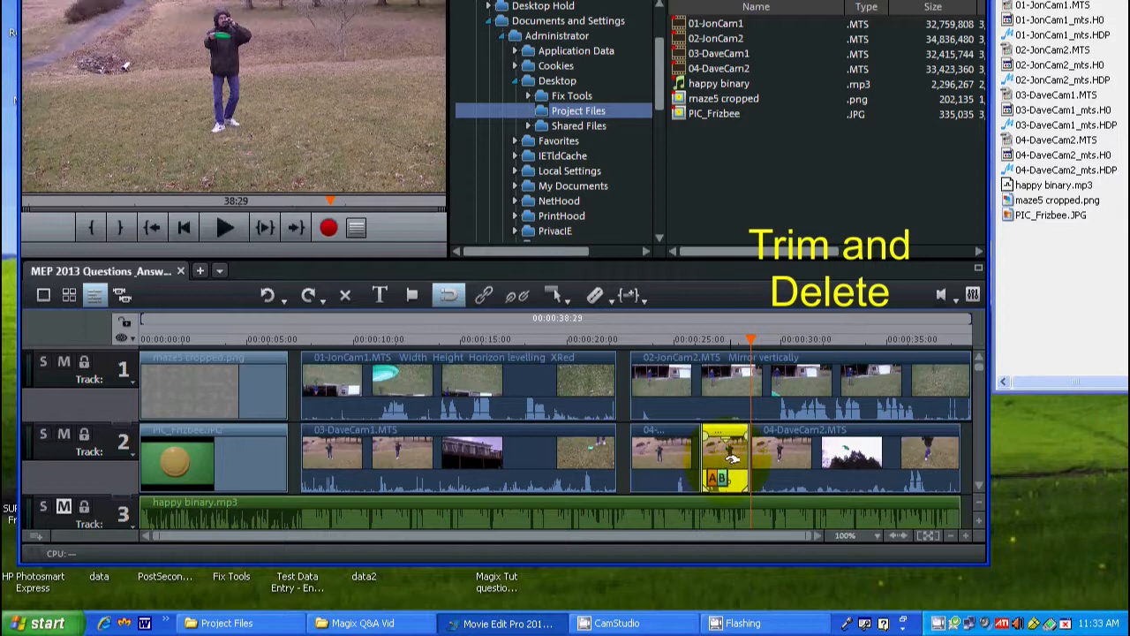
pyautogui.press('Delete')
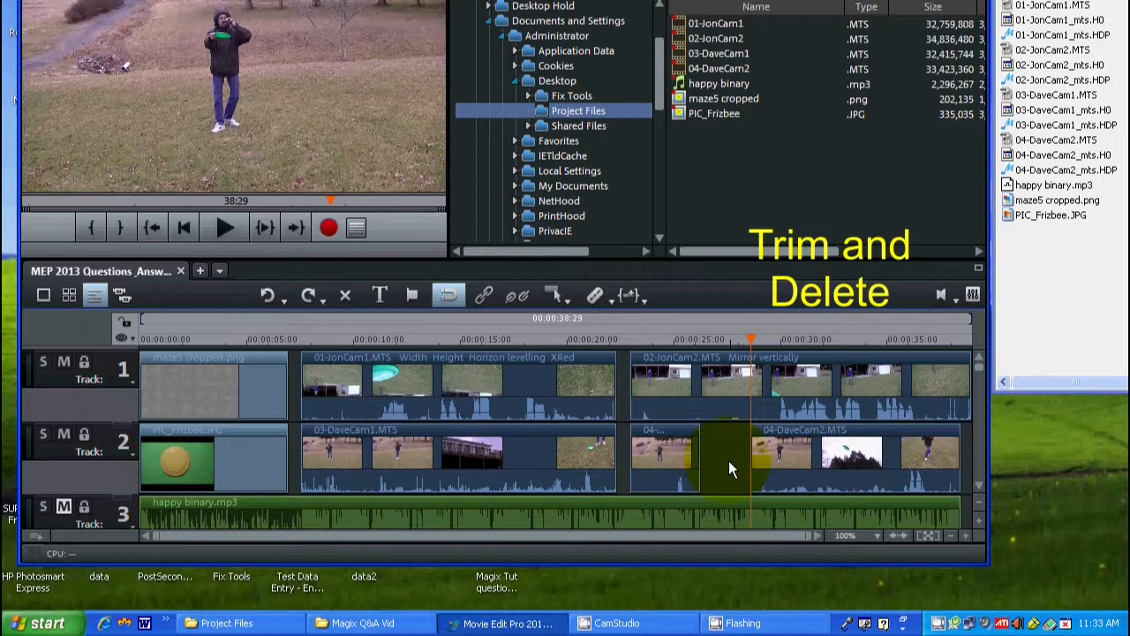
# - Move the remaining 04-DaveCam2.MTS piece on track 2 back against the first piece to close the gap
pyautogui.click(769, 461)
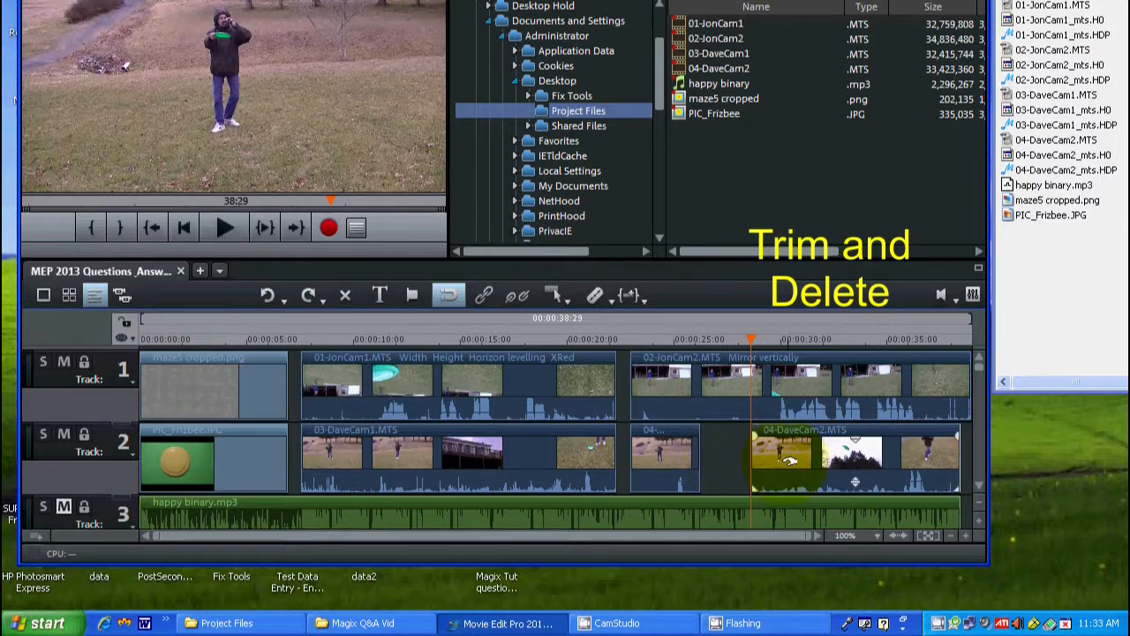
pyautogui.moveTo(790, 459); pyautogui.dragTo(731, 454)
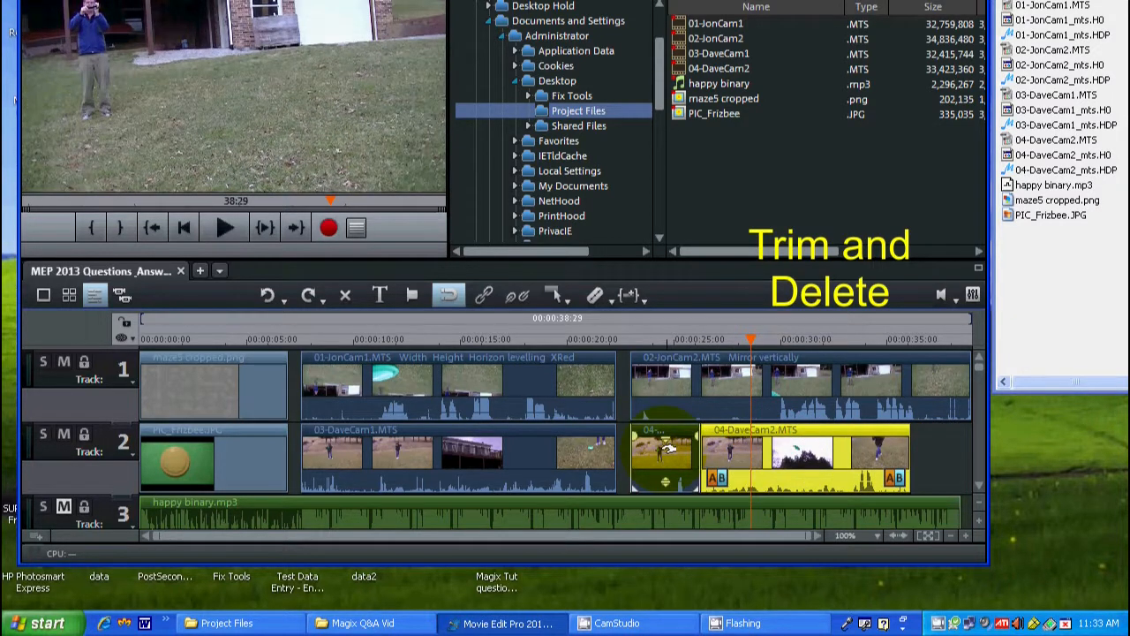
pyautogui.click(746, 446)
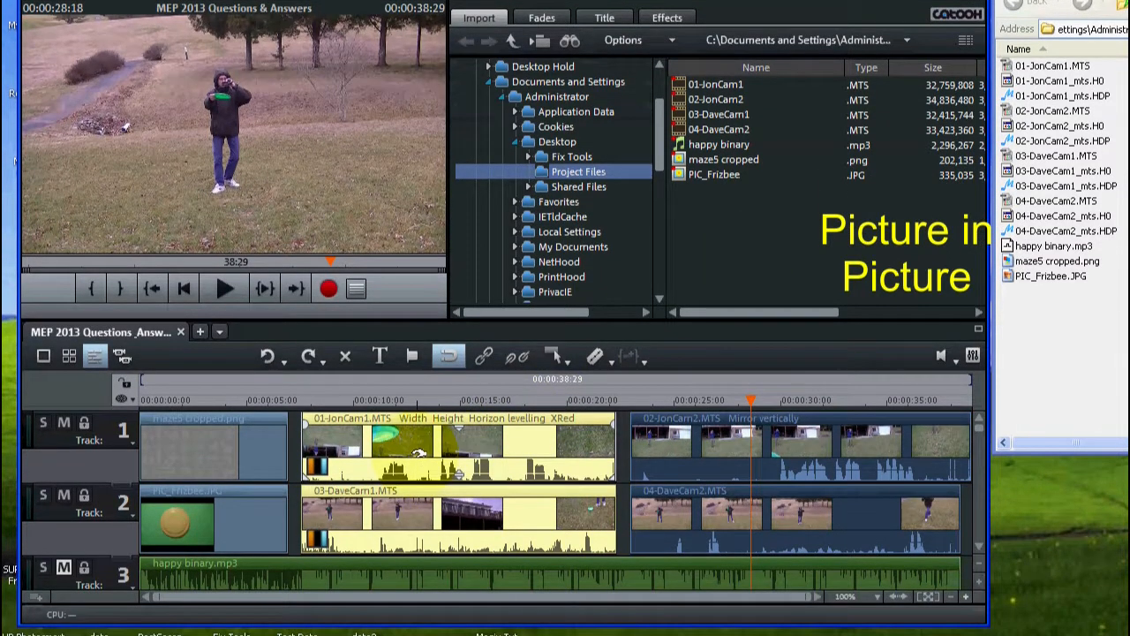
# - Ungroup 01-JonCam1.MTS and 03-DaveCam1.MTS so that each clip can be selected separately
pyautogui.click(419, 518)
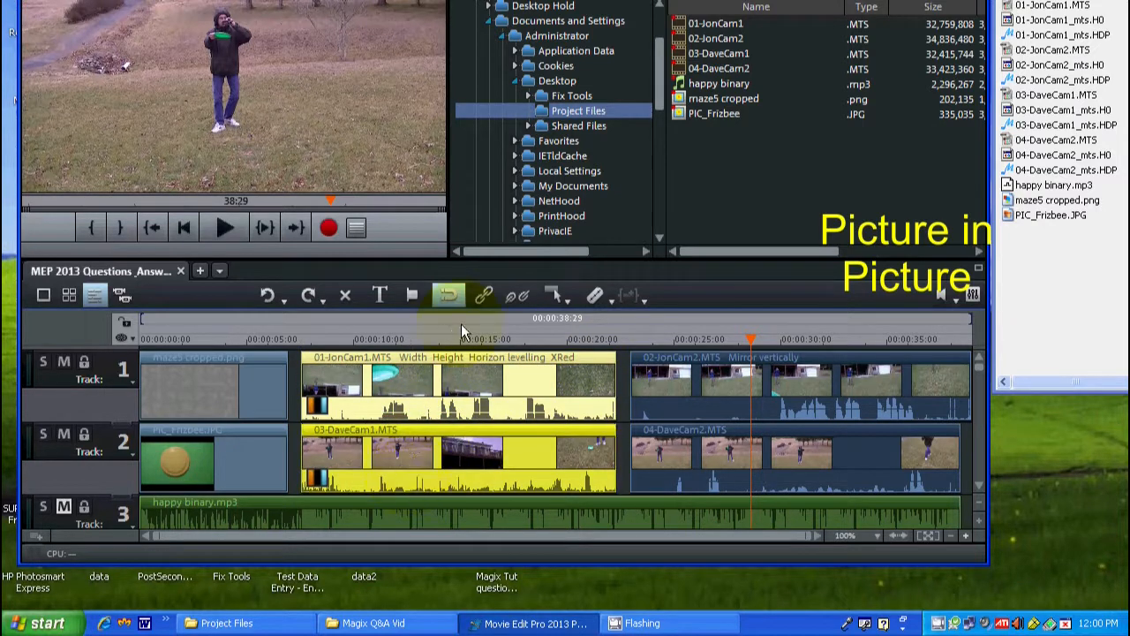
pyautogui.click(515, 299)
pyautogui.moveTo(512, 374)
pyautogui.mouseDown()
pyautogui.moveTo(503, 375)
pyautogui.moveTo(515, 375)
pyautogui.mouseUp()
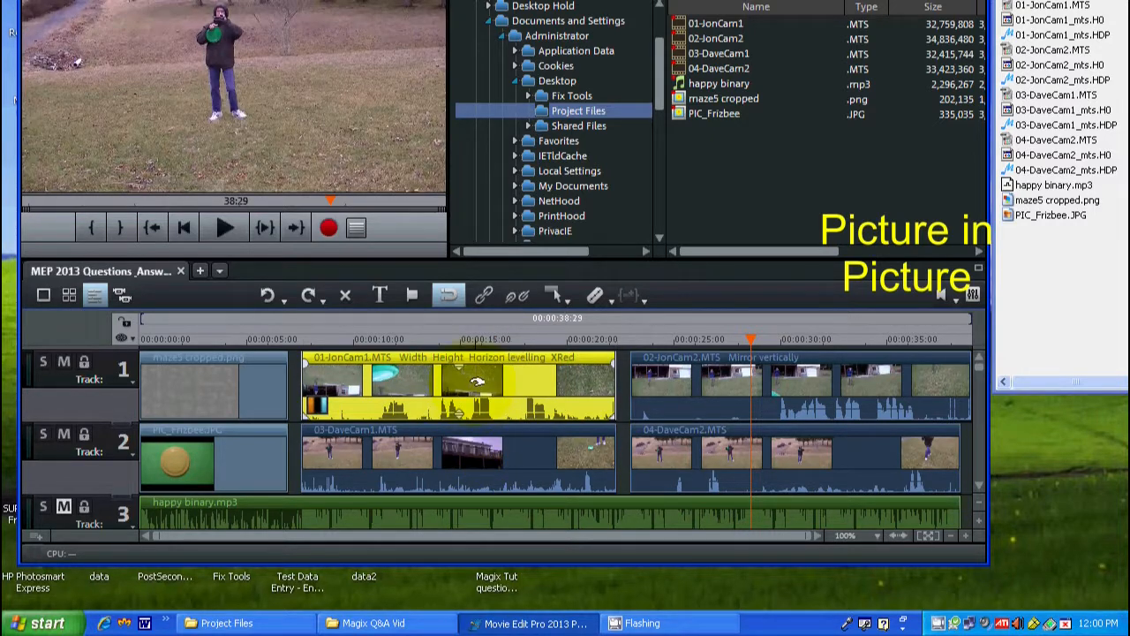
# - Open the Section movement effect for 03-DaveCam1.MTS and set it to percent units with free proportions
pyautogui.click(420, 457)
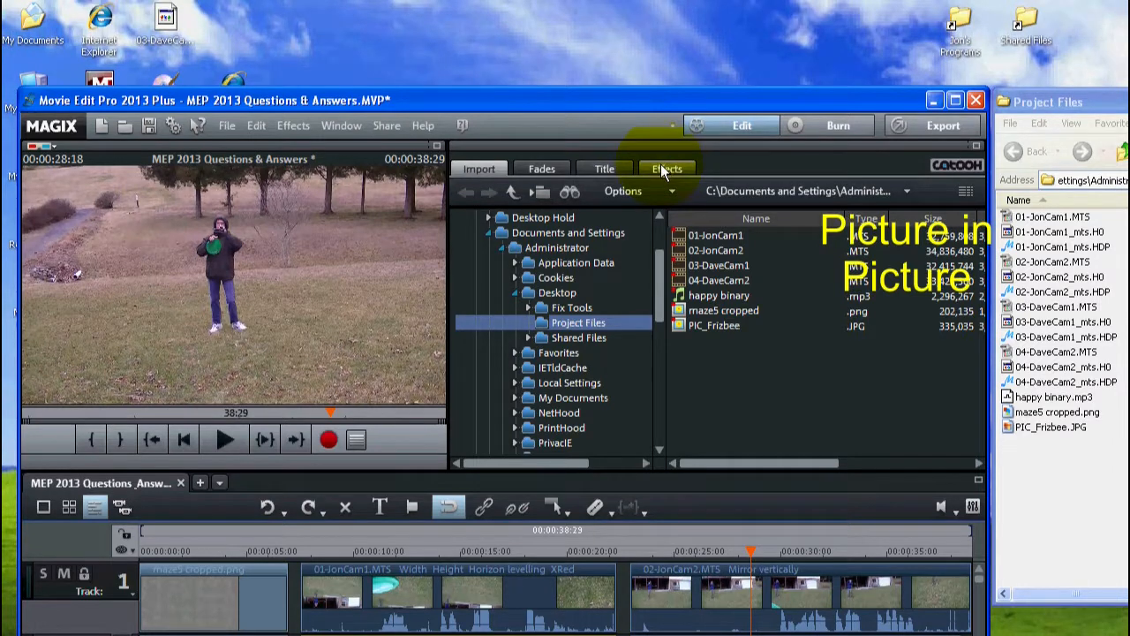
pyautogui.click(662, 169)
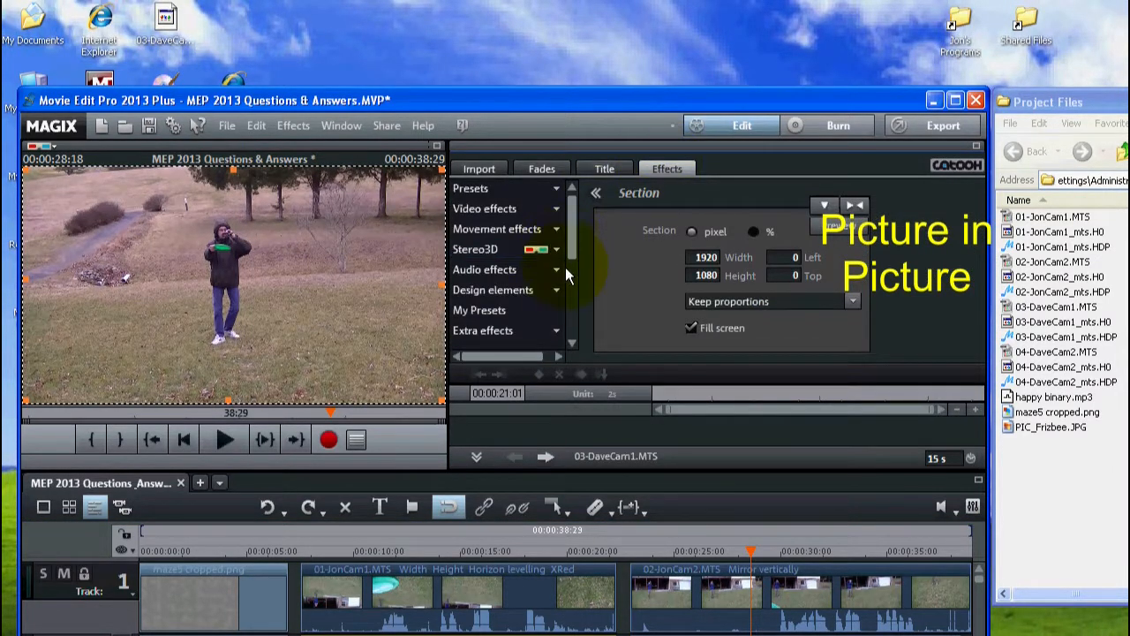
pyautogui.click(526, 229)
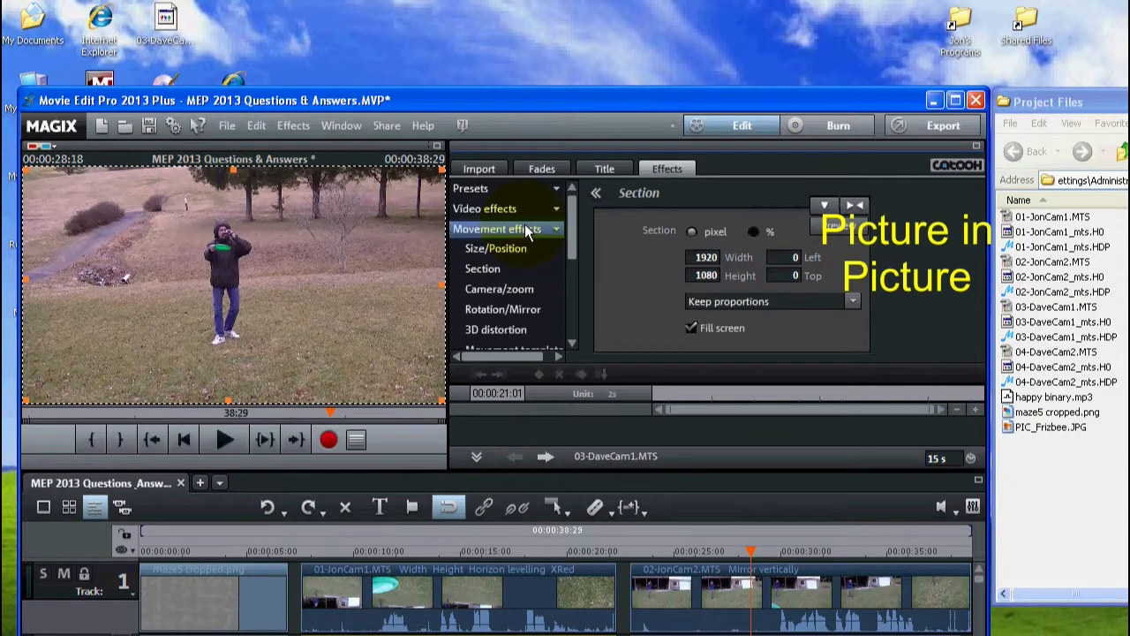
pyautogui.click(520, 273)
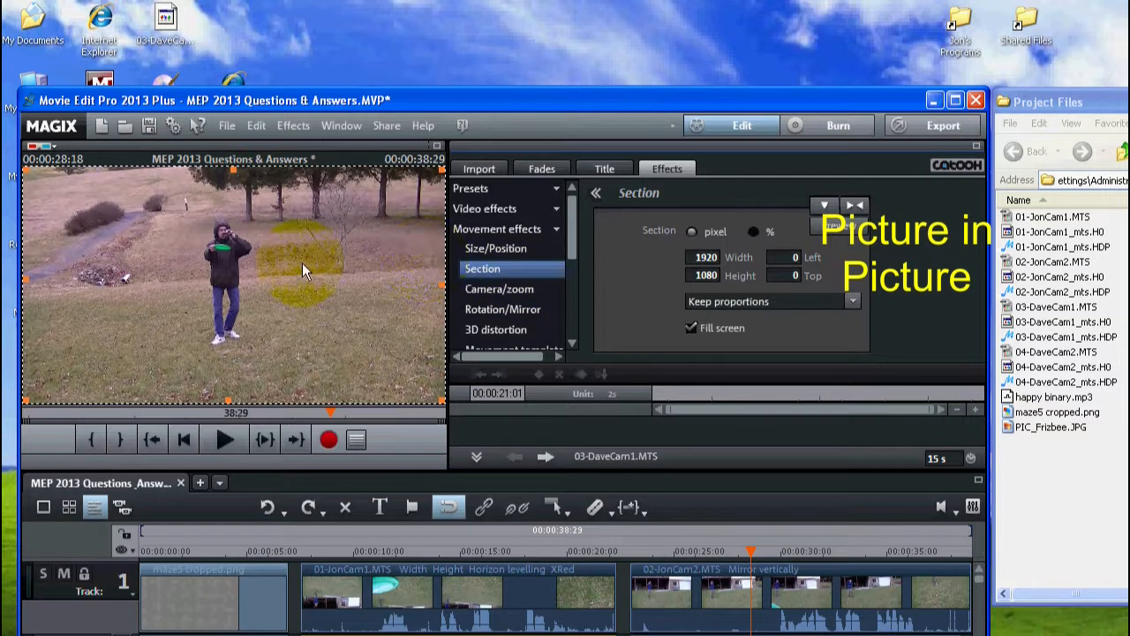
pyautogui.click(754, 232)
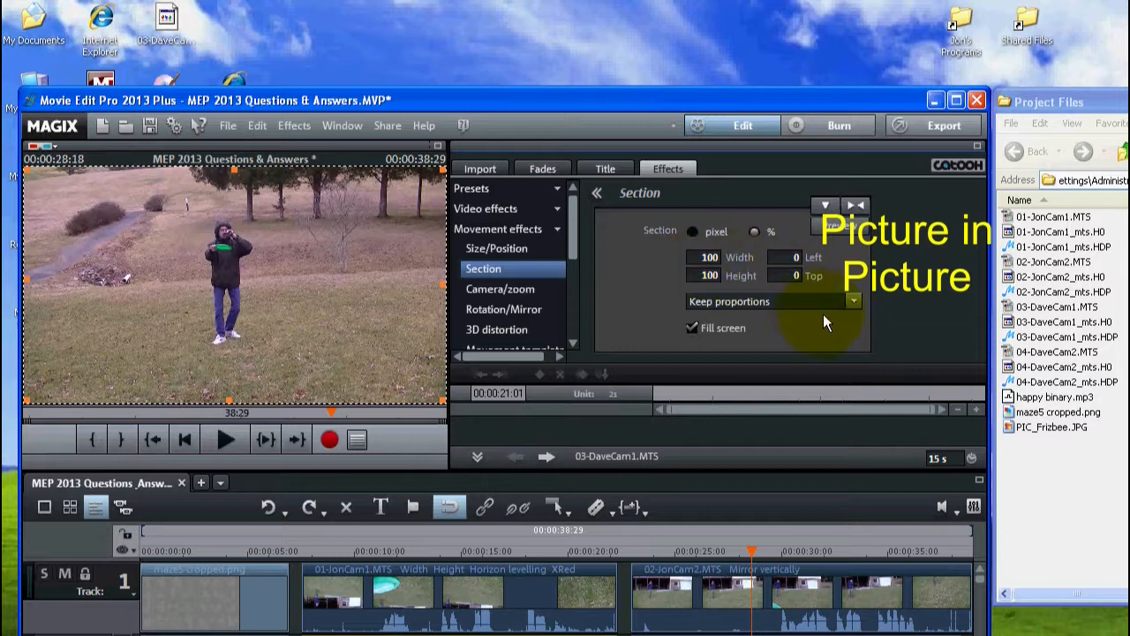
pyautogui.click(849, 303)
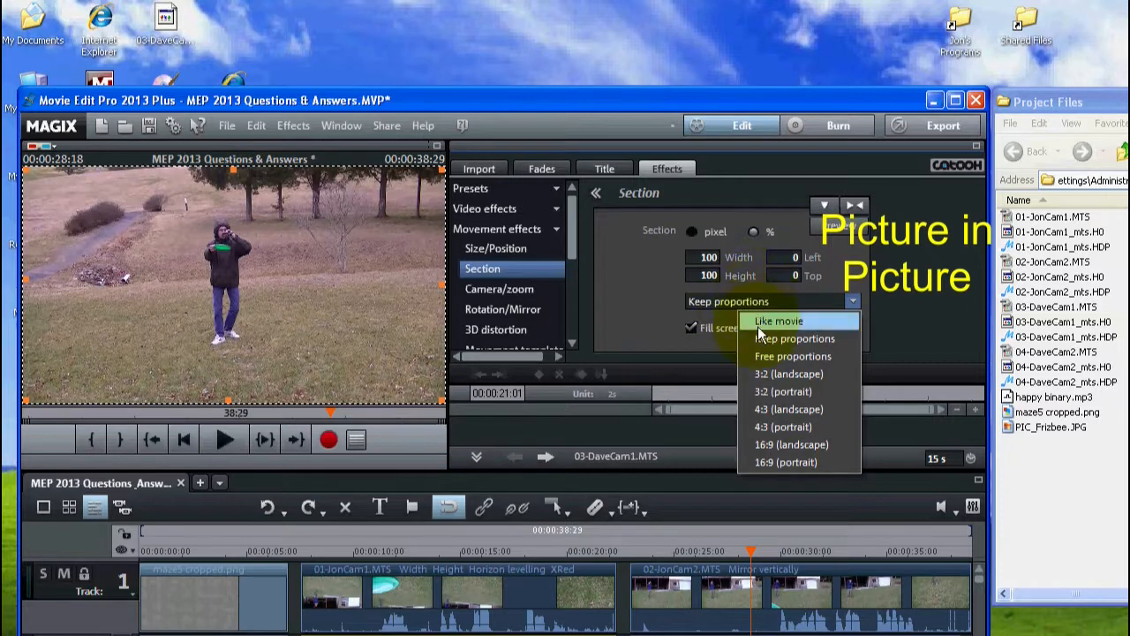
pyautogui.click(794, 357)
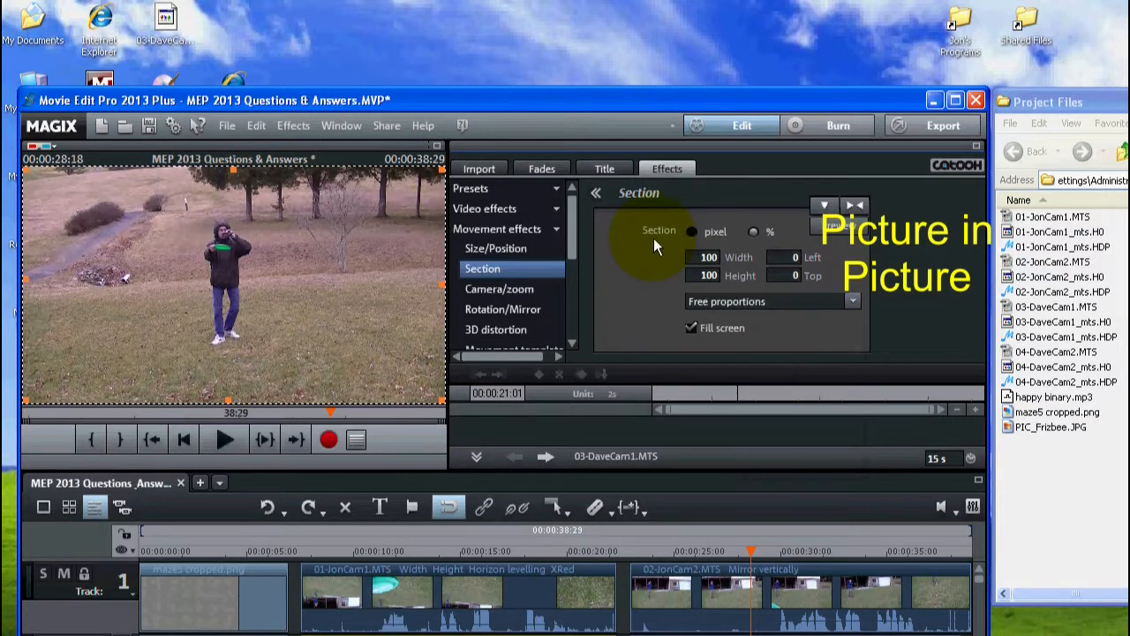
# - Crop 03-DaveCam1.MTS to a section 50 % wide with a left offset of 25 %
pyautogui.doubleClick(698, 254)
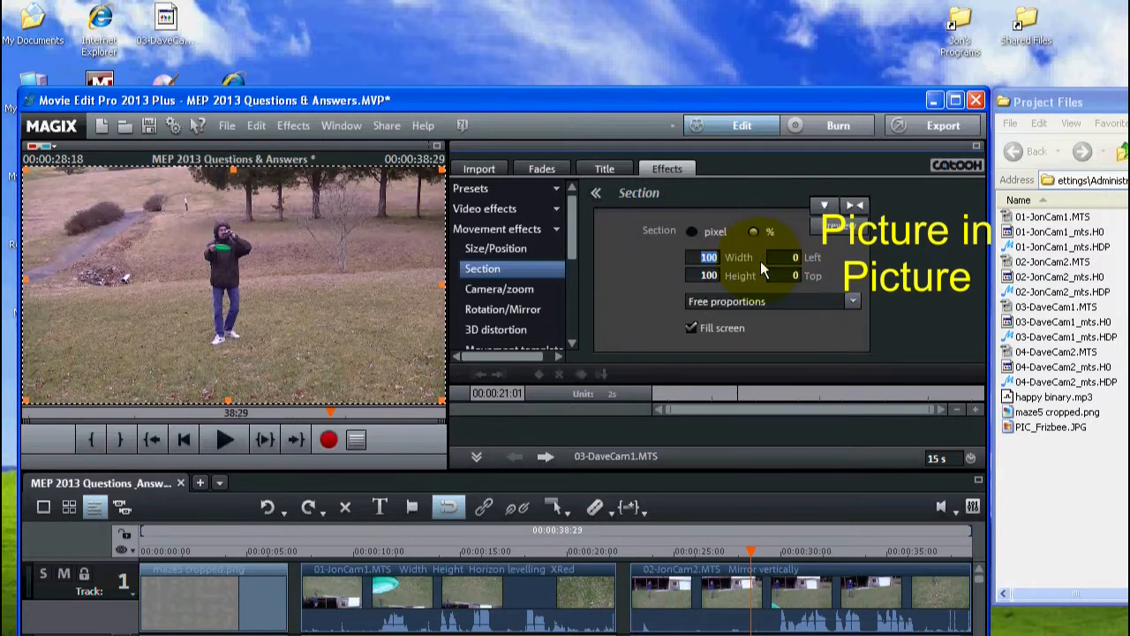
pyautogui.write('50')
pyautogui.click(695, 275)
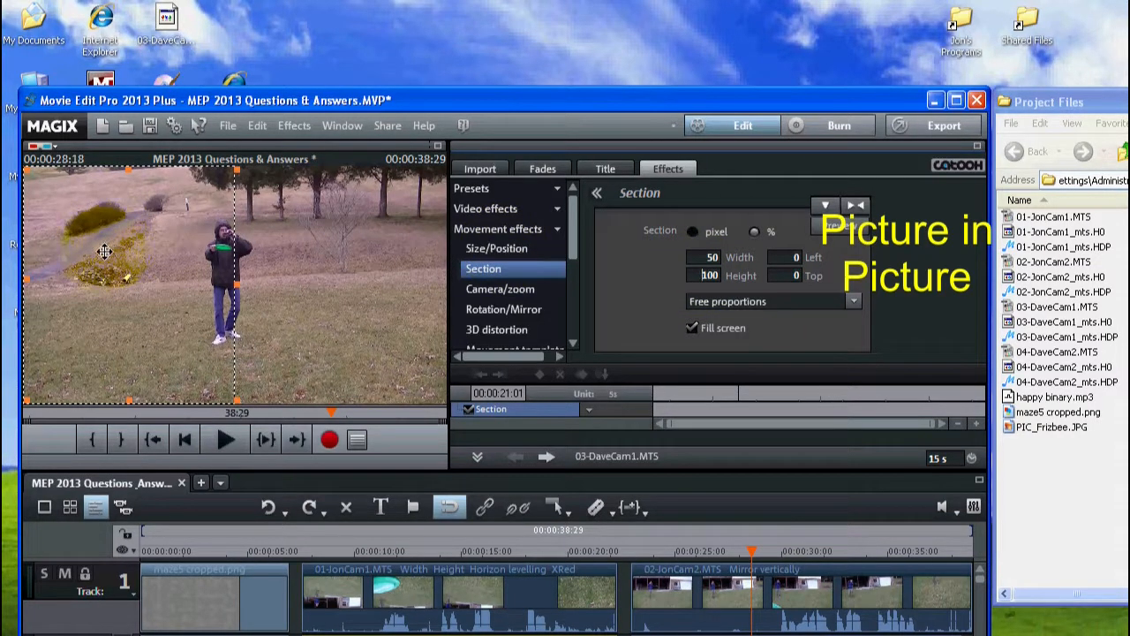
pyautogui.click(791, 257)
pyautogui.write('25')
pyautogui.click(781, 275)
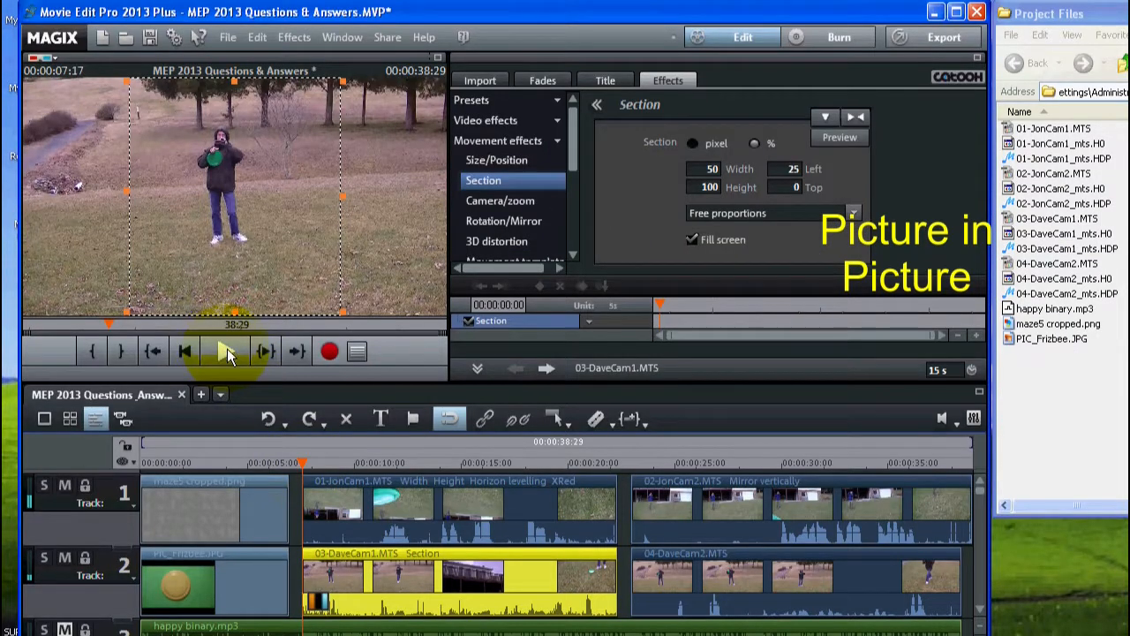
# - Preview the cropped 03-DaveCam1.MTS over the track 1 video from 00:00:07:17, then stop playback
pyautogui.click(222, 347)
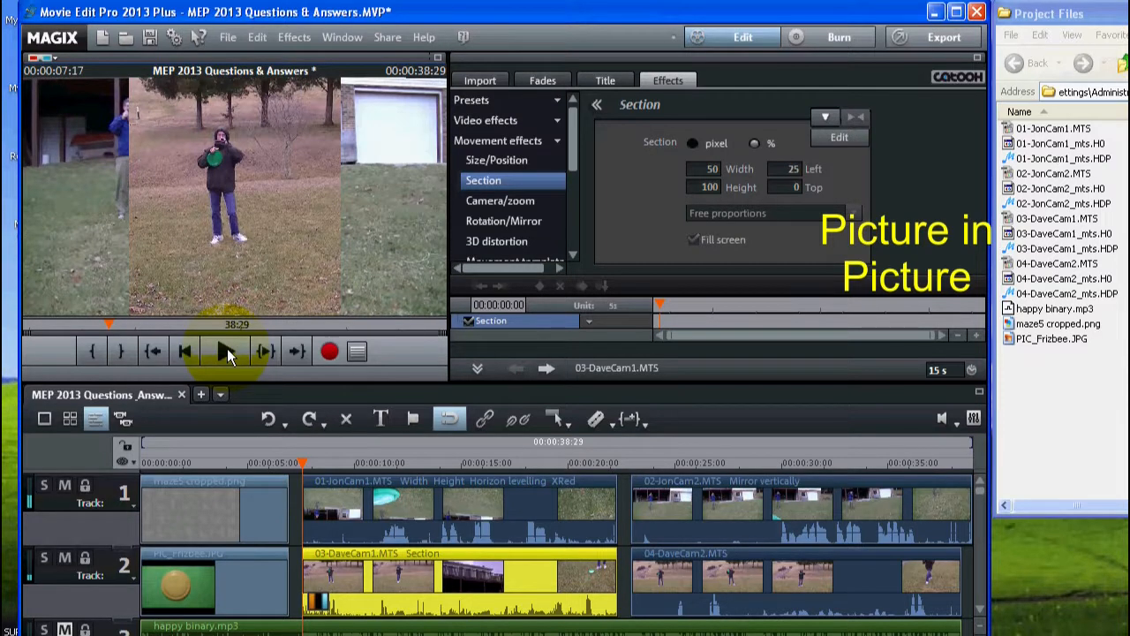
pyautogui.click(226, 351)
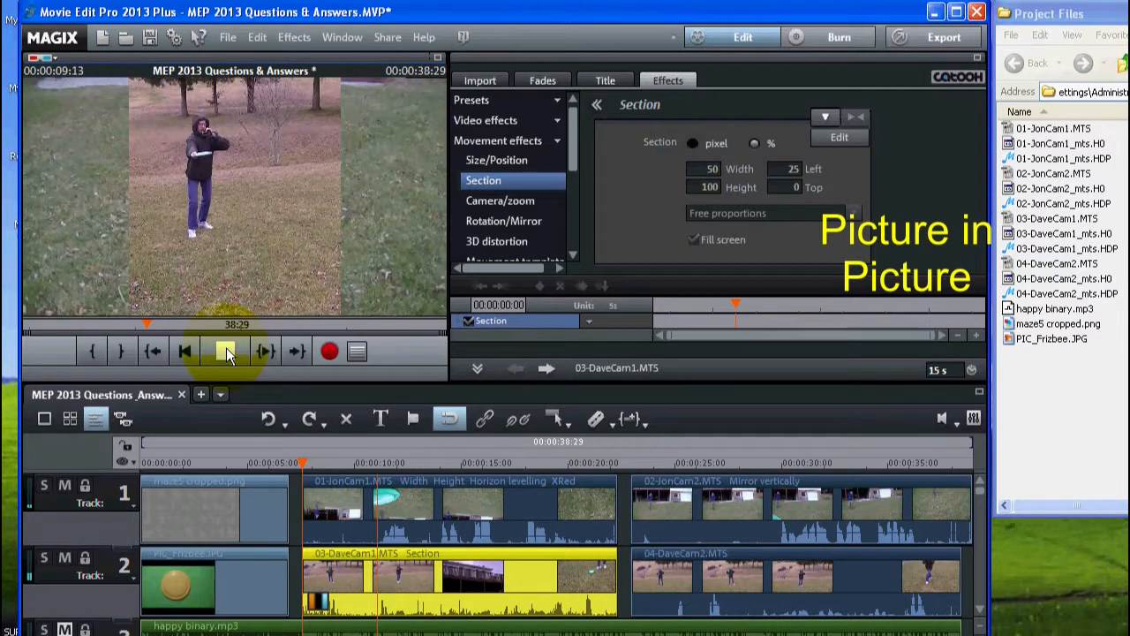
pyautogui.click(227, 351)
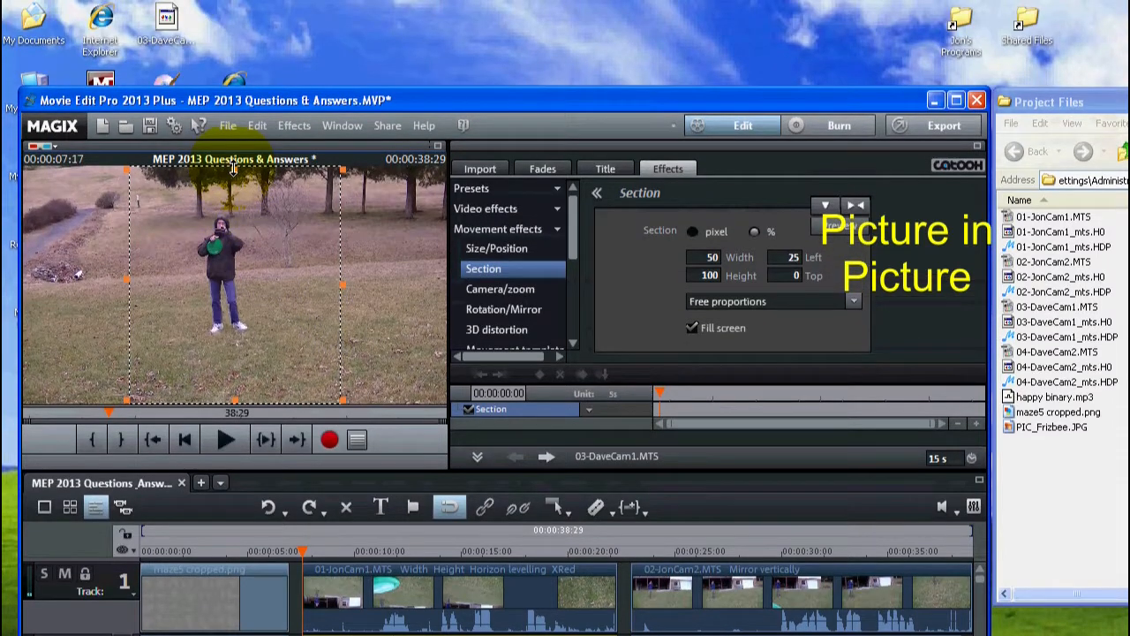
# - Tighten the section frame of 03-DaveCam1.MTS to about 71 % height, 6 % from the top and 24 % from the left, and preview it
pyautogui.moveTo(232, 168); pyautogui.dragTo(220, 209)
pyautogui.click(227, 375)
pyautogui.moveTo(227, 375); pyautogui.dragTo(230, 373)
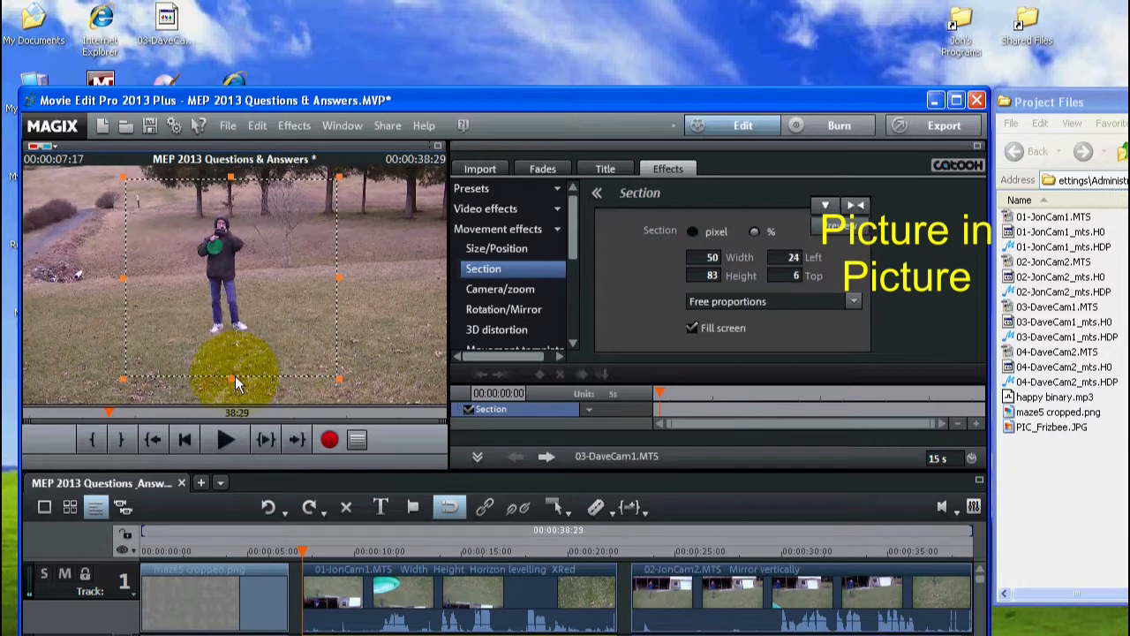
pyautogui.moveTo(228, 377)
pyautogui.mouseDown()
pyautogui.moveTo(222, 303)
pyautogui.moveTo(236, 354)
pyautogui.mouseUp()
pyautogui.click(219, 437)
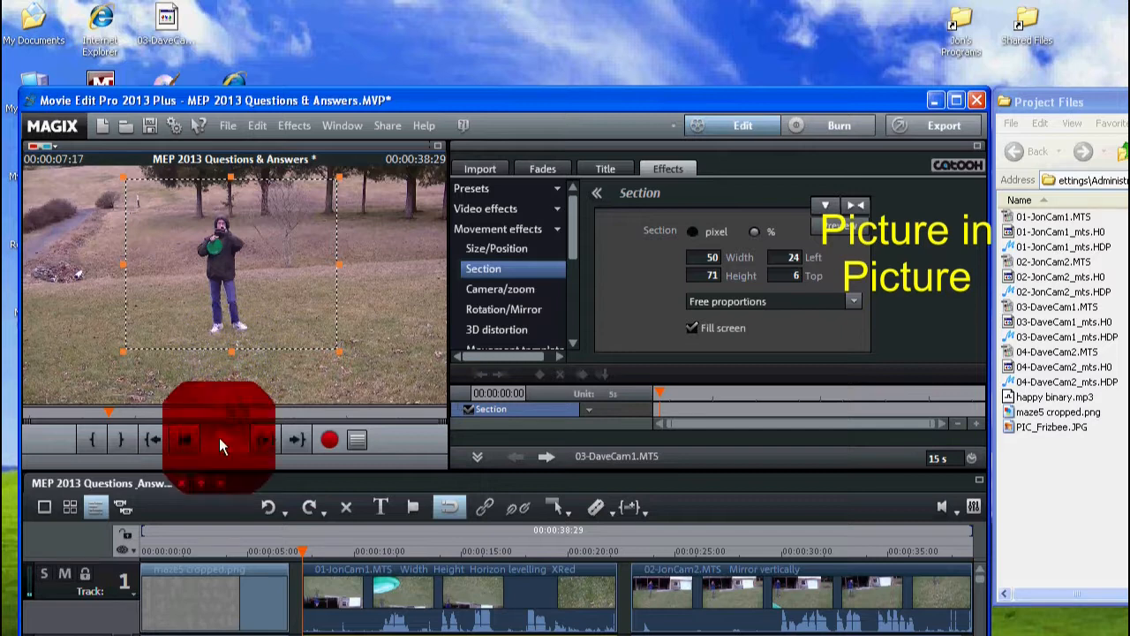
# - Scale the cropped 03-DaveCam1.MTS picture down to about 844 x 679 pixels with the Size/Position effect
pyautogui.click(496, 249)
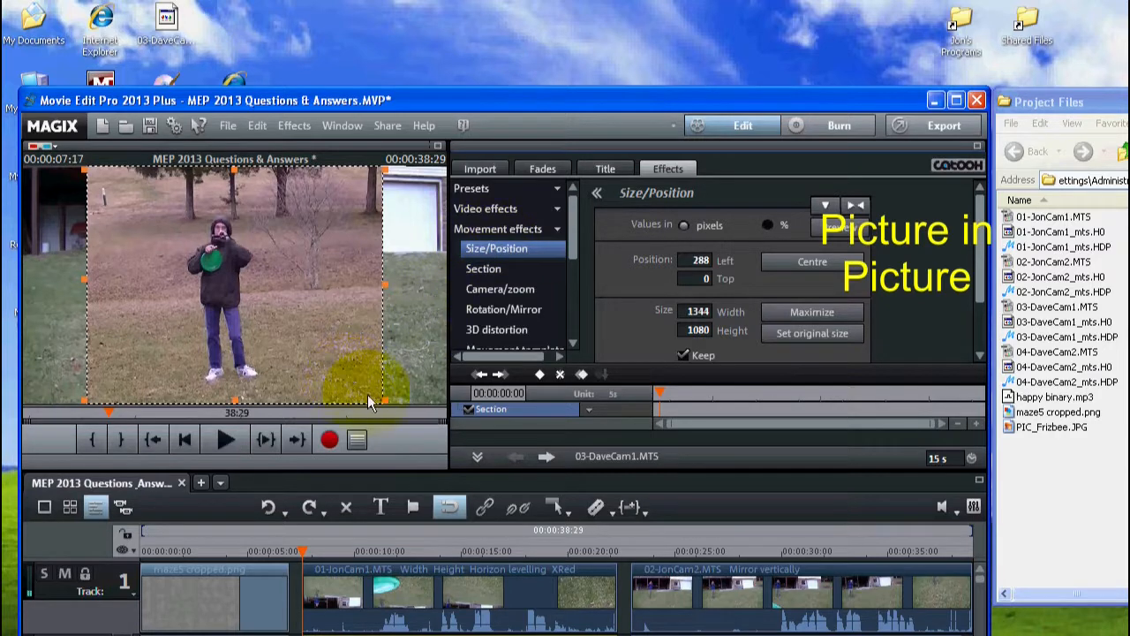
pyautogui.moveTo(385, 403); pyautogui.dragTo(273, 316)
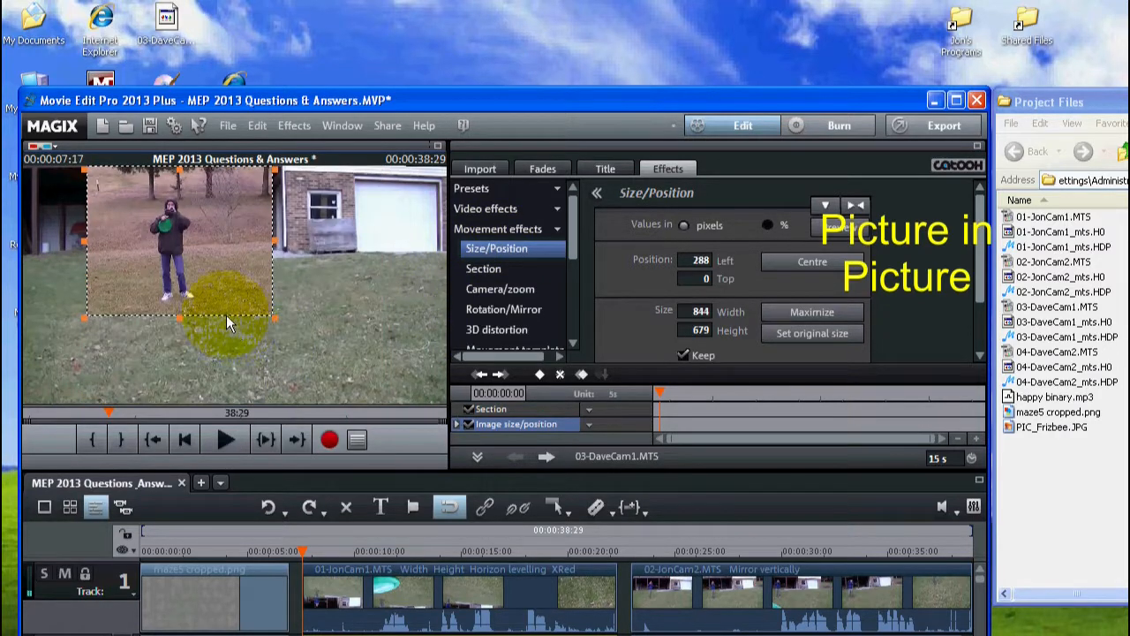
# - Move the 03-DaveCam1.MTS inset to the picture's lower-right corner, about 1060 pixels left and 384 top, and preview it
pyautogui.moveTo(206, 231); pyautogui.dragTo(373, 315)
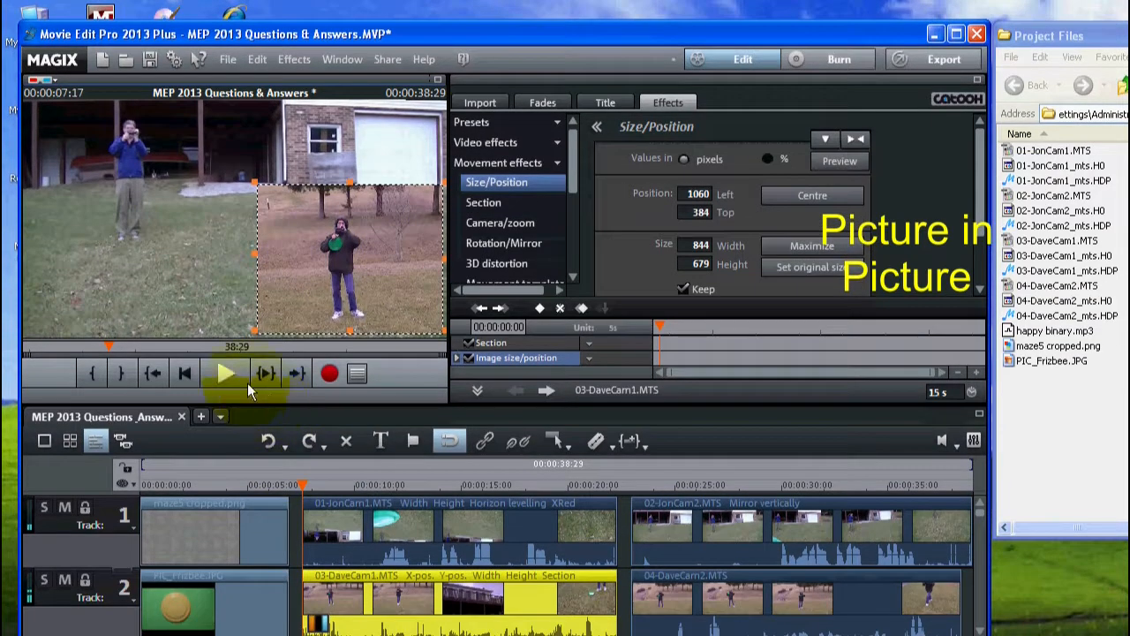
pyautogui.click(227, 371)
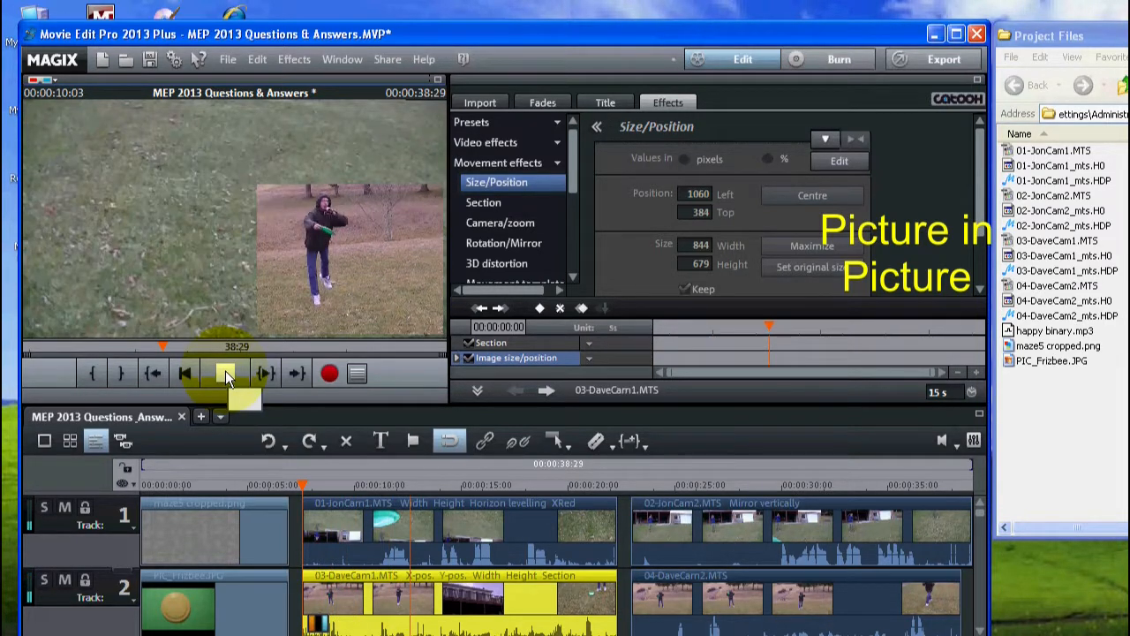
pyautogui.click(226, 373)
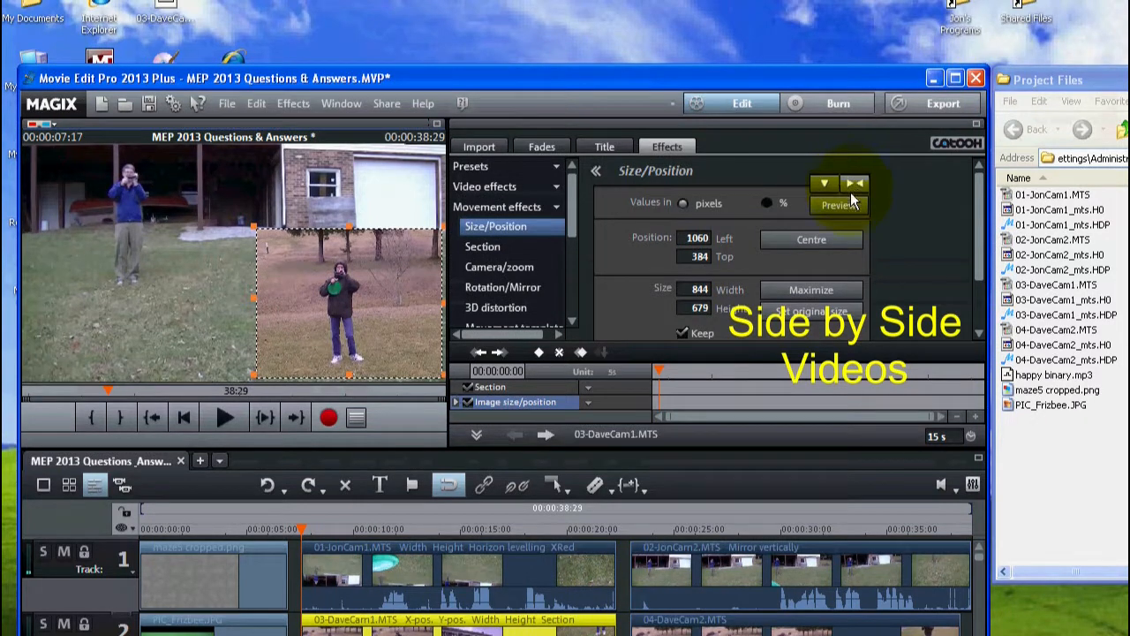
# - Reset both the Size/Position and Section effects of 03-DaveCam1.MTS
pyautogui.click(855, 187)
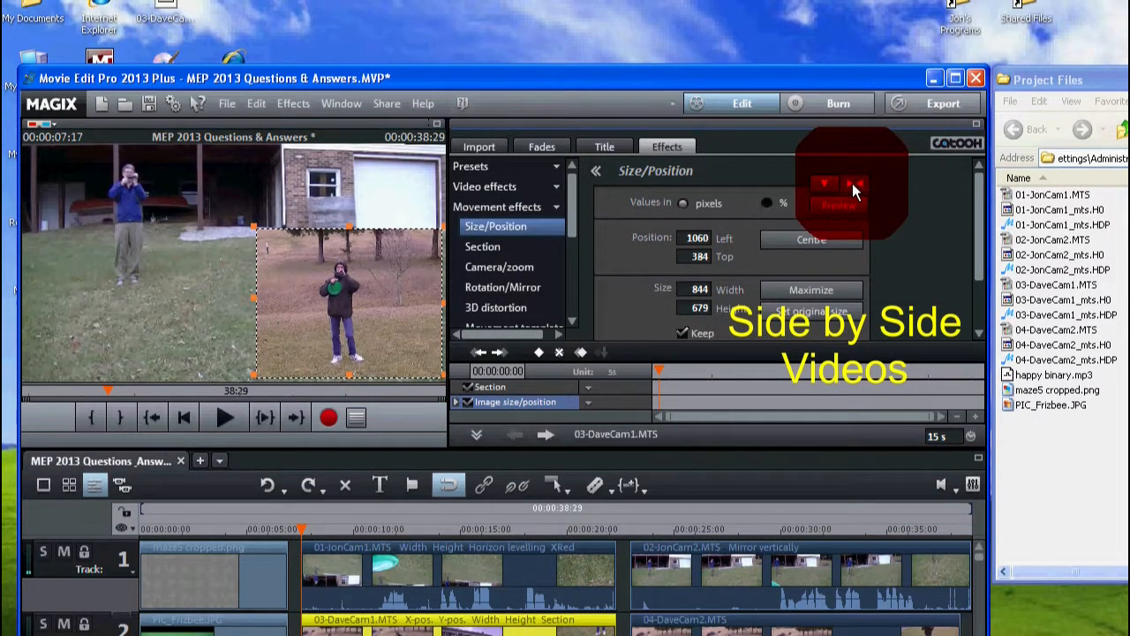
pyautogui.click(503, 251)
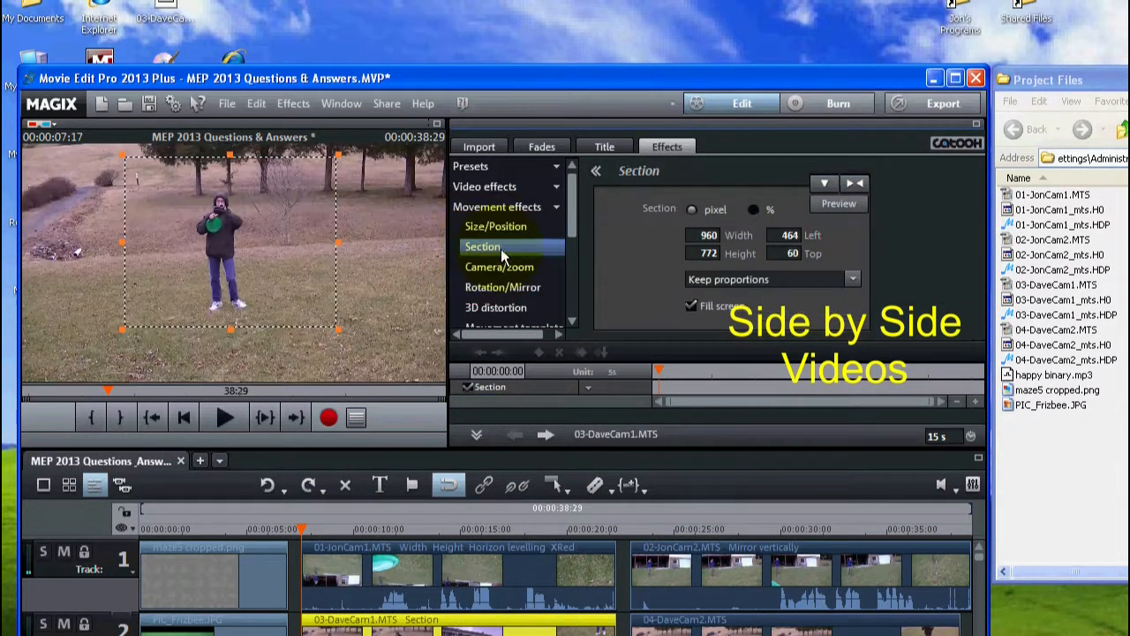
pyautogui.click(847, 183)
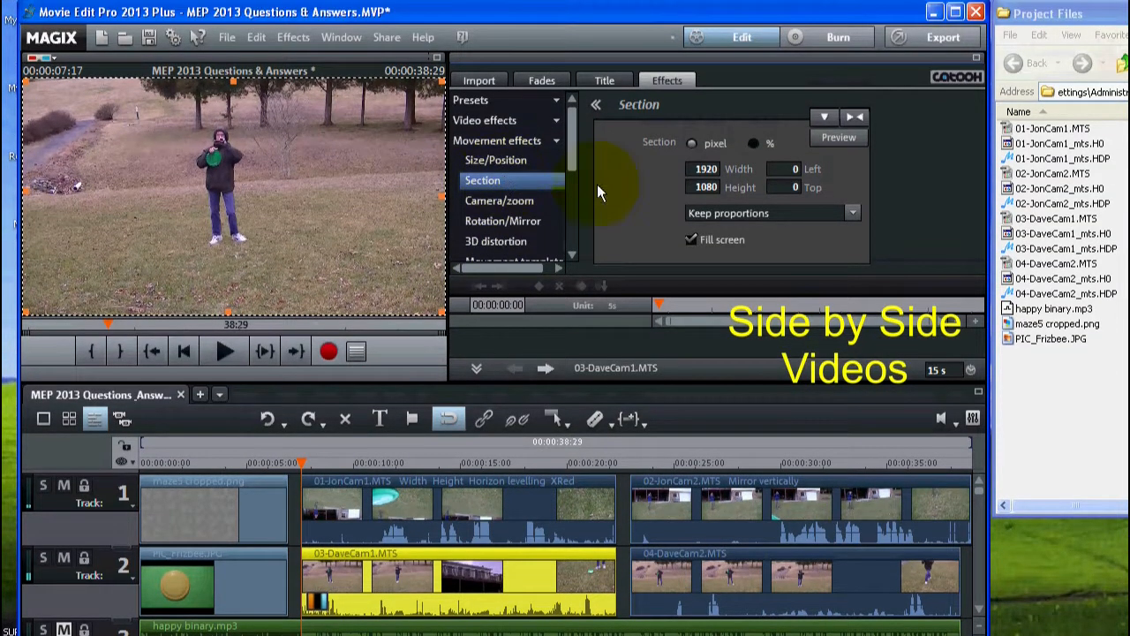
# - Crop 03-DaveCam1.MTS with free proportions to a section 50 % wide with a left offset of 25 %
pyautogui.click(853, 213)
pyautogui.click(781, 267)
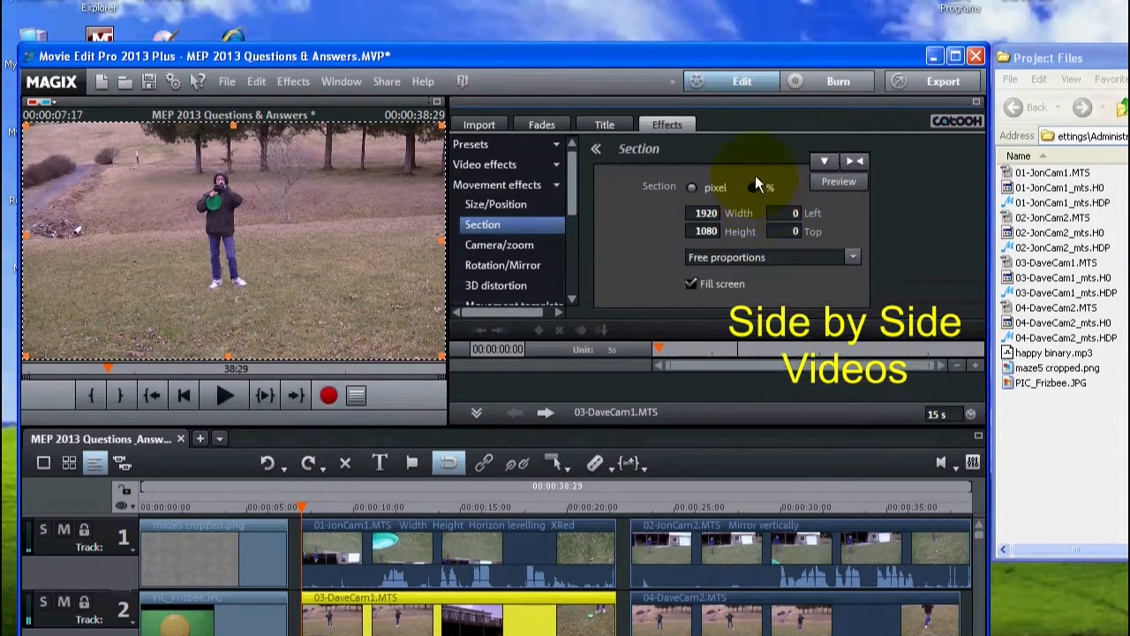
pyautogui.click(754, 187)
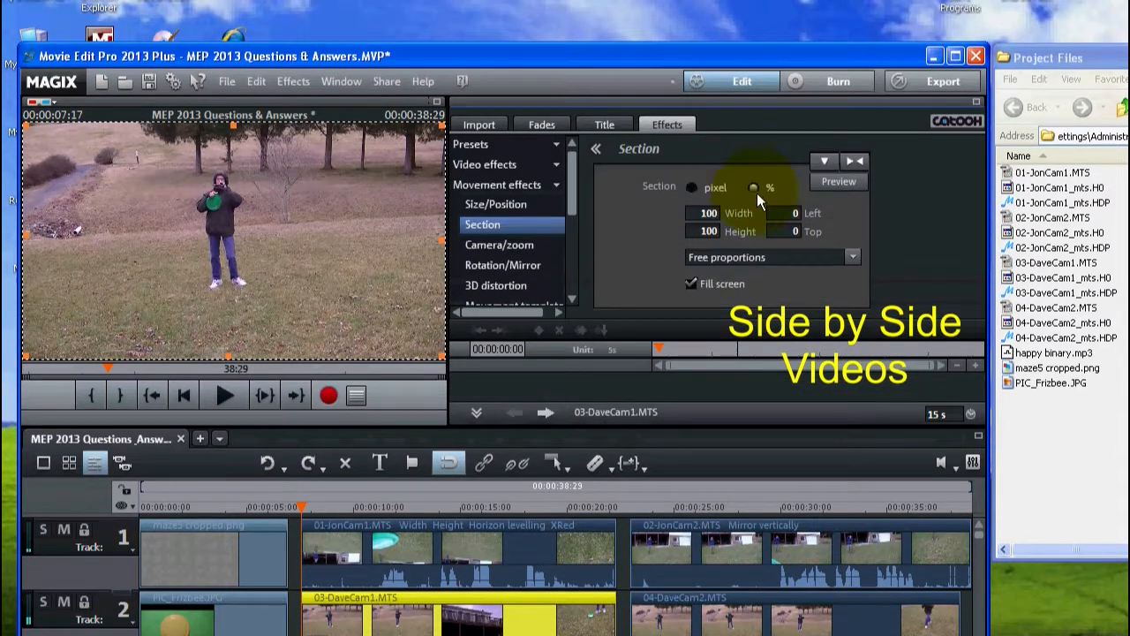
pyautogui.doubleClick(707, 212)
pyautogui.write('50')
pyautogui.press('Tab')
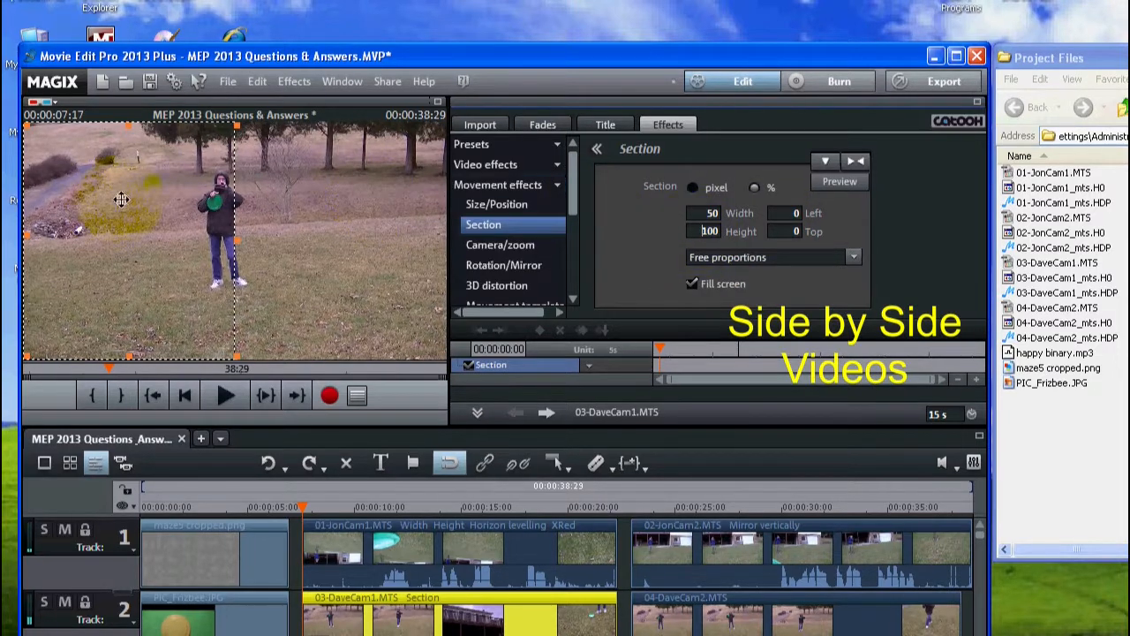
pyautogui.click(797, 215)
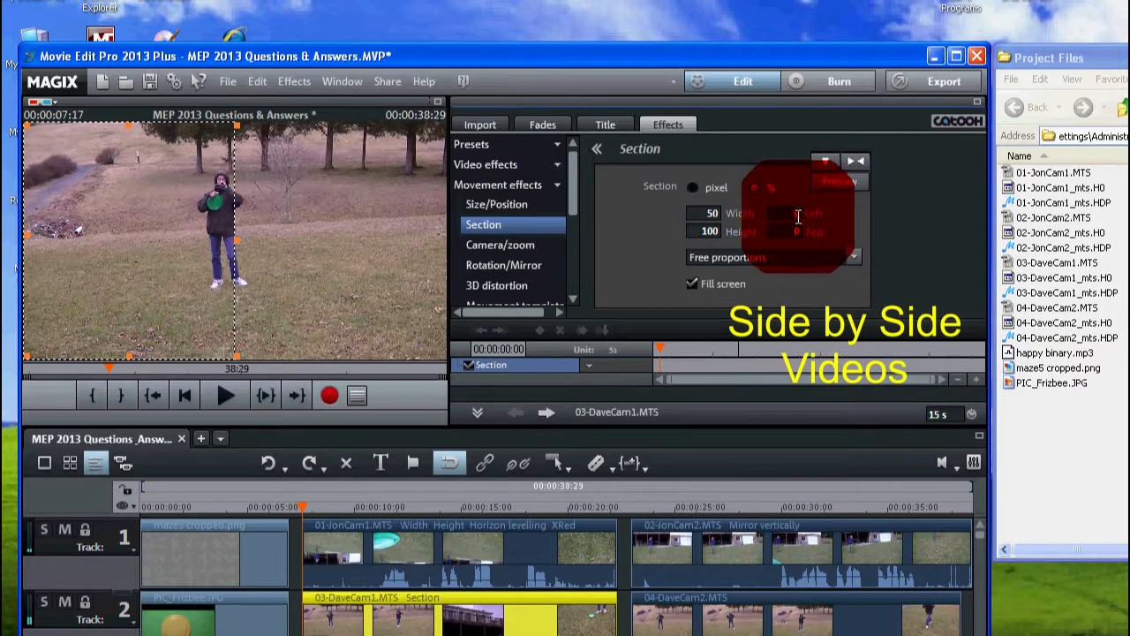
pyautogui.write('25')
pyautogui.click(779, 230)
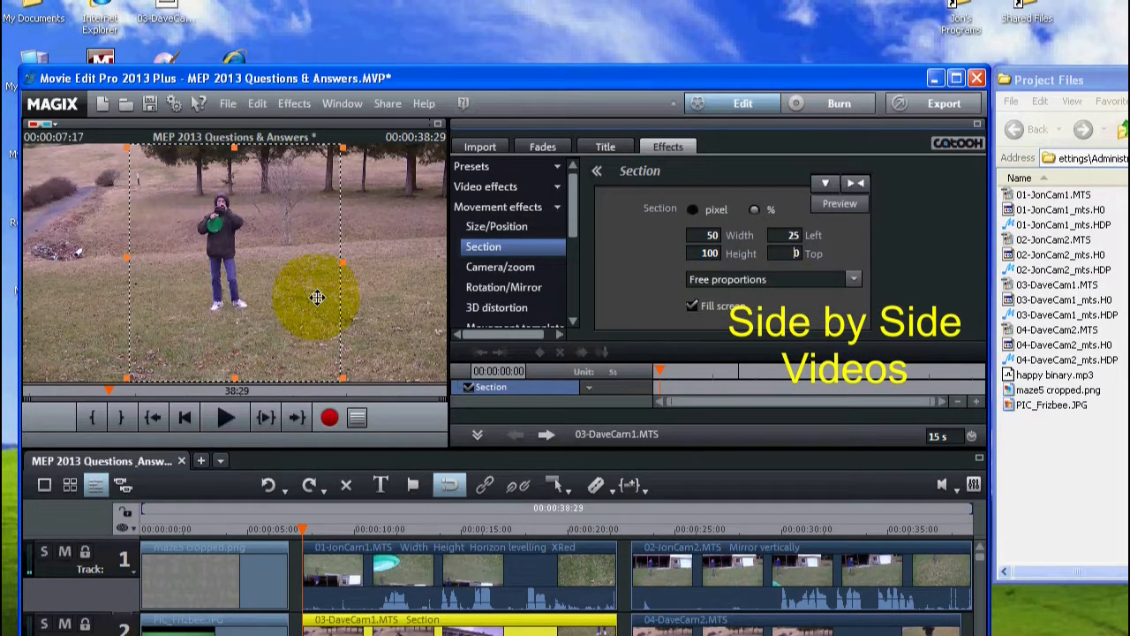
# - Place the cropped 03-DaveCam1.MTS on the right half of the picture with a left position of 50 %
pyautogui.click(490, 225)
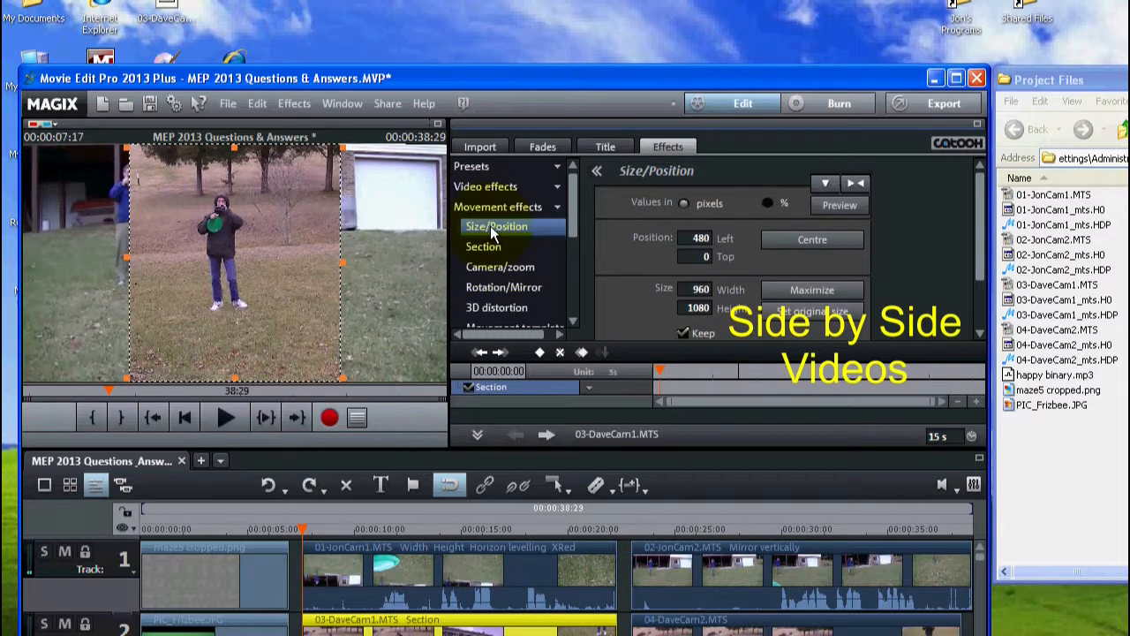
pyautogui.click(767, 205)
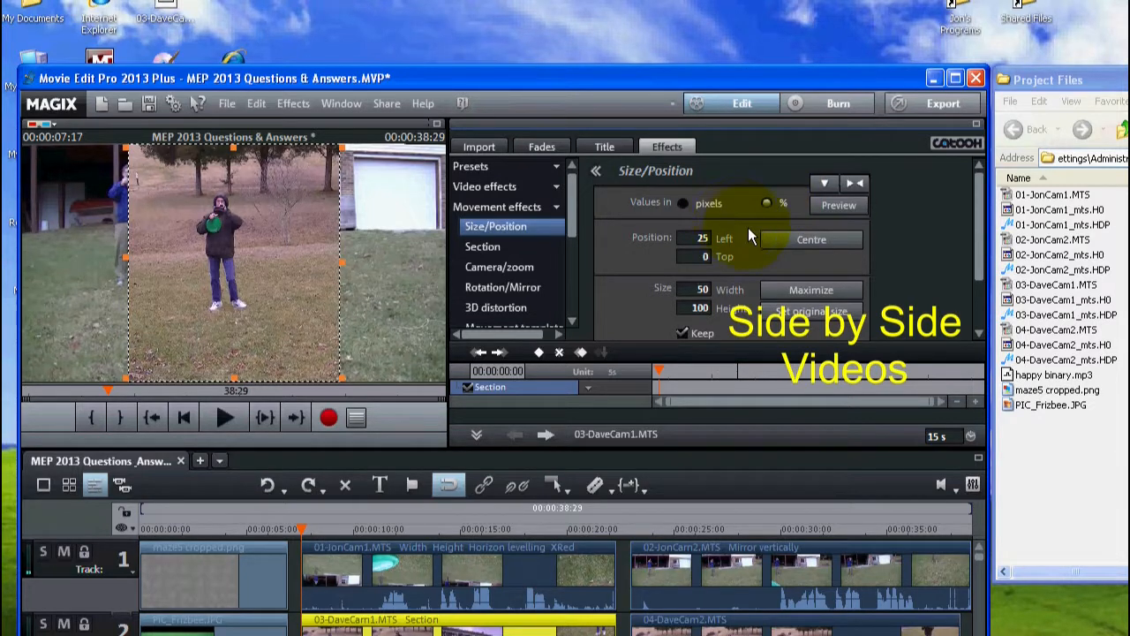
pyautogui.doubleClick(694, 237)
pyautogui.write('50')
pyautogui.press('Tab')
pyautogui.click(683, 257)
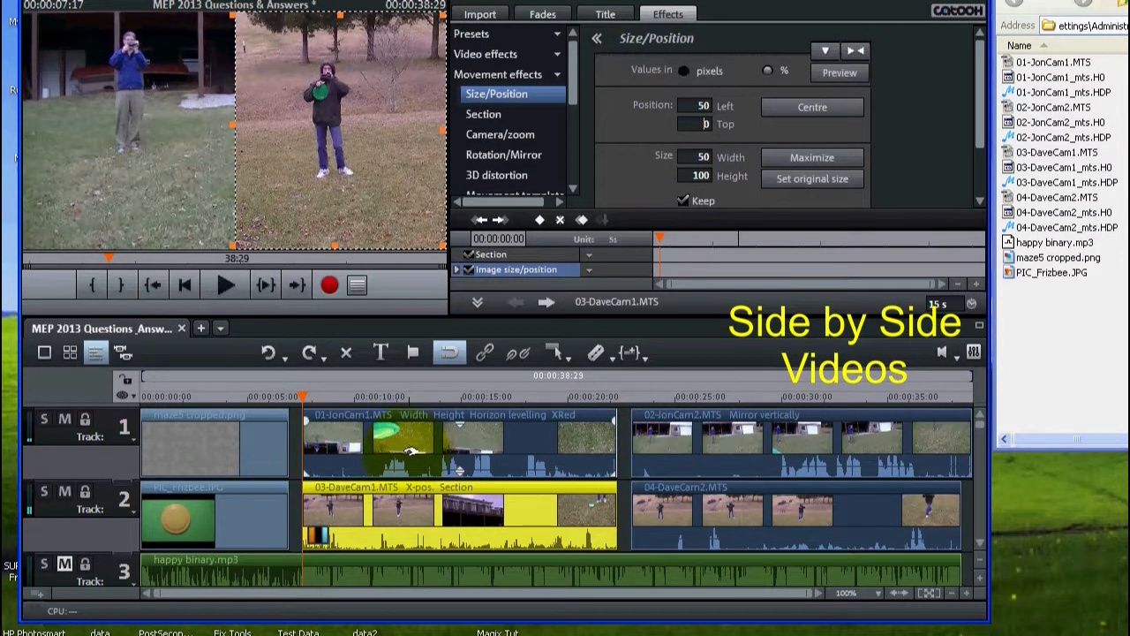
# - Mute track 2 and crop 01-JonCam1.MTS with free proportions to a section 50 % wide and 100 % high at 0 left and 0 top
pyautogui.click(384, 444)
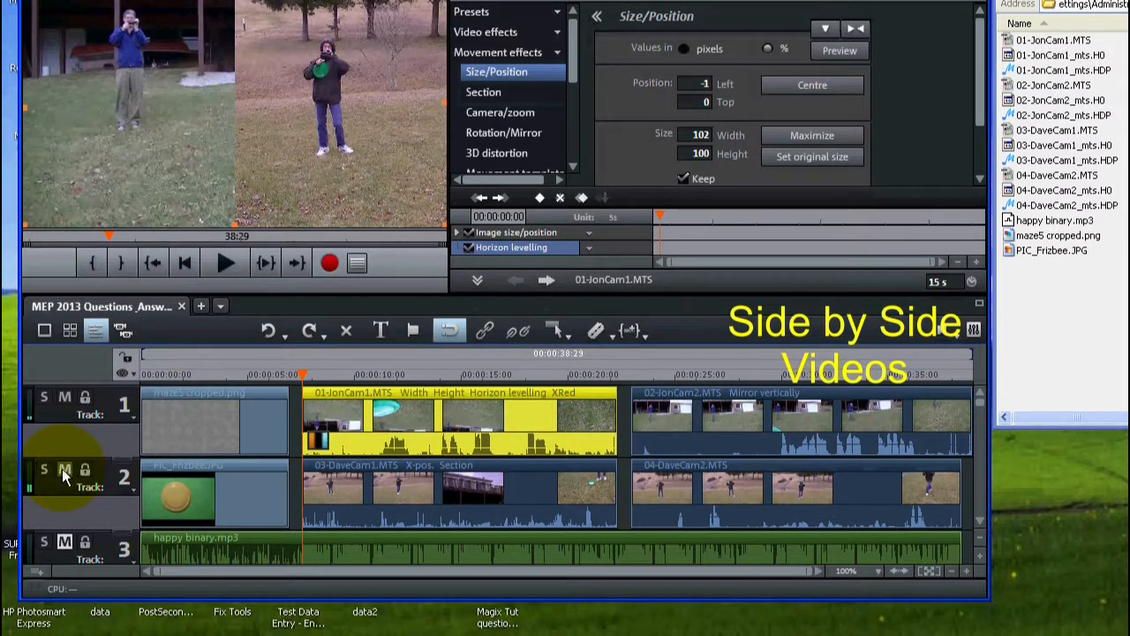
pyautogui.click(62, 490)
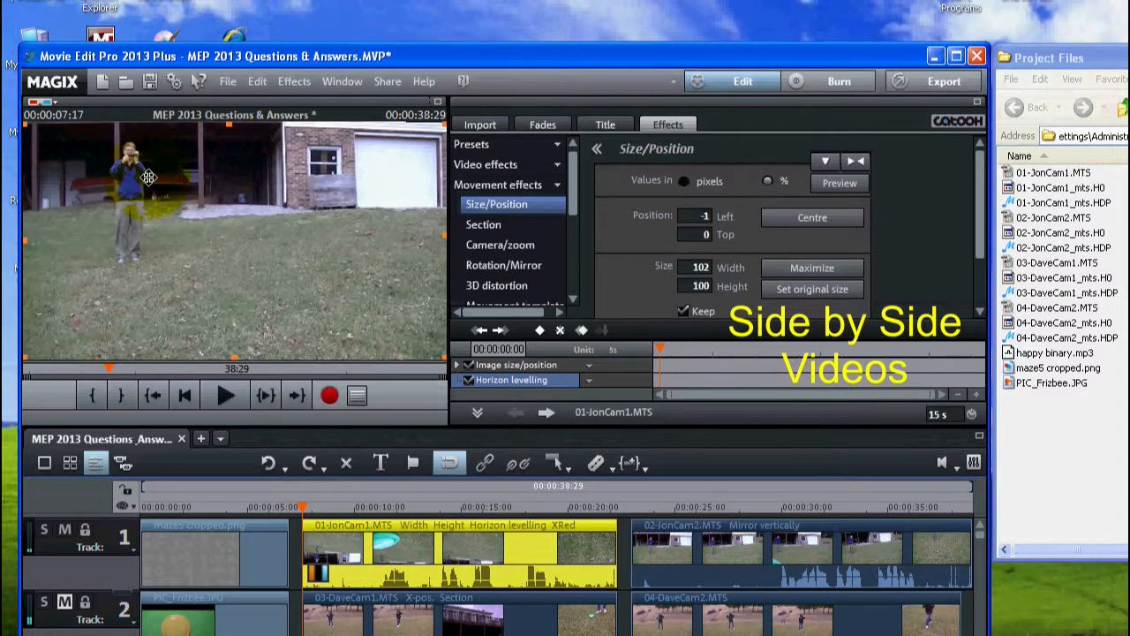
pyautogui.click(477, 226)
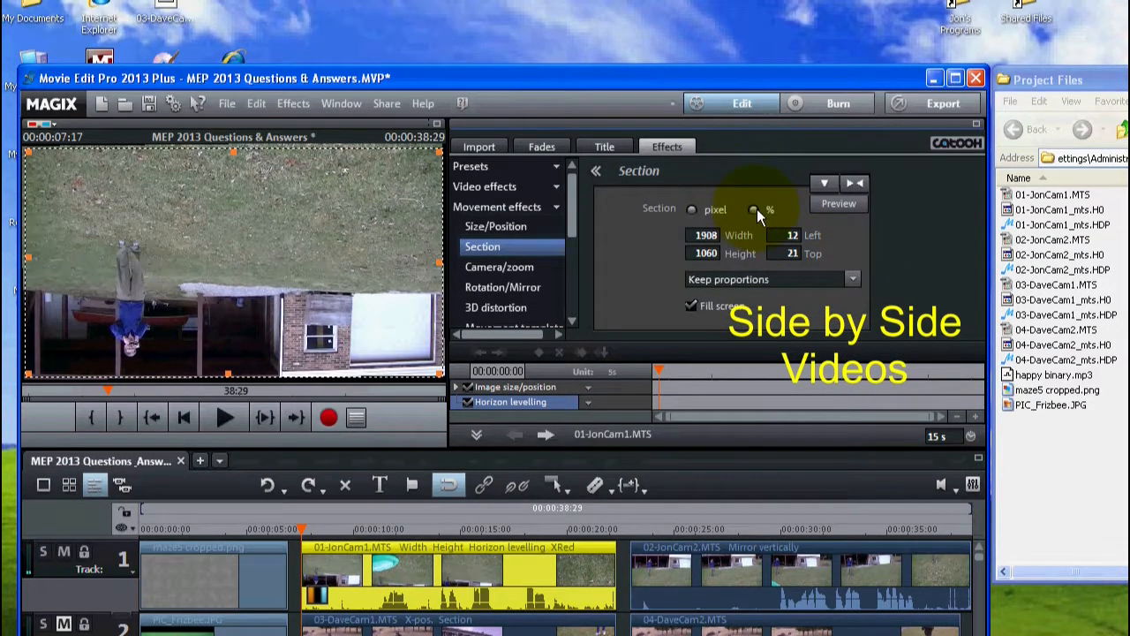
pyautogui.click(753, 187)
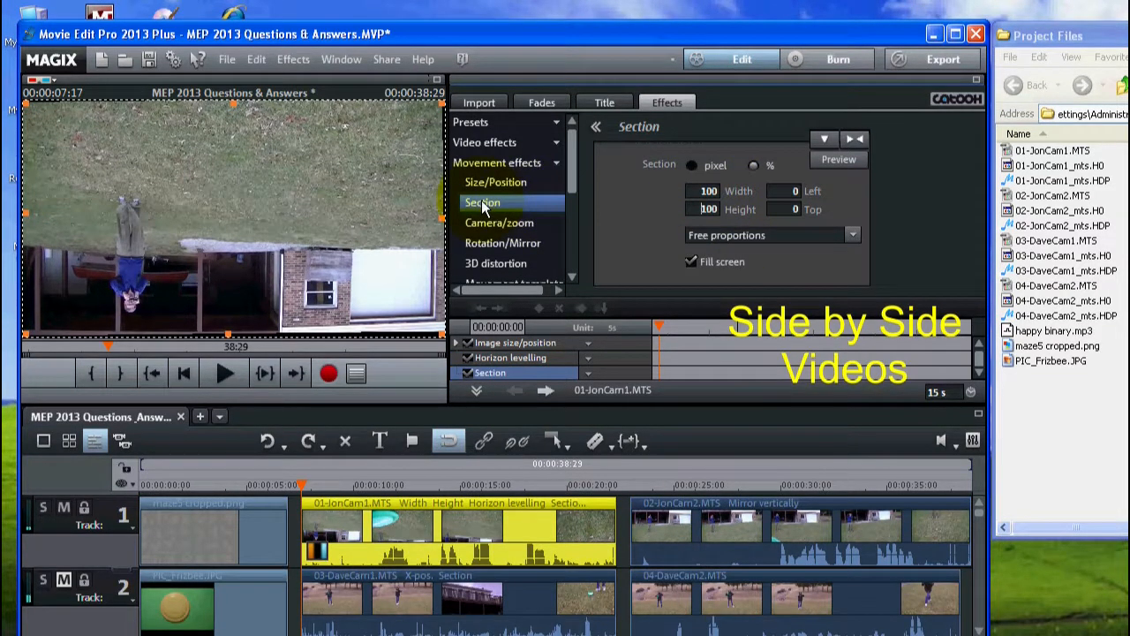
pyautogui.click(481, 250)
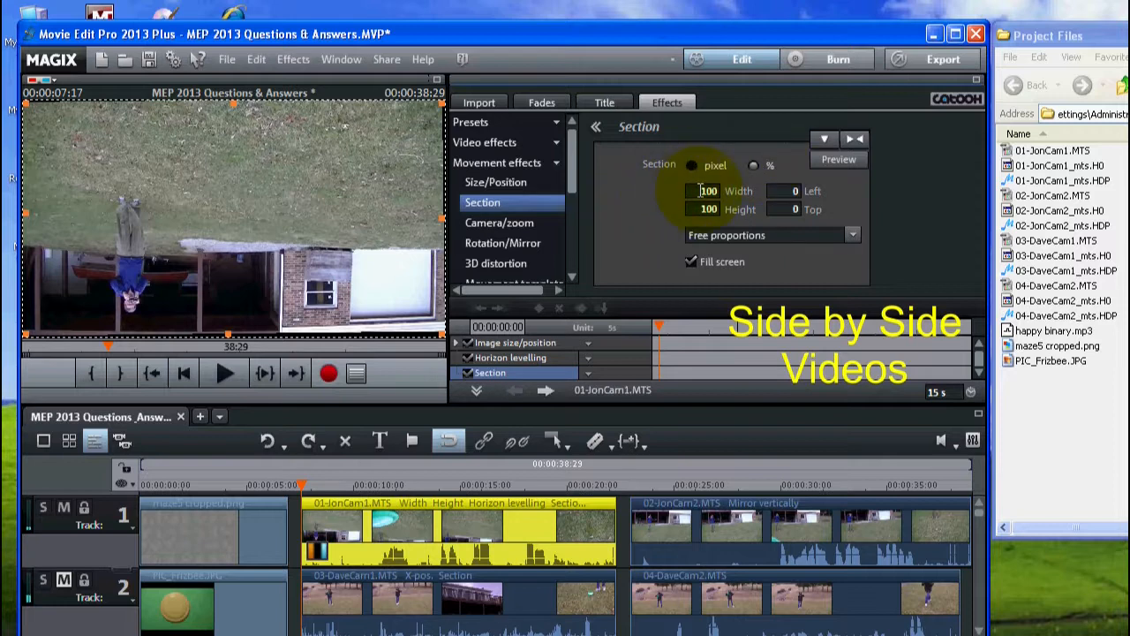
pyautogui.doubleClick(702, 191)
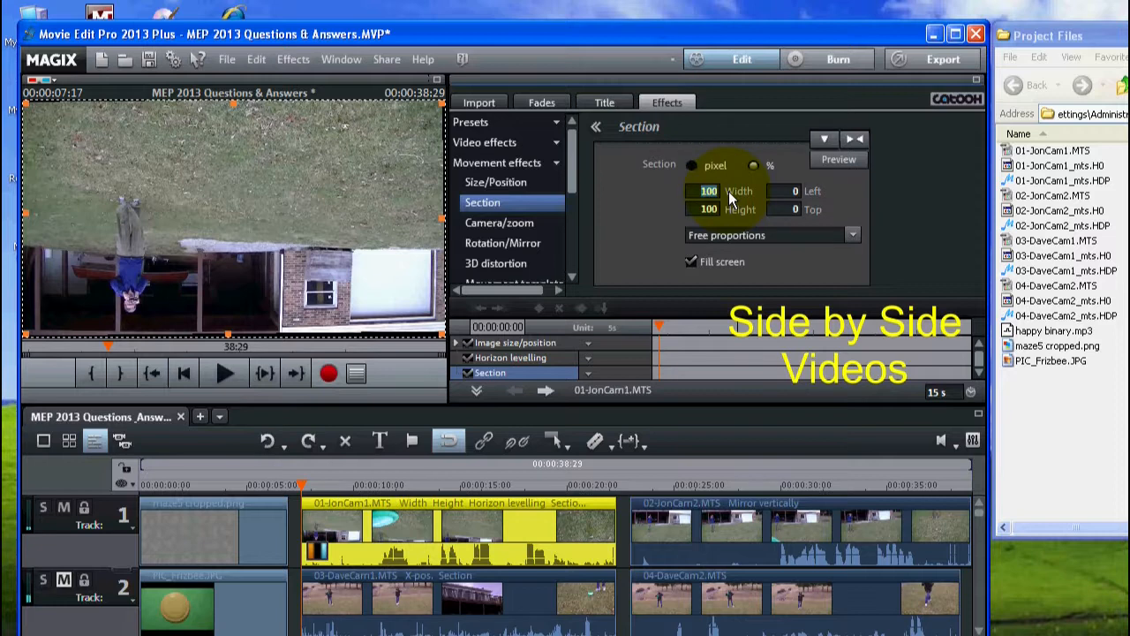
pyautogui.write('50')
pyautogui.press('Return')
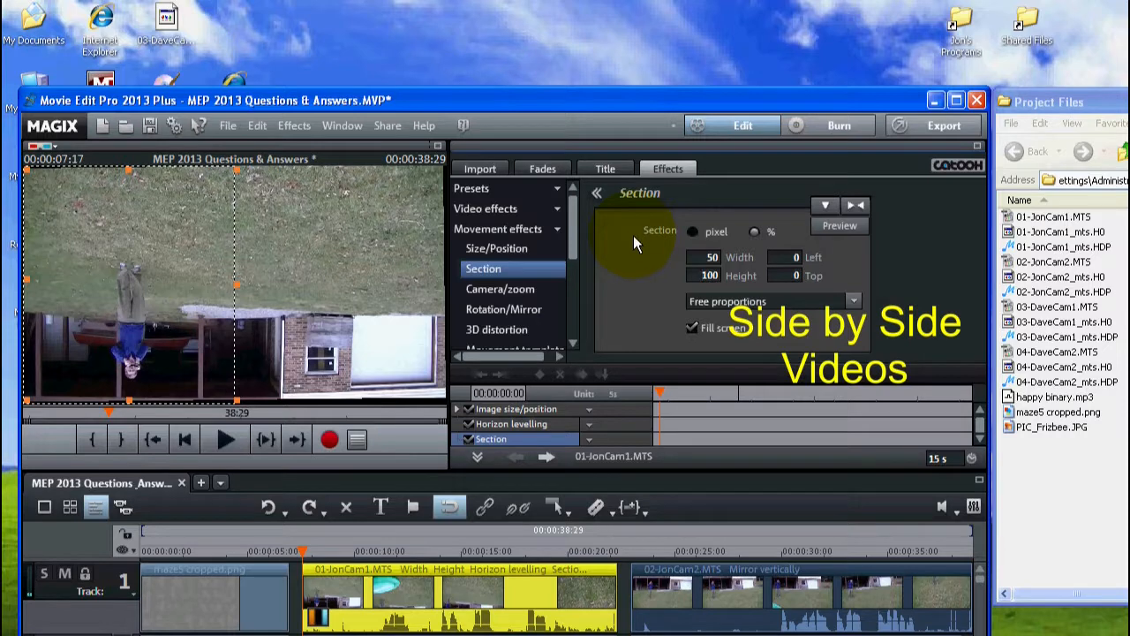
# - Move the cropped 01-JonCam1.MTS to the left half of the picture and set its position to 0 left and 0 top
pyautogui.click(486, 251)
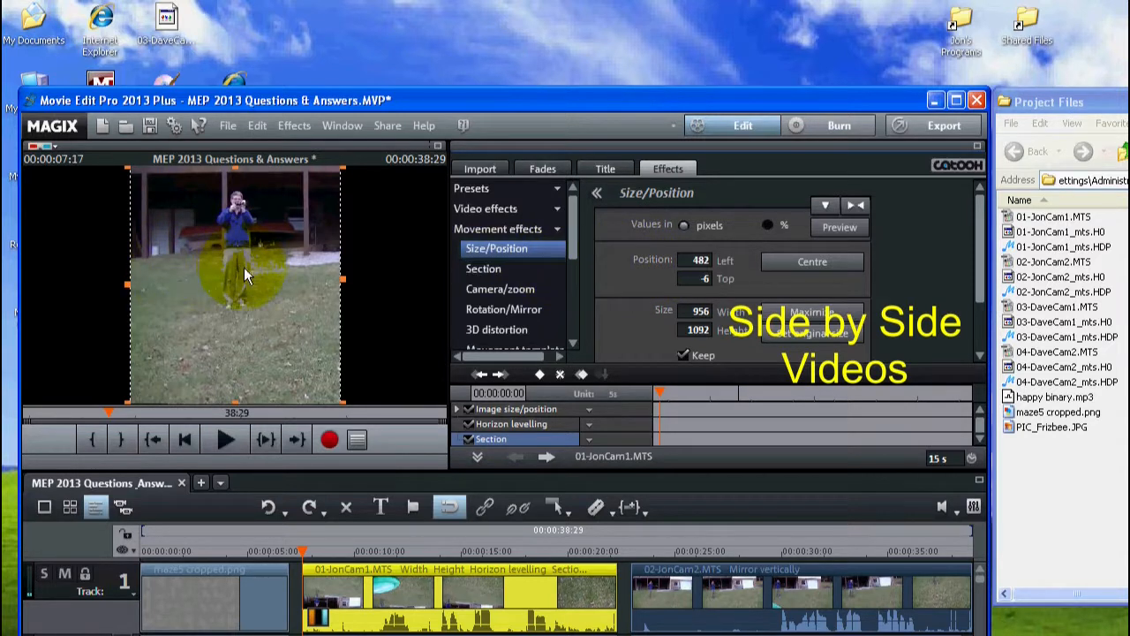
pyautogui.moveTo(245, 267); pyautogui.dragTo(137, 267)
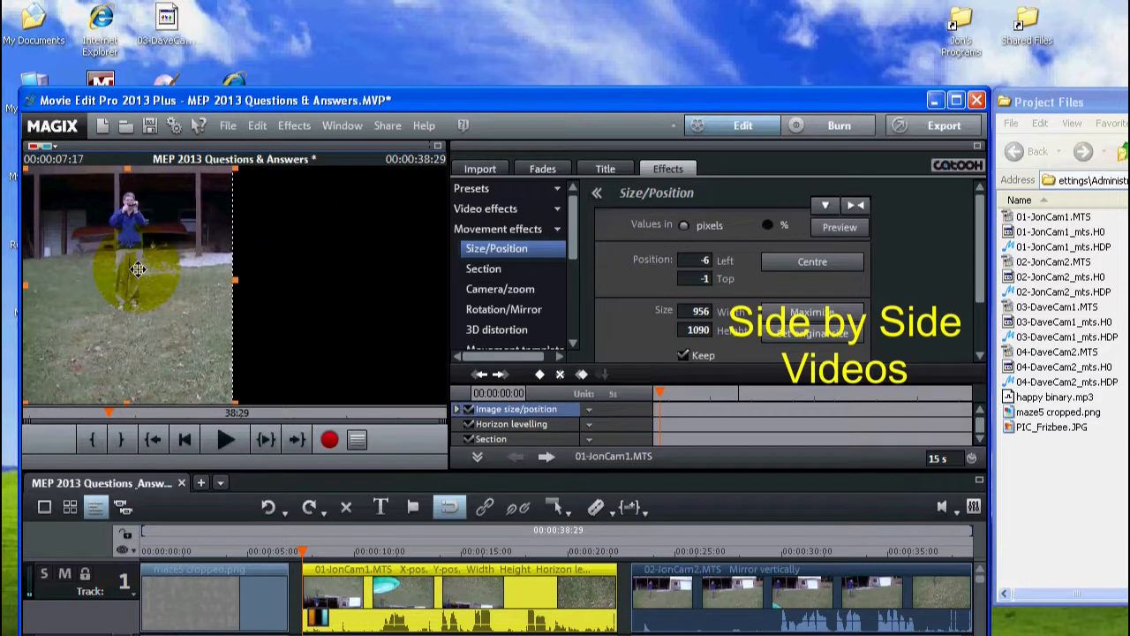
pyautogui.click(703, 258)
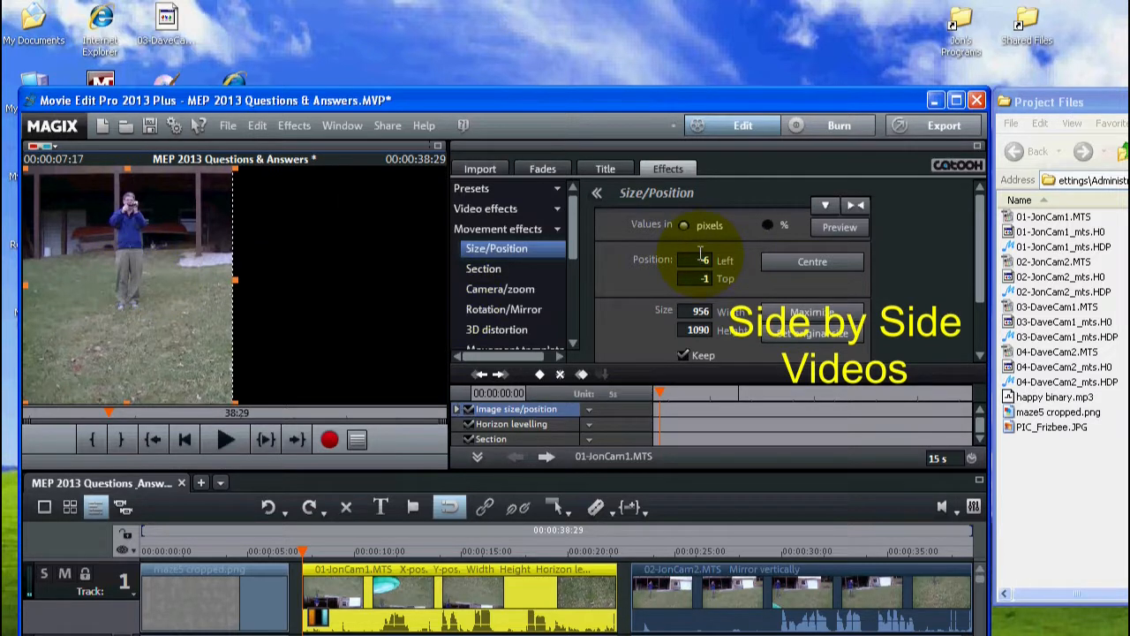
pyautogui.moveTo(703, 258); pyautogui.dragTo(763, 275)
pyautogui.write('09')
pyautogui.write('0')
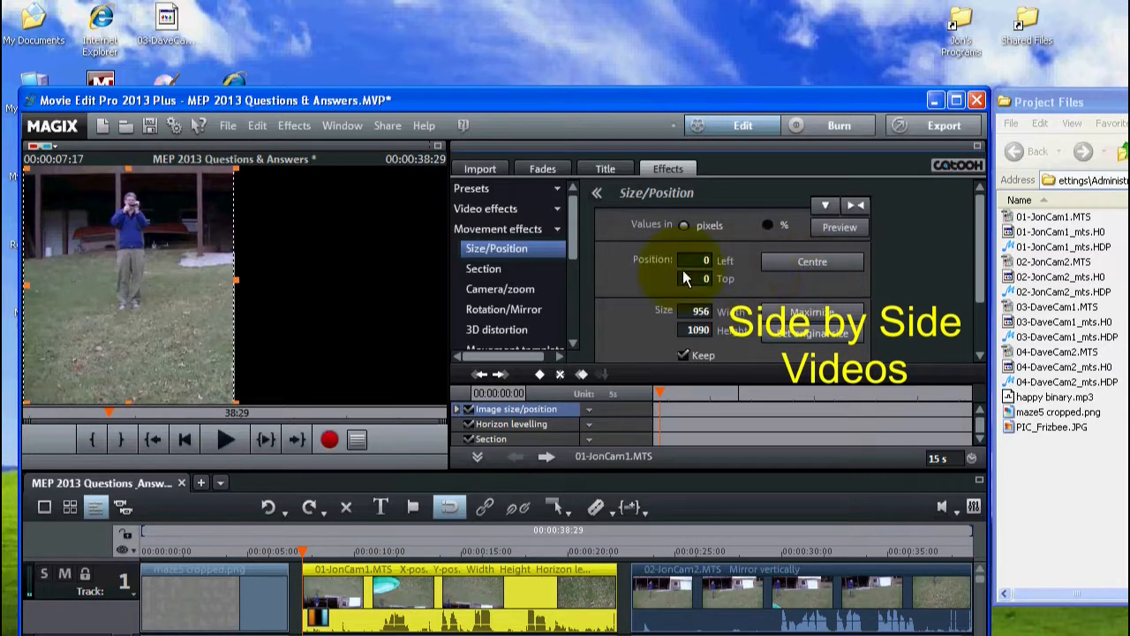
pyautogui.click(691, 275)
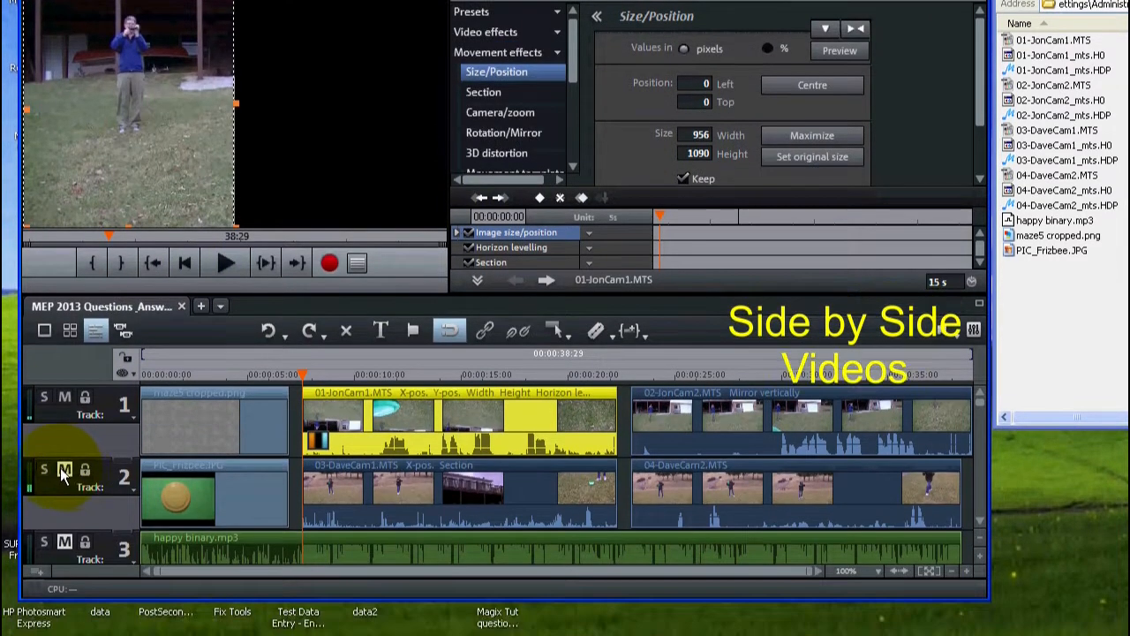
# - Unmute track 2 and preview the side-by-side videos from 00:00:07:17, then stop playback
pyautogui.click(61, 474)
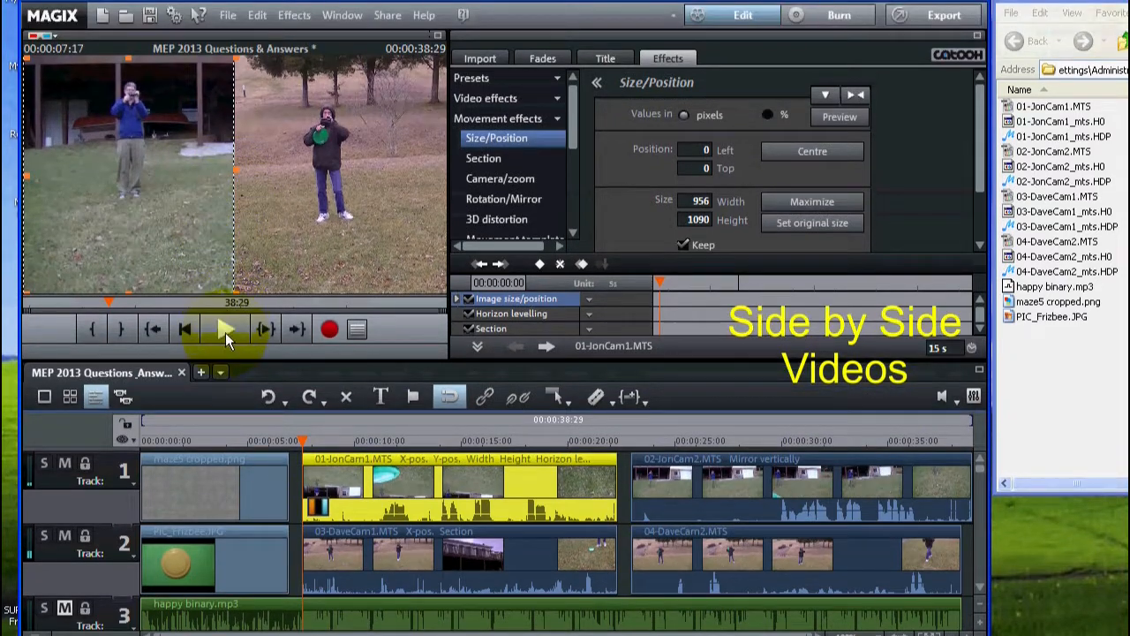
pyautogui.click(223, 307)
pyautogui.click(223, 328)
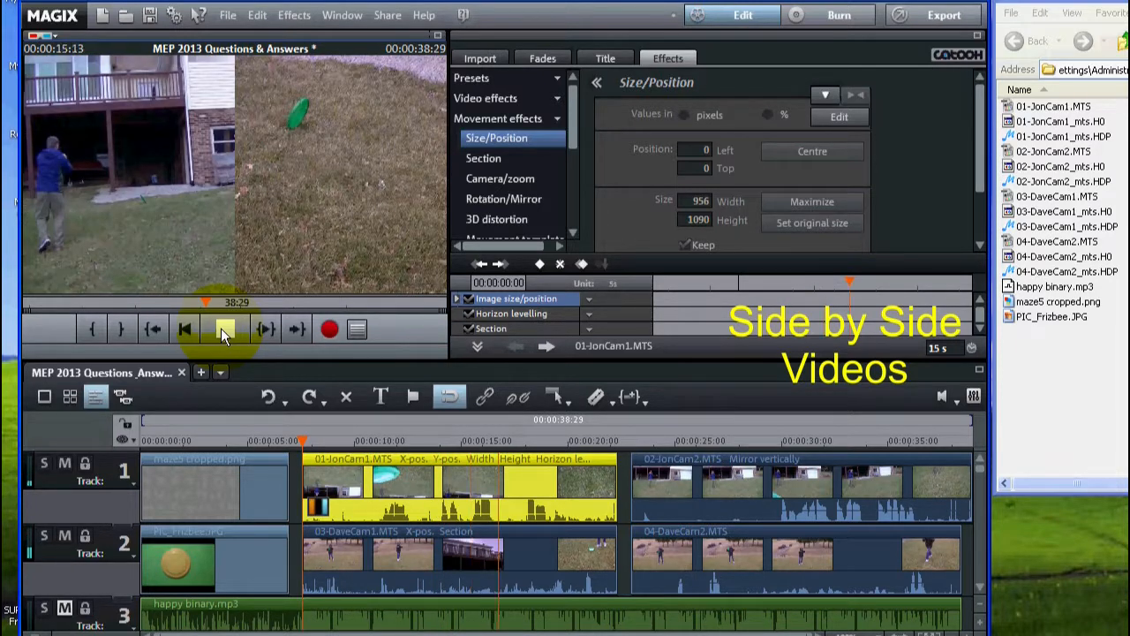
pyautogui.click(221, 327)
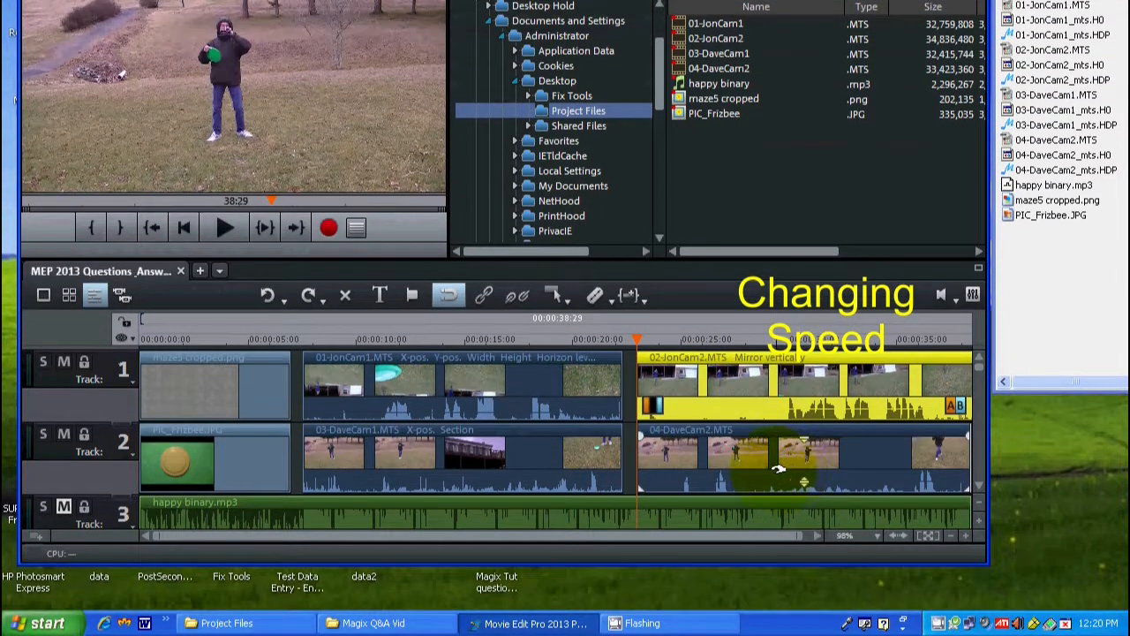
# - Delete 02-JonCam2.MTS from track 1 and move 04-DaveCam2.MTS up into its place
pyautogui.click(769, 461)
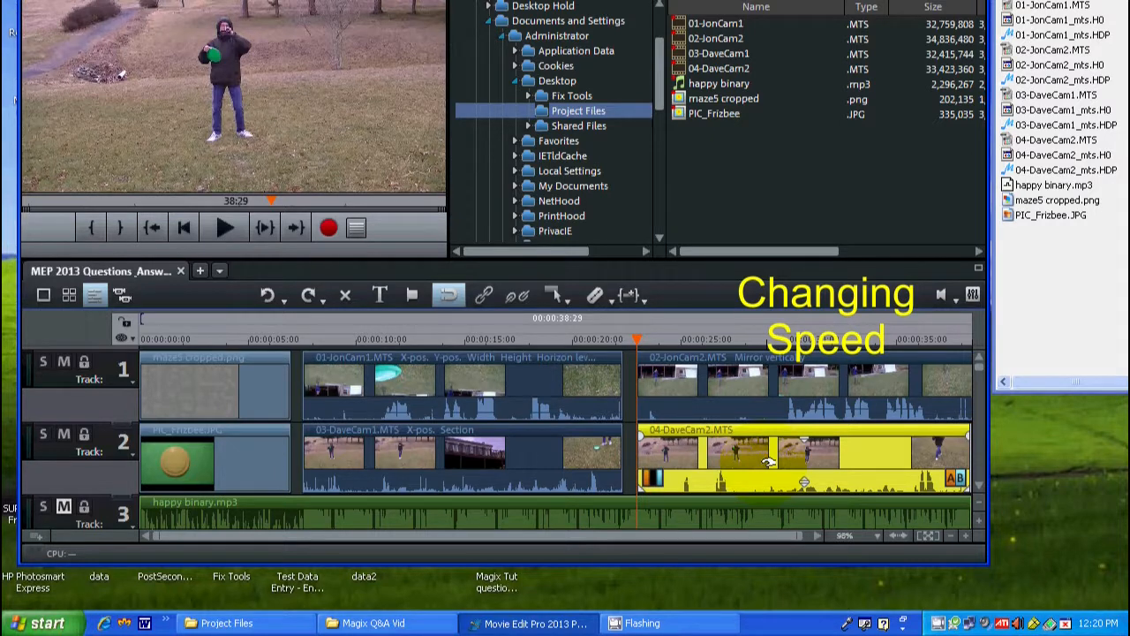
pyautogui.click(753, 378)
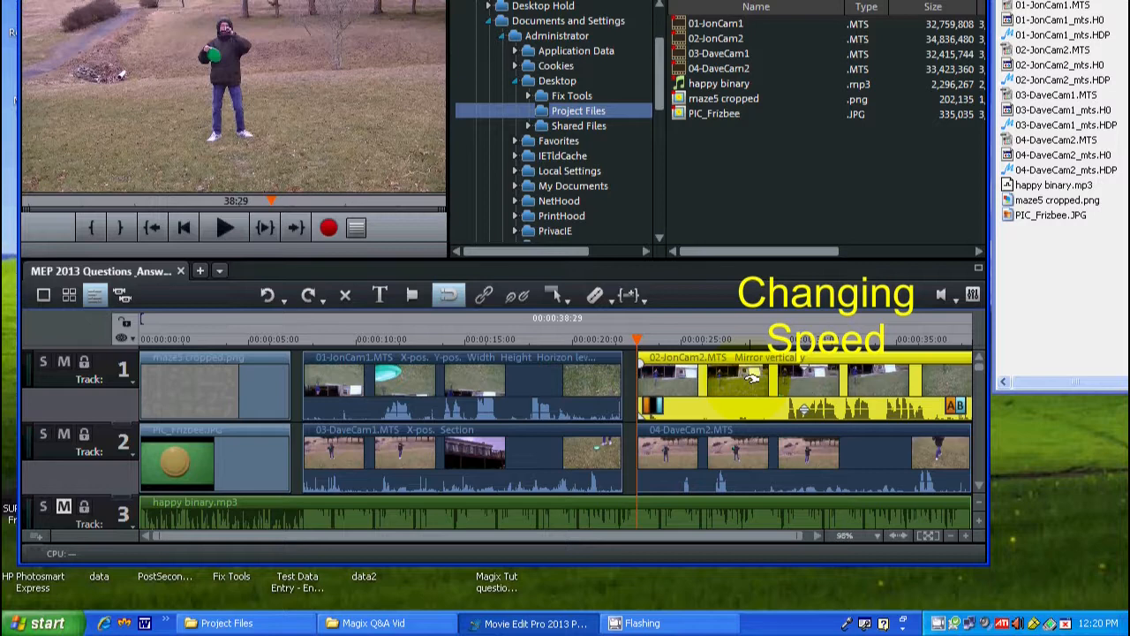
pyautogui.moveTo(766, 478); pyautogui.dragTo(759, 415)
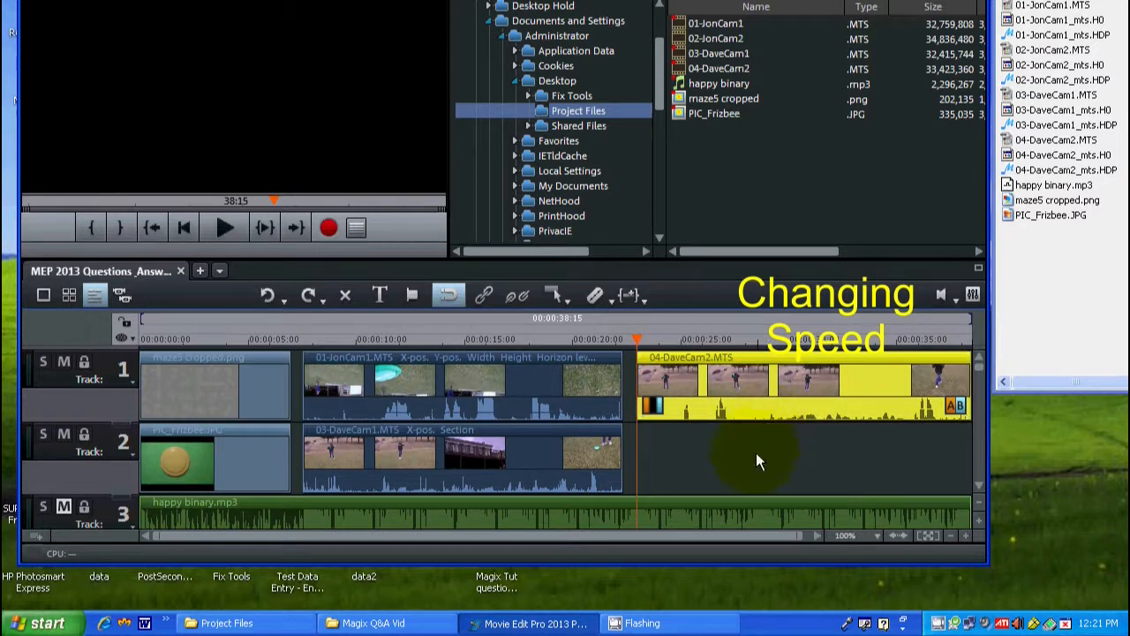
# - Play 04-DaveCam2.MTS on track 1 from its start through the frisbee wind-up, then stop playback
pyautogui.click(968, 535)
pyautogui.click(968, 535)
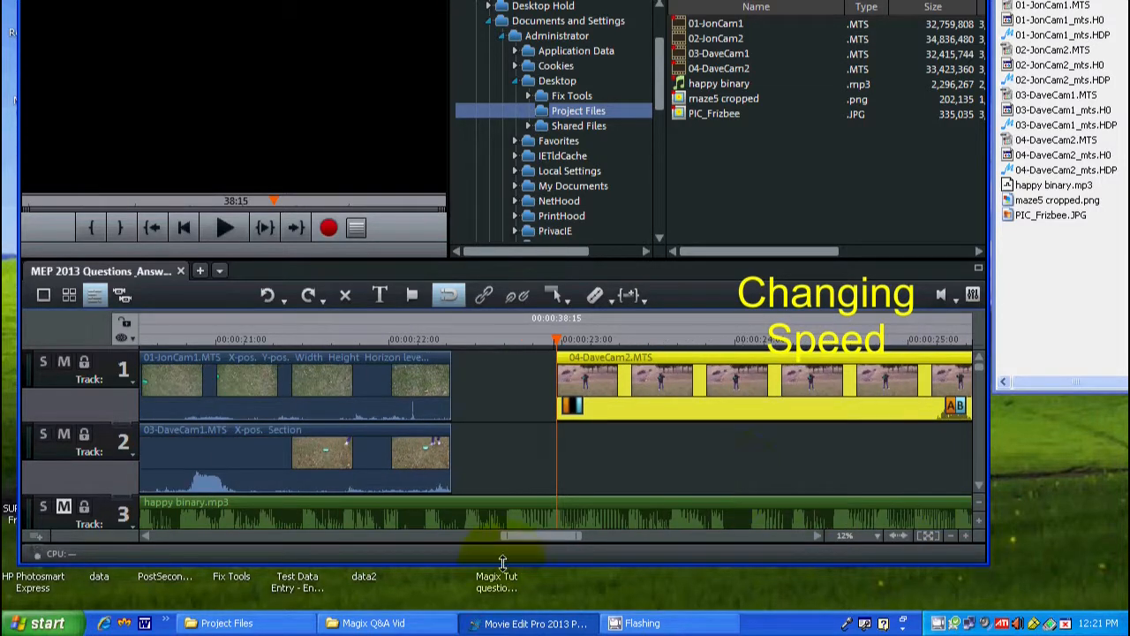
pyautogui.moveTo(534, 535); pyautogui.dragTo(570, 543)
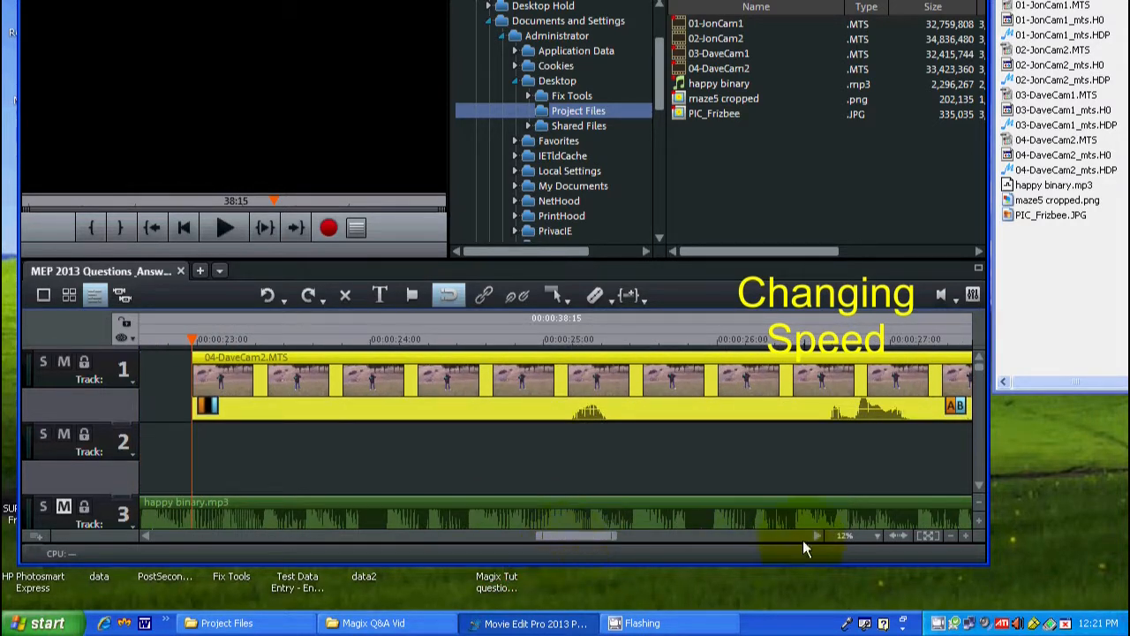
pyautogui.click(953, 535)
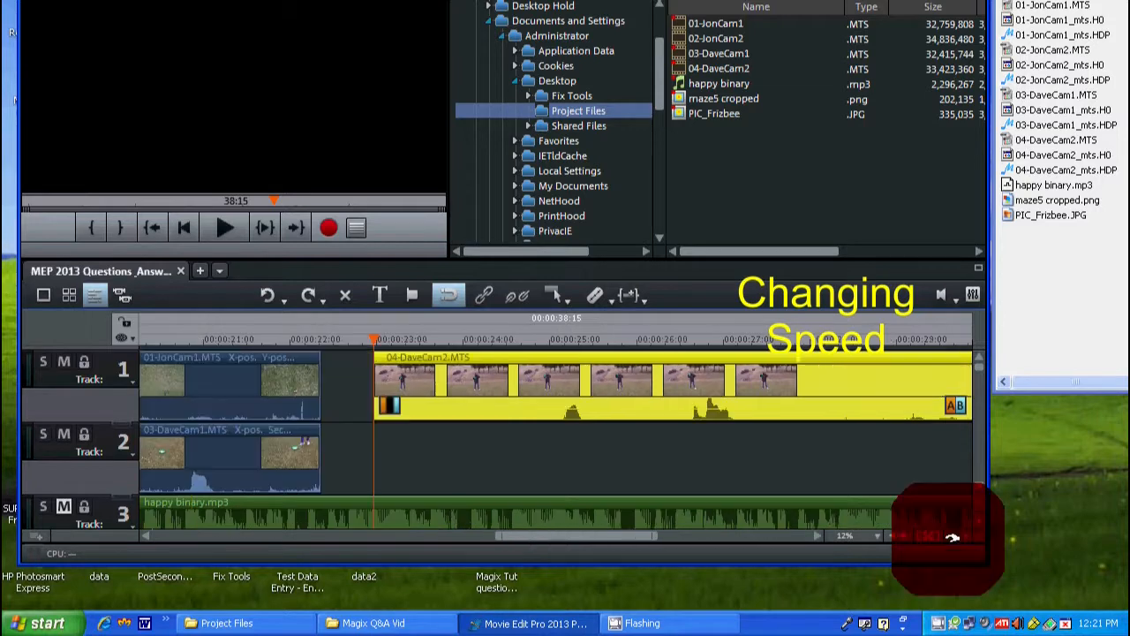
pyautogui.click(952, 536)
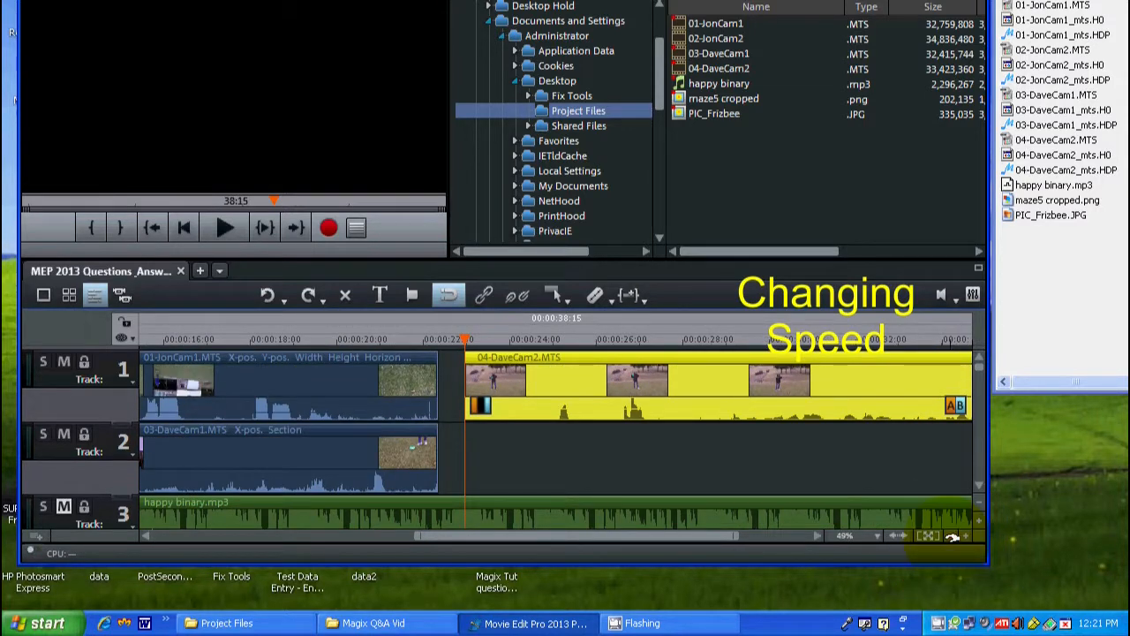
pyautogui.moveTo(662, 537); pyautogui.dragTo(724, 541)
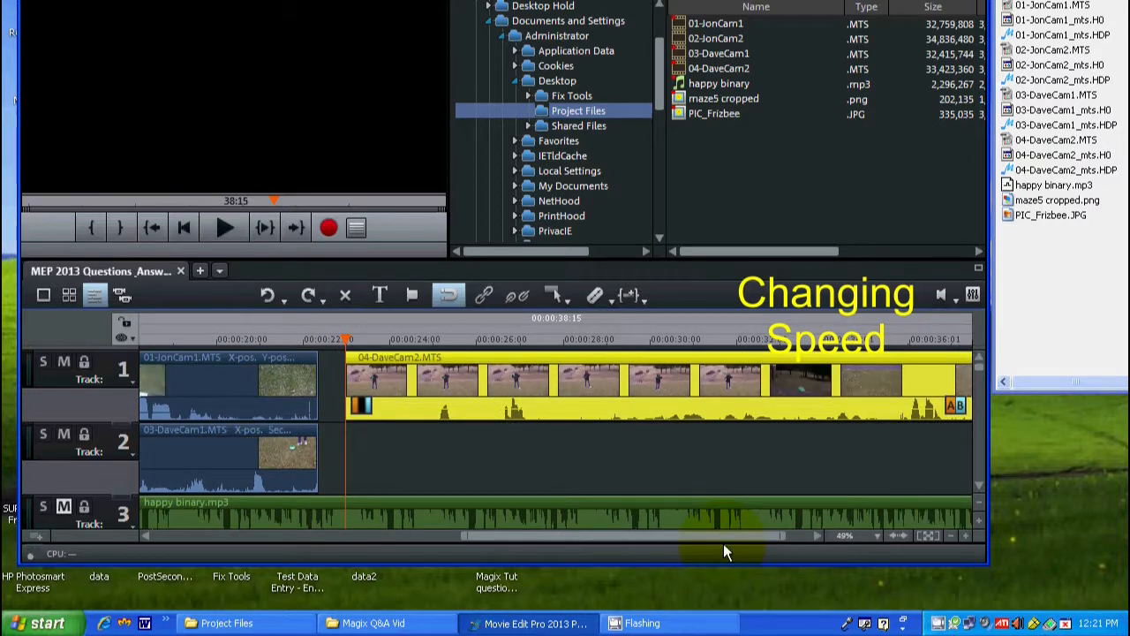
pyautogui.click(226, 230)
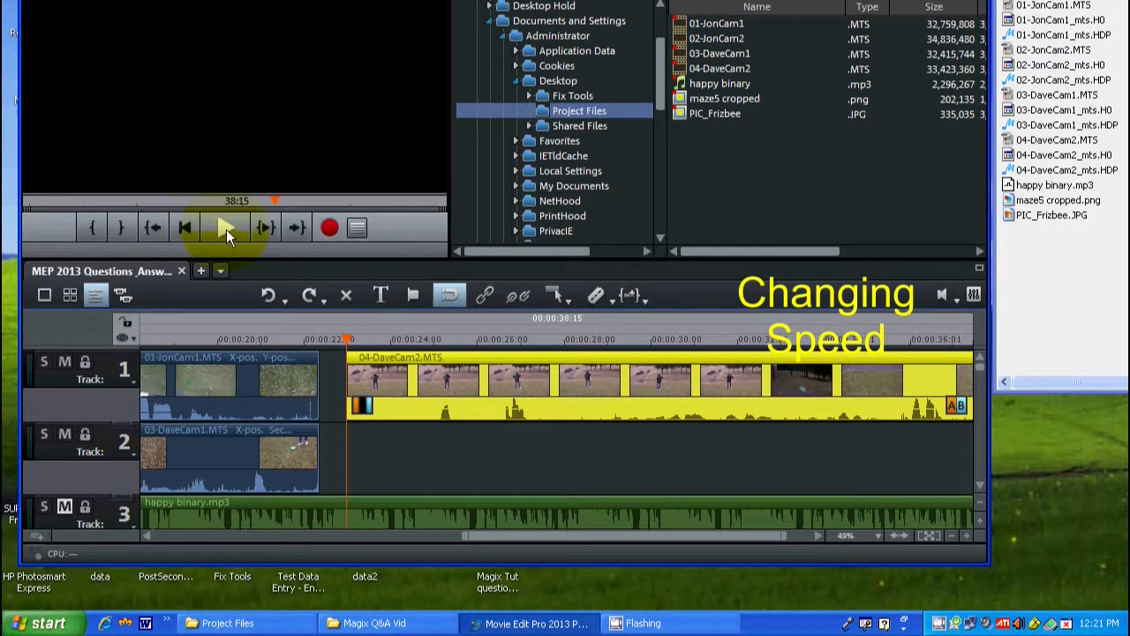
pyautogui.click(225, 227)
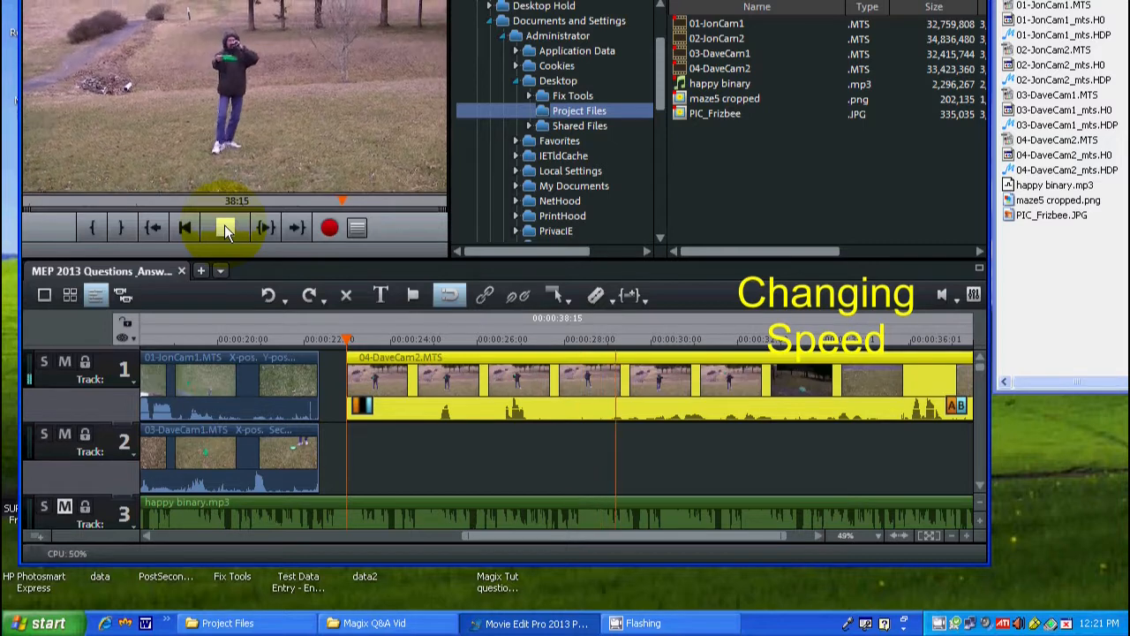
pyautogui.click(225, 226)
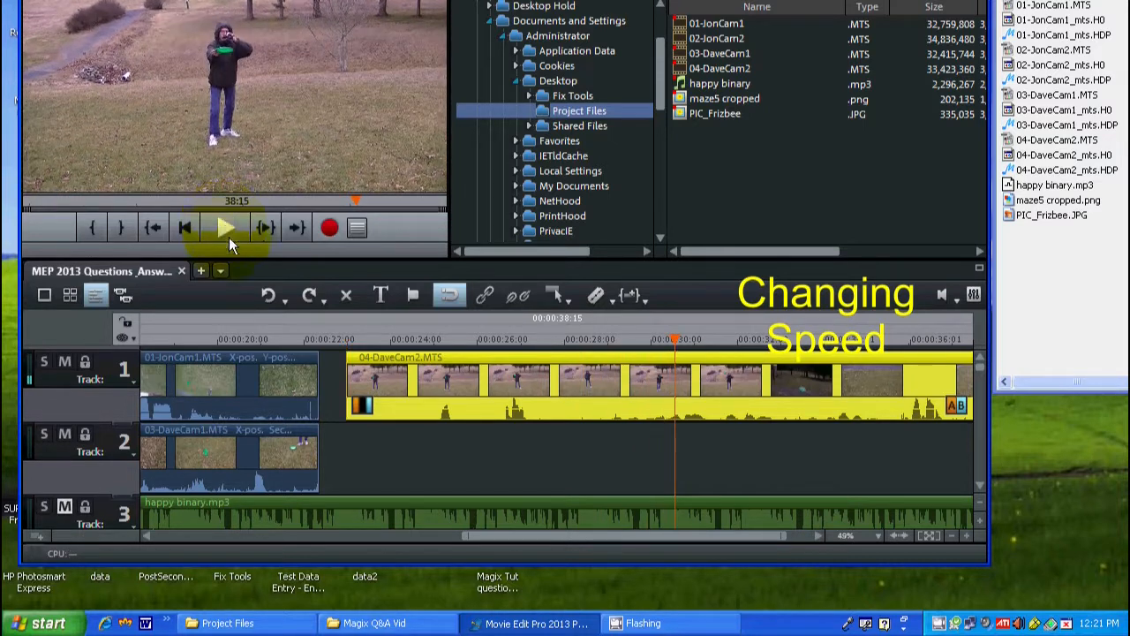
# - Trim 04-DaveCam2.MTS on track 1 so it starts shortly before the frisbee throw
pyautogui.click(600, 344)
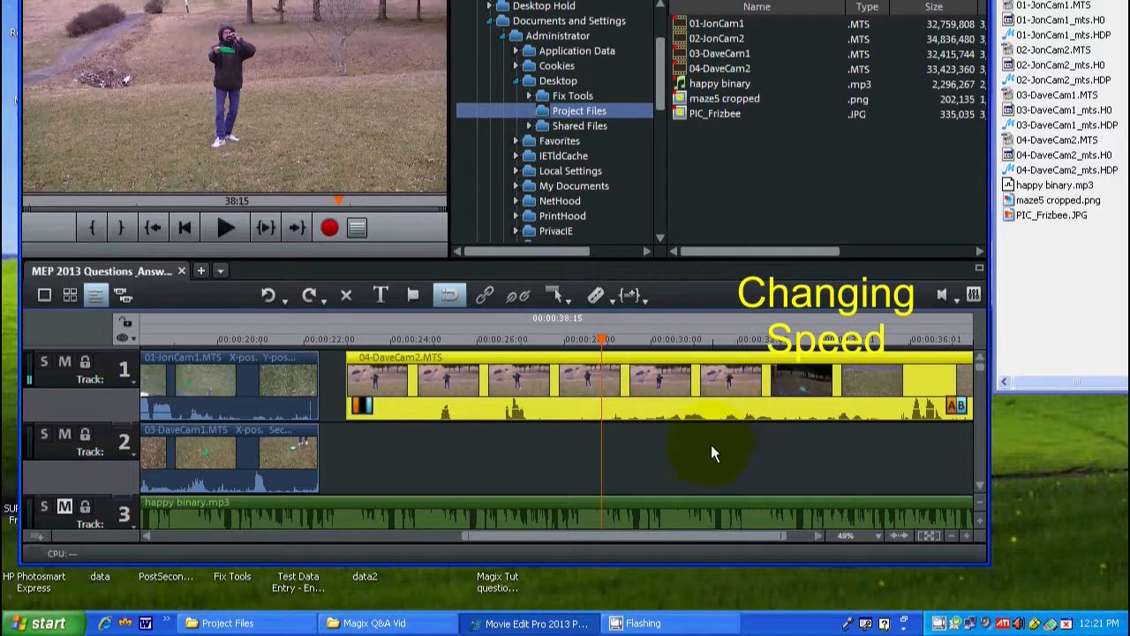
pyautogui.click(605, 338)
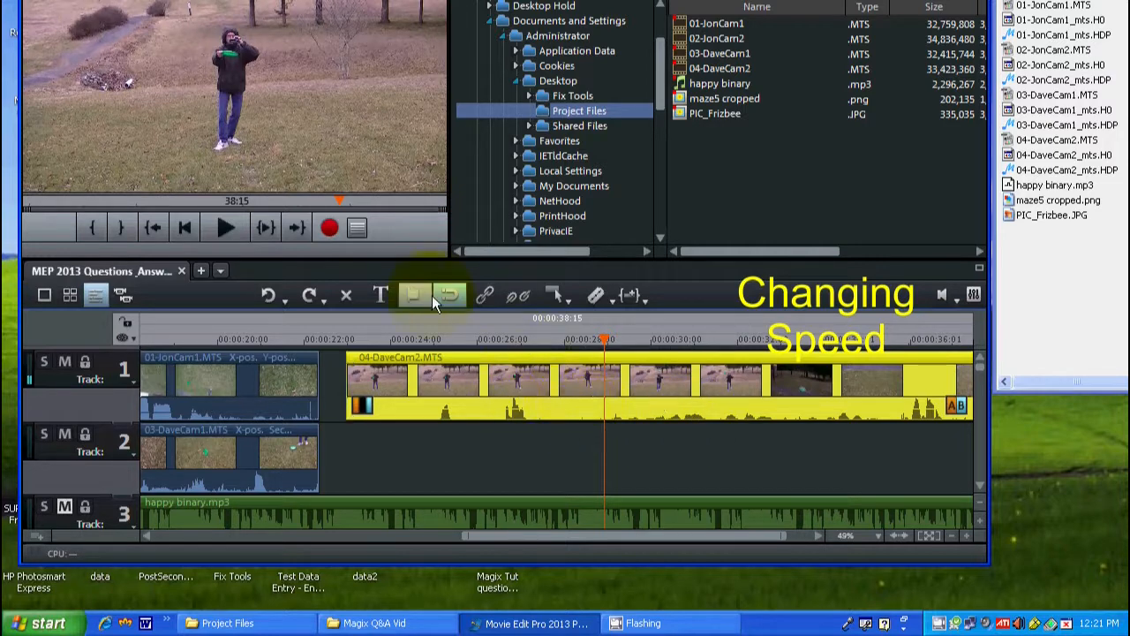
pyautogui.click(226, 228)
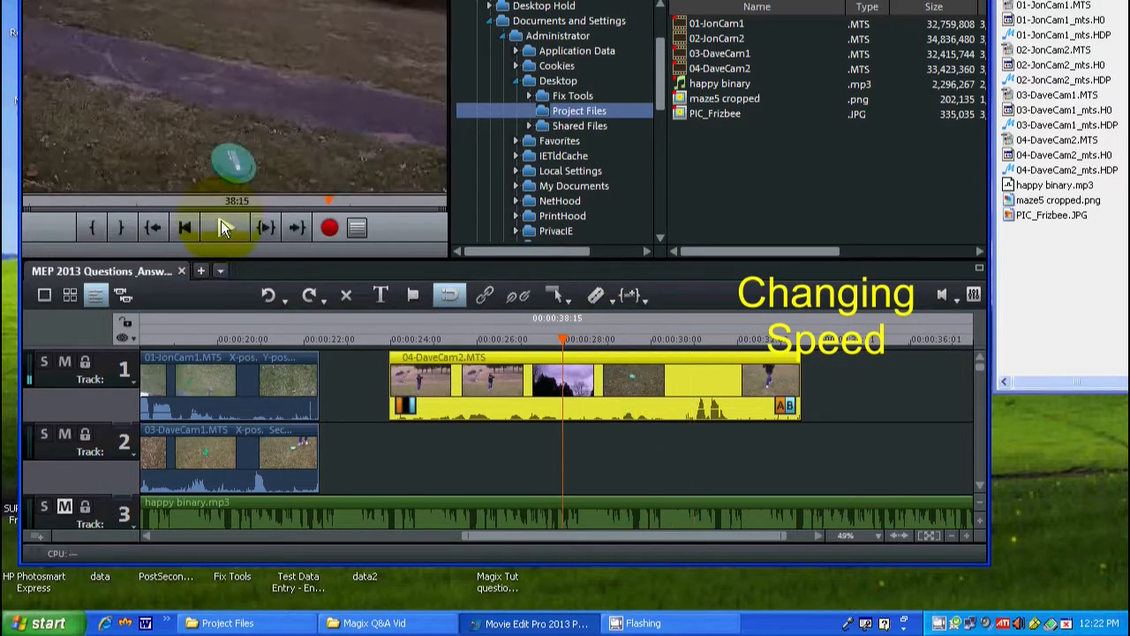
pyautogui.click(270, 301)
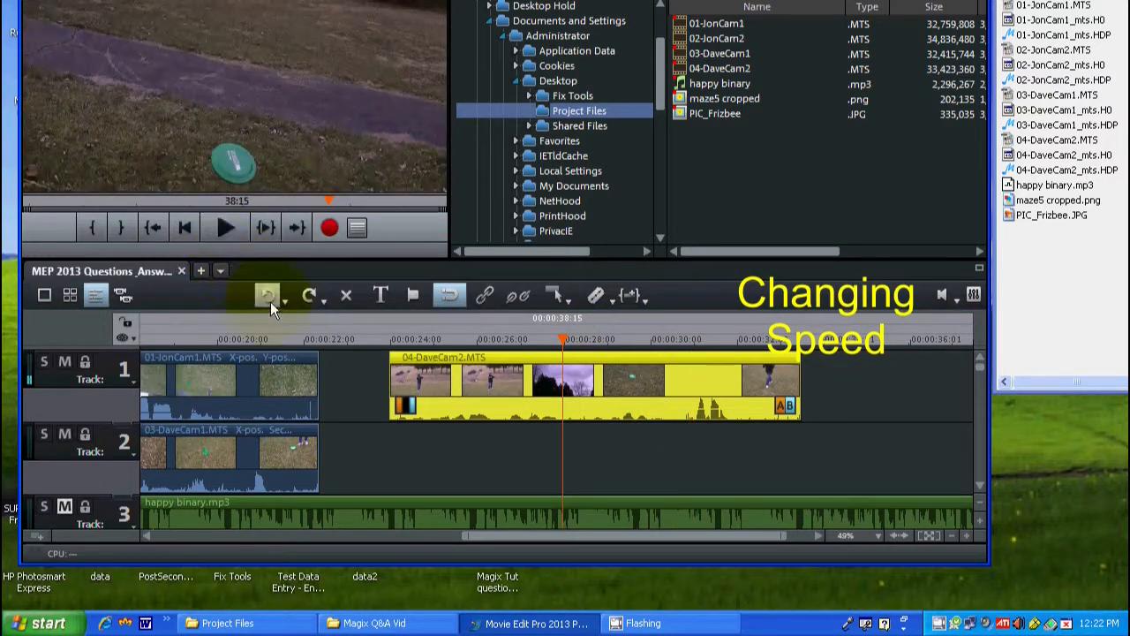
# - Split 04-DaveCam2.MTS at about 00:00:28:00, where the frisbee lies on the ground, and preview the second part
pyautogui.click(562, 339)
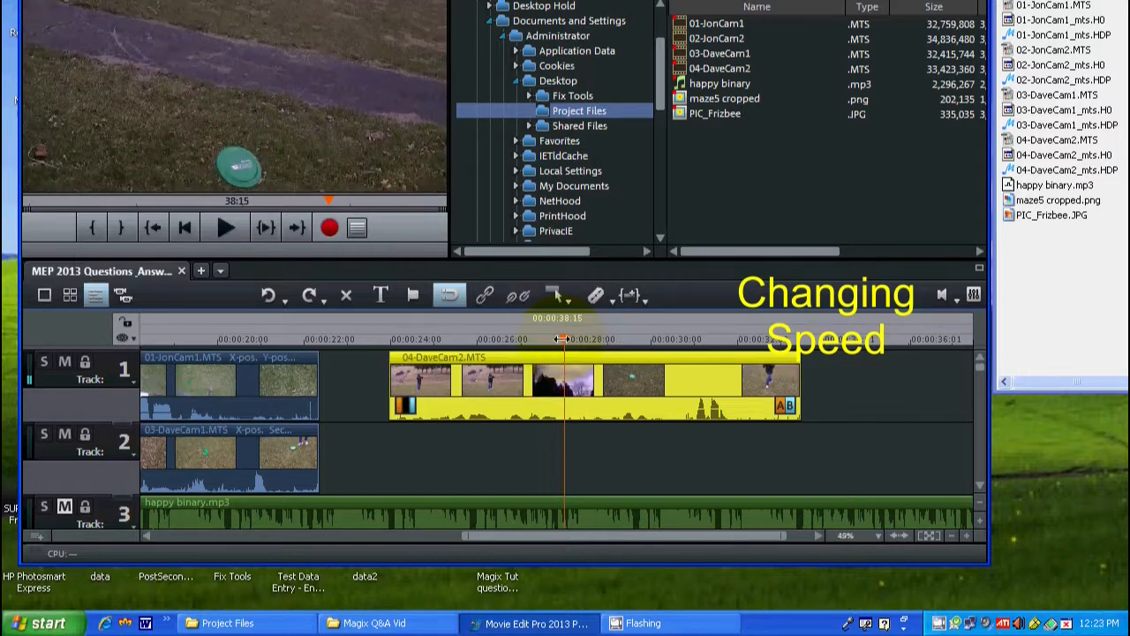
pyautogui.click(594, 296)
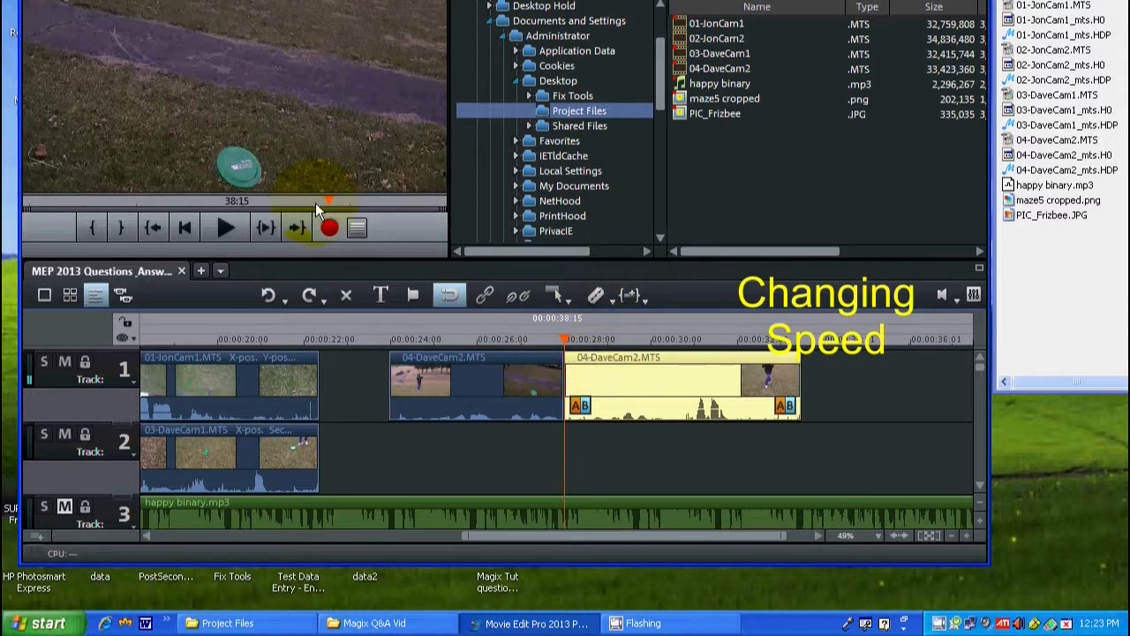
pyautogui.click(224, 228)
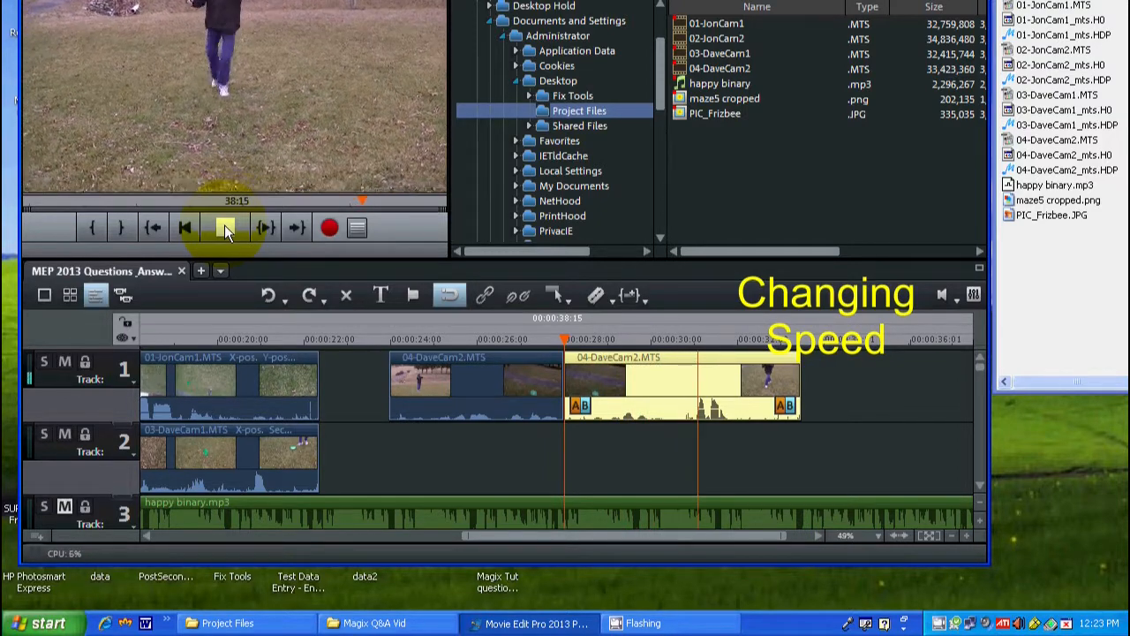
pyautogui.click(224, 228)
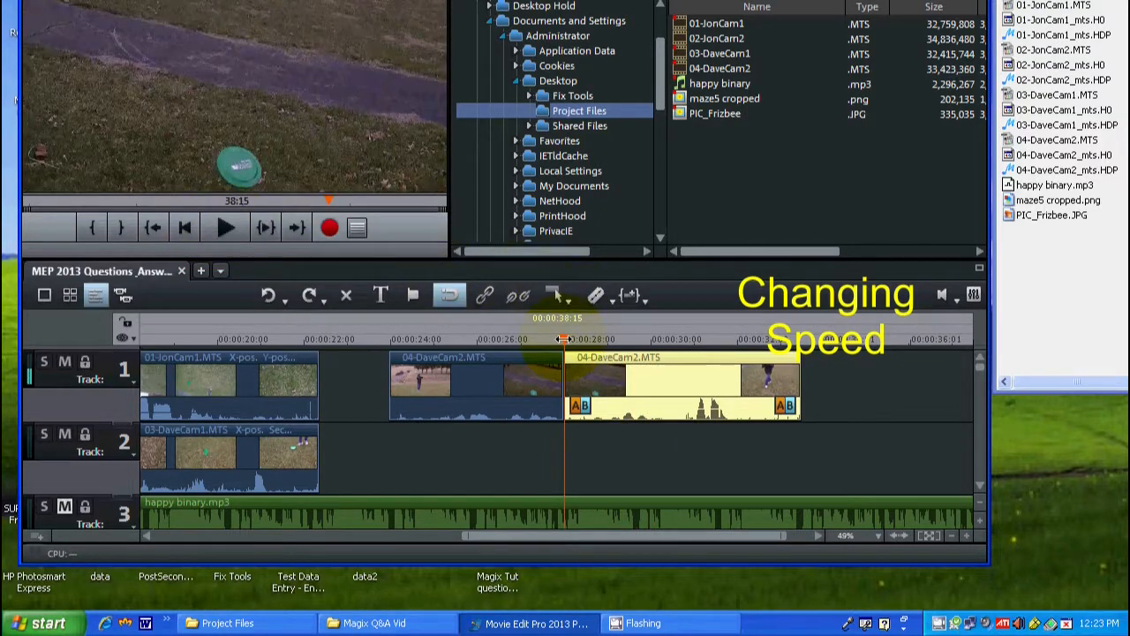
# - Split the second part of 04-DaveCam2.MTS shortly after 00:00:30:00 and delete the remainder behind the cut
pyautogui.click(657, 344)
pyautogui.moveTo(657, 344); pyautogui.dragTo(668, 344)
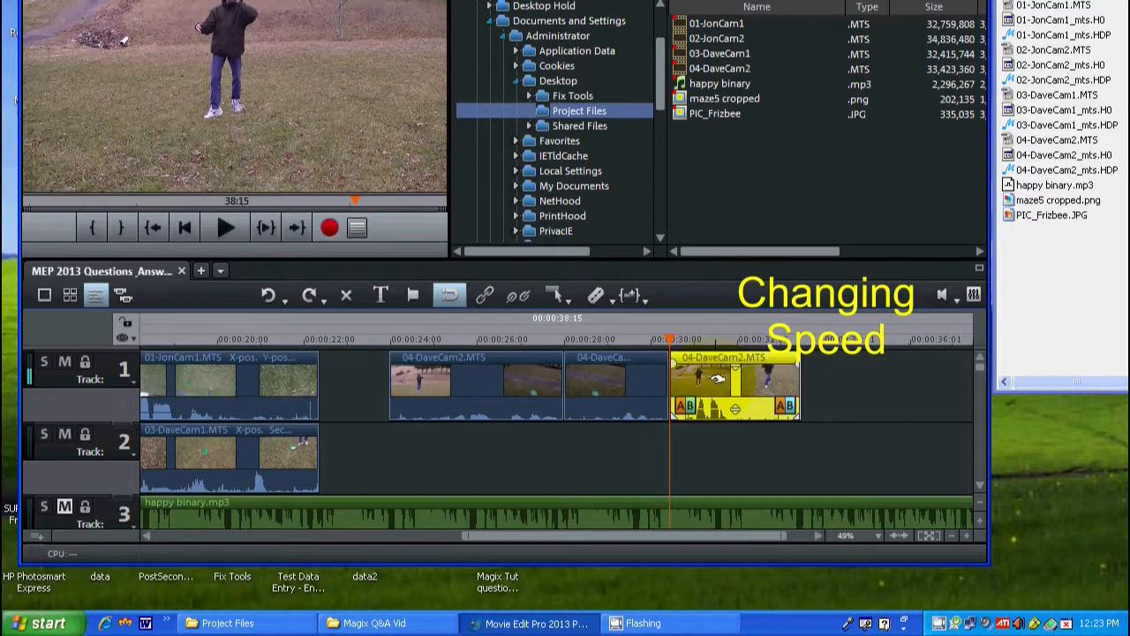
pyautogui.press('Delete')
# - Move the remaining second part of 04-DaveCam2.MTS later on track 1, starting at about 00:00:32:00
pyautogui.click(615, 371)
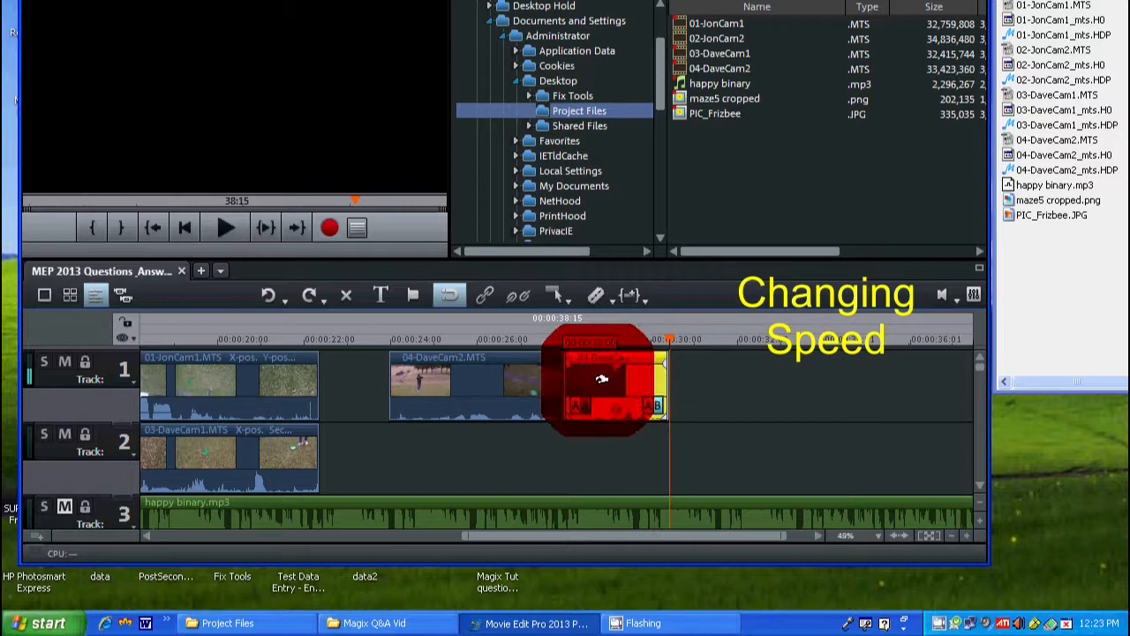
pyautogui.click(605, 380)
pyautogui.moveTo(605, 380); pyautogui.dragTo(782, 380)
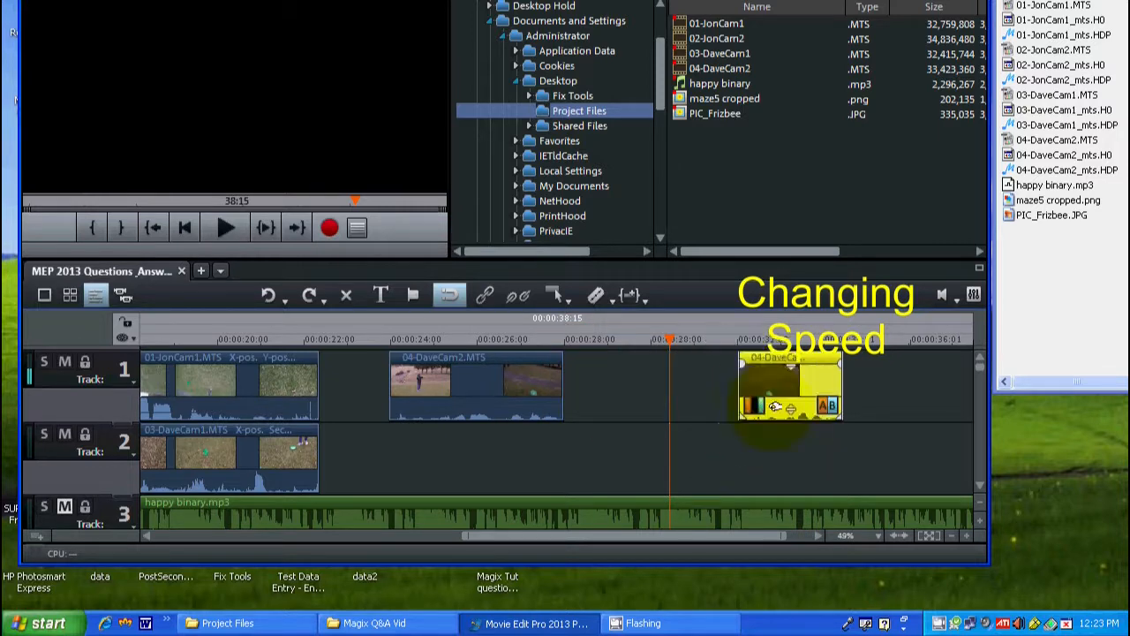
# - Split the first part of 04-DaveCam2.MTS at 00:00:26:11, as the frisbee leaves the hand, and preview the section after the cut
pyautogui.click(390, 341)
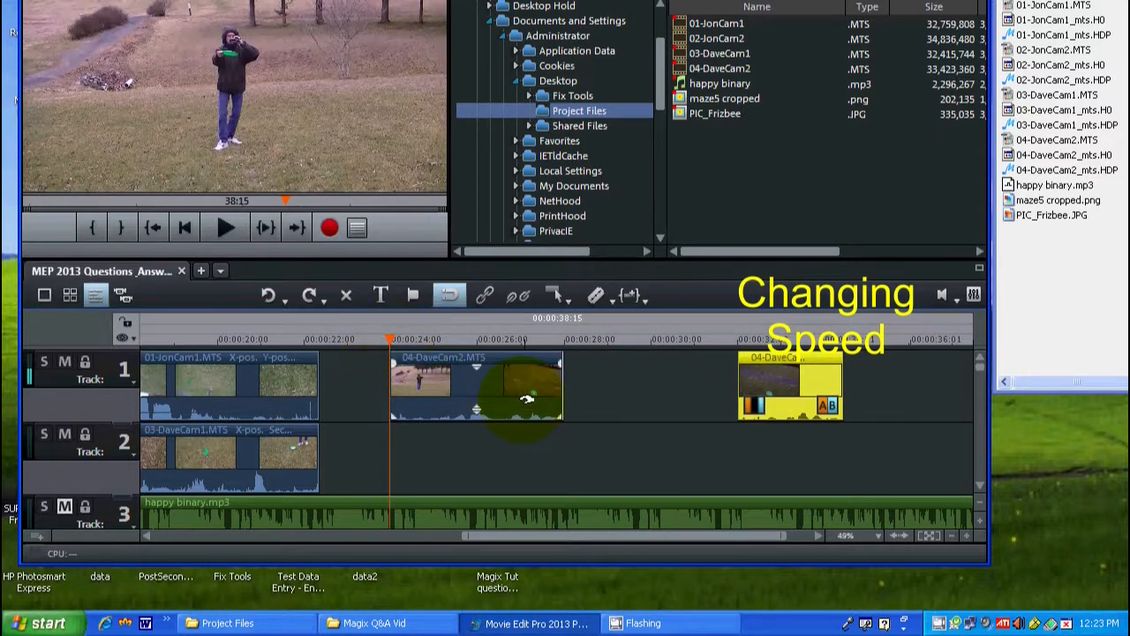
pyautogui.click(485, 341)
pyautogui.click(483, 339)
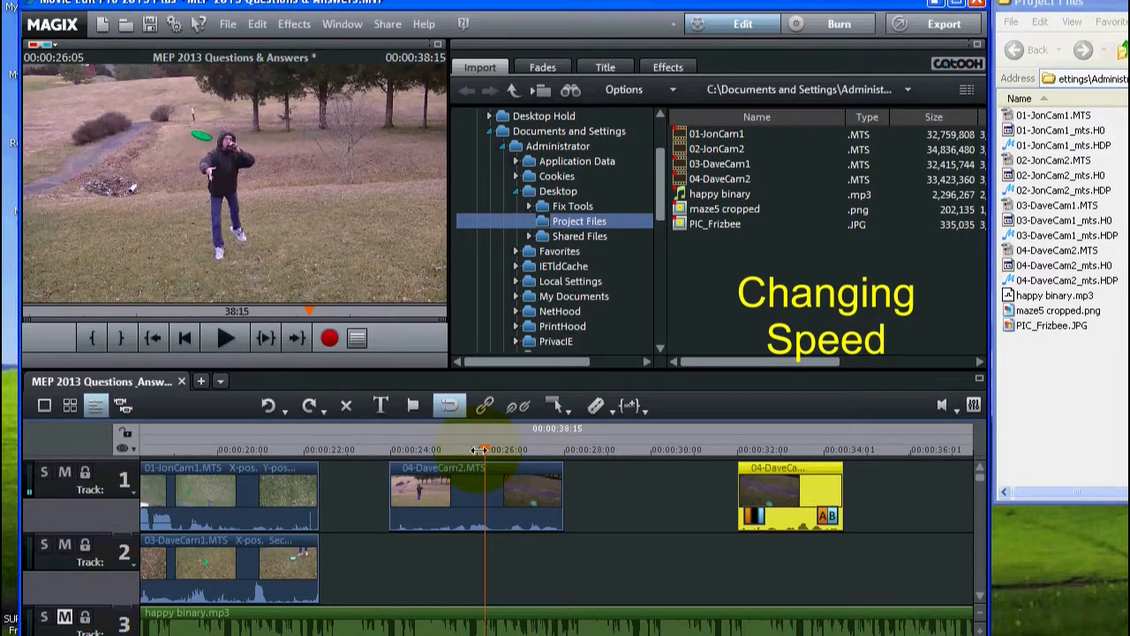
pyautogui.moveTo(478, 450); pyautogui.dragTo(492, 456)
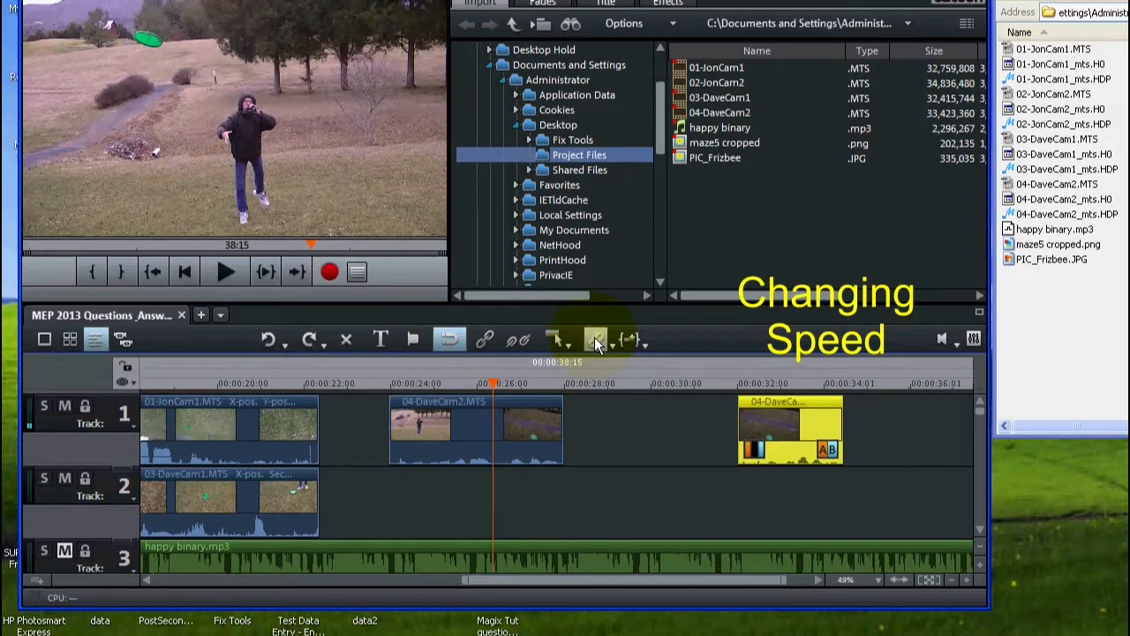
pyautogui.click(519, 422)
pyautogui.click(596, 341)
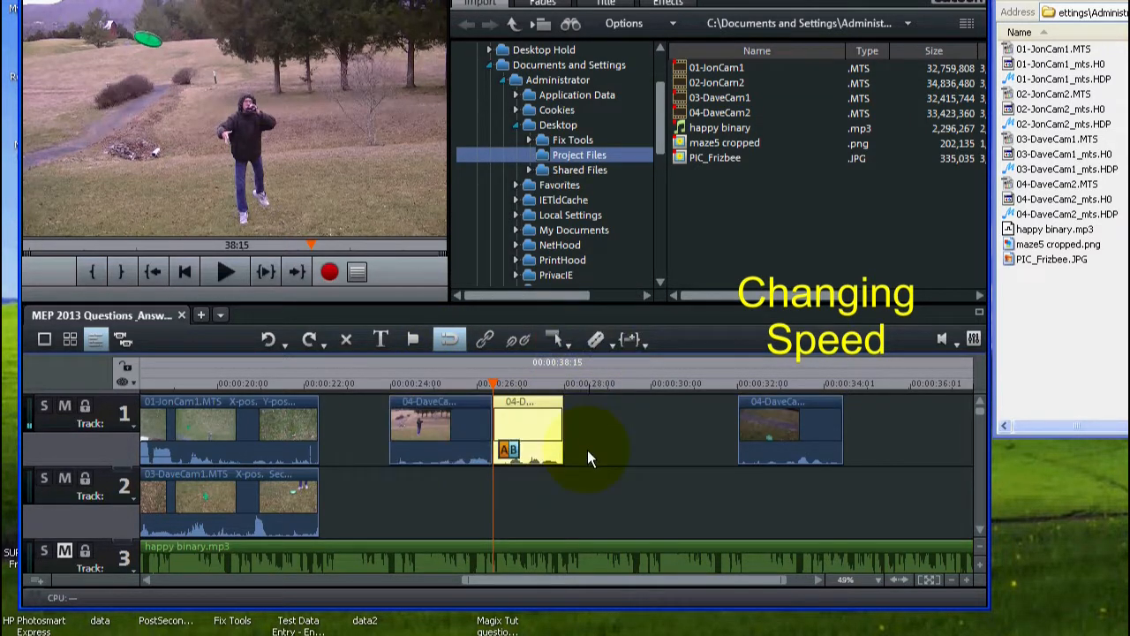
pyautogui.click(223, 274)
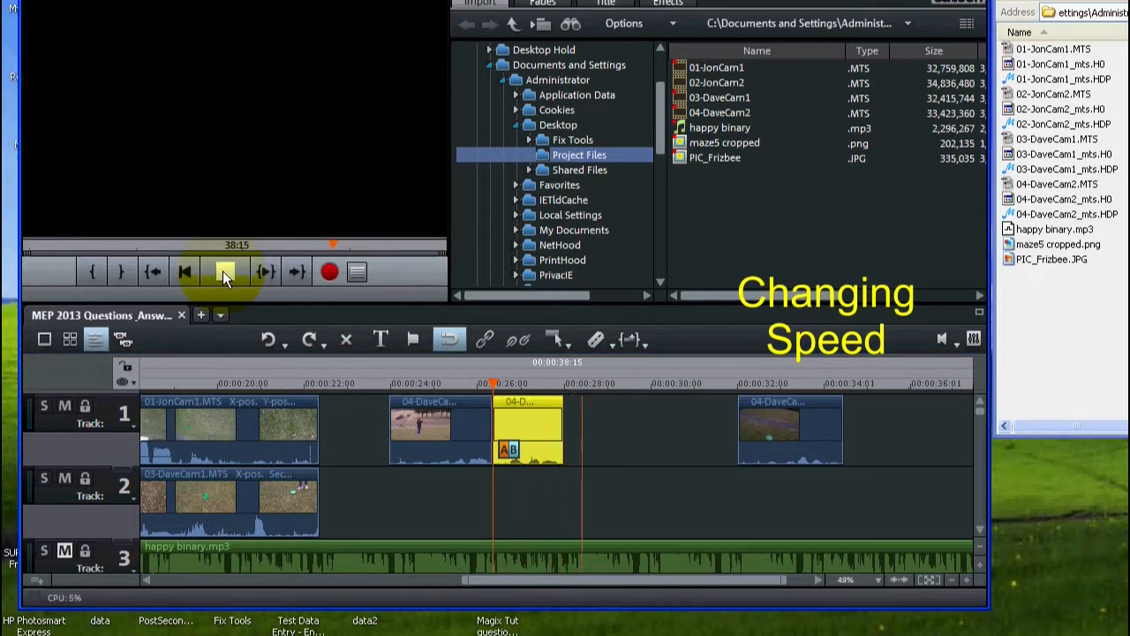
pyautogui.click(222, 271)
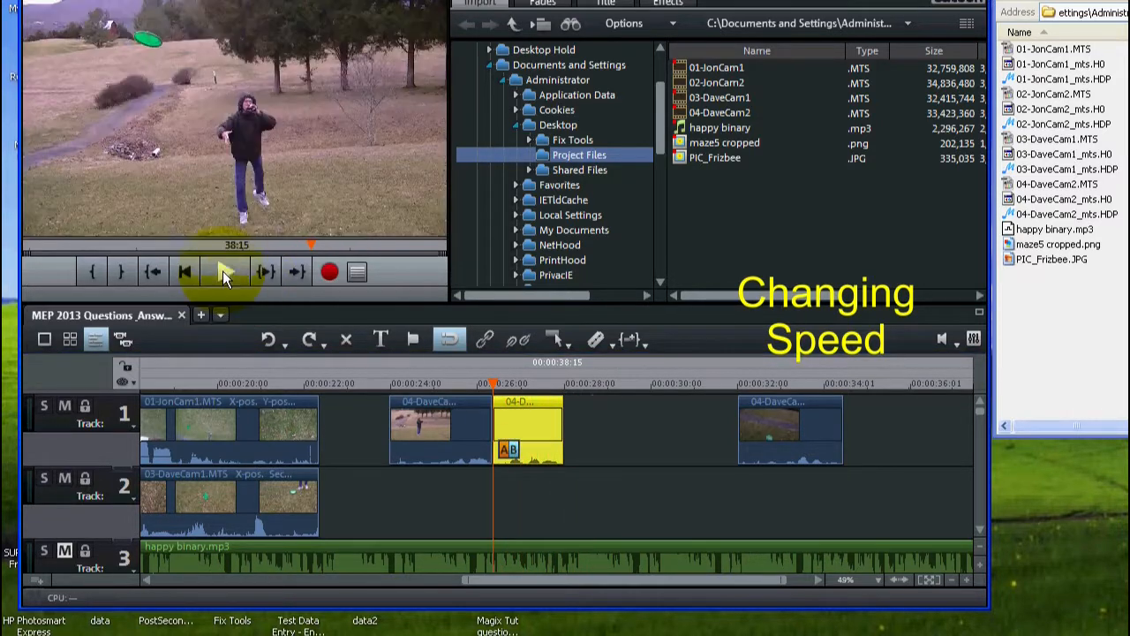
# - Copy the 04-DaveCam2.MTS section after the cut and paste it into the gap on track 1 at about 00:00:29:00
pyautogui.rightClick(534, 432)
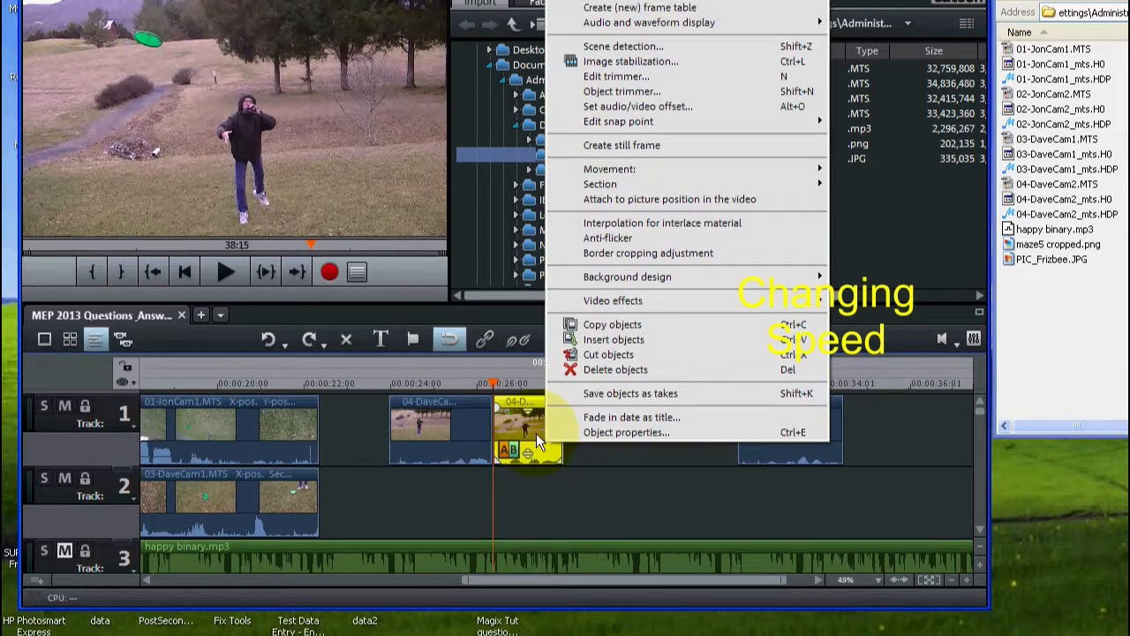
pyautogui.click(622, 325)
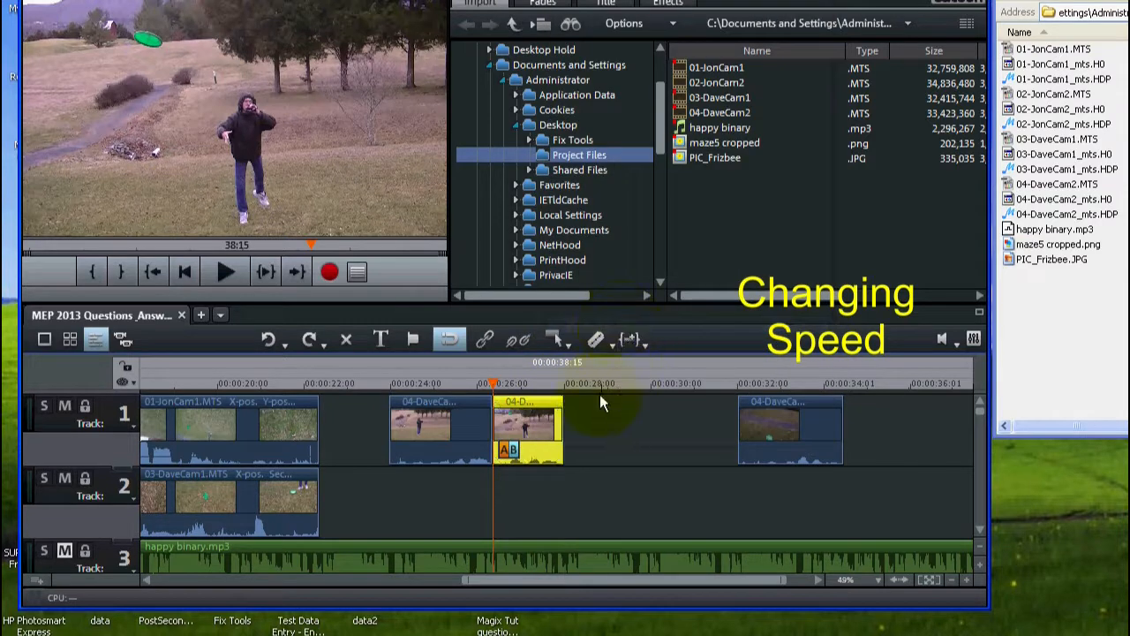
pyautogui.click(566, 385)
pyautogui.moveTo(571, 388); pyautogui.dragTo(605, 385)
pyautogui.click(629, 420)
pyautogui.rightClick(628, 420)
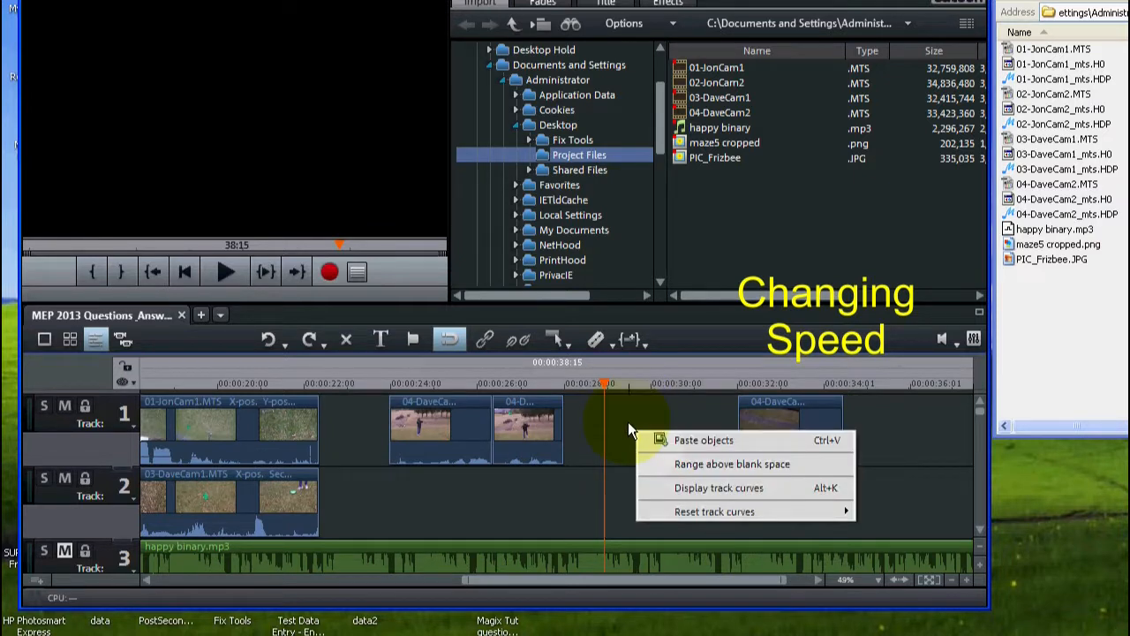
pyautogui.click(694, 440)
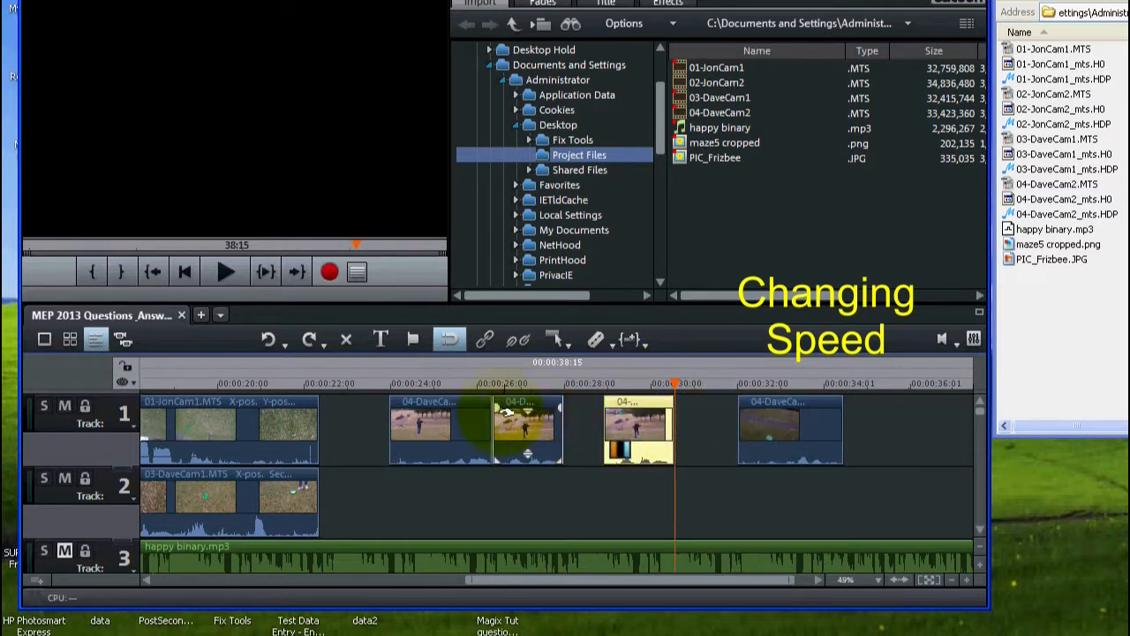
# - Move the last 04-DaveCam2.MTS part to about 00:00:35:00 and place the pasted copy directly before it, returning the playhead to 00:00:26:11
pyautogui.click(511, 399)
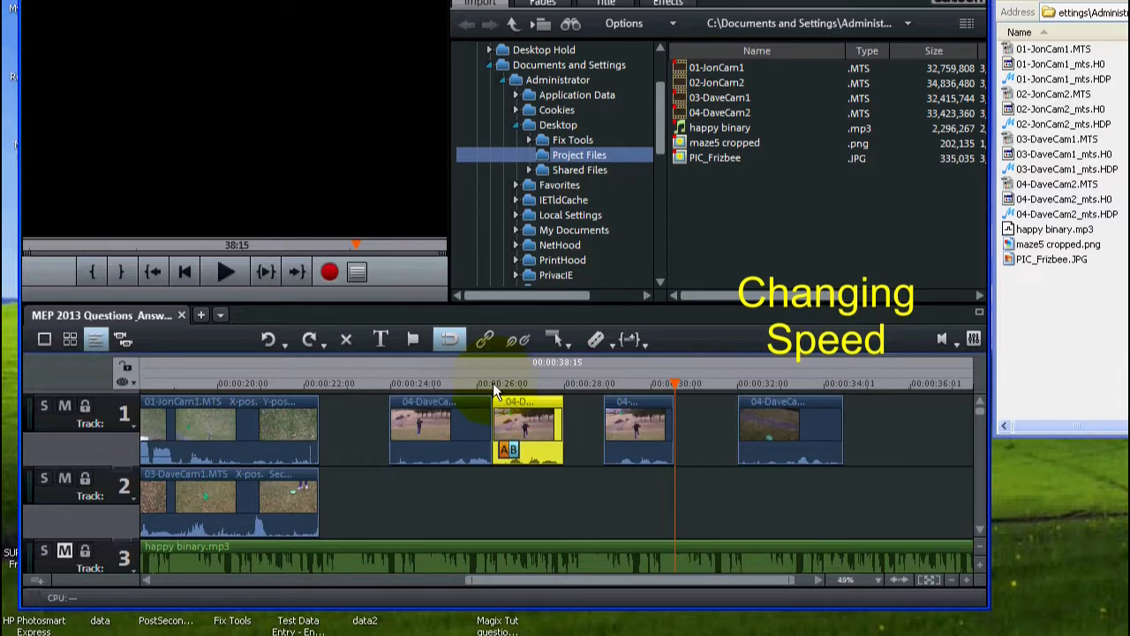
pyautogui.click(494, 384)
pyautogui.moveTo(639, 417); pyautogui.dragTo(707, 421)
pyautogui.moveTo(808, 425); pyautogui.dragTo(917, 428)
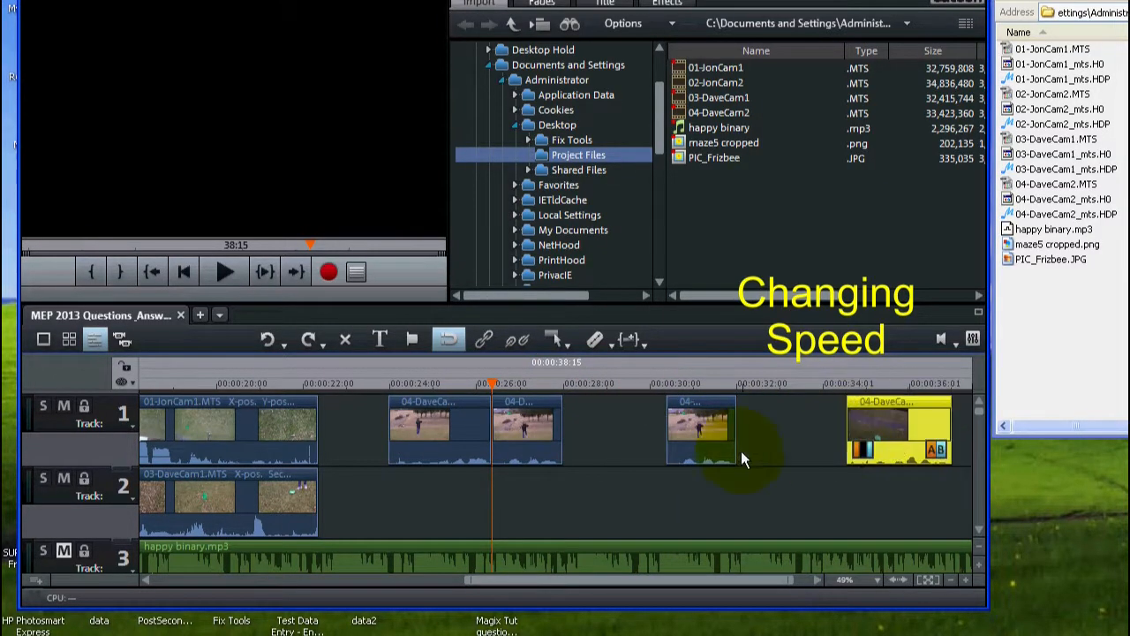
pyautogui.moveTo(703, 434); pyautogui.dragTo(811, 437)
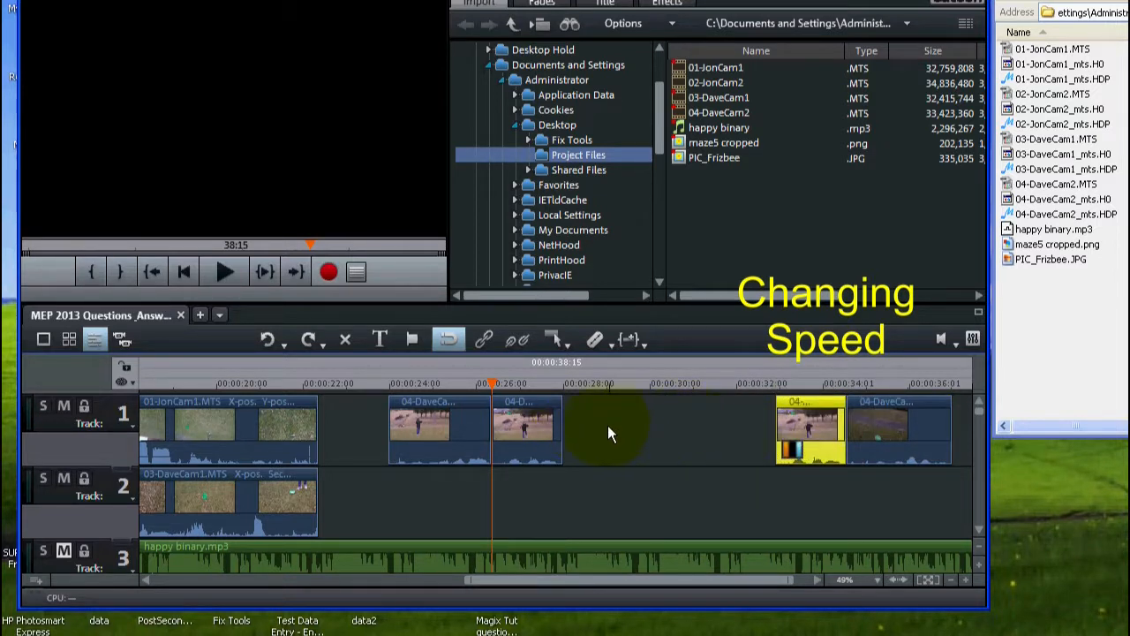
pyautogui.moveTo(914, 423); pyautogui.dragTo(938, 423)
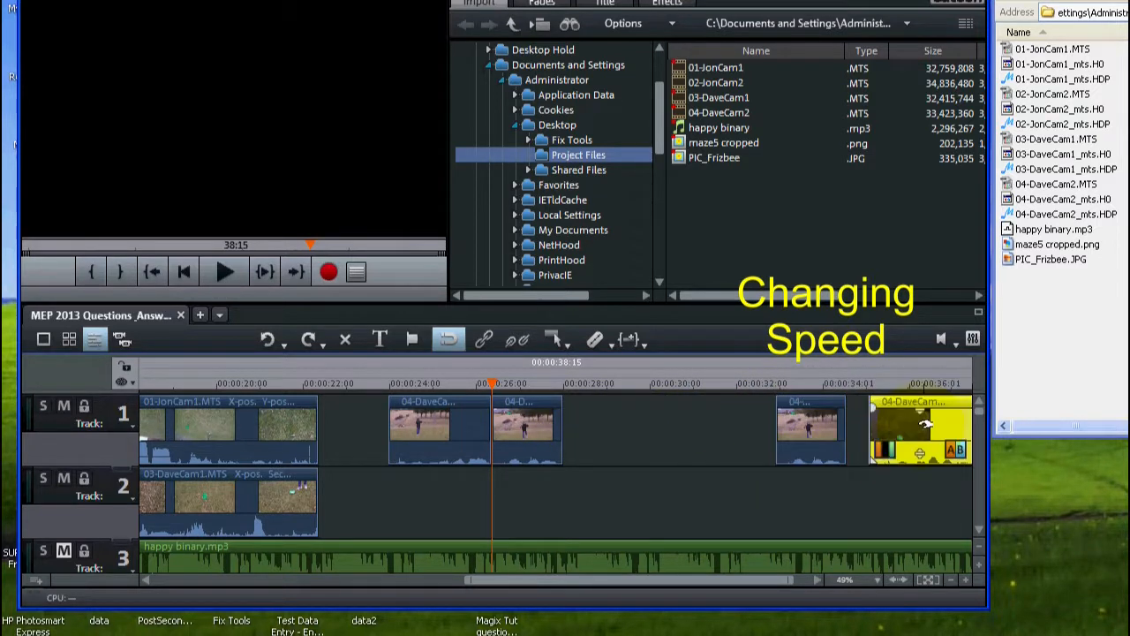
pyautogui.moveTo(820, 423); pyautogui.dragTo(841, 424)
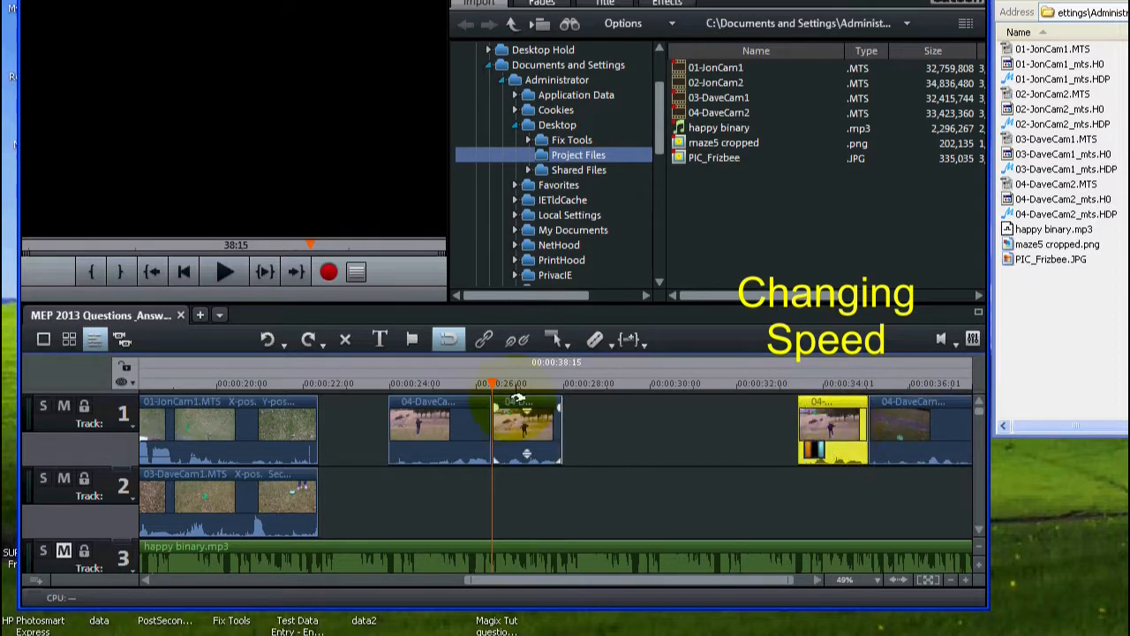
# - Apply the Speed video effect with factor 0.25 to the 04-DaveCam2.MTS section starting at 00:00:26:11
pyautogui.click(519, 423)
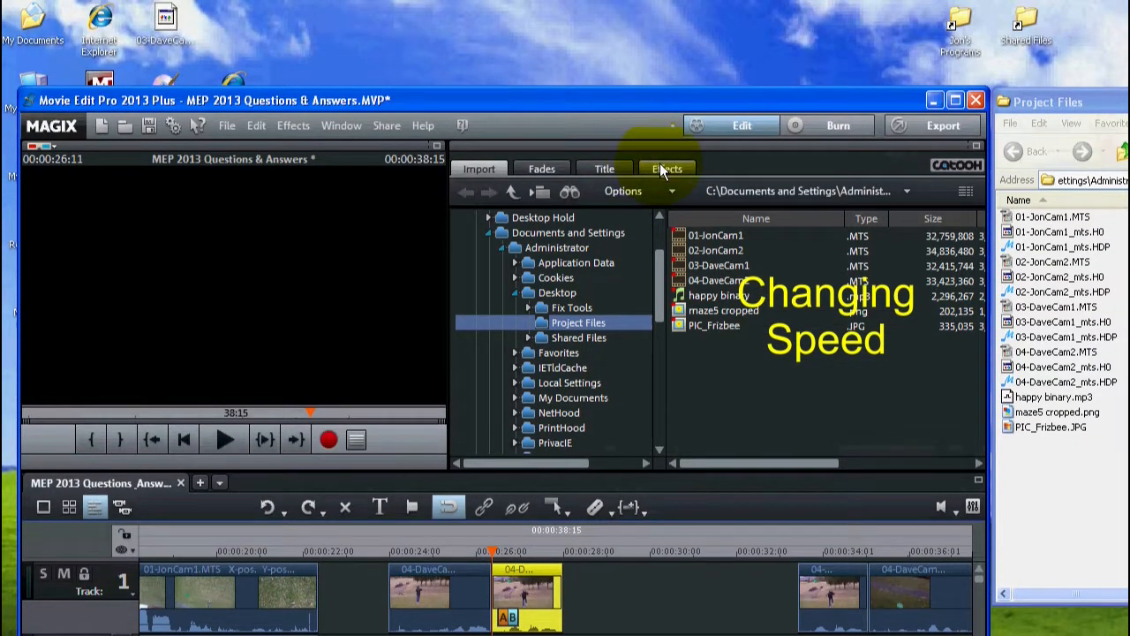
pyautogui.click(664, 169)
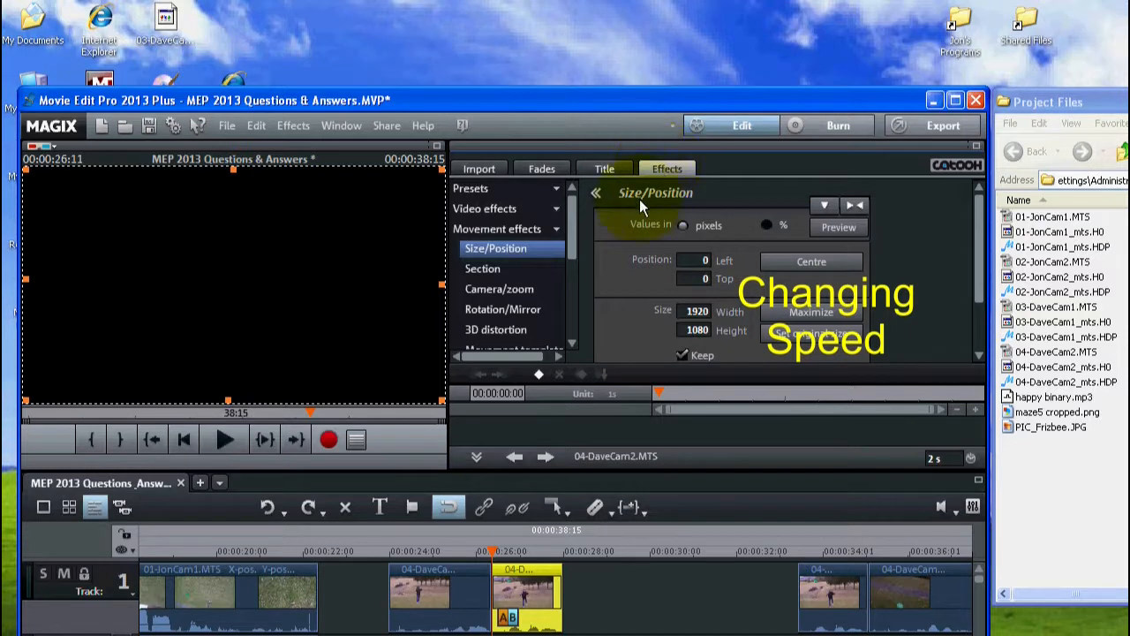
pyautogui.click(556, 231)
pyautogui.click(556, 209)
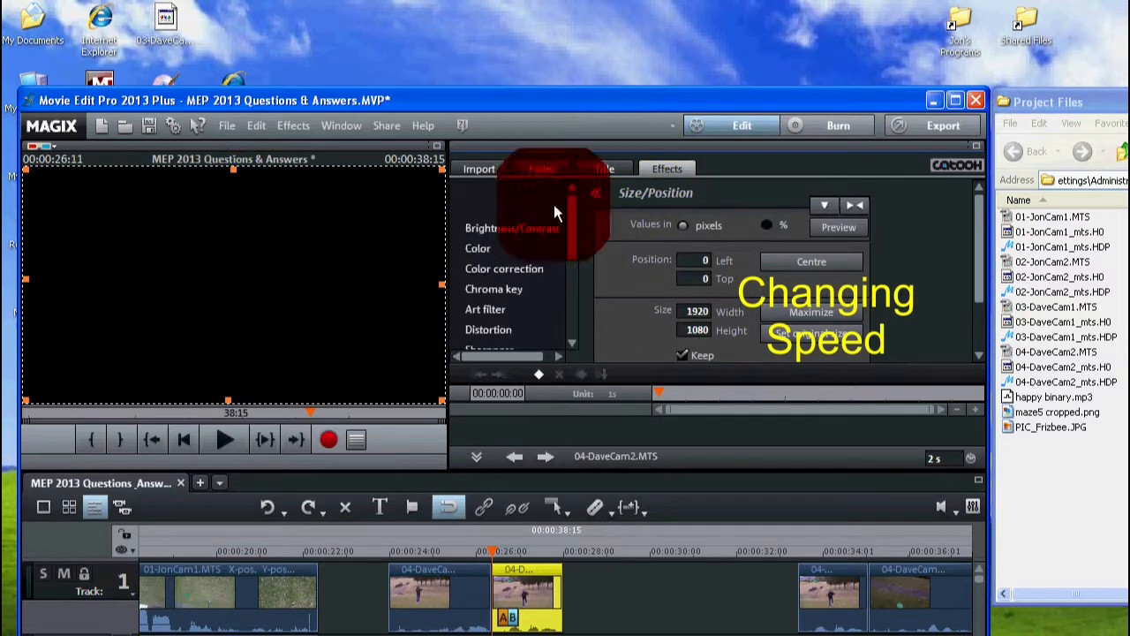
pyautogui.click(572, 233)
pyautogui.moveTo(572, 230); pyautogui.dragTo(570, 257)
pyautogui.click(473, 288)
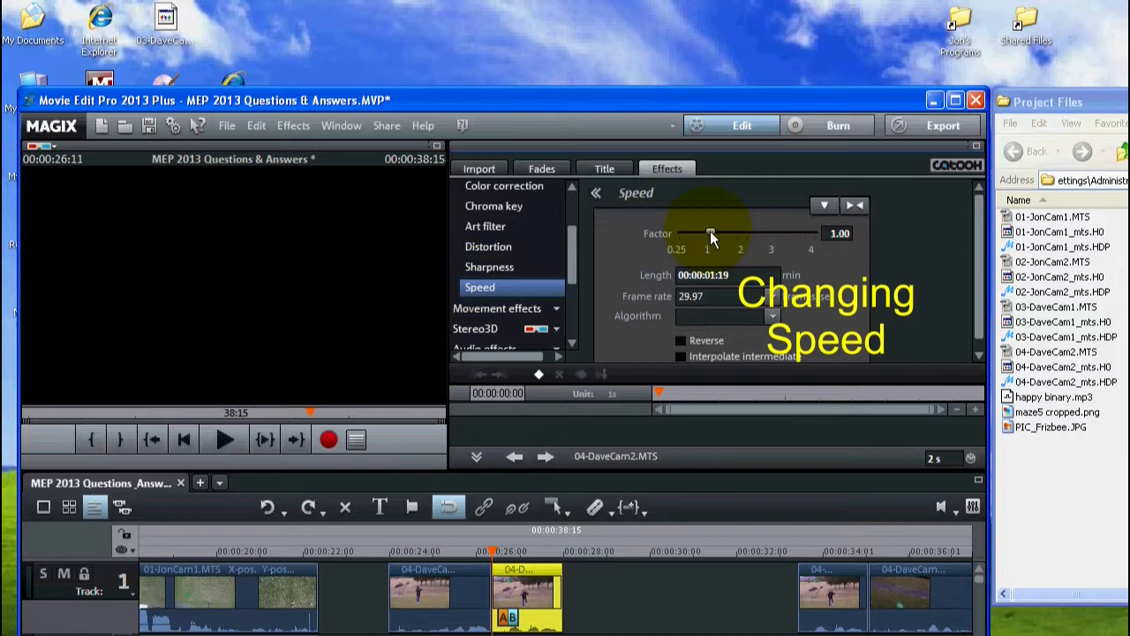
pyautogui.moveTo(711, 234); pyautogui.dragTo(641, 231)
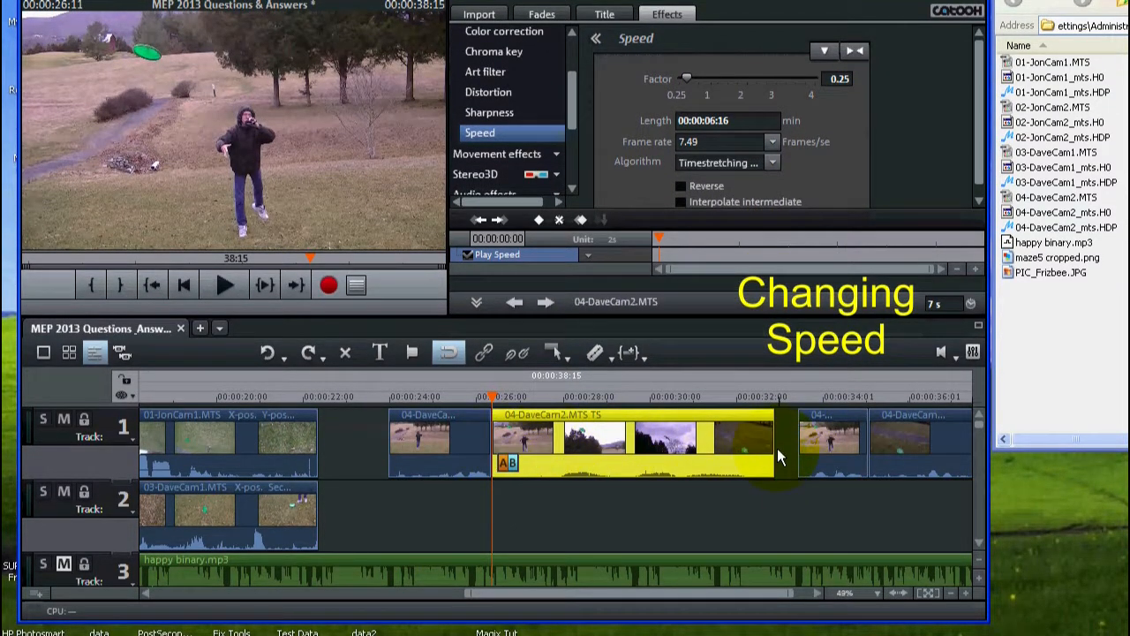
# - Play back the slow-motion 04-DaveCam2.MTS section from 00:00:26:11 to check the frisbee's flight
pyautogui.click(221, 286)
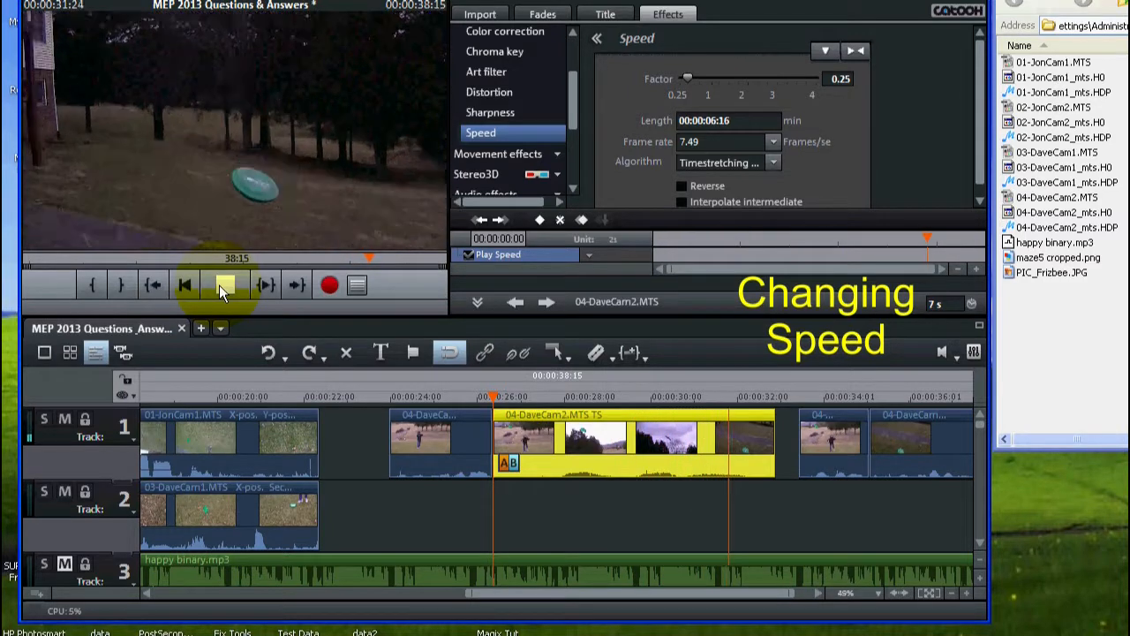
pyautogui.click(225, 285)
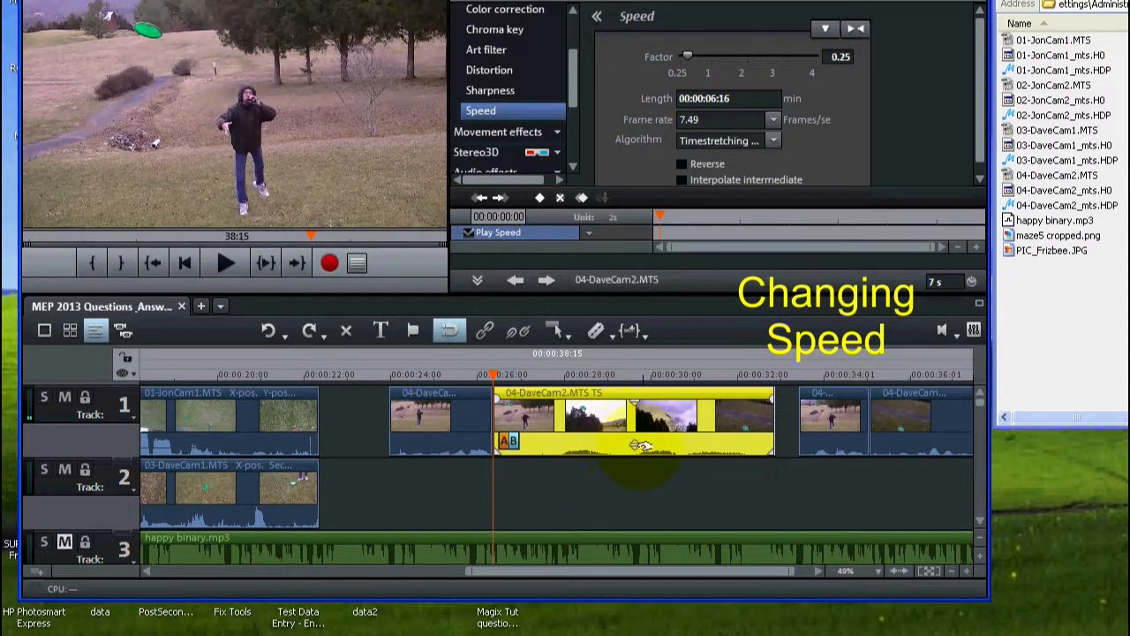
pyautogui.click(474, 424)
pyautogui.click(567, 430)
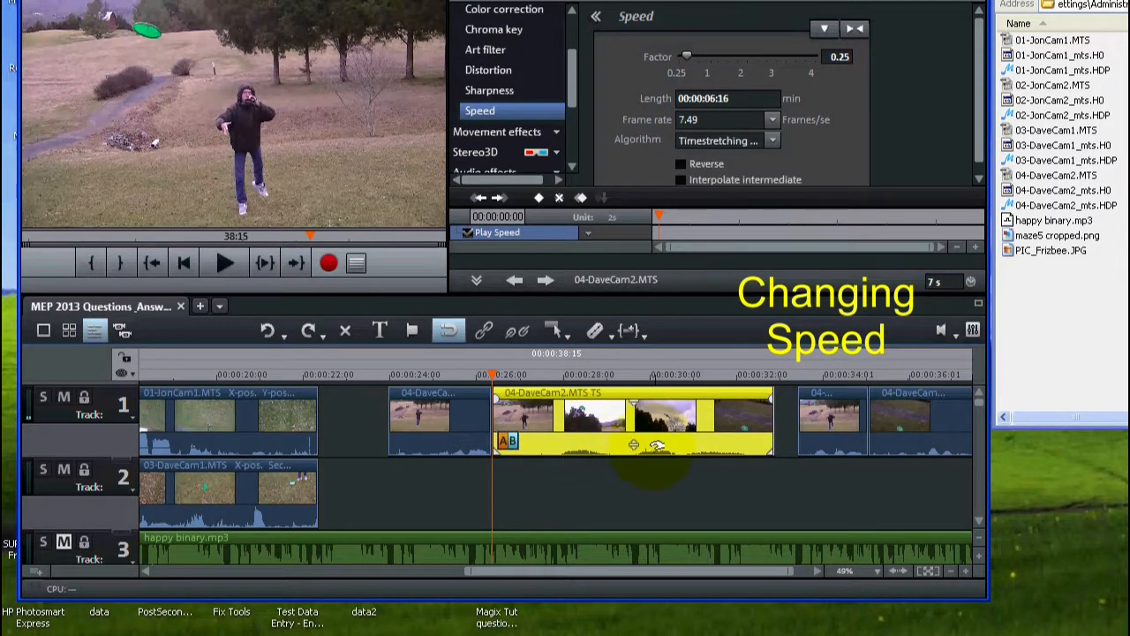
pyautogui.click(634, 445)
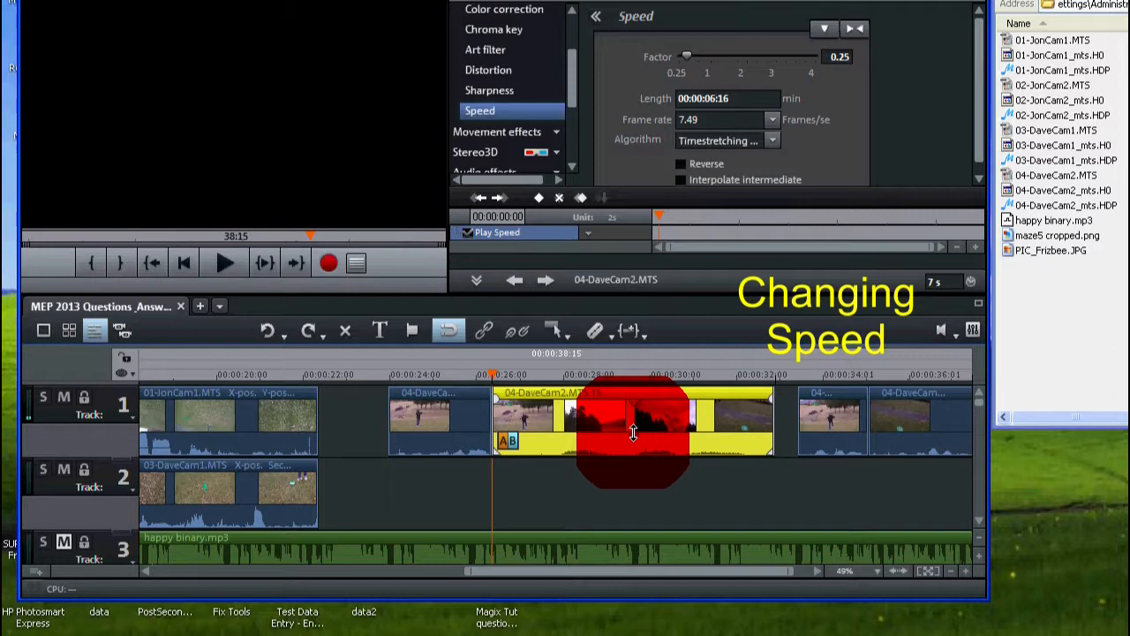
pyautogui.click(210, 266)
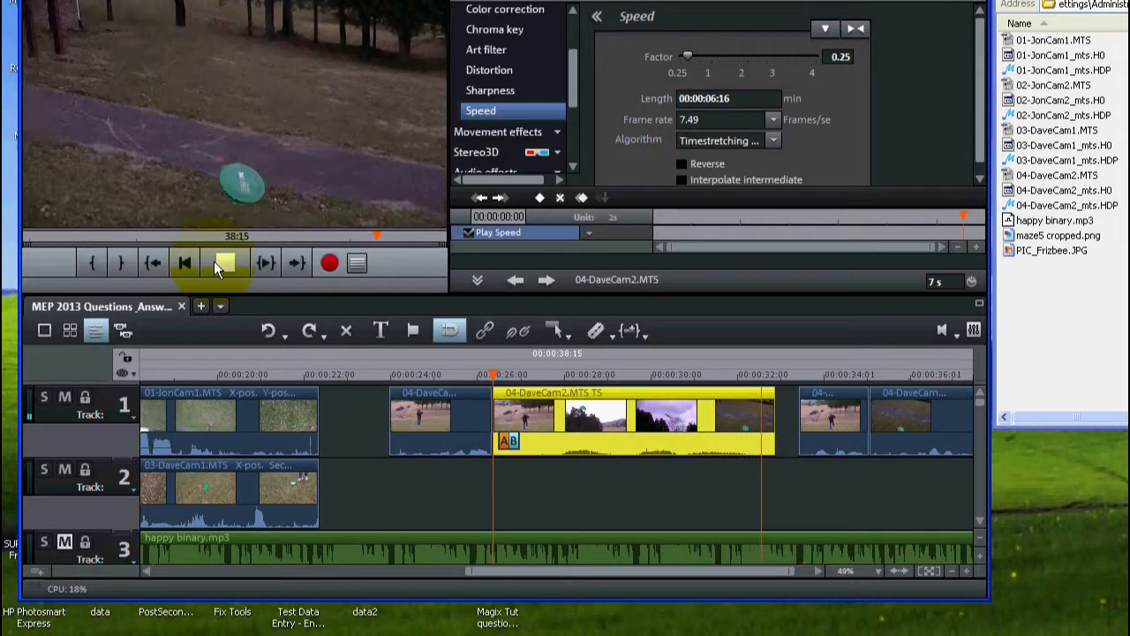
pyautogui.click(219, 262)
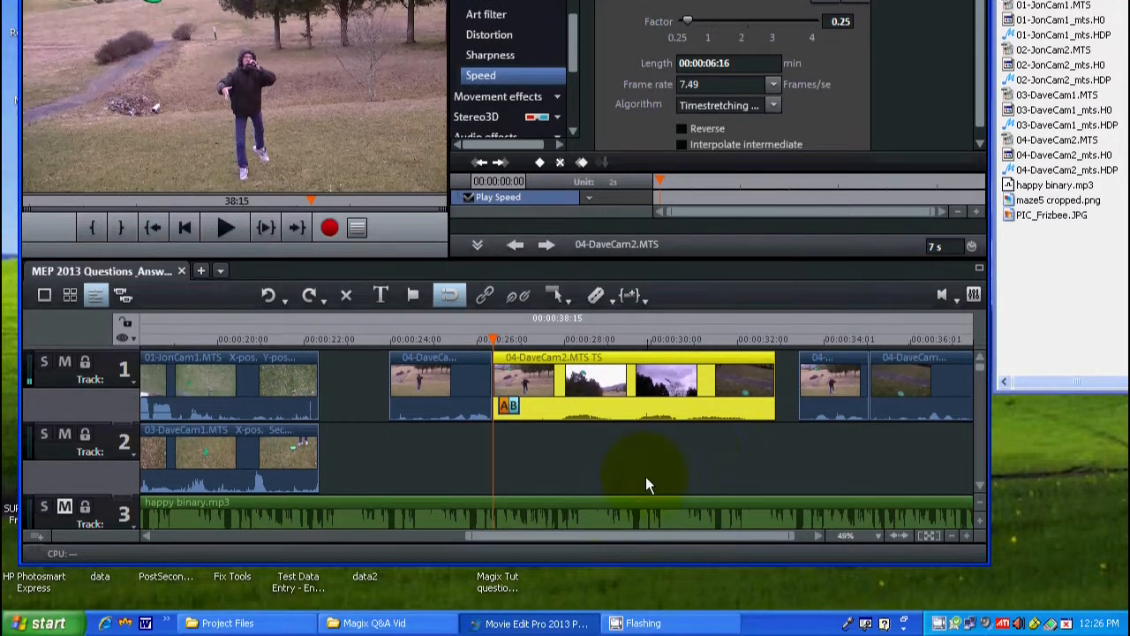
# - Place the copied 04-DaveCam2.MTS section directly after the slow-motion part at 00:00:32:27 and turn on Reverse for it
pyautogui.moveTo(590, 539); pyautogui.dragTo(776, 540)
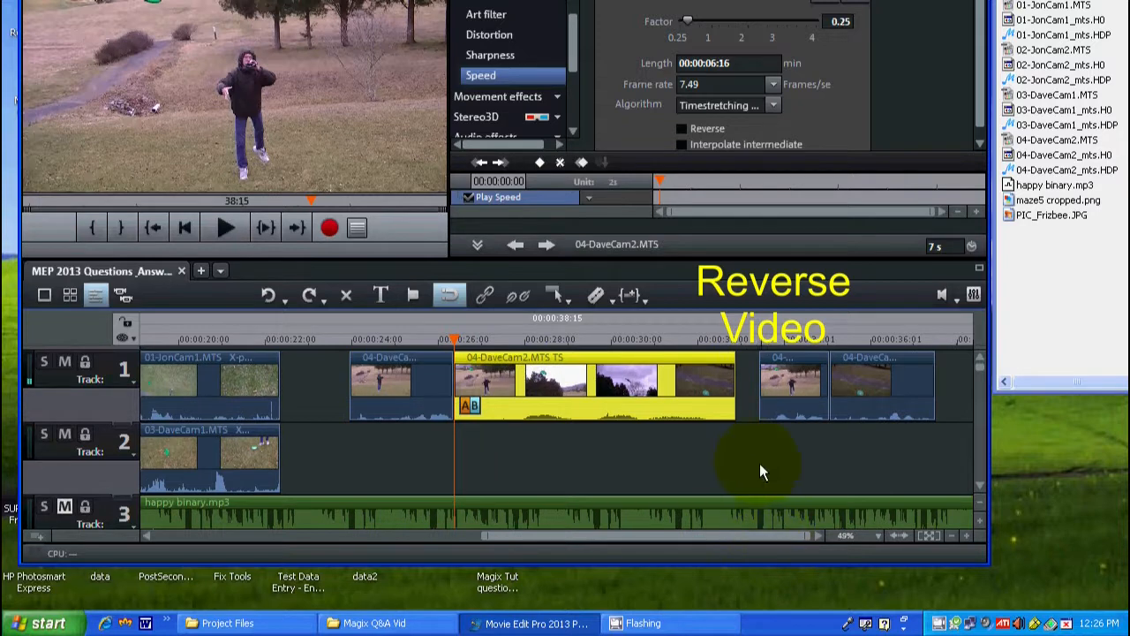
pyautogui.moveTo(814, 381); pyautogui.dragTo(764, 380)
pyautogui.click(738, 344)
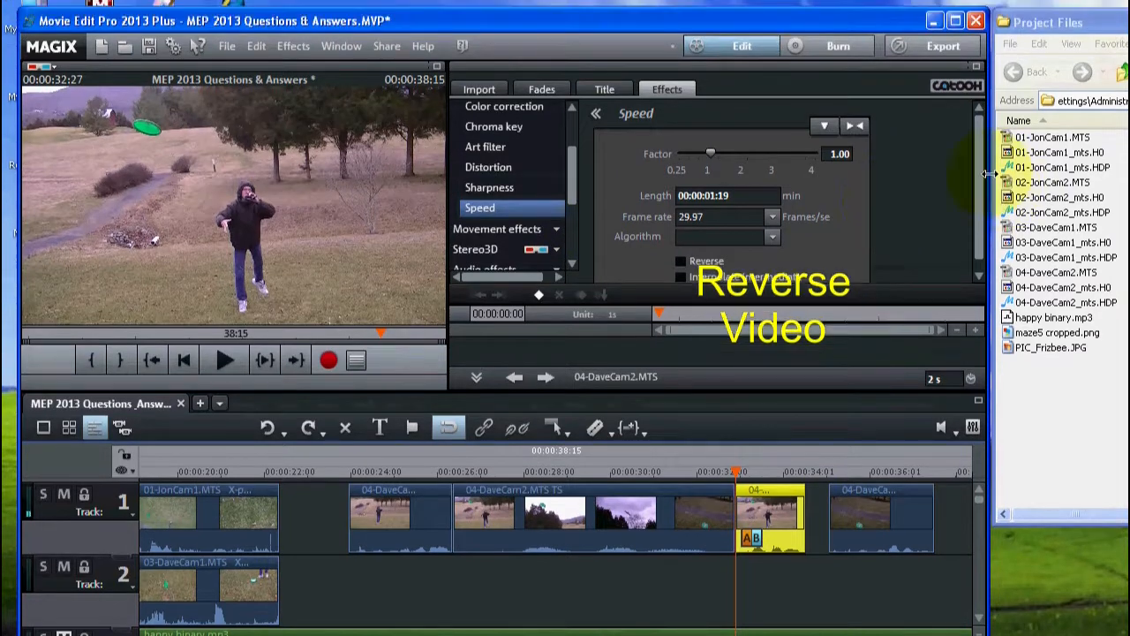
pyautogui.moveTo(978, 170); pyautogui.dragTo(978, 221)
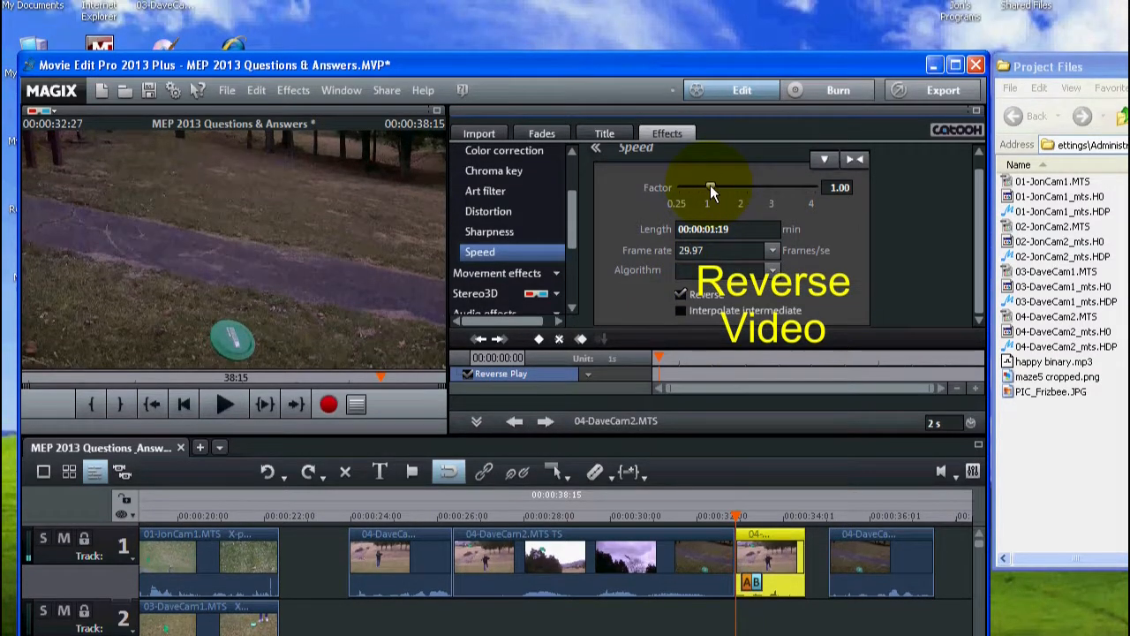
# - Set the reversed copy's speed factor to 3 and play it back from 00:00:32:27
pyautogui.moveTo(712, 191); pyautogui.dragTo(769, 187)
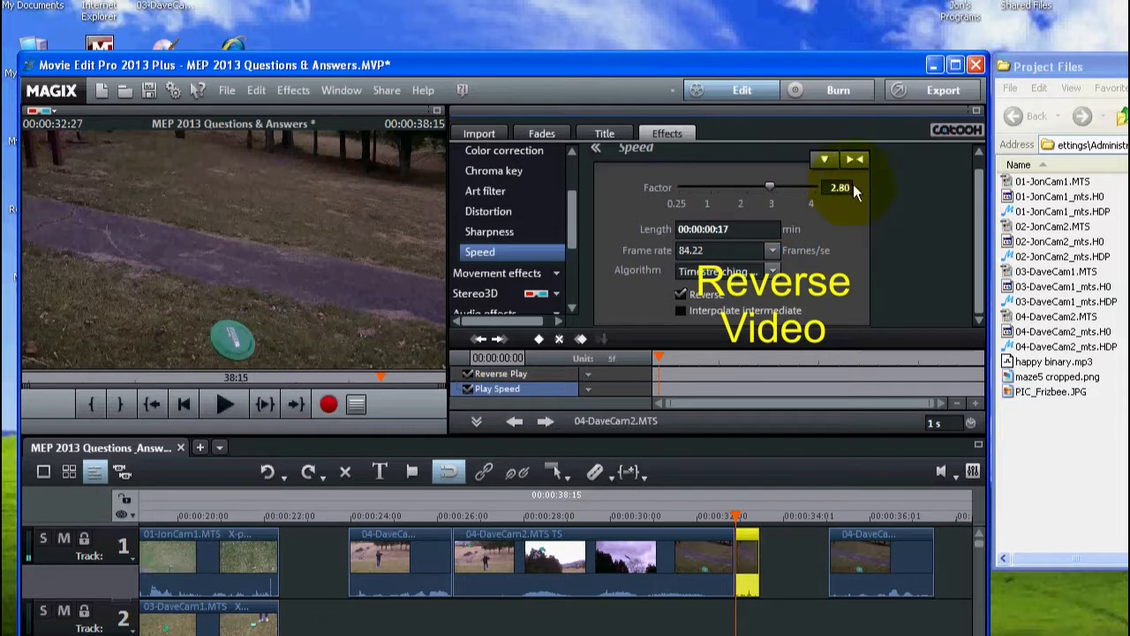
pyautogui.moveTo(850, 186); pyautogui.dragTo(749, 181)
pyautogui.write('3')
pyautogui.press('Return')
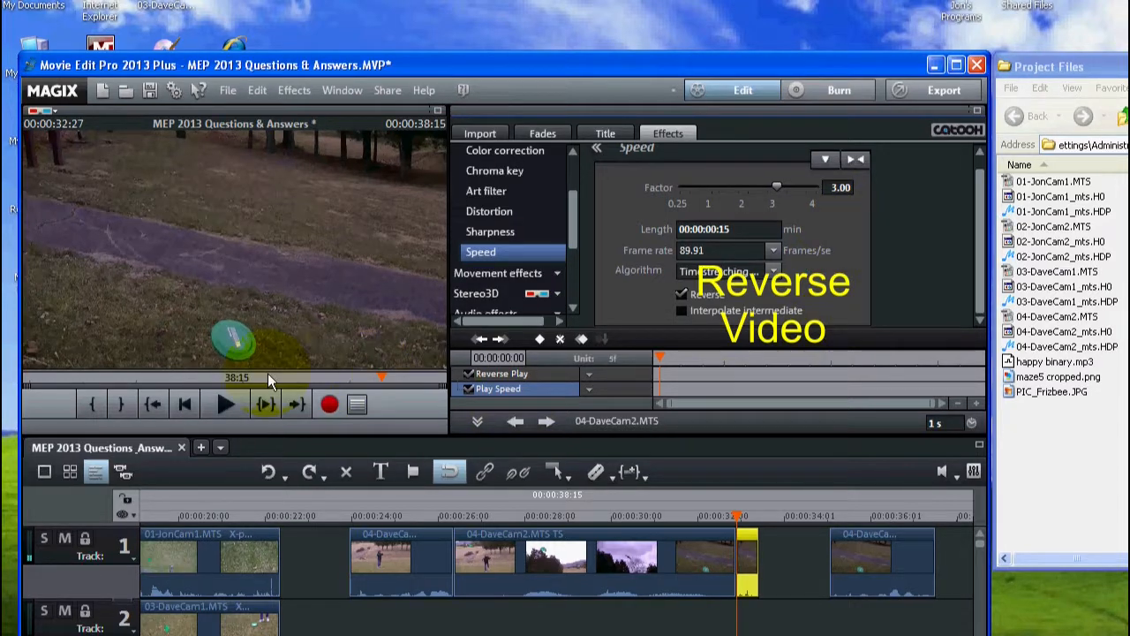
pyautogui.click(226, 403)
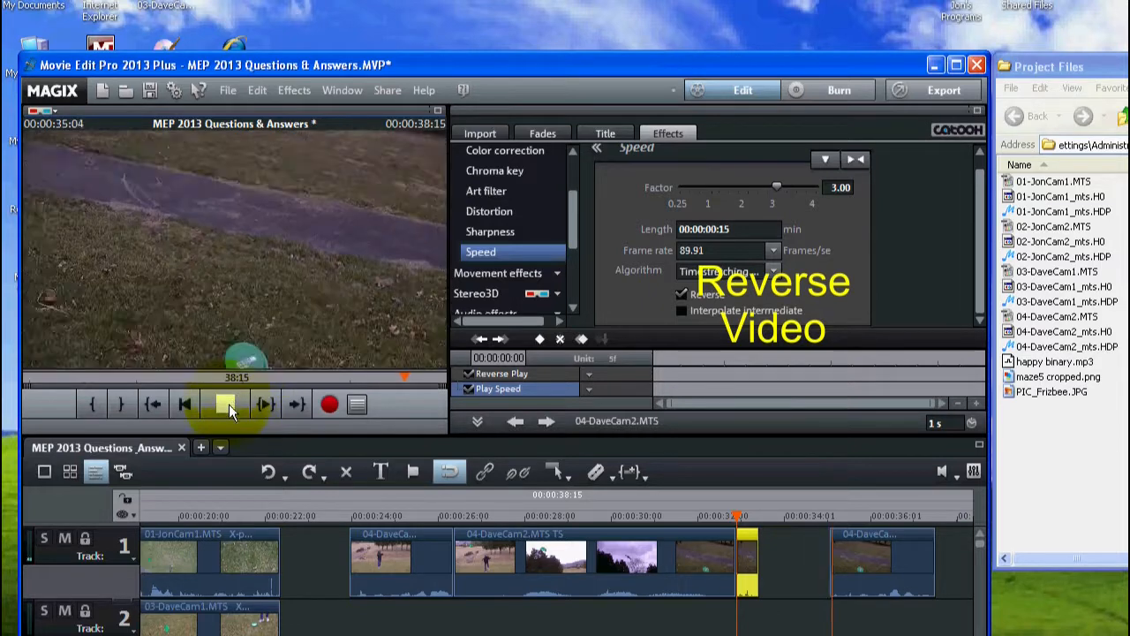
pyautogui.click(225, 403)
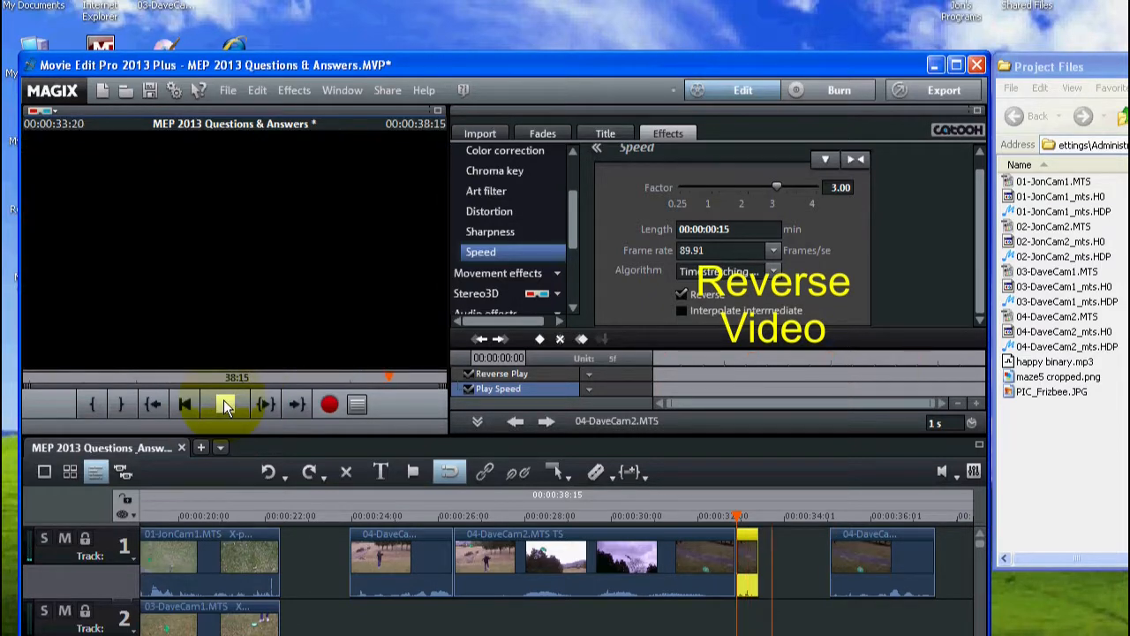
pyautogui.click(223, 402)
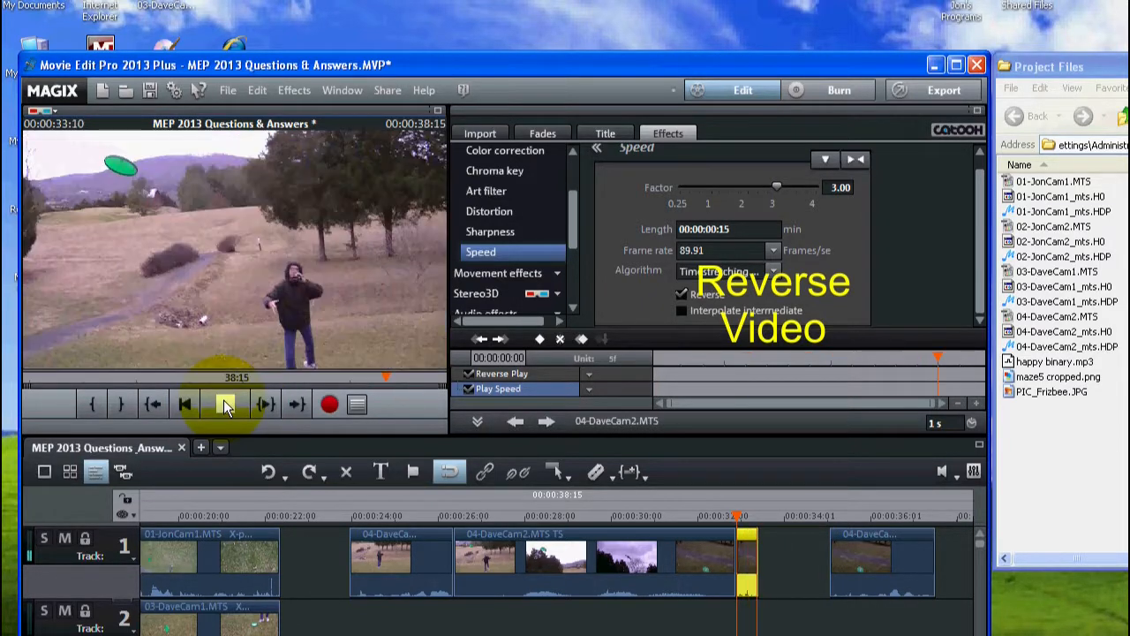
pyautogui.click(224, 402)
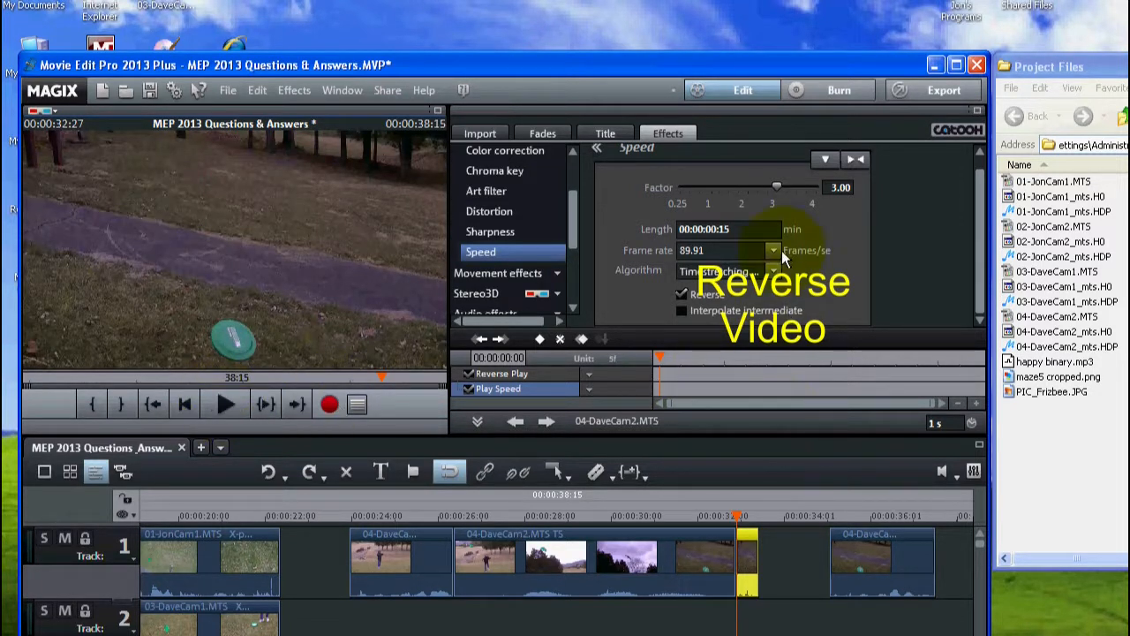
# - Set the reversed copy's speed factor to about 1.94 and preview it
pyautogui.moveTo(776, 187); pyautogui.dragTo(742, 187)
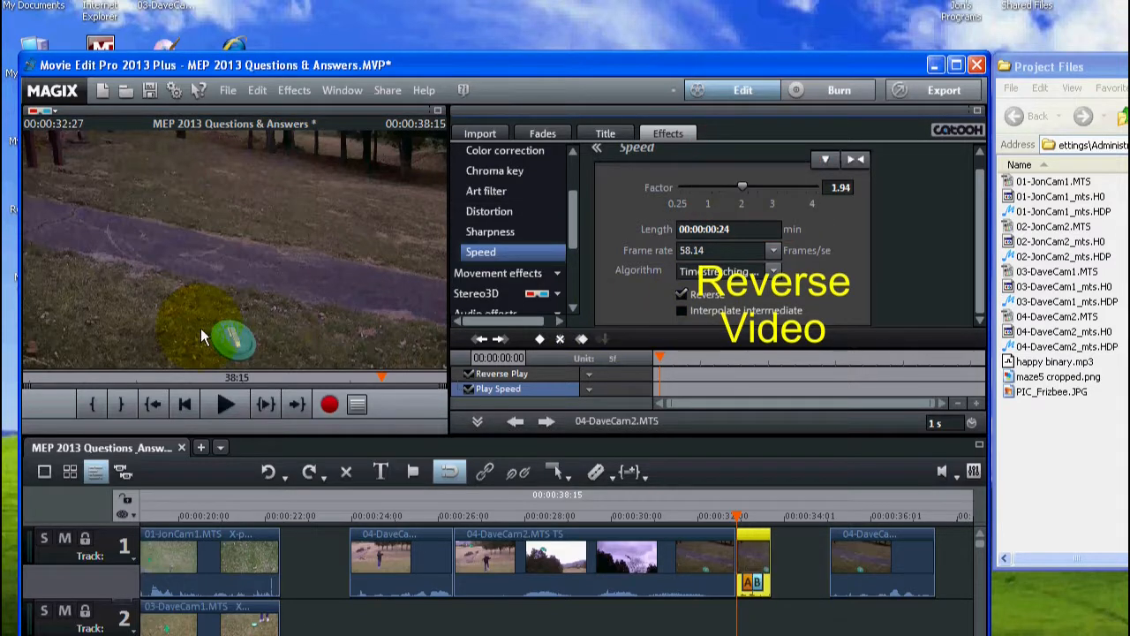
pyautogui.click(228, 403)
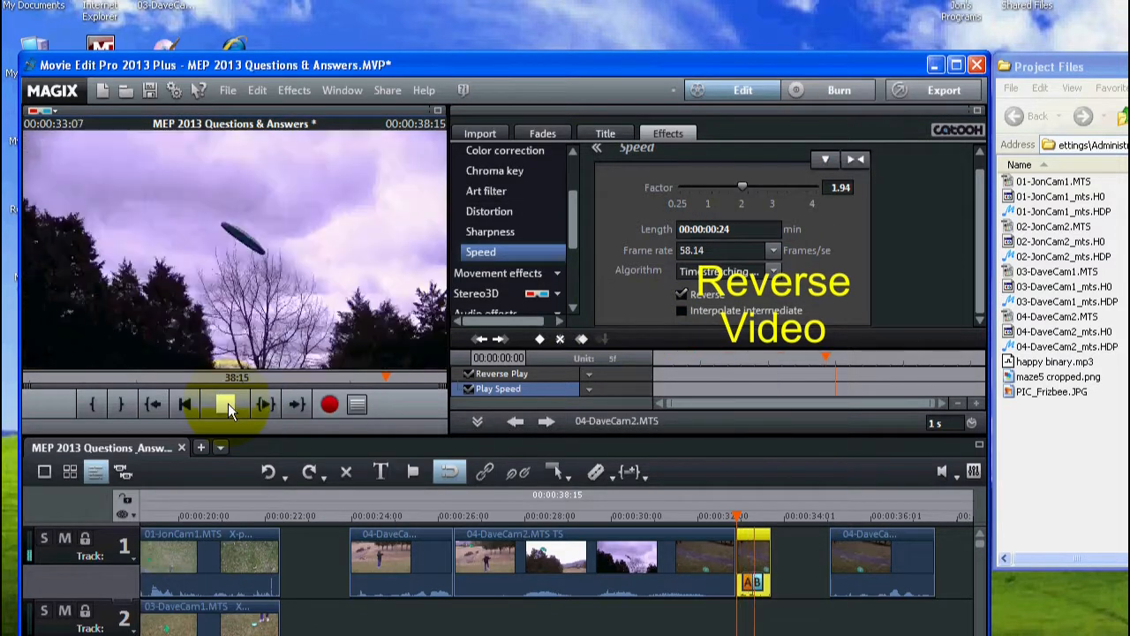
pyautogui.click(227, 407)
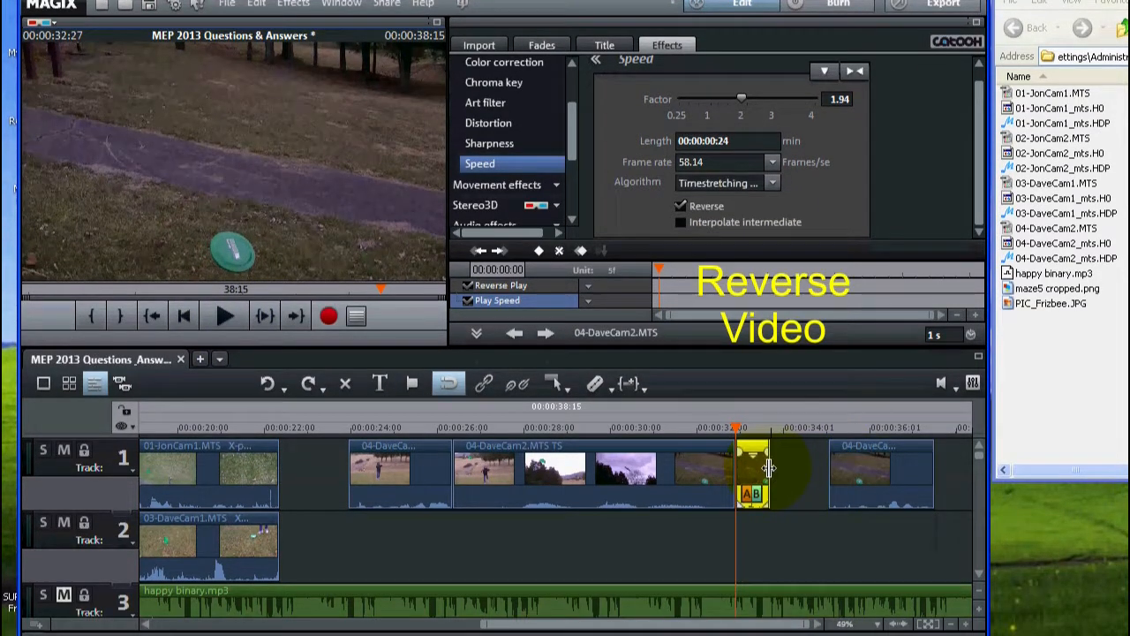
# - Extend the end of the reversed copy to a length of 00:00:01:03 and preview it, including playback from the throw's start
pyautogui.moveTo(769, 468); pyautogui.dragTo(781, 468)
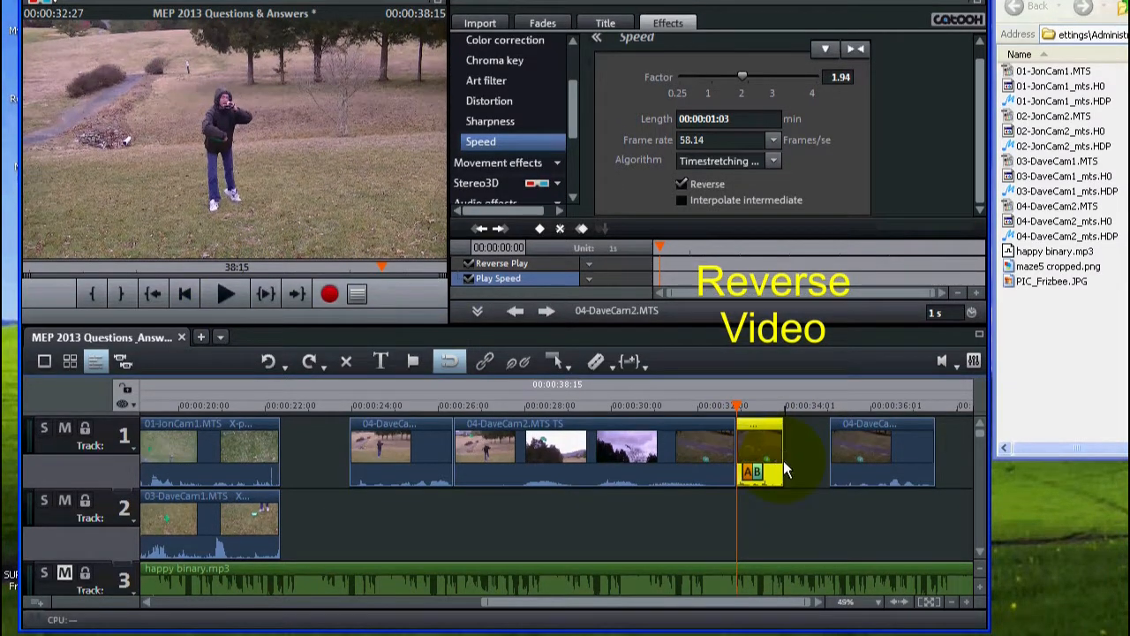
pyautogui.click(225, 296)
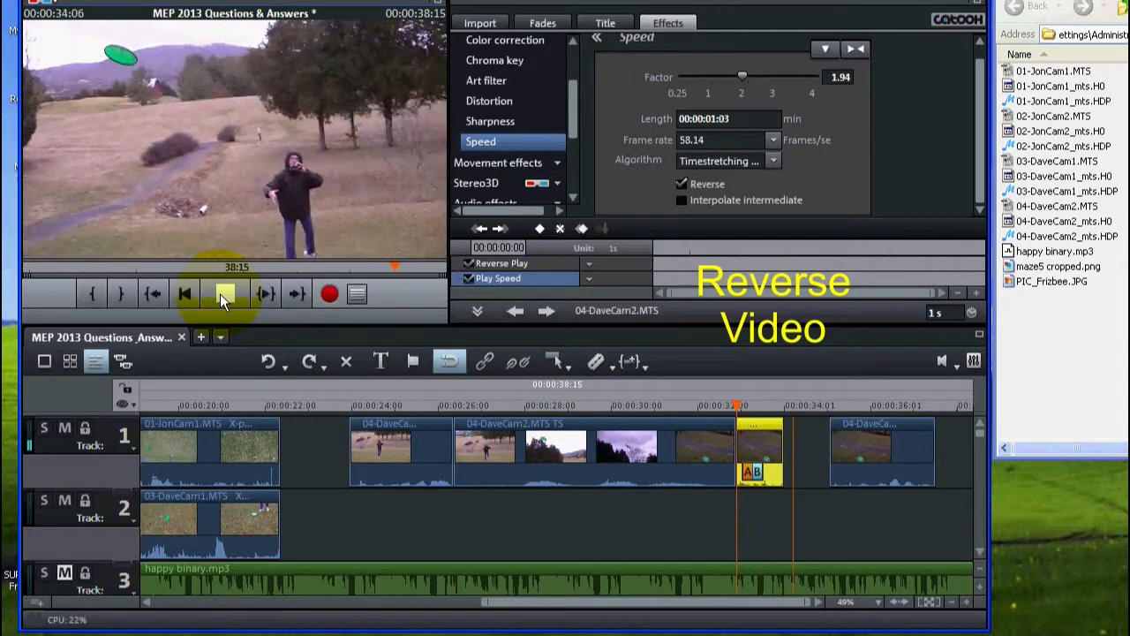
pyautogui.click(220, 294)
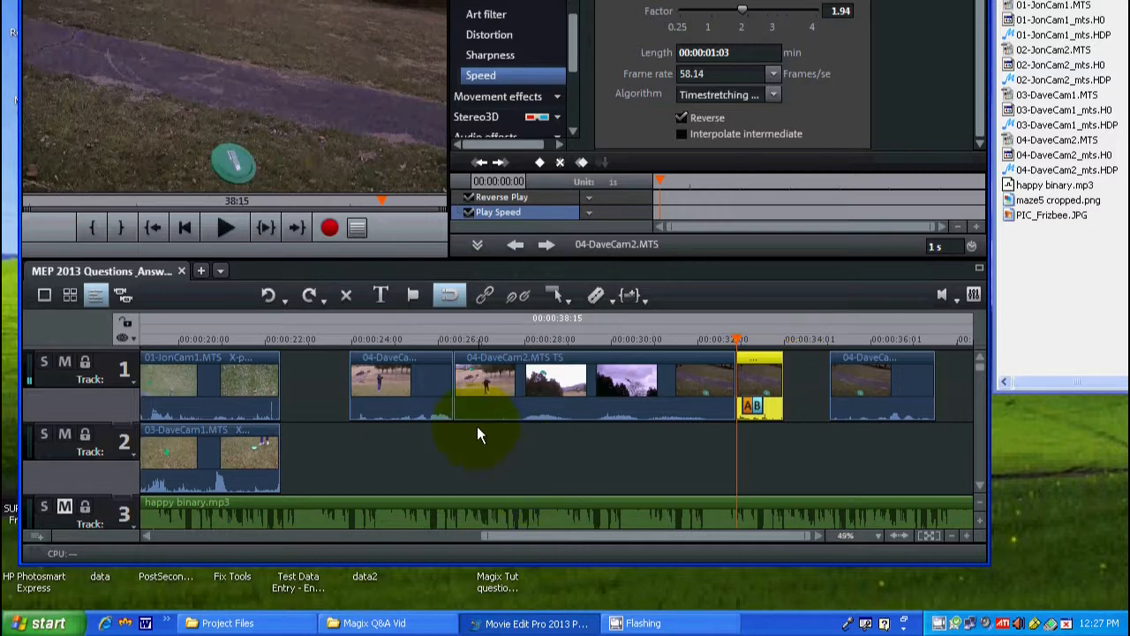
pyautogui.click(353, 338)
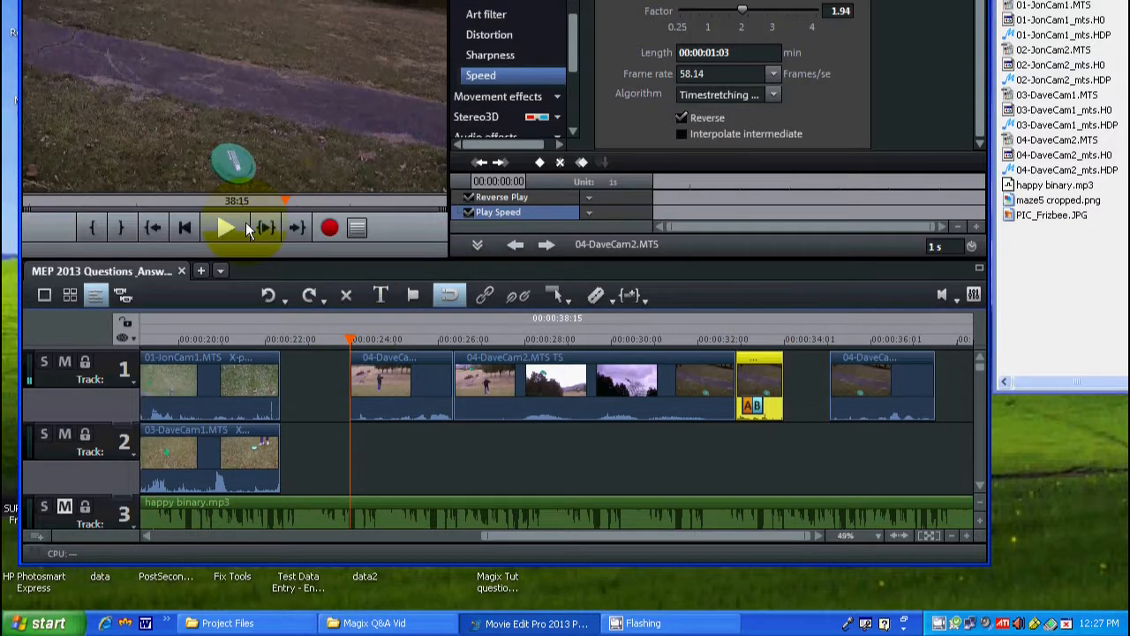
pyautogui.click(226, 226)
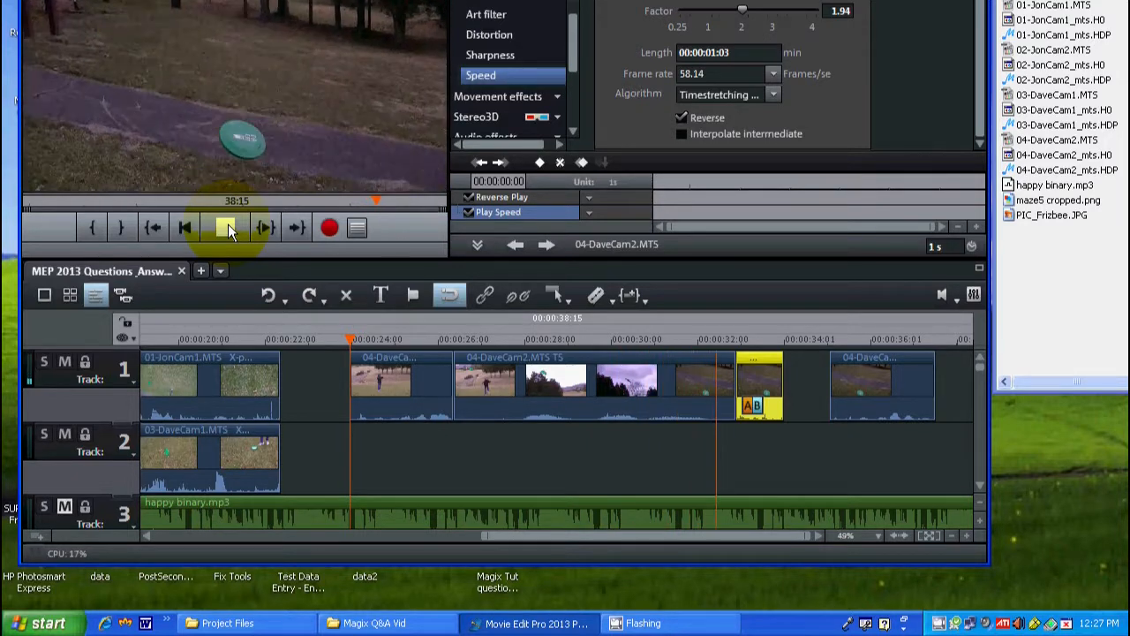
pyautogui.click(227, 229)
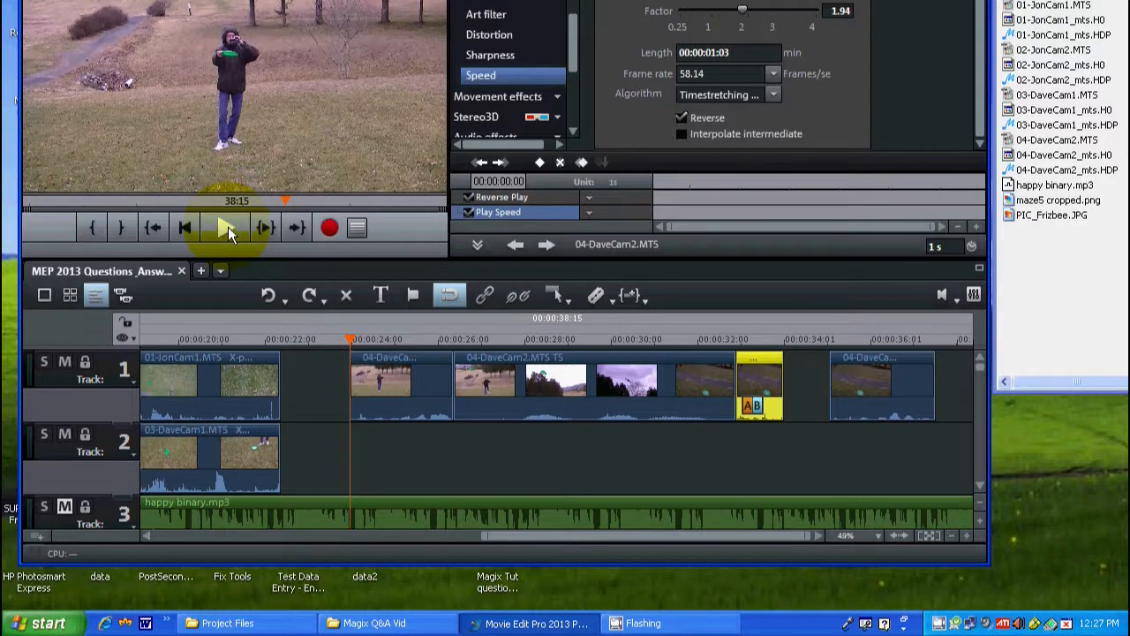
# - Move the last 04-DaveCam2.MTS part directly after the reversed copy and play the transition from 00:00:32:27
pyautogui.moveTo(894, 391); pyautogui.dragTo(846, 386)
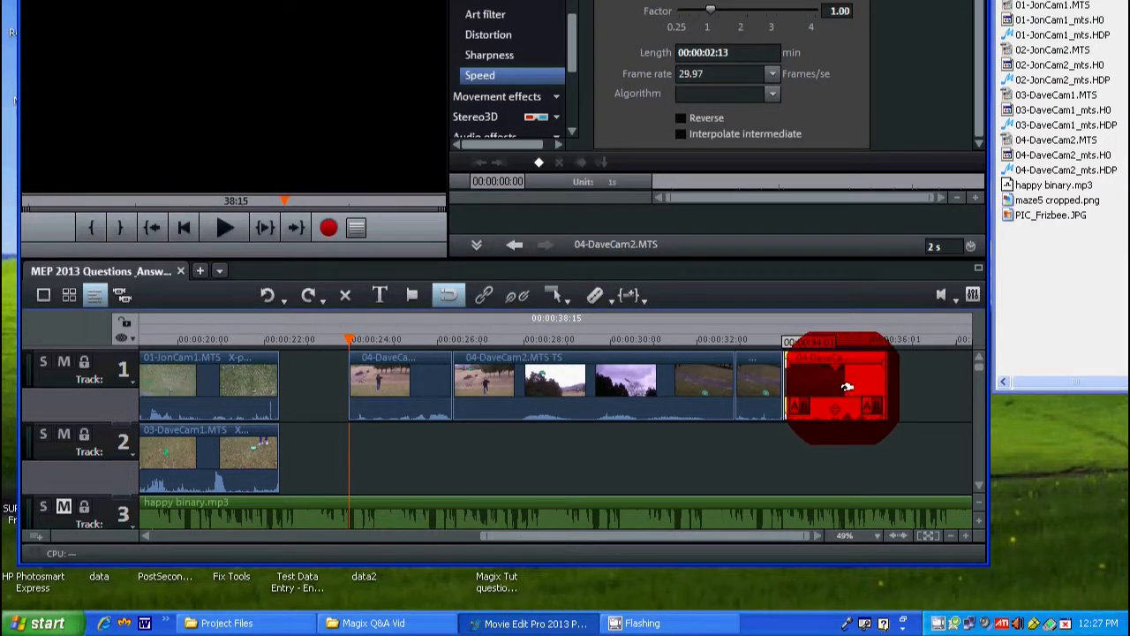
pyautogui.moveTo(845, 385); pyautogui.dragTo(846, 386)
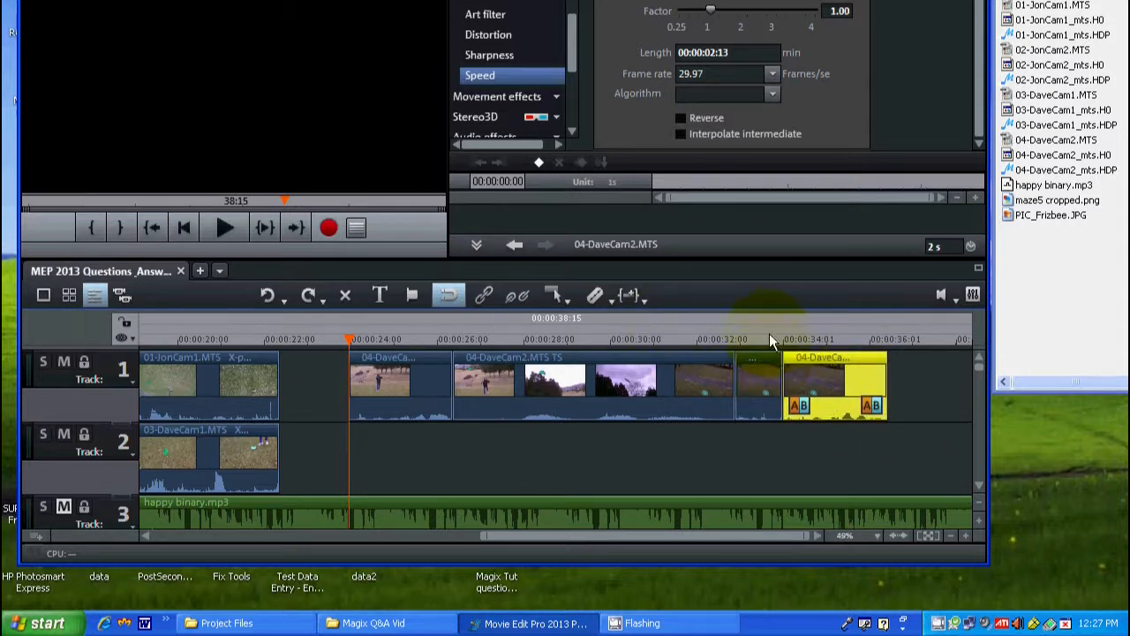
pyautogui.click(730, 331)
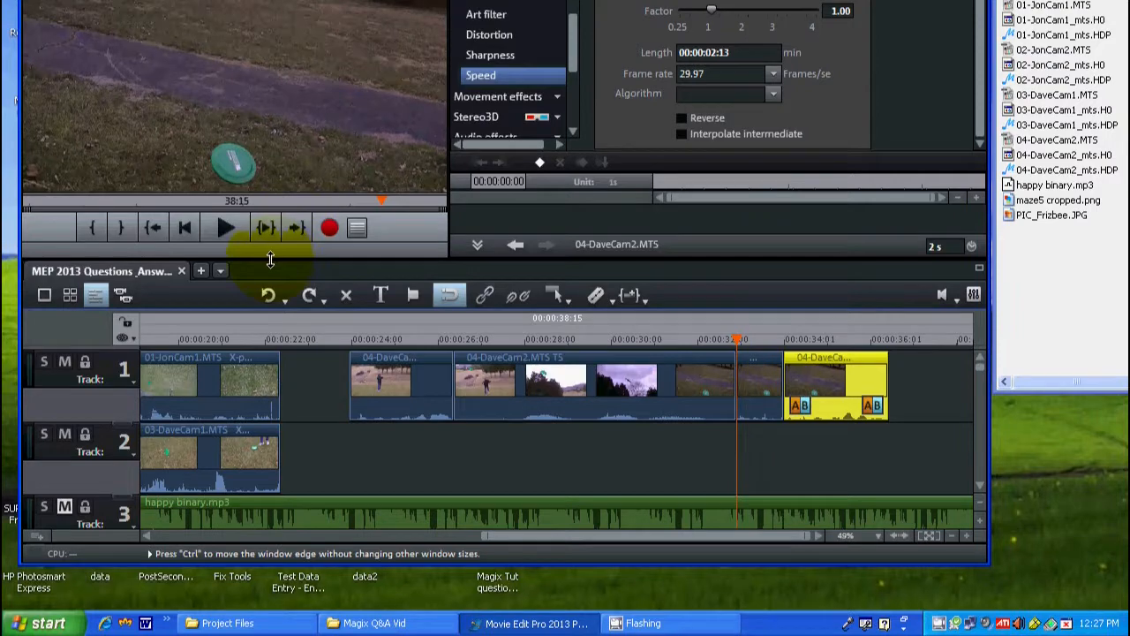
pyautogui.click(222, 227)
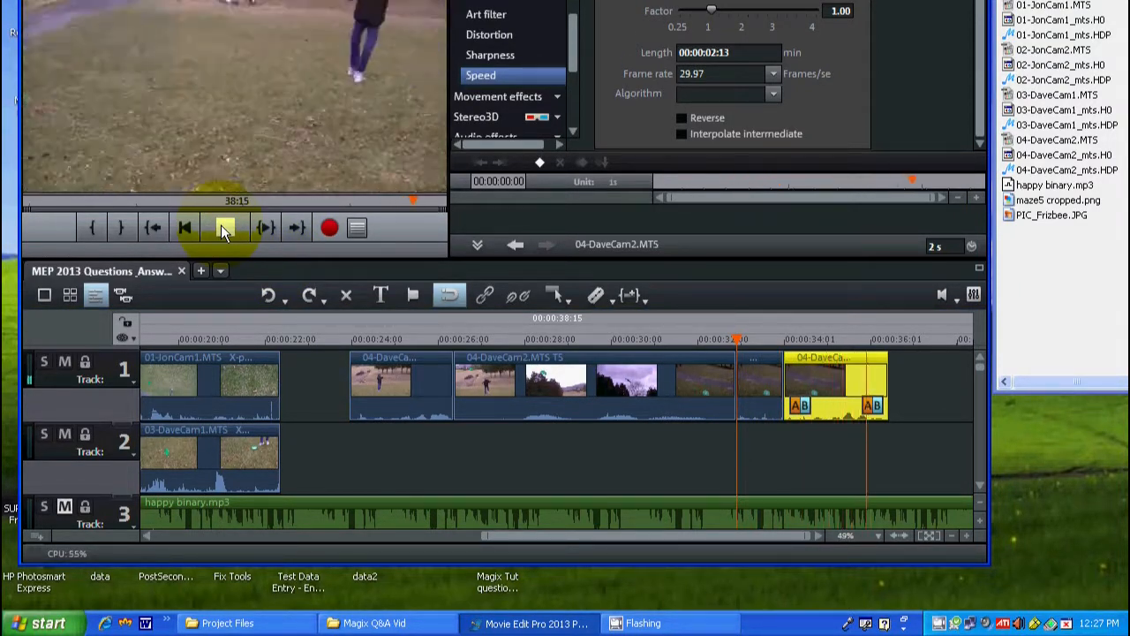
pyautogui.click(222, 227)
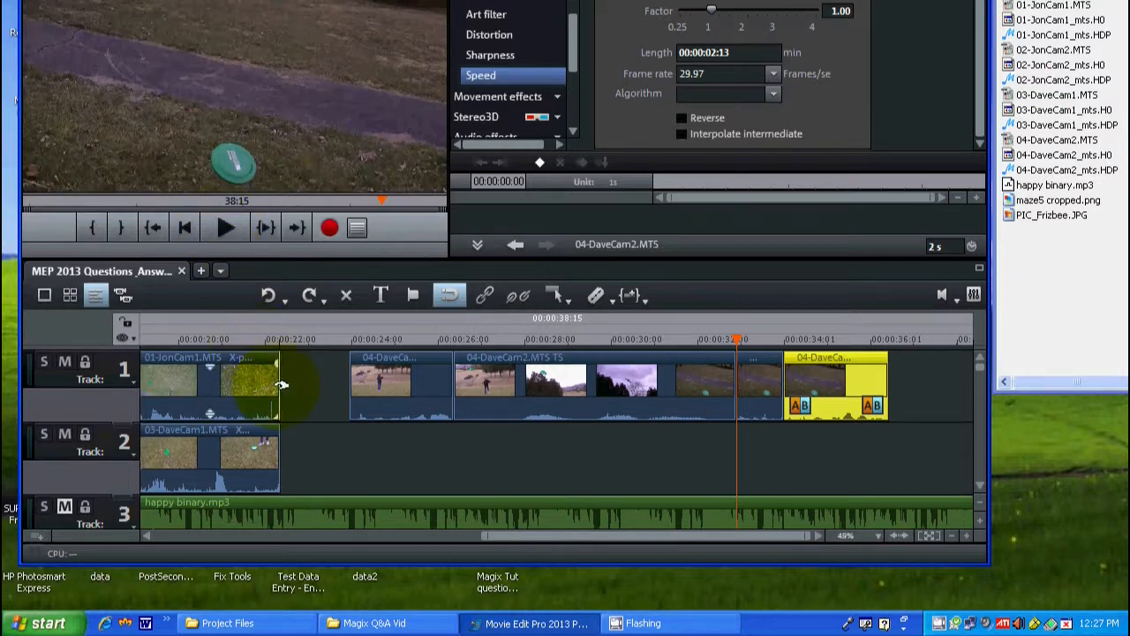
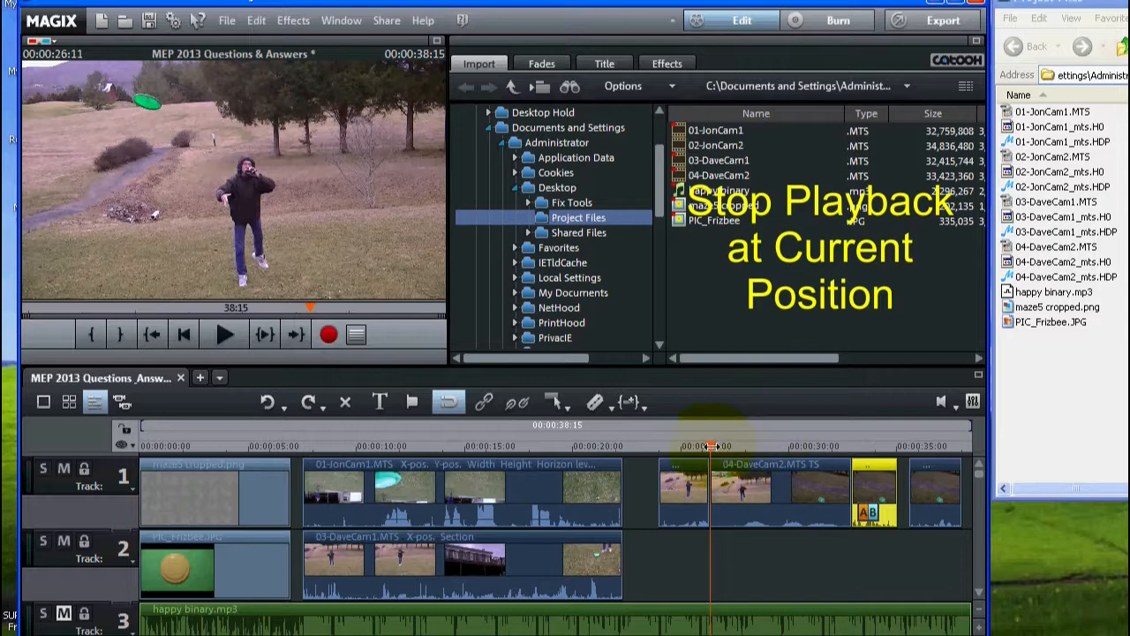
# - Place the playhead at the start of the slow-motion 04-DaveCam2.MTS section, play from there and stop playback
pyautogui.click(709, 441)
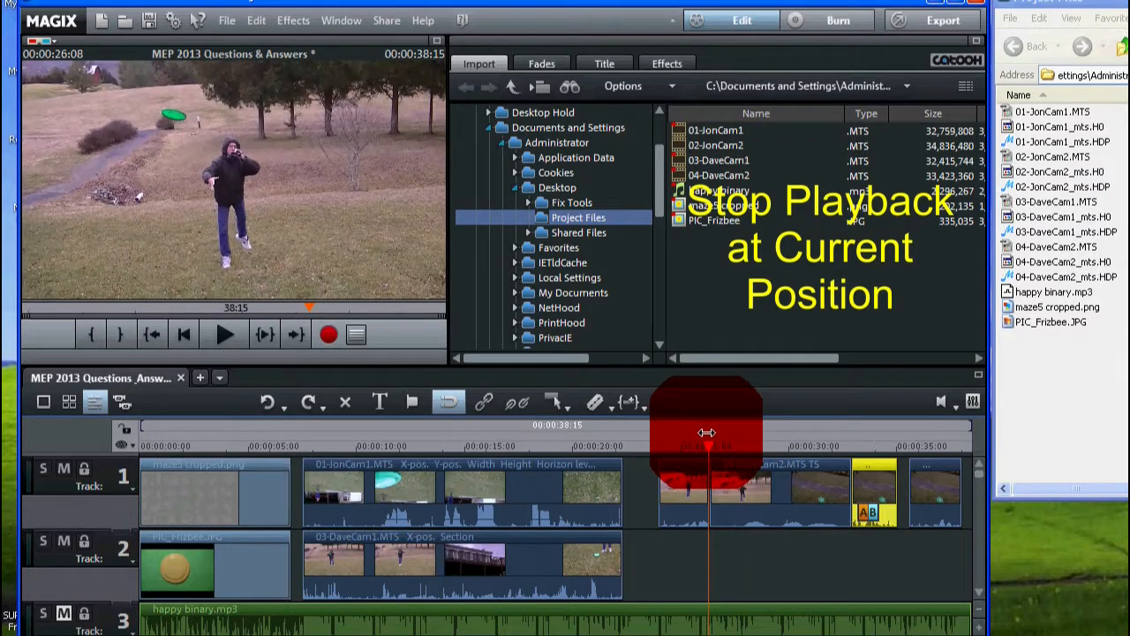
pyautogui.click(709, 432)
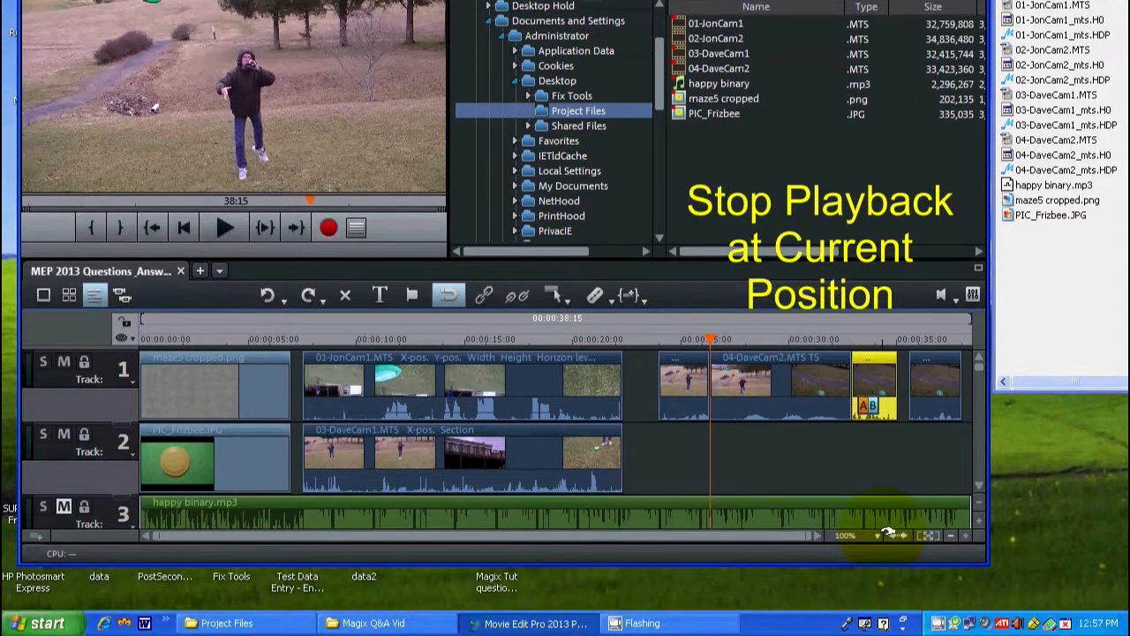
pyautogui.click(965, 536)
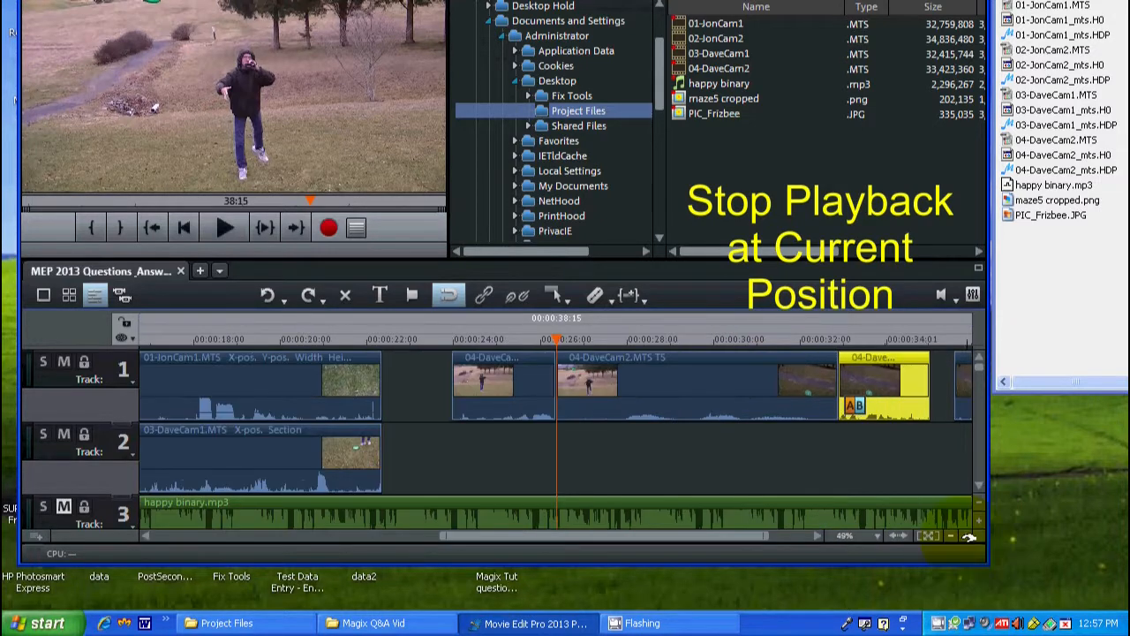
pyautogui.click(965, 537)
pyautogui.moveTo(642, 530); pyautogui.dragTo(715, 540)
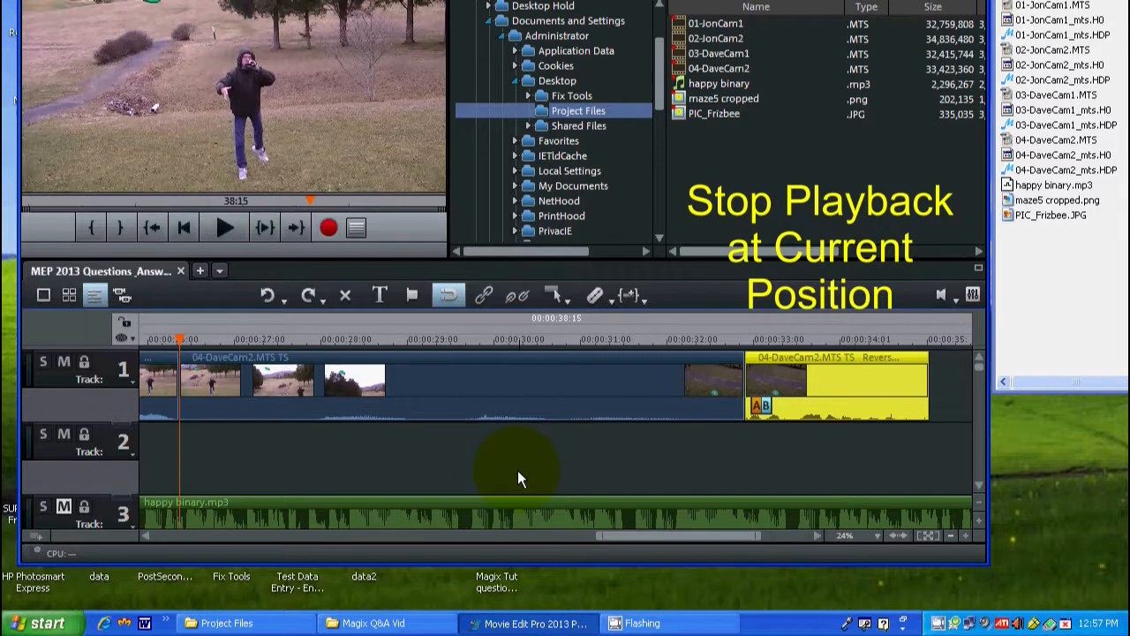
pyautogui.click(226, 228)
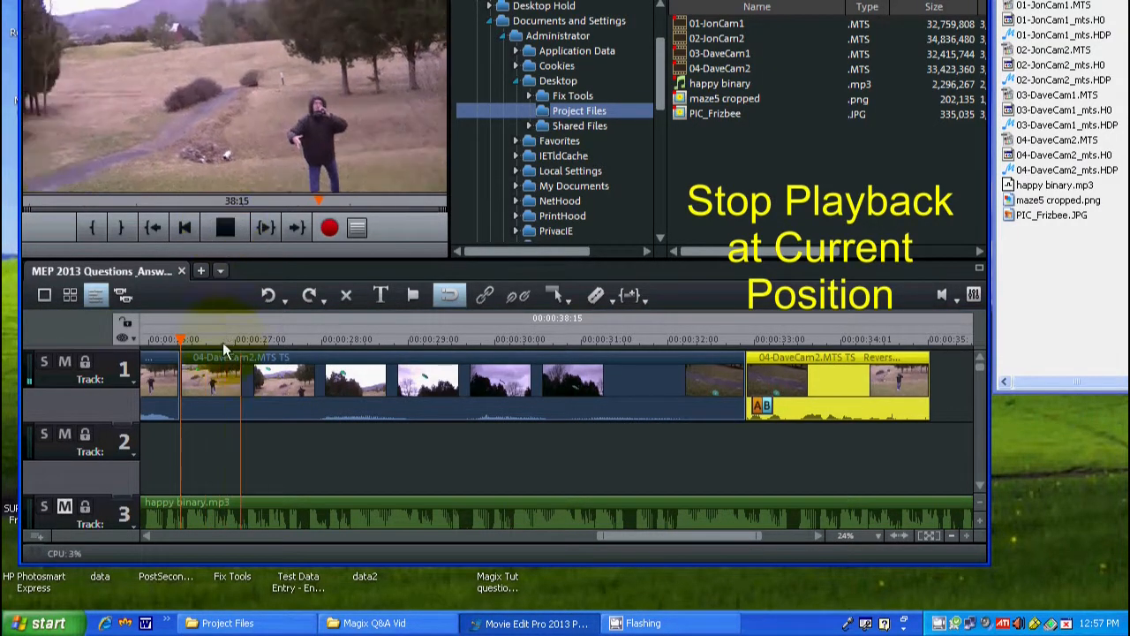
pyautogui.click(220, 227)
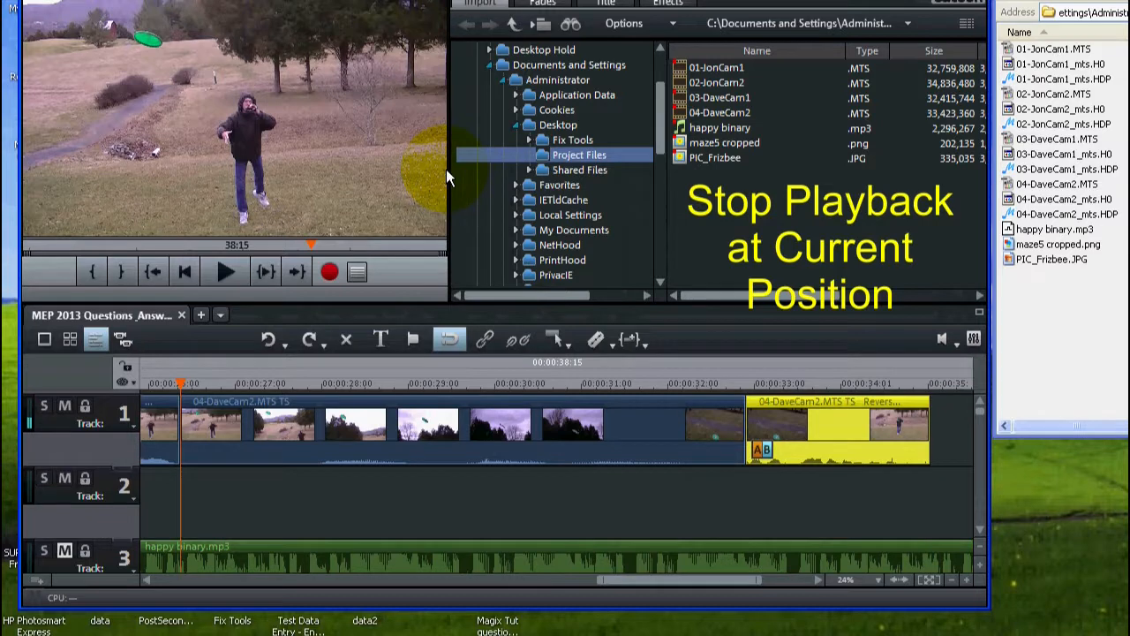
# - Widen the preview monitor, then play the slow-motion 04-DaveCam2.MTS section and stop with the playhead at the current position
pyautogui.moveTo(448, 179); pyautogui.dragTo(491, 180)
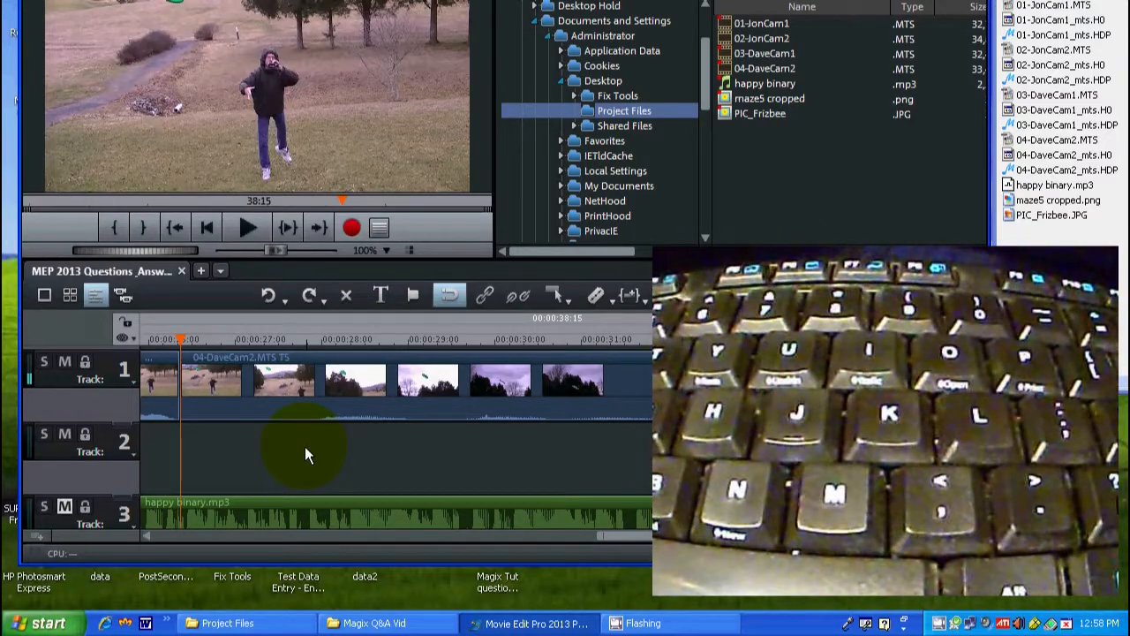
pyautogui.click(243, 226)
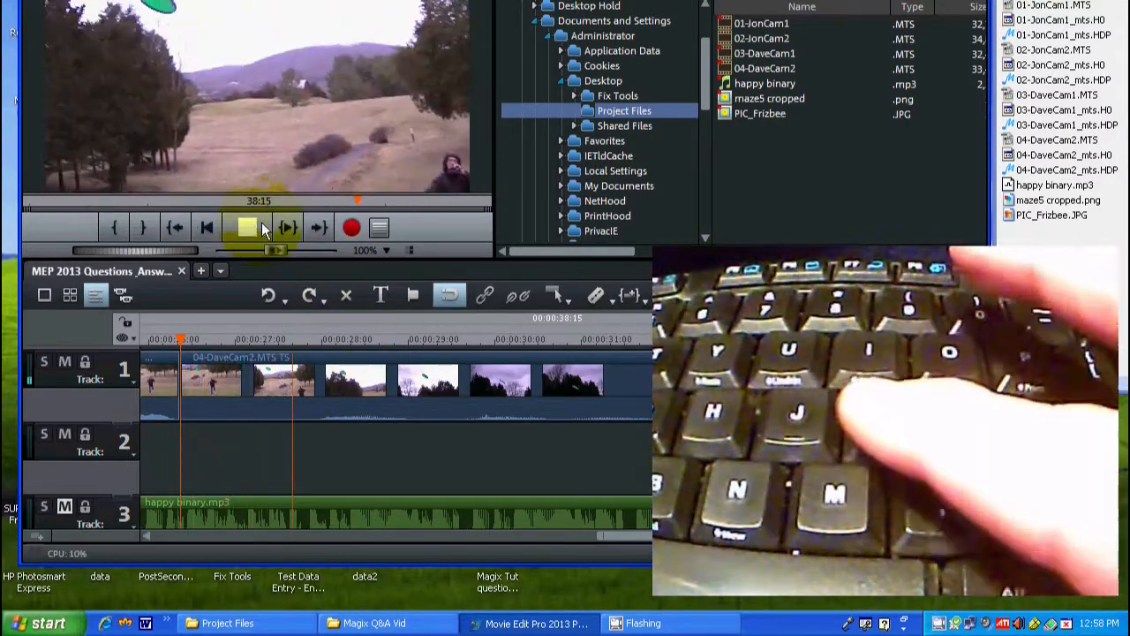
pyautogui.click(261, 222)
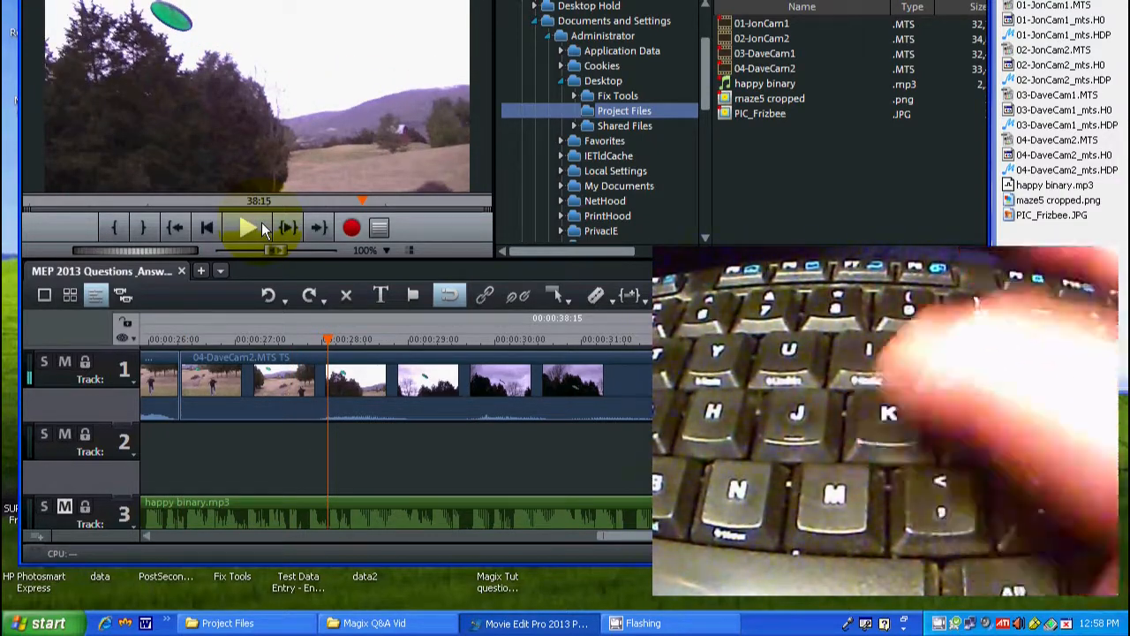
# - Play the 04-DaveCam2 clip on track 1 forward and backward, pausing between direction changes
pyautogui.press('l')
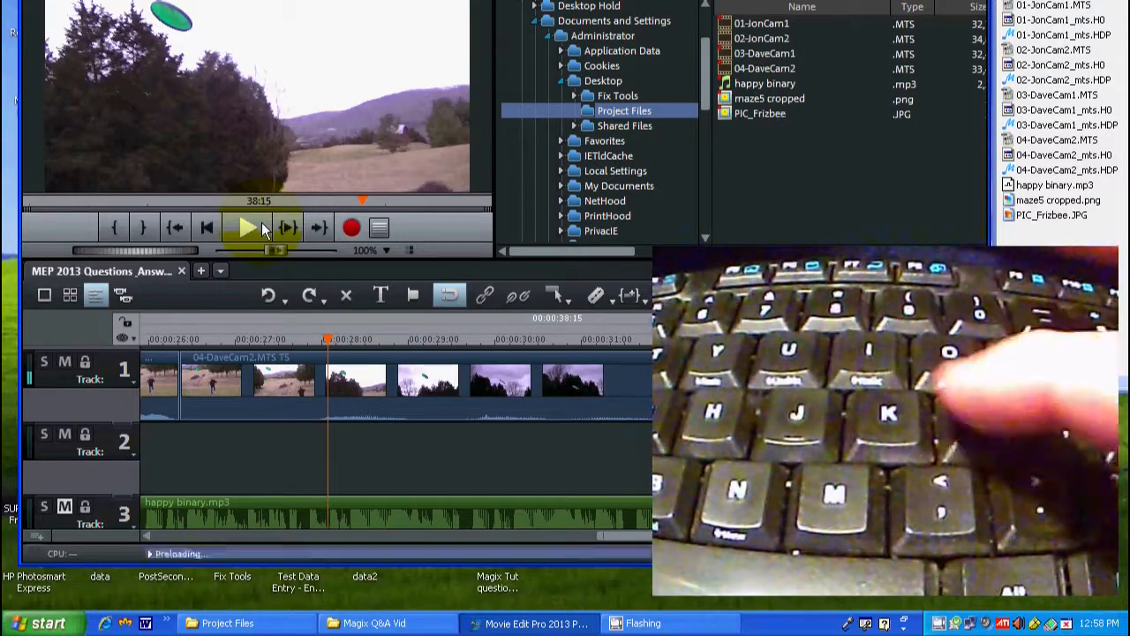
pyautogui.press('k')
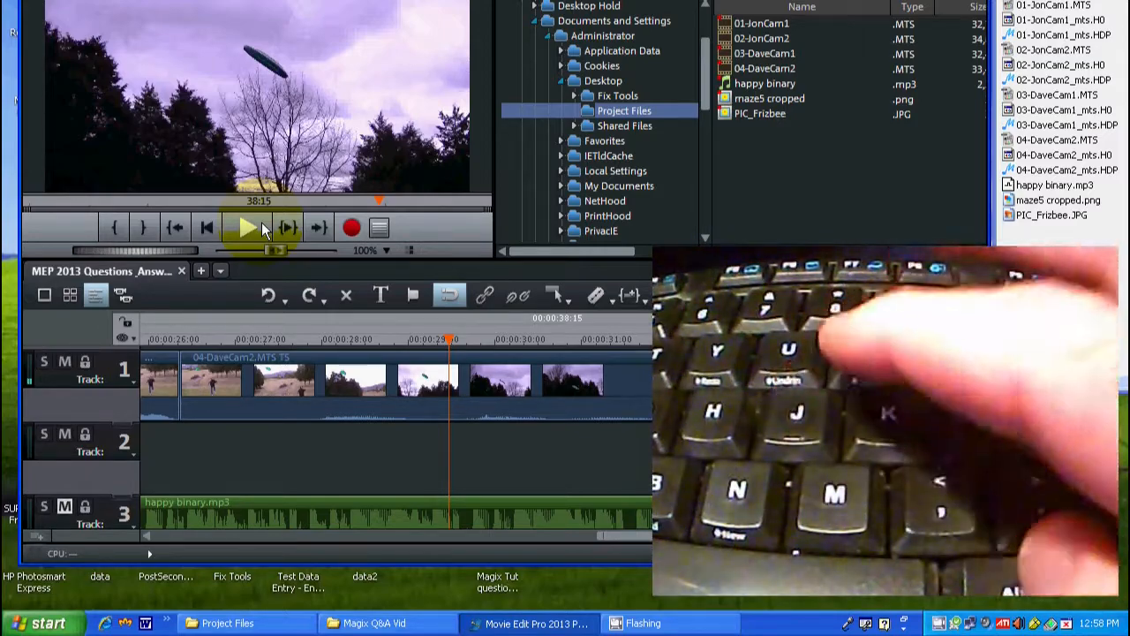
pyautogui.press('j')
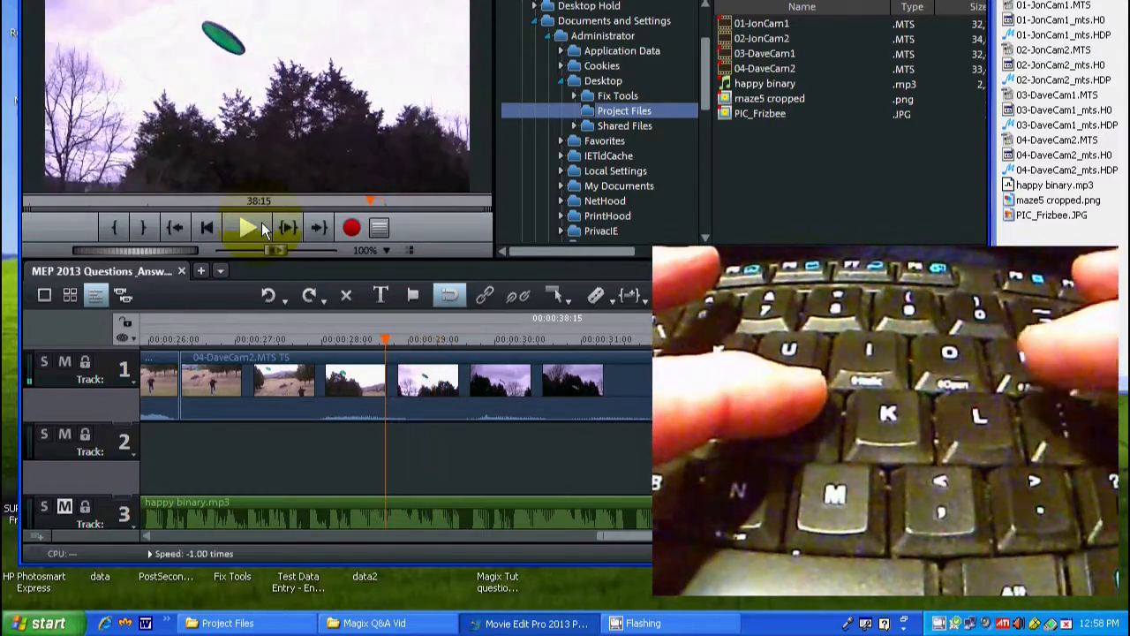
pyautogui.press('k')
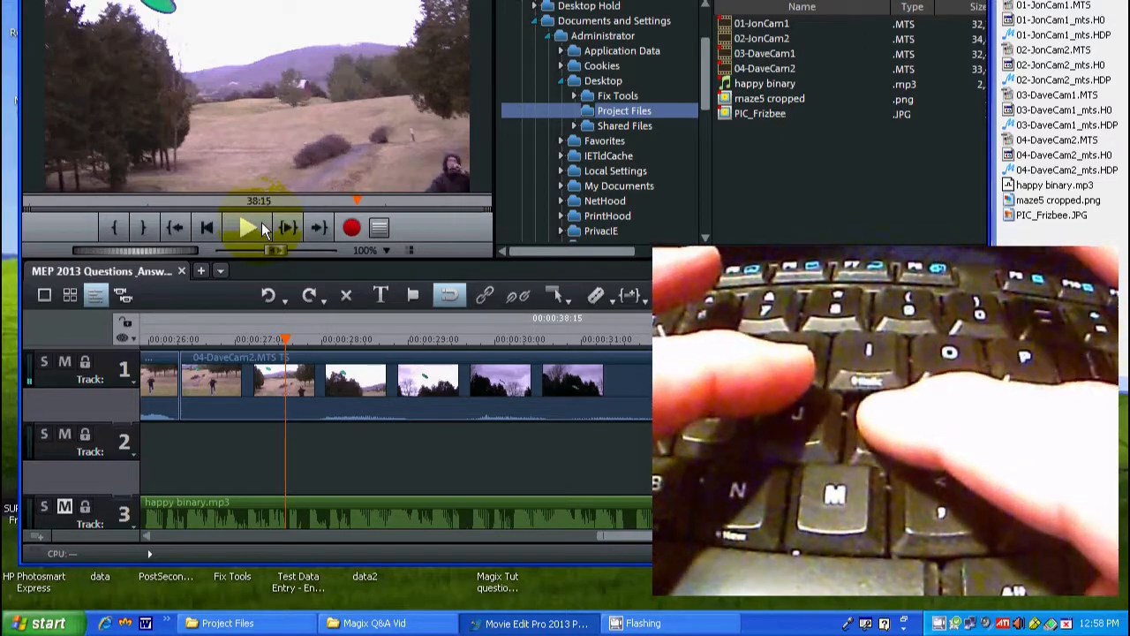
pyautogui.press('l')
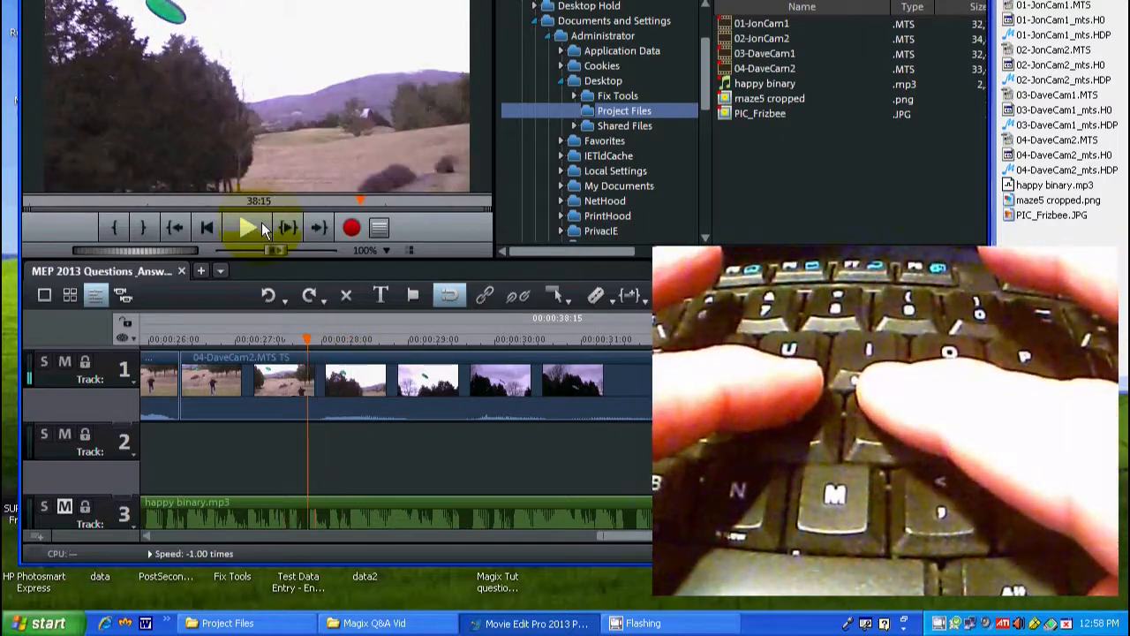
pyautogui.press('k')
pyautogui.press('l')
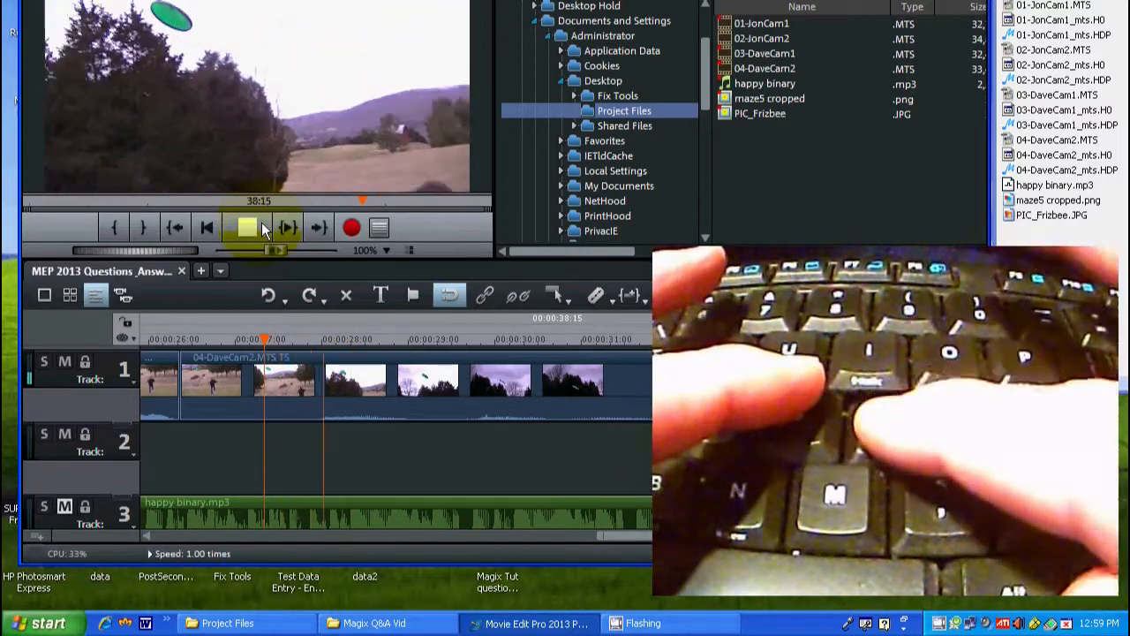
pyautogui.press('k')
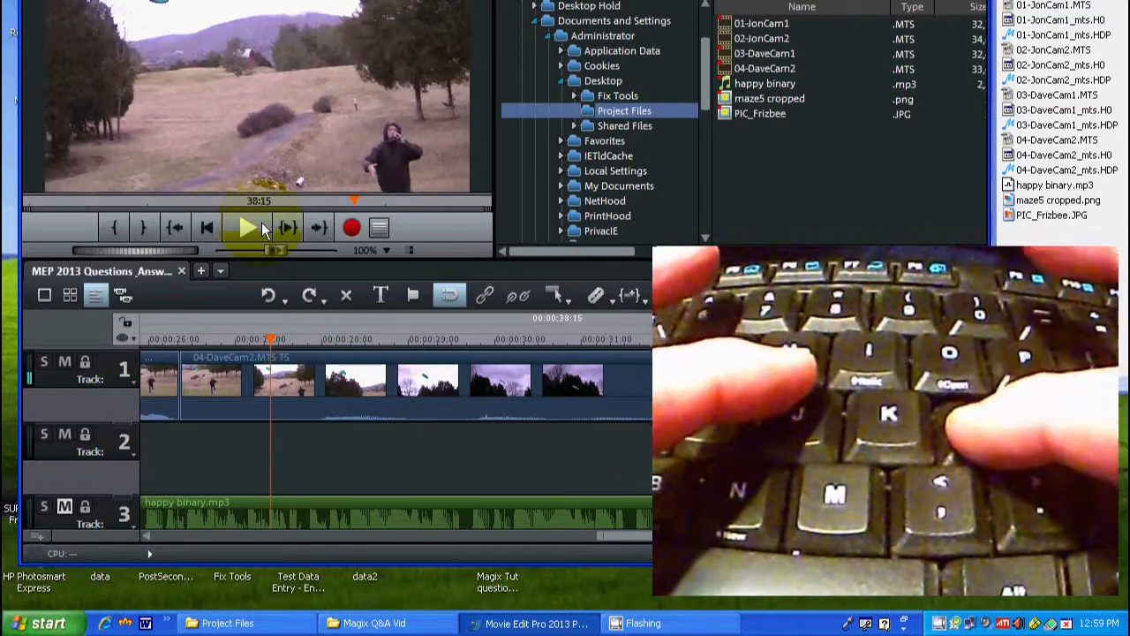
pyautogui.press('k')
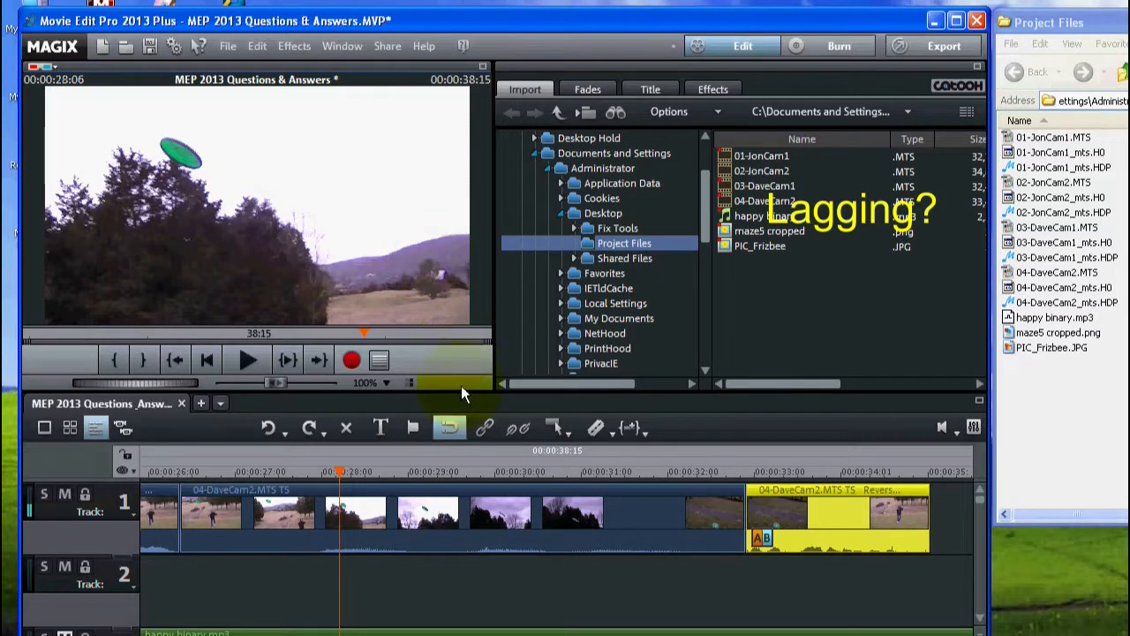
pyautogui.click(457, 482)
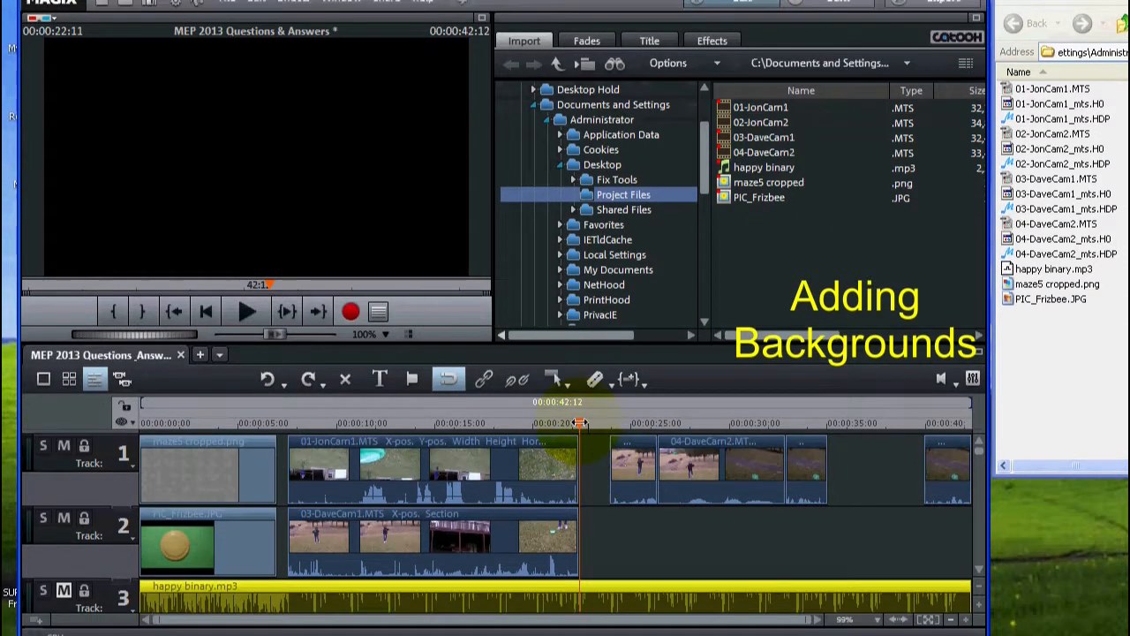
# - Place the playhead at 00:00:22:11, where 01-JonCam1 ends, and open the Backgrounds design elements
pyautogui.click(578, 467)
pyautogui.moveTo(578, 423)
pyautogui.mouseDown()
pyautogui.moveTo(560, 419)
pyautogui.moveTo(580, 425)
pyautogui.mouseUp()
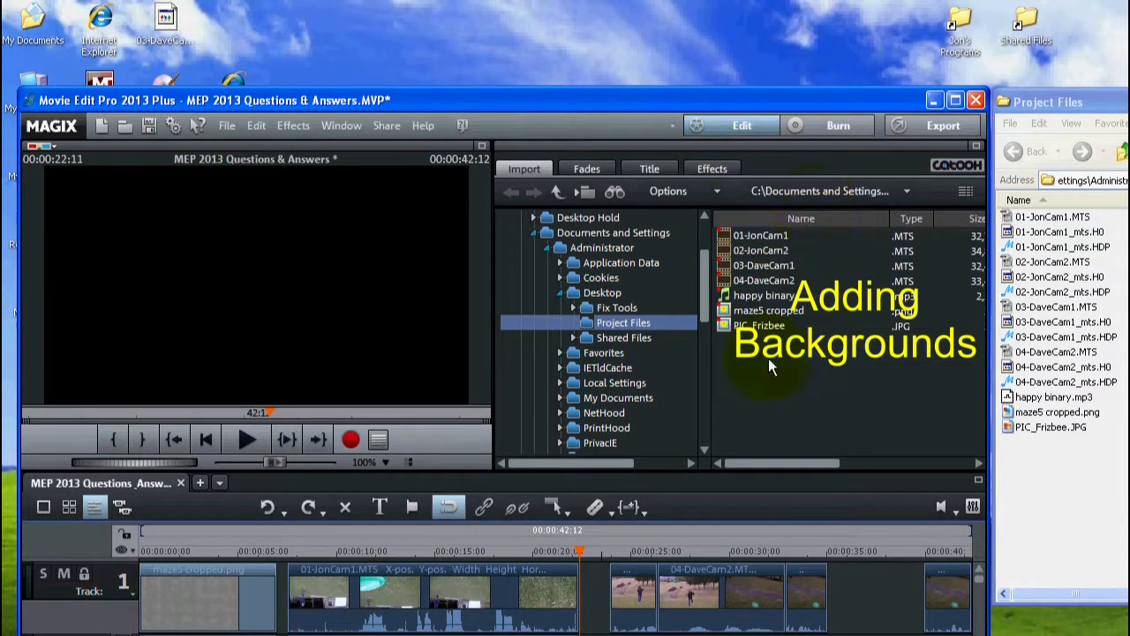
pyautogui.click(703, 168)
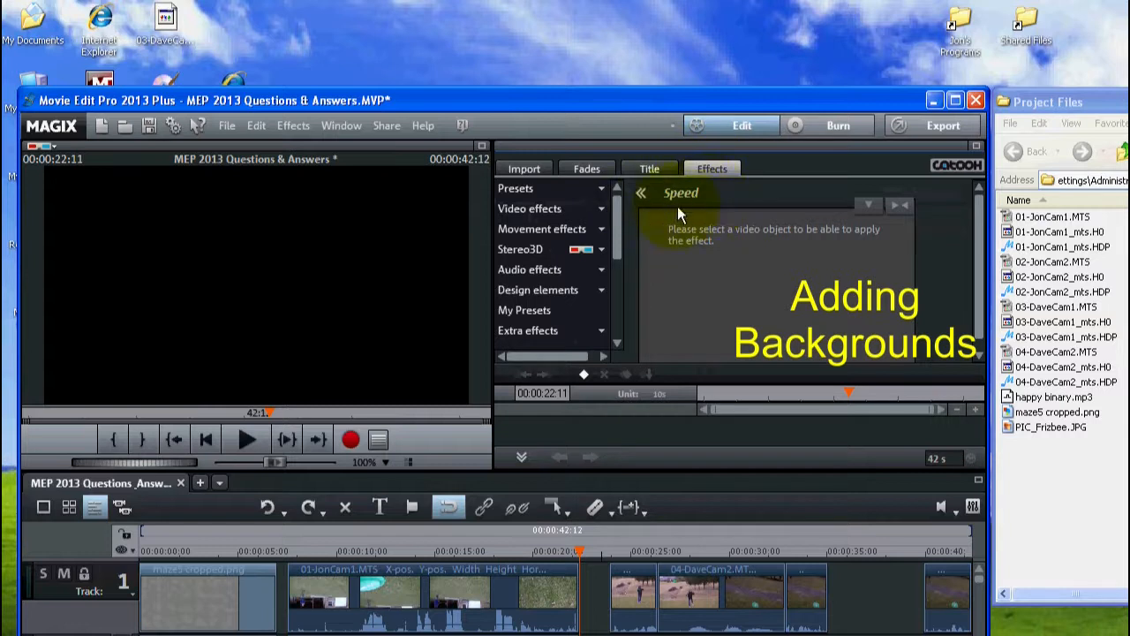
pyautogui.click(553, 289)
pyautogui.moveTo(619, 238); pyautogui.dragTo(617, 263)
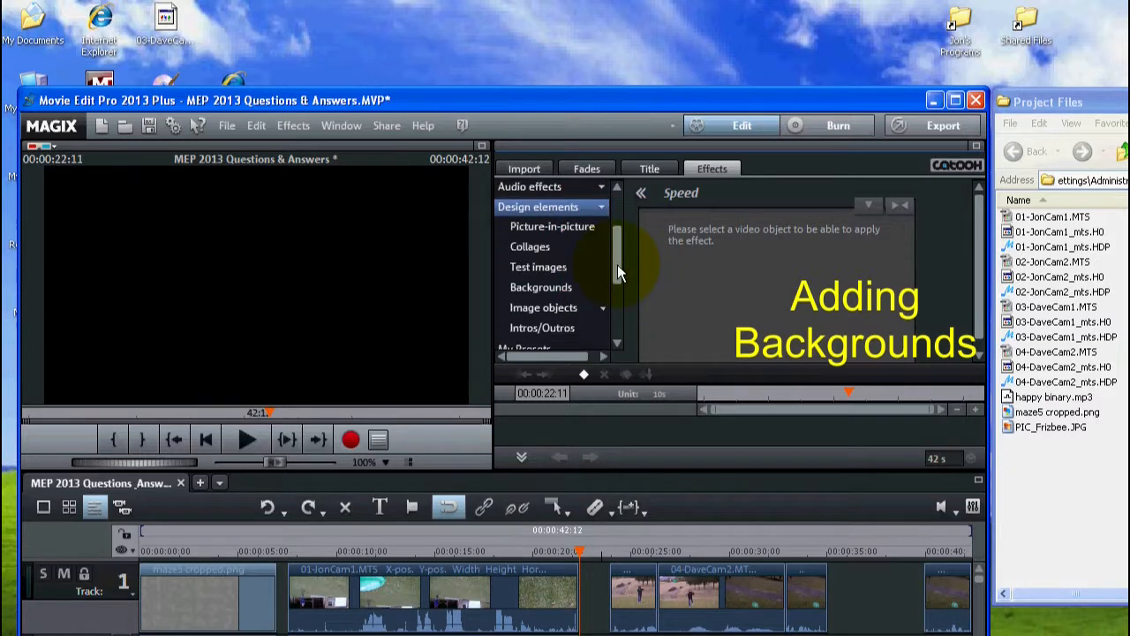
pyautogui.click(560, 291)
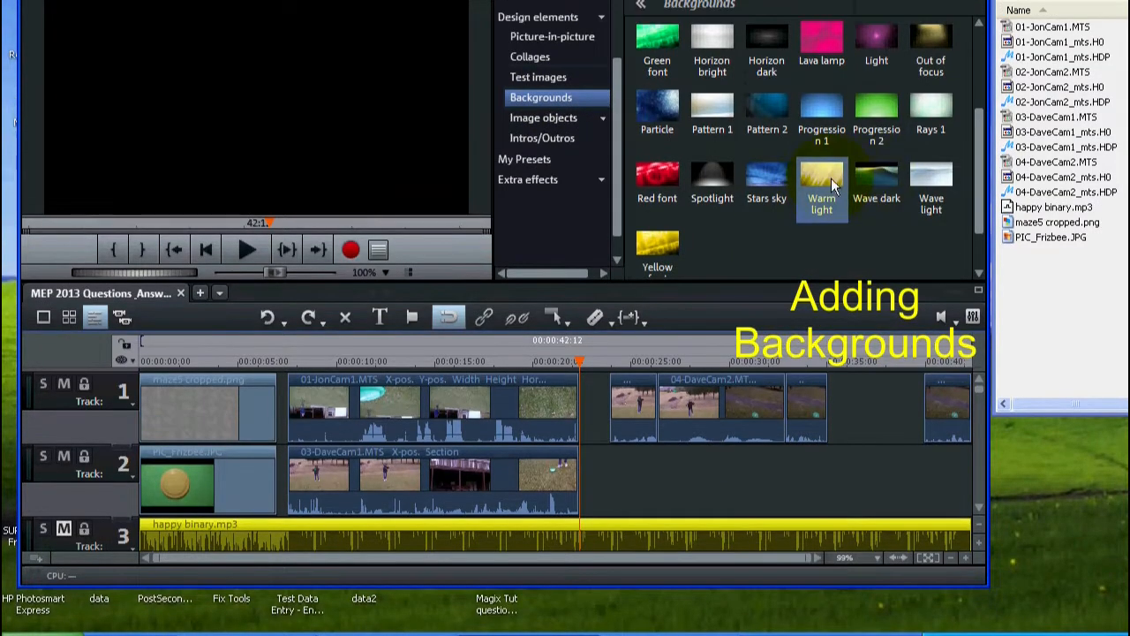
# - Insert the Warm light background as an independent object, shortened to fill the gap after 01-JonCam1 on track 1
pyautogui.moveTo(815, 175)
pyautogui.mouseDown()
pyautogui.moveTo(809, 469)
pyautogui.moveTo(614, 470)
pyautogui.mouseUp()
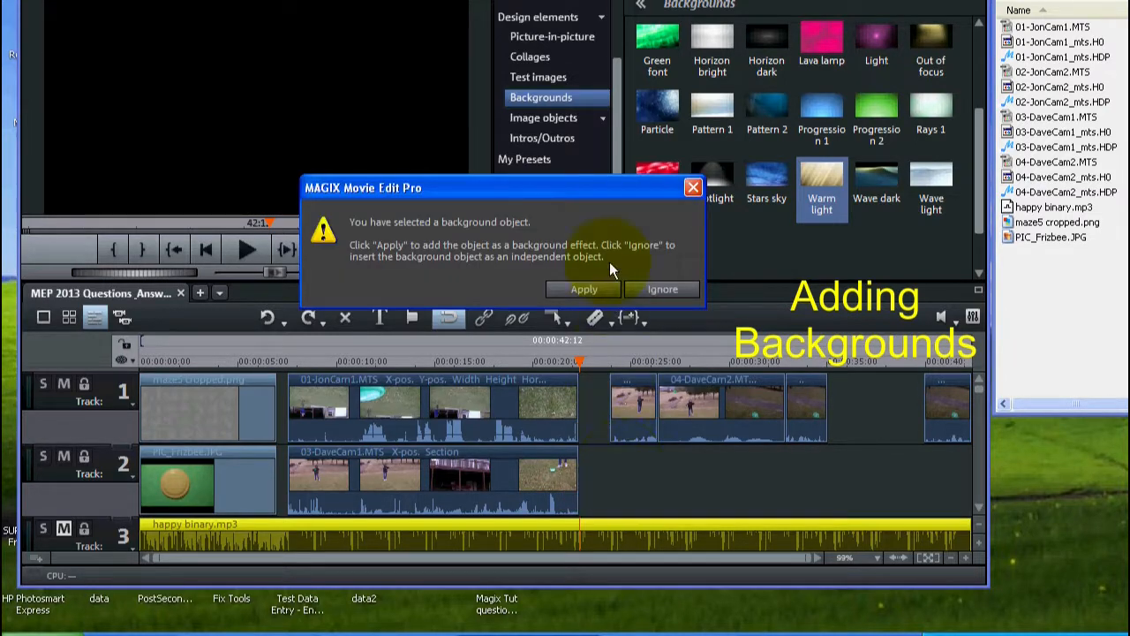
pyautogui.click(657, 291)
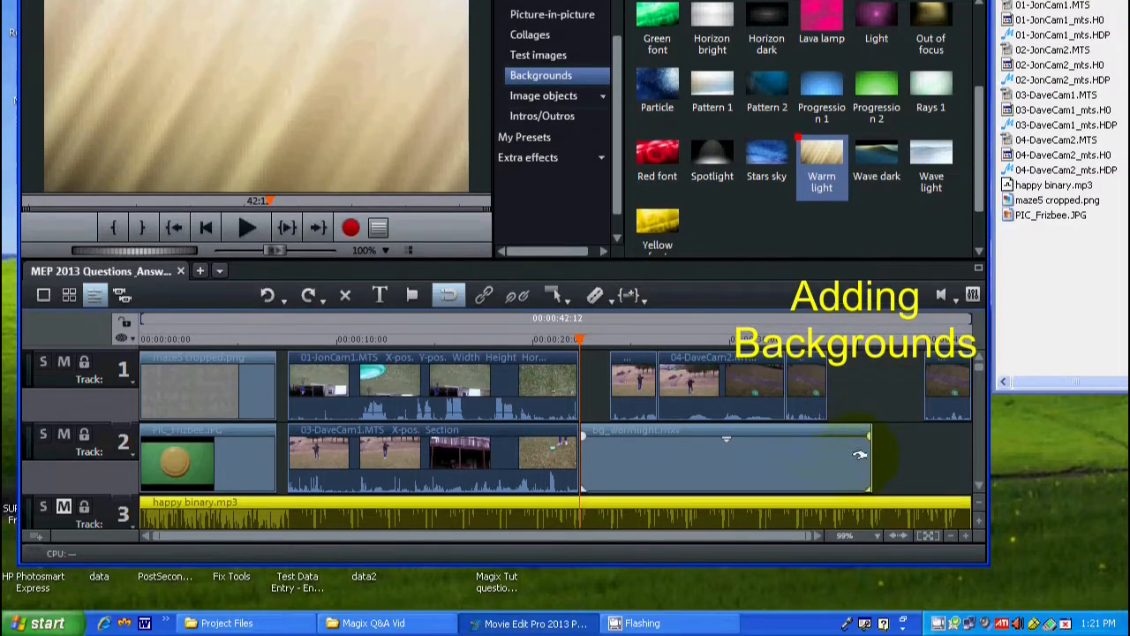
pyautogui.click(870, 463)
pyautogui.moveTo(758, 454); pyautogui.dragTo(590, 388)
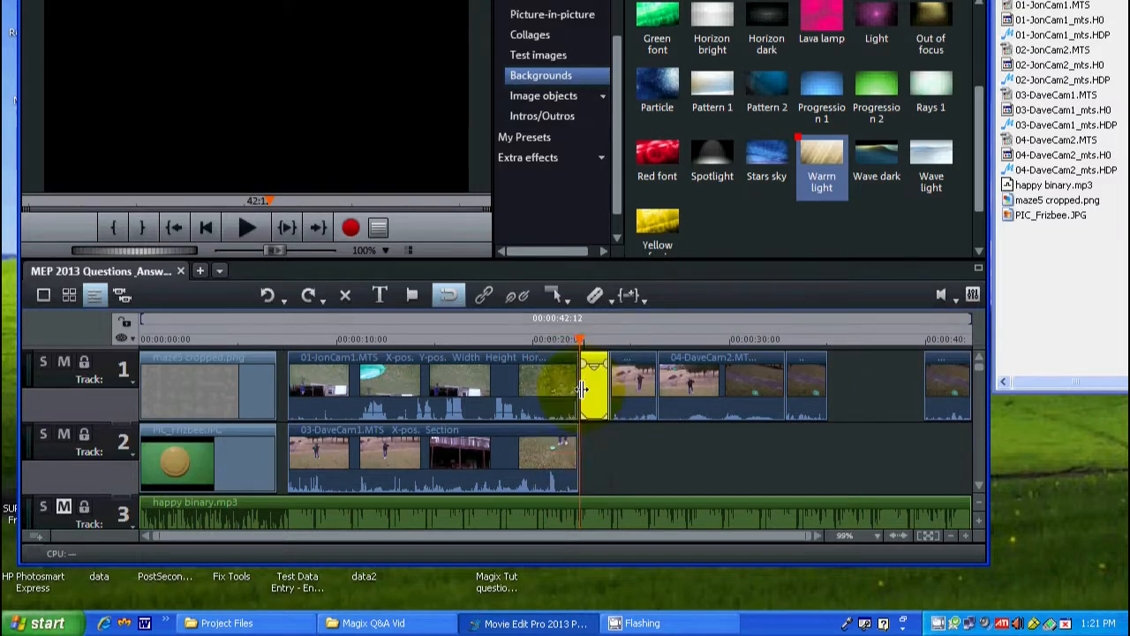
# - Play the timeline from the Warm light background to preview it between the clips
pyautogui.click(249, 229)
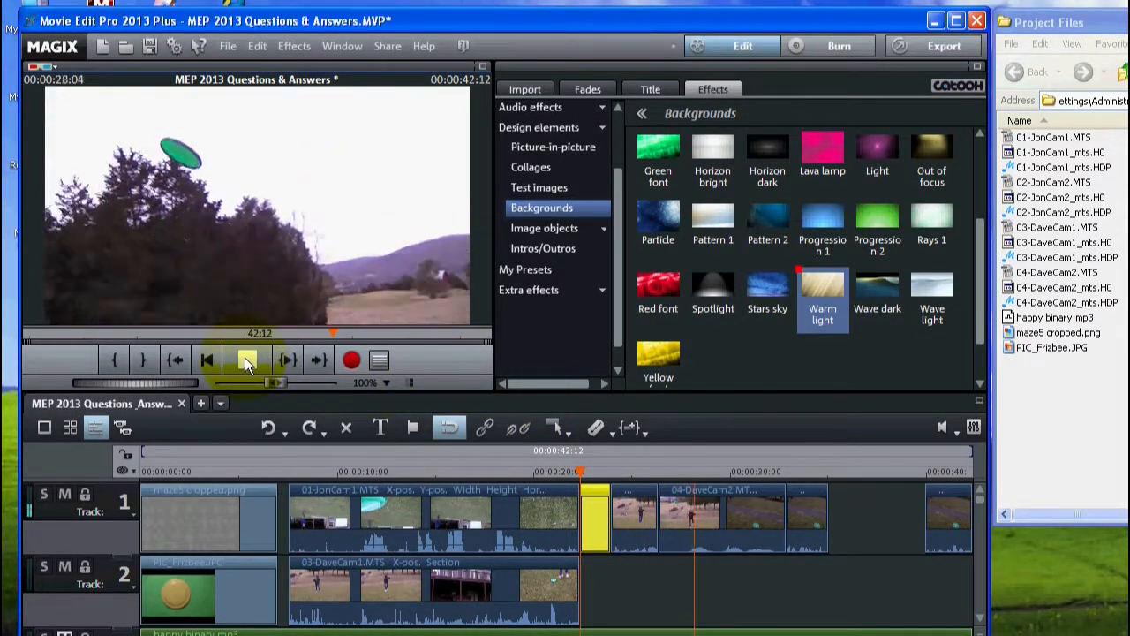
pyautogui.click(244, 357)
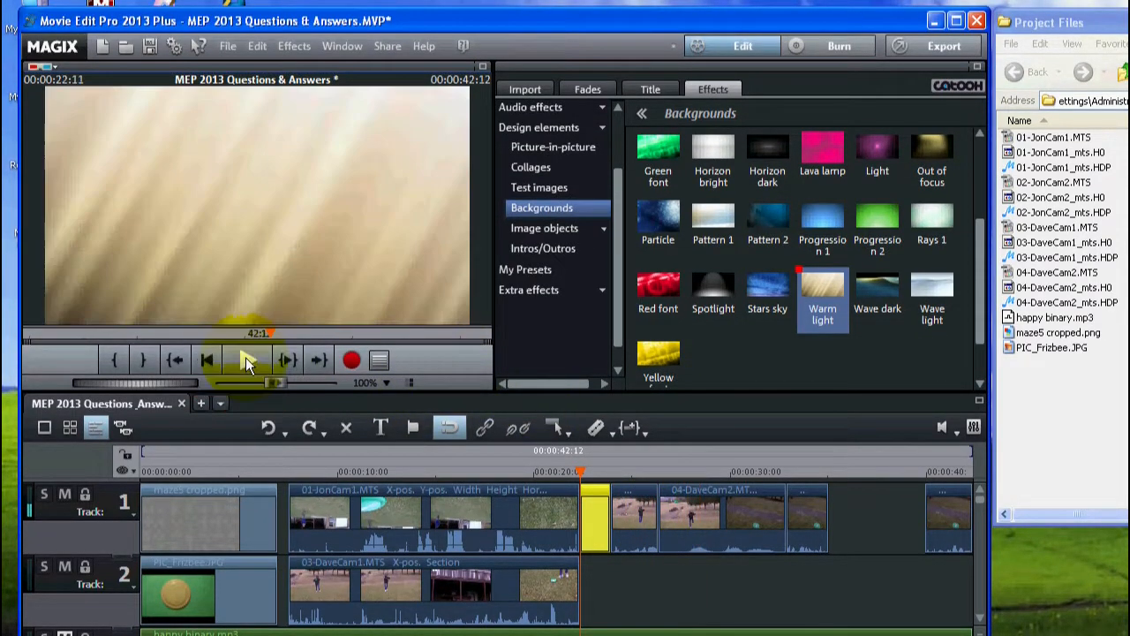
pyautogui.click(245, 358)
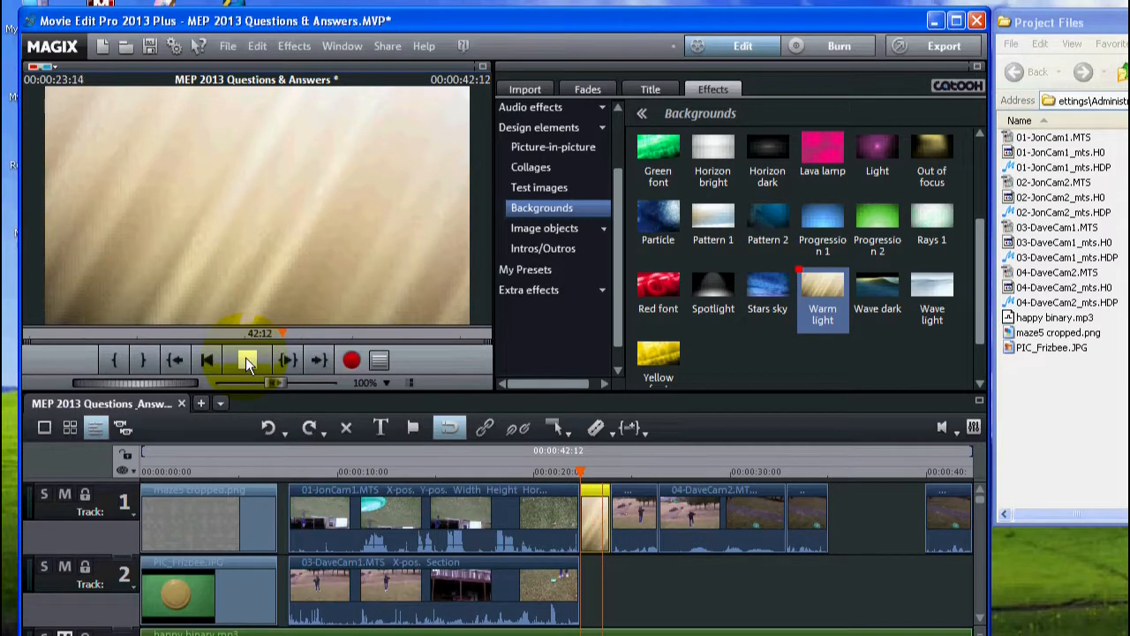
pyautogui.click(245, 358)
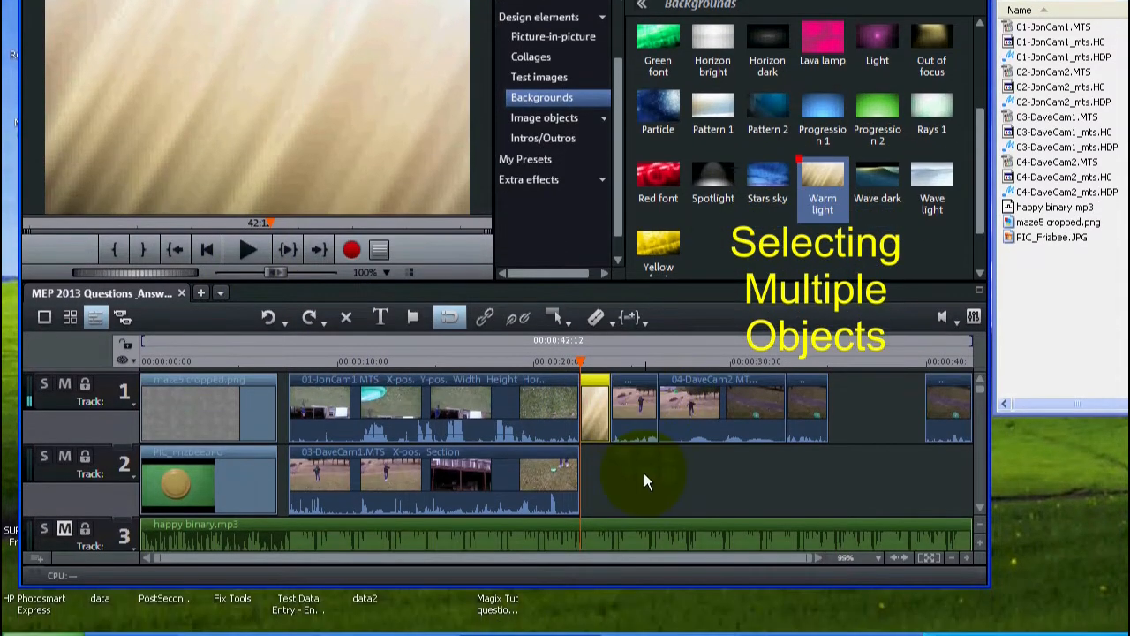
# - Select the three adjacent 04-DaveCam2 clips after the background on track 1 and shift them together to a later time
pyautogui.moveTo(645, 519); pyautogui.dragTo(831, 421)
pyautogui.moveTo(832, 370); pyautogui.dragTo(831, 371)
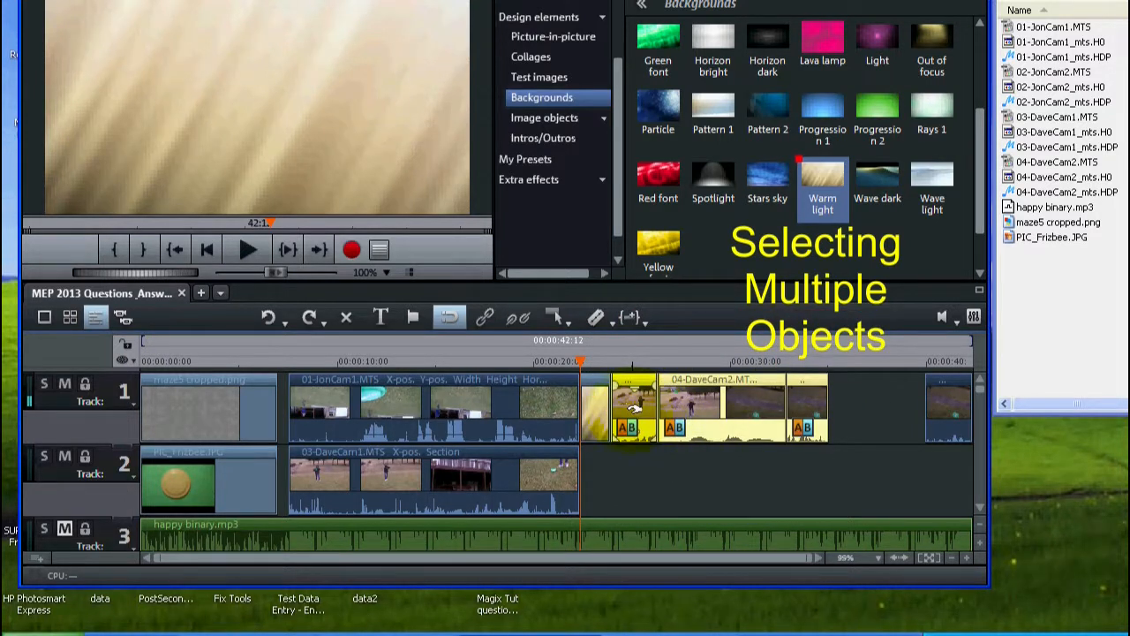
pyautogui.click(657, 472)
pyautogui.moveTo(639, 389)
pyautogui.mouseDown()
pyautogui.moveTo(652, 341)
pyautogui.moveTo(708, 381)
pyautogui.moveTo(661, 373)
pyautogui.moveTo(608, 343)
pyautogui.moveTo(685, 393)
pyautogui.moveTo(608, 361)
pyautogui.moveTo(629, 388)
pyautogui.mouseUp()
pyautogui.moveTo(627, 465); pyautogui.dragTo(838, 386)
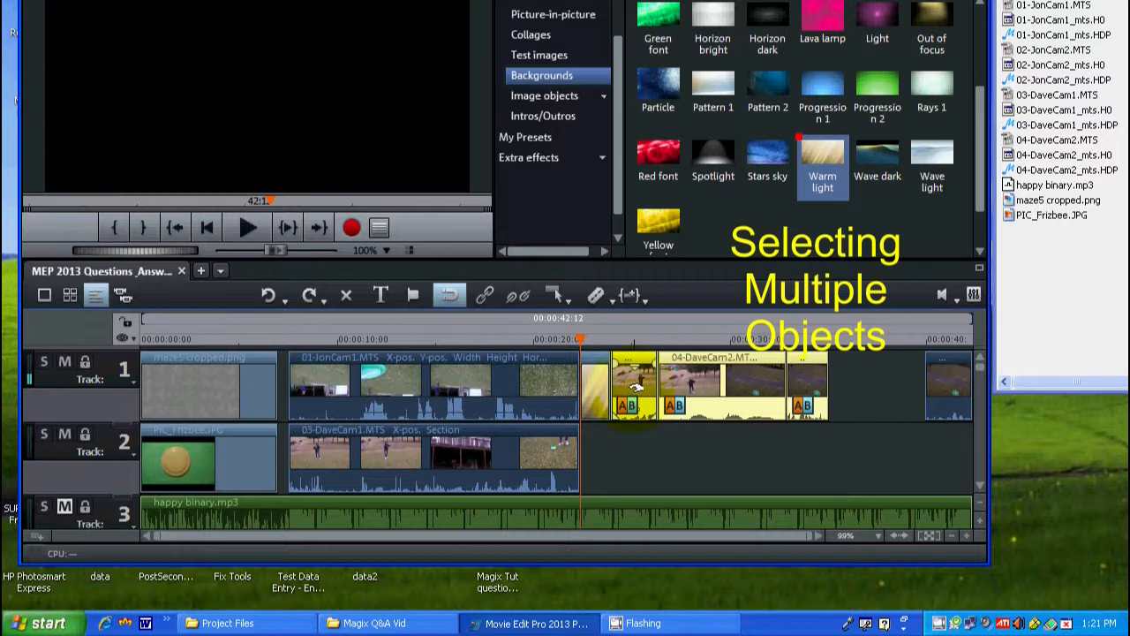
pyautogui.moveTo(633, 386); pyautogui.dragTo(674, 386)
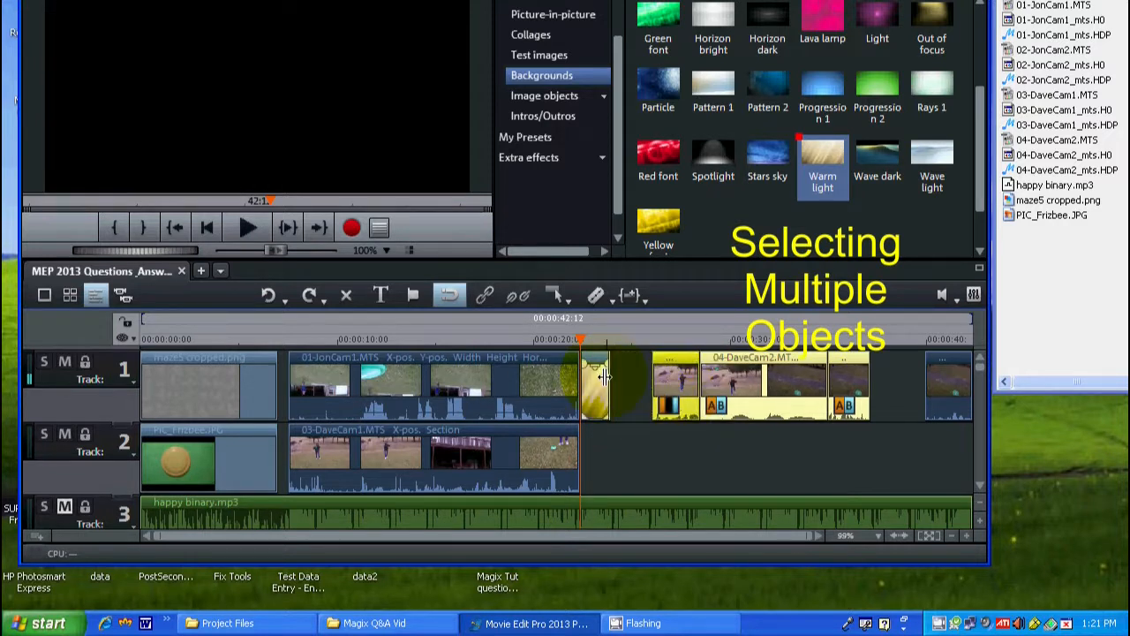
# - Extend the end of the Warm light background slightly into the gap and preview it
pyautogui.moveTo(606, 377); pyautogui.dragTo(618, 381)
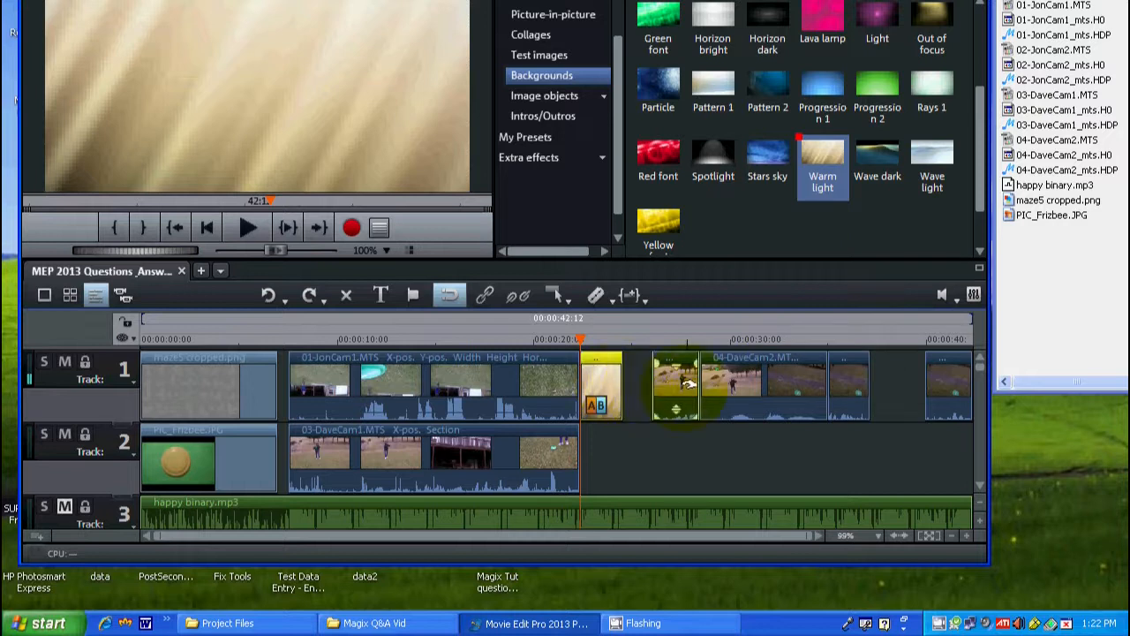
pyautogui.moveTo(610, 384); pyautogui.dragTo(610, 384)
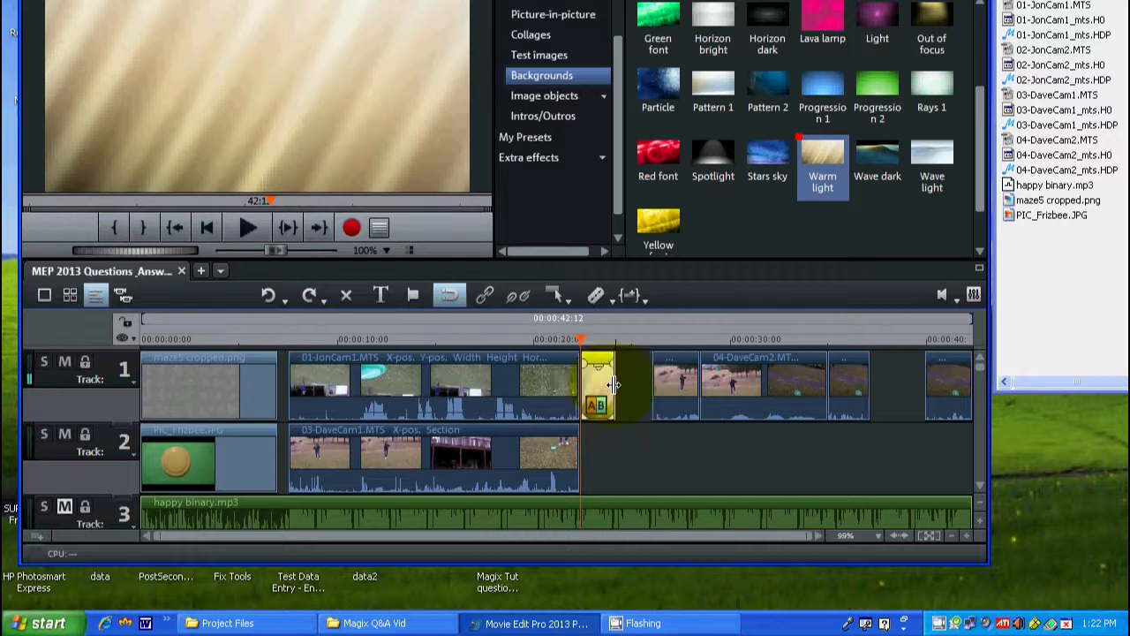
pyautogui.click(257, 229)
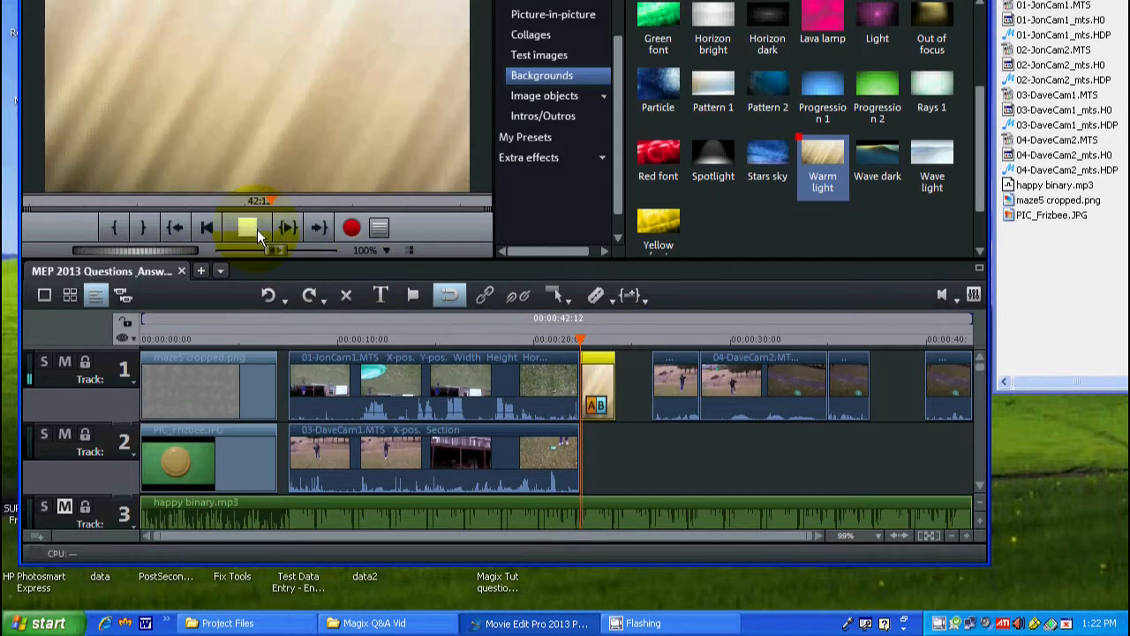
pyautogui.click(257, 229)
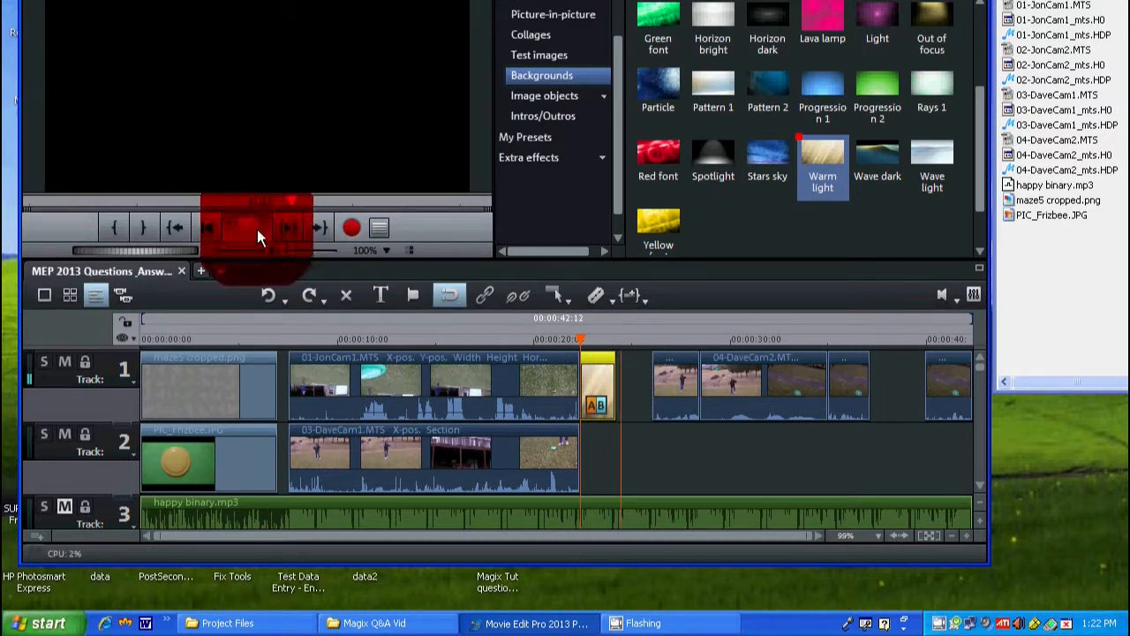
# - Move the three following clips together back against the Warm light background and place the playhead at their end, 00:00:35:09
pyautogui.moveTo(662, 448)
pyautogui.mouseDown()
pyautogui.moveTo(662, 406)
pyautogui.moveTo(776, 339)
pyautogui.moveTo(891, 369)
pyautogui.mouseUp()
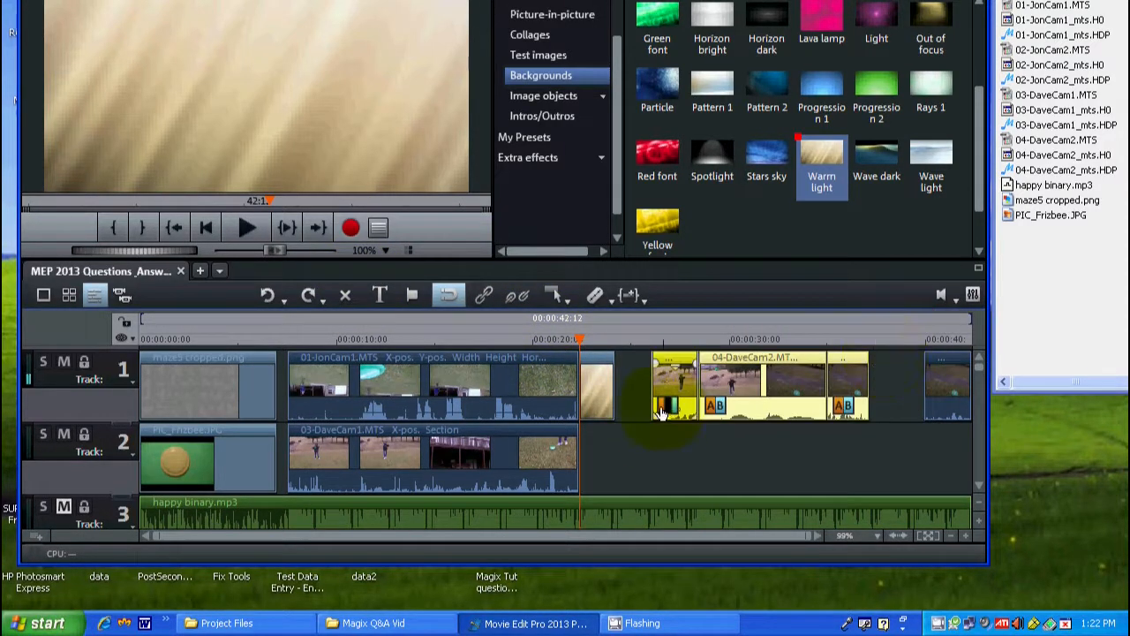
pyautogui.moveTo(678, 381); pyautogui.dragTo(646, 378)
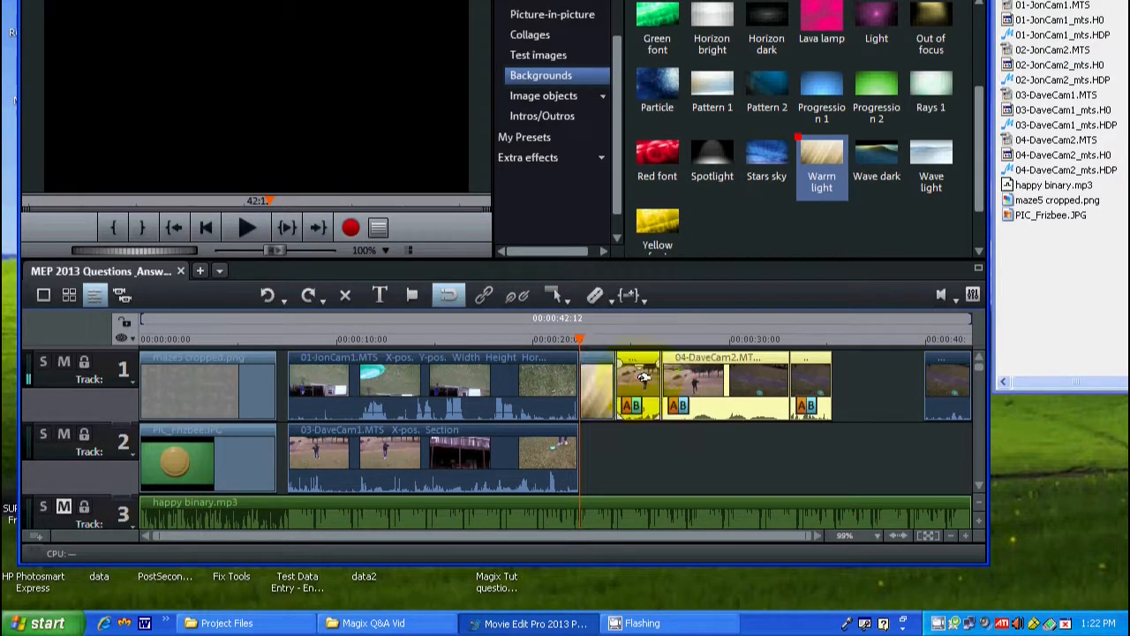
pyautogui.click(830, 341)
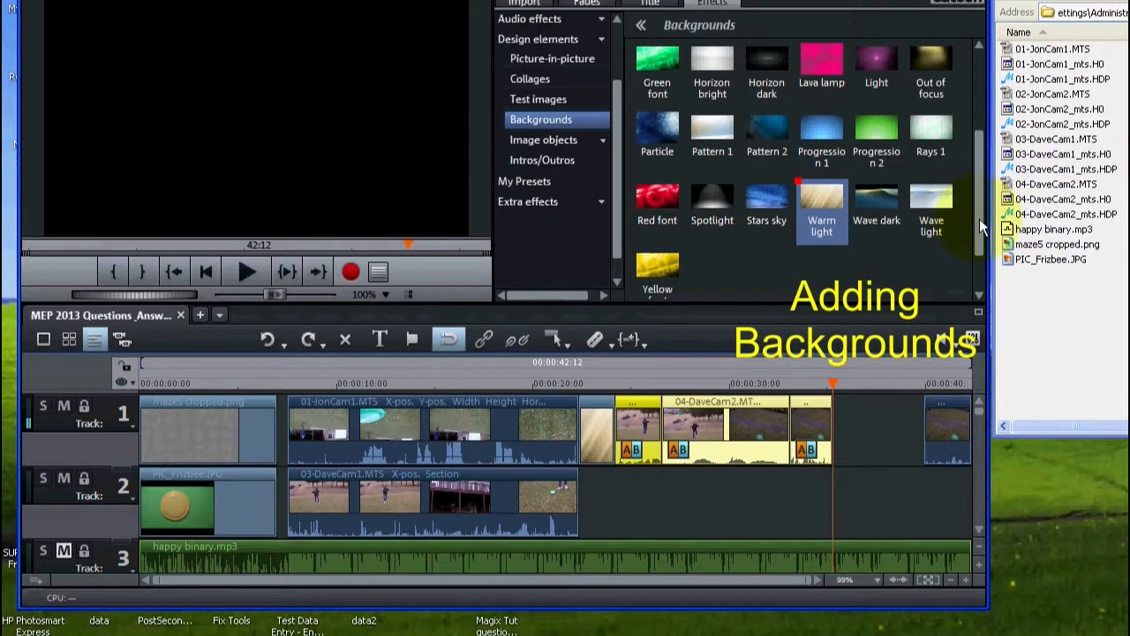
# - Insert the Filmstrip background on track 2 as an independent object
pyautogui.moveTo(978, 173); pyautogui.dragTo(978, 174)
pyautogui.moveTo(977, 218)
pyautogui.mouseDown()
pyautogui.moveTo(966, 138)
pyautogui.moveTo(961, 189)
pyautogui.mouseUp()
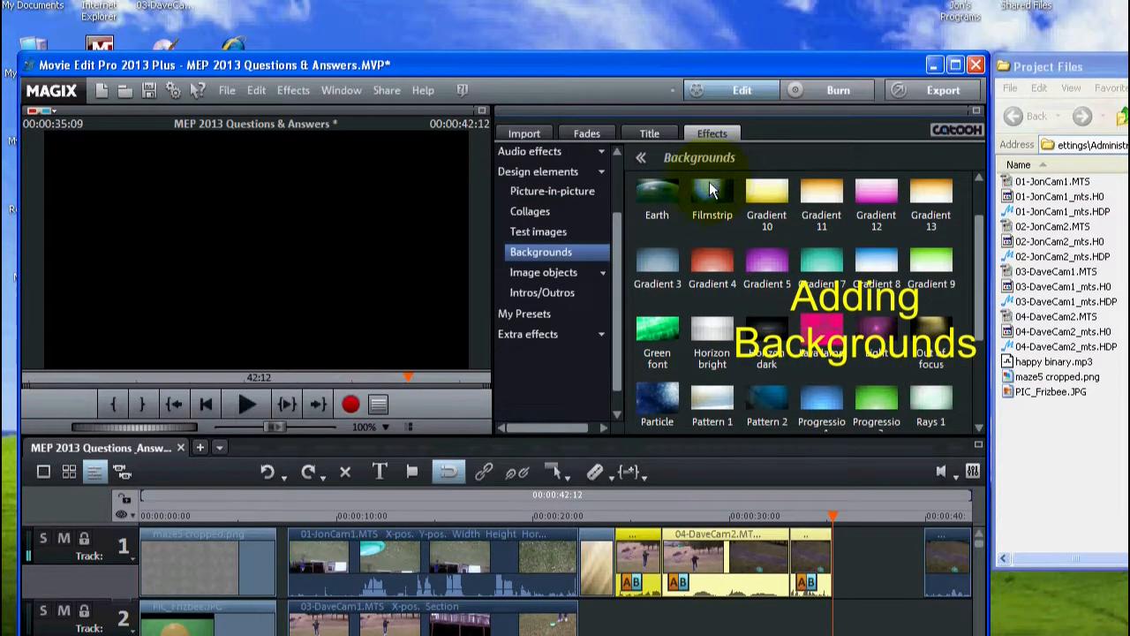
pyautogui.moveTo(709, 181); pyautogui.dragTo(731, 624)
pyautogui.moveTo(731, 510)
pyautogui.mouseDown()
pyautogui.moveTo(711, 455)
pyautogui.moveTo(763, 457)
pyautogui.moveTo(951, 423)
pyautogui.moveTo(904, 405)
pyautogui.moveTo(876, 446)
pyautogui.moveTo(644, 442)
pyautogui.mouseUp()
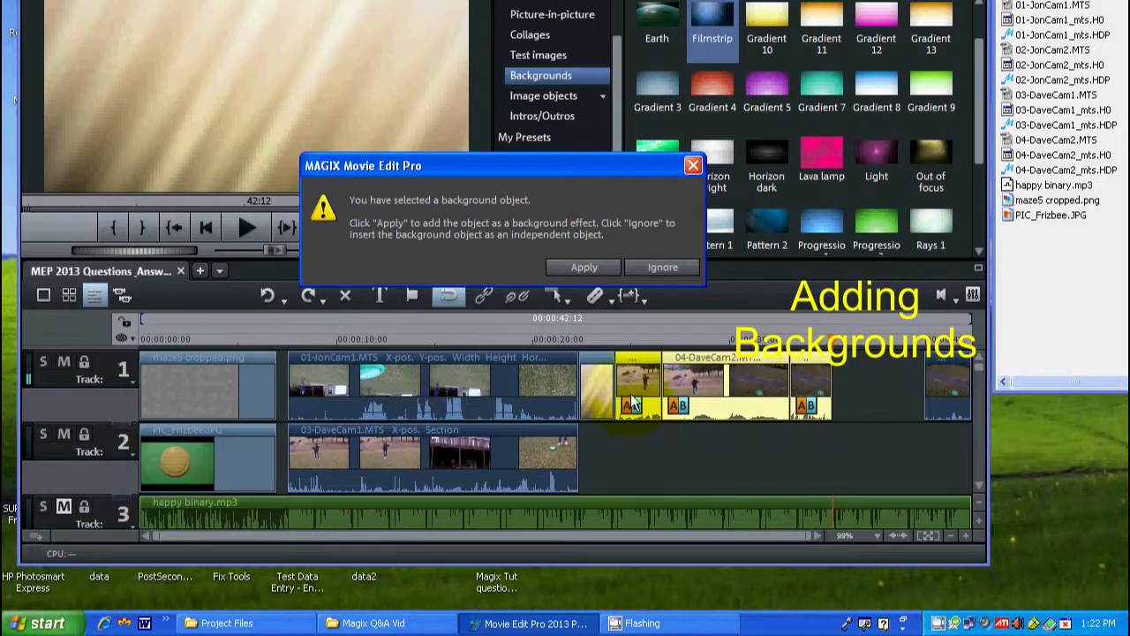
pyautogui.click(662, 267)
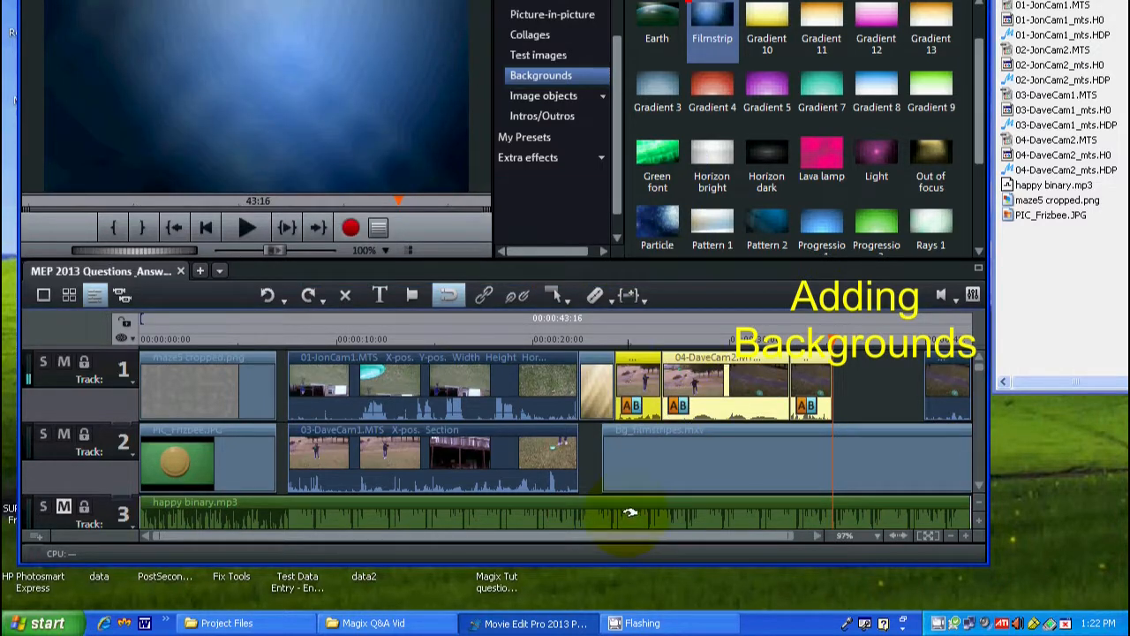
# - Shorten the Filmstrip background and move it into the gap before the last clip on track 1
pyautogui.moveTo(600, 450); pyautogui.dragTo(820, 472)
pyautogui.moveTo(896, 466); pyautogui.dragTo(764, 464)
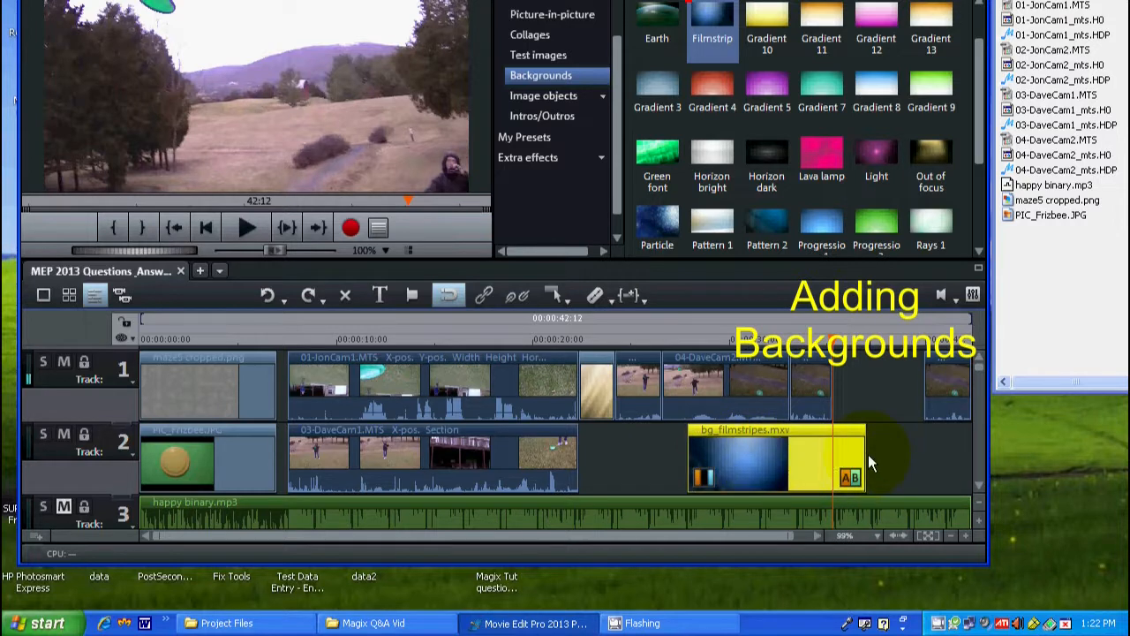
pyautogui.moveTo(864, 452); pyautogui.dragTo(878, 389)
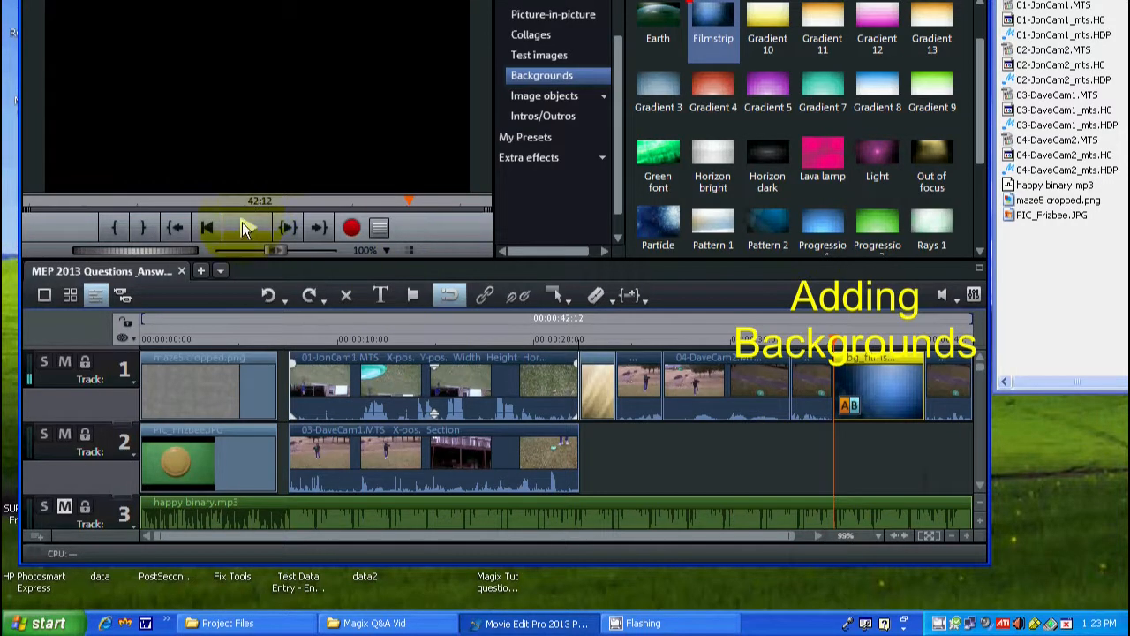
# - Play the Filmstrip background and the clip that follows it, and stop the playback
pyautogui.click(244, 227)
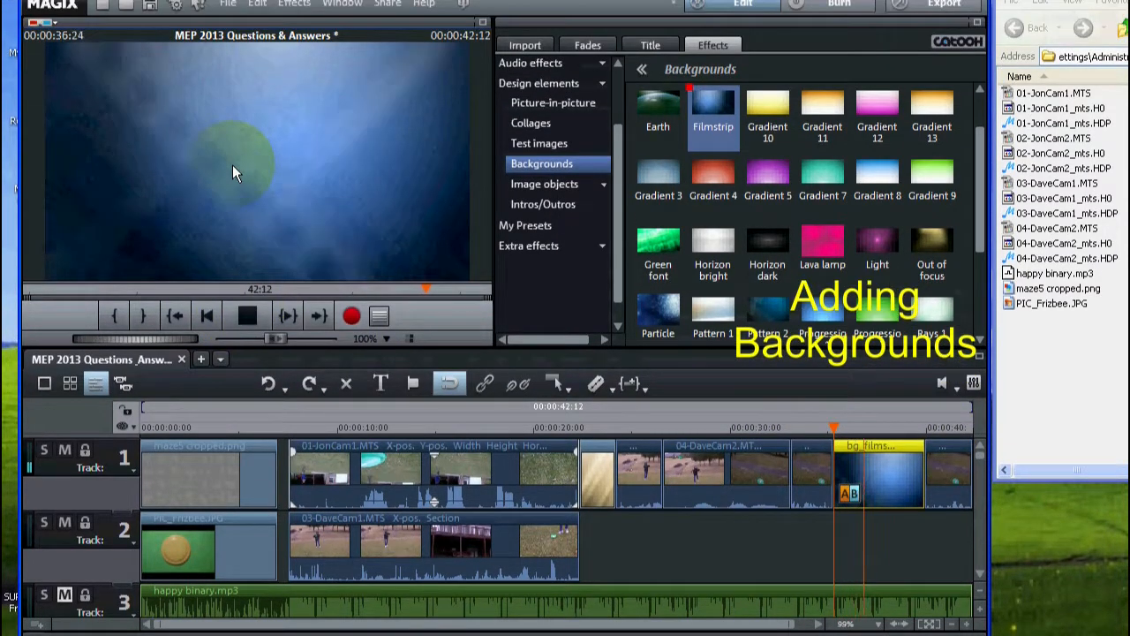
pyautogui.click(247, 316)
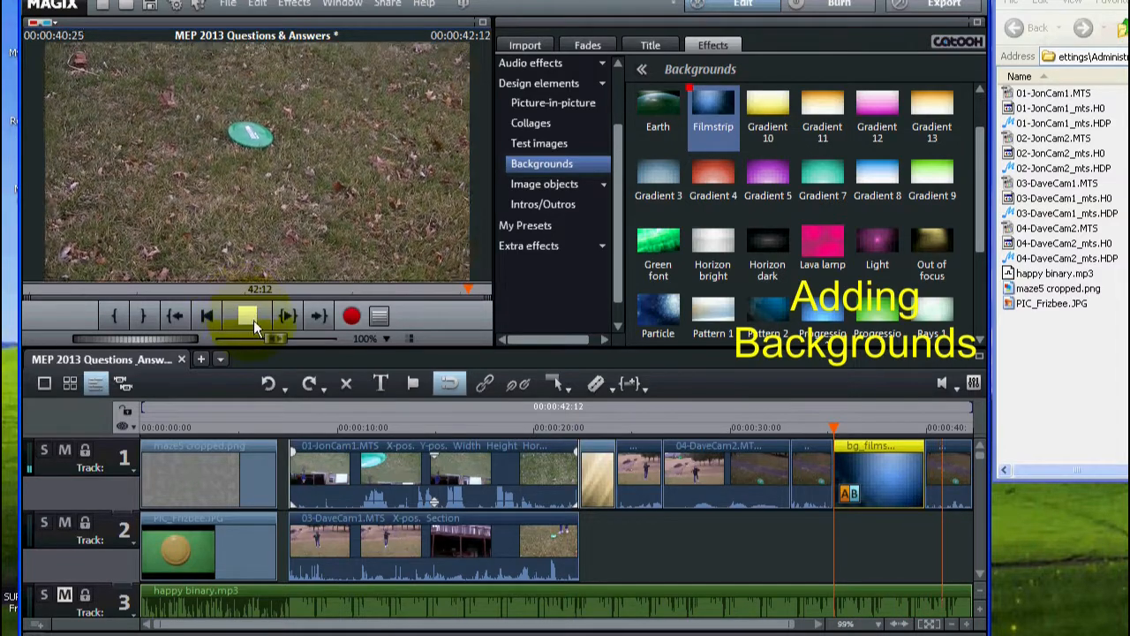
pyautogui.click(251, 316)
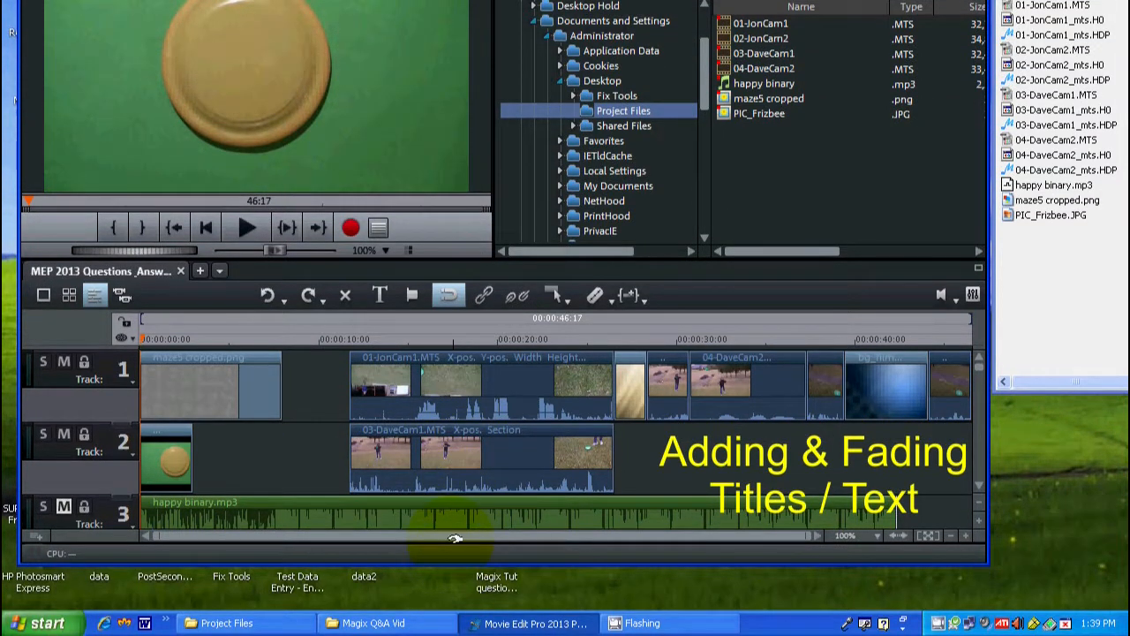
# - Show more empty timeline after the movie and place the playhead at the end of the last clip, 00:00:46:17
pyautogui.click(519, 539)
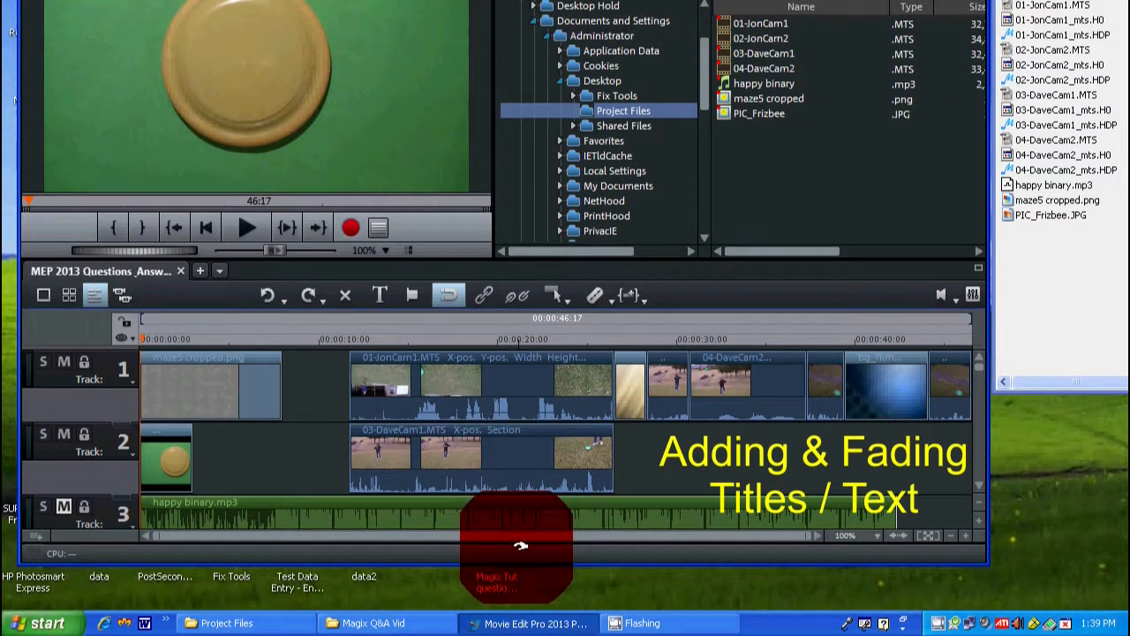
pyautogui.click(949, 534)
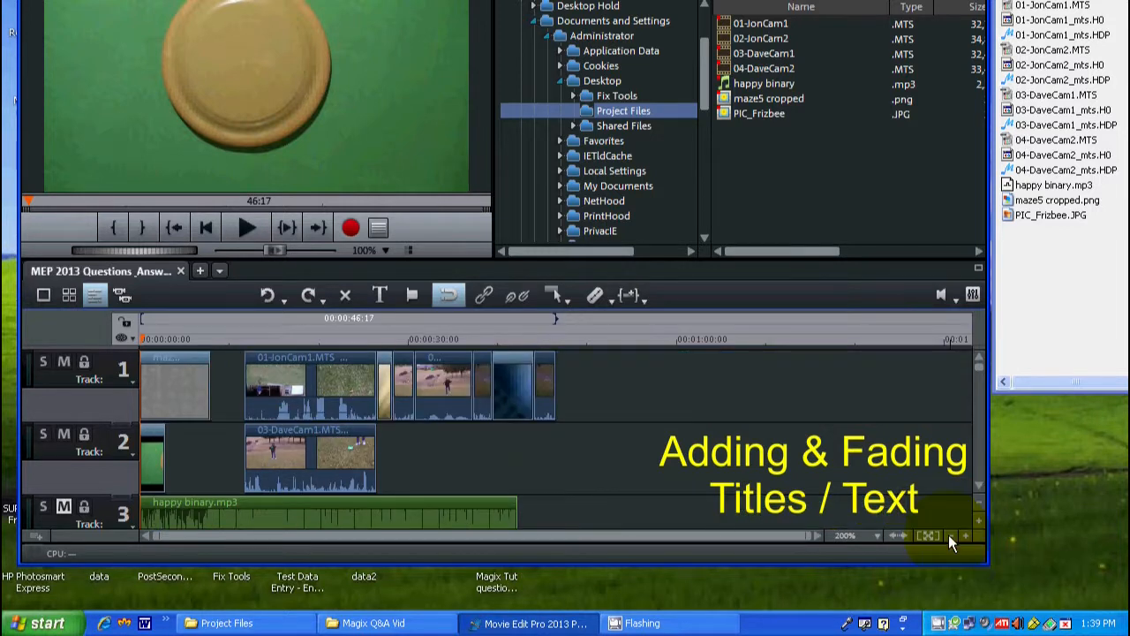
pyautogui.click(557, 340)
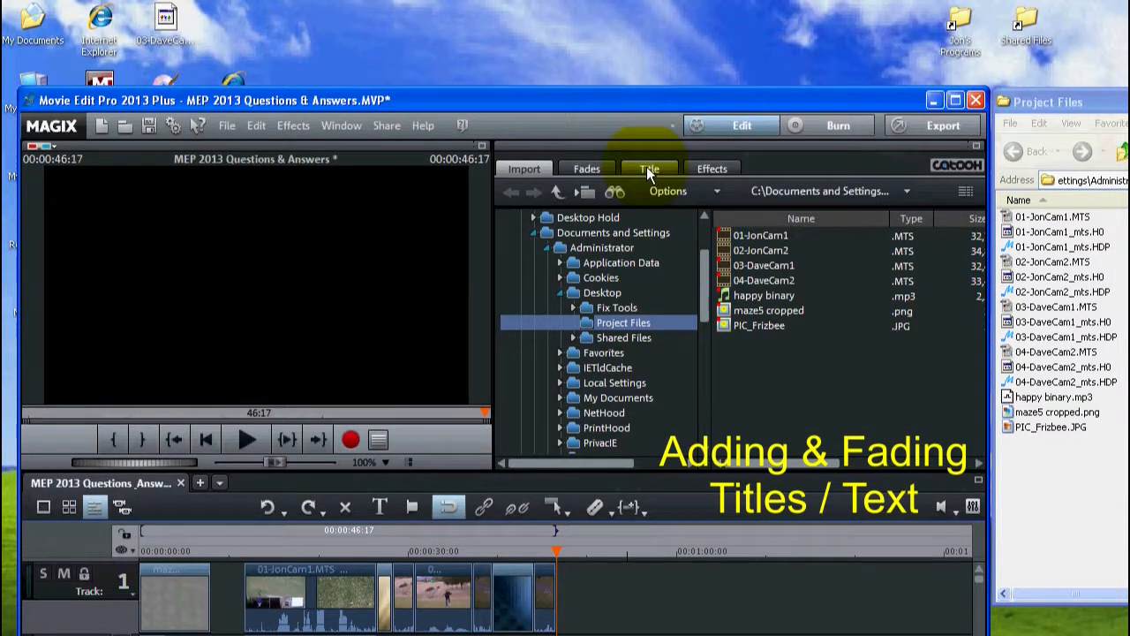
# - In the general title settings, set the Arial font size to 44 and turn on the text outline
pyautogui.click(648, 168)
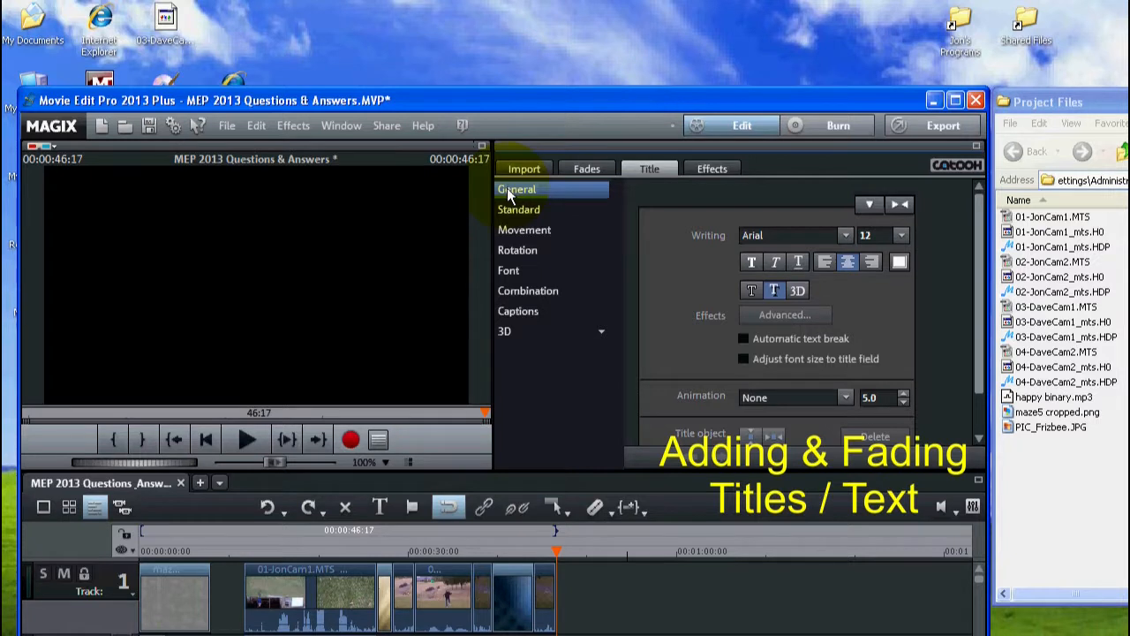
pyautogui.click(899, 235)
pyautogui.click(901, 344)
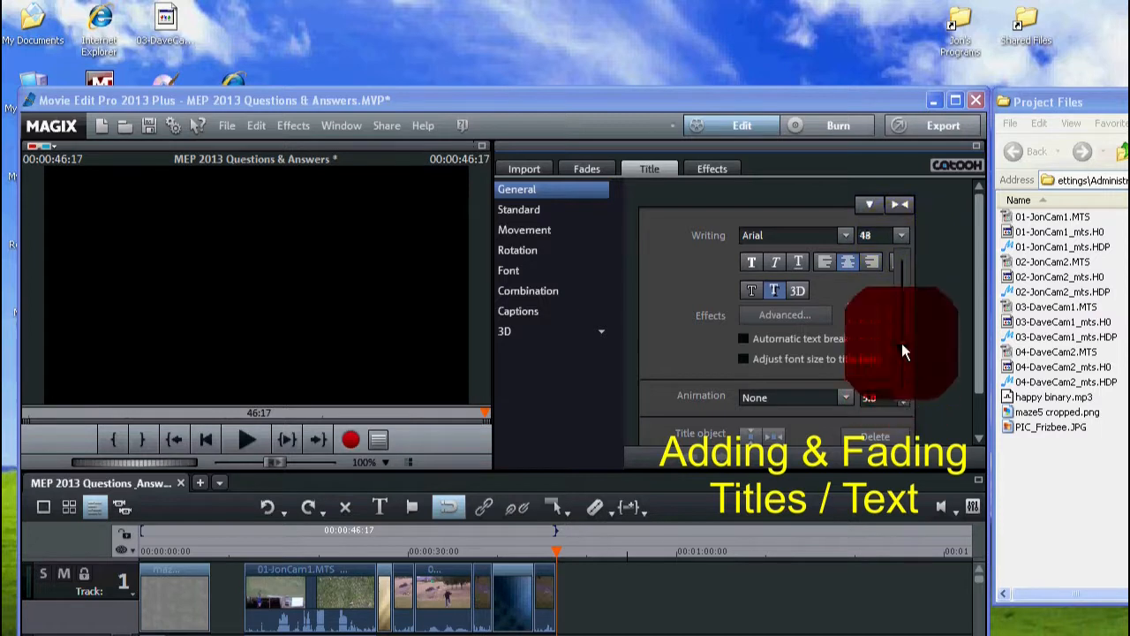
pyautogui.moveTo(901, 344)
pyautogui.mouseDown()
pyautogui.moveTo(898, 317)
pyautogui.moveTo(898, 347)
pyautogui.mouseUp()
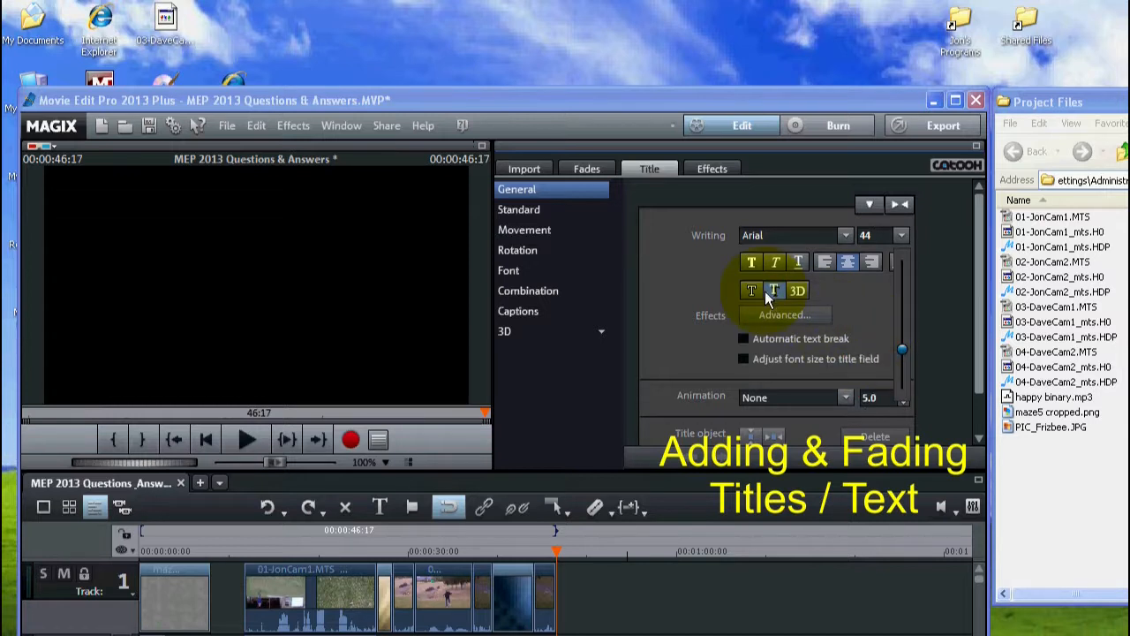
pyautogui.click(754, 289)
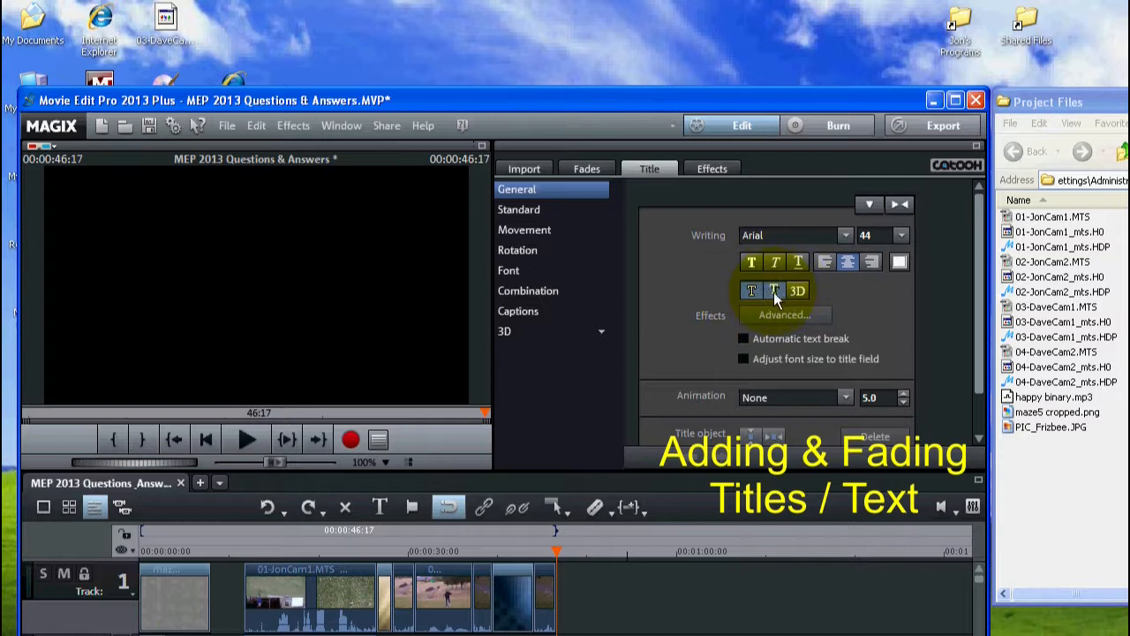
# - Add a title reading "The End" at the playhead and move it to the centre of the preview frame
pyautogui.click(277, 283)
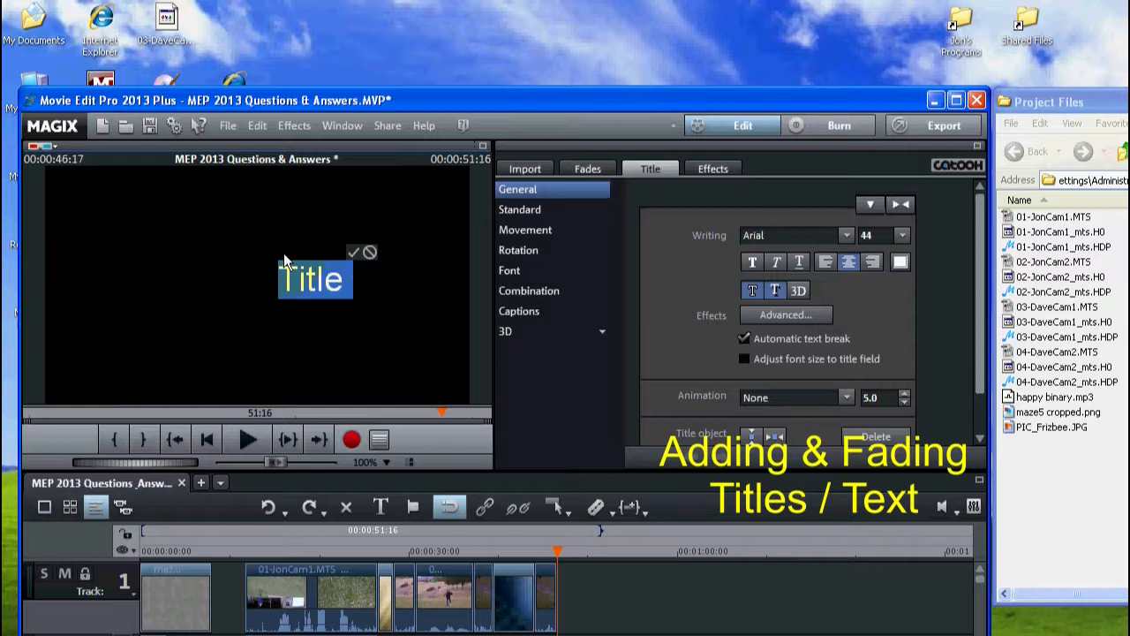
pyautogui.moveTo(350, 279); pyautogui.dragTo(256, 273)
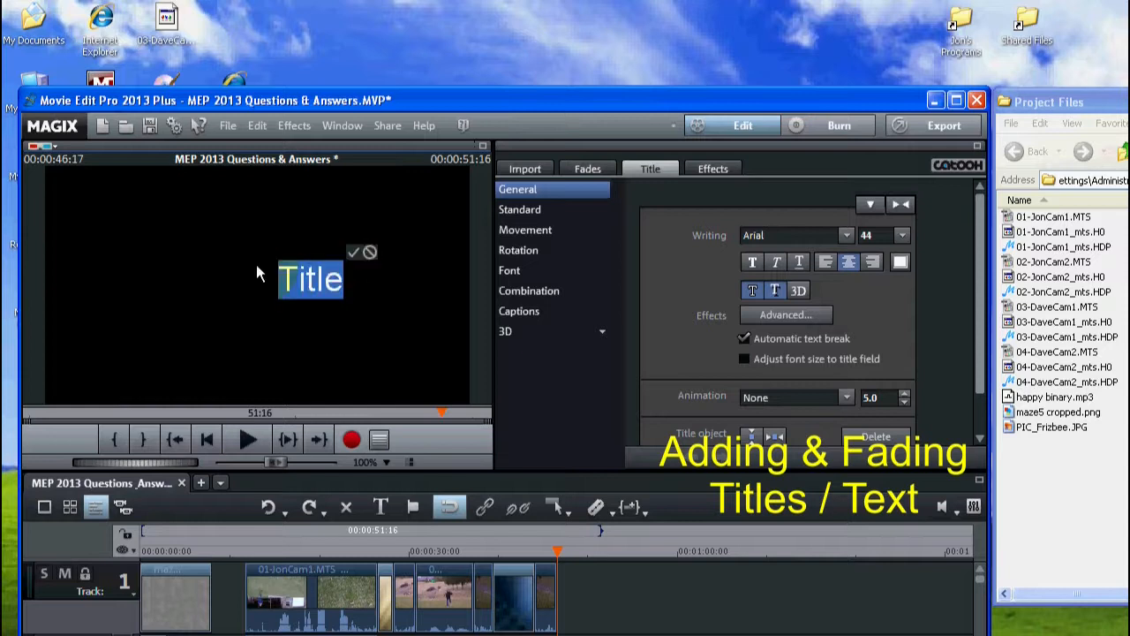
pyautogui.write('The')
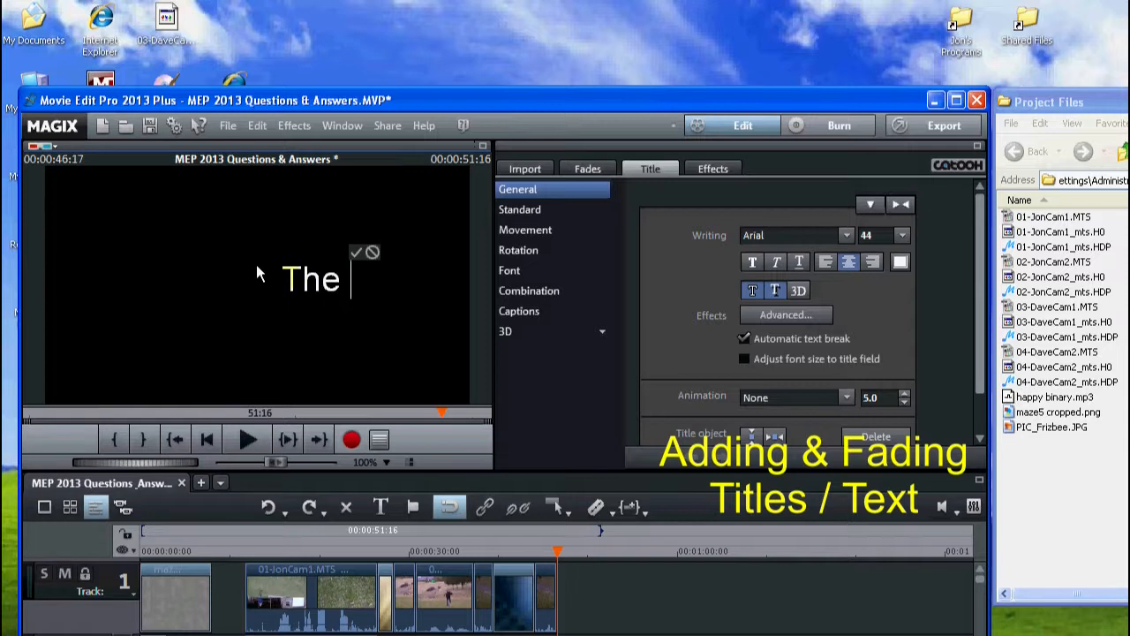
pyautogui.write(' En')
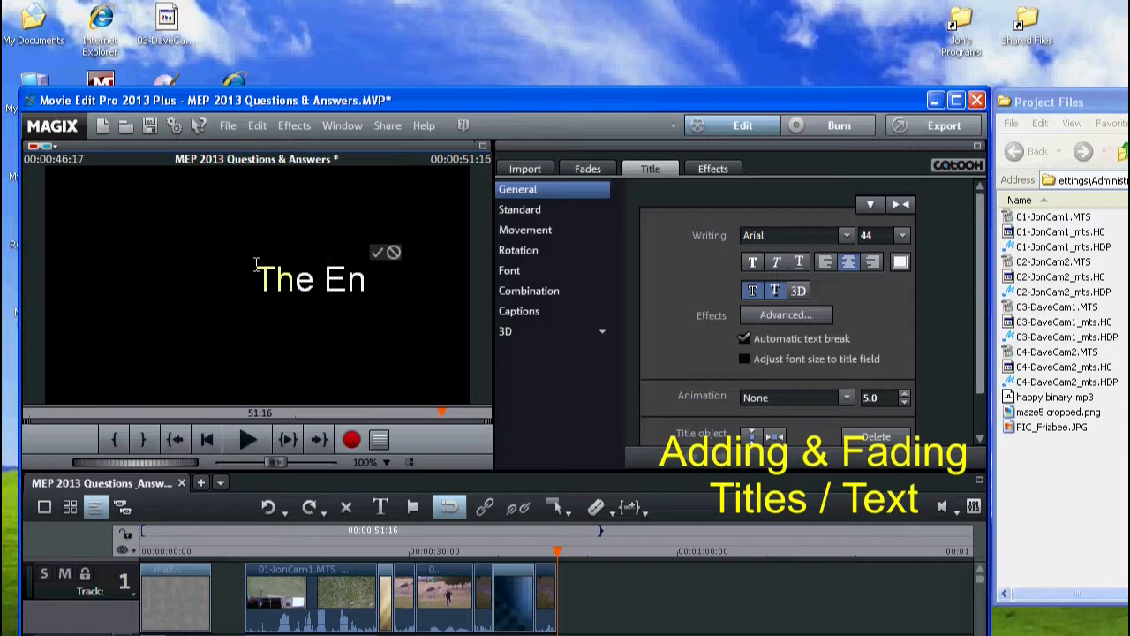
pyautogui.write('d')
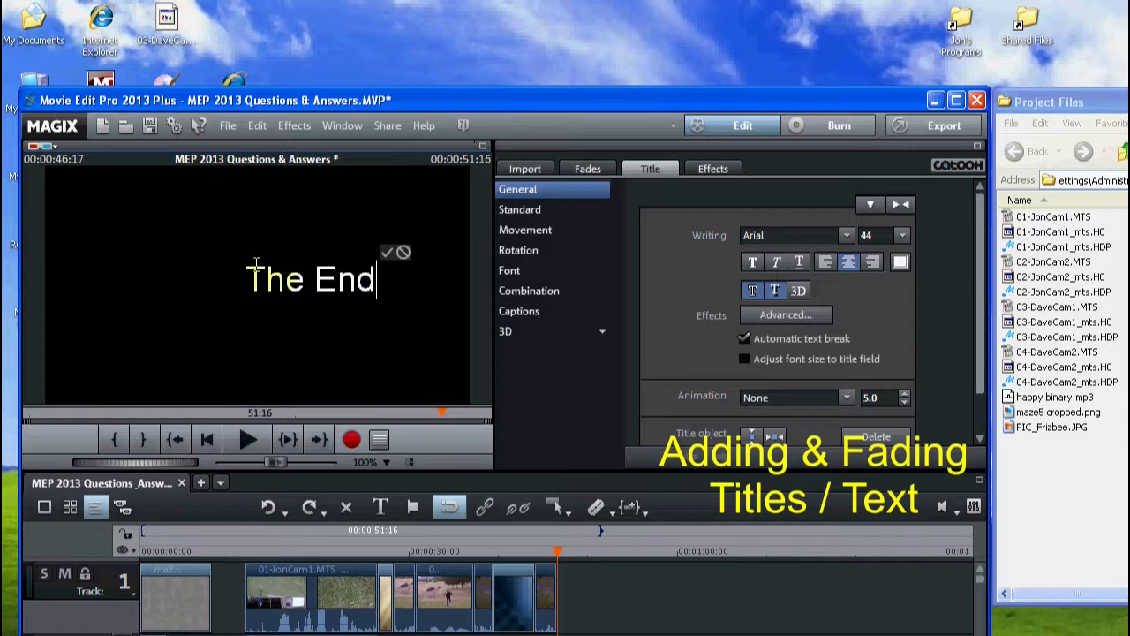
pyautogui.press('BackSpace')
pyautogui.press('BackSpace')
pyautogui.press('BackSpace')
pyautogui.press('BackSpace')
pyautogui.press('BackSpace')
pyautogui.press('BackSpace')
pyautogui.press('BackSpace')
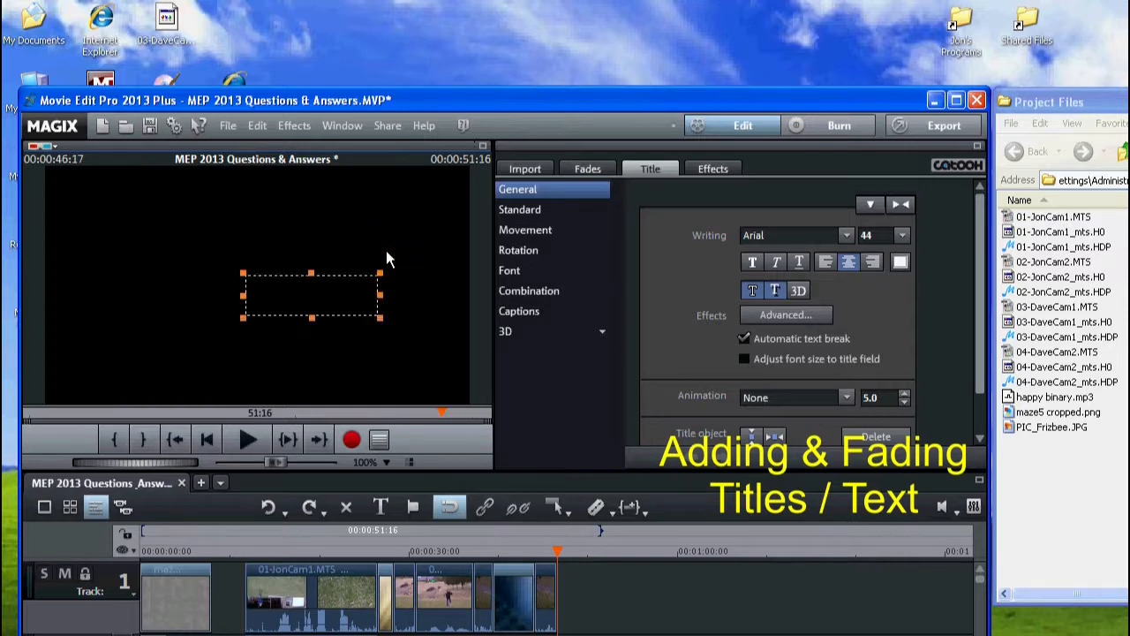
pyautogui.moveTo(340, 299); pyautogui.dragTo(286, 283)
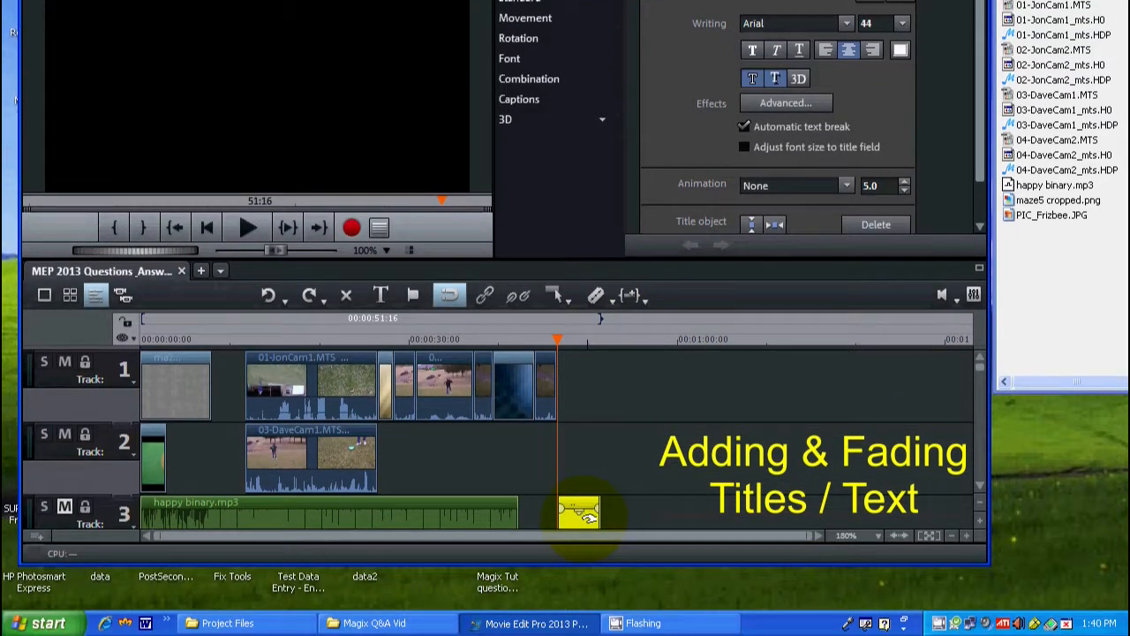
# - Move the title object from track 3 up to track 1, directly after the last clip, and preview it
pyautogui.click(586, 512)
pyautogui.moveTo(588, 513); pyautogui.dragTo(581, 408)
pyautogui.click(247, 228)
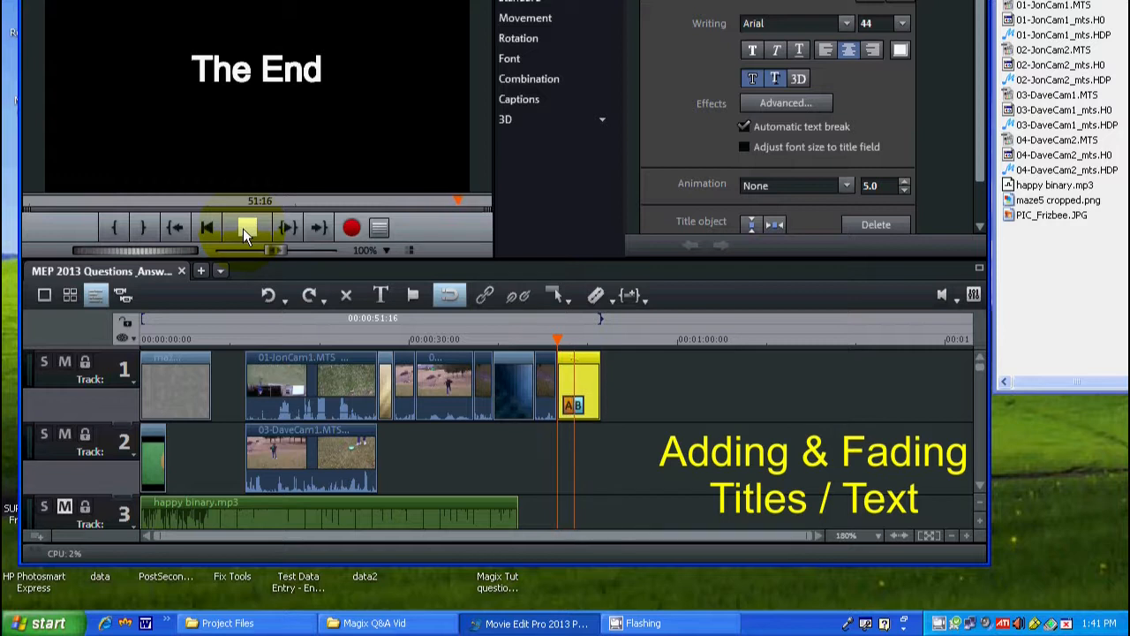
pyautogui.click(243, 228)
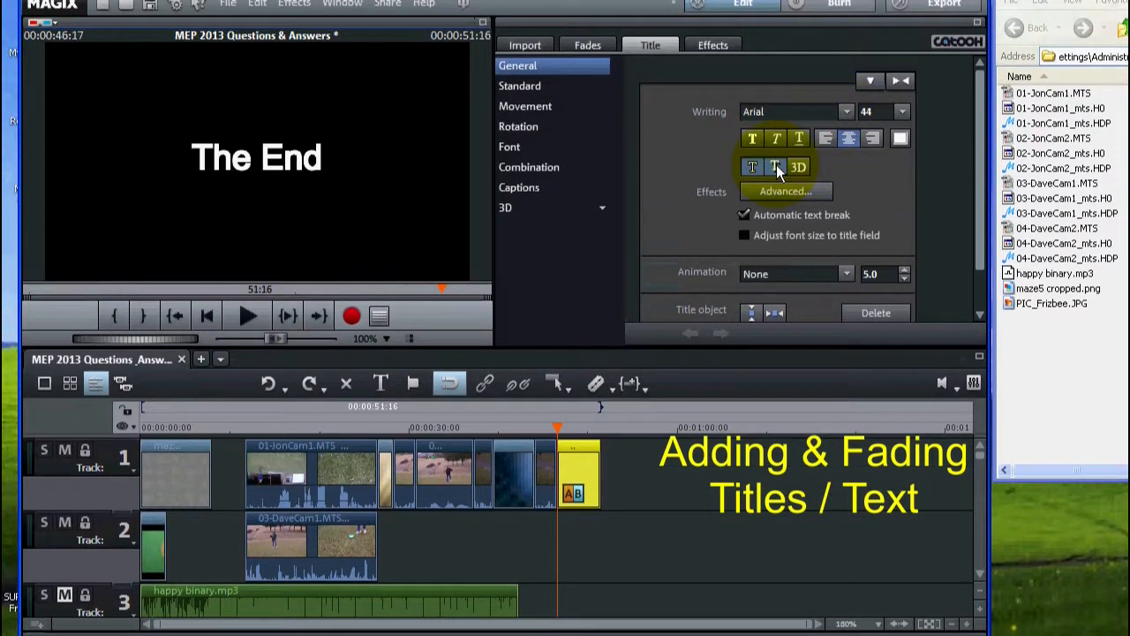
# - Compare the title without and with its shadow and outline, keep both effects on, and make the text italic
pyautogui.click(776, 167)
pyautogui.click(752, 167)
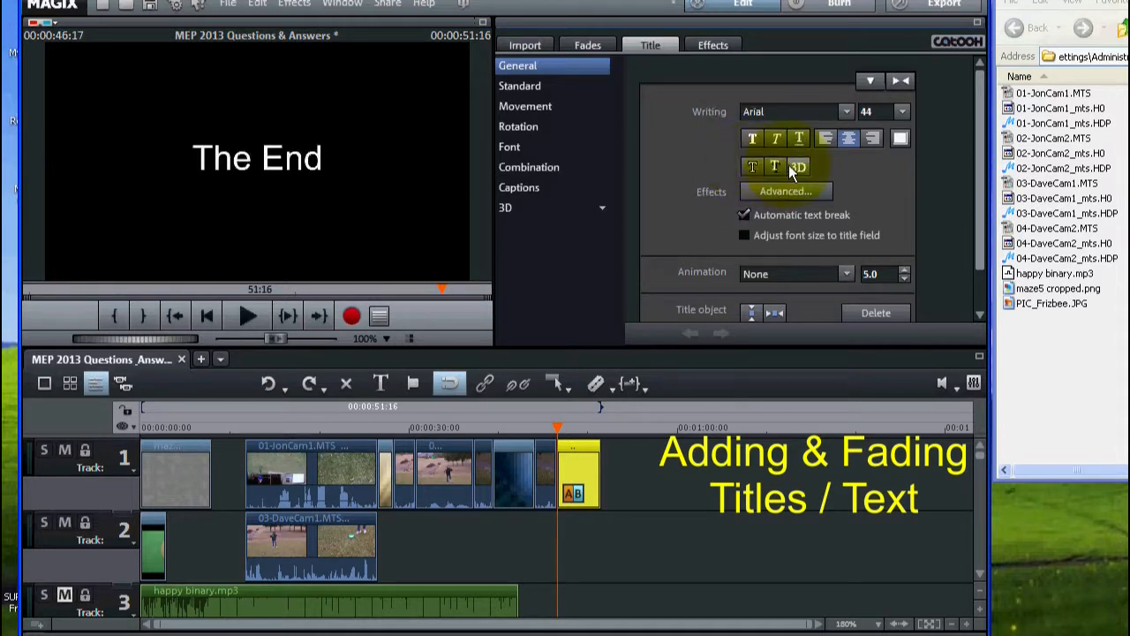
pyautogui.click(771, 165)
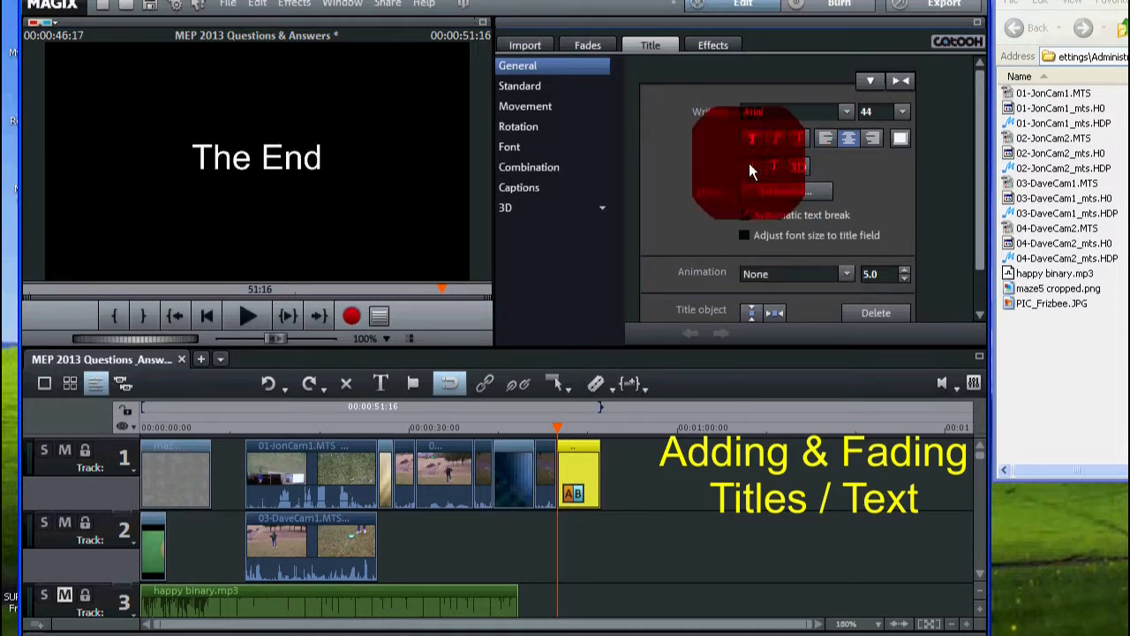
pyautogui.click(775, 164)
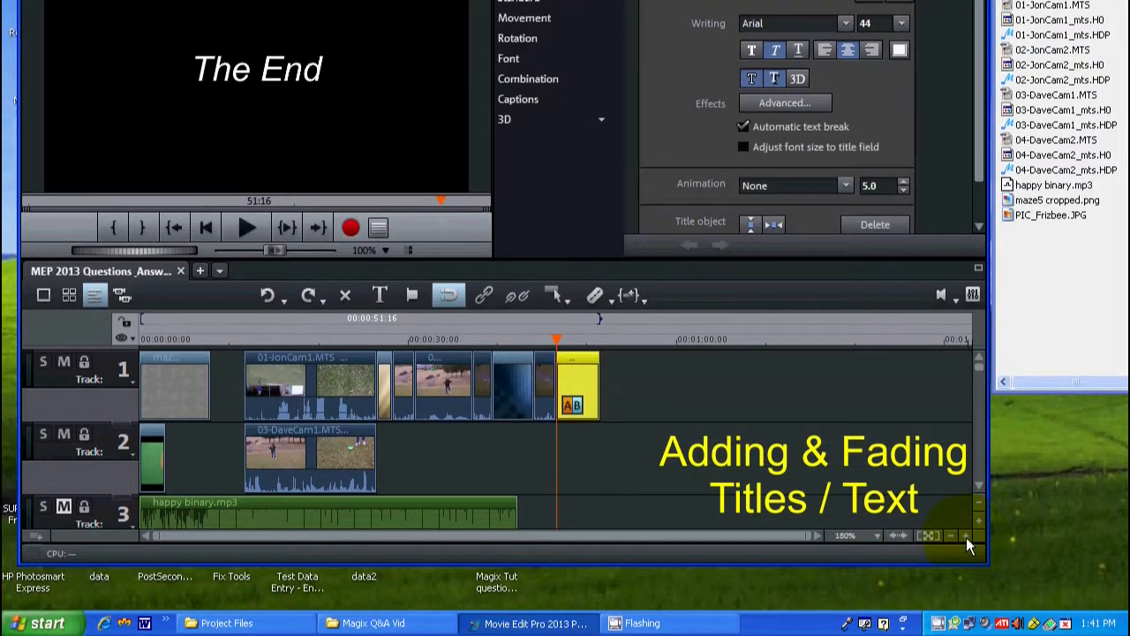
# - Add a short fade-in and fade-out to the title object on track 1 and preview them
pyautogui.click(966, 536)
pyautogui.click(966, 536)
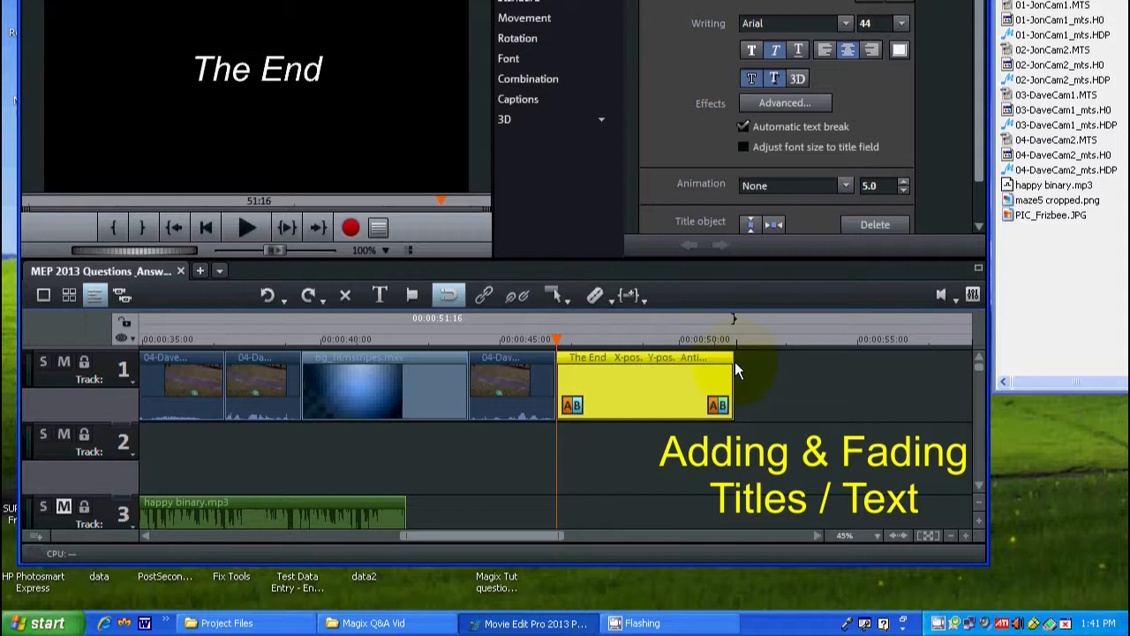
pyautogui.moveTo(558, 362); pyautogui.dragTo(580, 372)
pyautogui.moveTo(732, 362)
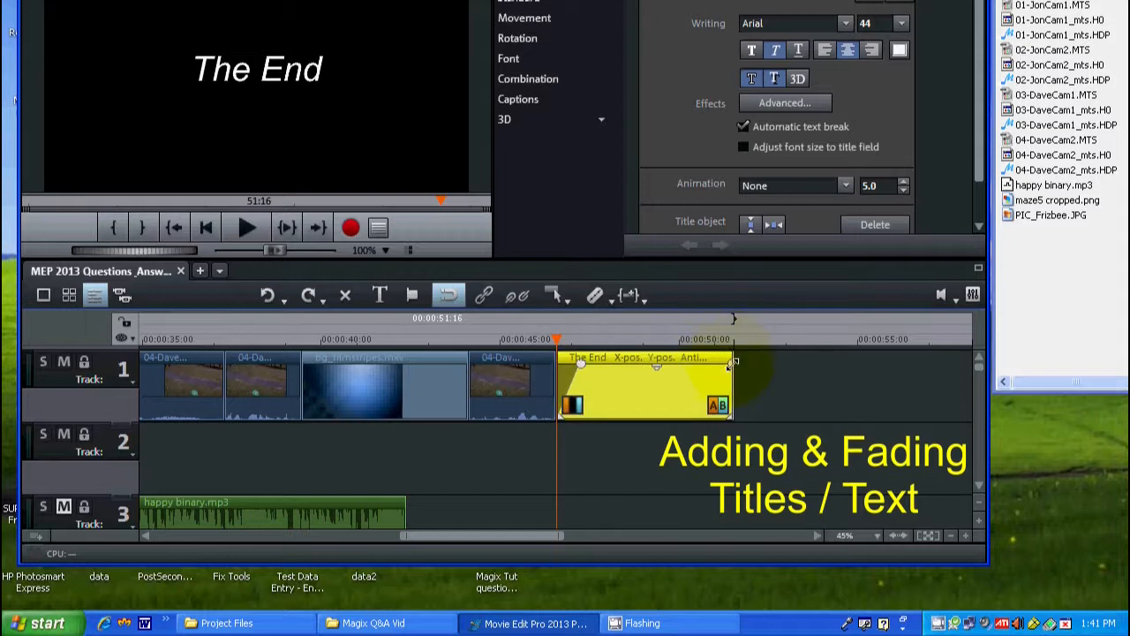
pyautogui.moveTo(732, 362); pyautogui.dragTo(704, 357)
pyautogui.click(247, 228)
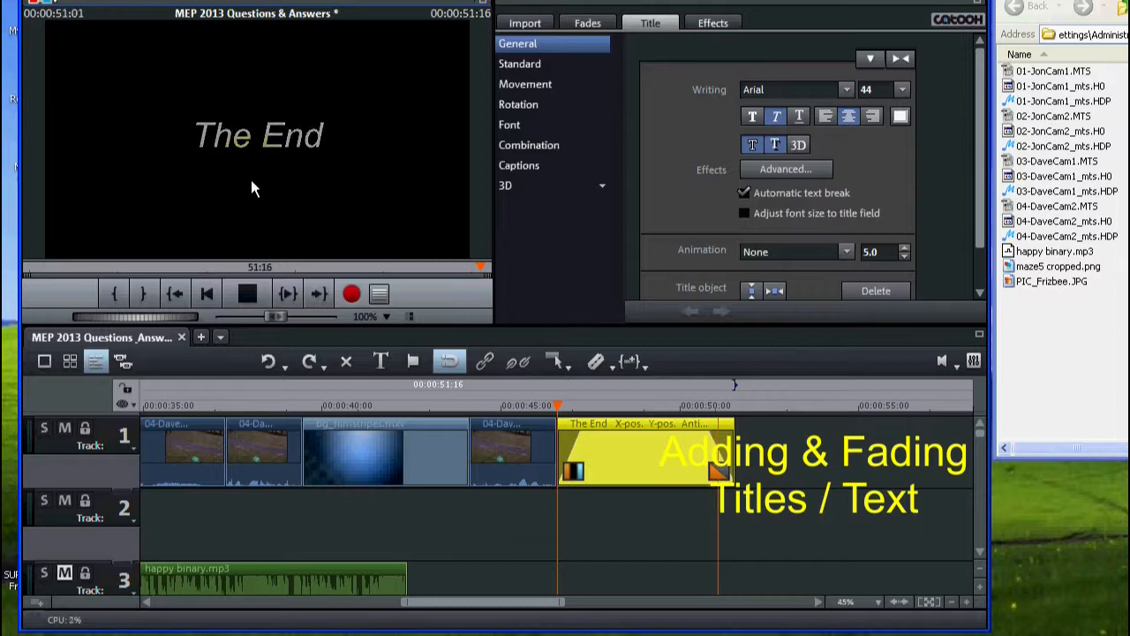
pyautogui.click(248, 293)
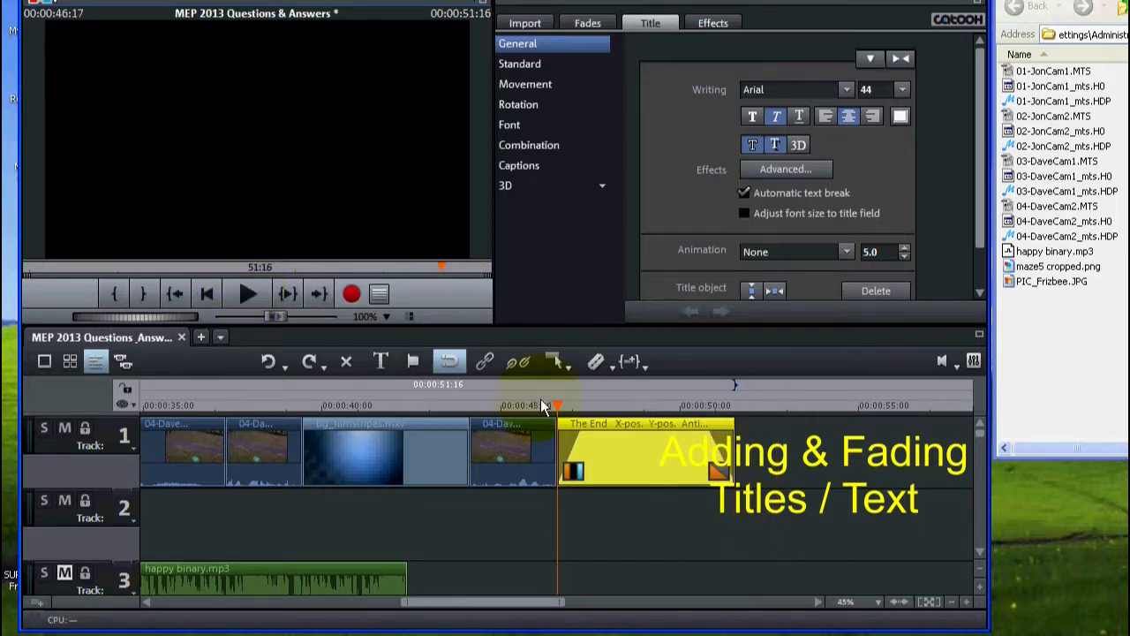
# - Lengthen the title's fade-in and fade-out in two stages to over a third of its length each, previewing each stage
pyautogui.click(581, 430)
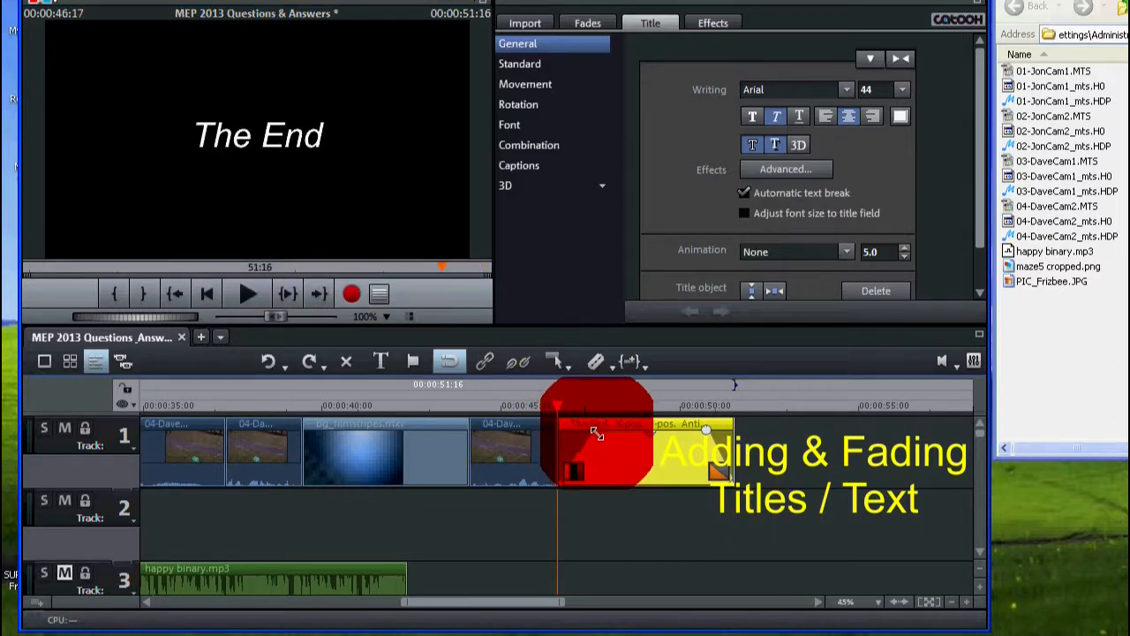
pyautogui.moveTo(703, 430); pyautogui.dragTo(693, 430)
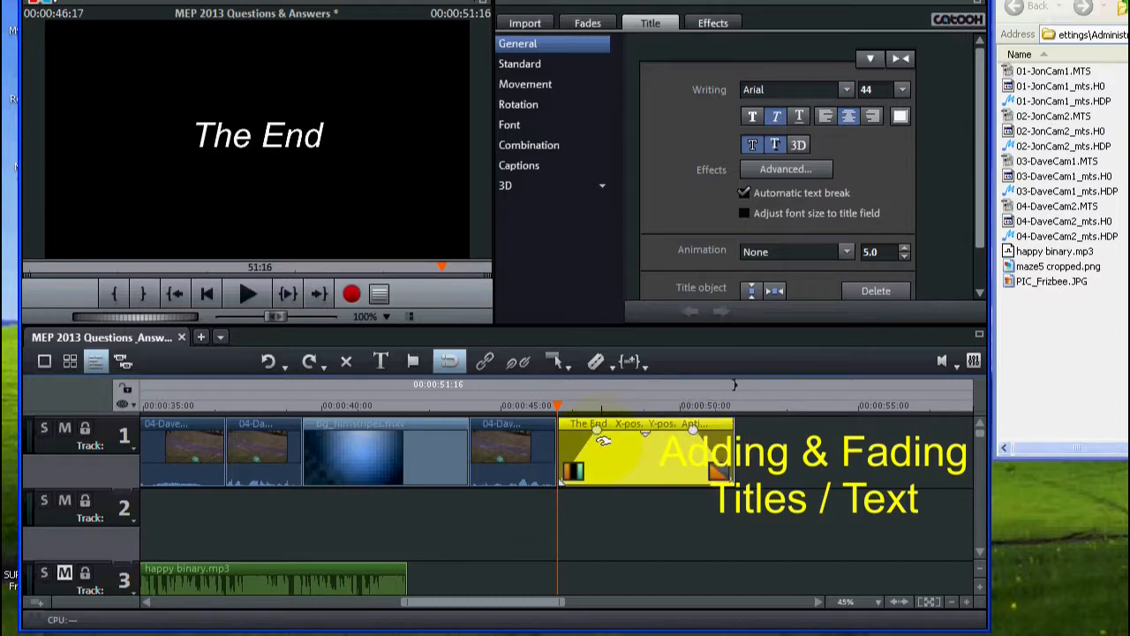
pyautogui.click(244, 295)
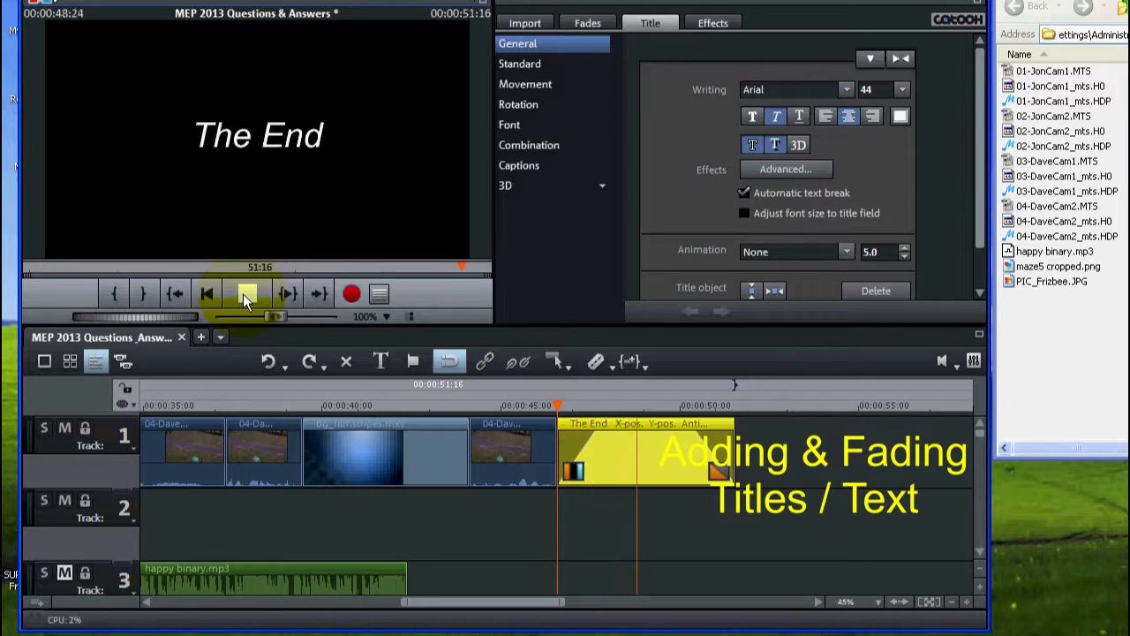
pyautogui.click(243, 294)
pyautogui.moveTo(596, 429); pyautogui.dragTo(622, 430)
pyautogui.moveTo(690, 430); pyautogui.dragTo(667, 423)
pyautogui.click(450, 364)
pyautogui.click(243, 297)
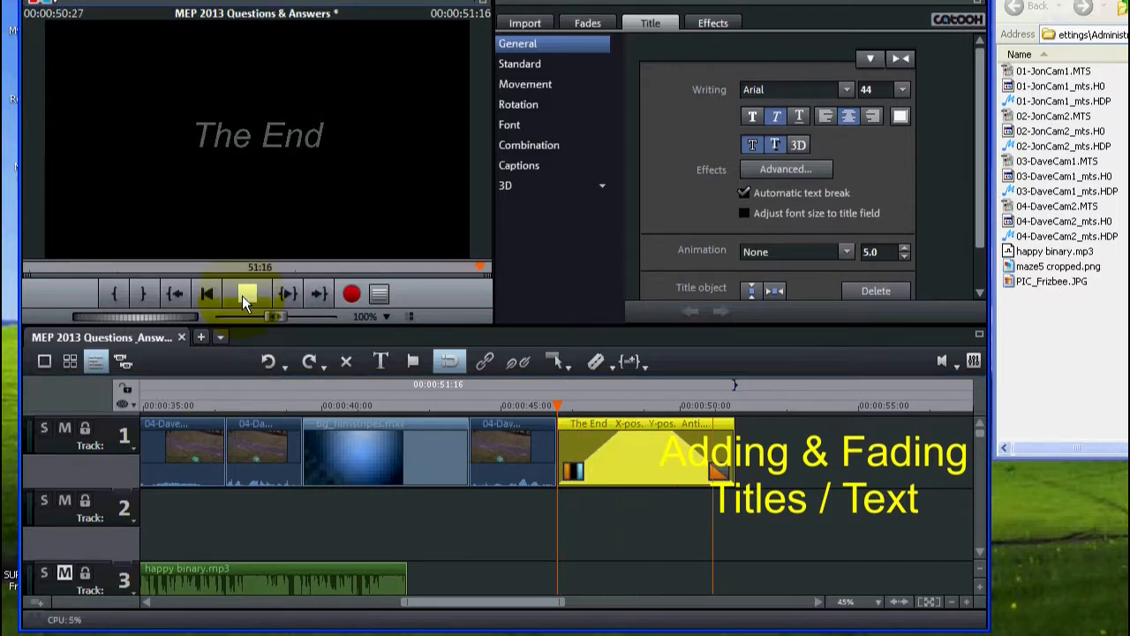
pyautogui.click(247, 293)
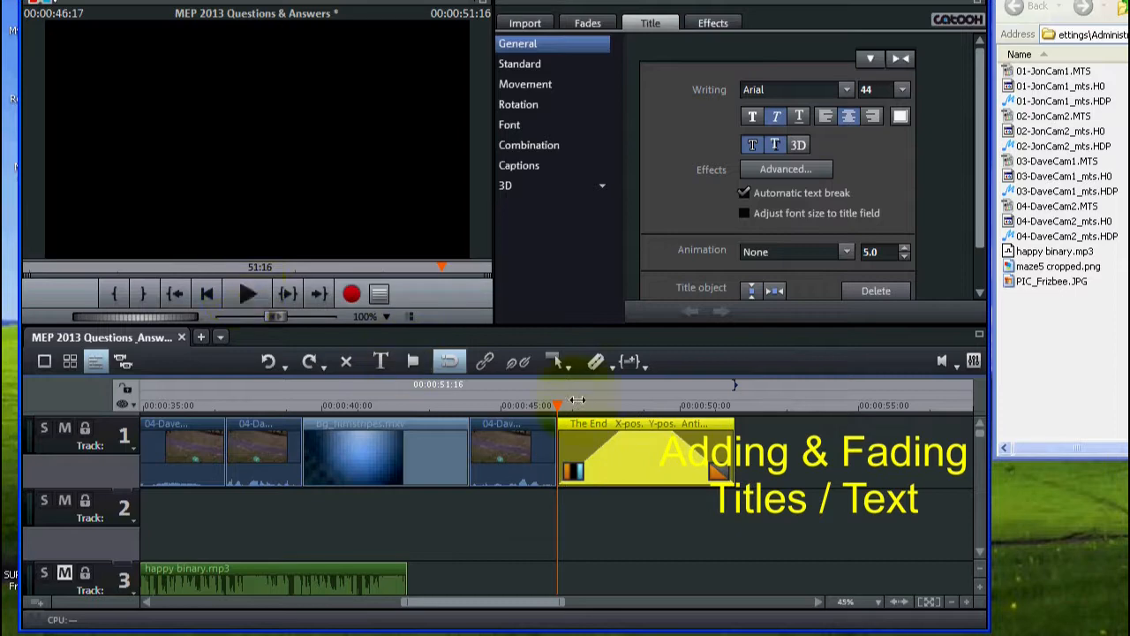
pyautogui.click(655, 465)
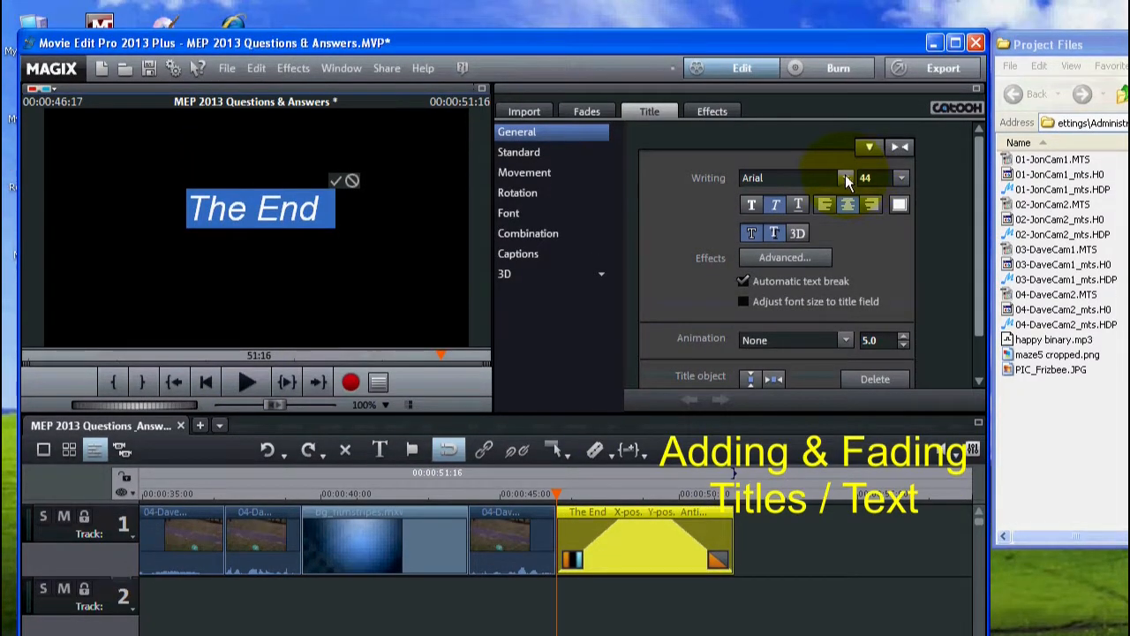
pyautogui.click(846, 156)
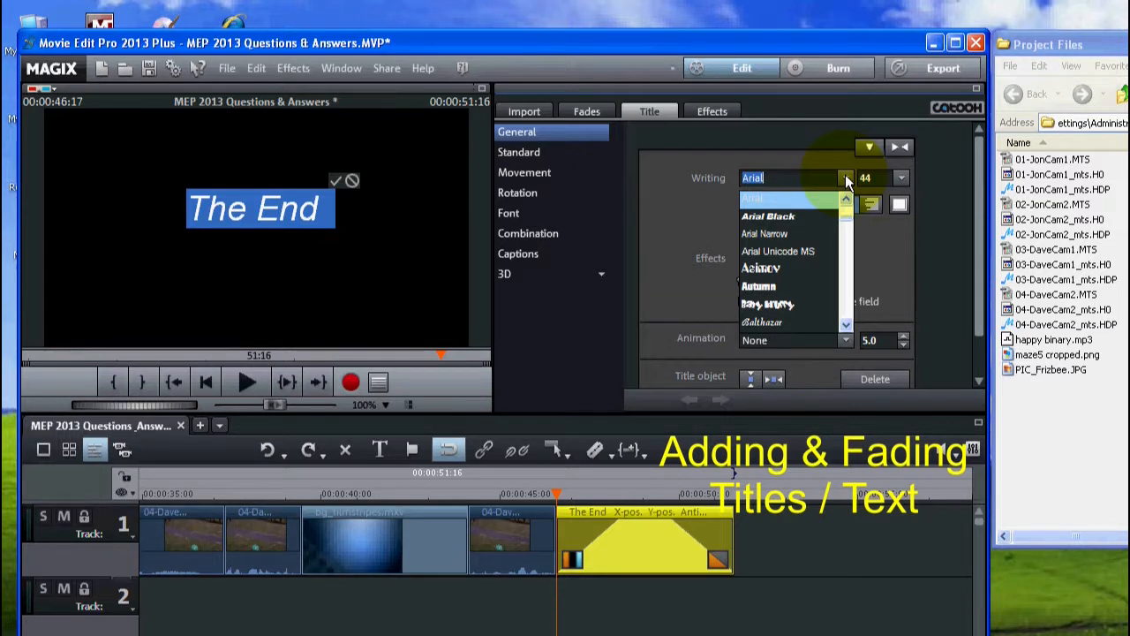
pyautogui.click(801, 305)
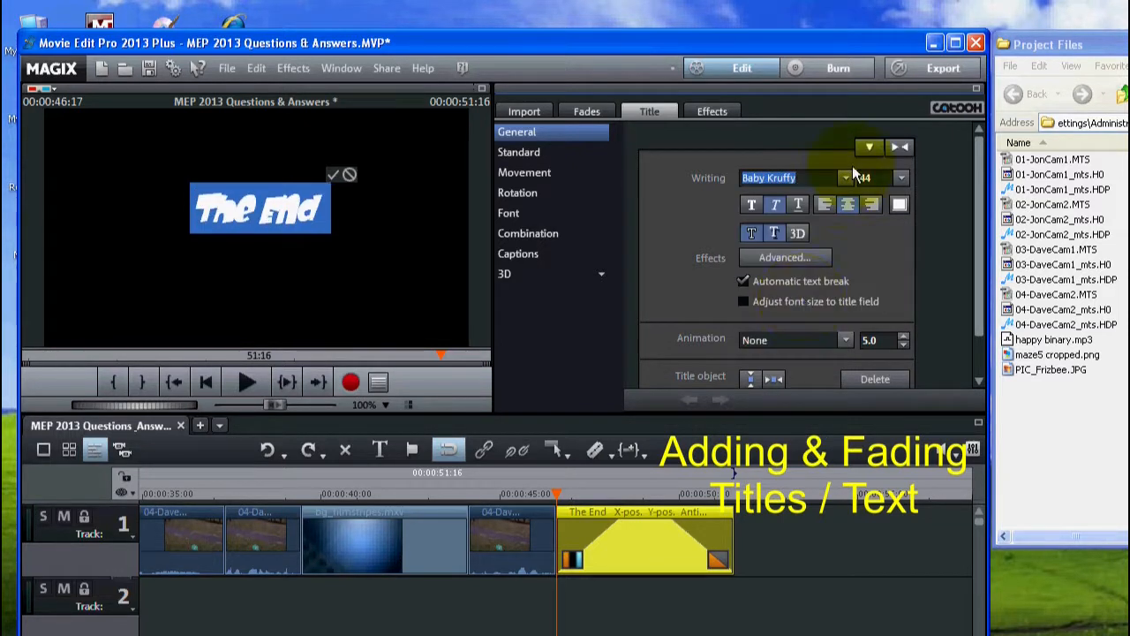
pyautogui.click(846, 178)
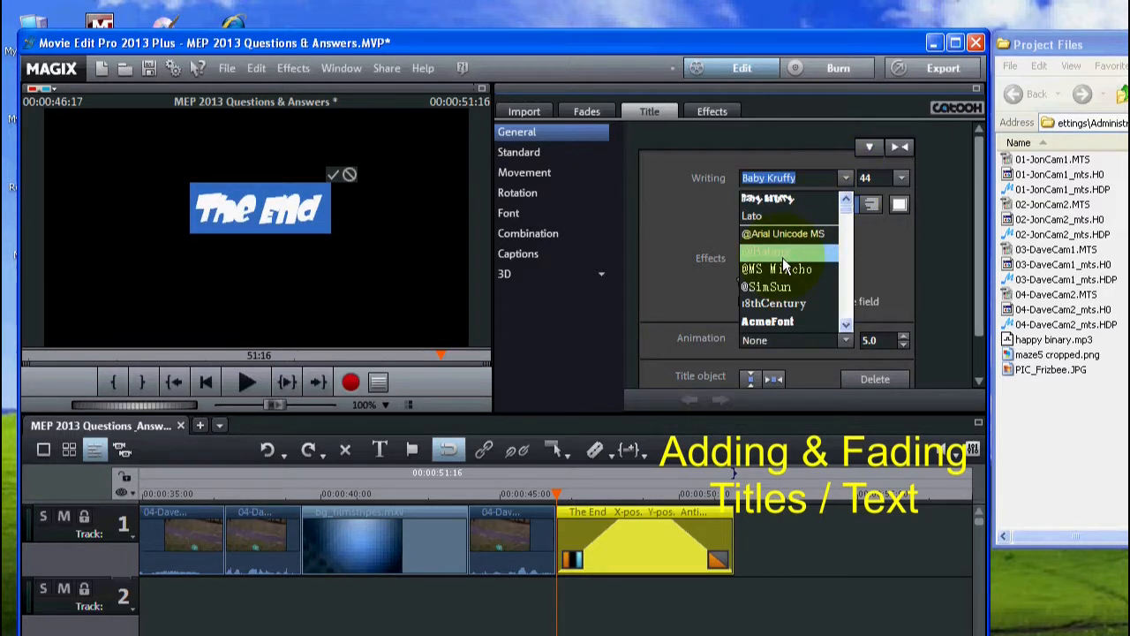
pyautogui.click(782, 257)
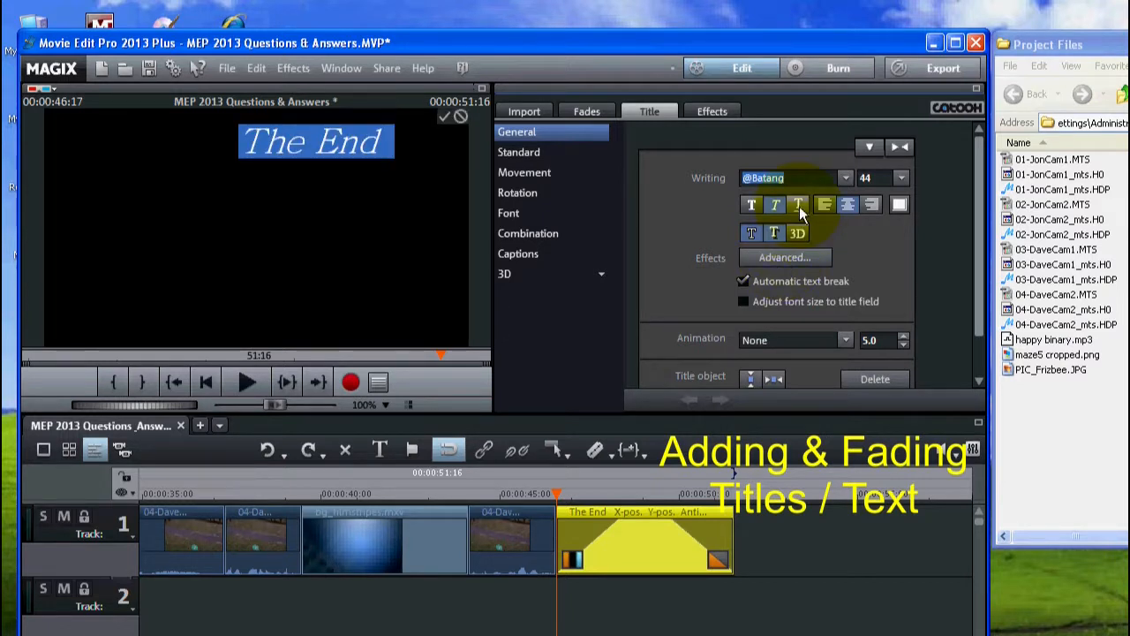
pyautogui.click(845, 178)
pyautogui.click(801, 272)
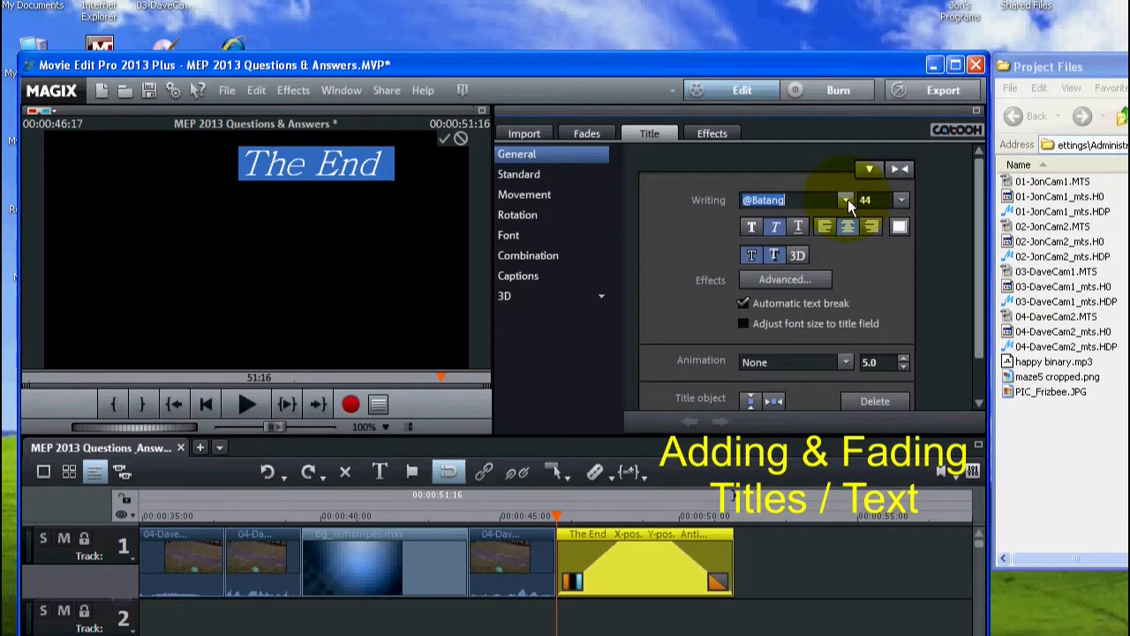
pyautogui.click(846, 178)
pyautogui.click(809, 328)
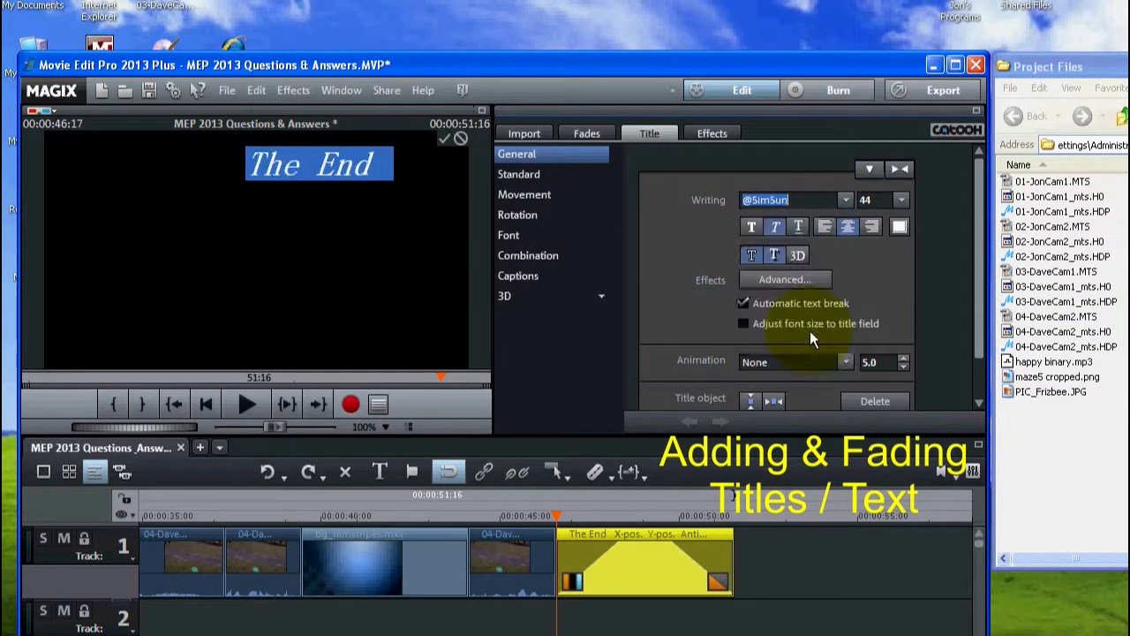
pyautogui.click(844, 201)
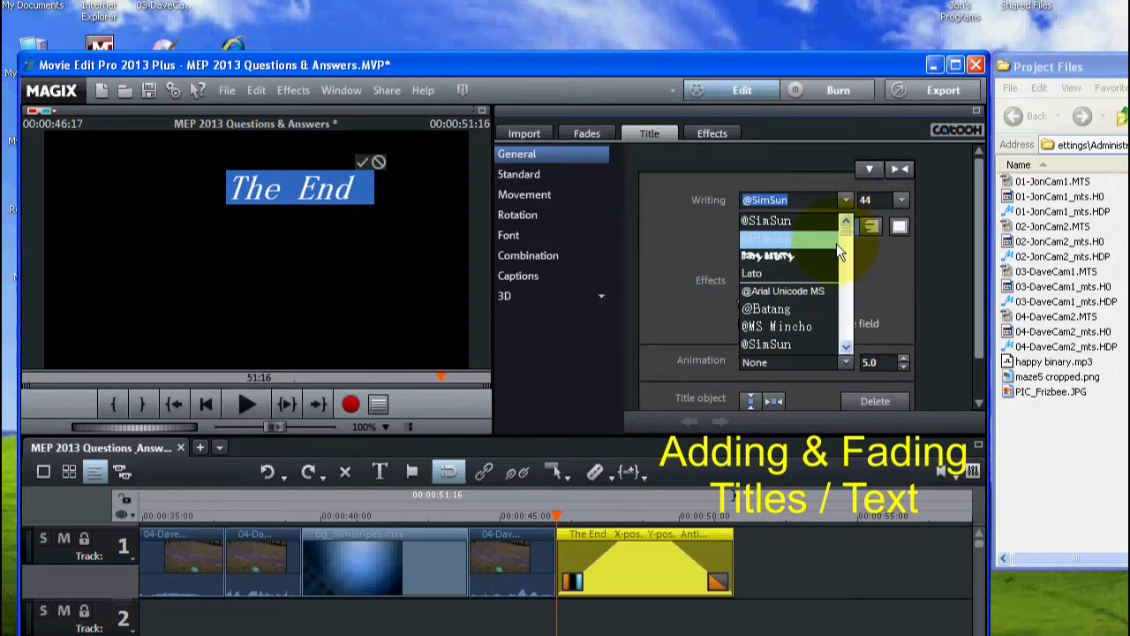
pyautogui.scroll(-3, 834, 243)
pyautogui.scroll(2, 833, 245)
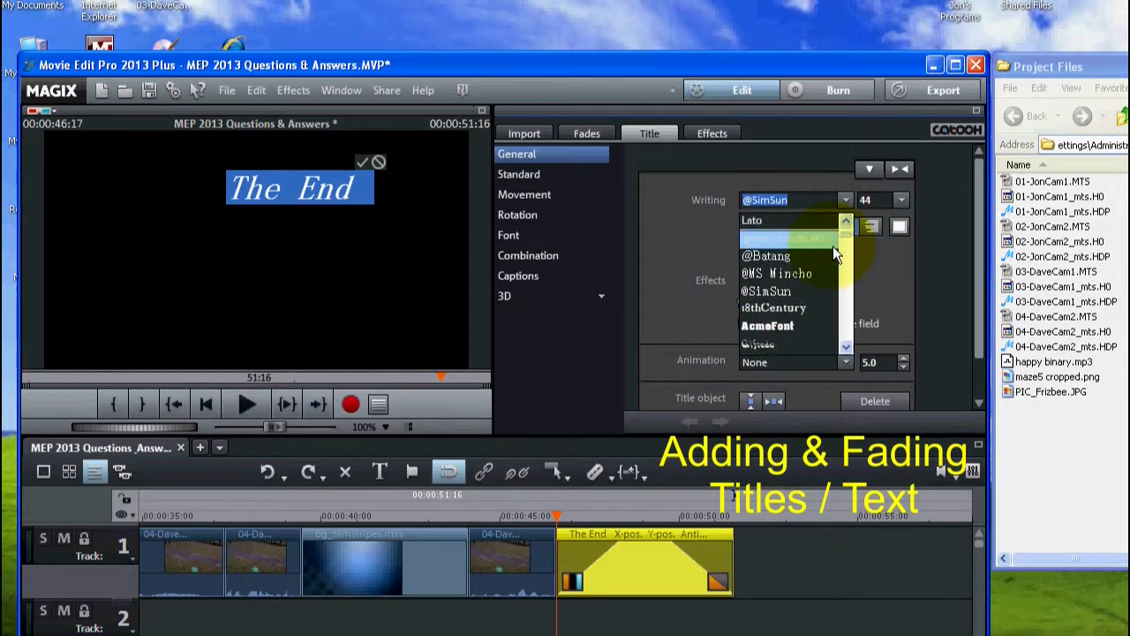
pyautogui.click(787, 306)
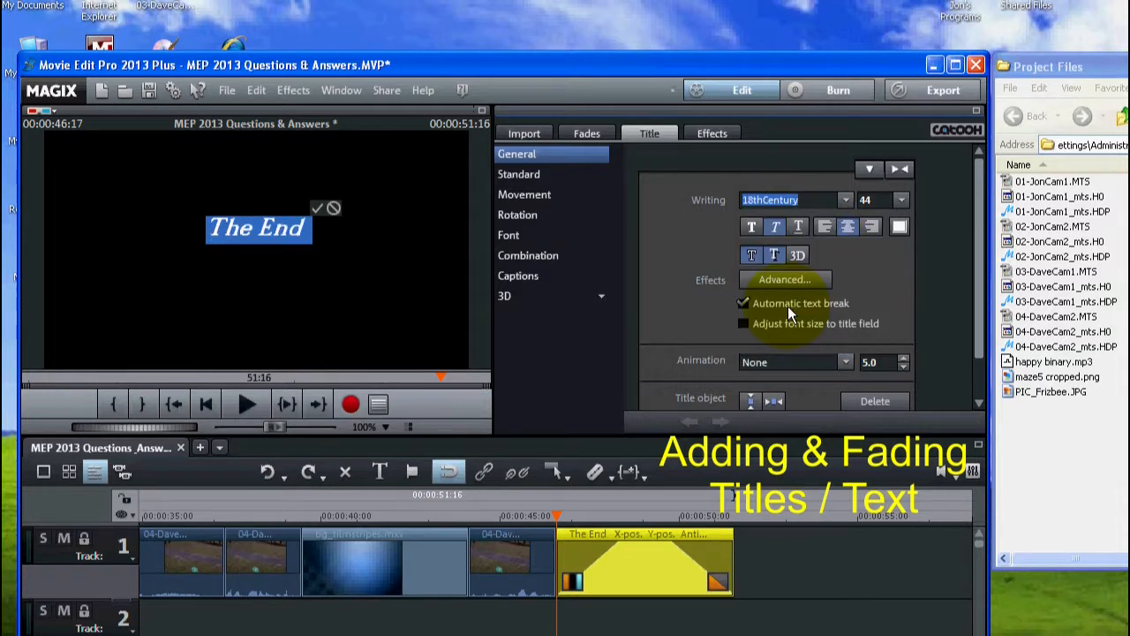
# - Increase the "The End" title's font size to 72, finish editing the text and play the title to preview it
pyautogui.click(899, 201)
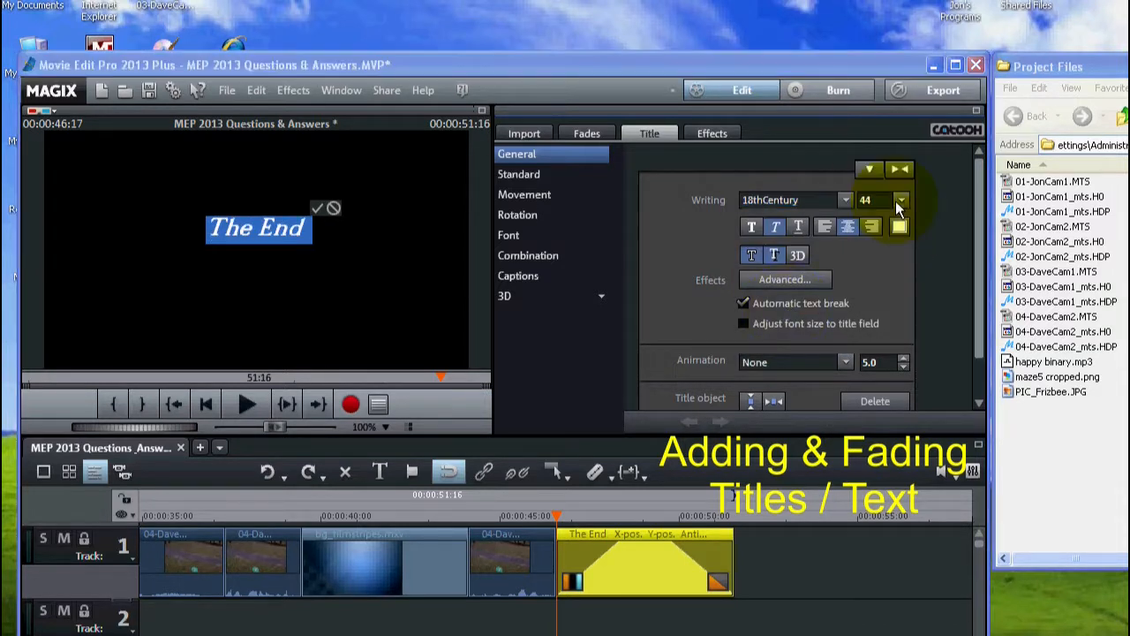
pyautogui.moveTo(903, 311); pyautogui.dragTo(901, 284)
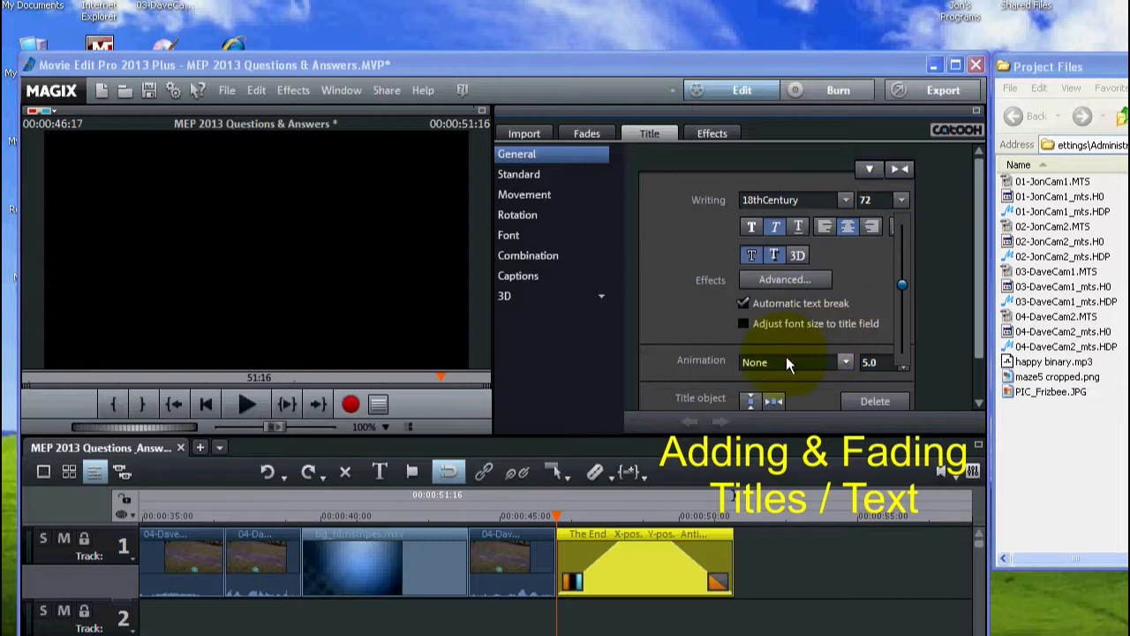
pyautogui.click(281, 268)
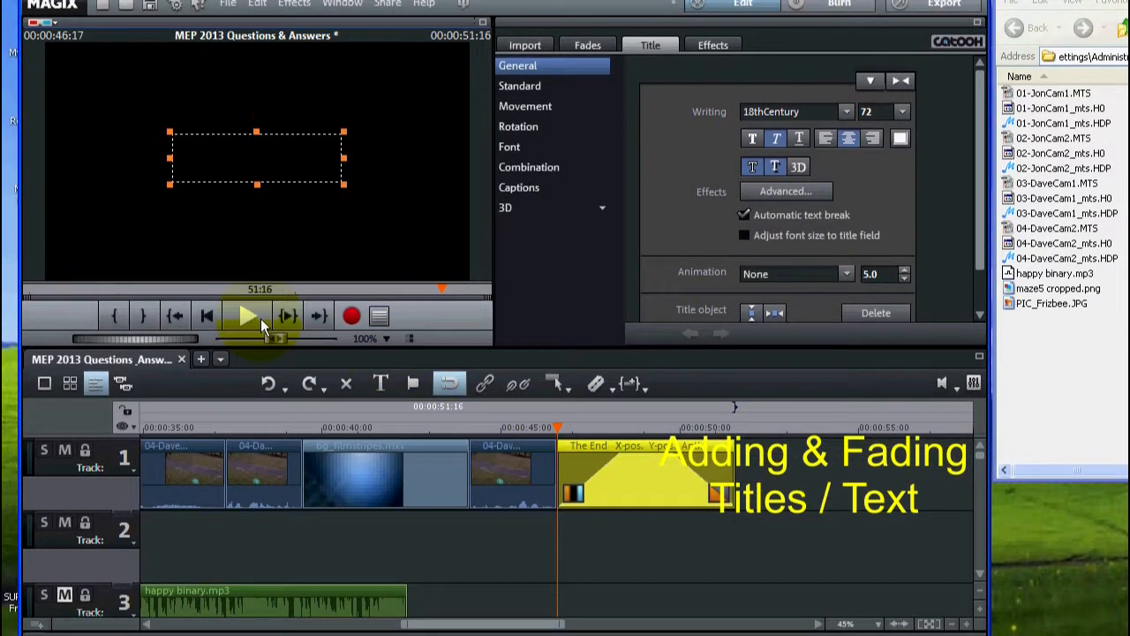
pyautogui.click(240, 322)
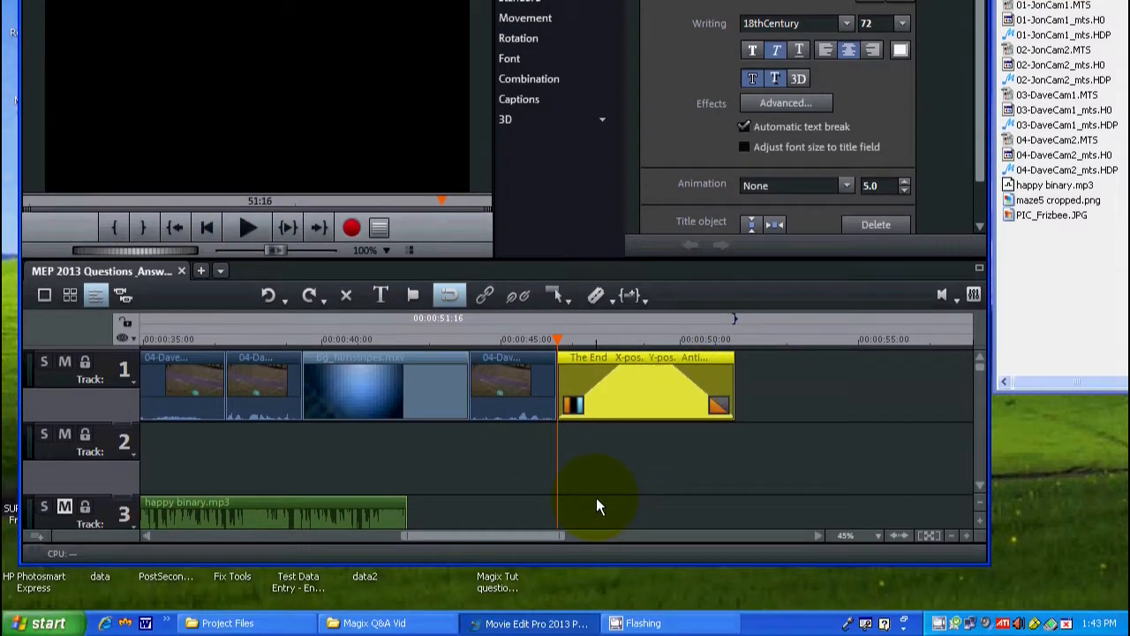
# - Reduce the track height at the start of the timeline to fit more tracks, and maximize the arranger
pyautogui.moveTo(521, 530)
pyautogui.mouseDown()
pyautogui.moveTo(436, 525)
pyautogui.moveTo(534, 530)
pyautogui.moveTo(122, 531)
pyautogui.mouseUp()
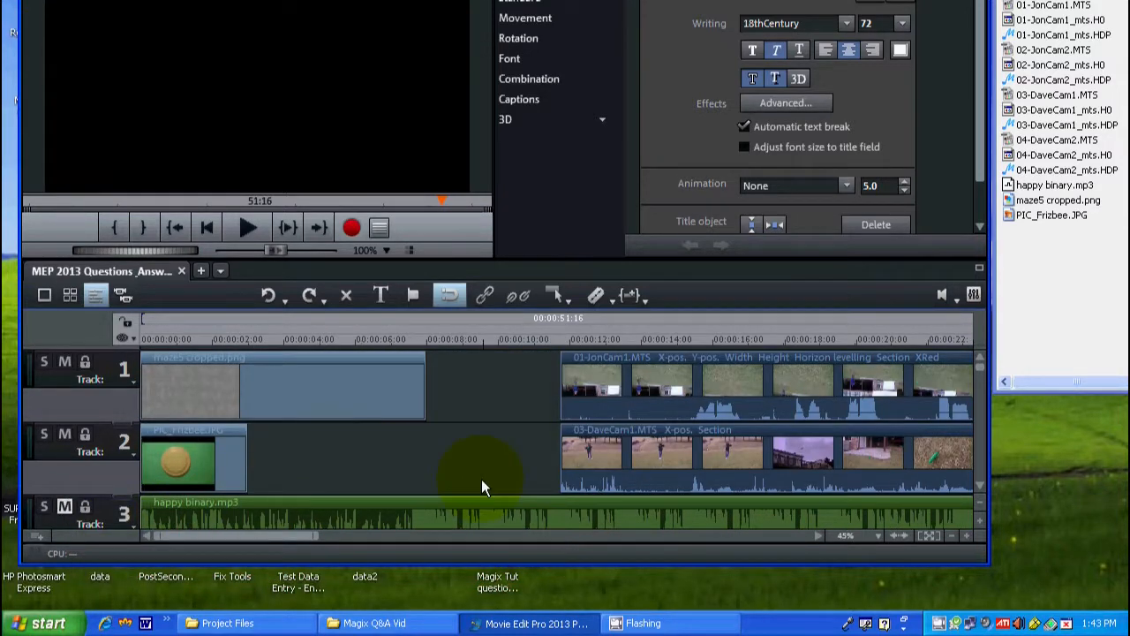
pyautogui.click(977, 508)
pyautogui.click(977, 508)
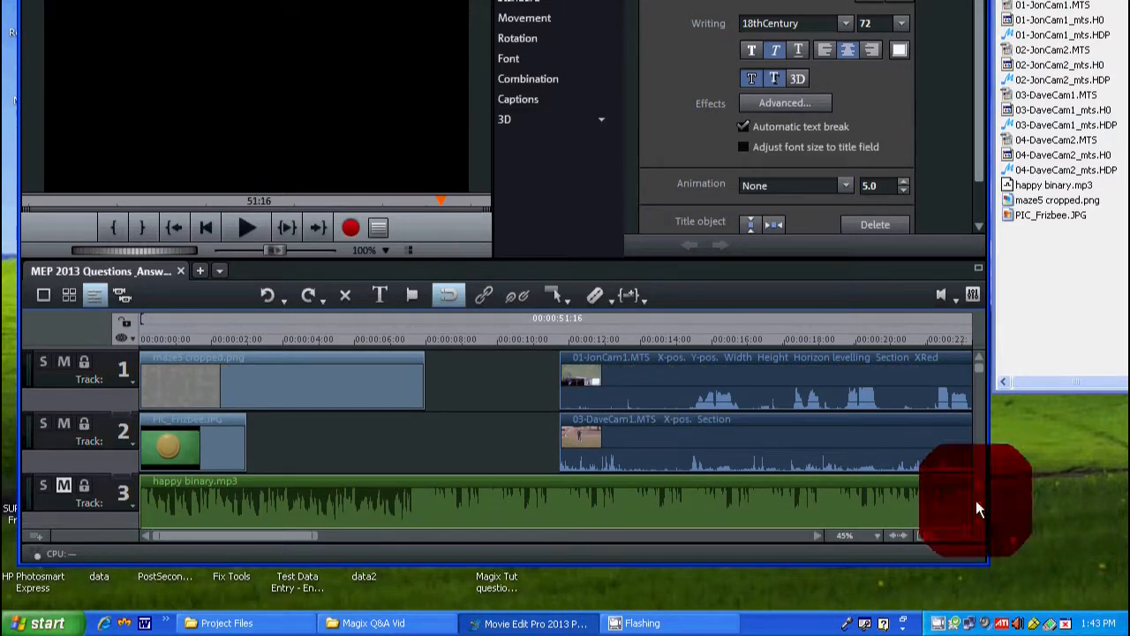
pyautogui.click(977, 508)
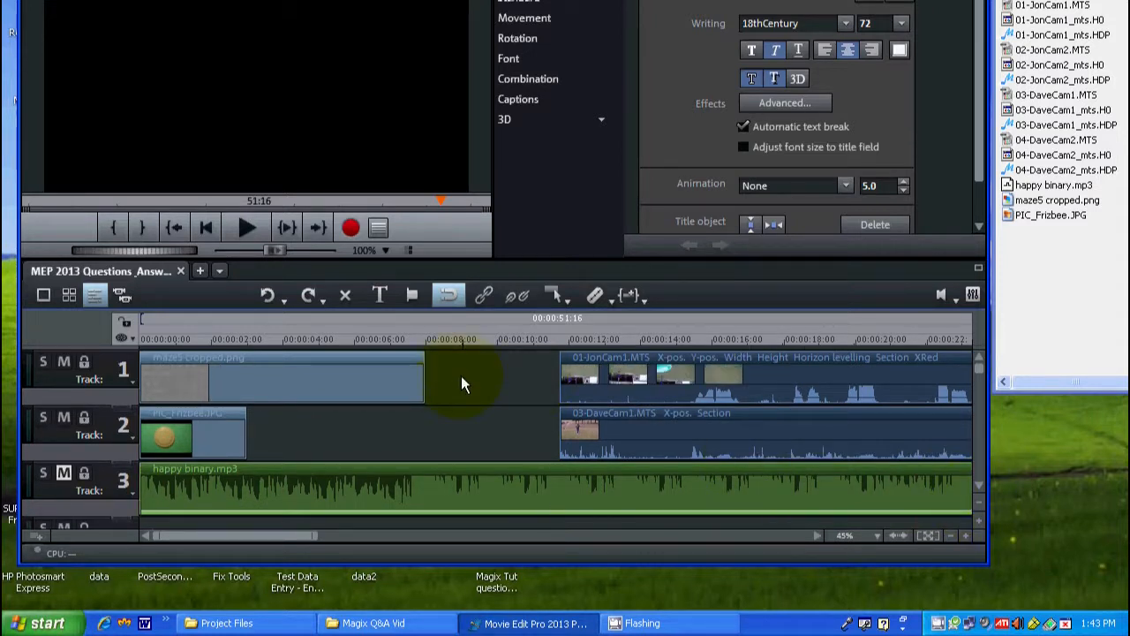
pyautogui.click(978, 265)
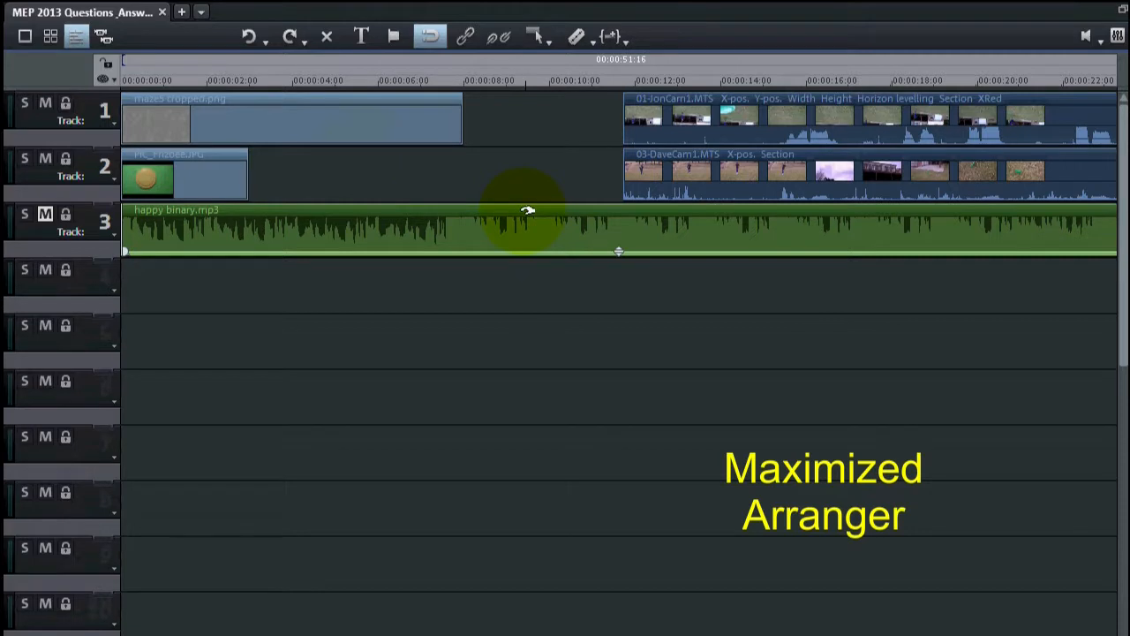
# - Move happy binary.mp3 down to track 5 and PIC_Frizbee.JPG to track 4, and return the arranger to its normal size
pyautogui.click(337, 231)
pyautogui.moveTo(337, 232); pyautogui.dragTo(324, 330)
pyautogui.moveTo(202, 181); pyautogui.dragTo(196, 276)
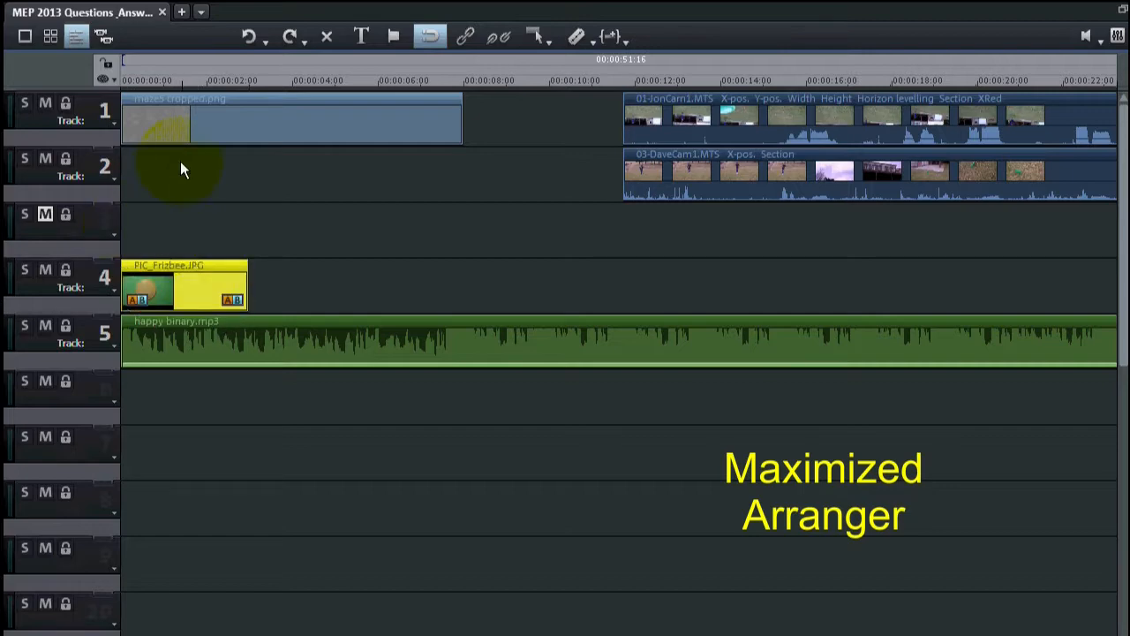
pyautogui.click(1121, 10)
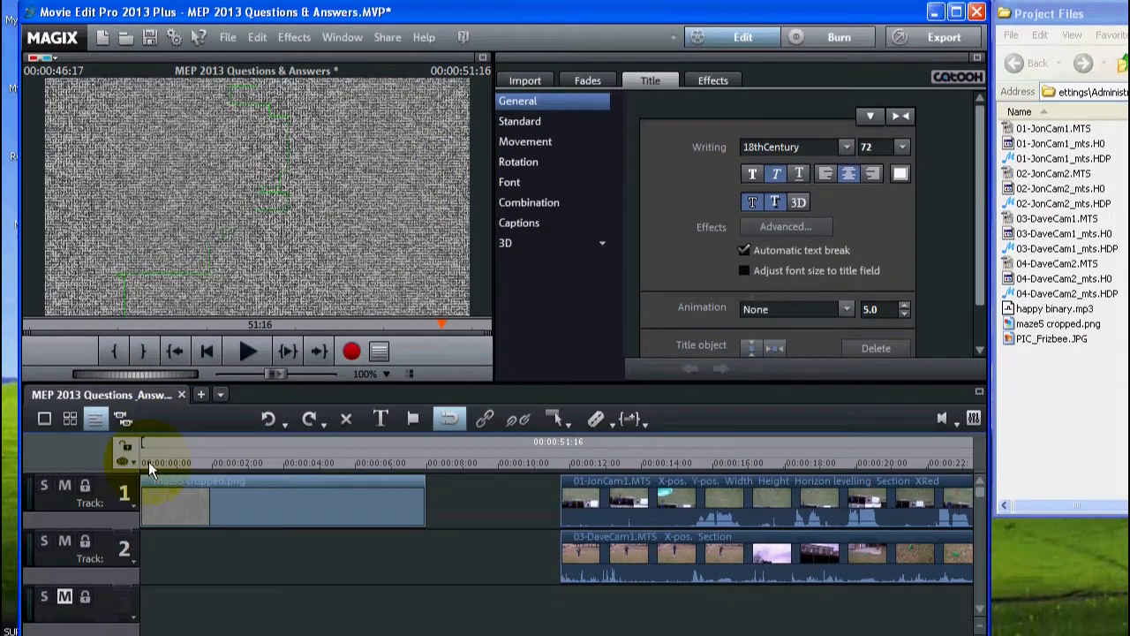
# - Set the playhead to the start of the movie and preview the Ping pong title template from the Combination category
pyautogui.click(148, 527)
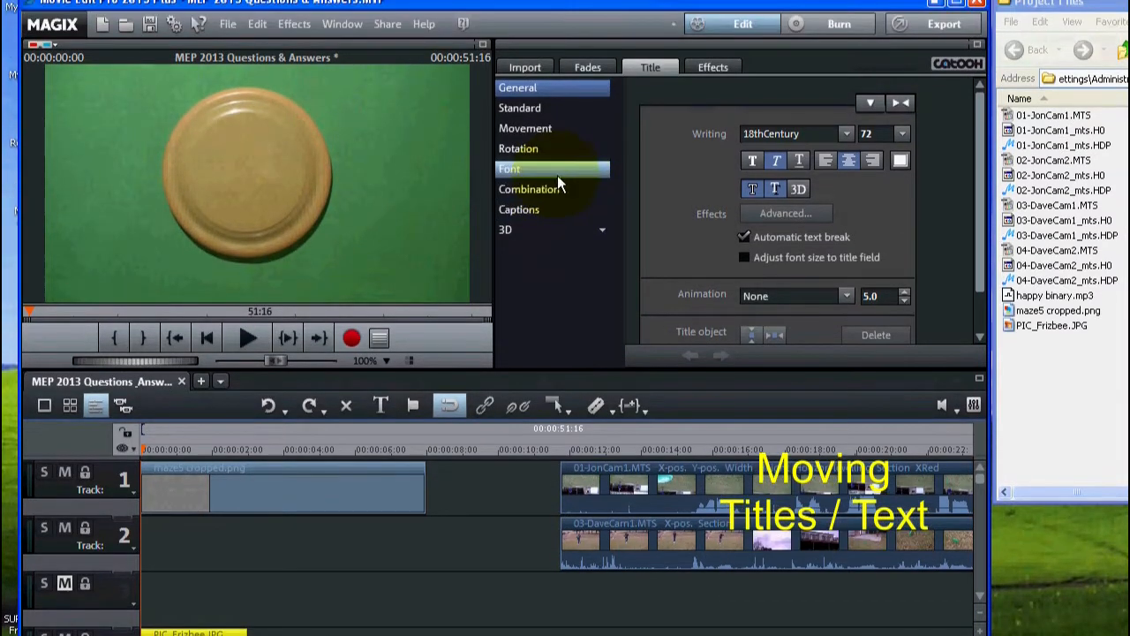
pyautogui.click(548, 167)
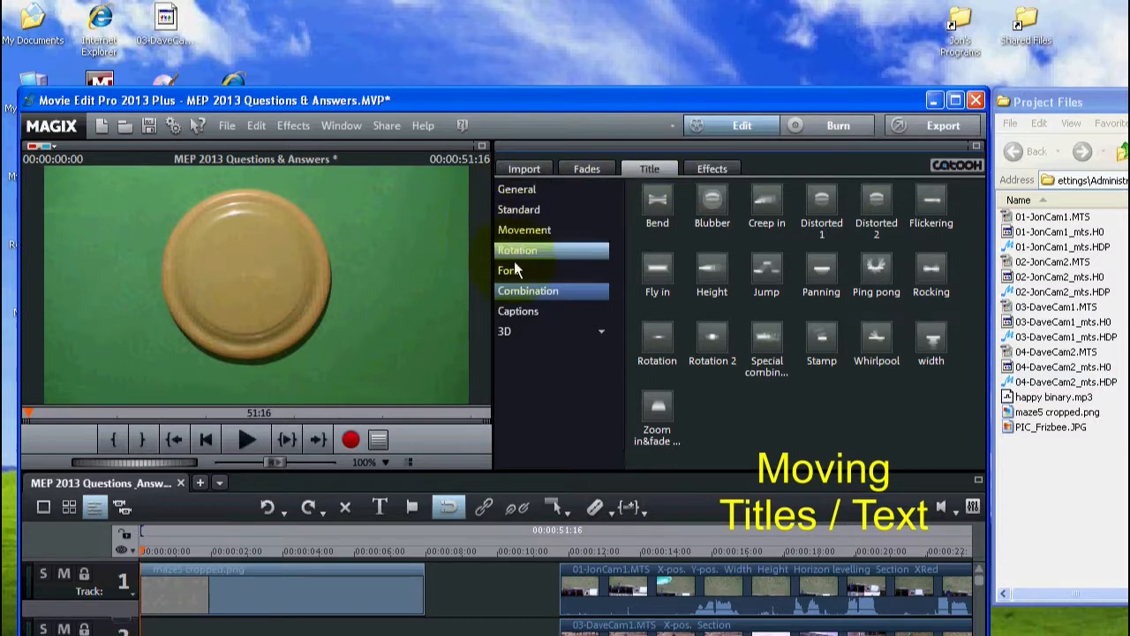
pyautogui.click(527, 297)
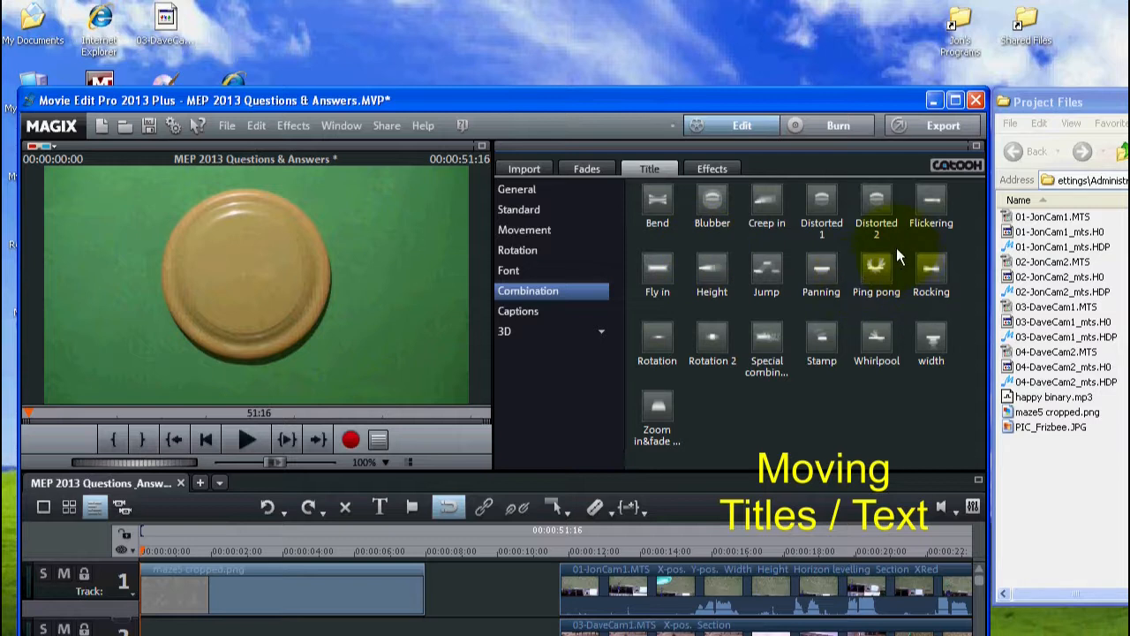
pyautogui.click(873, 271)
pyautogui.click(874, 271)
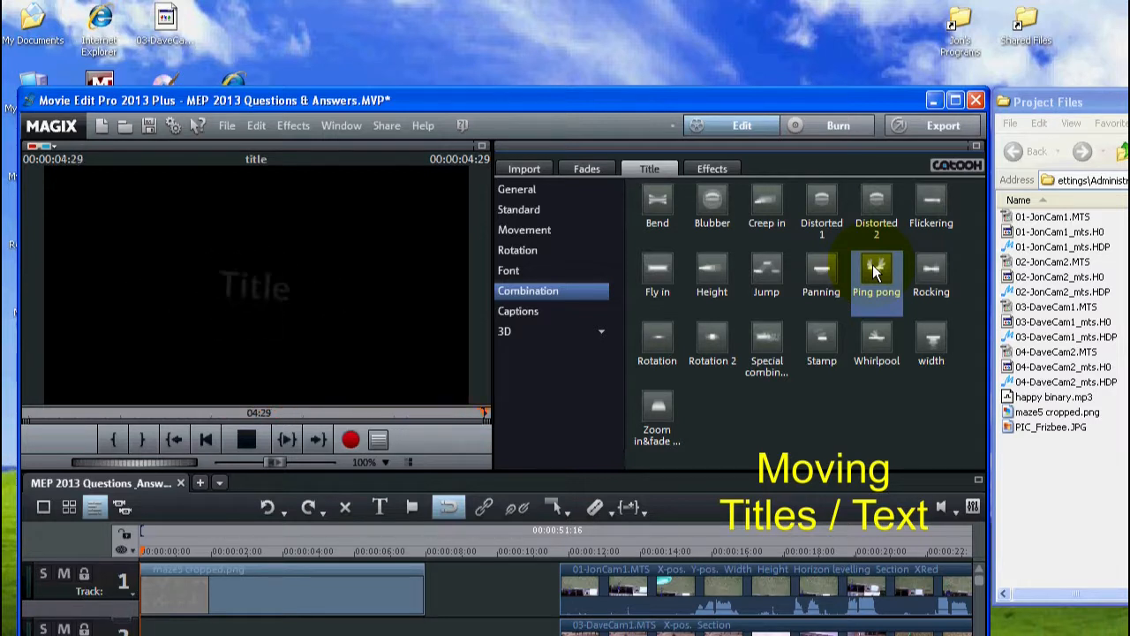
# - Place the Ping pong title template on track 2, aligned with the start of the timeline
pyautogui.moveTo(872, 262); pyautogui.dragTo(661, 519)
pyautogui.moveTo(662, 463); pyautogui.dragTo(206, 578)
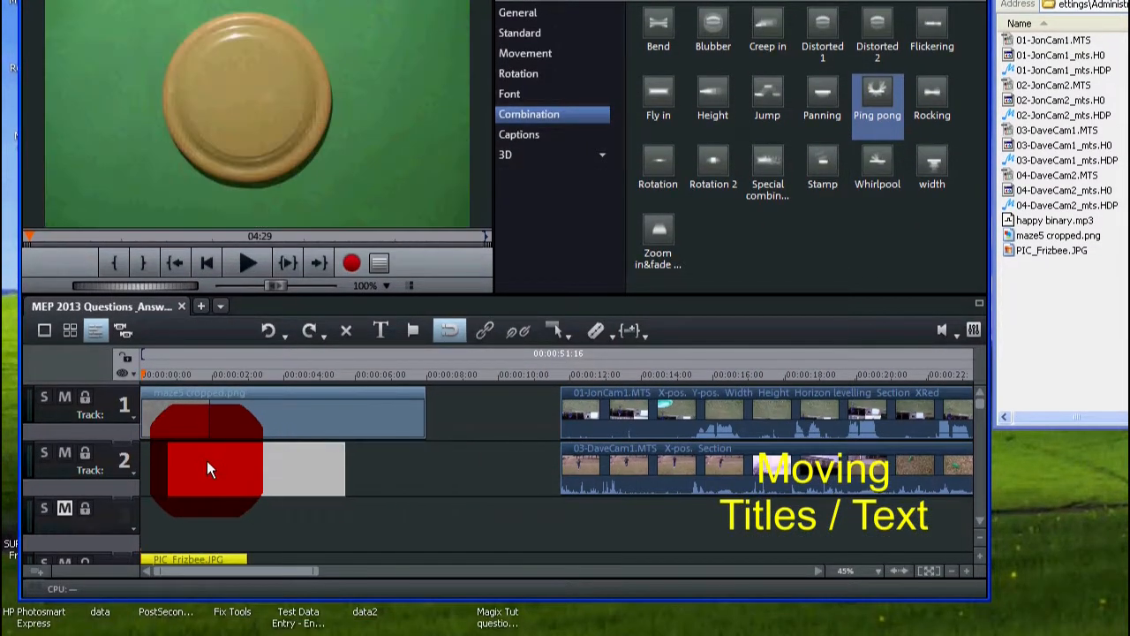
pyautogui.moveTo(207, 469); pyautogui.dragTo(174, 461)
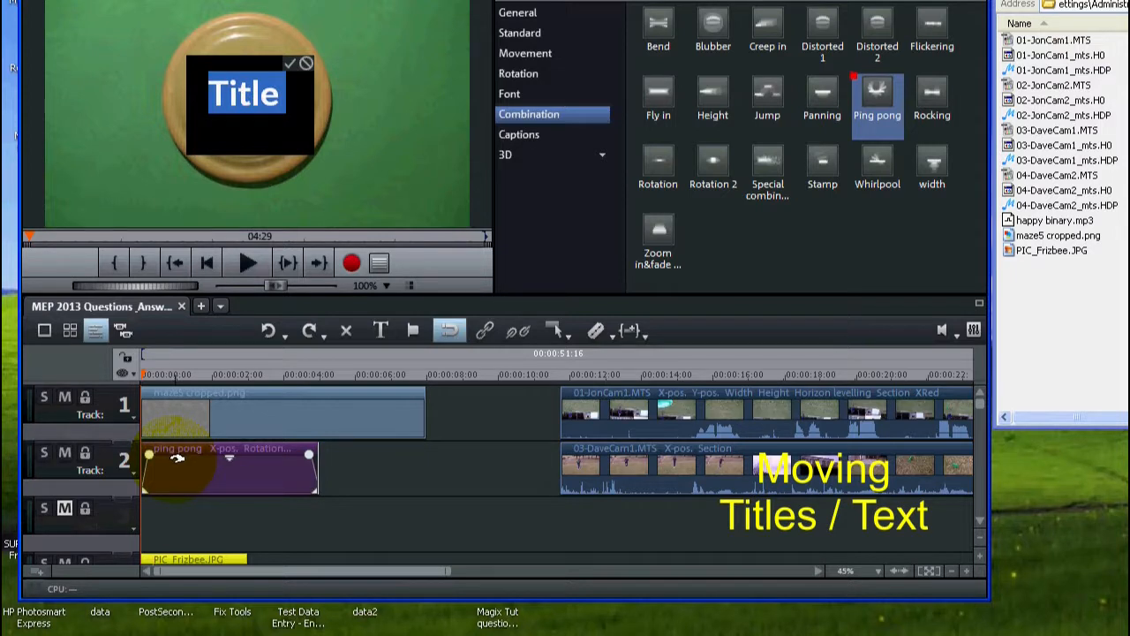
pyautogui.click(295, 414)
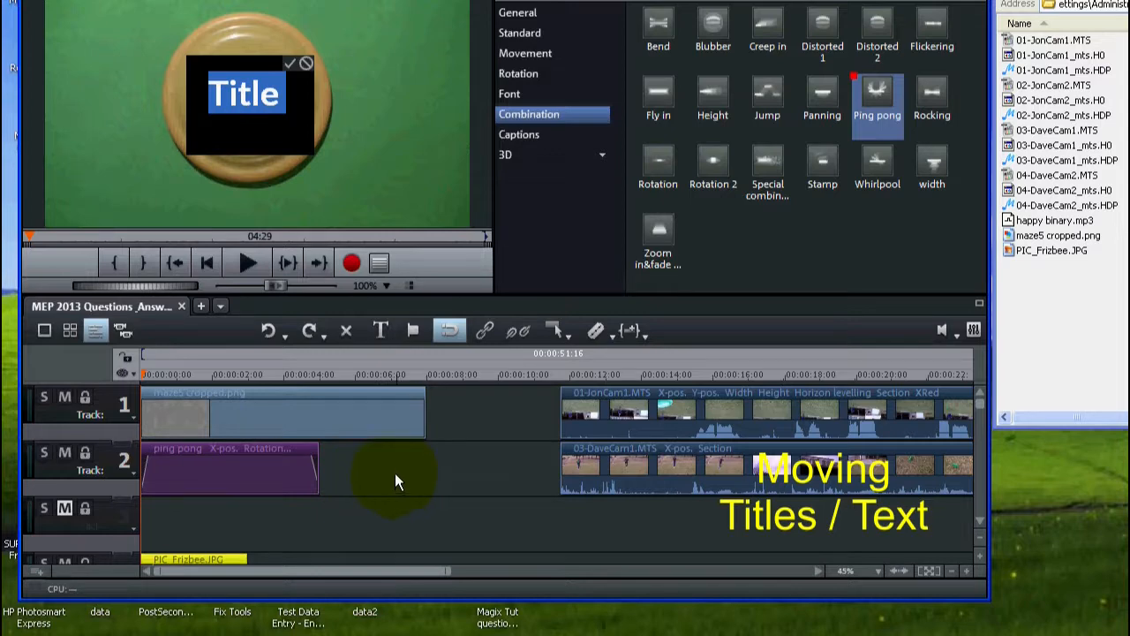
# - Position the playhead at 00:00:05:01 and trim the end of the Ping pong title on track 2 back to it
pyautogui.click(319, 374)
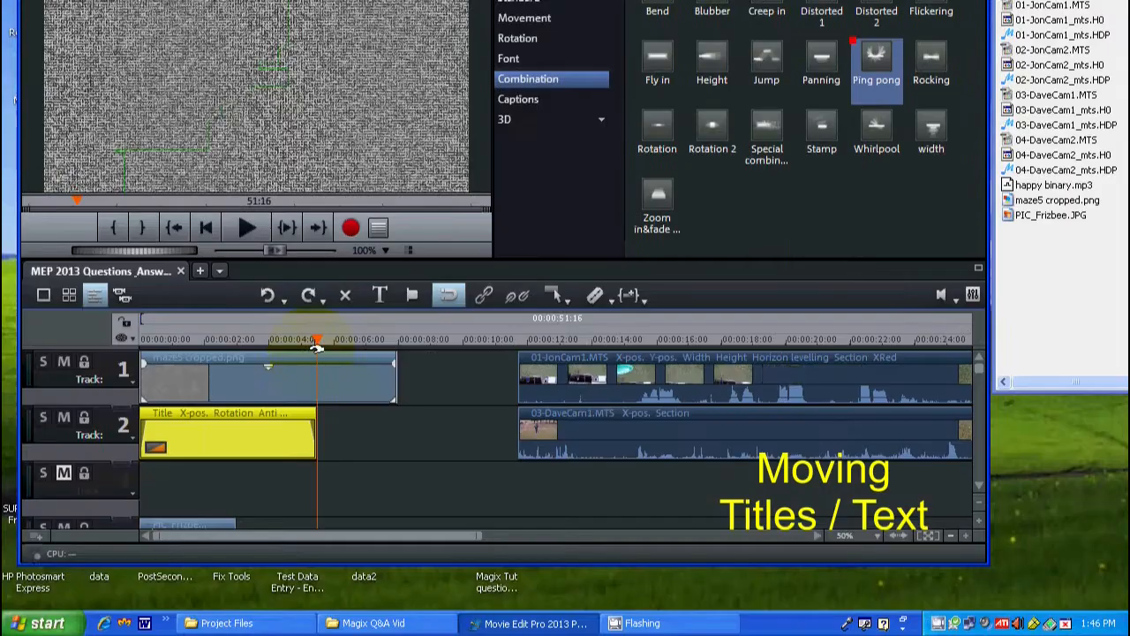
pyautogui.click(303, 546)
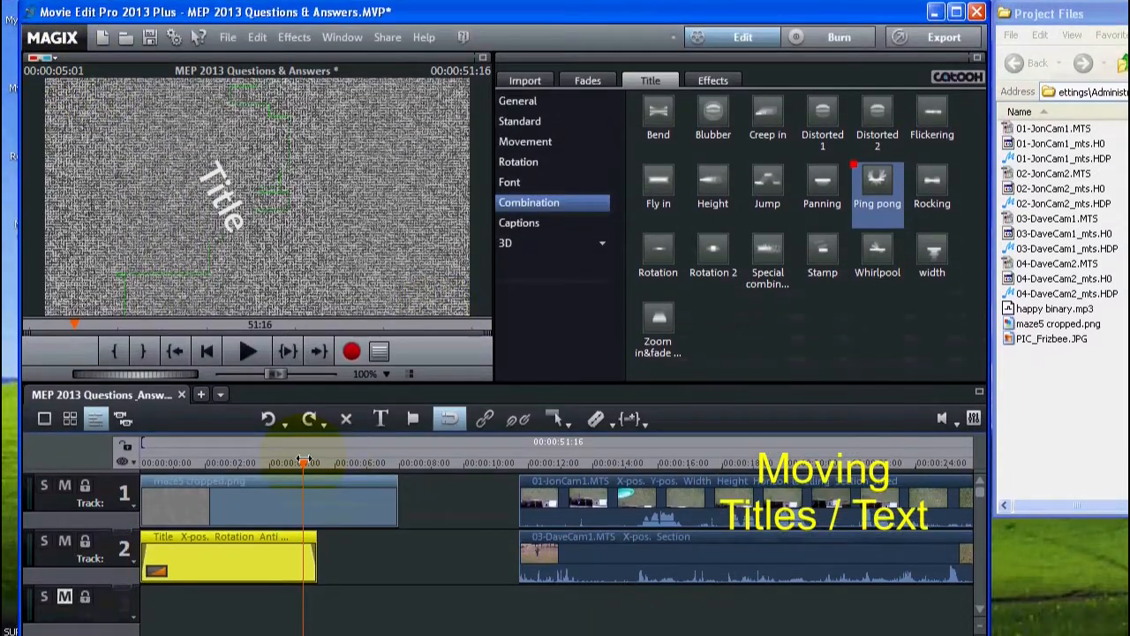
pyautogui.moveTo(304, 460); pyautogui.dragTo(300, 460)
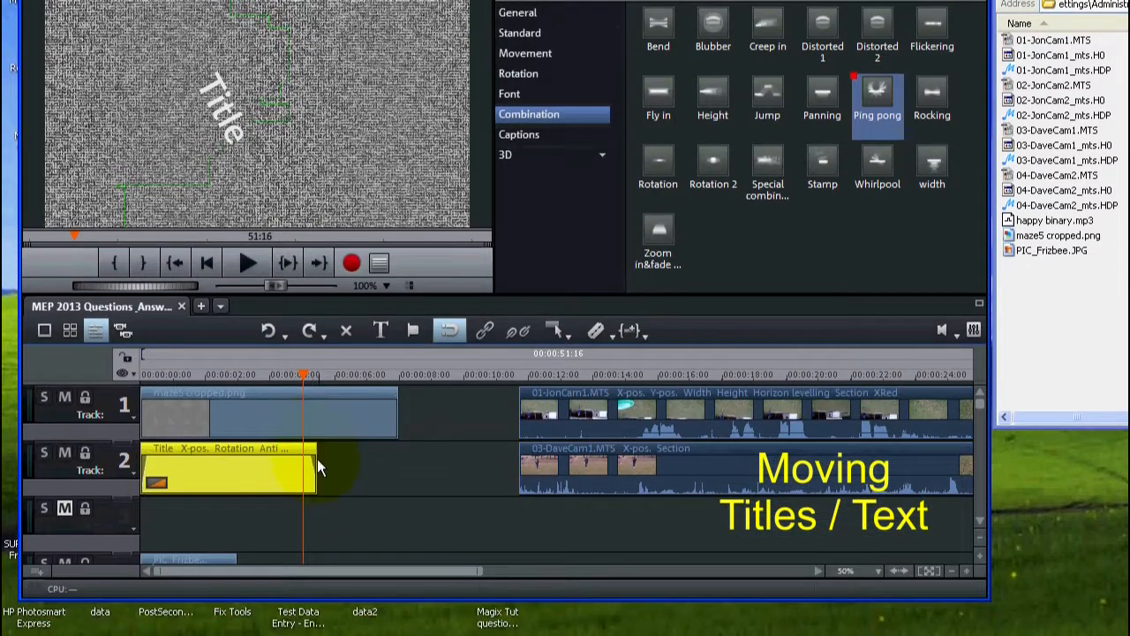
pyautogui.moveTo(314, 460); pyautogui.dragTo(301, 459)
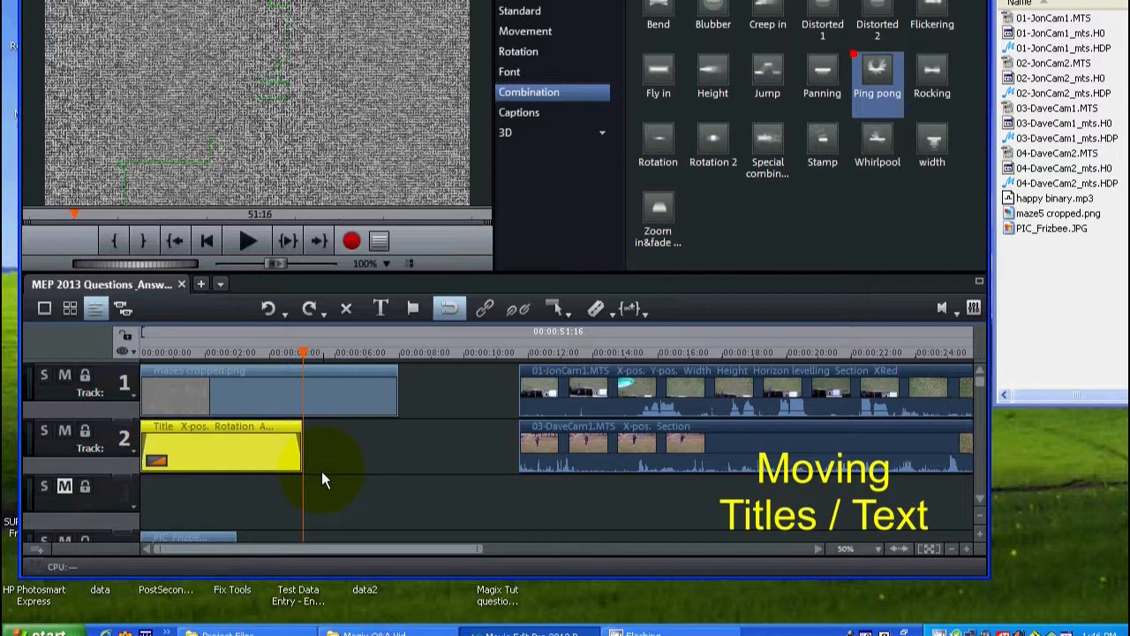
# - Open the Ping pong title for editing, set its font size to 52, turn on outline and shadow, and remove bold
pyautogui.doubleClick(241, 456)
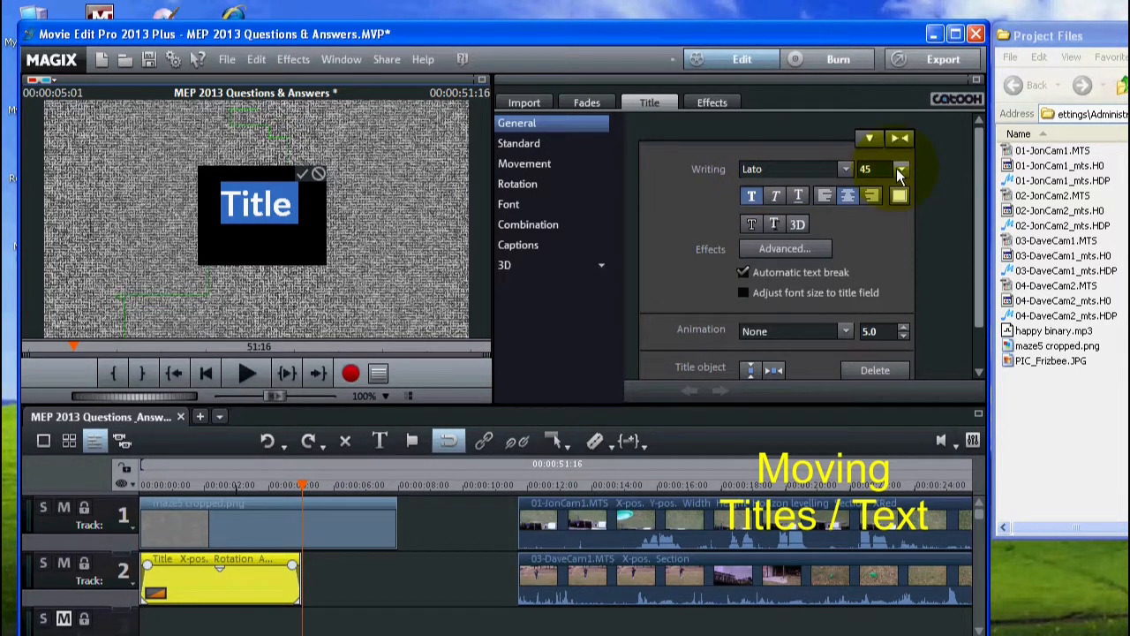
pyautogui.doubleClick(865, 169)
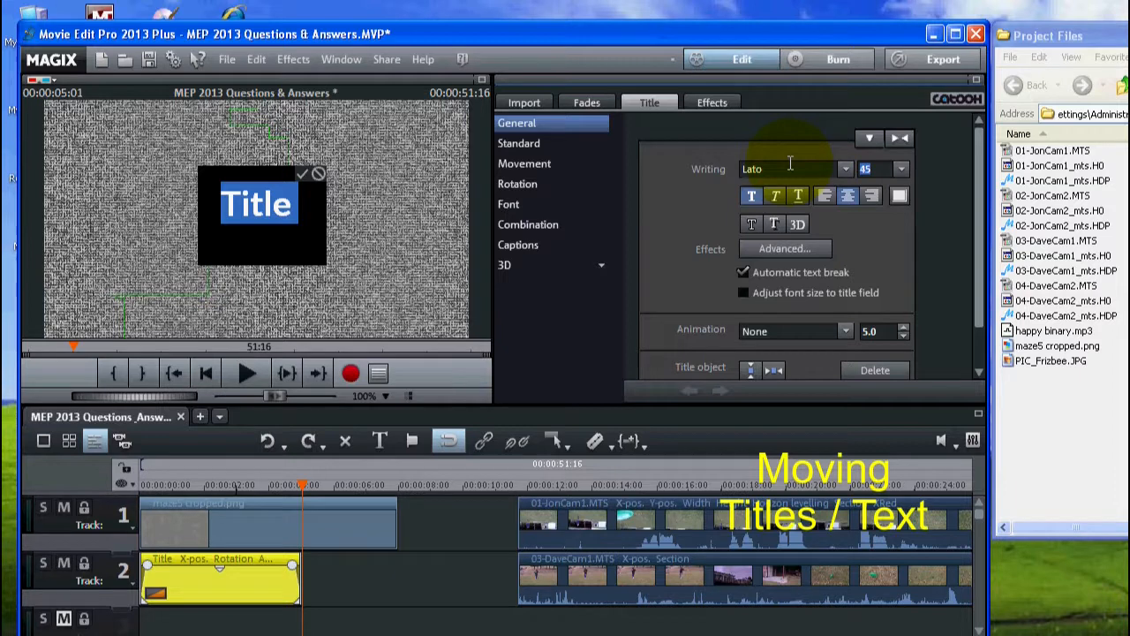
pyautogui.write('52')
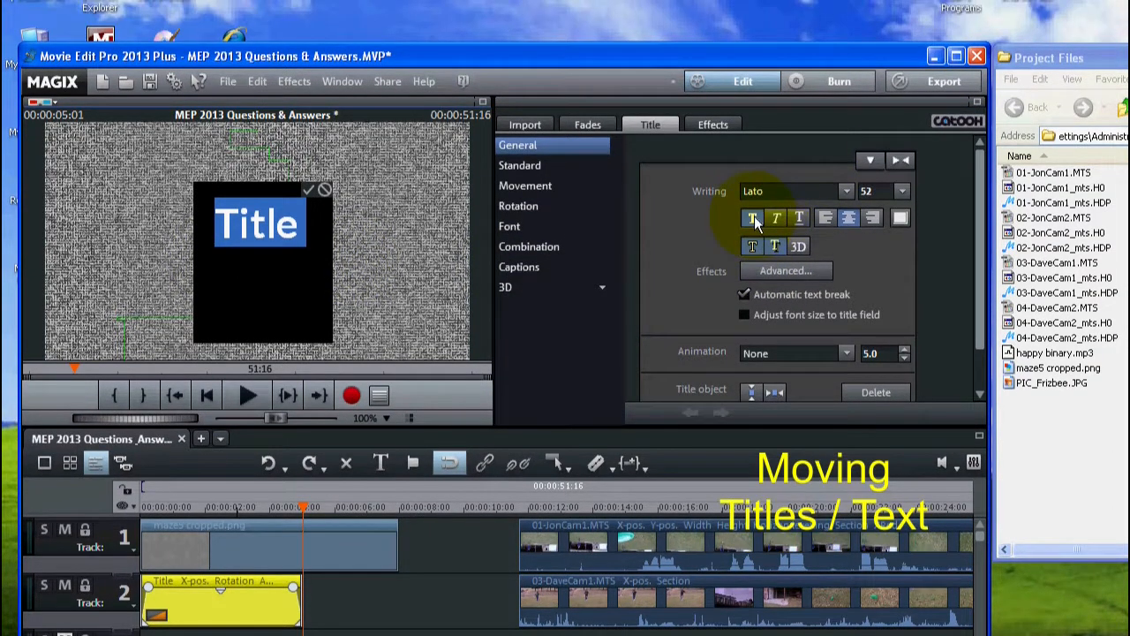
pyautogui.click(752, 196)
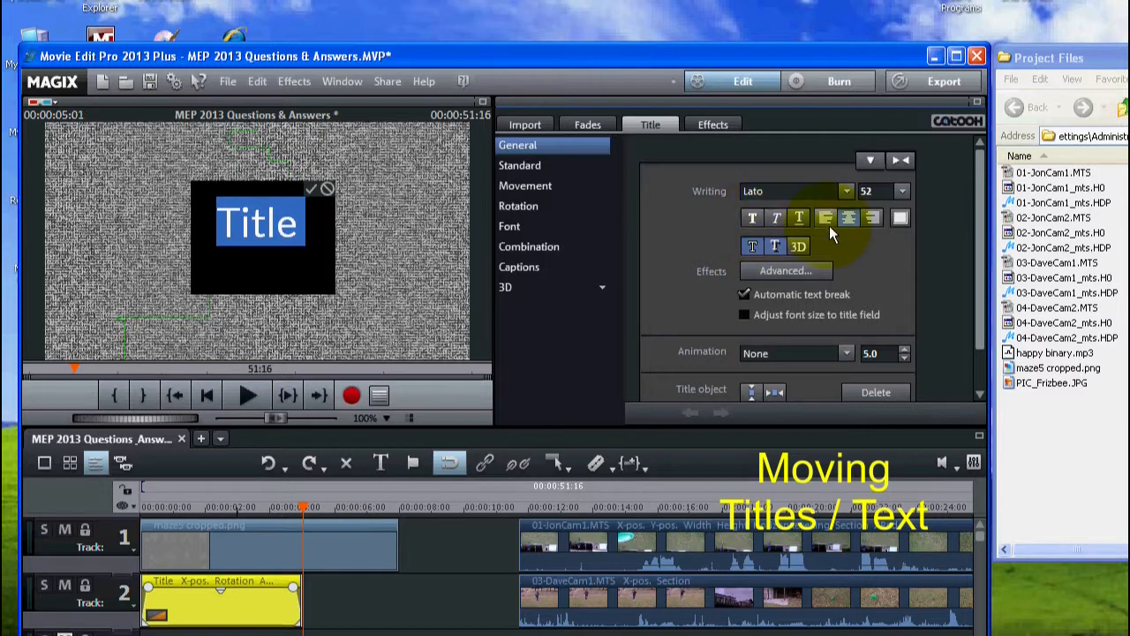
# - Set the Ping pong title's font colour to dark green (red 0, green 128, blue 0) and accept the title edit
pyautogui.click(756, 247)
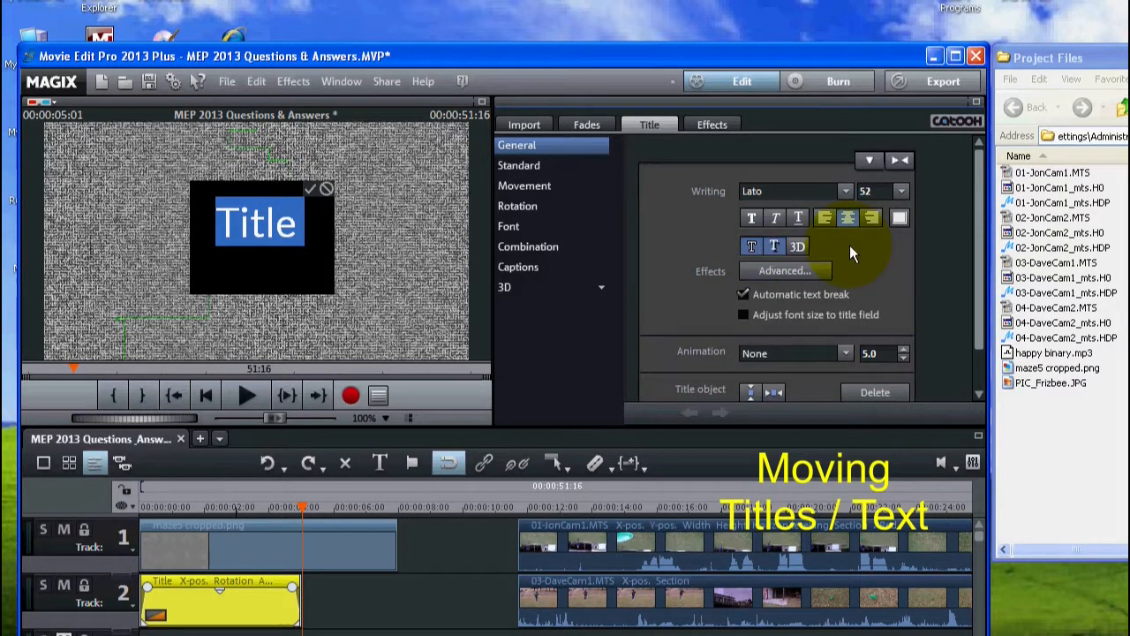
pyautogui.click(899, 217)
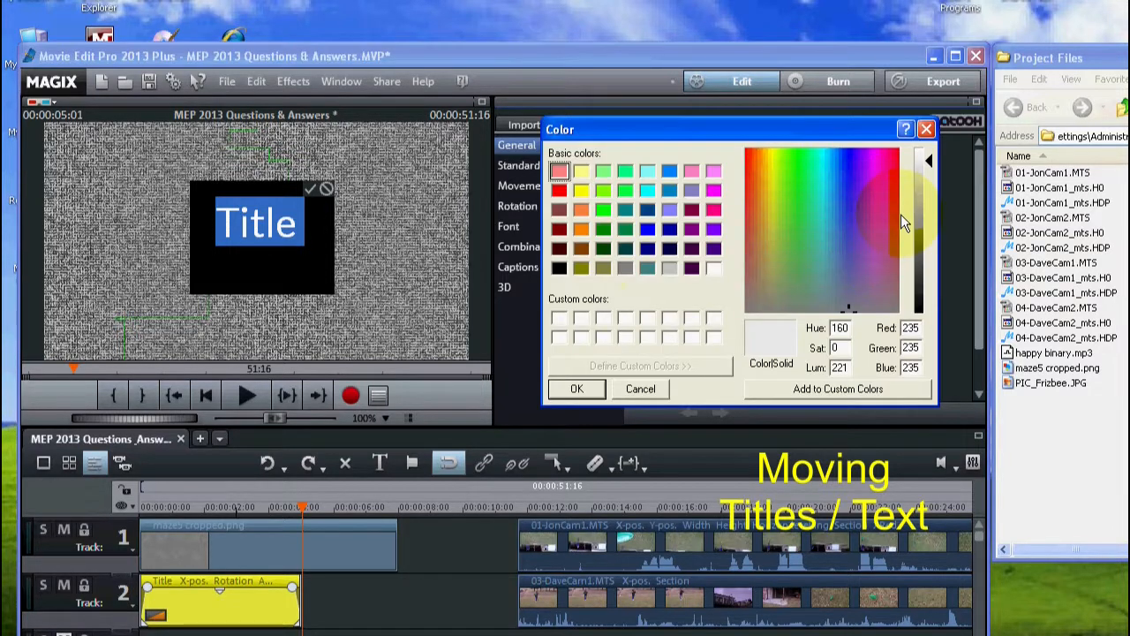
pyautogui.click(602, 227)
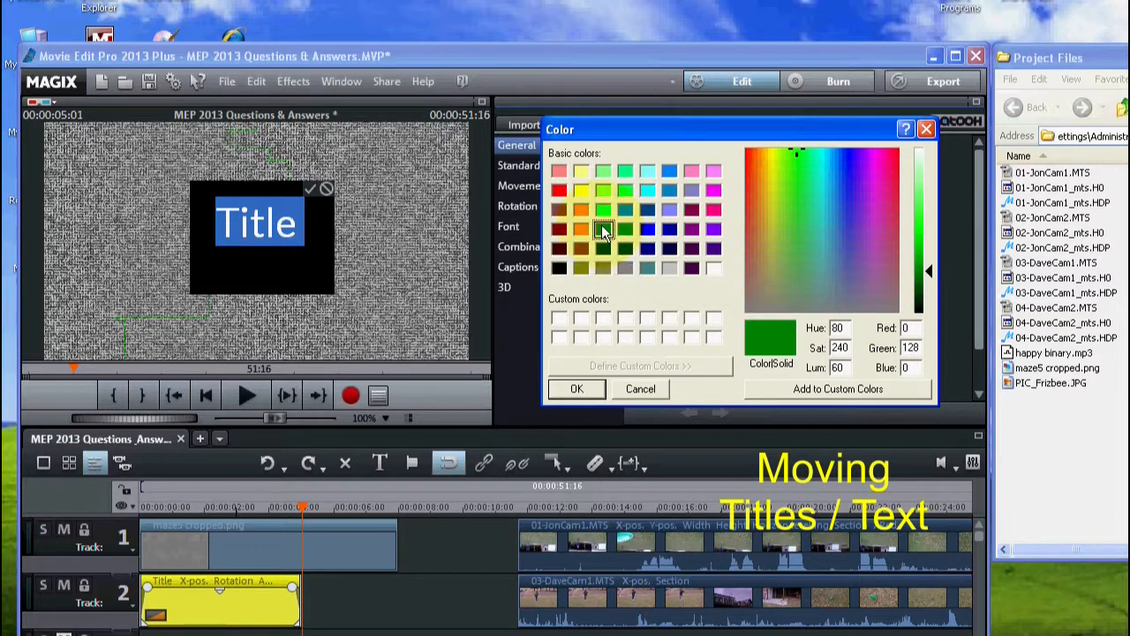
pyautogui.click(587, 391)
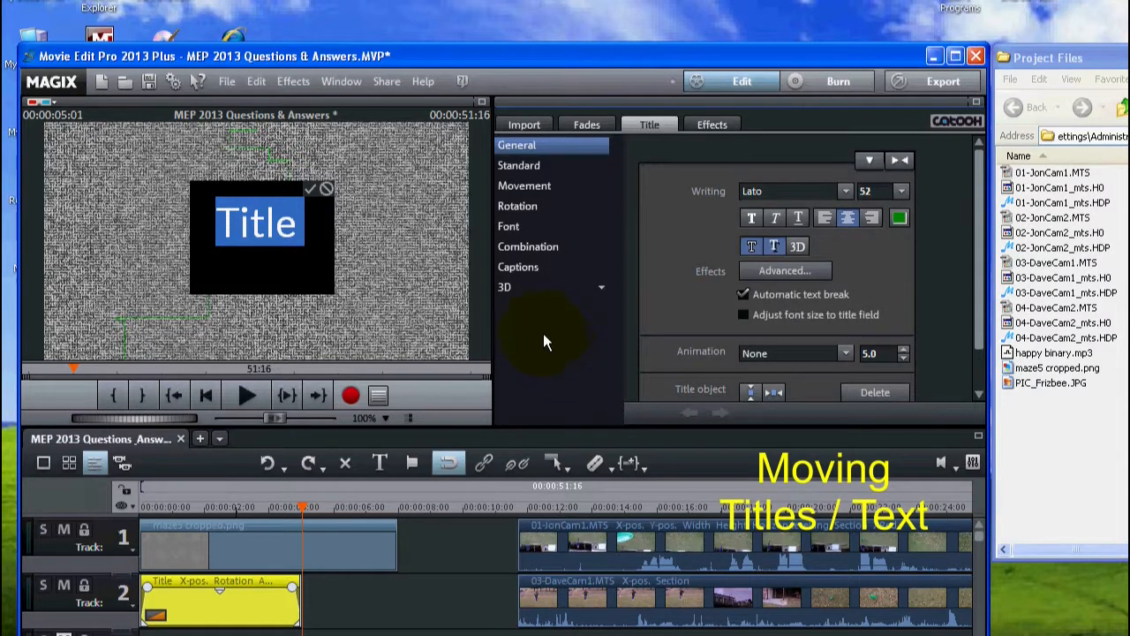
pyautogui.click(305, 191)
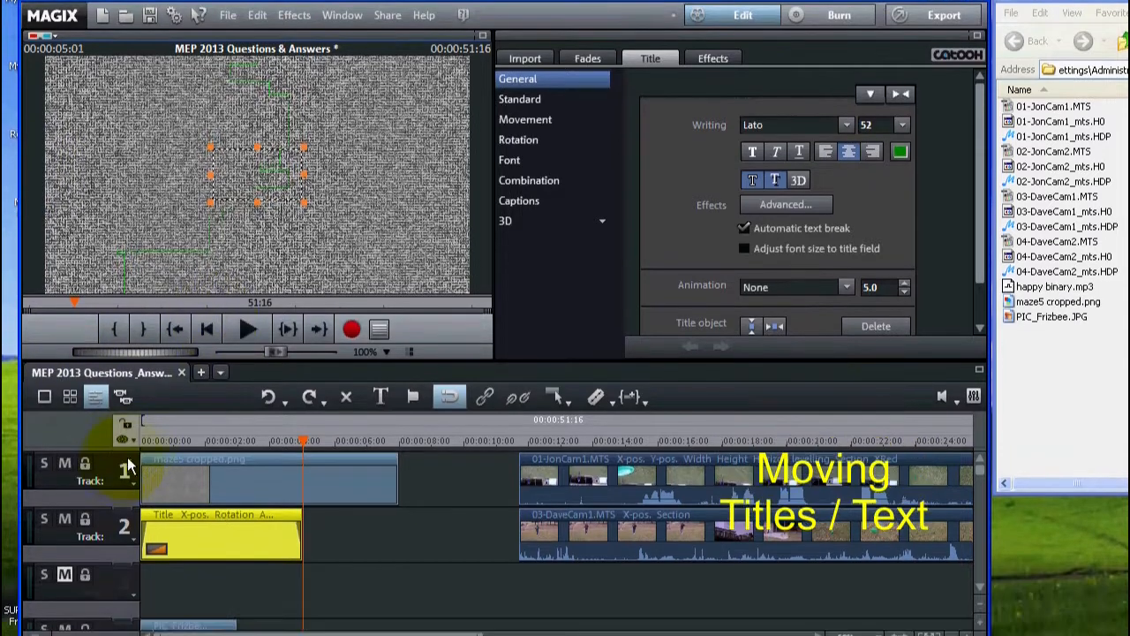
# - Mute the PIC_Frizbee track, unmute track 3, and play the title on track 2 from the start of the movie
pyautogui.rightClick(136, 507)
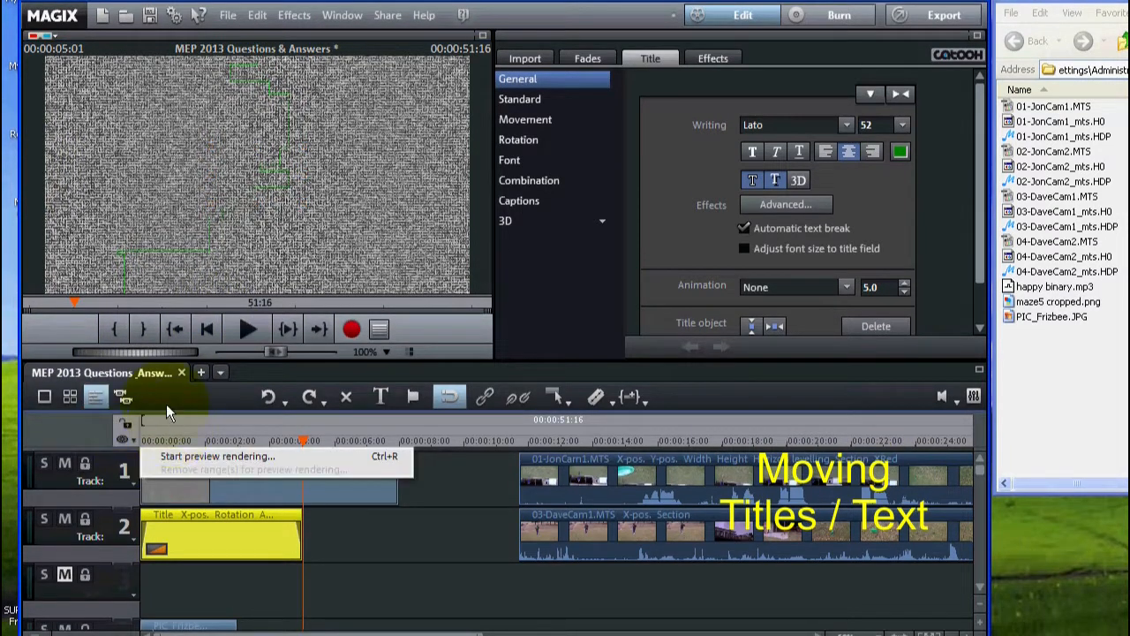
pyautogui.click(143, 439)
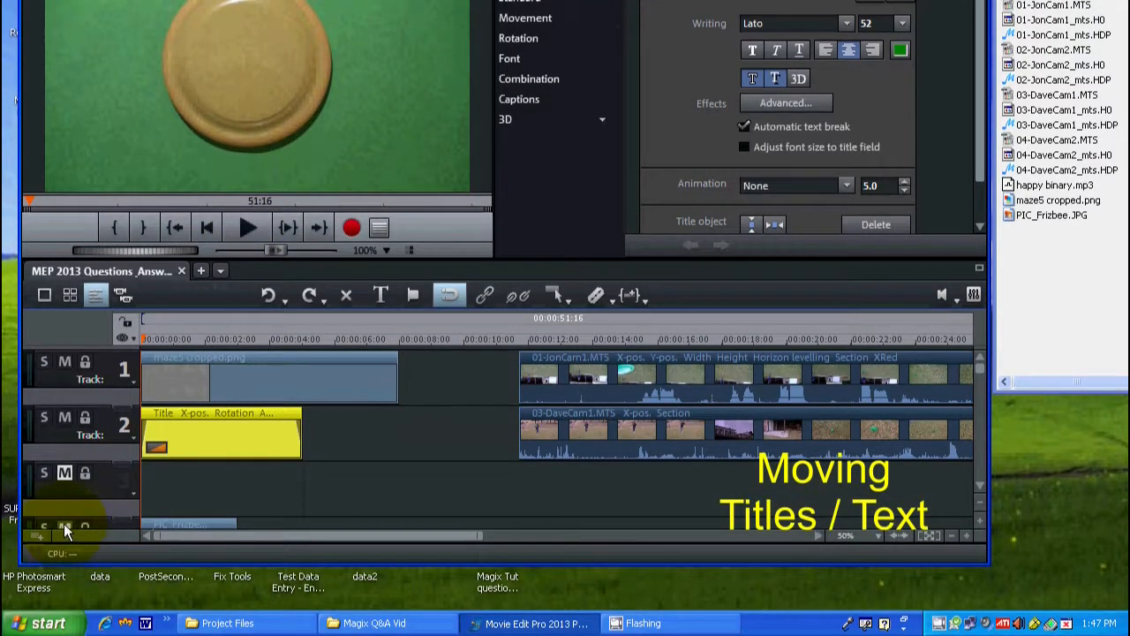
pyautogui.click(65, 528)
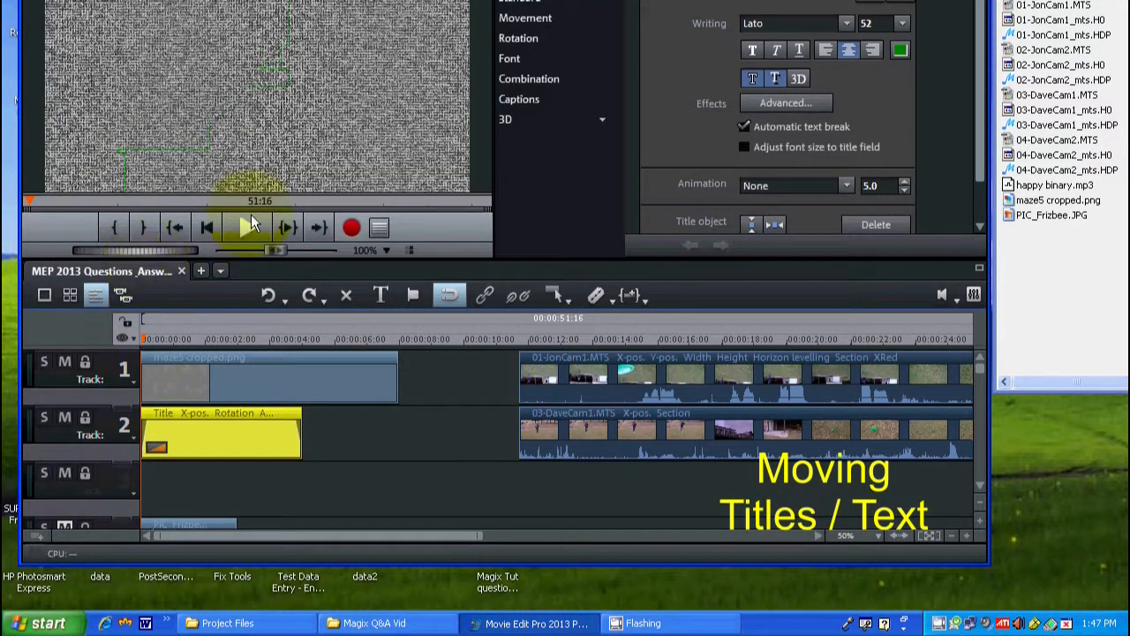
pyautogui.click(245, 227)
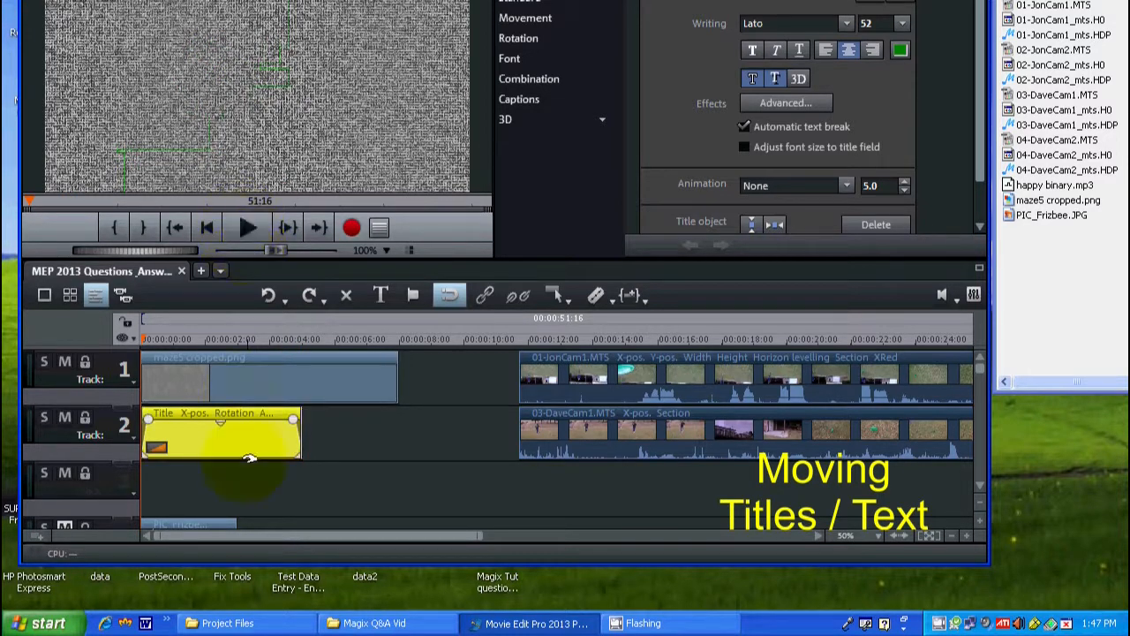
# - Replace the track 2 title's text with "Fantasy Frizbee Golf", accept it, and preview the movement
pyautogui.click(239, 434)
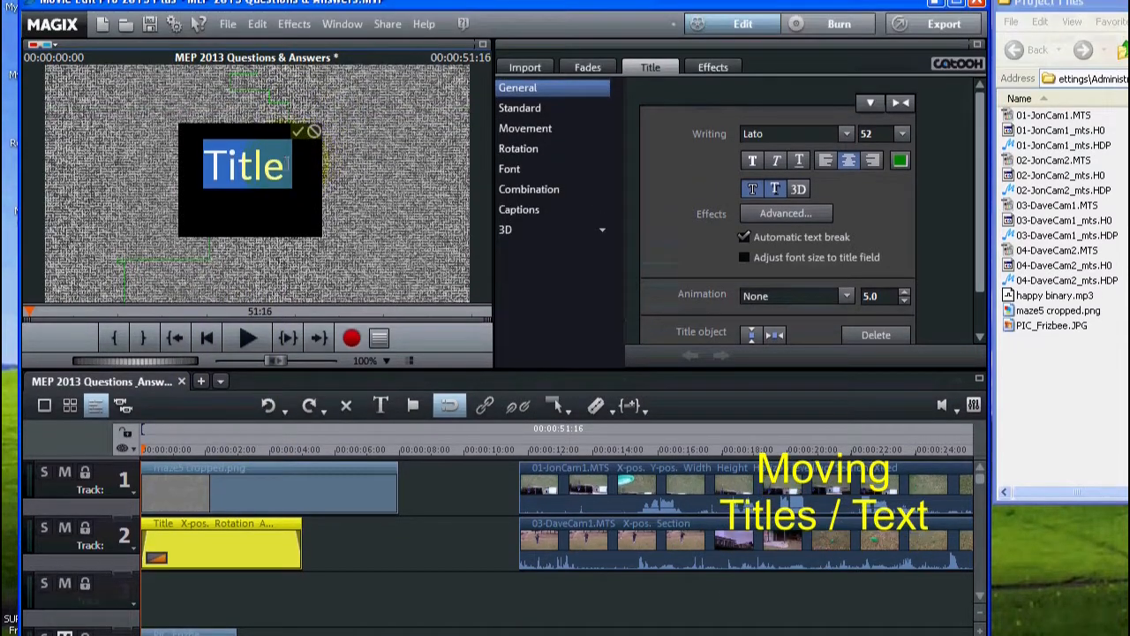
pyautogui.moveTo(289, 54); pyautogui.dragTo(263, 54)
pyautogui.moveTo(263, 164); pyautogui.dragTo(177, 212)
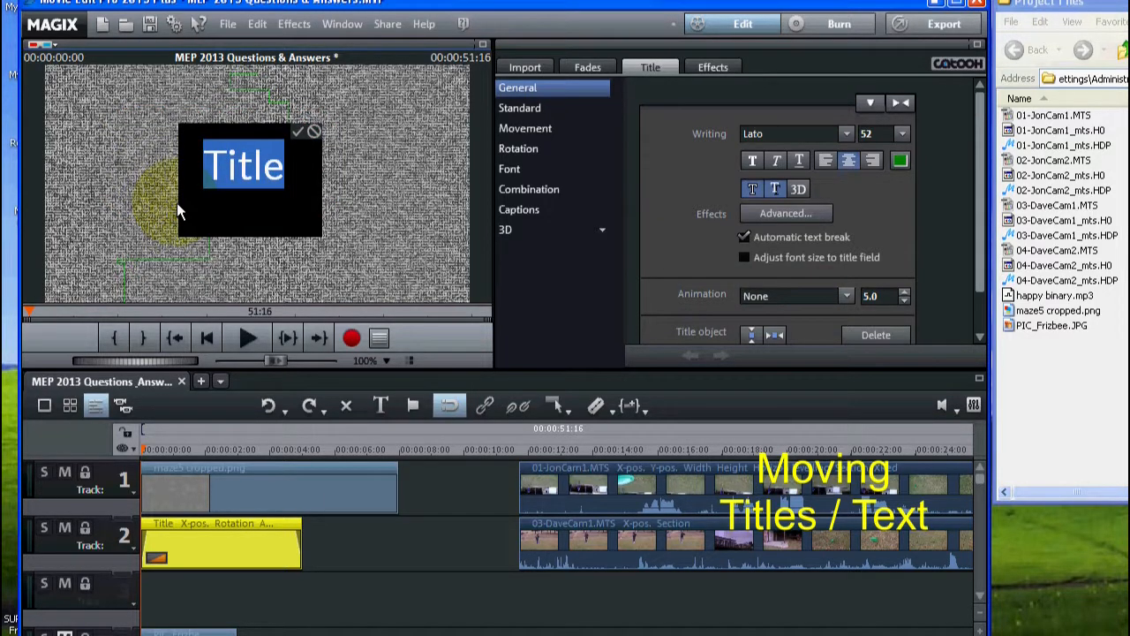
pyautogui.write('Fantasy Fri')
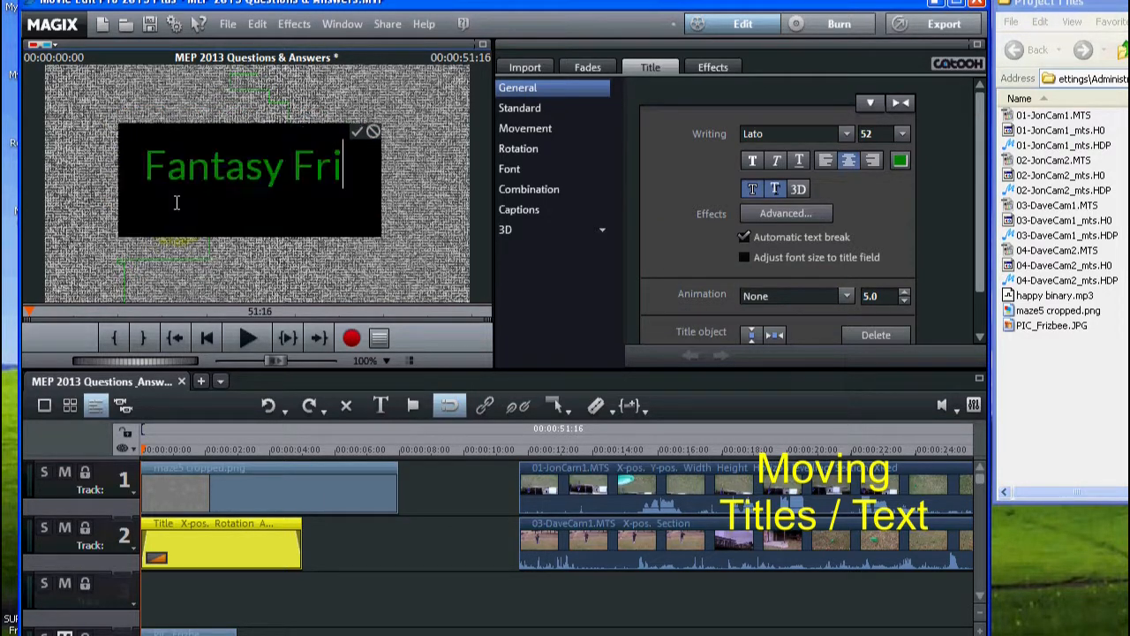
pyautogui.write('zbee')
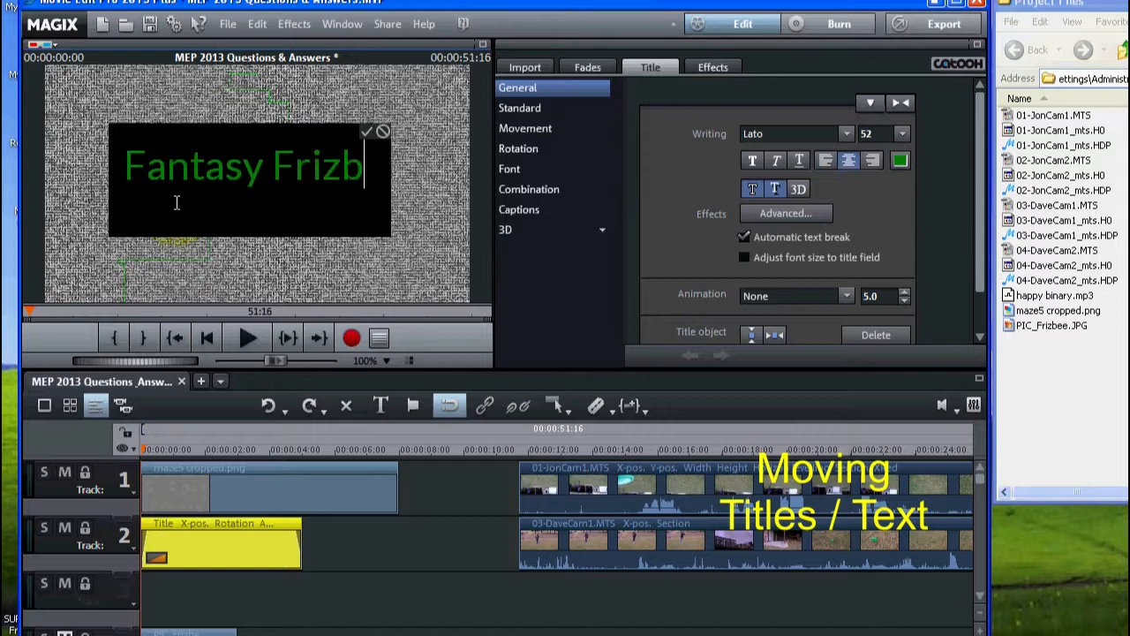
pyautogui.write(' Golf')
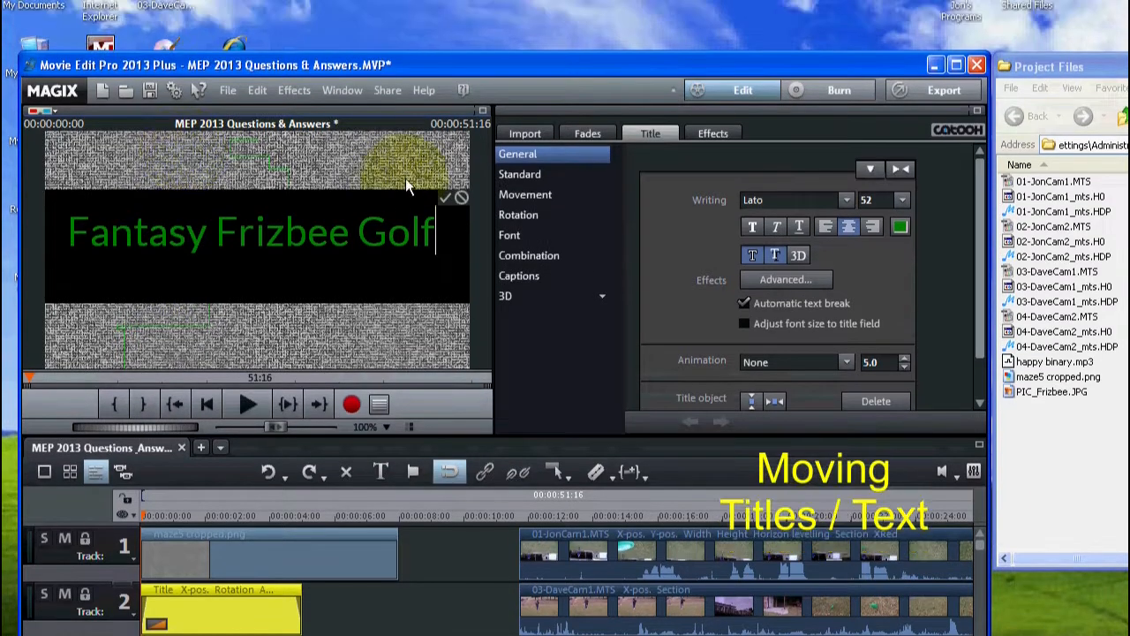
pyautogui.click(446, 199)
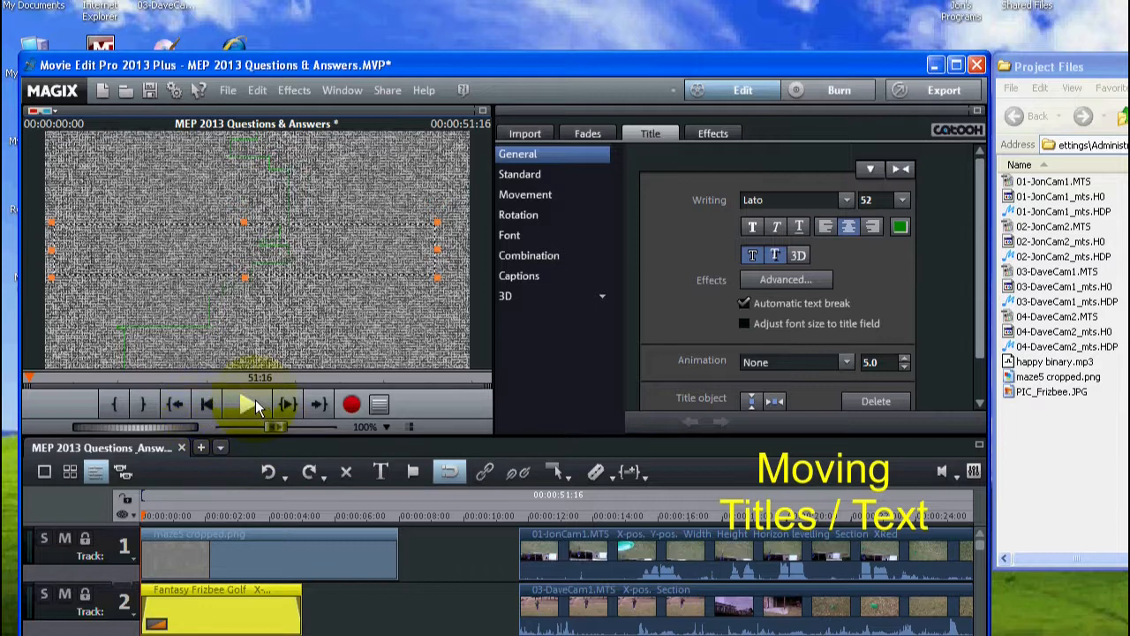
pyautogui.click(246, 403)
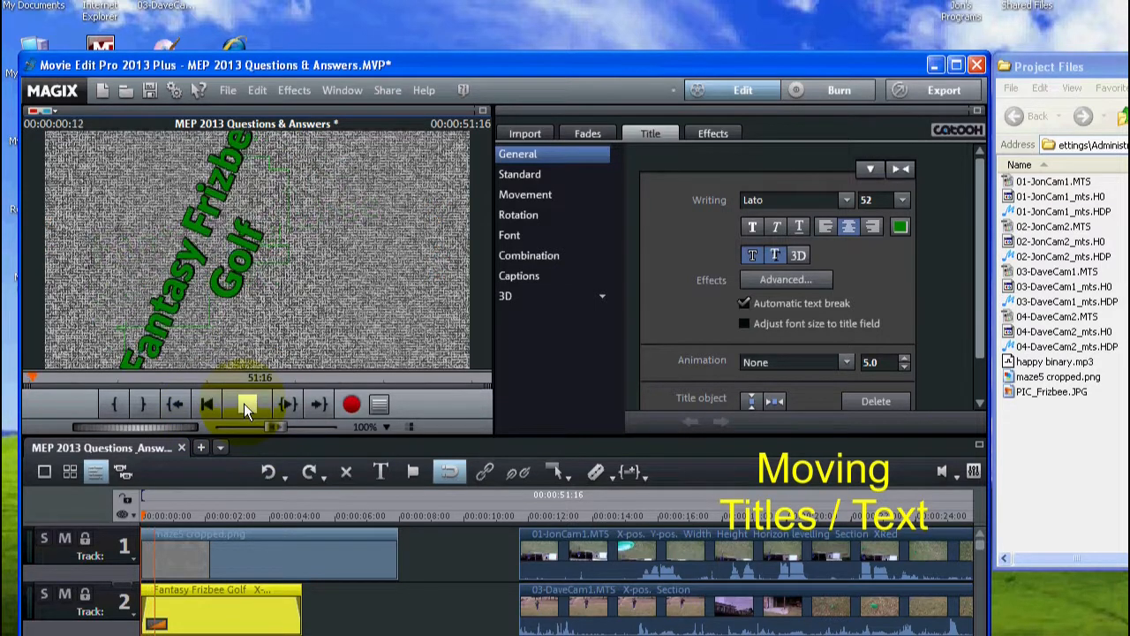
pyautogui.click(244, 404)
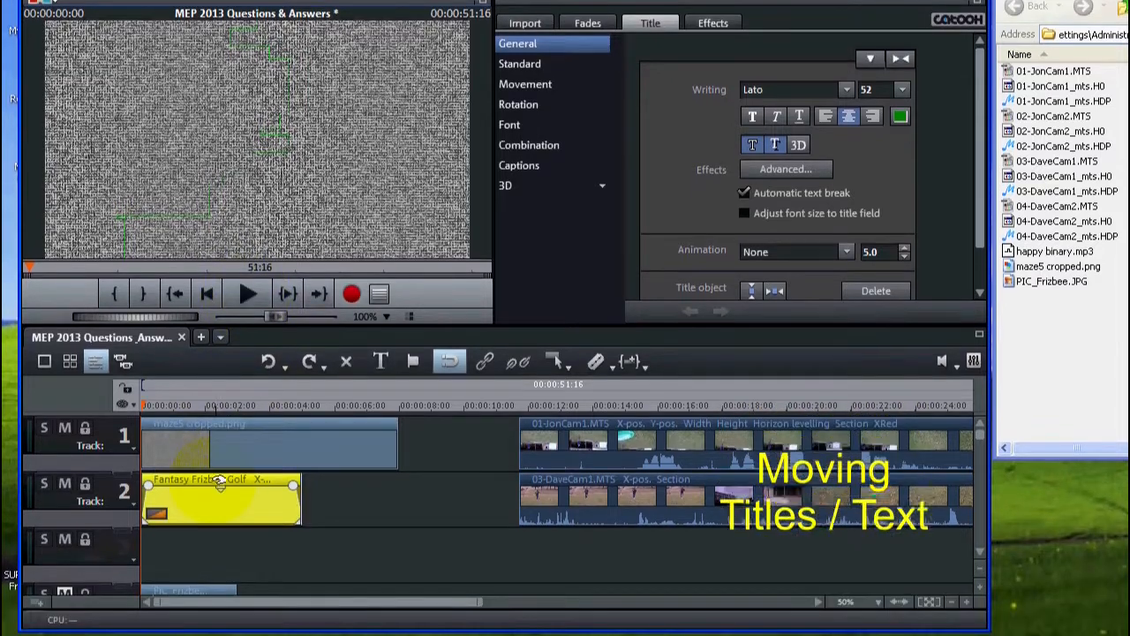
# - Reopen the Fantasy Frizbee Golf title, select all its text, and set the font size to 41
pyautogui.click(239, 594)
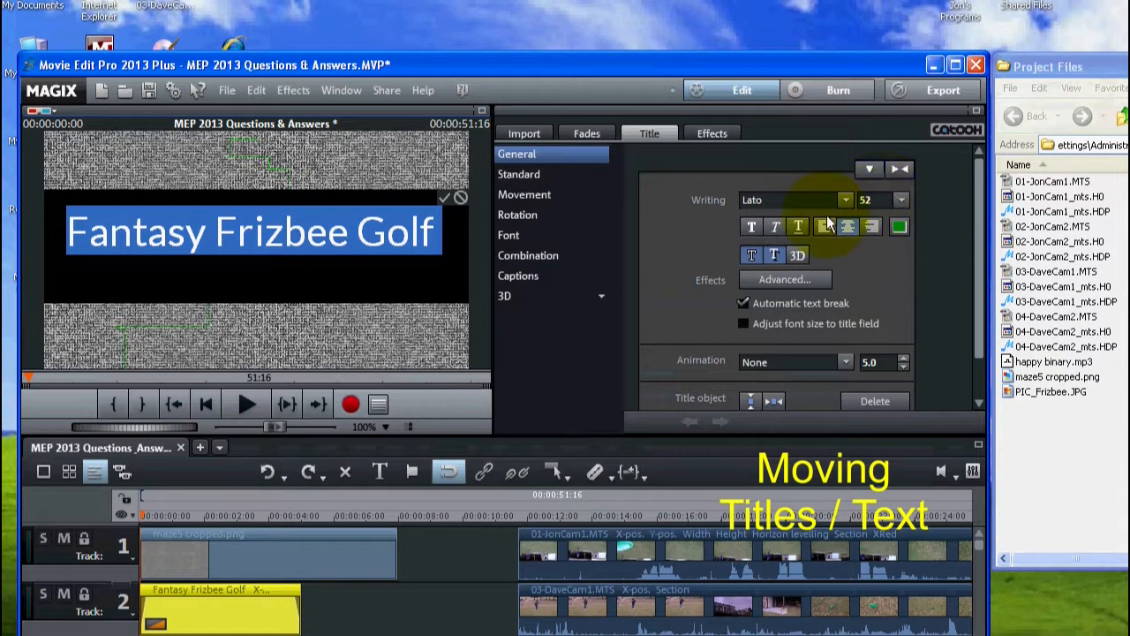
pyautogui.click(382, 231)
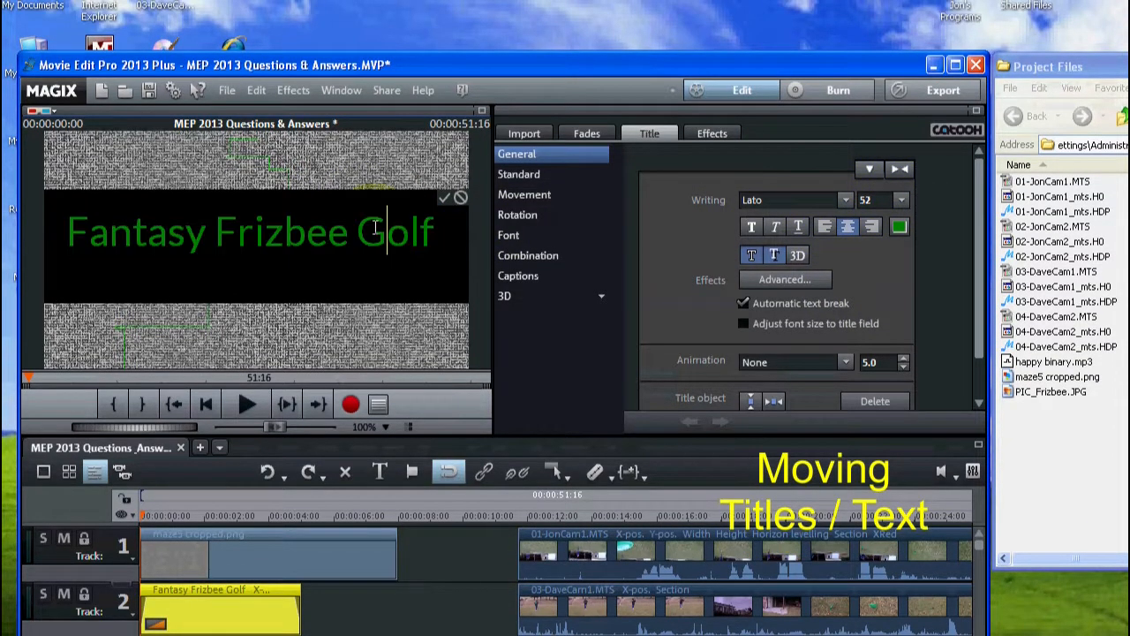
pyautogui.doubleClick(428, 231)
pyautogui.click(448, 232)
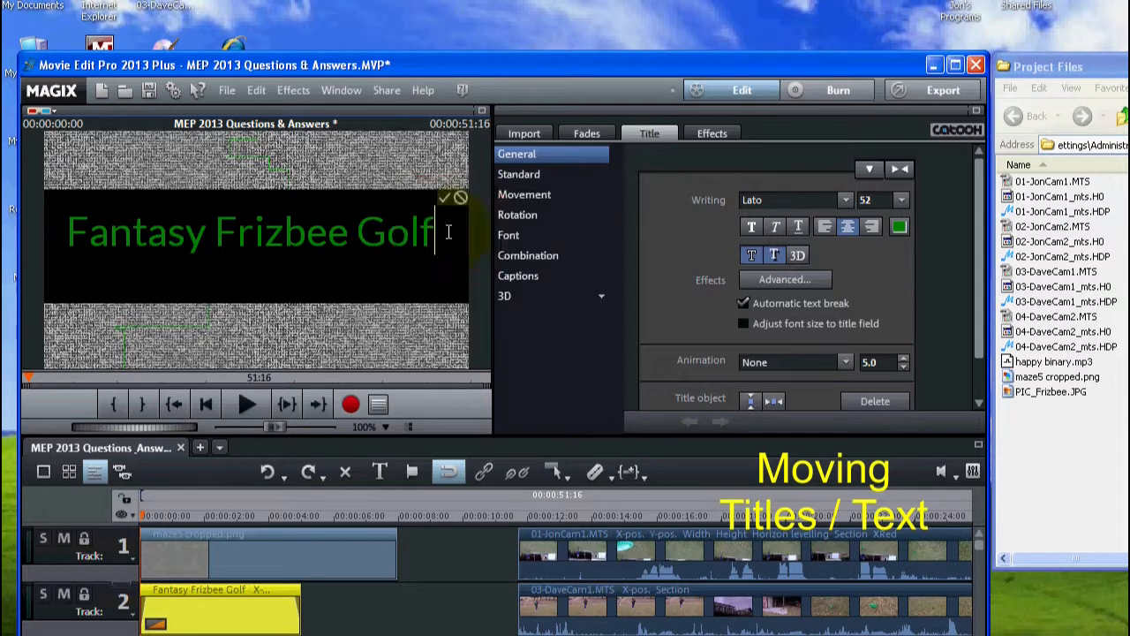
pyautogui.moveTo(434, 231); pyautogui.dragTo(68, 231)
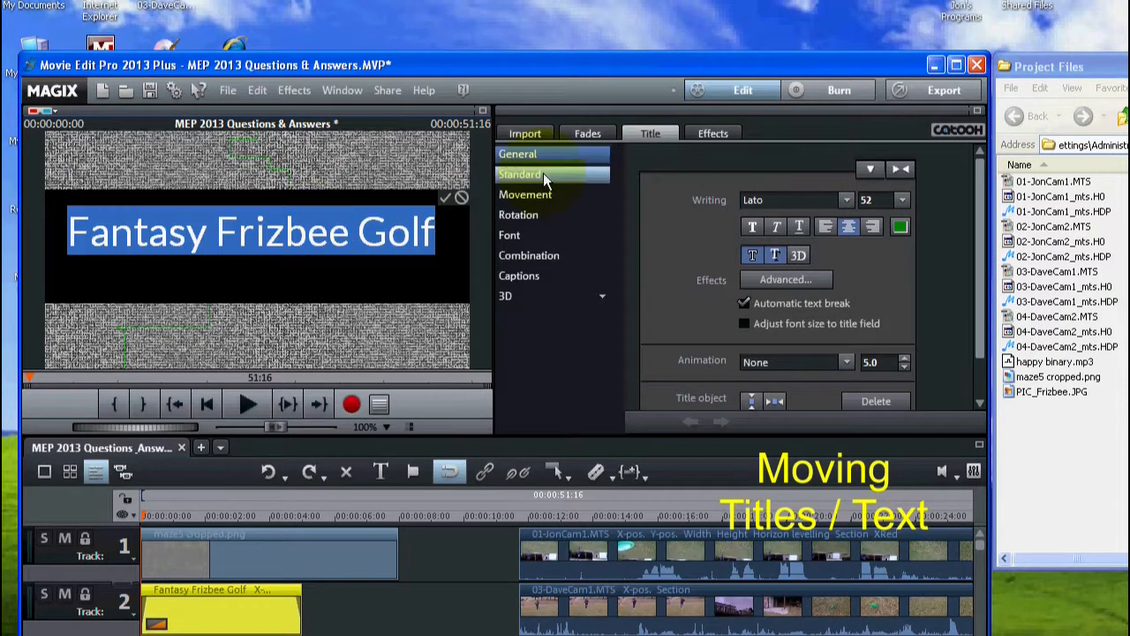
pyautogui.click(901, 201)
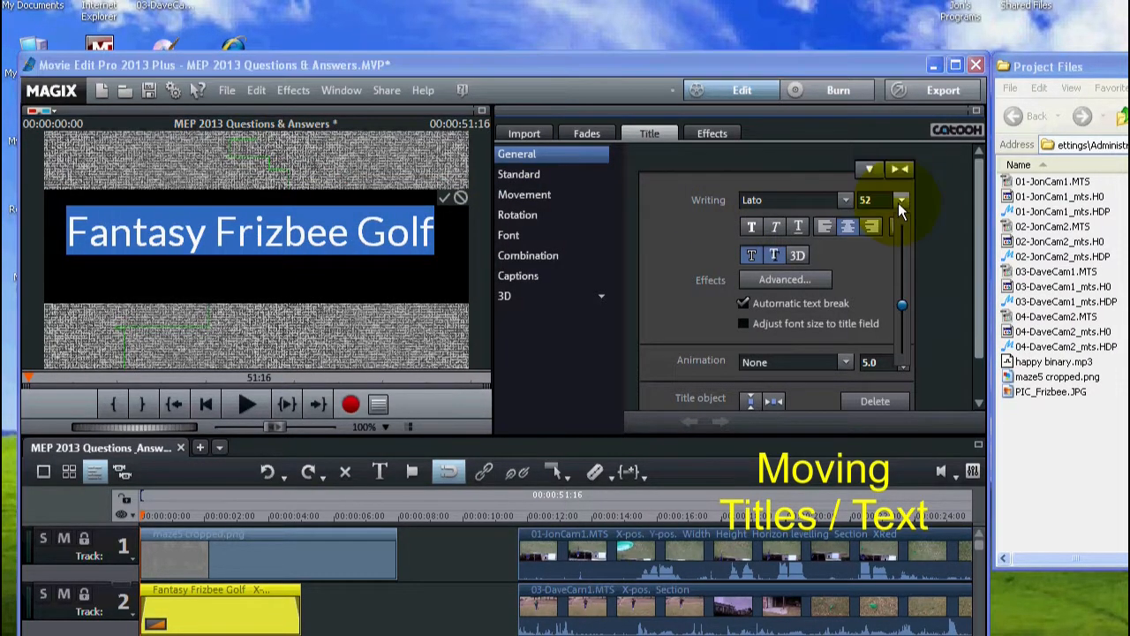
pyautogui.click(899, 298)
pyautogui.scroll(3, 899, 301)
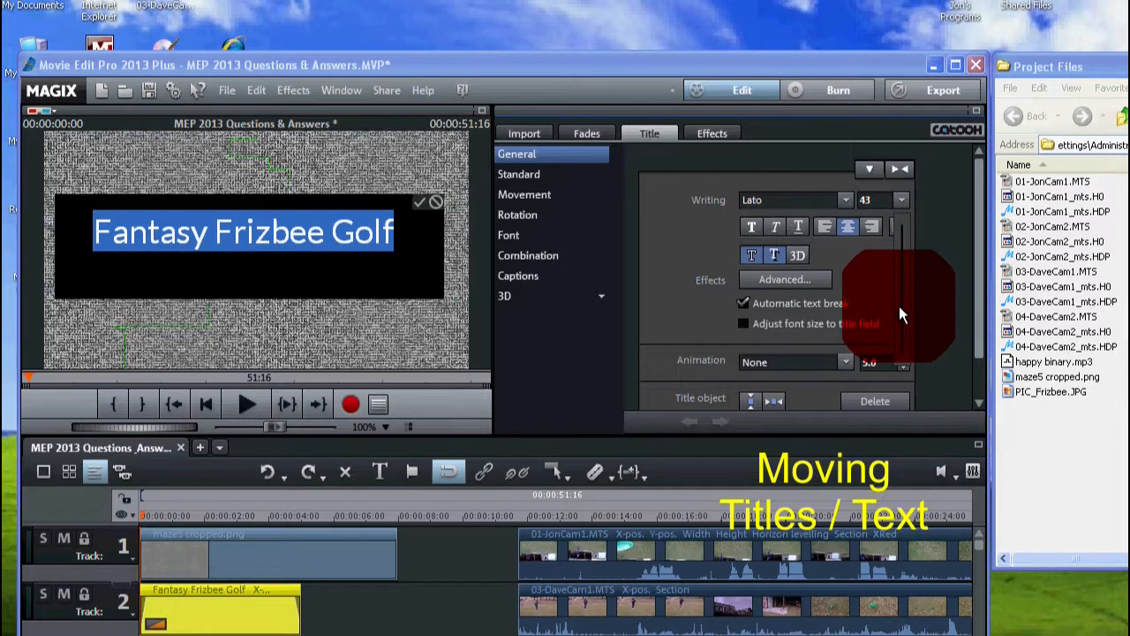
pyautogui.scroll(5, 901, 314)
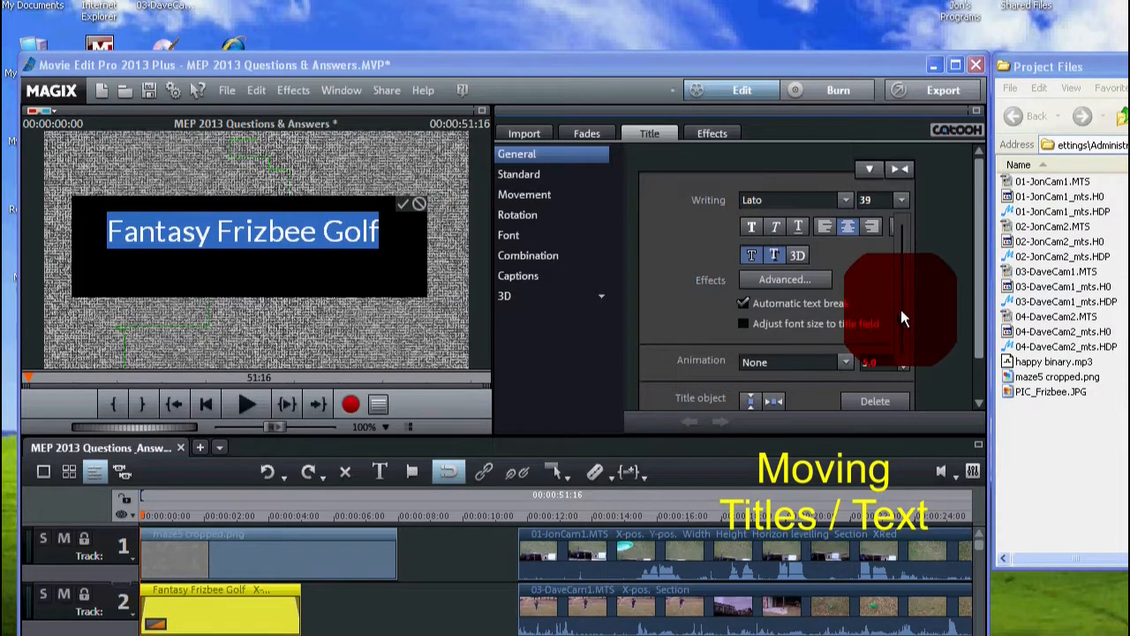
pyautogui.scroll(-5, 902, 313)
pyautogui.scroll(3, 902, 314)
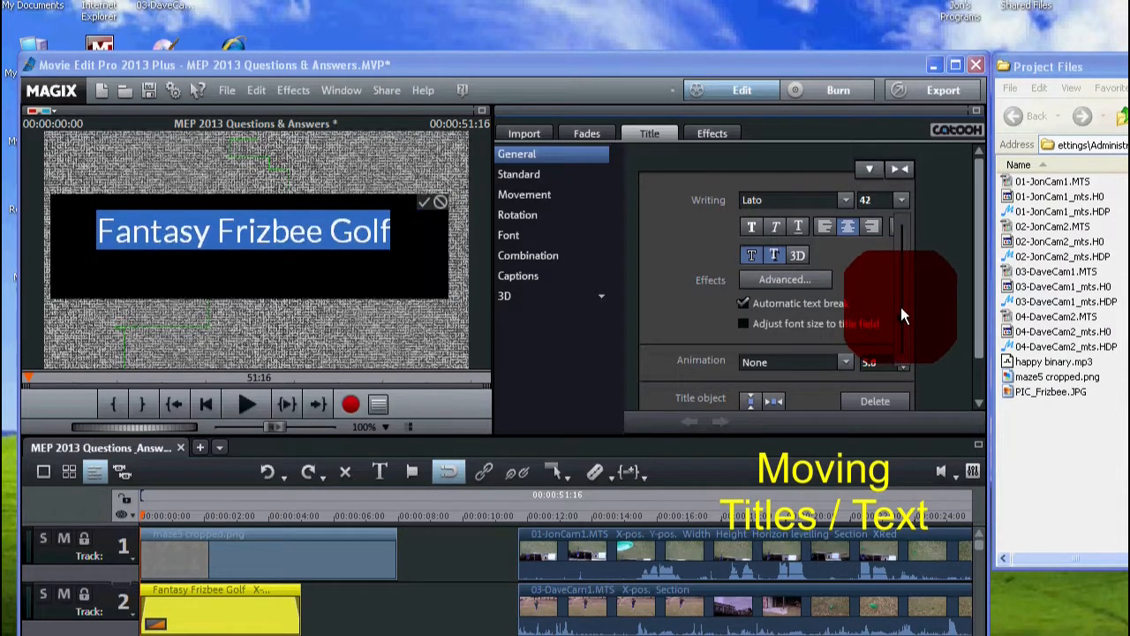
pyautogui.click(243, 291)
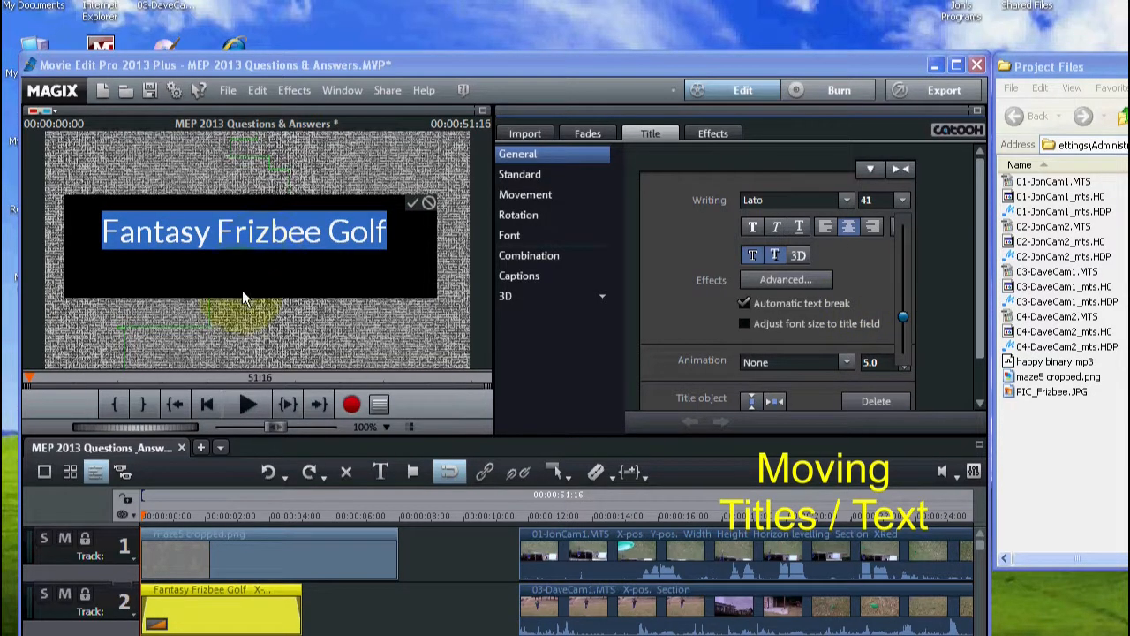
# - Accept the resized Fantasy Frizbee Golf title and play it through from the start of the movie
pyautogui.click(247, 403)
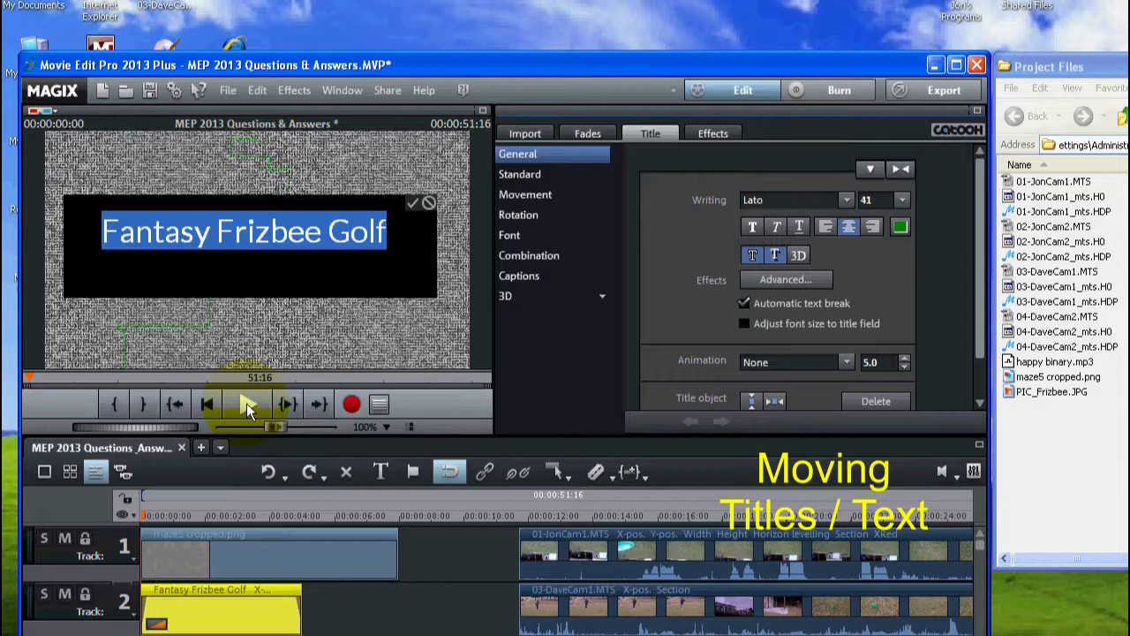
pyautogui.click(246, 403)
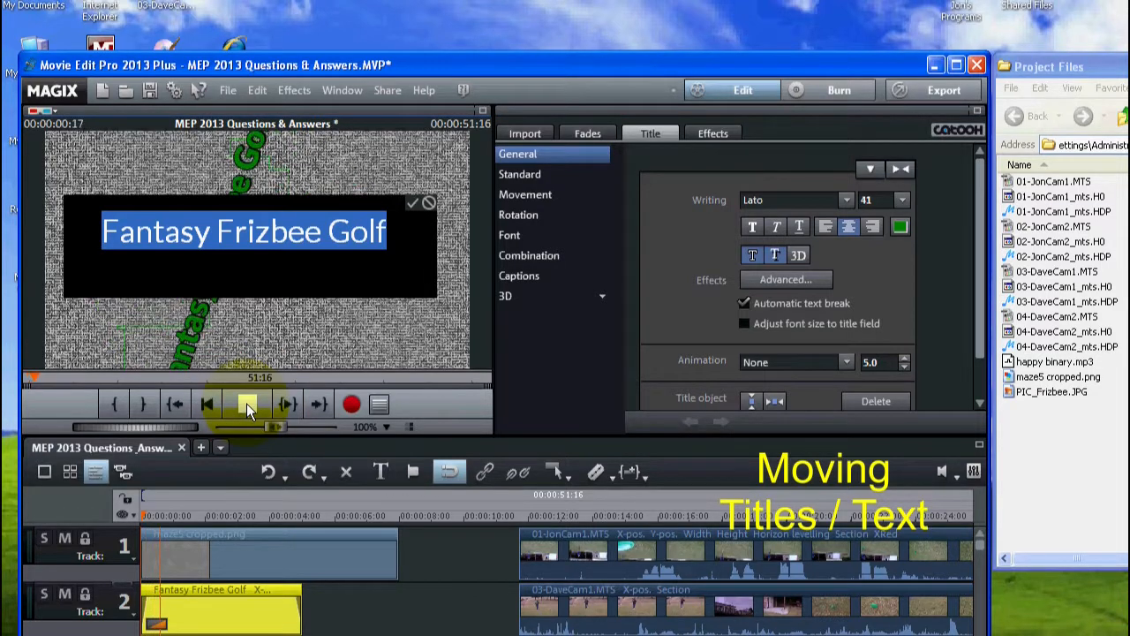
pyautogui.click(410, 202)
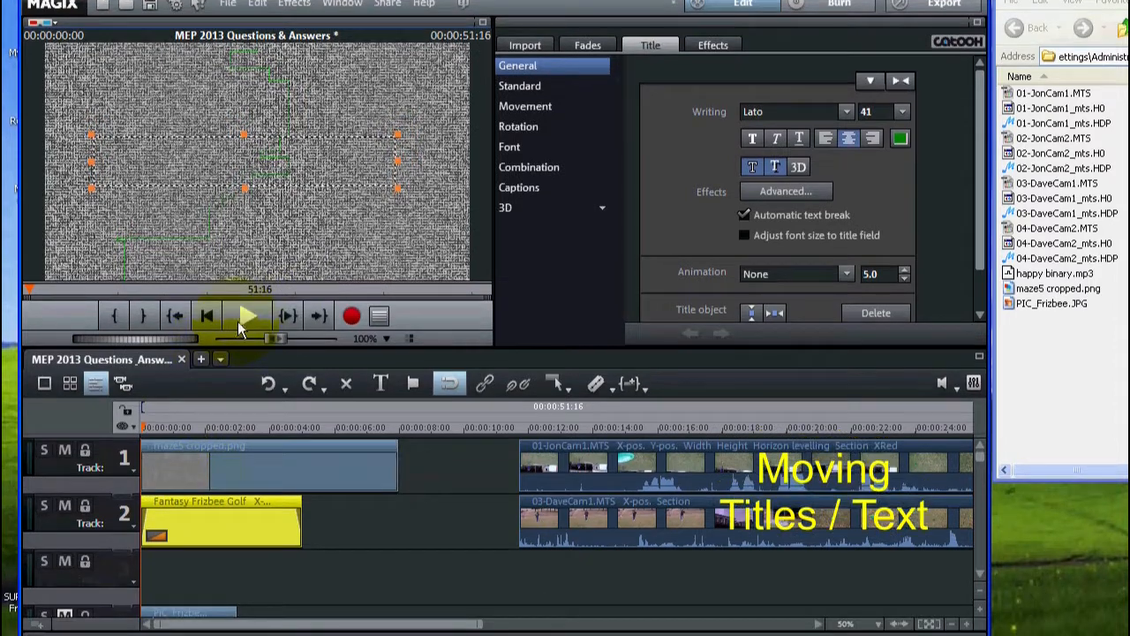
pyautogui.click(247, 315)
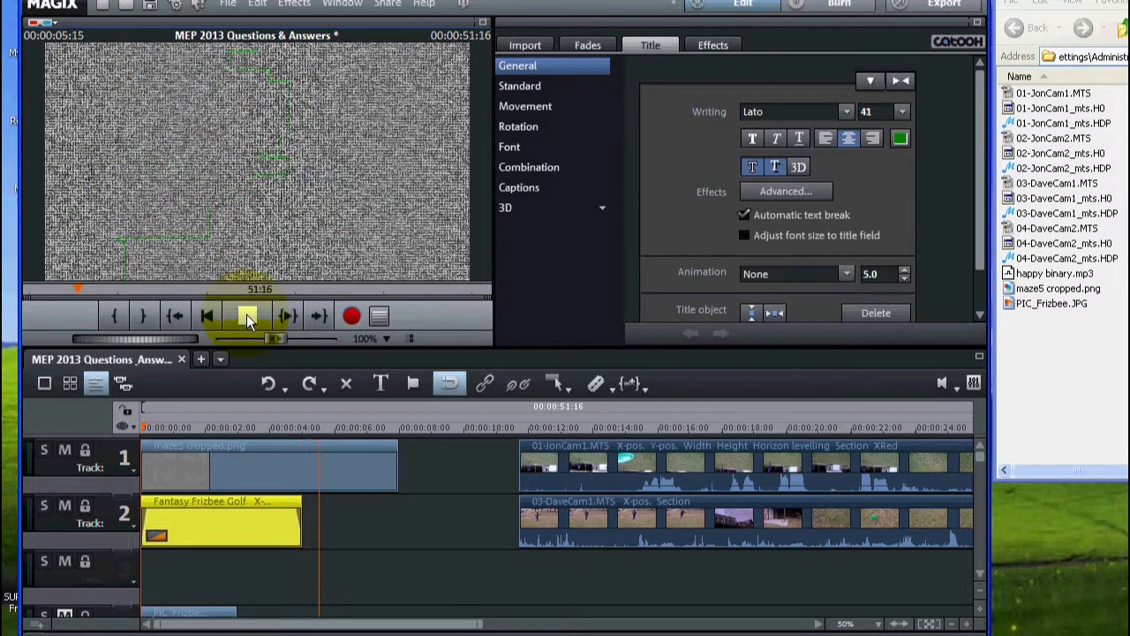
pyautogui.click(246, 315)
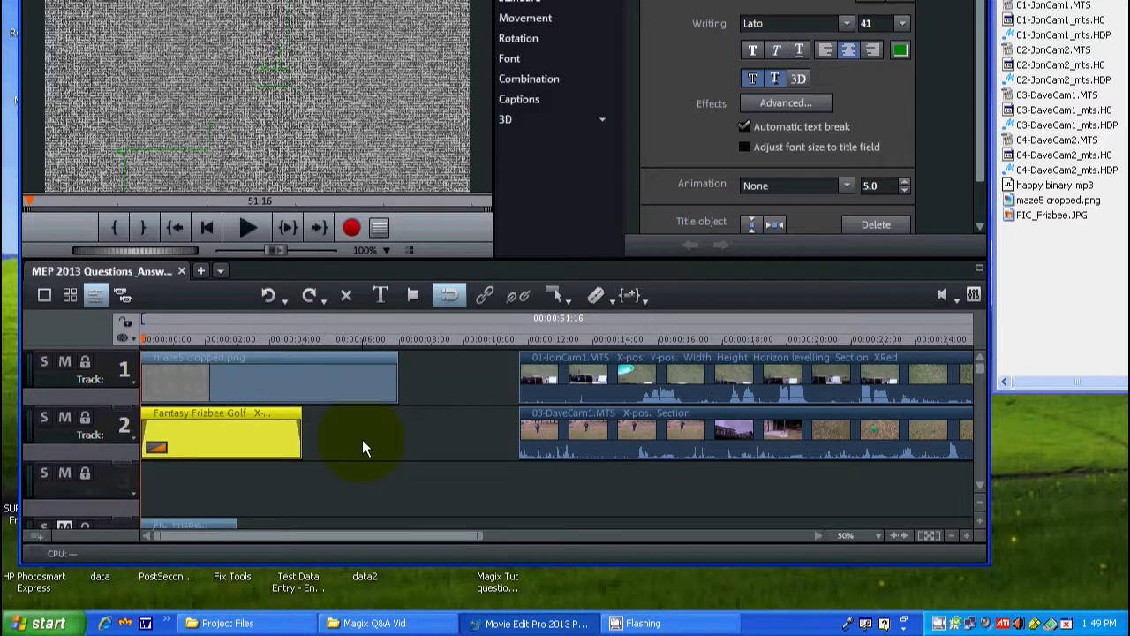
# - Add a new title at 00:00:05:01 and place it on track 2 directly after the Fantasy Frizbee Golf title
pyautogui.click(303, 341)
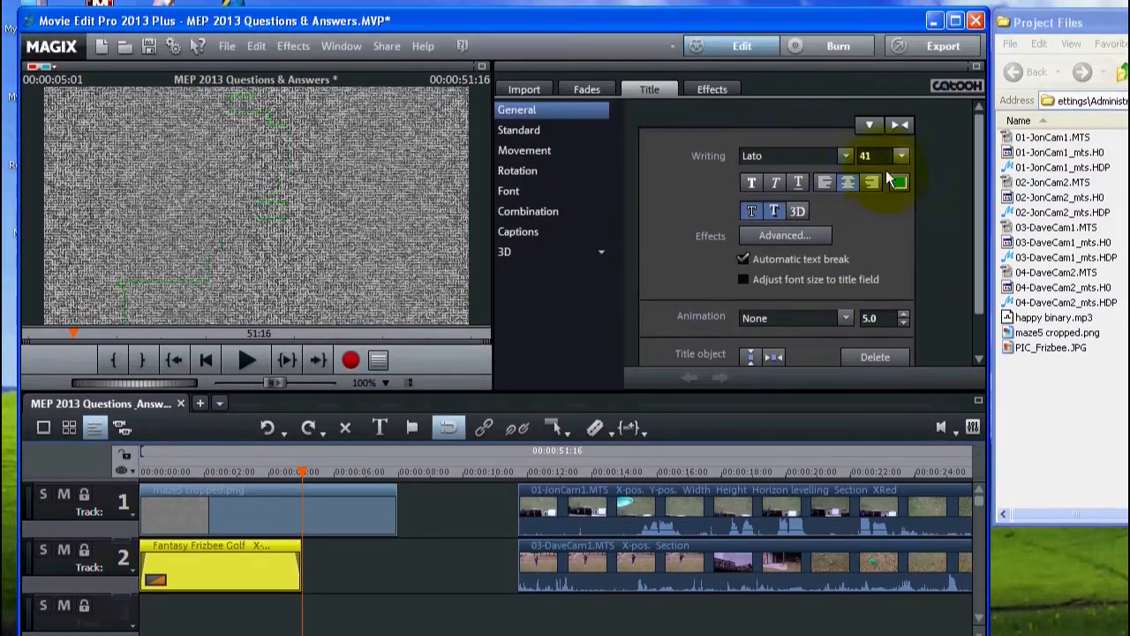
pyautogui.click(281, 217)
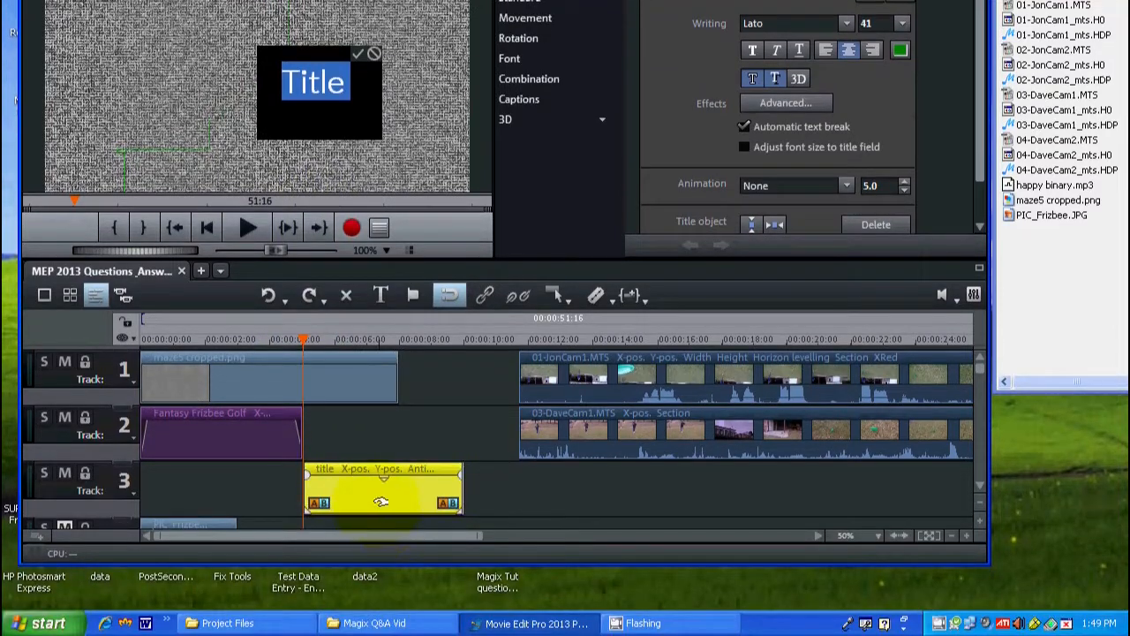
pyautogui.moveTo(373, 530); pyautogui.dragTo(374, 496)
pyautogui.moveTo(374, 452); pyautogui.dragTo(374, 450)
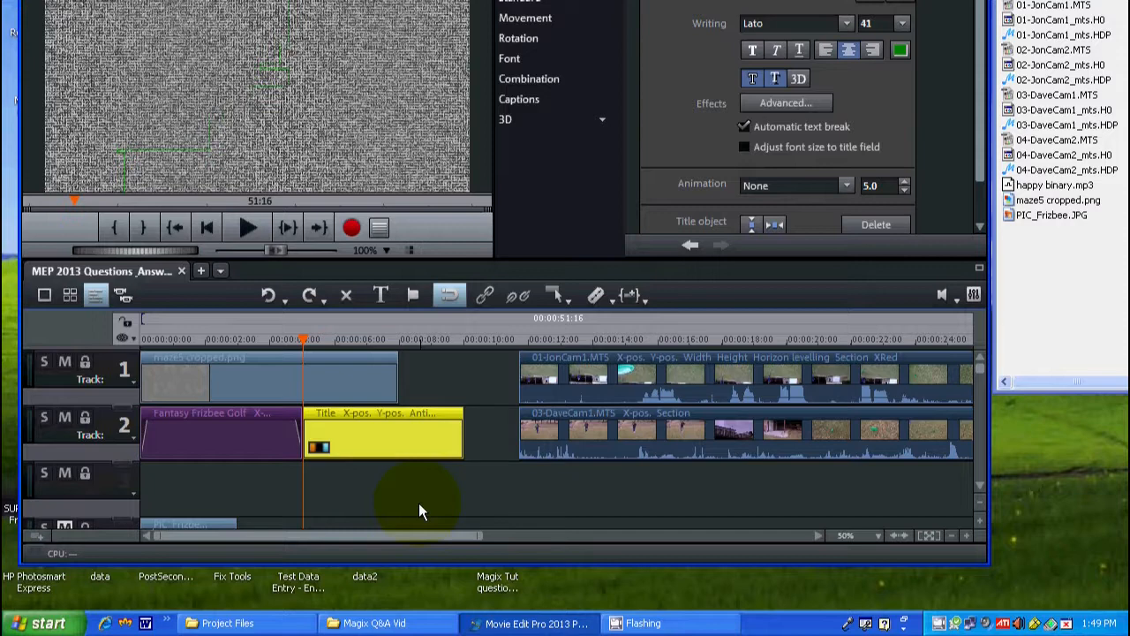
# - Replace the second track 2 title's text with the copied "Fantasy Frizbee Golf" text, accept it, and centre it horizontally in the preview
pyautogui.click(265, 432)
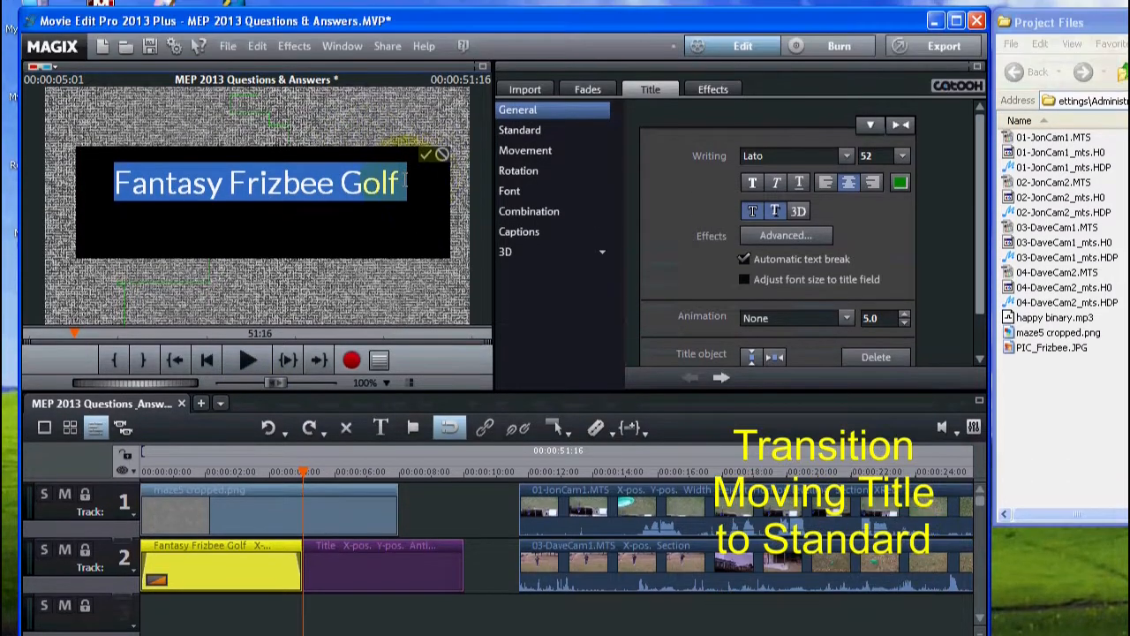
pyautogui.moveTo(404, 181); pyautogui.dragTo(91, 182)
pyautogui.hotkey('ctrl', 'c')
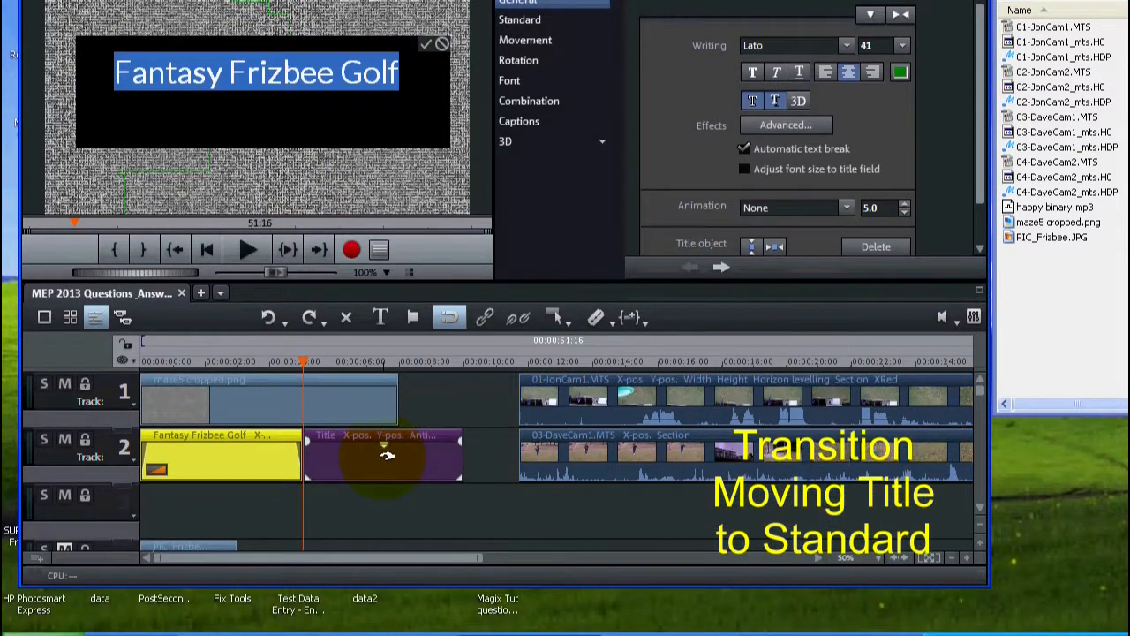
pyautogui.click(386, 565)
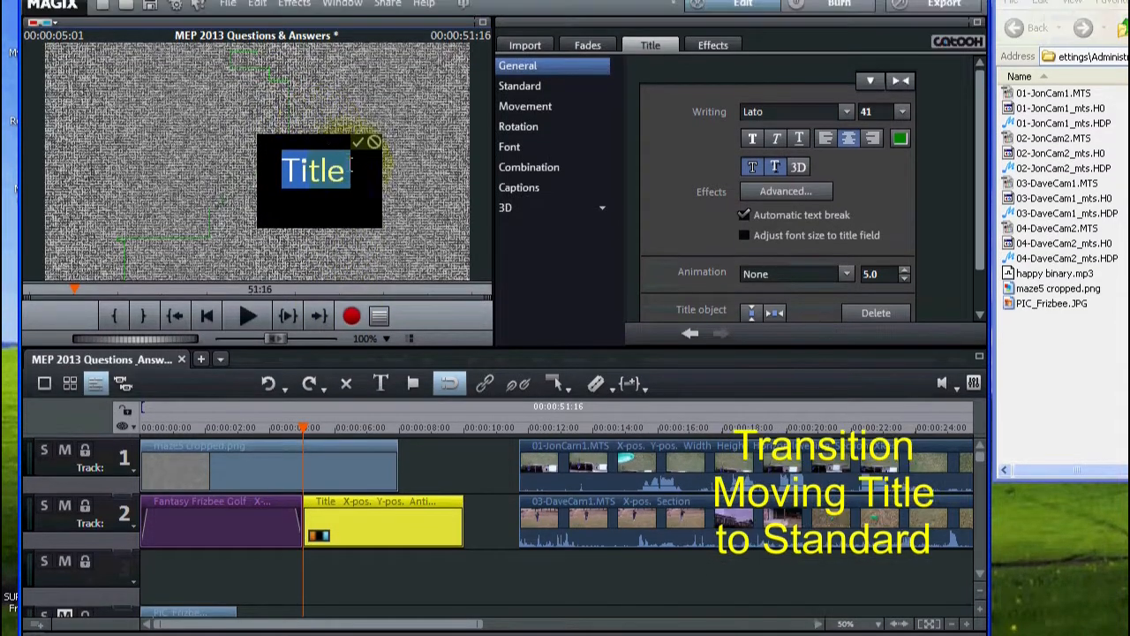
pyautogui.hotkey('ctrl', 'v')
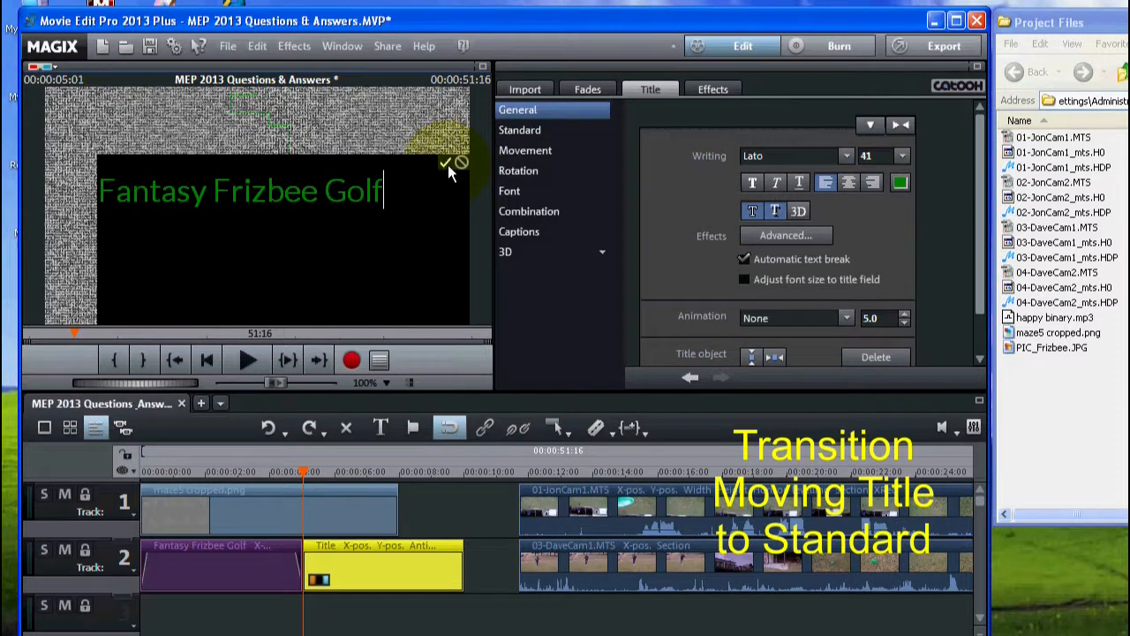
pyautogui.click(446, 118)
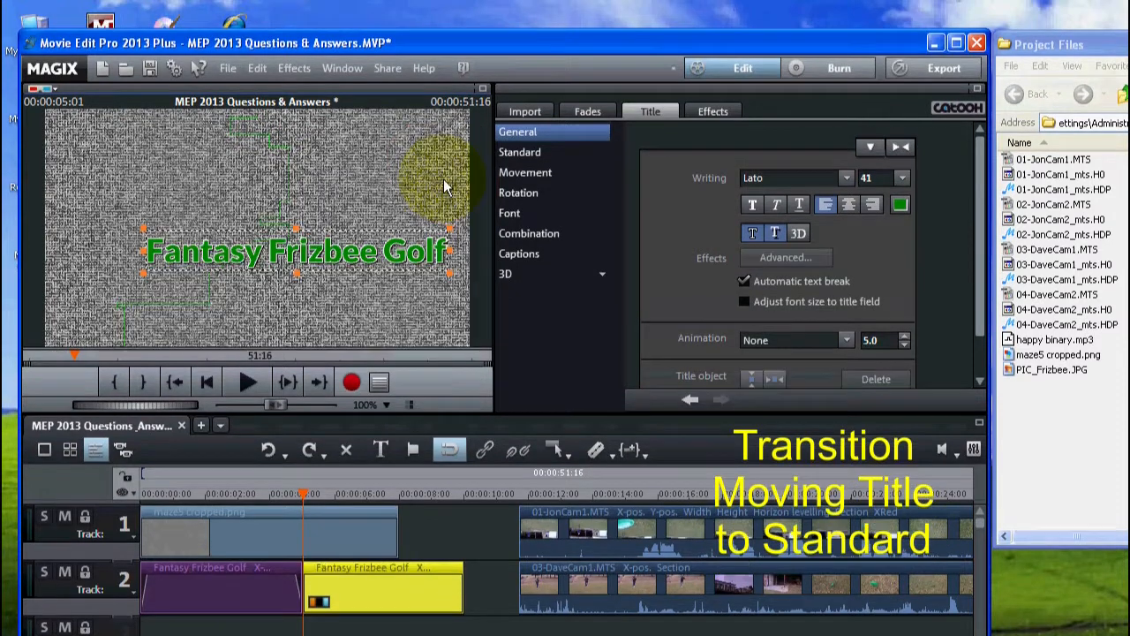
pyautogui.moveTo(351, 253); pyautogui.dragTo(305, 256)
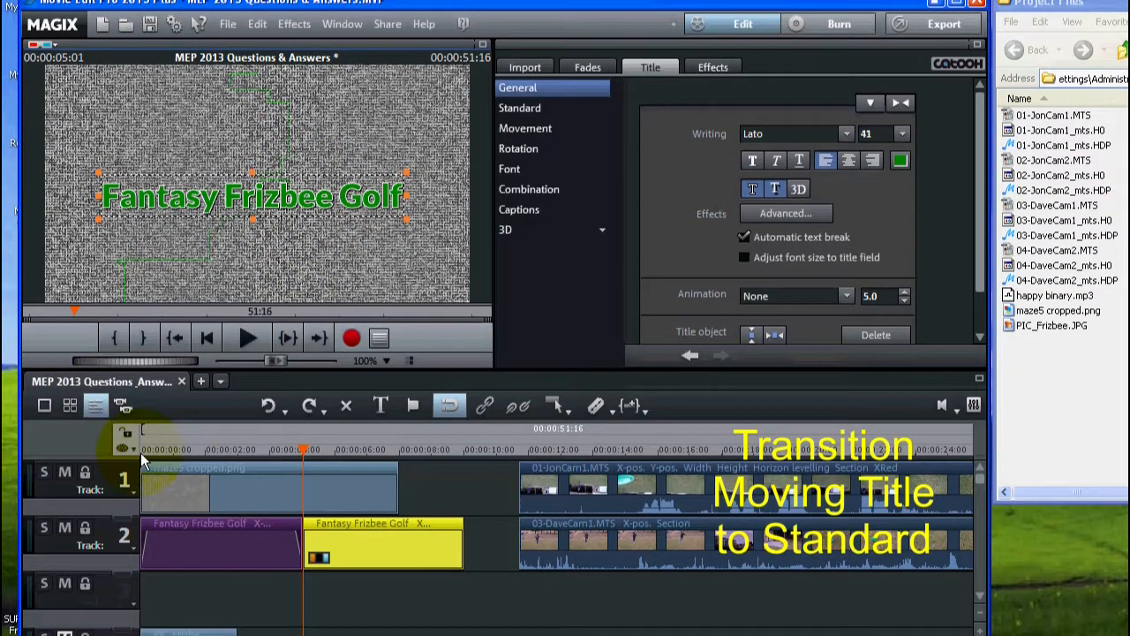
# - Play the movie from the start to check the moving title's change into the standard title
pyautogui.click(140, 494)
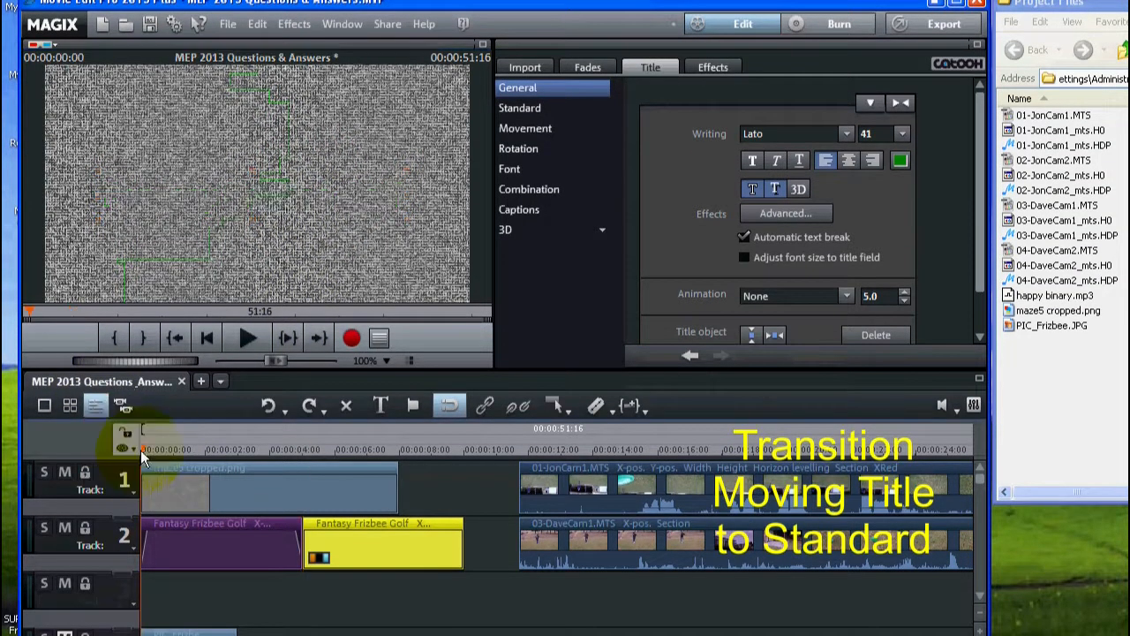
pyautogui.click(236, 332)
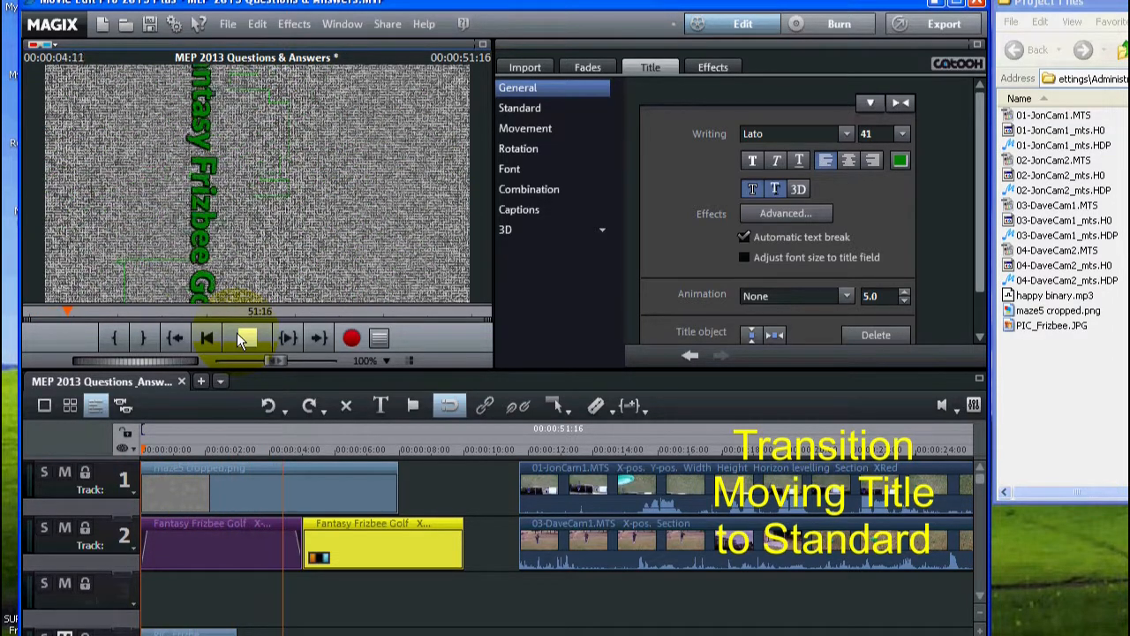
pyautogui.click(238, 338)
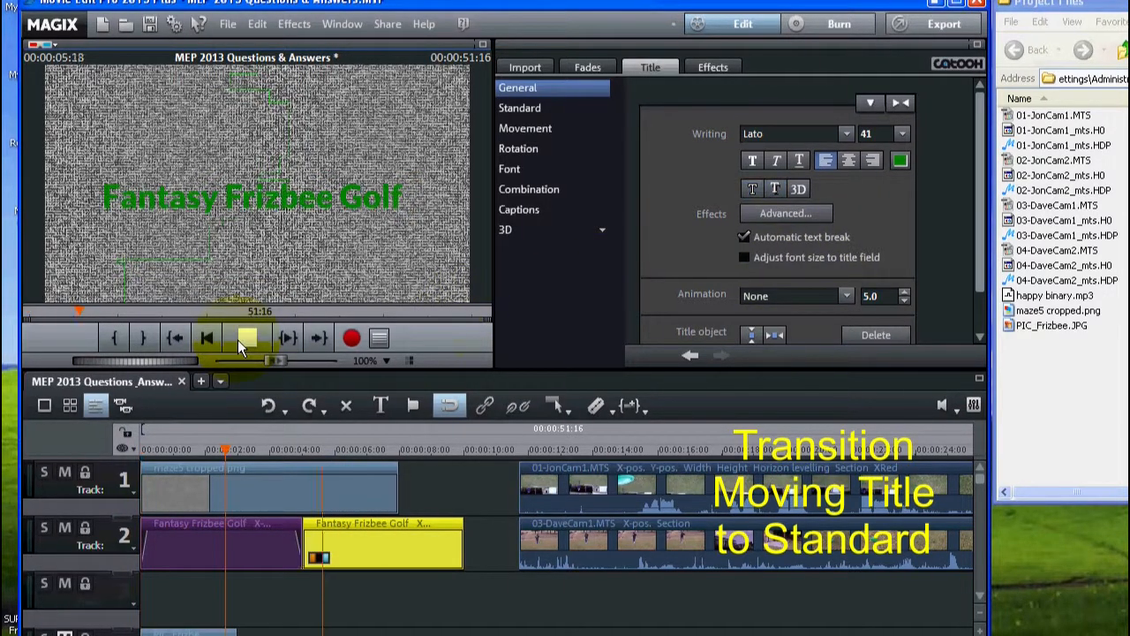
pyautogui.click(238, 339)
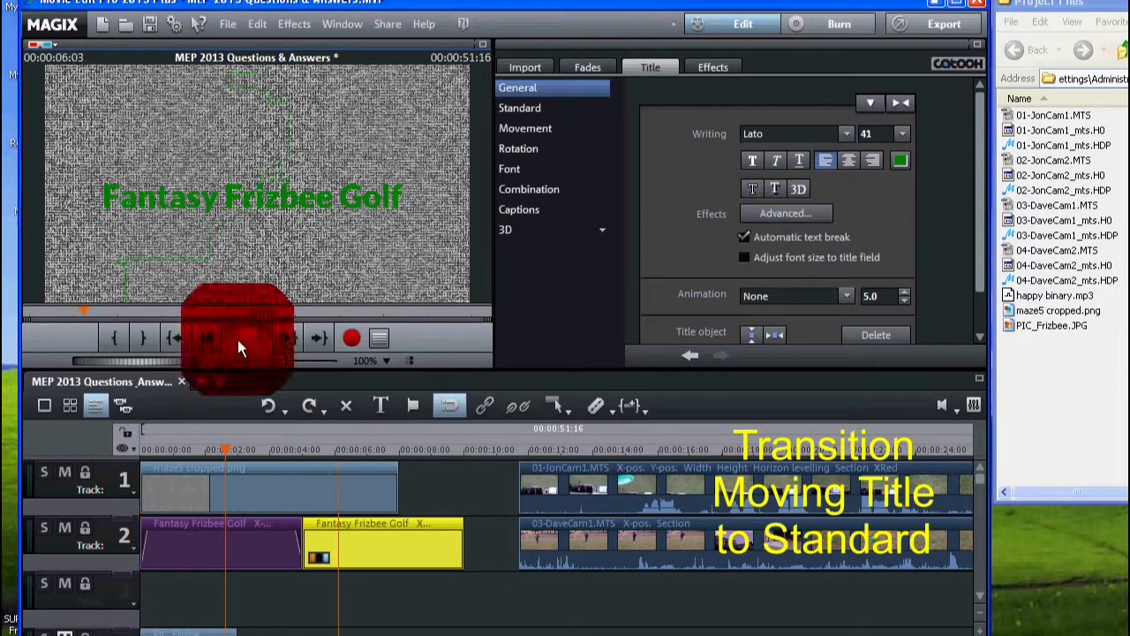
# - Set the second Fantasy Frizbee Golf title to outline only, without the shadow effect, and play the transition again
pyautogui.click(756, 187)
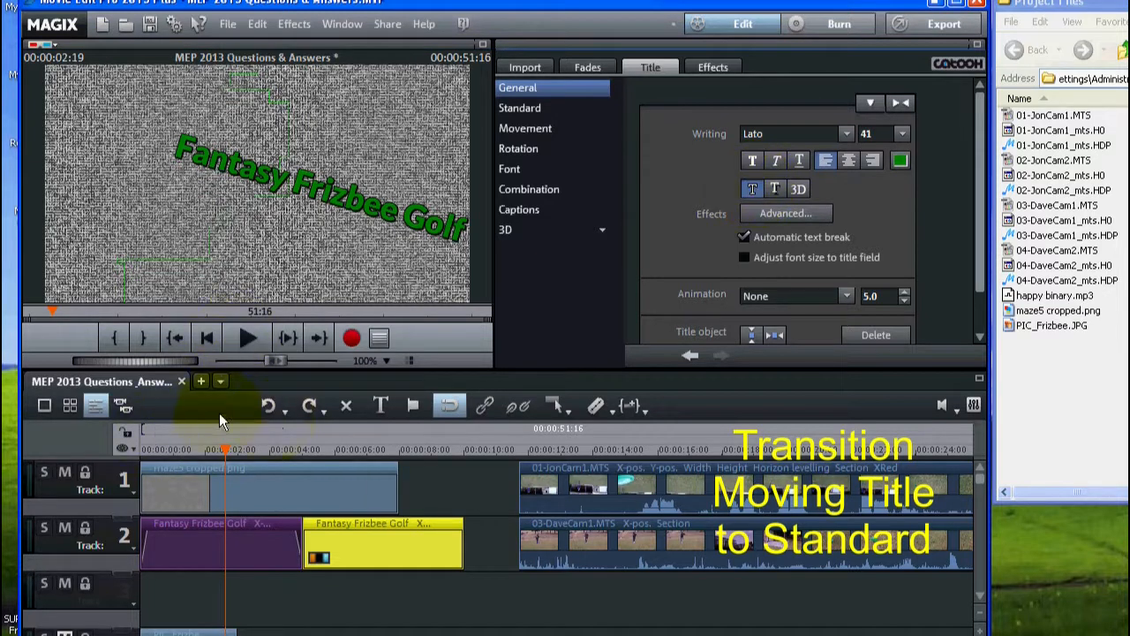
pyautogui.click(256, 335)
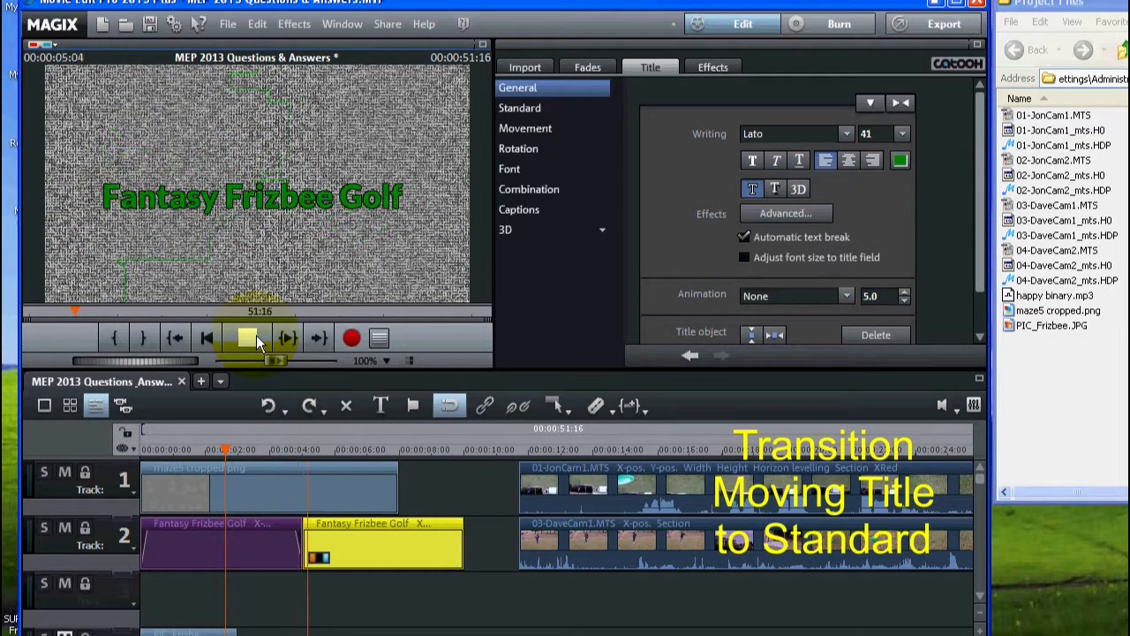
pyautogui.click(256, 336)
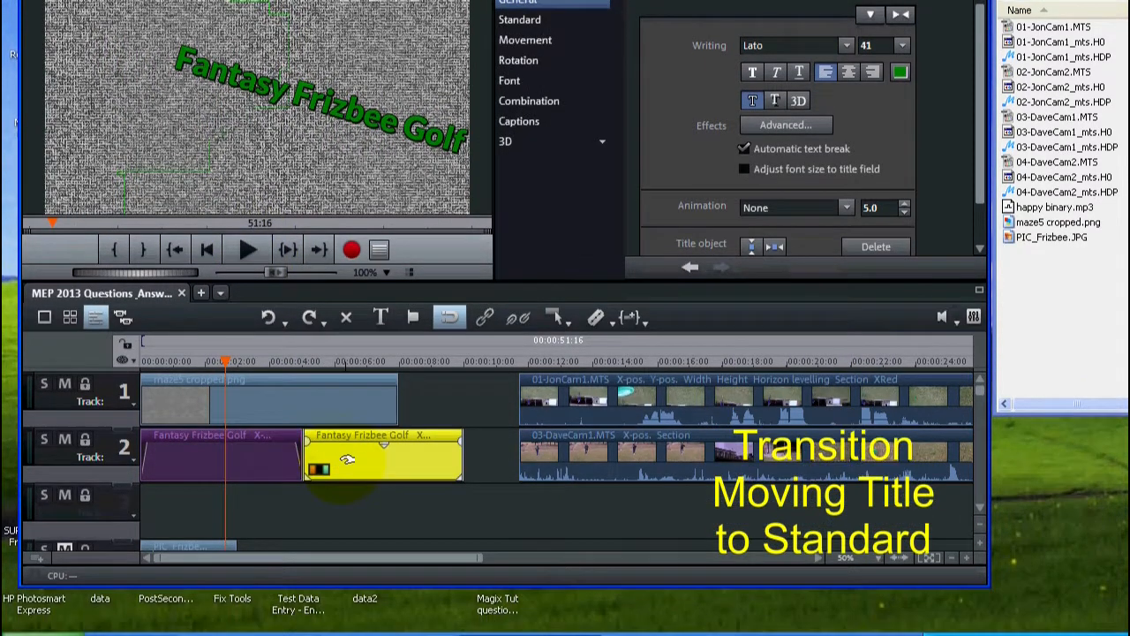
# - Crossfade the two Fantasy Frizbee Golf titles by moving the second to start at about 4.5 seconds, and play from the start
pyautogui.click(291, 375)
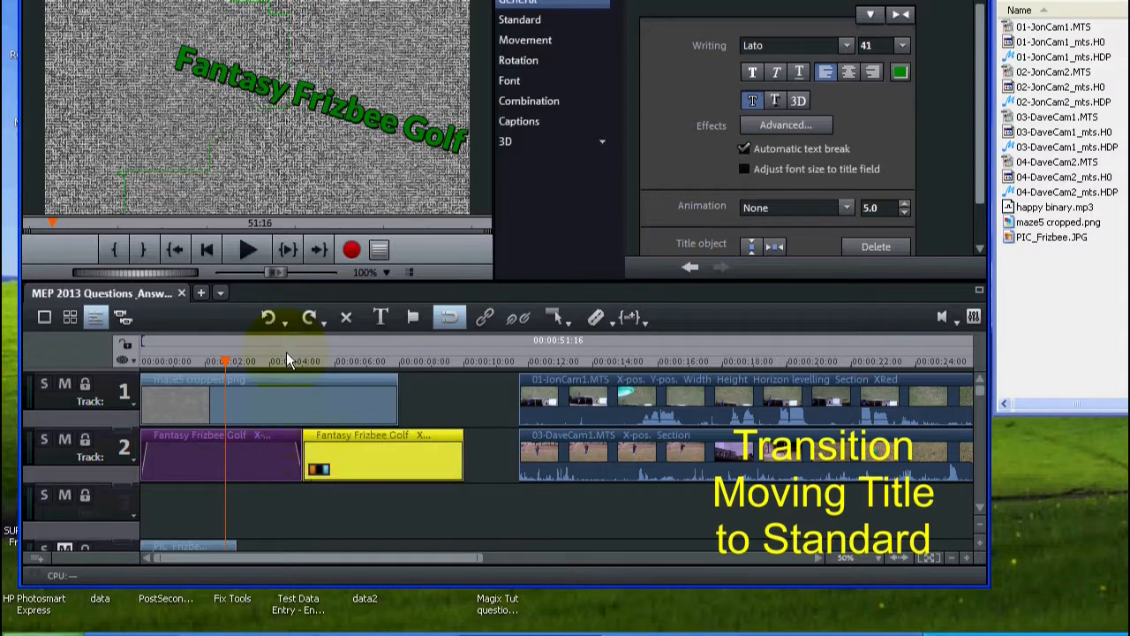
pyautogui.click(284, 361)
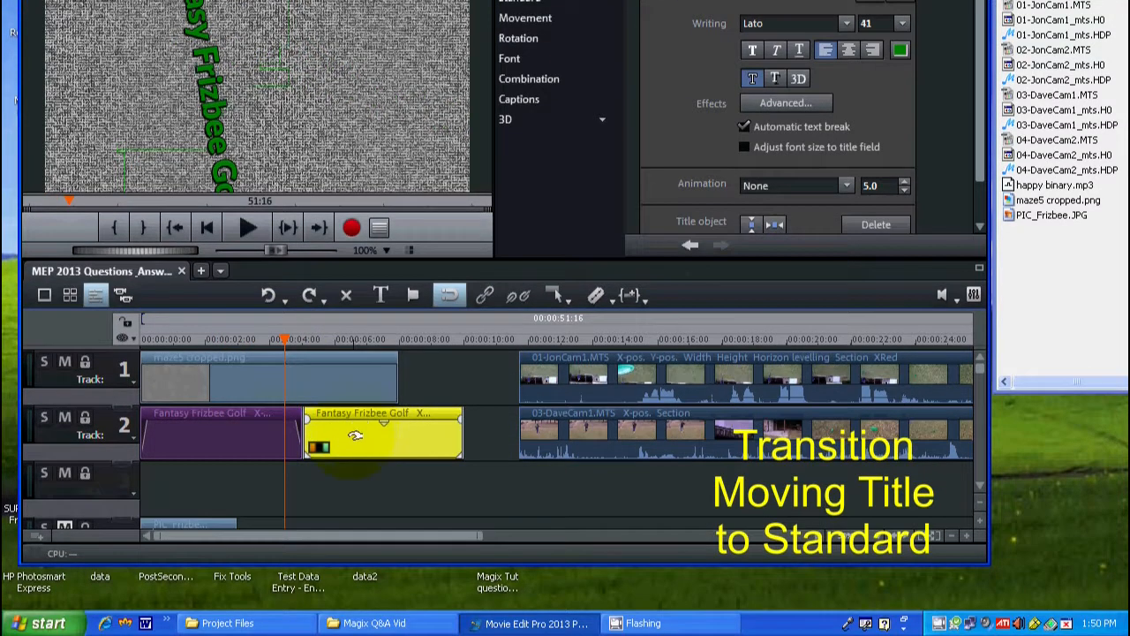
pyautogui.moveTo(355, 433); pyautogui.dragTo(342, 424)
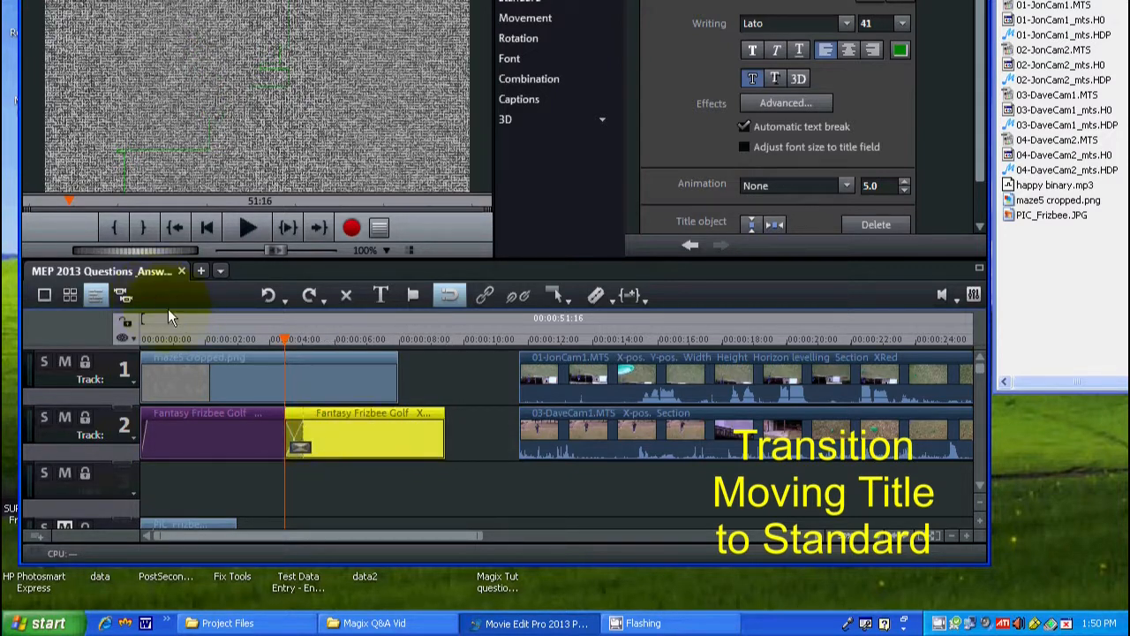
pyautogui.click(142, 335)
pyautogui.click(247, 228)
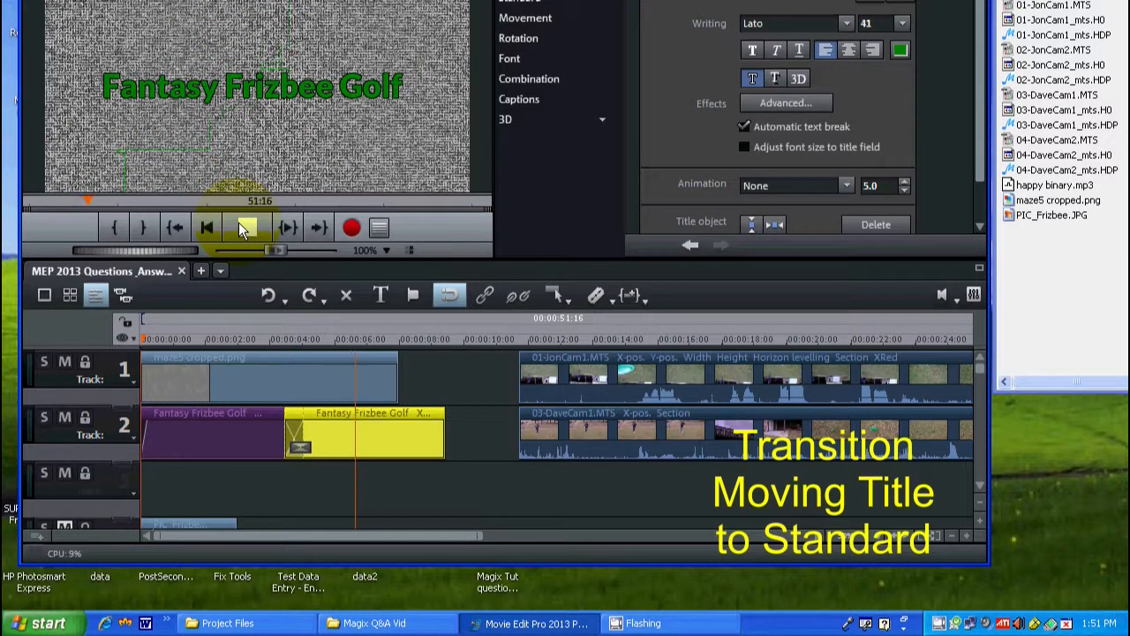
pyautogui.click(244, 234)
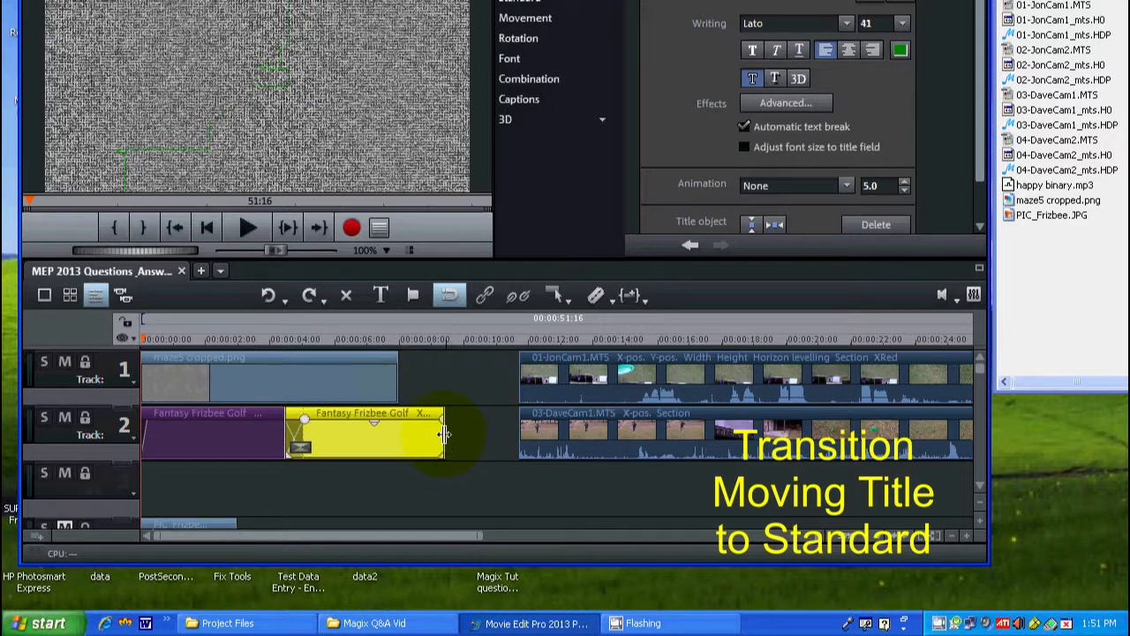
# - Trim the second title to end with maze5 cropped.png, and shift all following clips on tracks 1 and 2 earlier to close the gap
pyautogui.moveTo(443, 431); pyautogui.dragTo(399, 417)
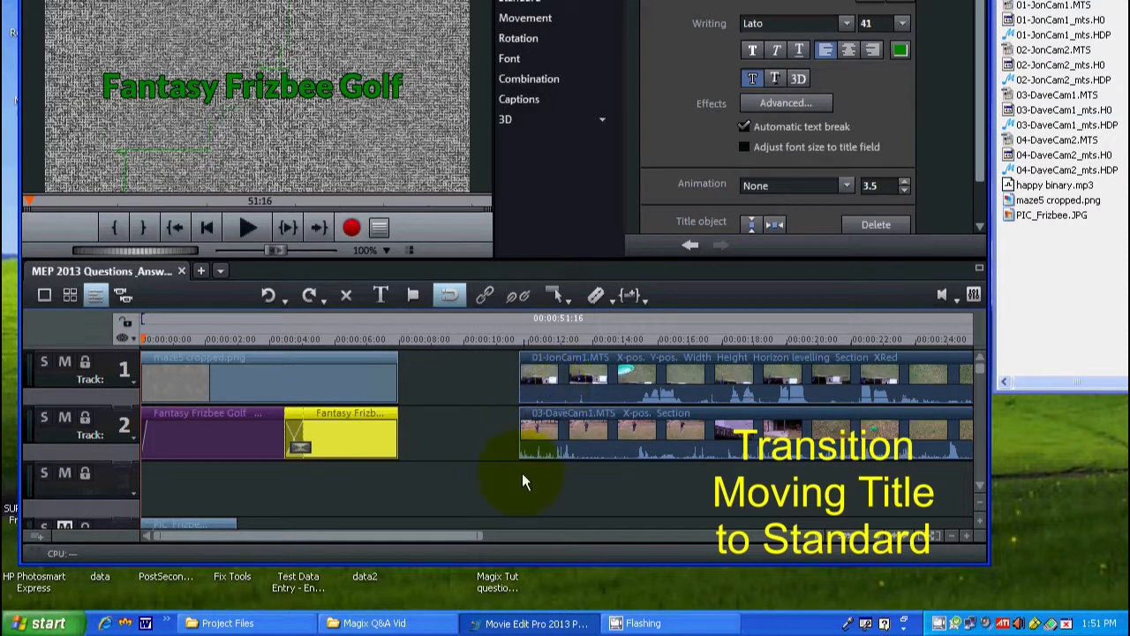
pyautogui.click(902, 538)
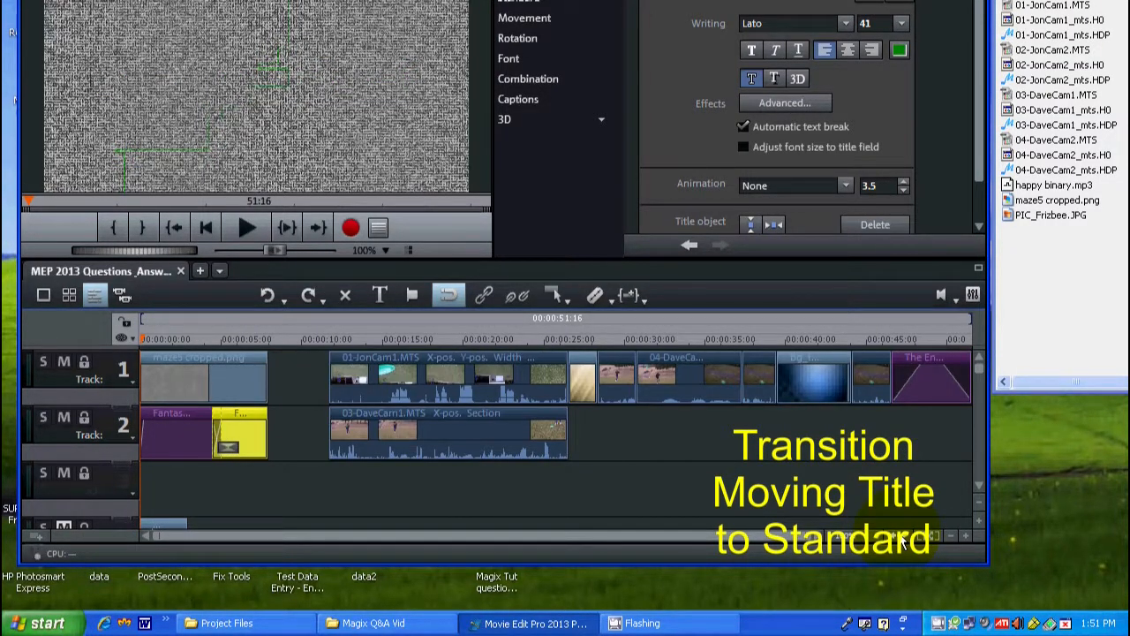
pyautogui.moveTo(313, 479); pyautogui.dragTo(969, 351)
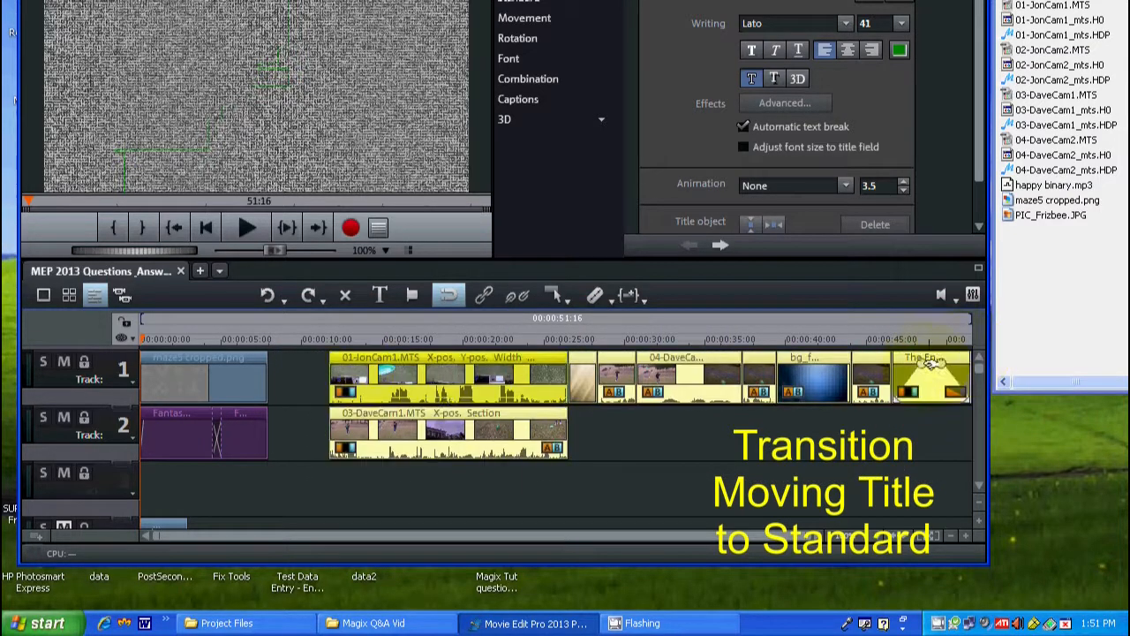
pyautogui.moveTo(408, 378); pyautogui.dragTo(354, 369)
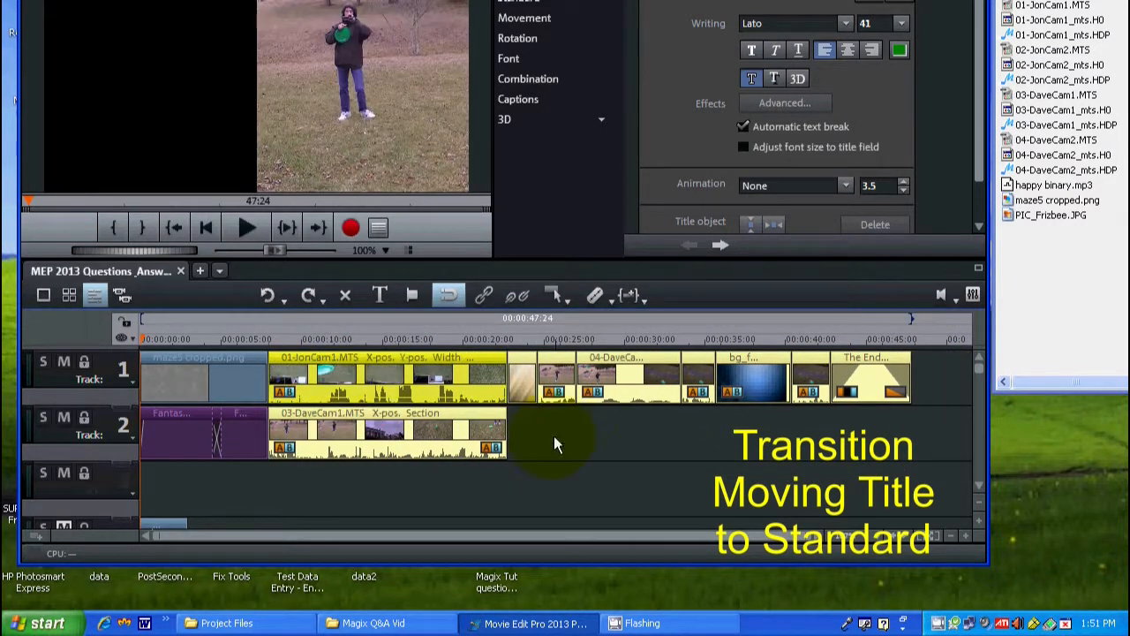
pyautogui.click(648, 457)
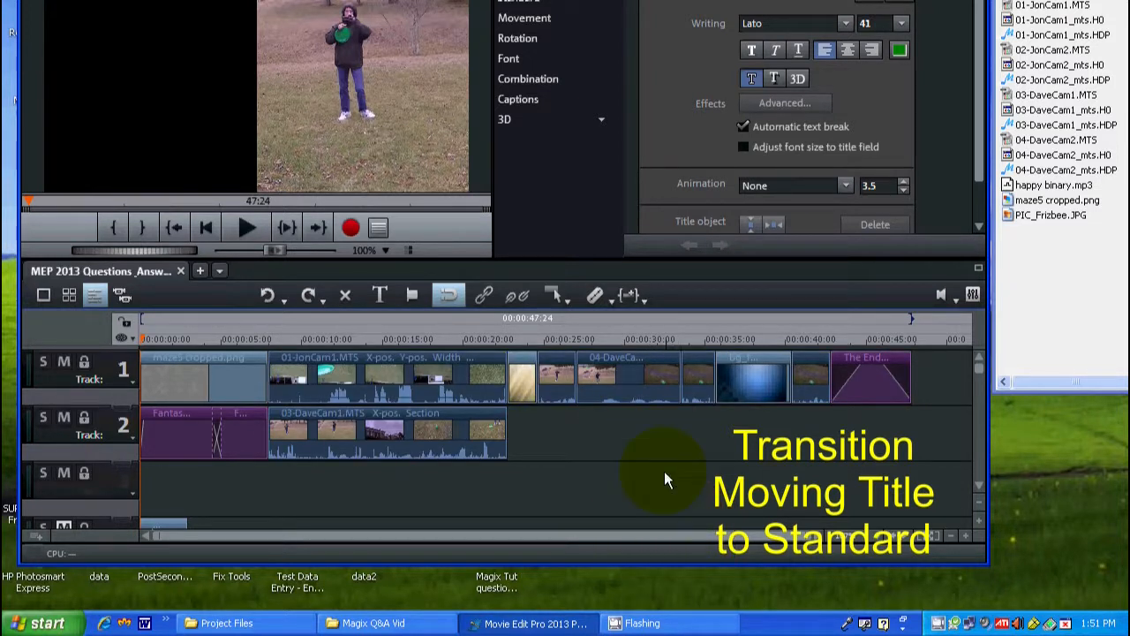
# - Set the playhead to the start of the beige background clip at 00:00:22:24 and change the title text colour to white
pyautogui.click(507, 340)
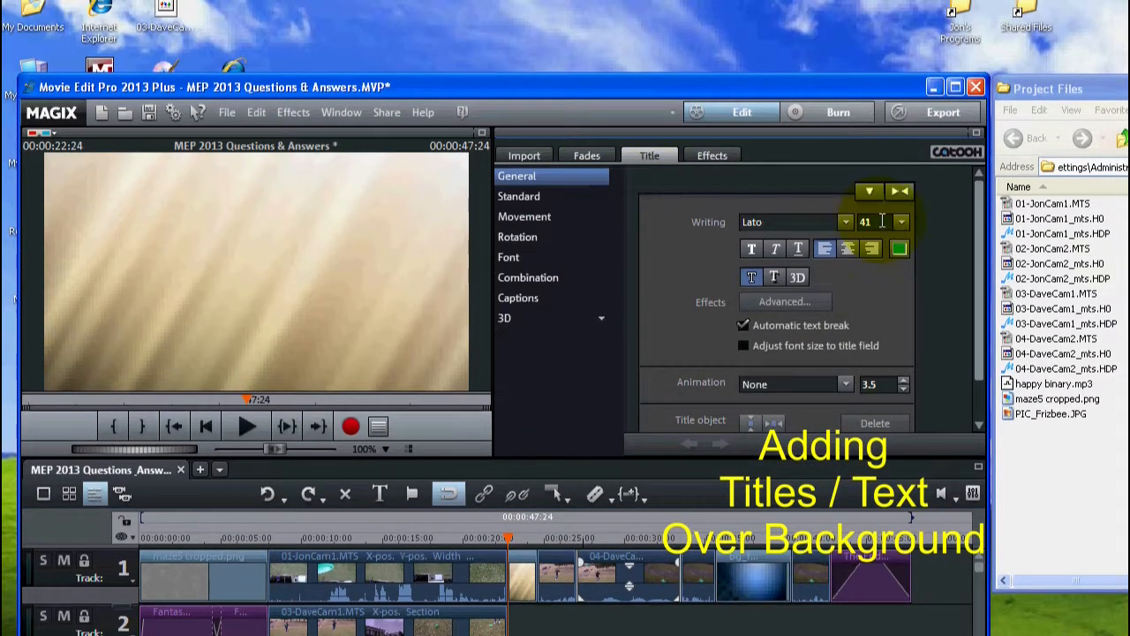
pyautogui.click(899, 249)
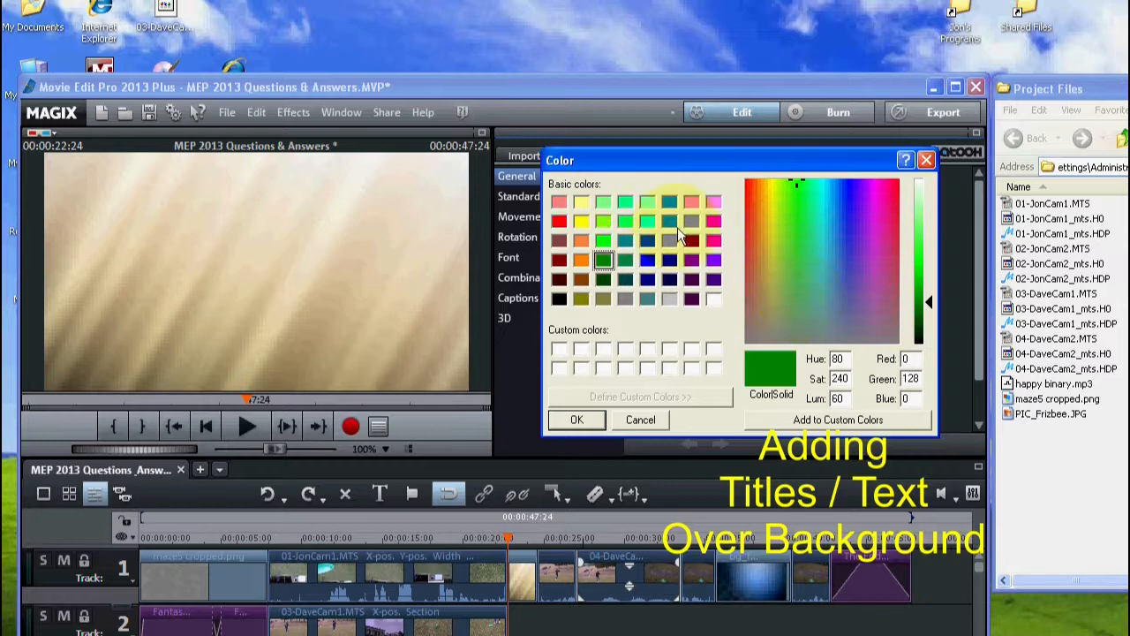
pyautogui.click(714, 298)
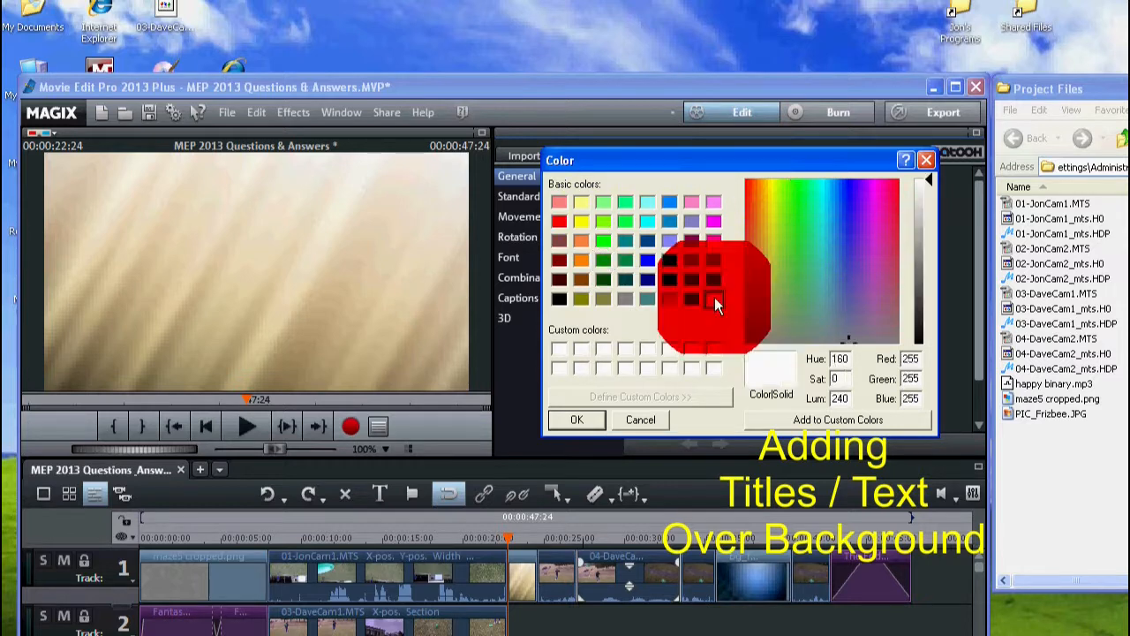
pyautogui.click(575, 421)
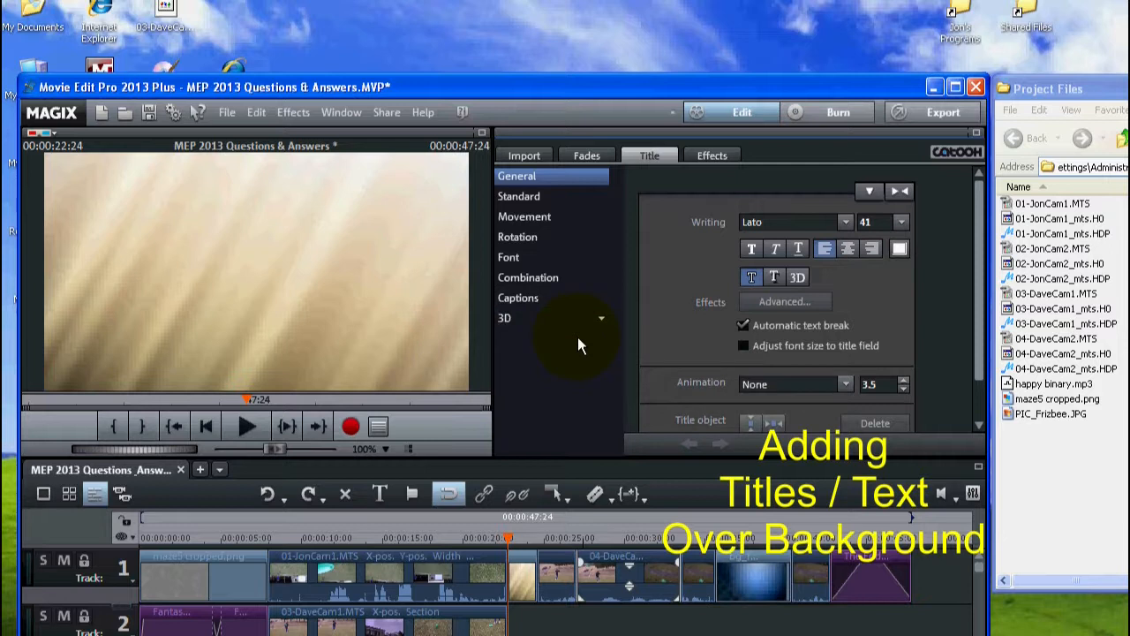
pyautogui.click(748, 276)
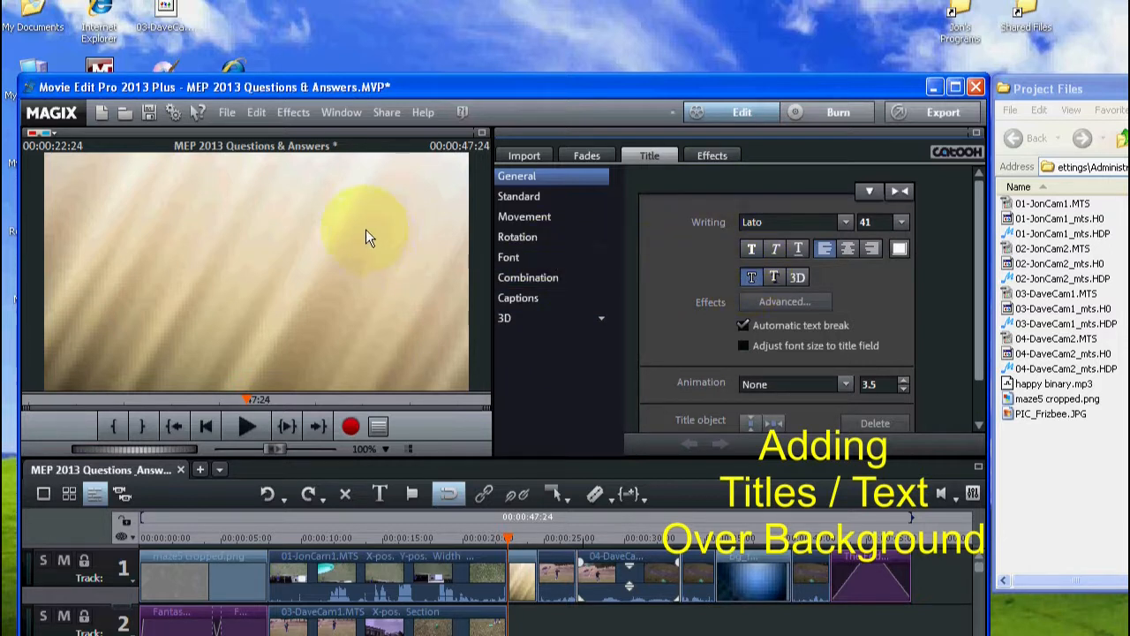
# - Create a title over the beige background with the text "To be continued..."
pyautogui.click(133, 279)
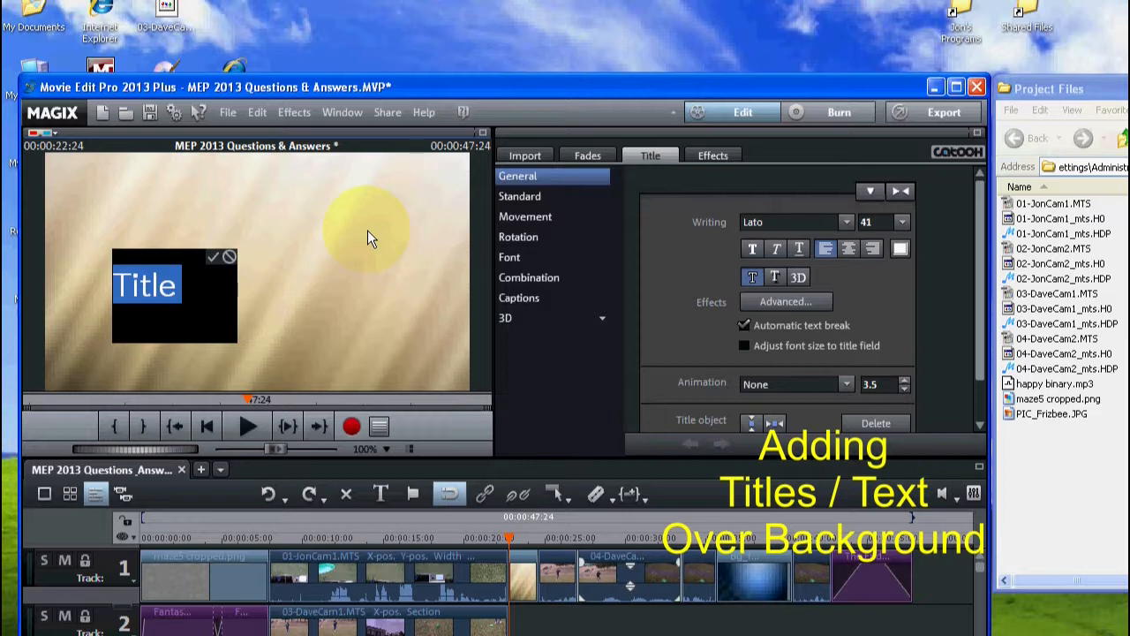
pyautogui.write('To')
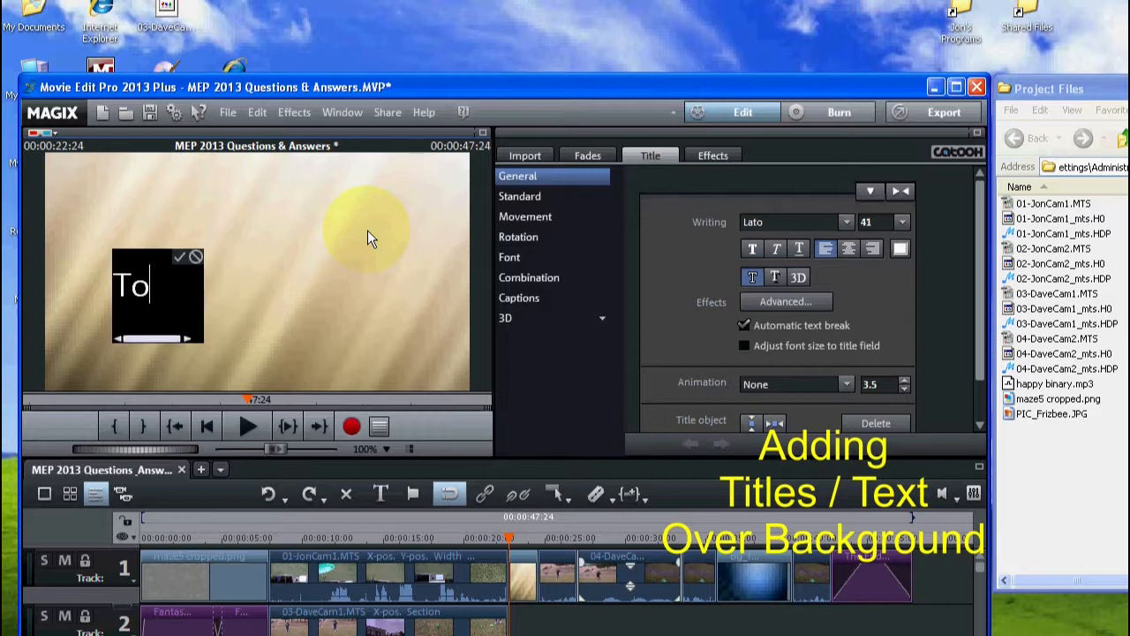
pyautogui.write(' be c')
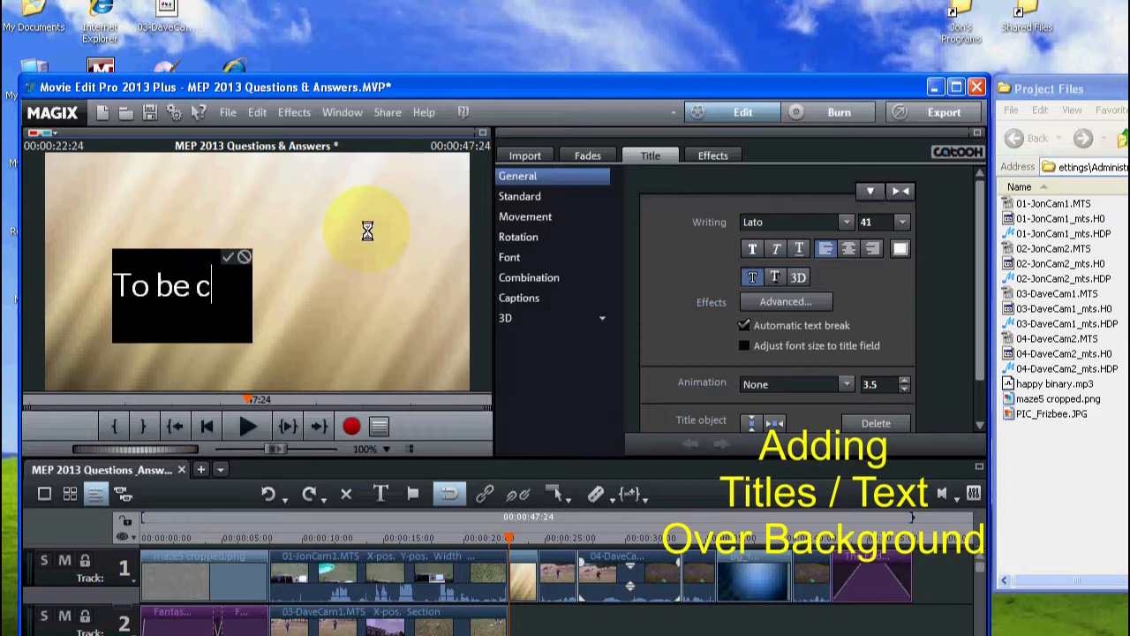
pyautogui.write('ontin')
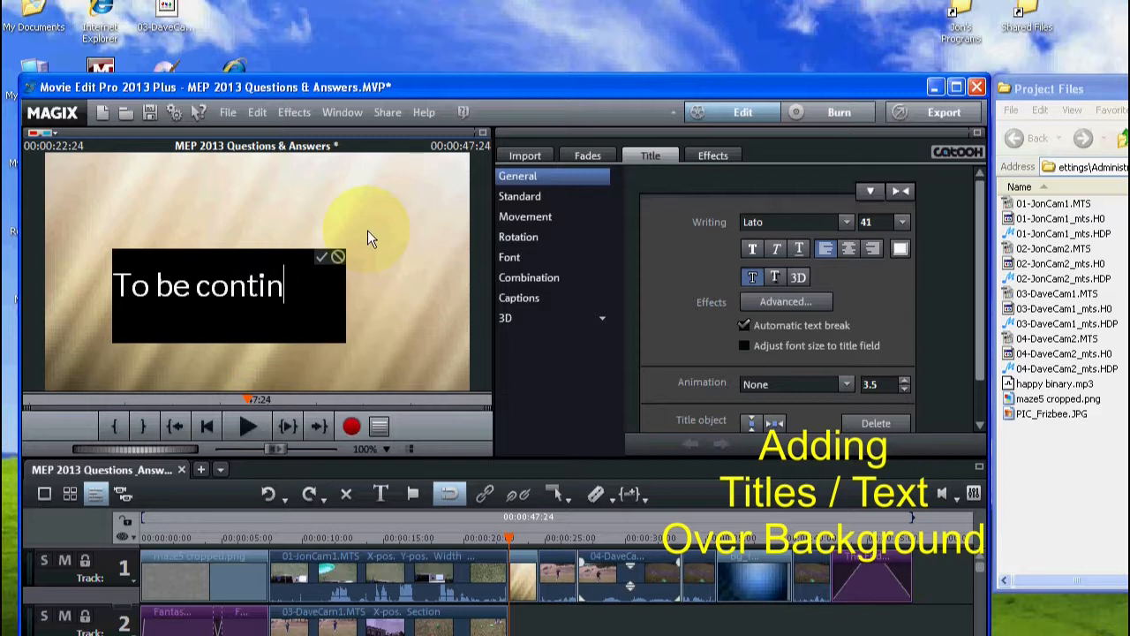
pyautogui.write('ued.')
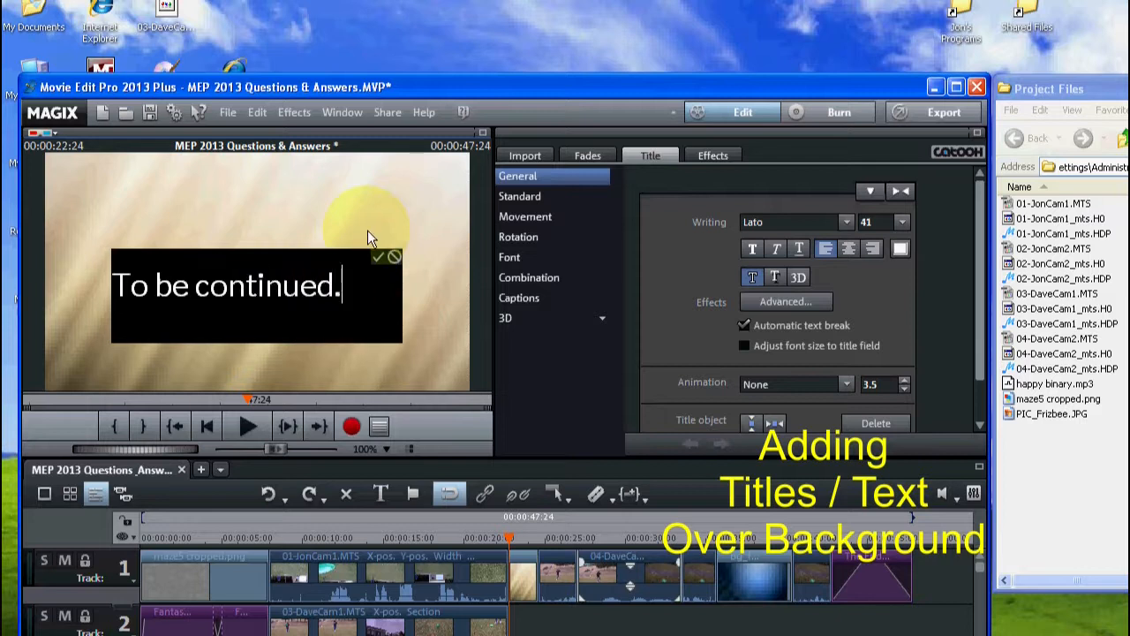
pyautogui.write('..')
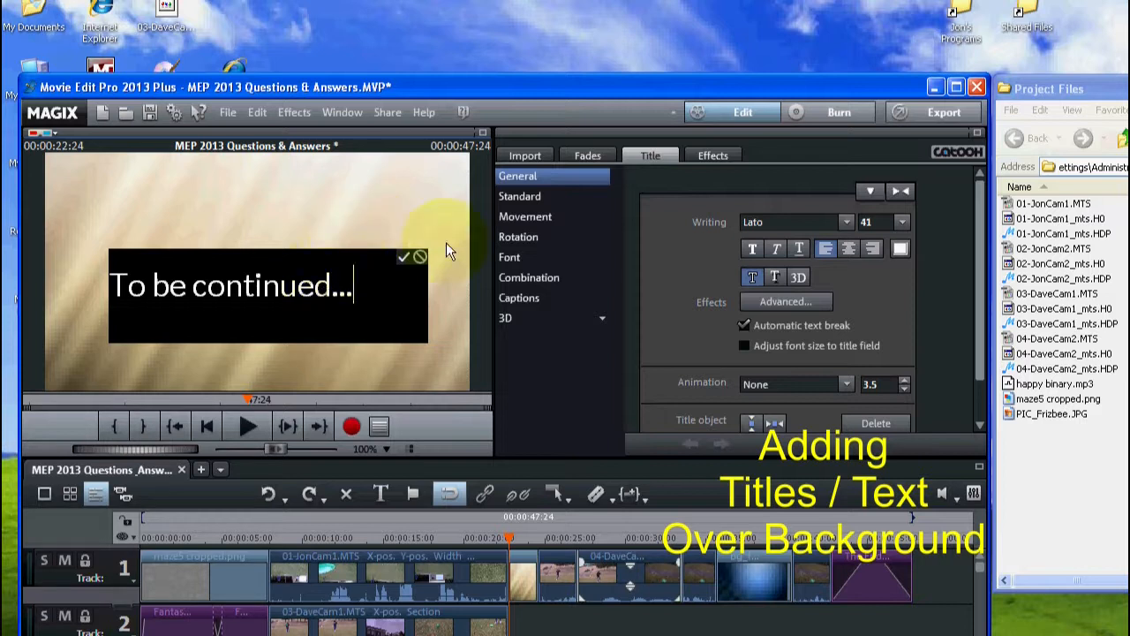
# - Style the "To be continued..." title with italics and a shadow, and move it closer to the frame's left edge
pyautogui.hotkey('ctrl', 'a')
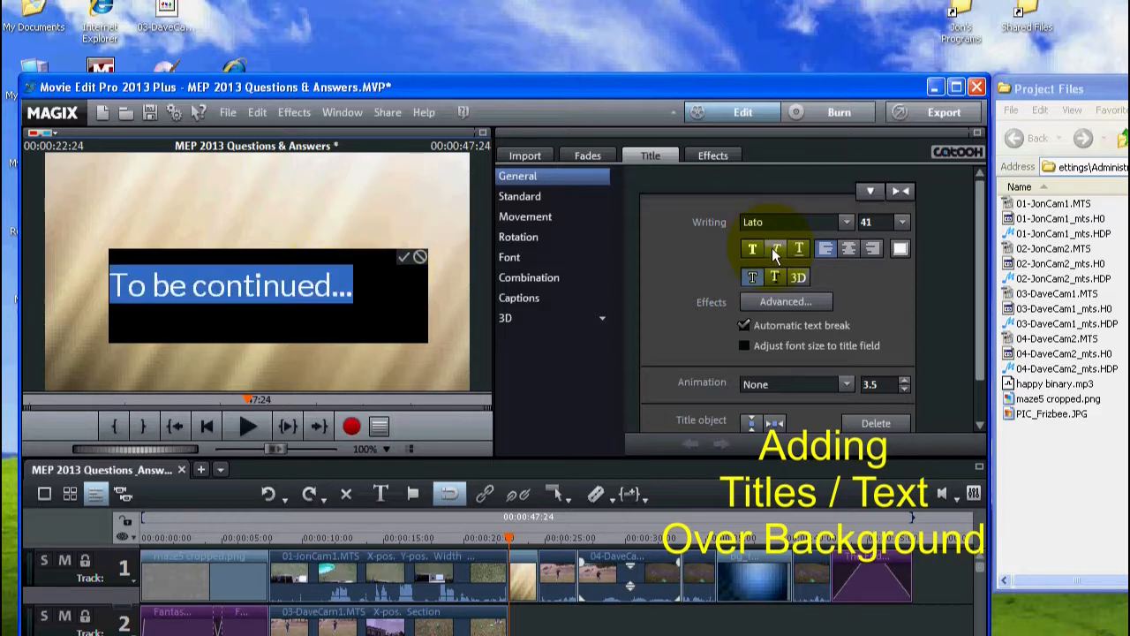
pyautogui.click(775, 248)
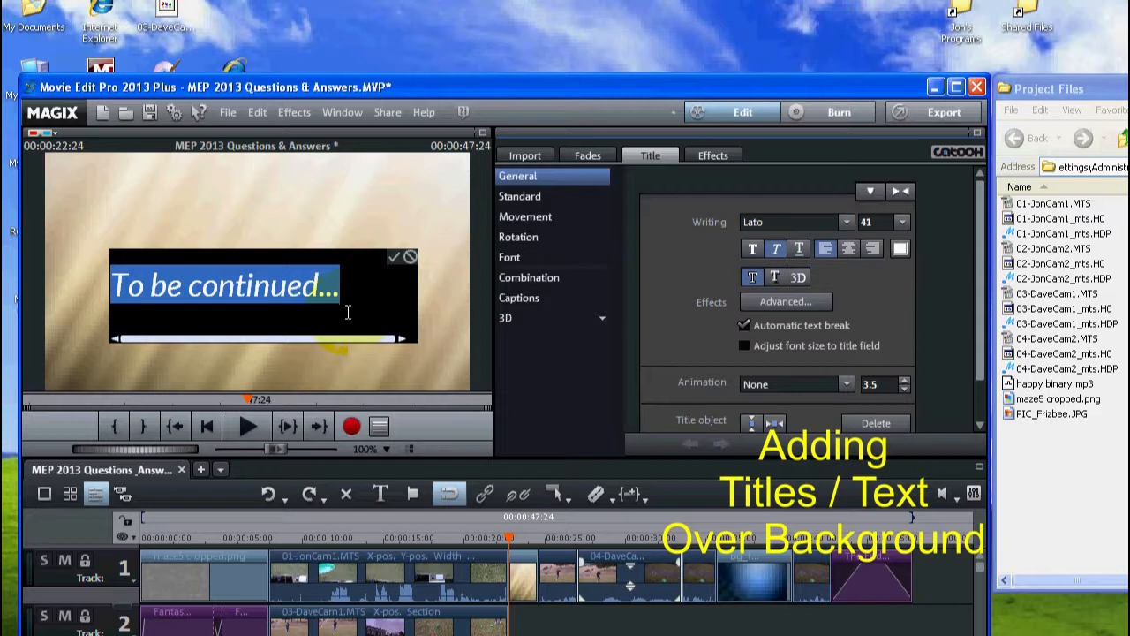
pyautogui.click(395, 255)
pyautogui.moveTo(258, 299); pyautogui.dragTo(178, 297)
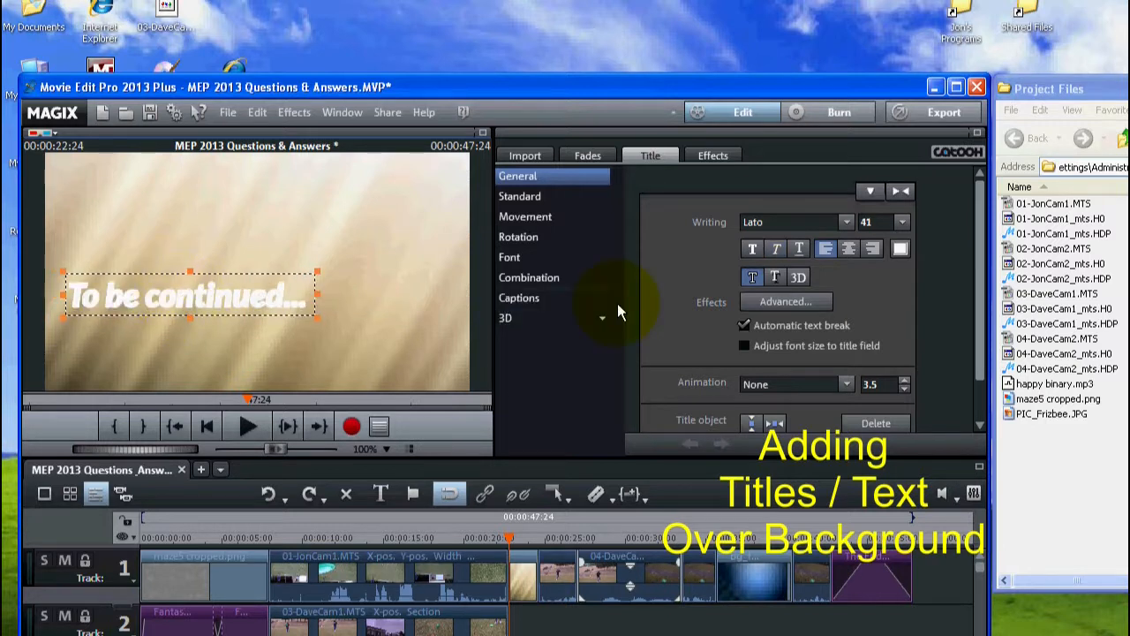
pyautogui.click(777, 278)
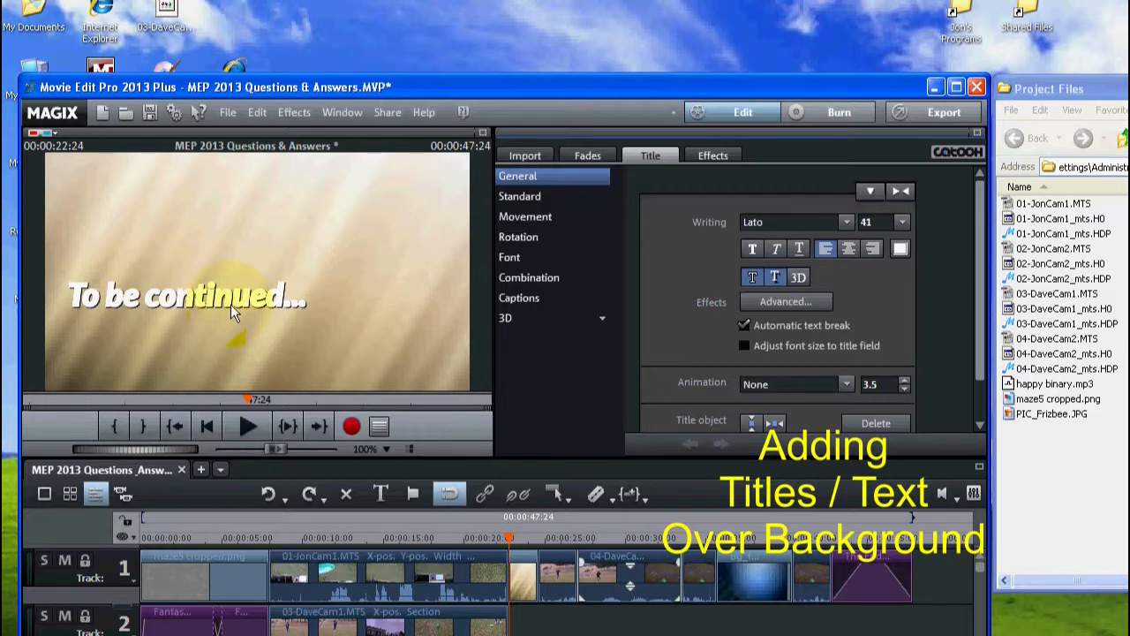
pyautogui.click(224, 298)
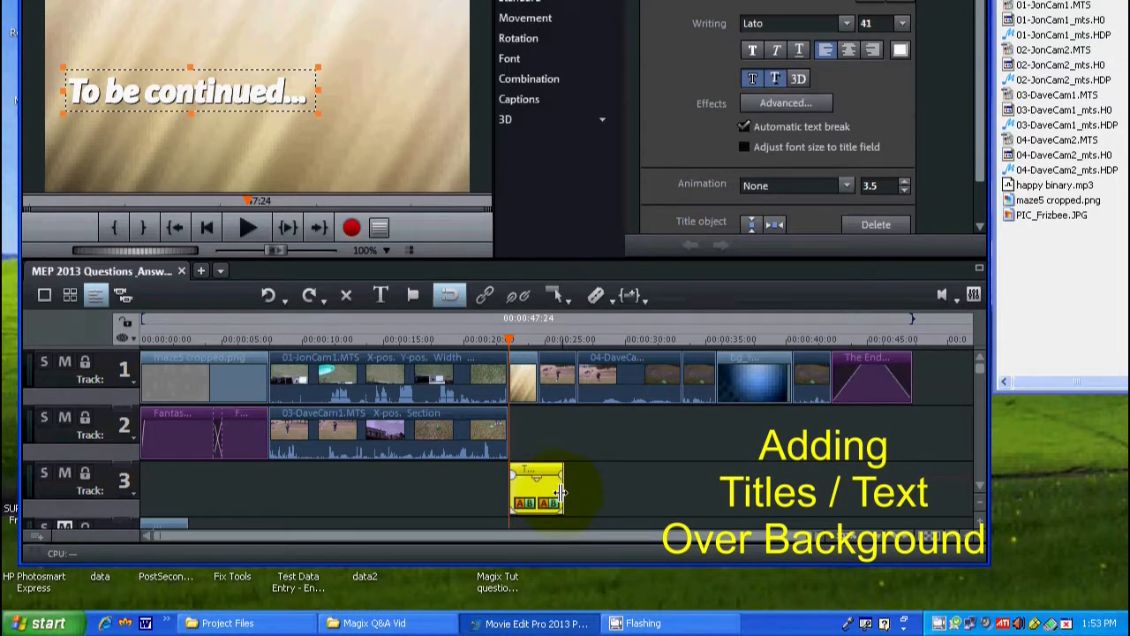
# - Trim the "To be continued..." title on track 3 to about 0.9 seconds and play it over the background
pyautogui.click(560, 492)
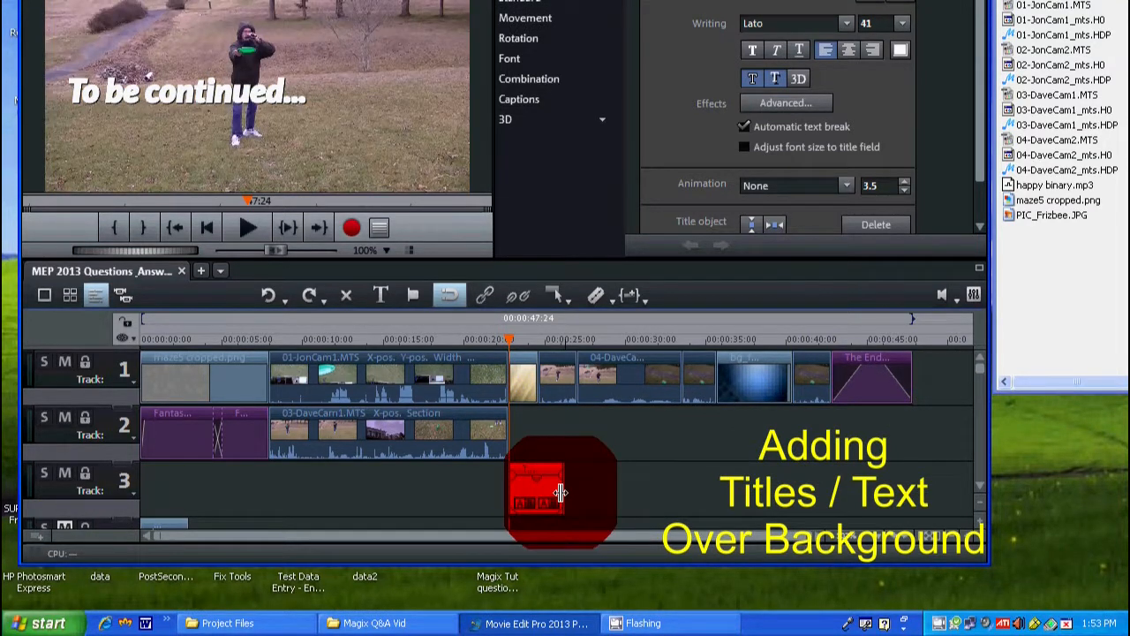
pyautogui.moveTo(559, 492); pyautogui.dragTo(519, 474)
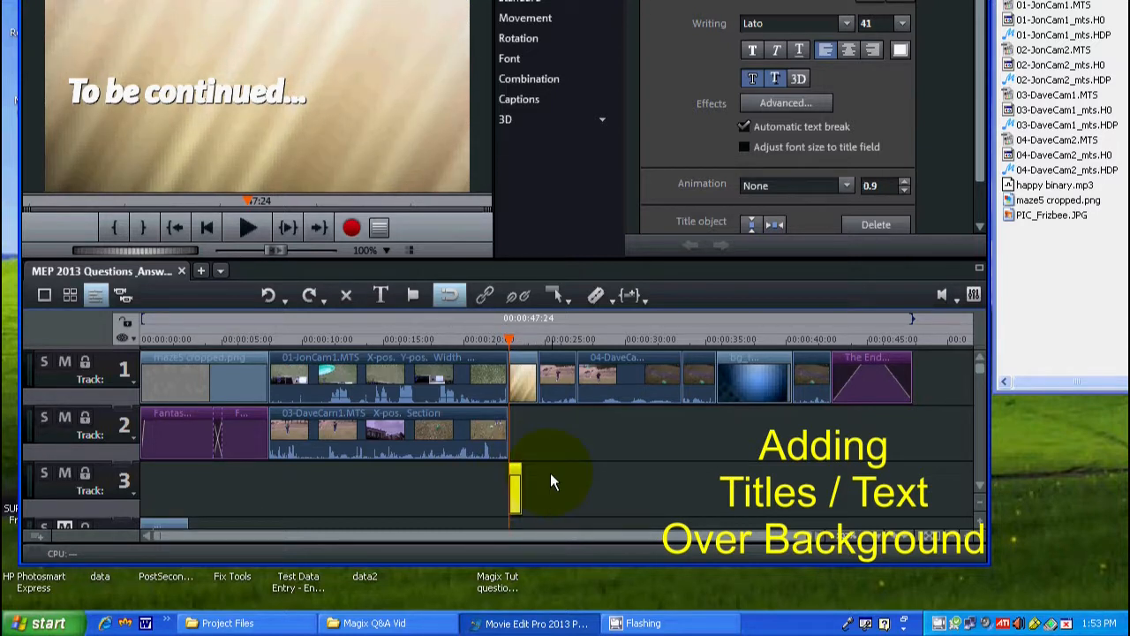
pyautogui.click(246, 230)
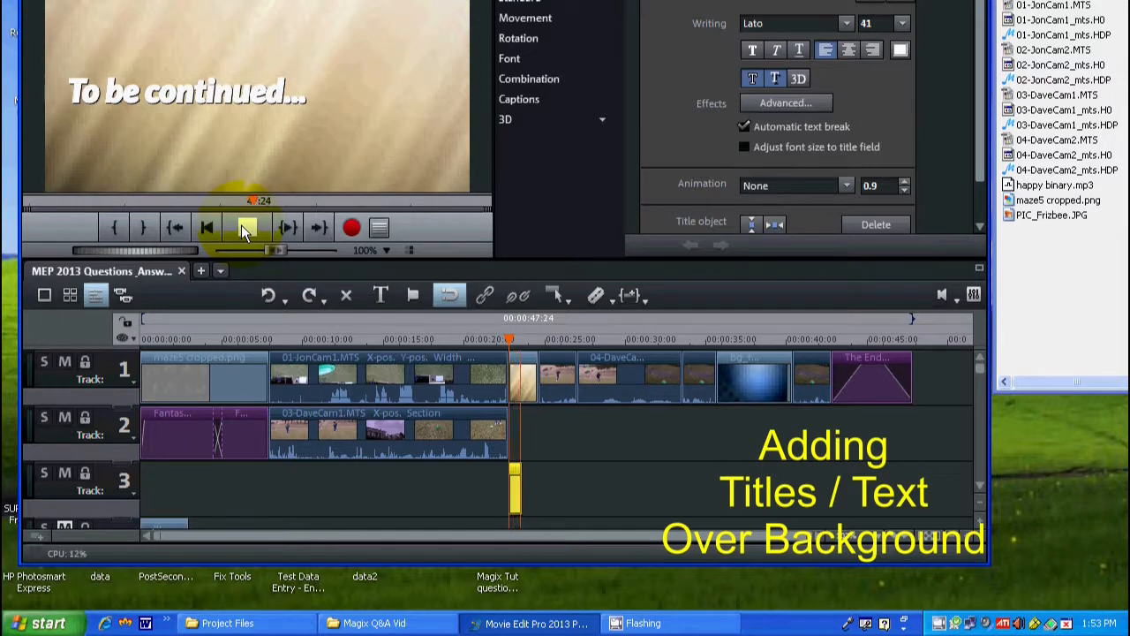
pyautogui.click(246, 229)
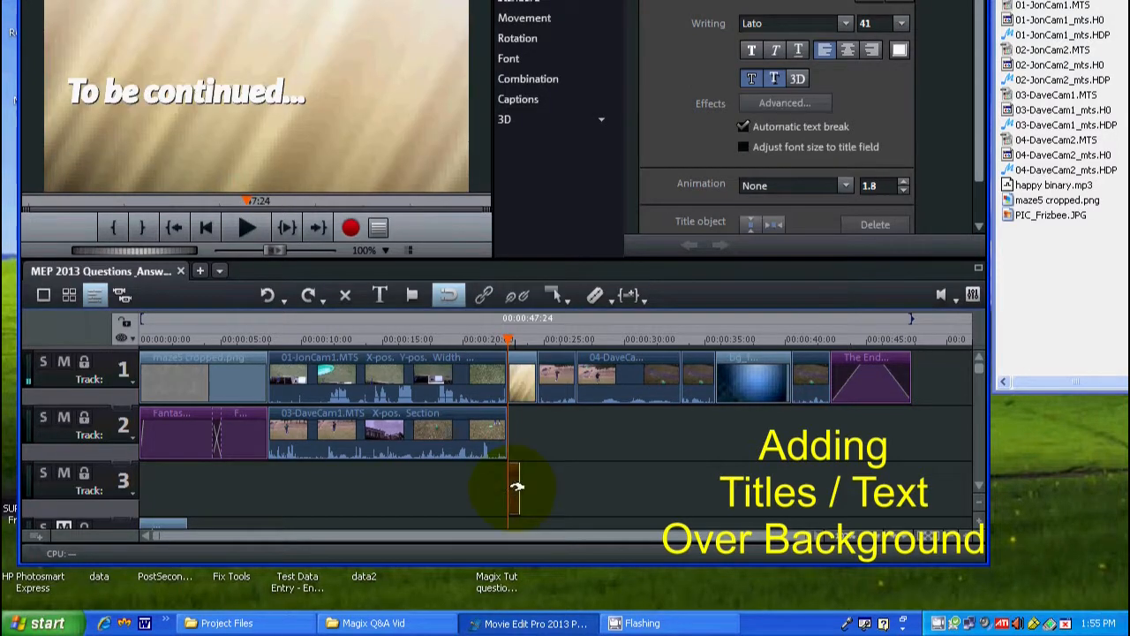
# - Move the "To be continued..." title to track 2 beneath the beige background, and paste a copy directly after it
pyautogui.click(516, 486)
pyautogui.moveTo(517, 485); pyautogui.dragTo(516, 432)
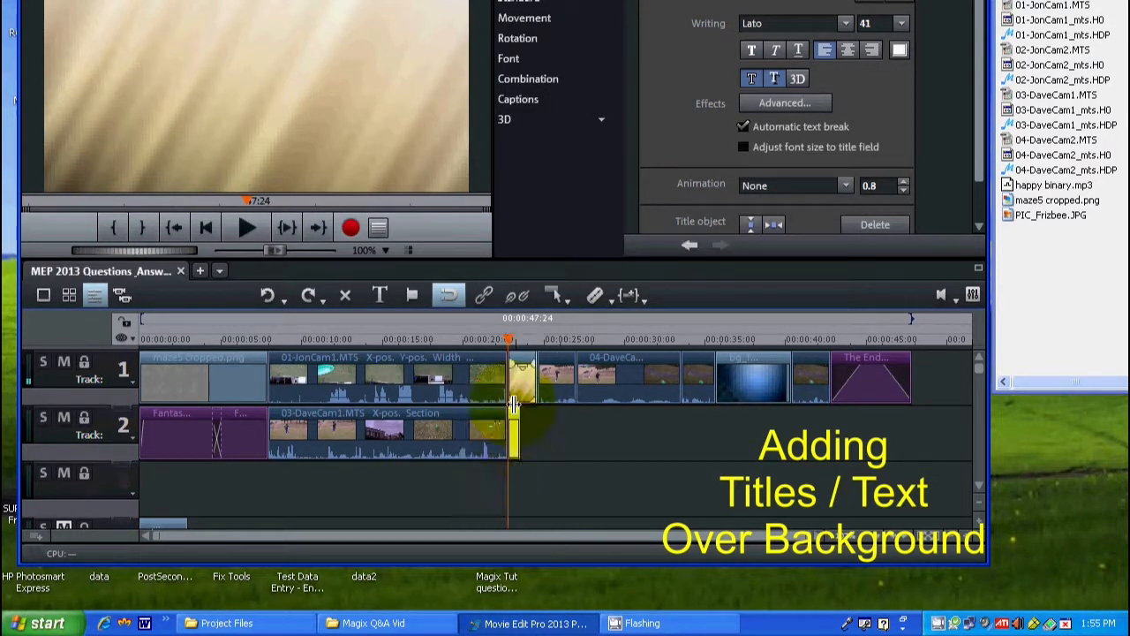
pyautogui.click(521, 338)
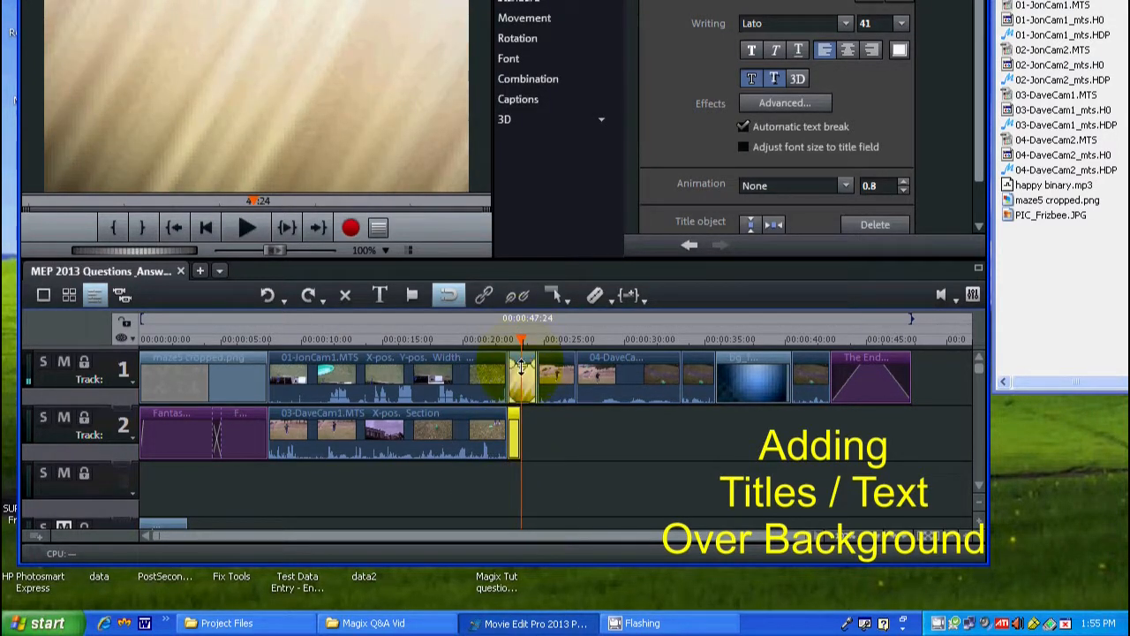
pyautogui.rightClick(515, 439)
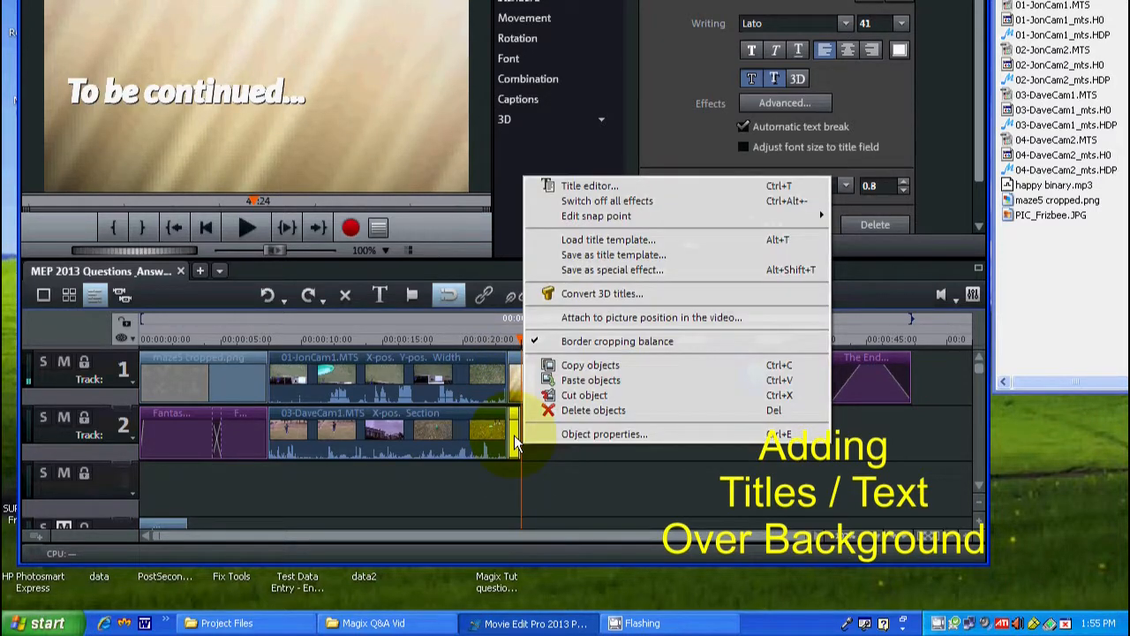
pyautogui.click(596, 364)
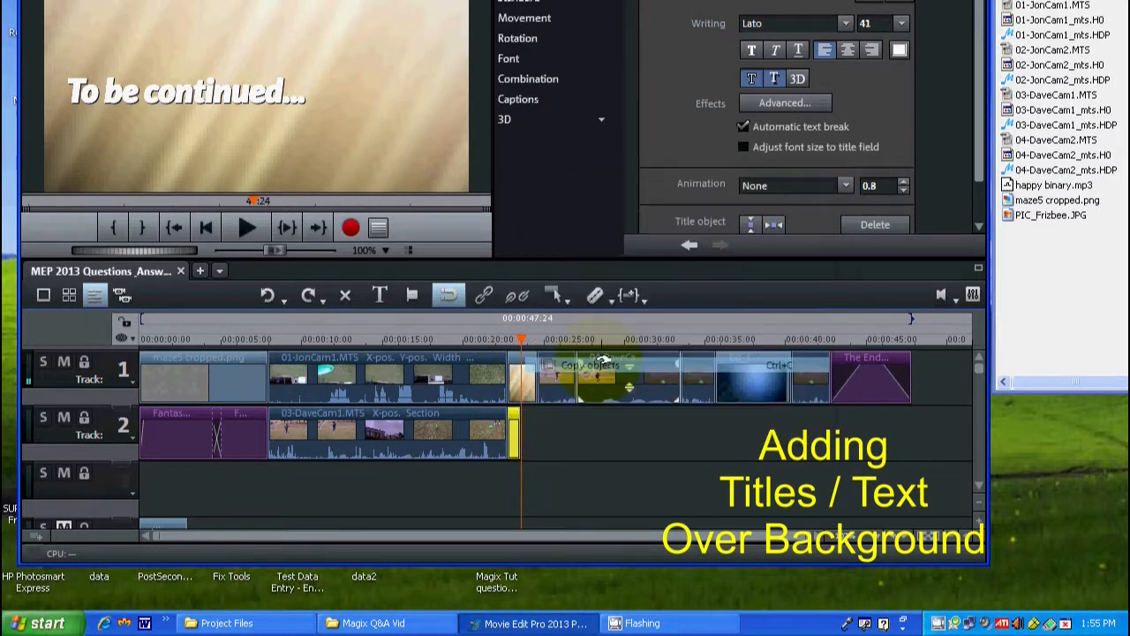
pyautogui.click(522, 407)
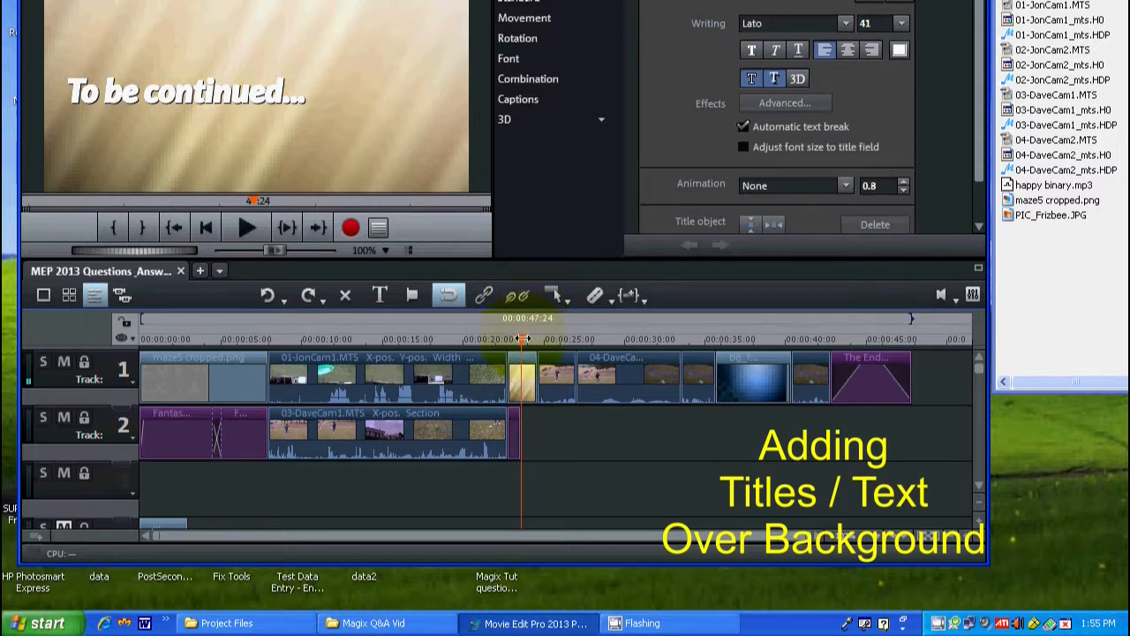
pyautogui.click(523, 339)
pyautogui.rightClick(540, 448)
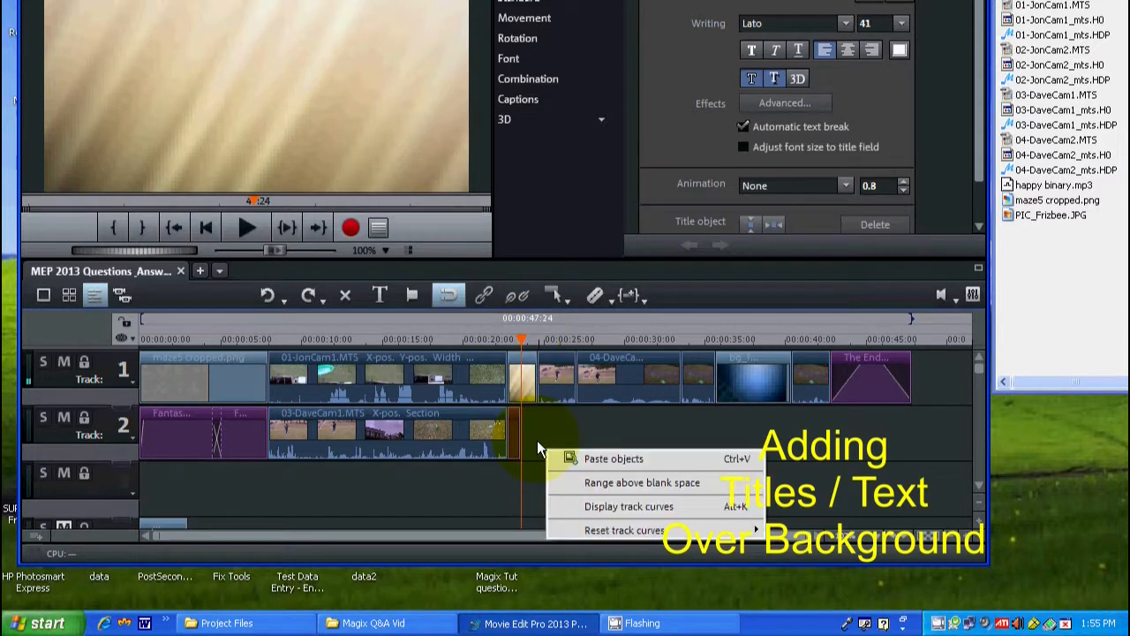
pyautogui.click(588, 459)
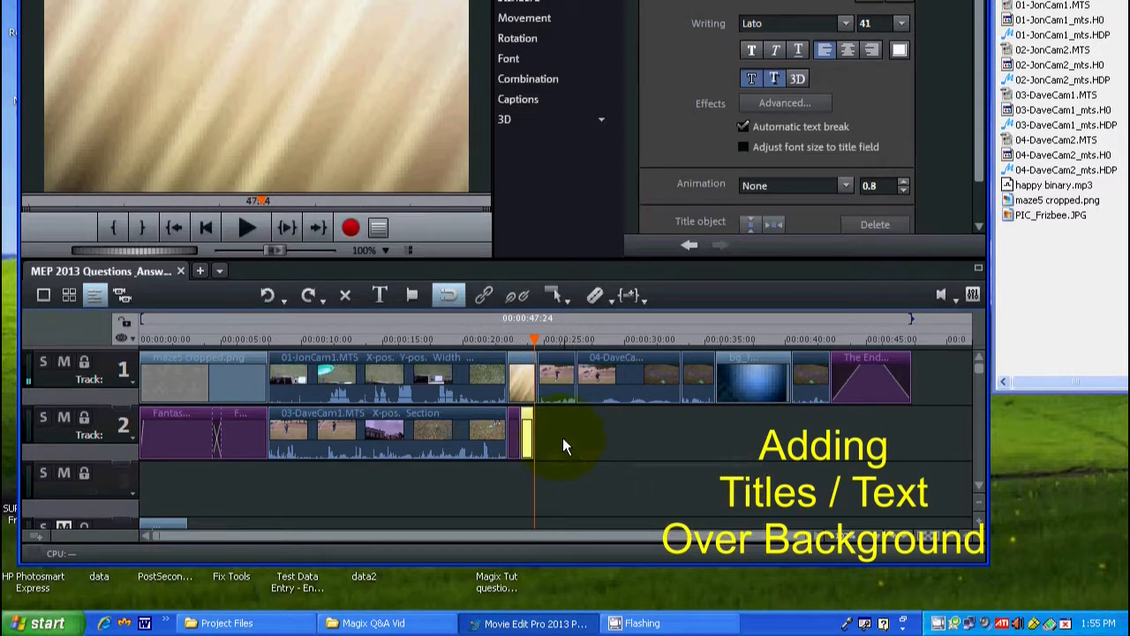
# - Change the copied title's text to "To be continued... Right Now" and play from just before the beige background
pyautogui.doubleClick(520, 417)
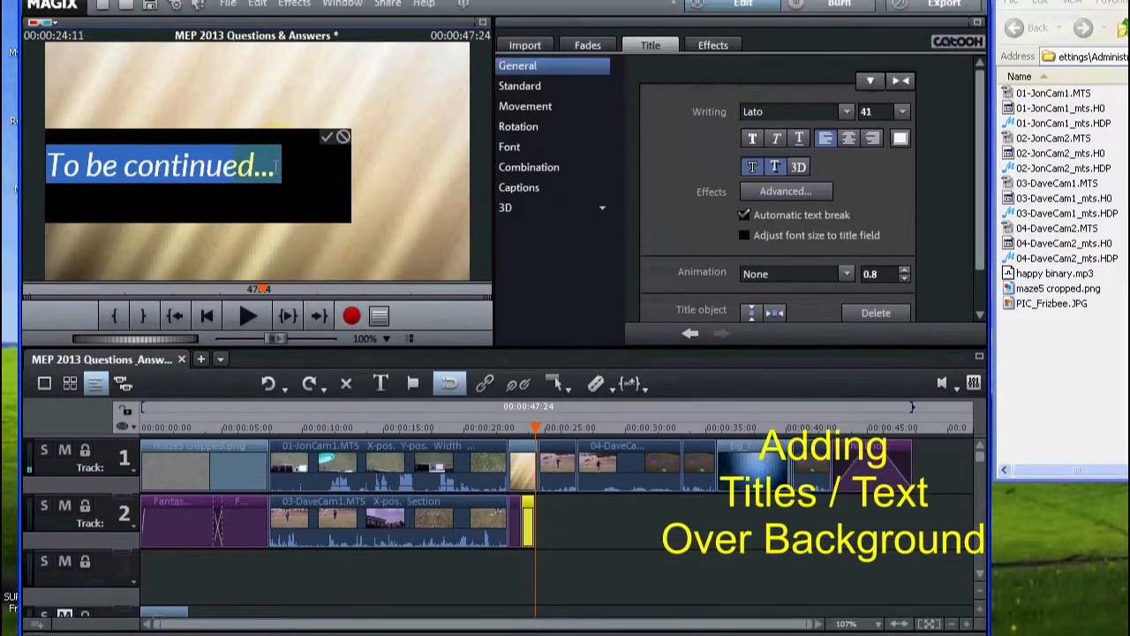
pyautogui.click(280, 79)
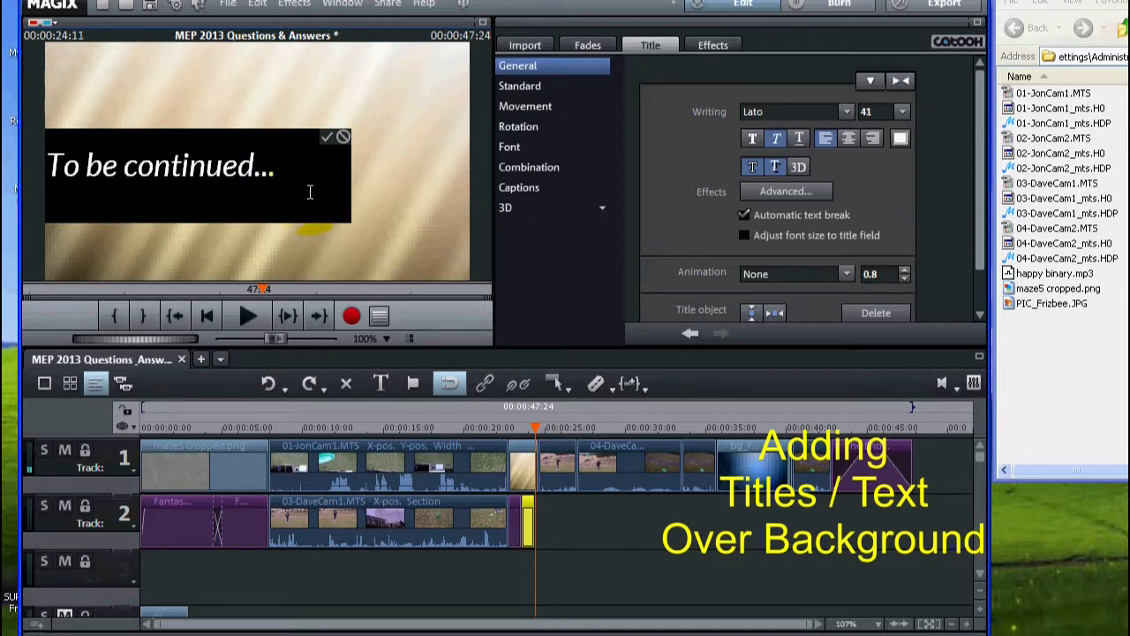
pyautogui.write('Right')
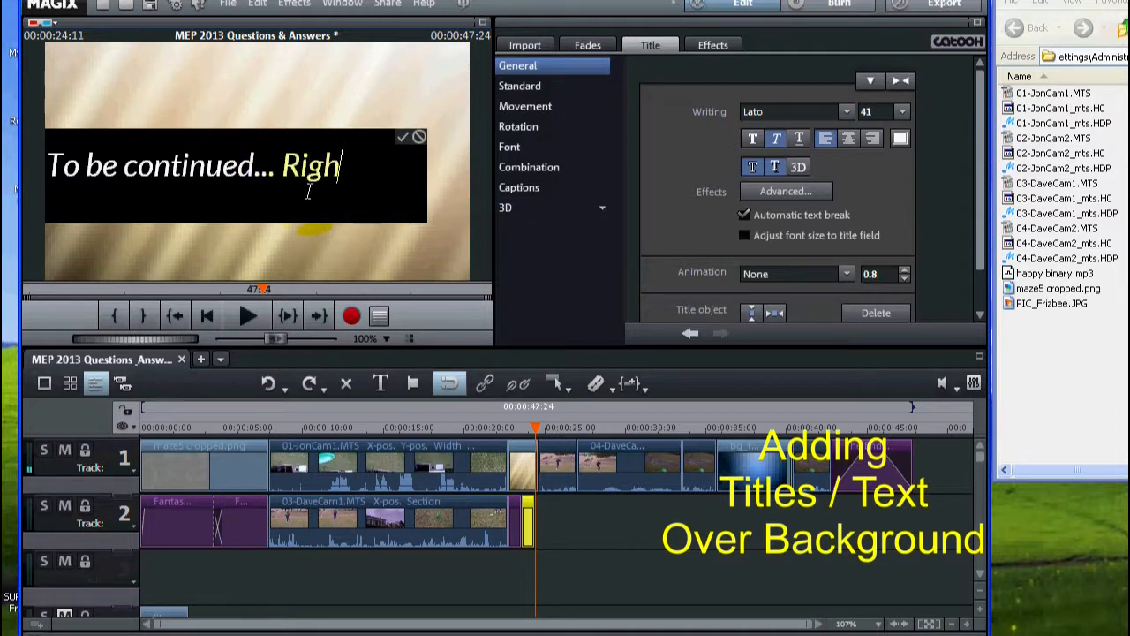
pyautogui.write(' Now')
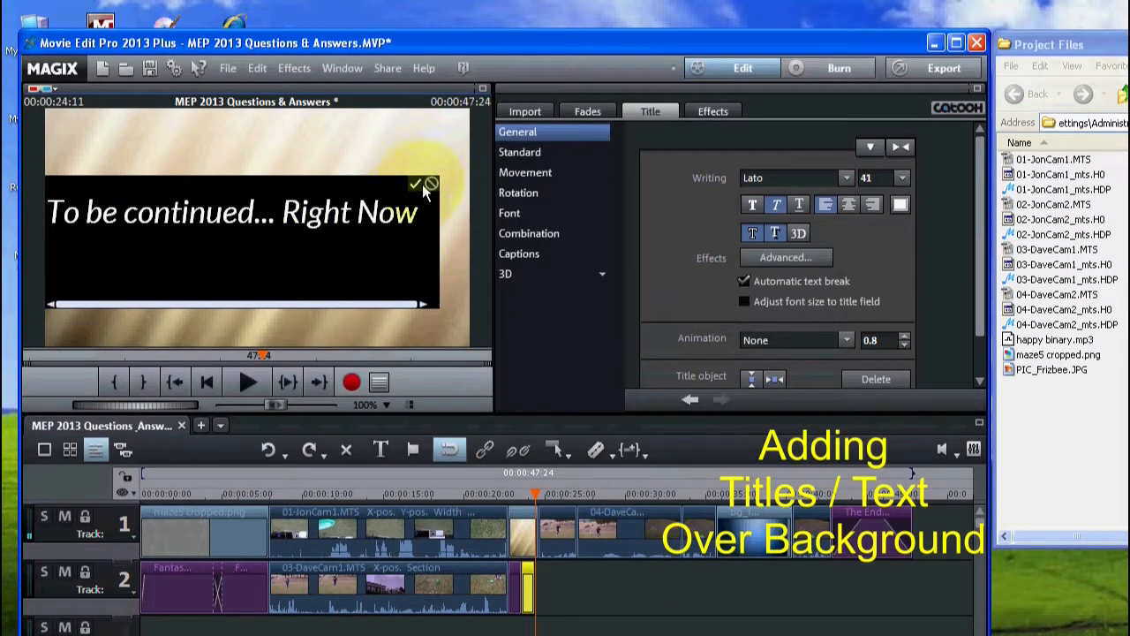
pyautogui.click(415, 115)
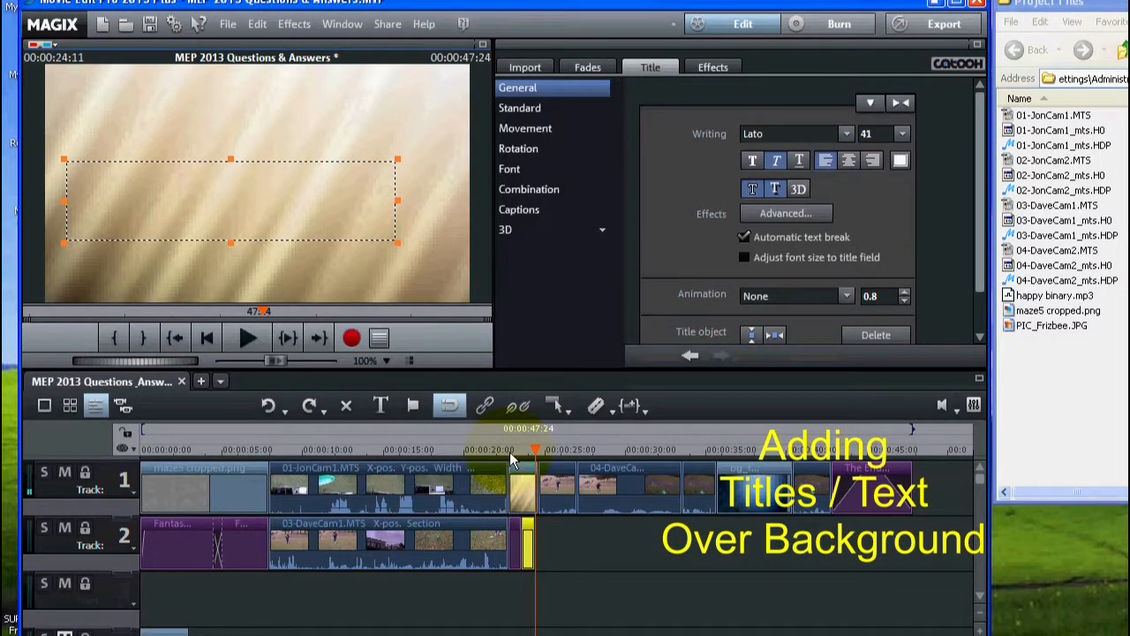
pyautogui.click(510, 451)
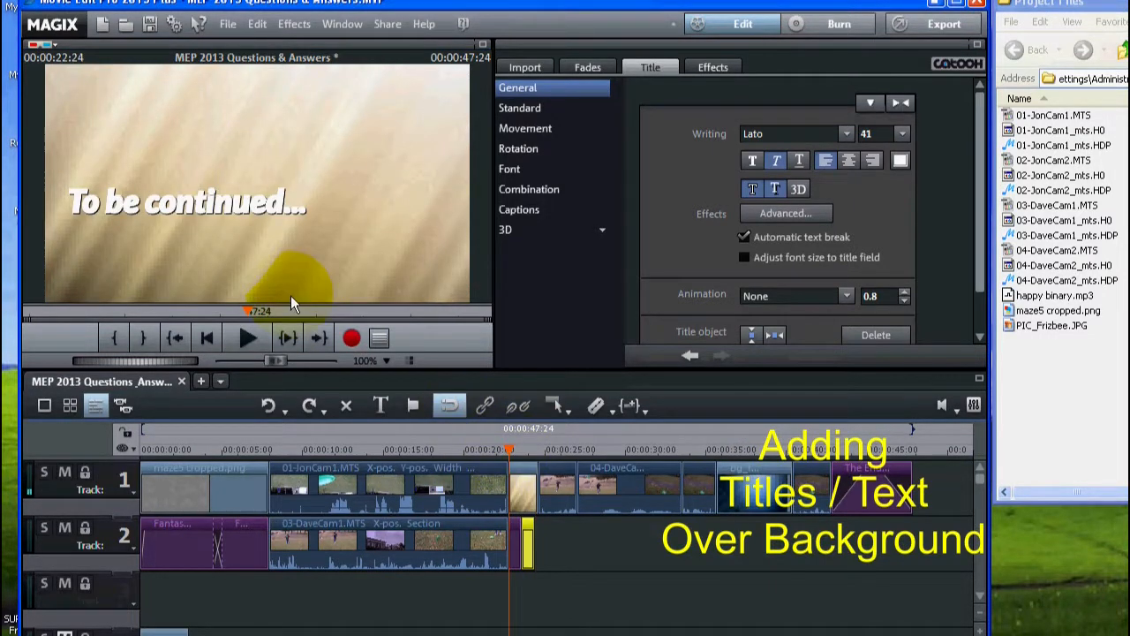
pyautogui.click(490, 450)
pyautogui.click(244, 339)
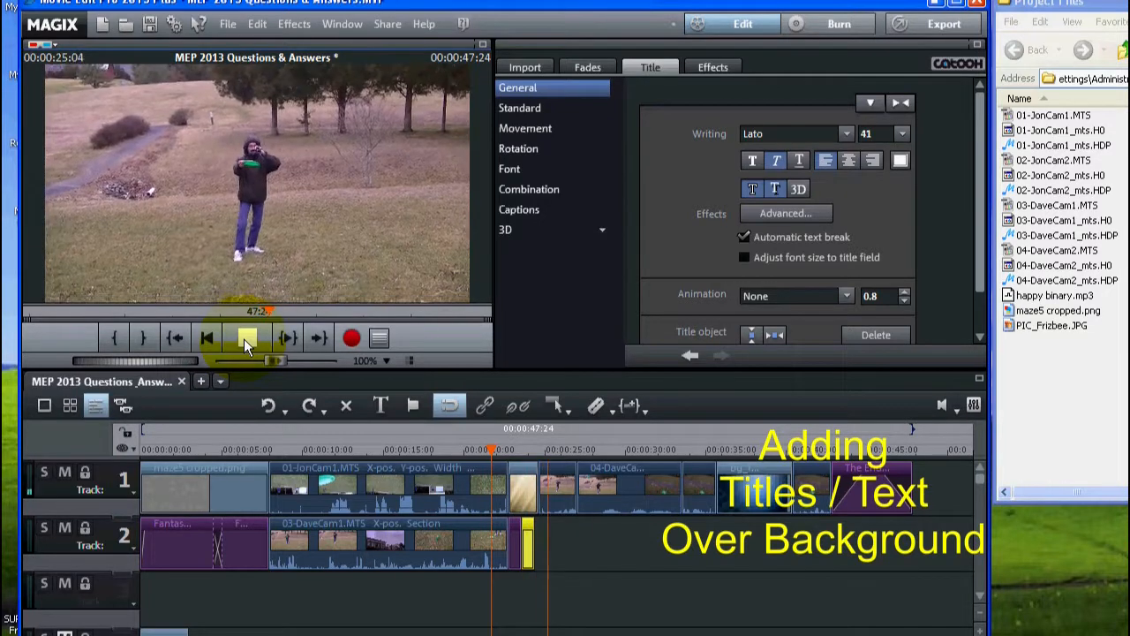
pyautogui.click(250, 334)
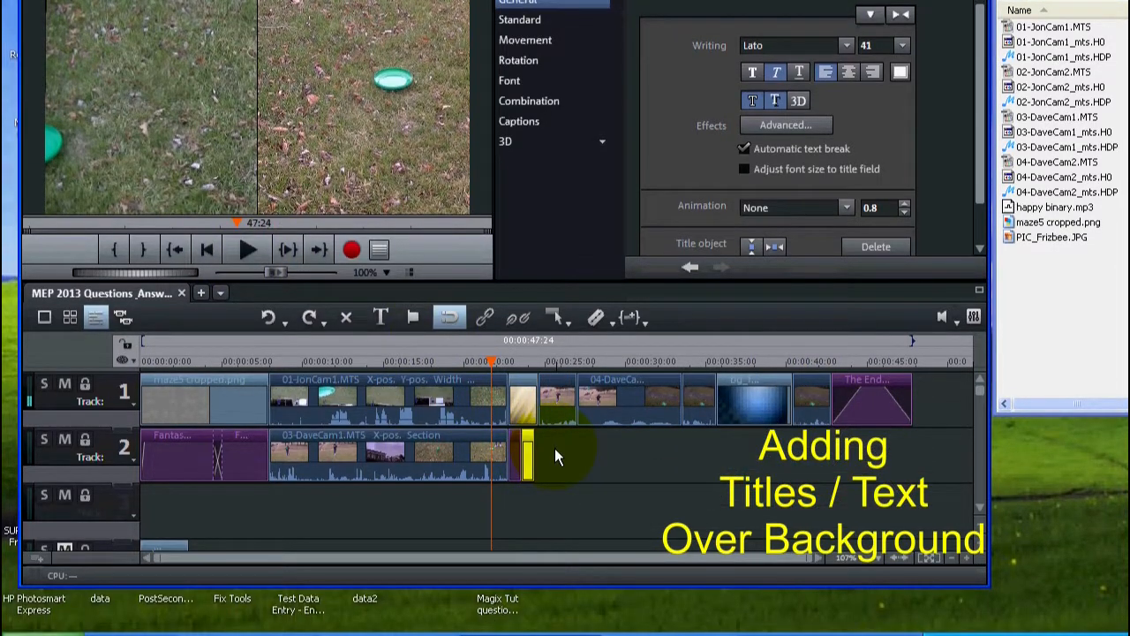
# - Shift all track 1 clips after the beige background later, and extend the background clip to end at about 26.5 seconds
pyautogui.moveTo(555, 451); pyautogui.dragTo(876, 361)
pyautogui.moveTo(558, 402); pyautogui.dragTo(617, 408)
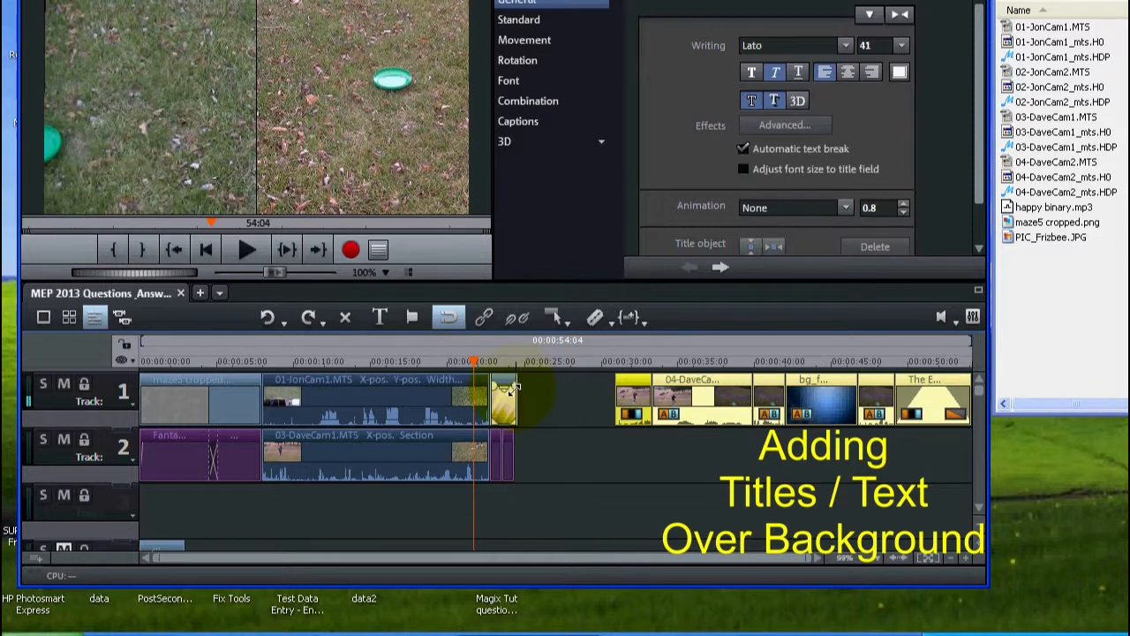
pyautogui.moveTo(516, 391); pyautogui.dragTo(547, 397)
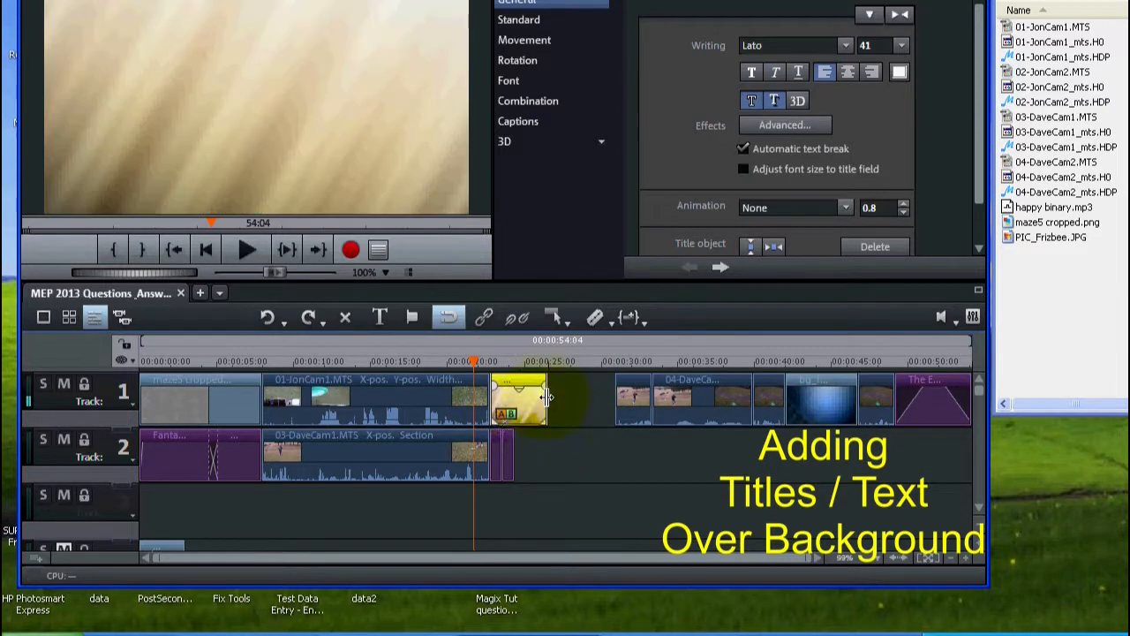
# - Move the second title later and lengthen both titles on track 2 so together they span the extended beige background
pyautogui.click(514, 364)
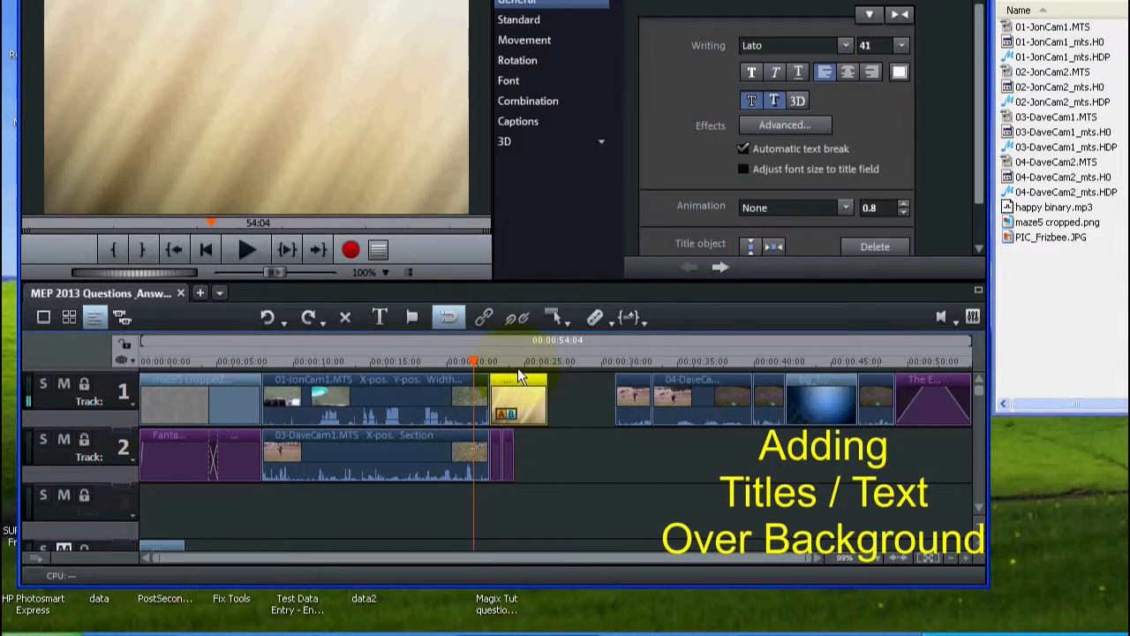
pyautogui.moveTo(501, 446); pyautogui.dragTo(538, 461)
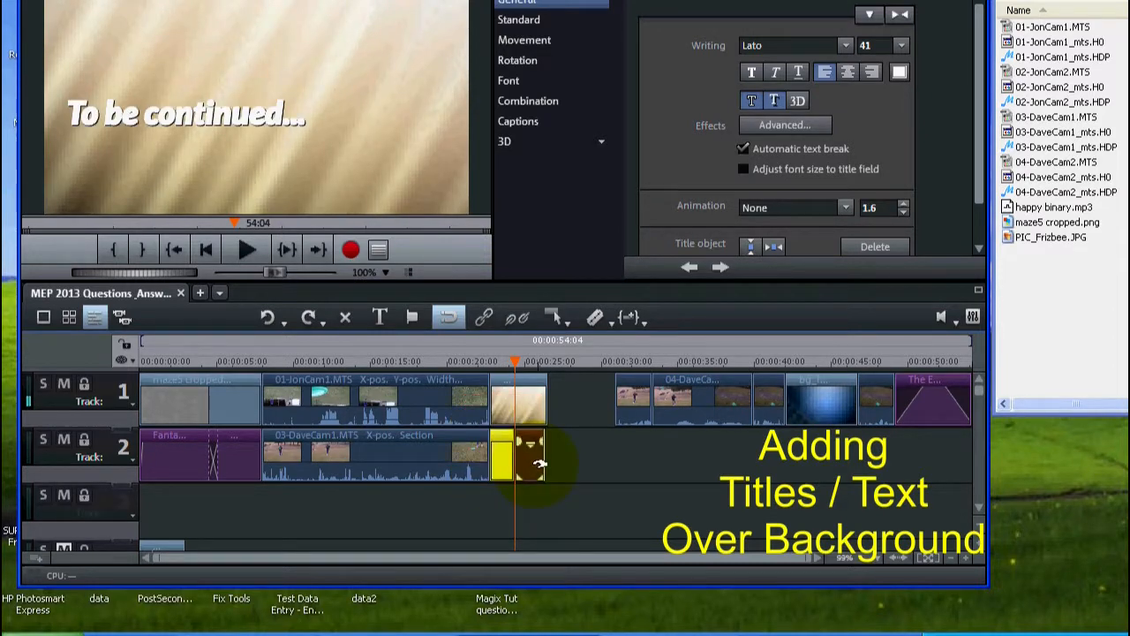
pyautogui.click(533, 460)
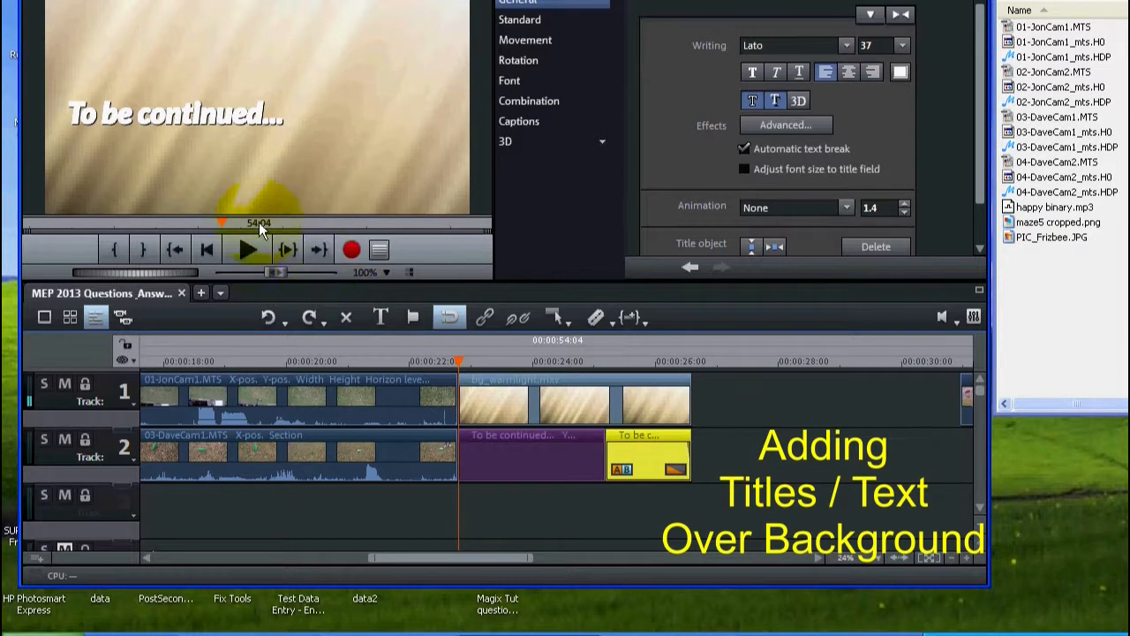
# - Play the two "To be continued..." titles over the beige background to check their timing
pyautogui.click(244, 249)
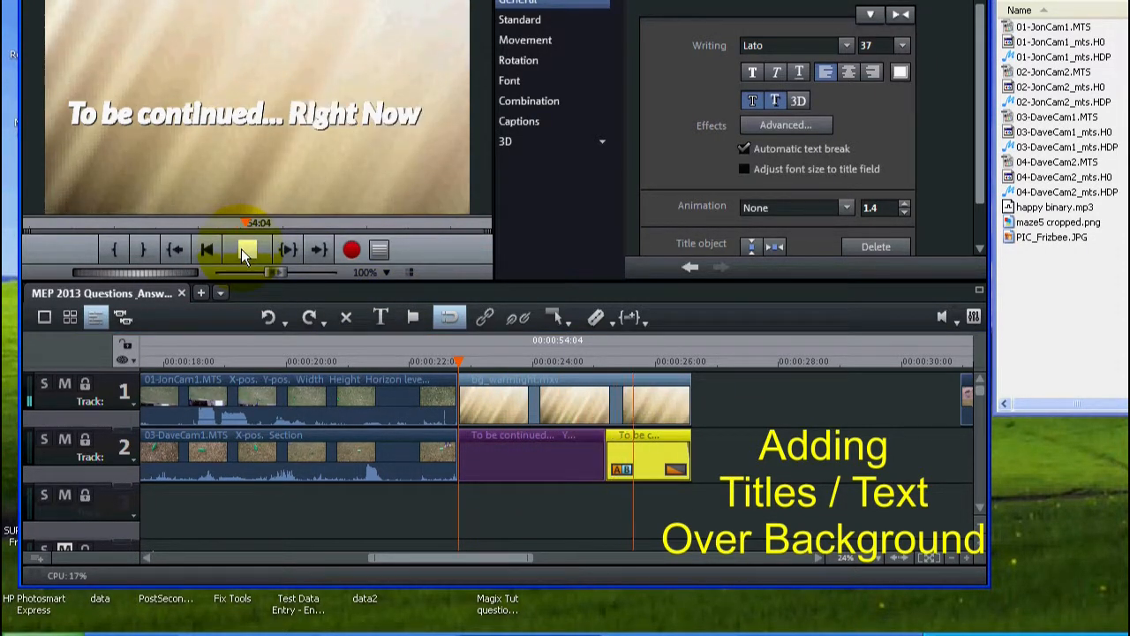
pyautogui.click(241, 249)
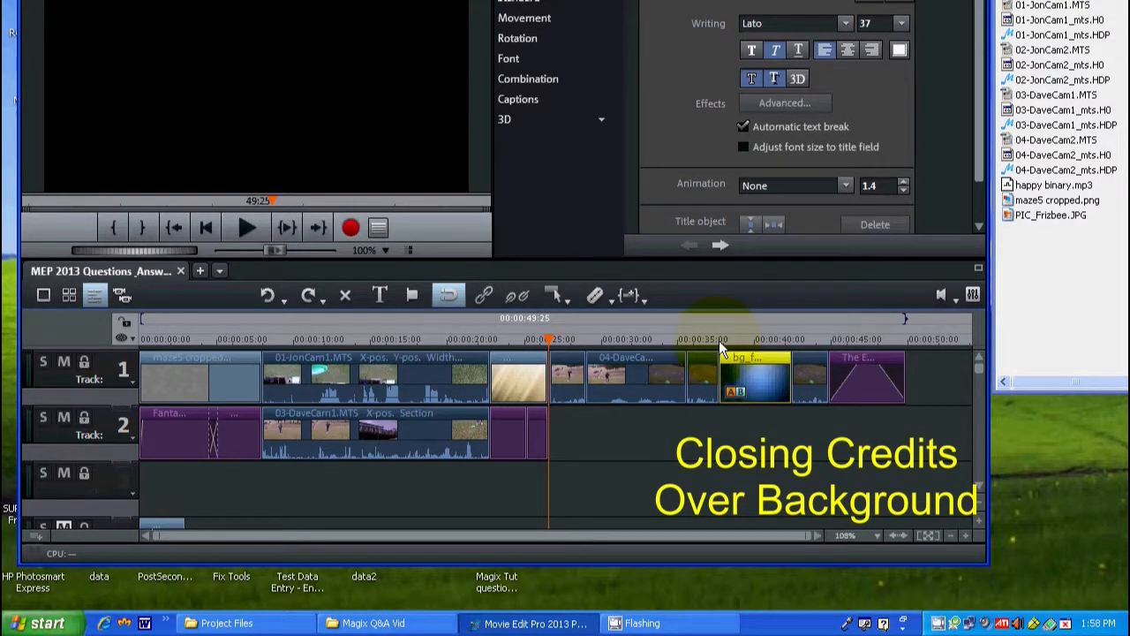
# - Add a Final credits title on track 2 beneath the blue background clip and shorten it to match the background's length
pyautogui.click(717, 337)
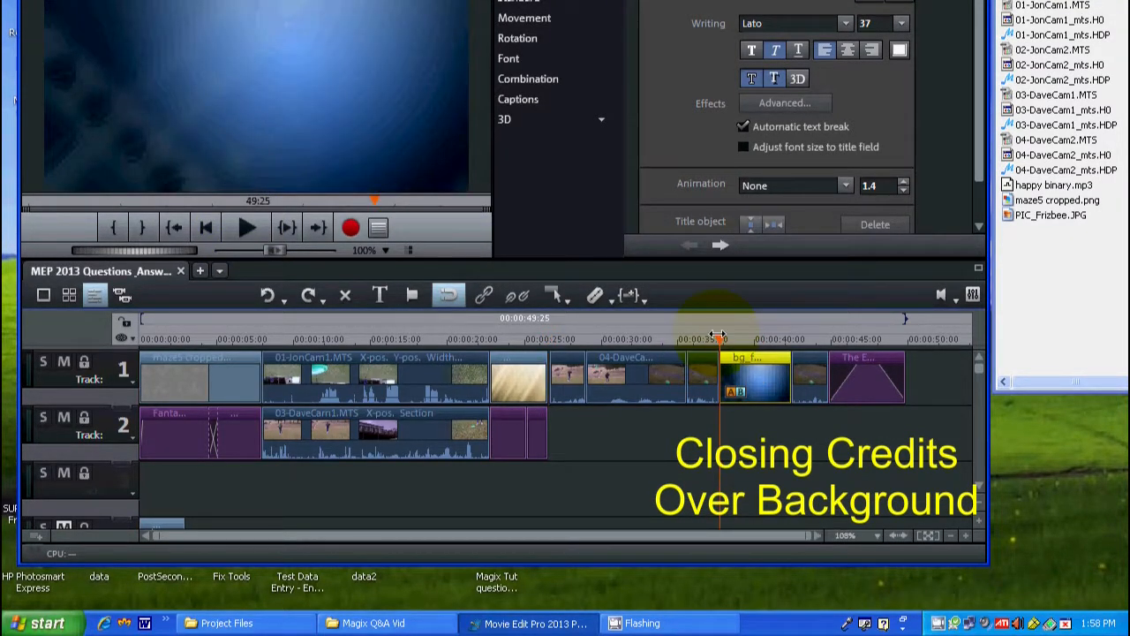
pyautogui.click(756, 375)
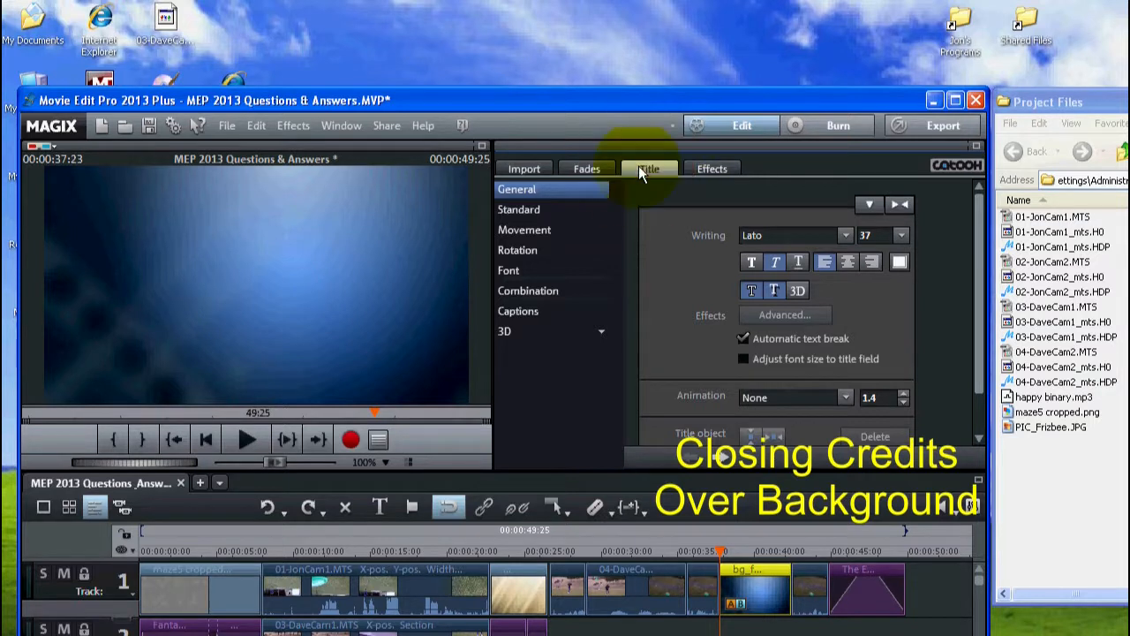
pyautogui.click(513, 212)
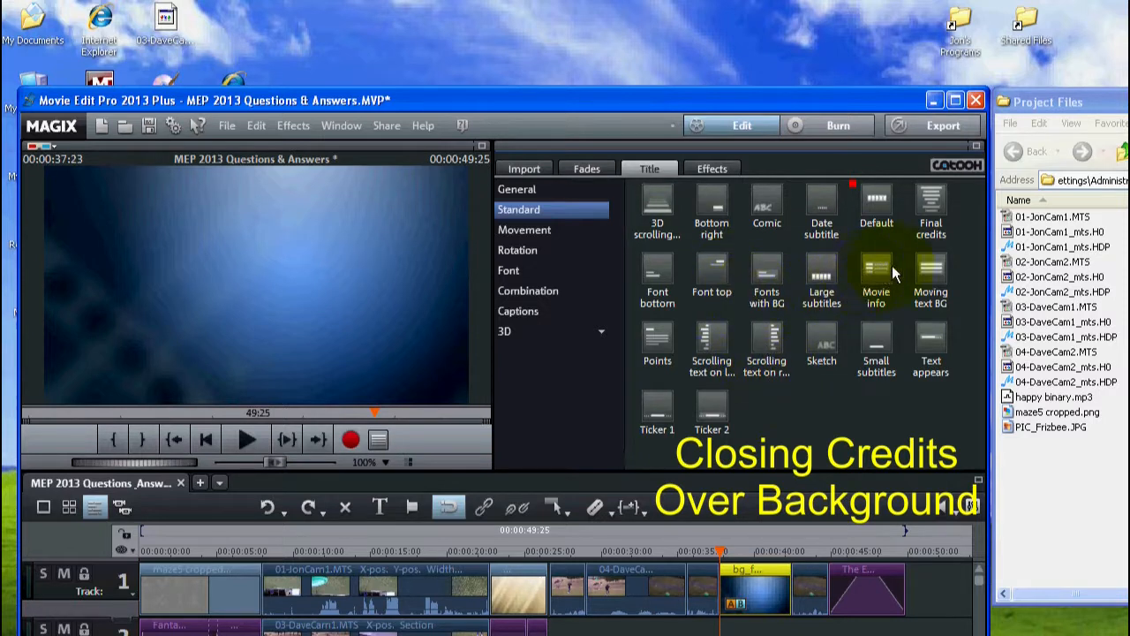
pyautogui.click(931, 205)
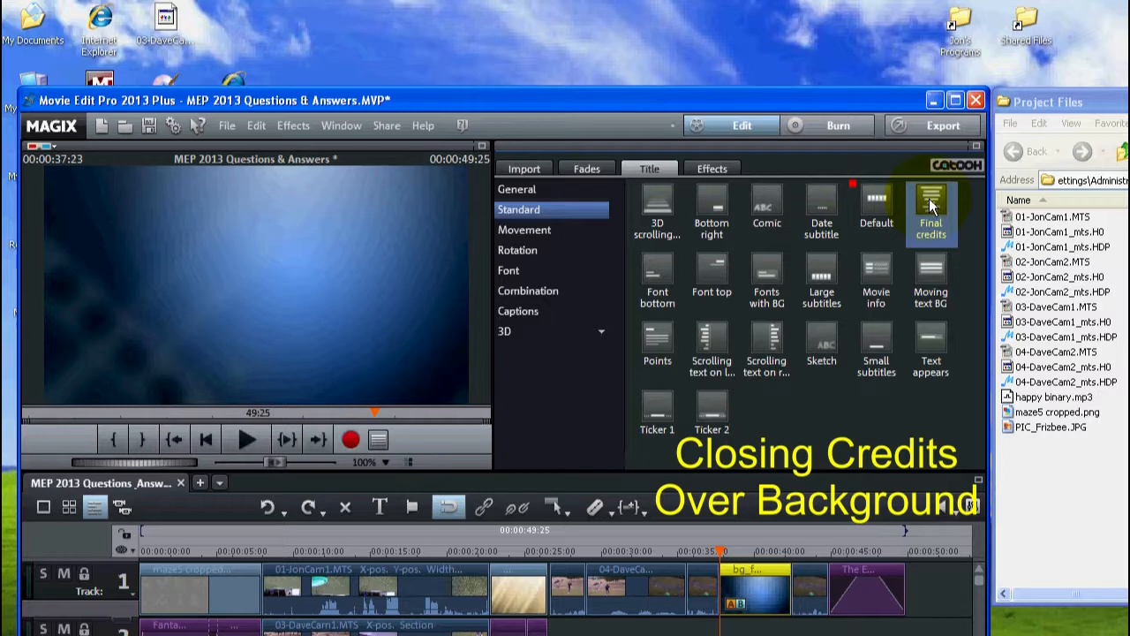
pyautogui.moveTo(930, 201); pyautogui.dragTo(752, 620)
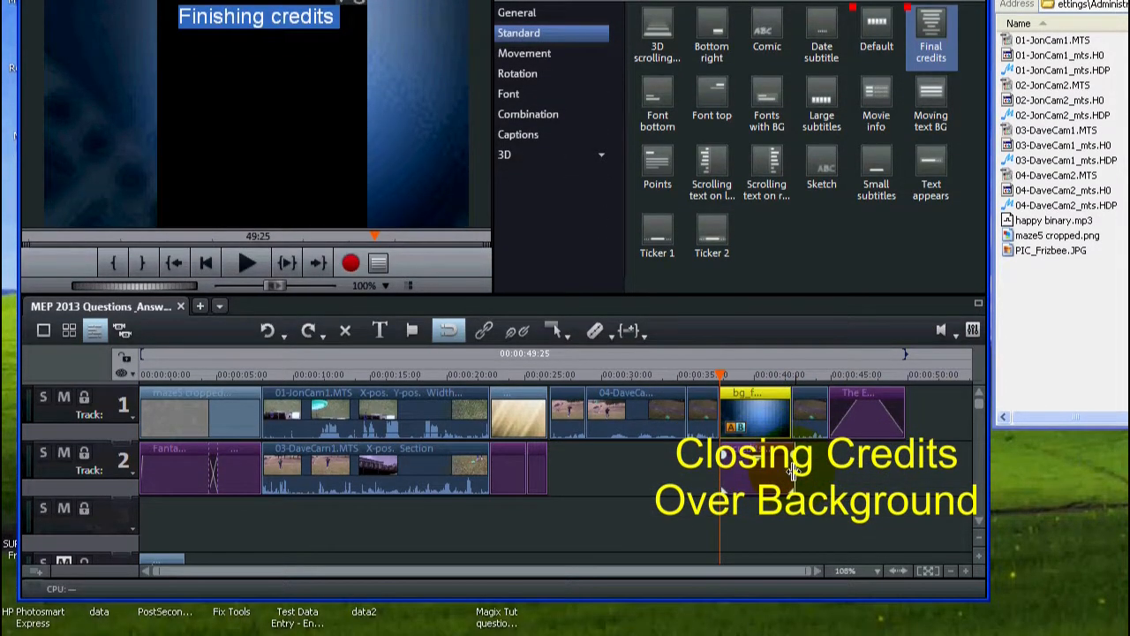
pyautogui.click(792, 472)
pyautogui.moveTo(786, 468); pyautogui.dragTo(780, 463)
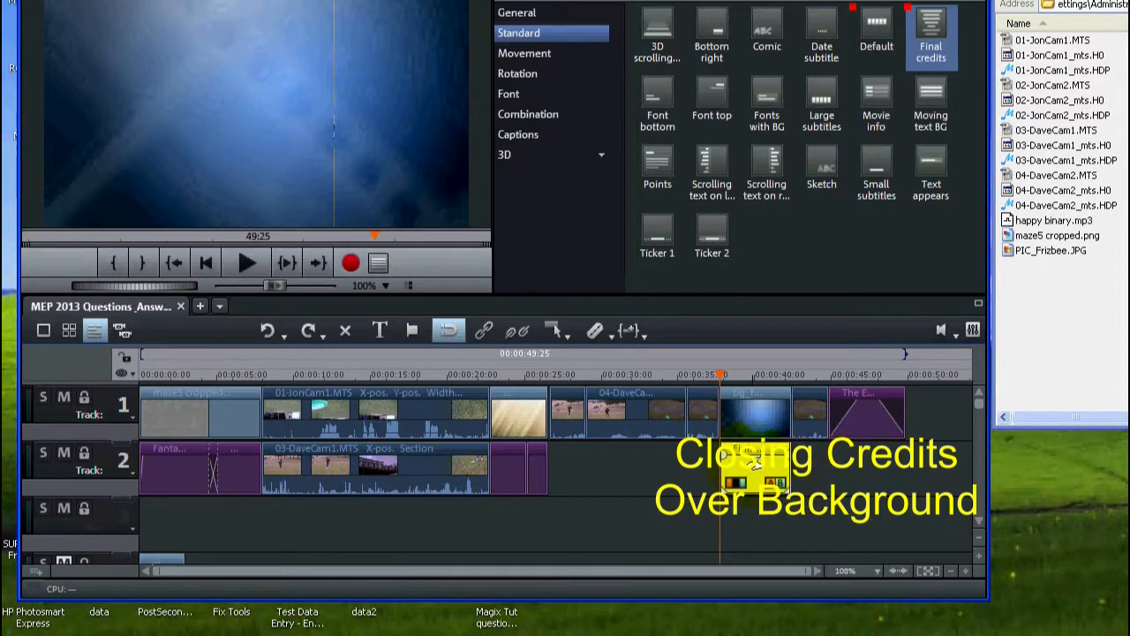
# - Replace the credits text with one word per line: "Just Some More boring Credits", a blank line, and "Thanks for Watching!"
pyautogui.doubleClick(752, 461)
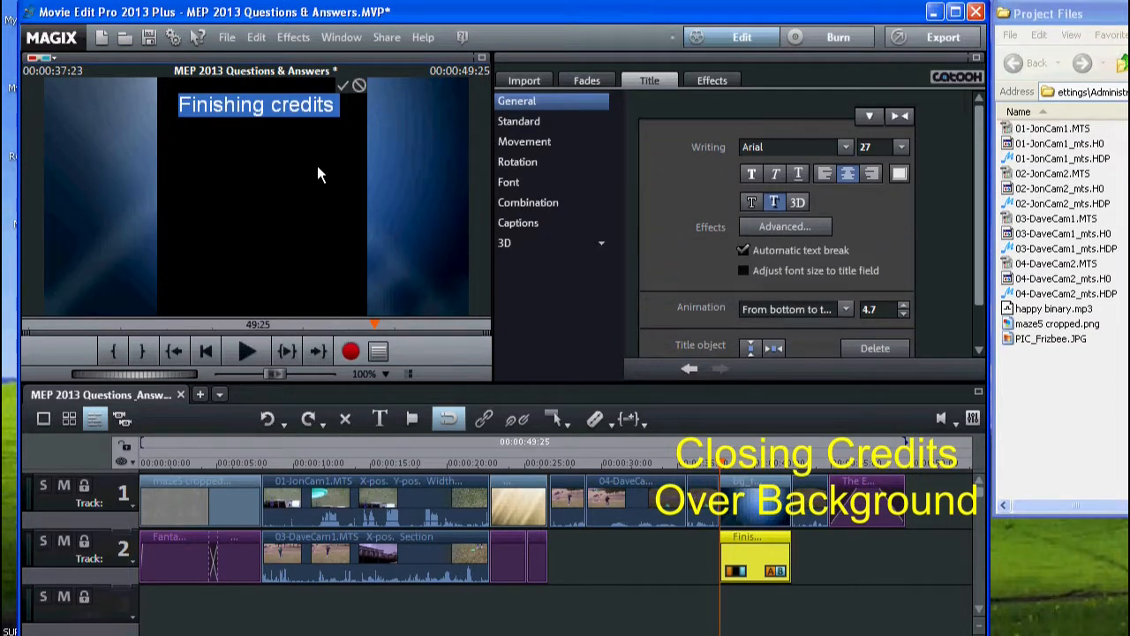
pyautogui.write('Just')
pyautogui.press('Return')
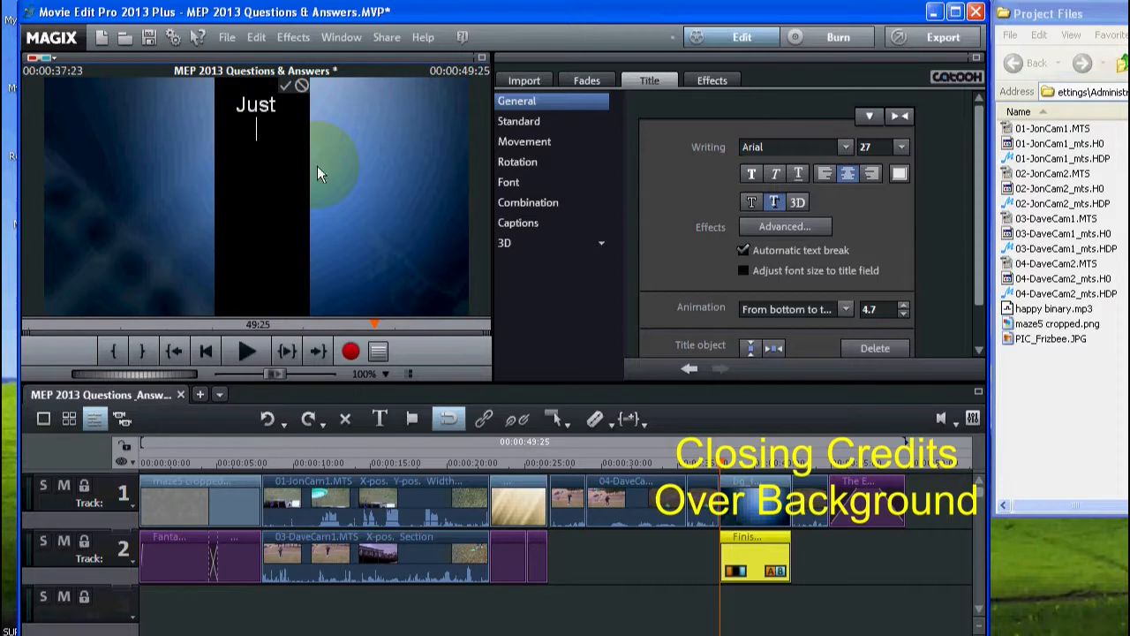
pyautogui.write('Some')
pyautogui.press('Return')
pyautogui.write('More')
pyautogui.press('Return')
pyautogui.write('gbo')
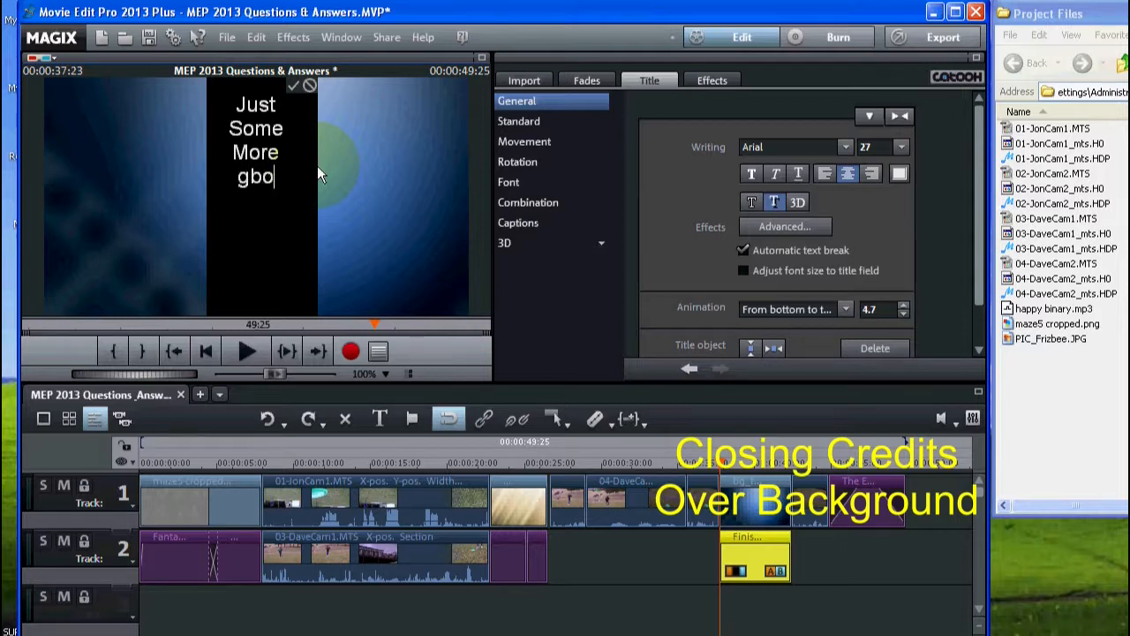
pyautogui.press('BackSpace')
pyautogui.press('BackSpace')
pyautogui.press('BackSpace')
pyautogui.write('boring')
pyautogui.press('Return')
pyautogui.write('Credits')
pyautogui.press('Return')
pyautogui.press('Return')
pyautogui.write('Thanks')
pyautogui.press('Return')
pyautogui.write('for')
pyautogui.press('Return')
pyautogui.write('Watching')
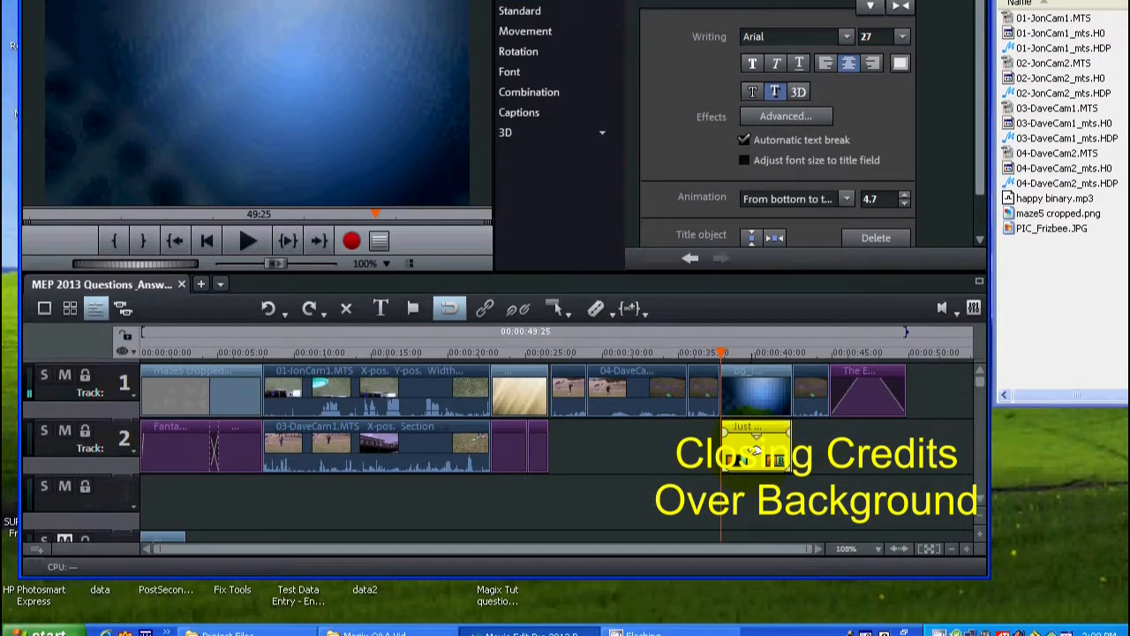
# - Insert three more blank lines between "Credits" and "Thanks" in the credits title, and play the closing credits
pyautogui.doubleClick(754, 449)
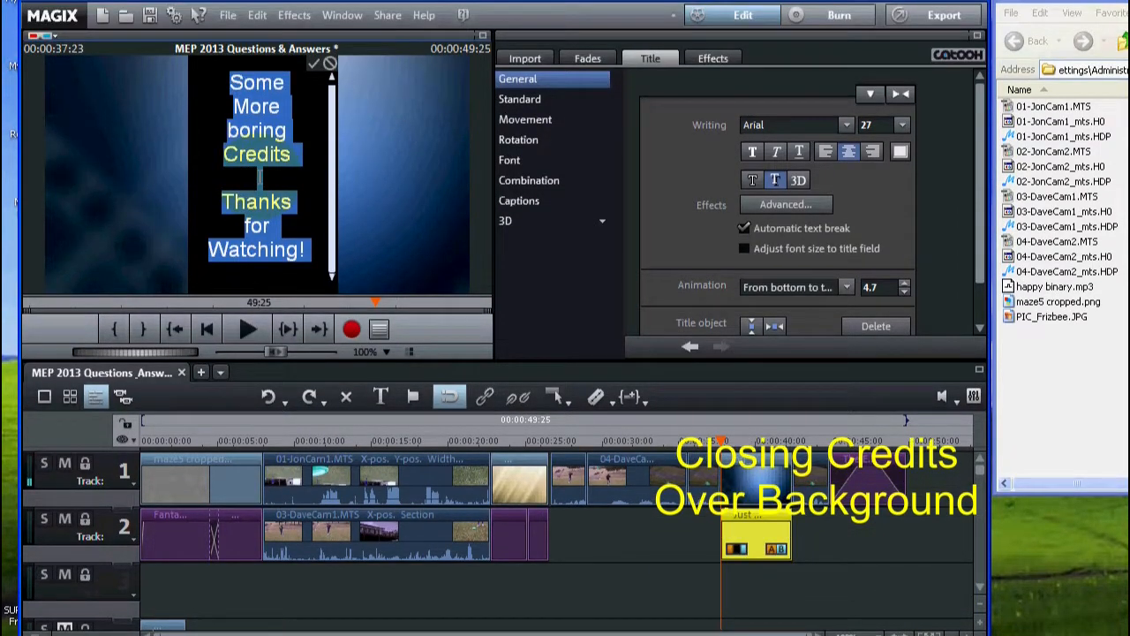
pyautogui.click(275, 178)
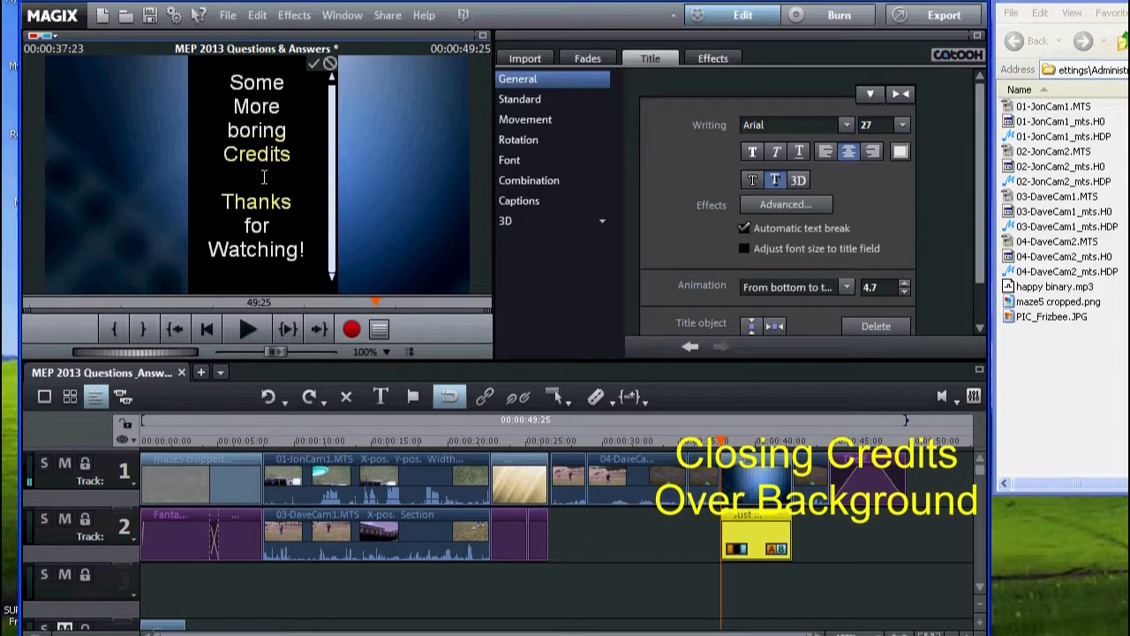
pyautogui.press('Return')
pyautogui.press('Return')
pyautogui.press('Return')
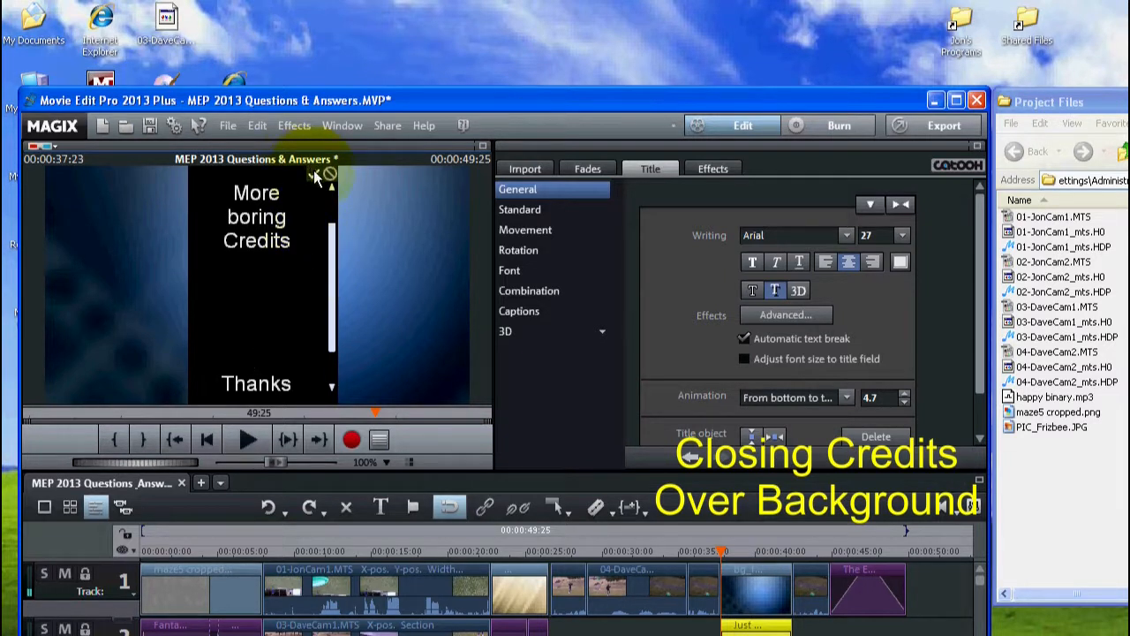
pyautogui.click(314, 174)
pyautogui.click(251, 442)
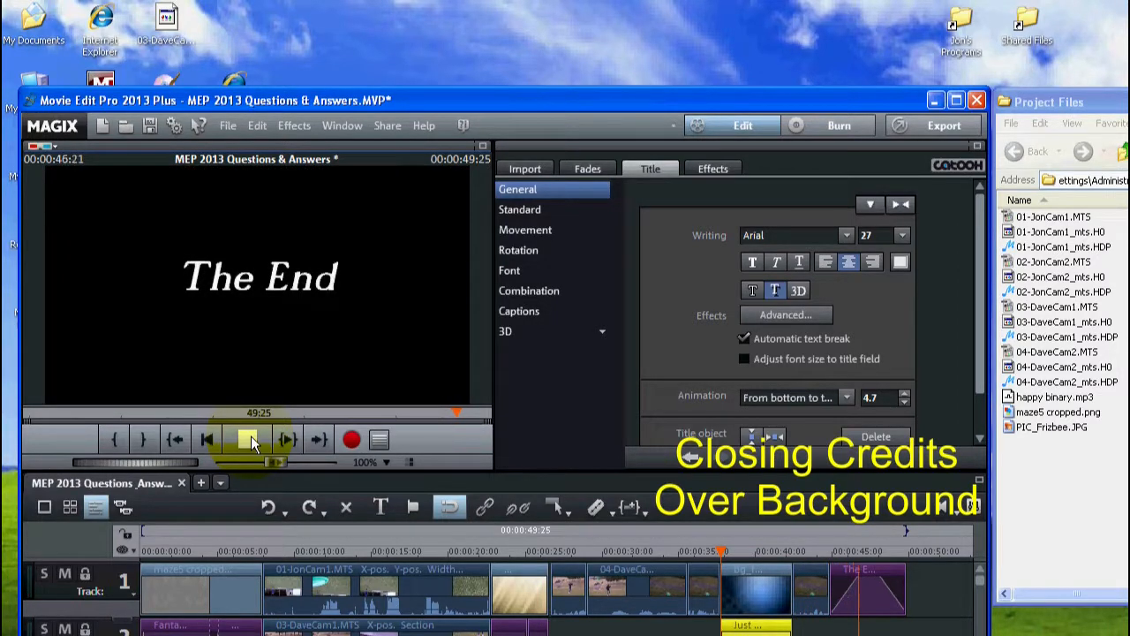
pyautogui.click(250, 437)
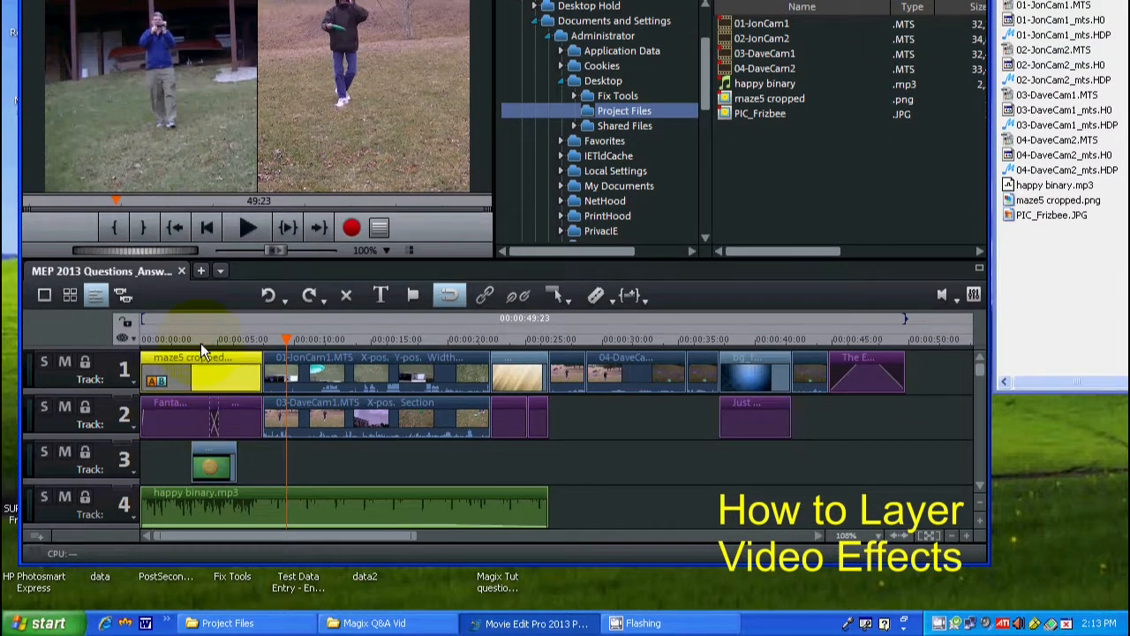
# - Move the frisbee picture on track 3 later, past the end of the opening maze clip
pyautogui.click(200, 341)
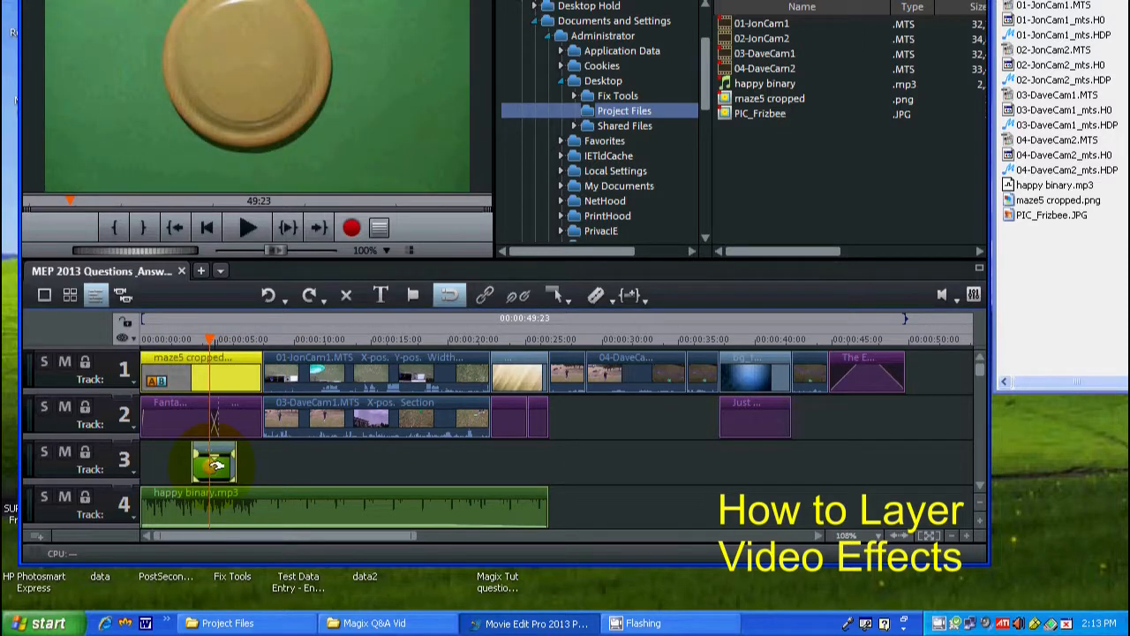
pyautogui.click(158, 337)
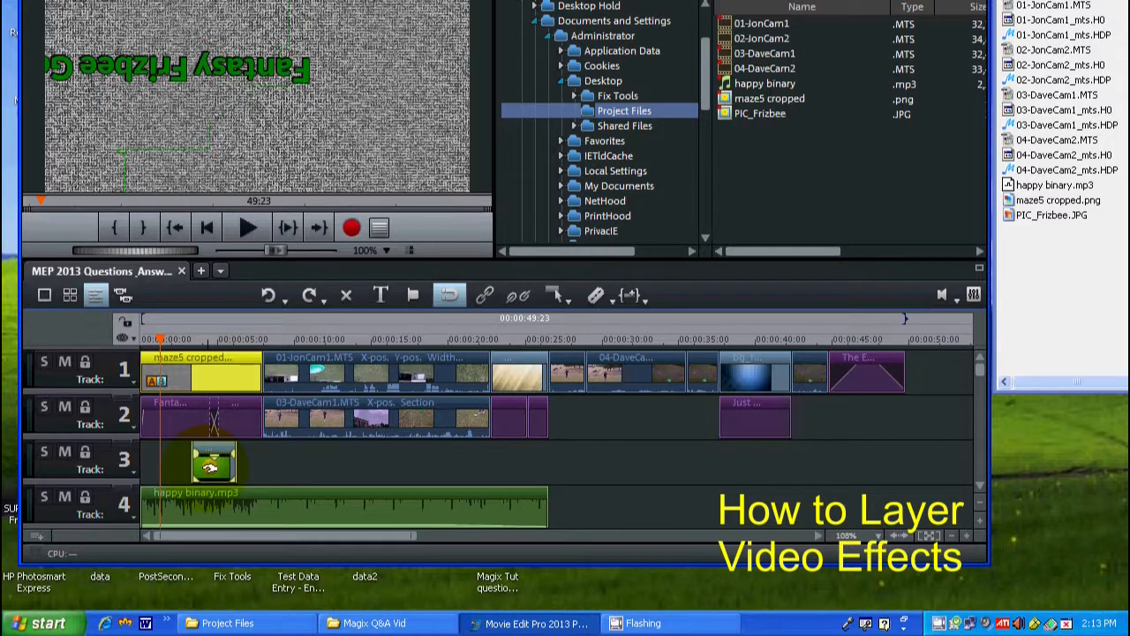
pyautogui.moveTo(212, 466); pyautogui.dragTo(312, 468)
# - Open the Camera/zoom effect for the maze clip and set an image size/position keyframe at the clip's start
pyautogui.click(152, 338)
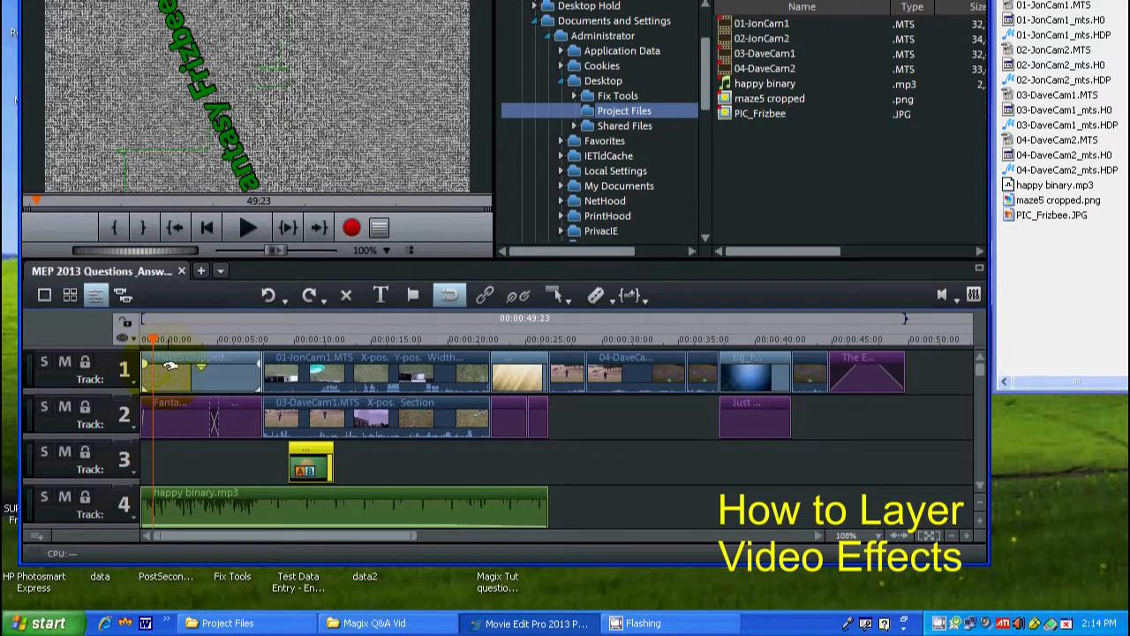
pyautogui.click(170, 365)
pyautogui.click(189, 364)
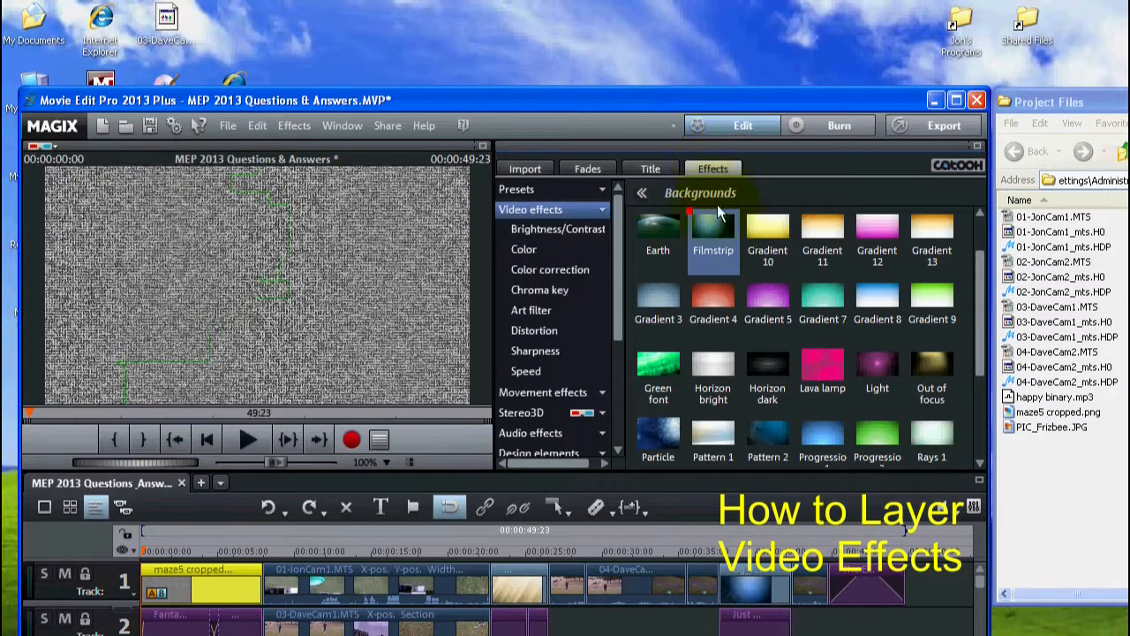
pyautogui.click(710, 167)
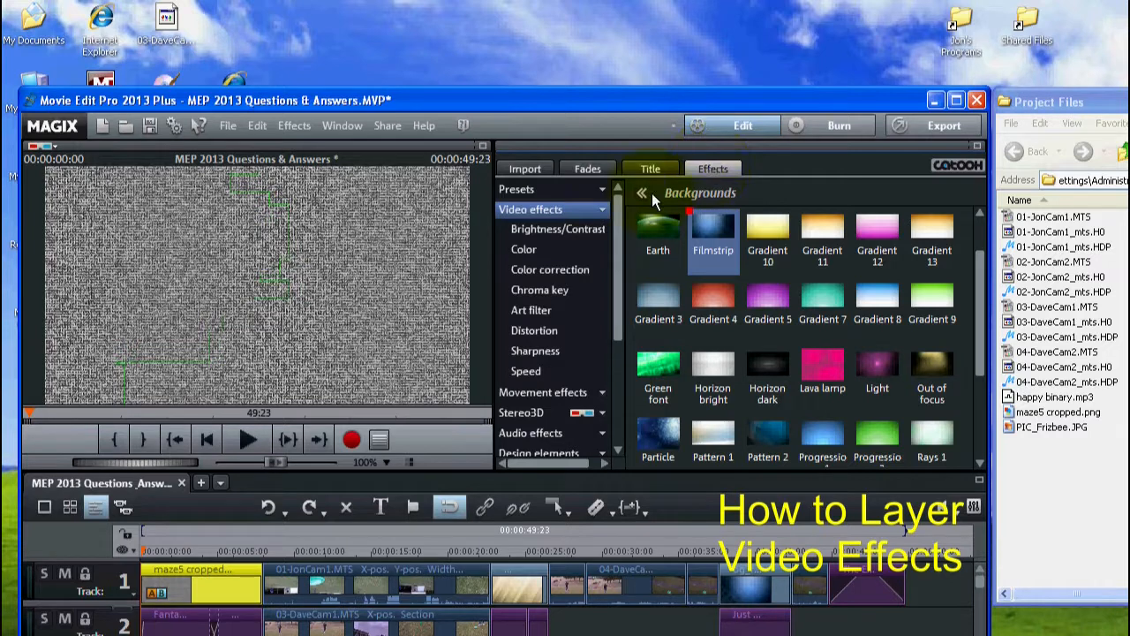
pyautogui.click(558, 399)
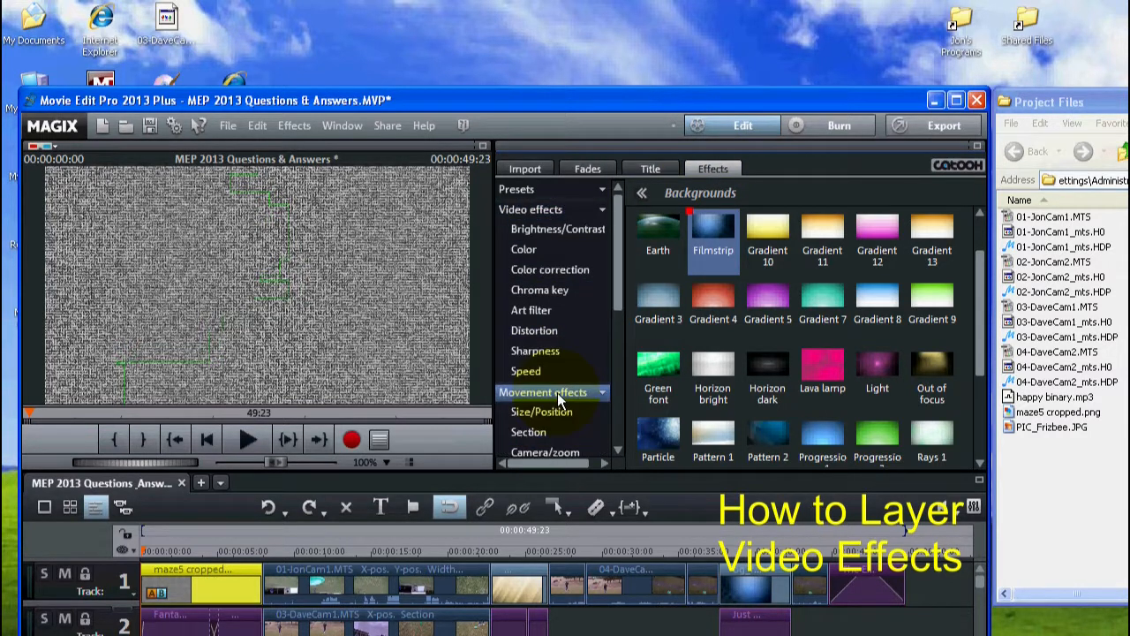
pyautogui.moveTo(618, 251); pyautogui.dragTo(617, 317)
pyautogui.click(545, 287)
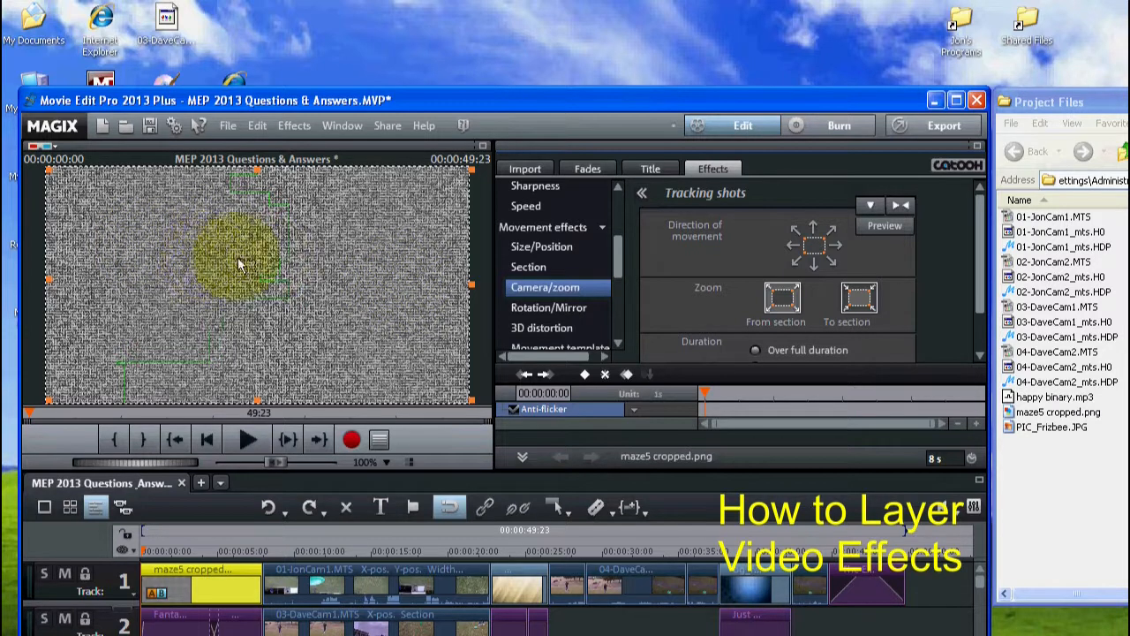
pyautogui.click(582, 376)
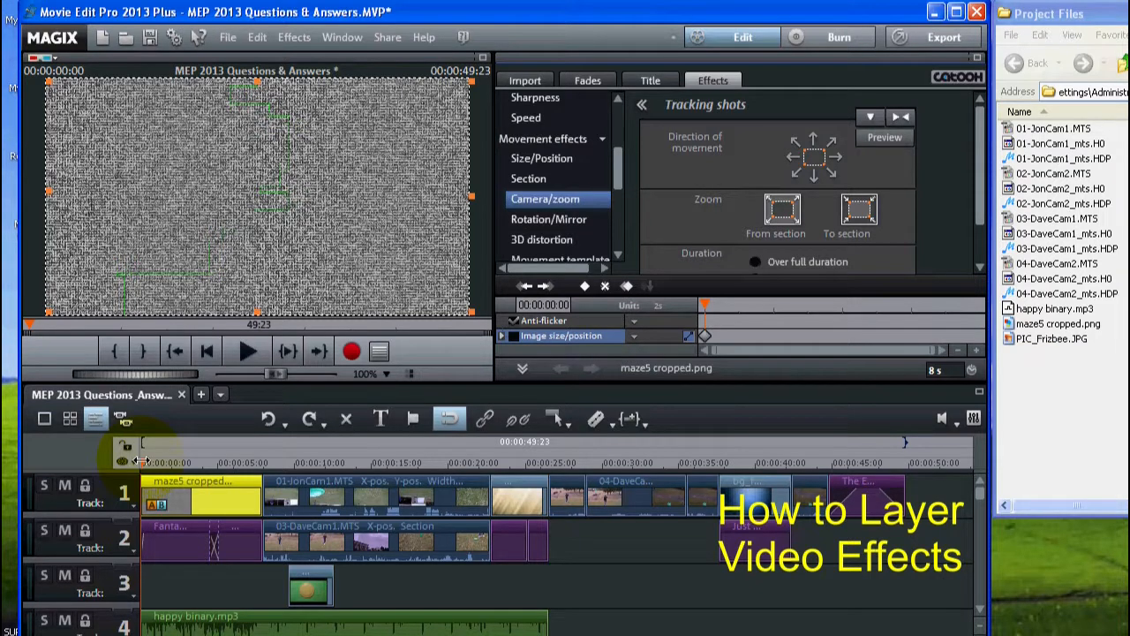
# - Go to the maze clip's last frame at 7:29 and resize and reposition the zoom section around the title area
pyautogui.click(260, 461)
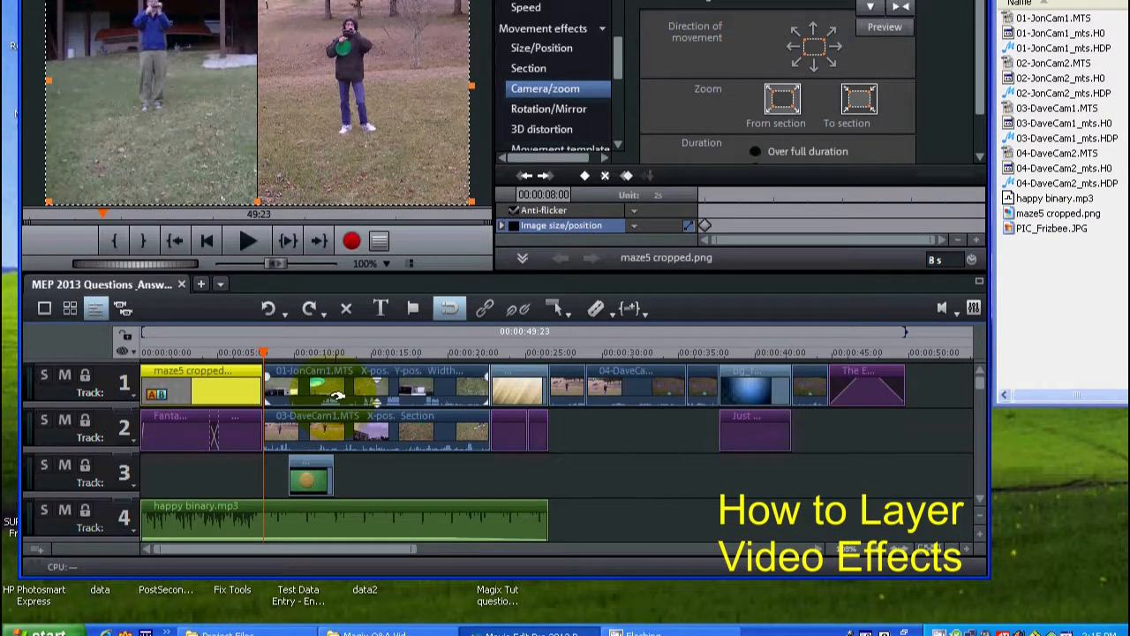
pyautogui.press('Left')
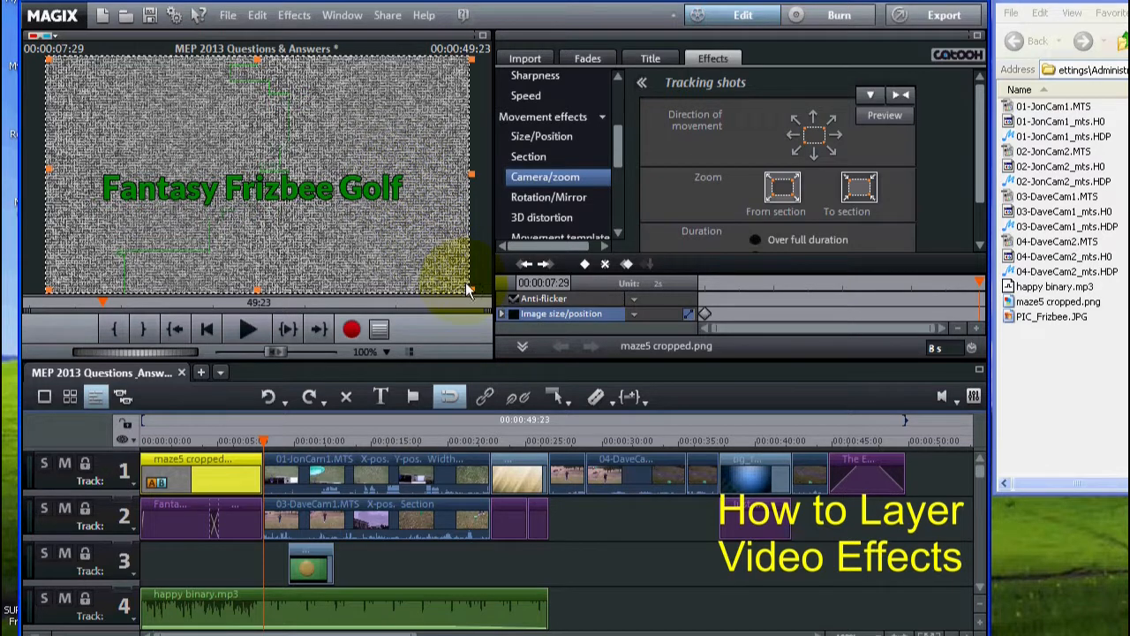
pyautogui.moveTo(469, 288); pyautogui.dragTo(238, 192)
pyautogui.moveTo(163, 114); pyautogui.dragTo(267, 169)
pyautogui.moveTo(266, 236); pyautogui.dragTo(292, 245)
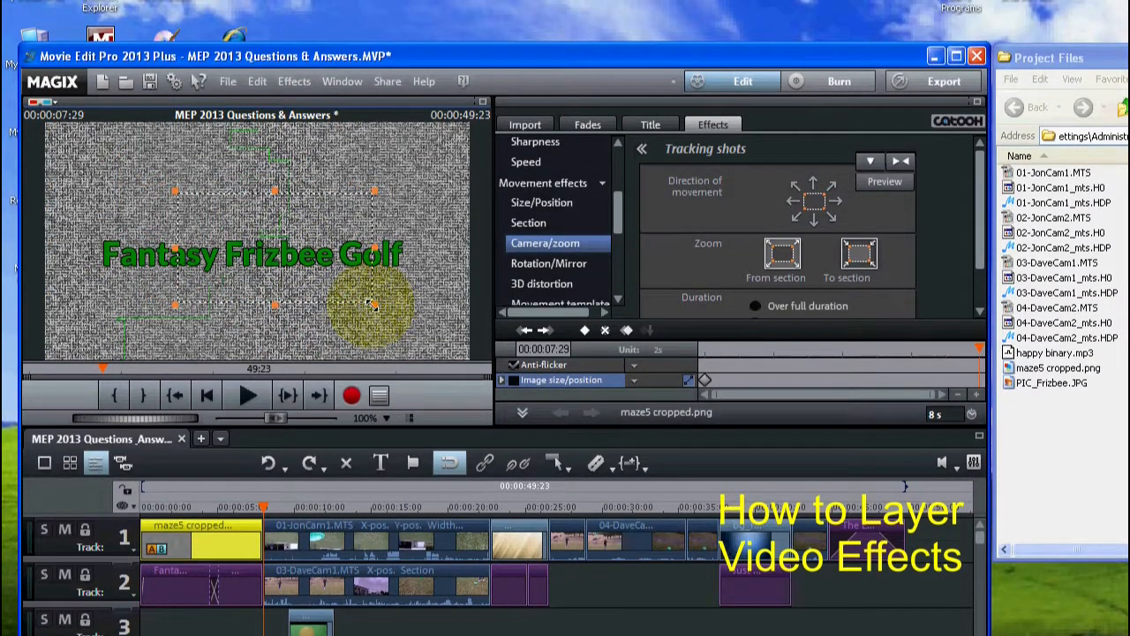
pyautogui.moveTo(374, 305); pyautogui.dragTo(297, 270)
pyautogui.moveTo(340, 304); pyautogui.dragTo(323, 279)
pyautogui.moveTo(283, 217); pyautogui.dragTo(363, 253)
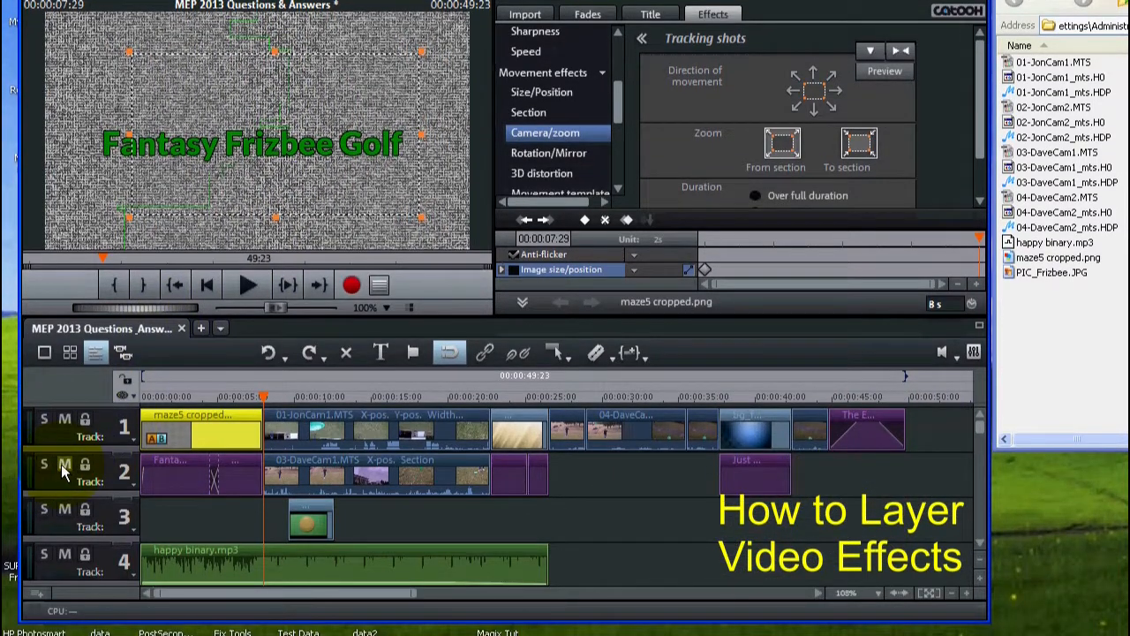
# - Mute track 2 and shrink the end zoom section to a small area over the middle of the green maze path
pyautogui.click(65, 574)
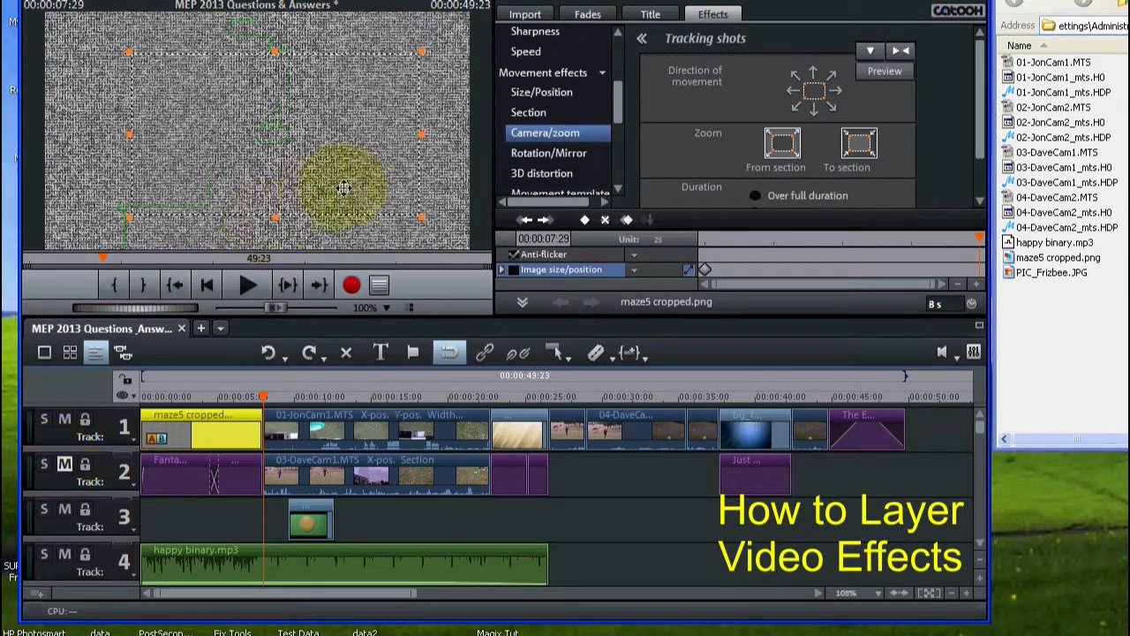
pyautogui.moveTo(421, 216); pyautogui.dragTo(199, 97)
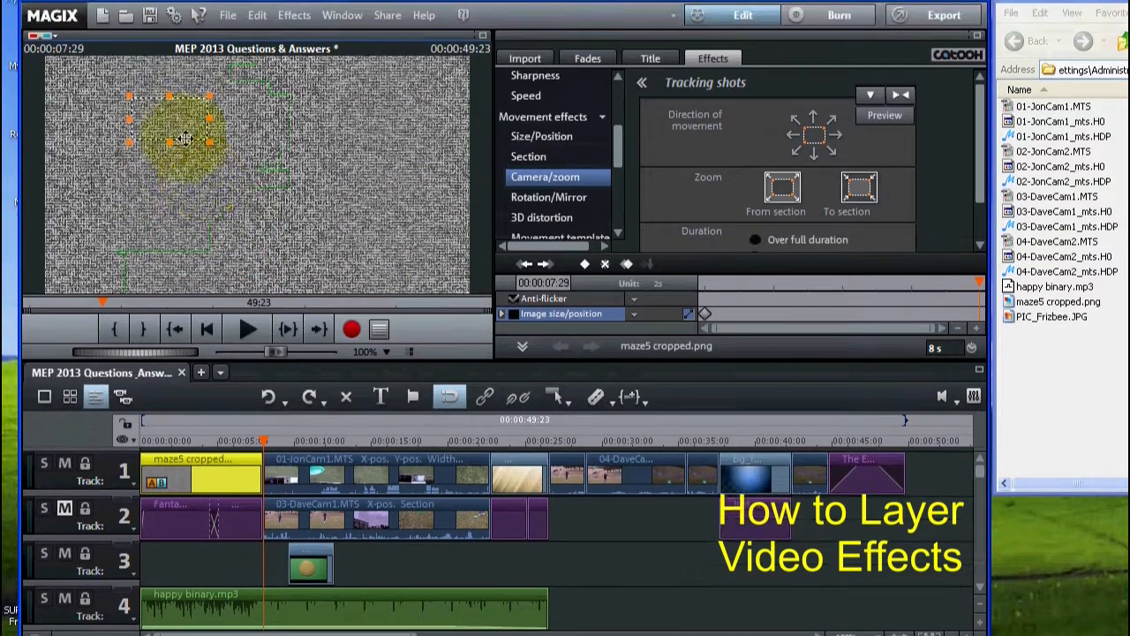
pyautogui.moveTo(185, 138); pyautogui.dragTo(264, 160)
pyautogui.moveTo(265, 227); pyautogui.dragTo(288, 246)
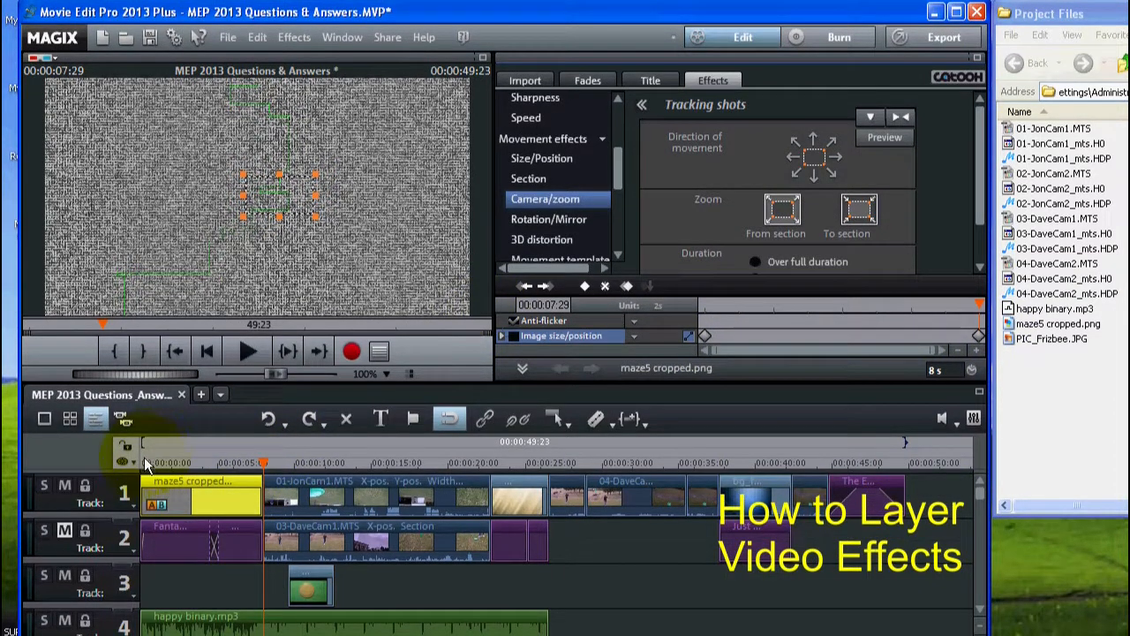
# - Play the maze clip's zoom from the beginning of the timeline with track 2 muted
pyautogui.click(145, 463)
pyautogui.click(241, 350)
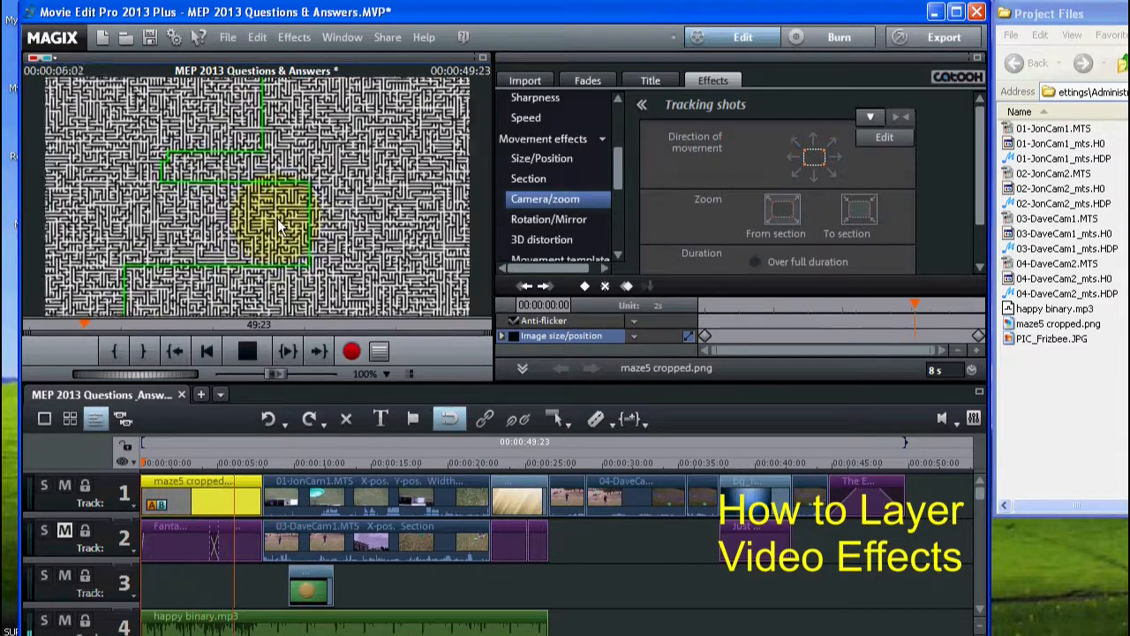
pyautogui.click(243, 353)
# - Unmute track 2 and play the opening again with the title over the zooming maze
pyautogui.click(66, 535)
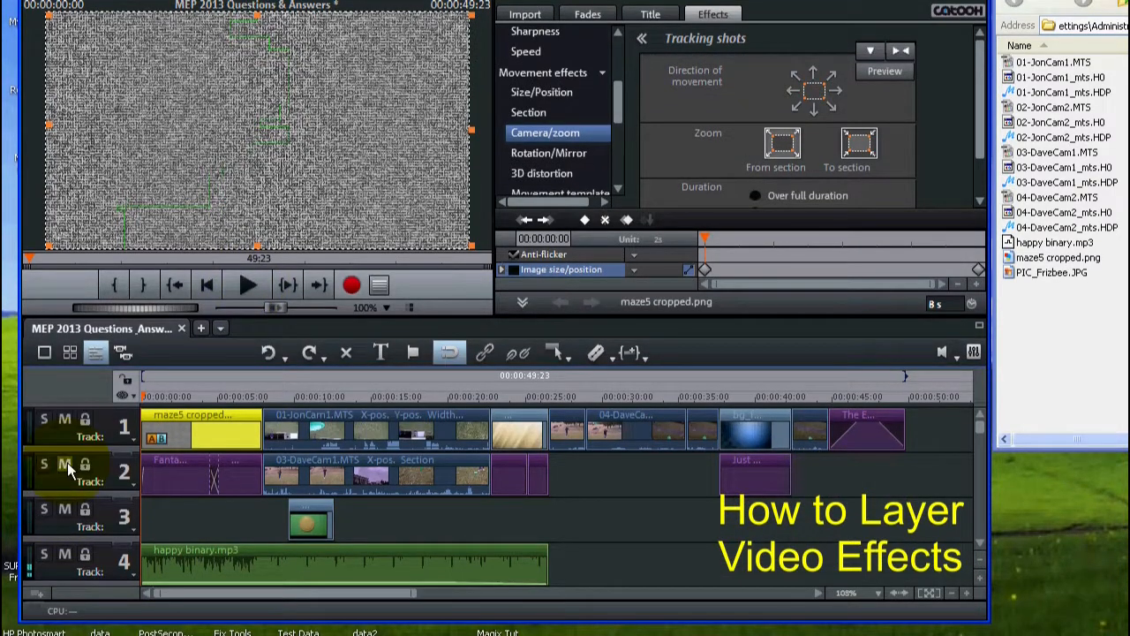
pyautogui.click(252, 293)
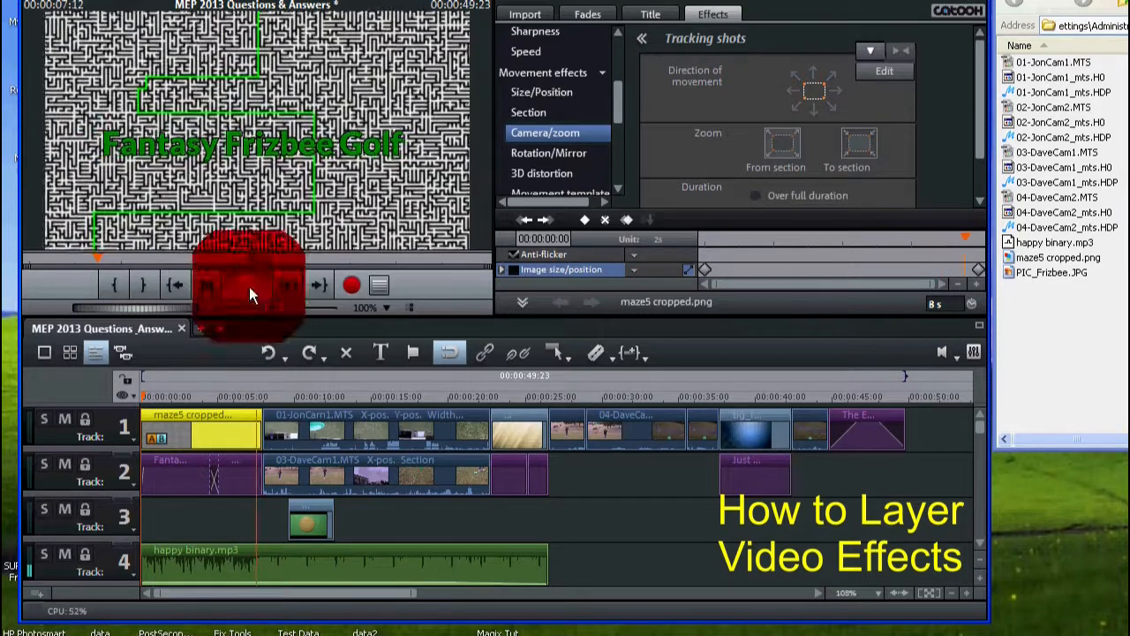
# - Stop the playback and move the frisbee picture on track 3 earlier so it starts at 2:19 over the maze clip
pyautogui.click(248, 287)
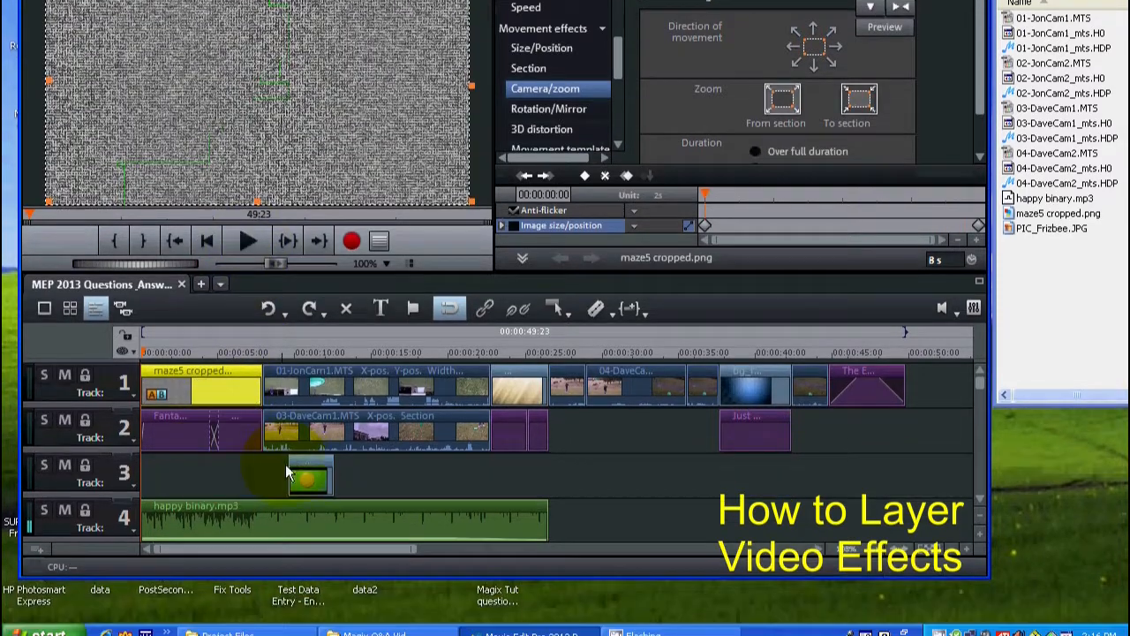
pyautogui.click(308, 475)
pyautogui.moveTo(308, 475); pyautogui.dragTo(218, 439)
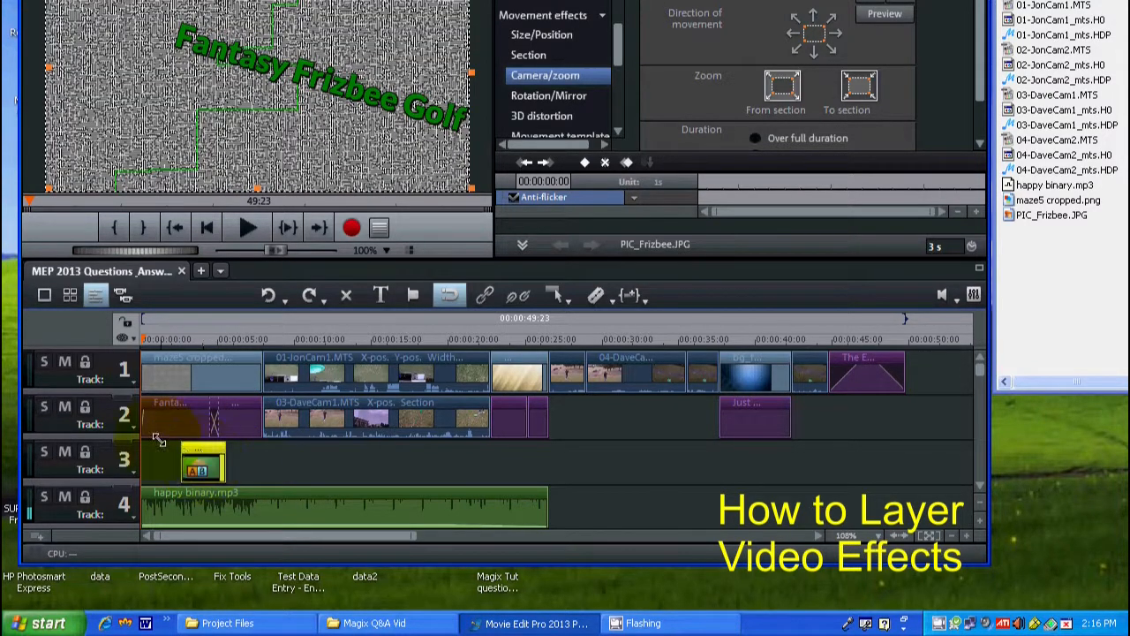
# - Mute track 2 and go to the frisbee picture's first frame at 2:19
pyautogui.click(64, 407)
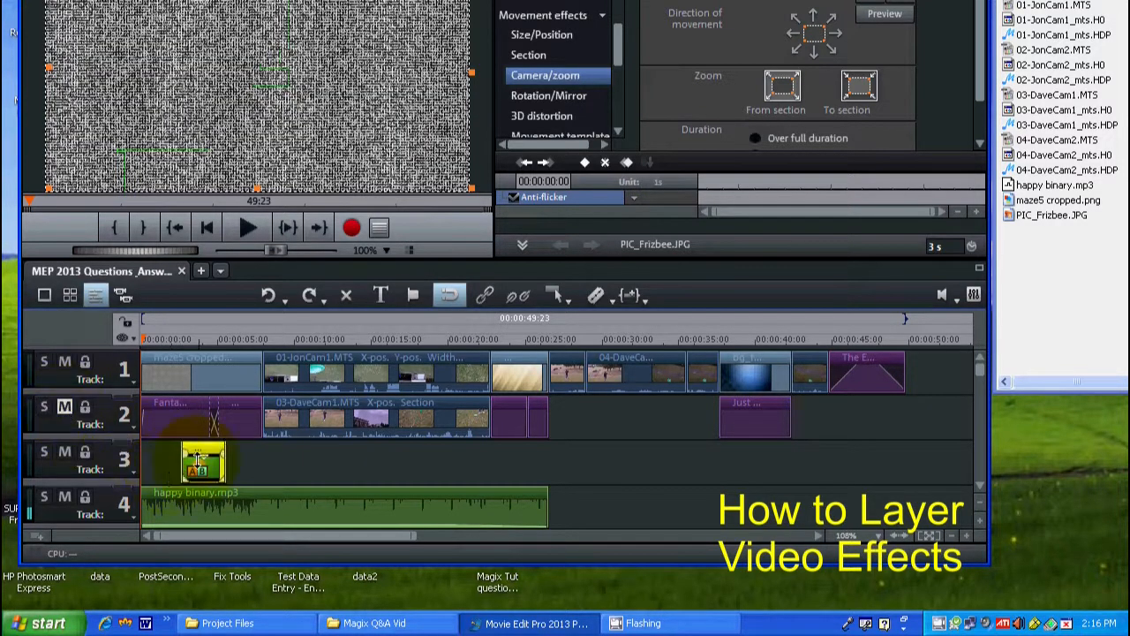
pyautogui.click(203, 343)
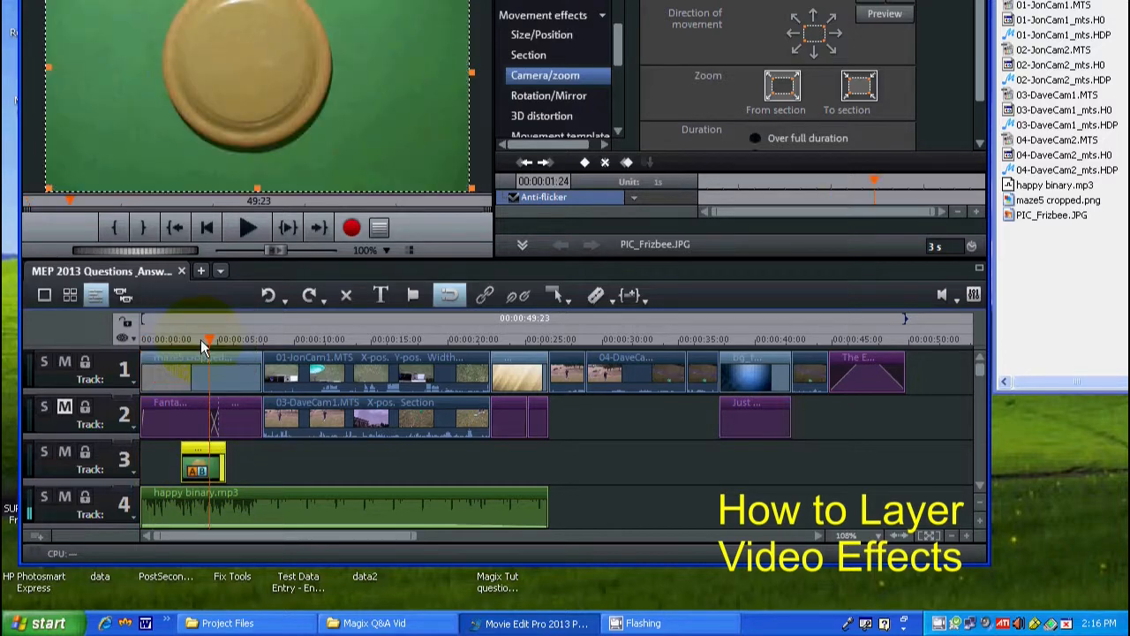
pyautogui.click(186, 339)
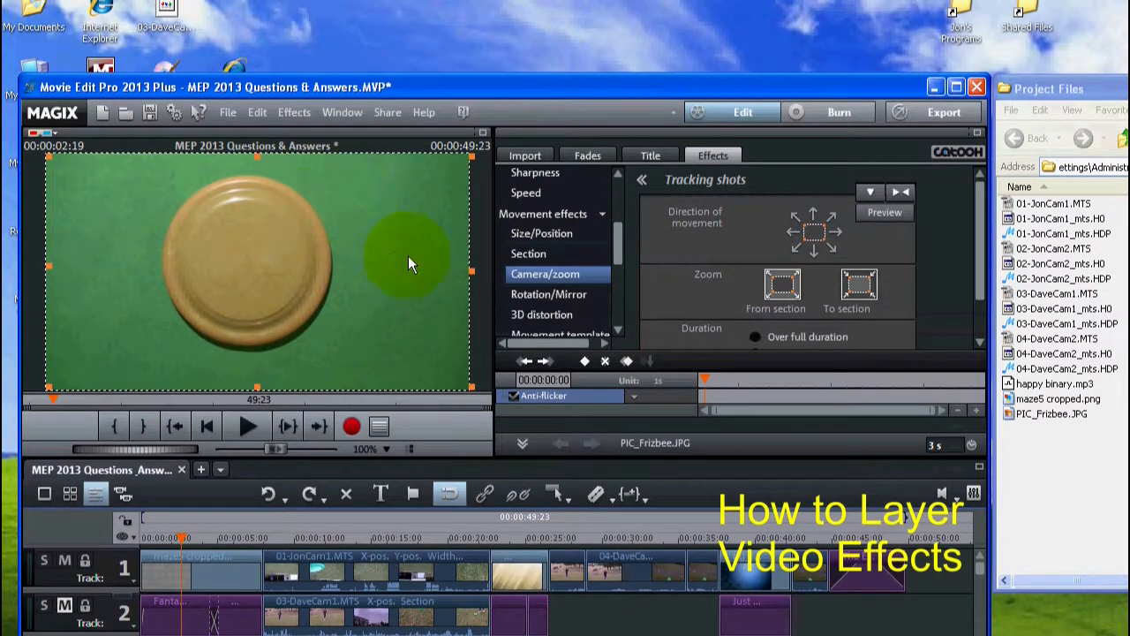
# - Brighten the frisbee picture by setting its gamma to 39 in the Brightness/Contrast effect
pyautogui.moveTo(622, 245); pyautogui.dragTo(604, 175)
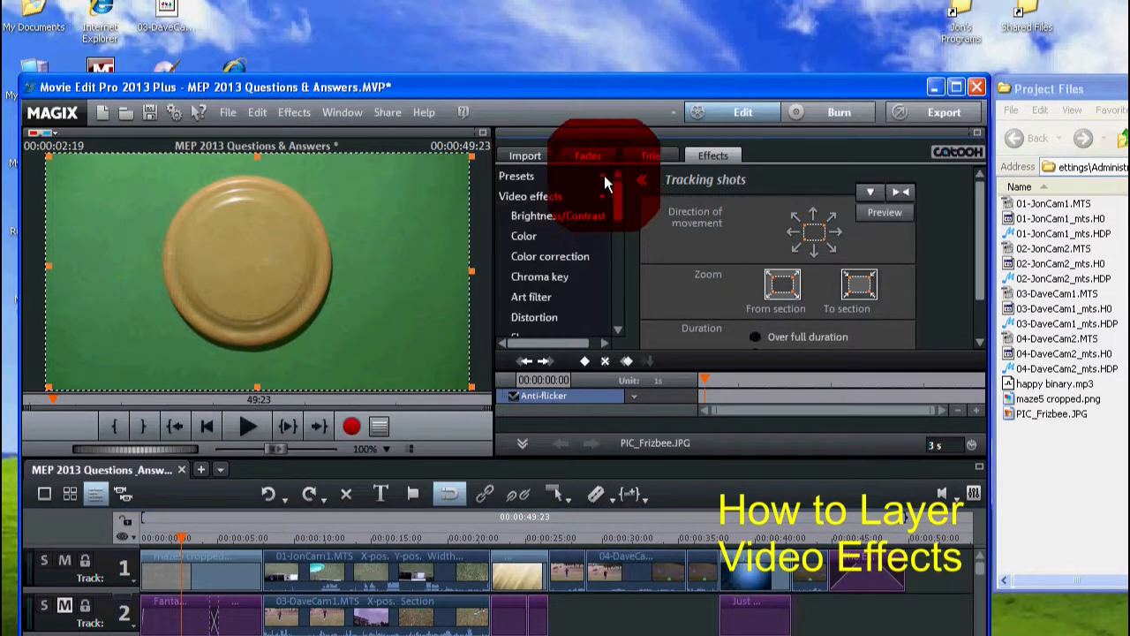
pyautogui.click(562, 220)
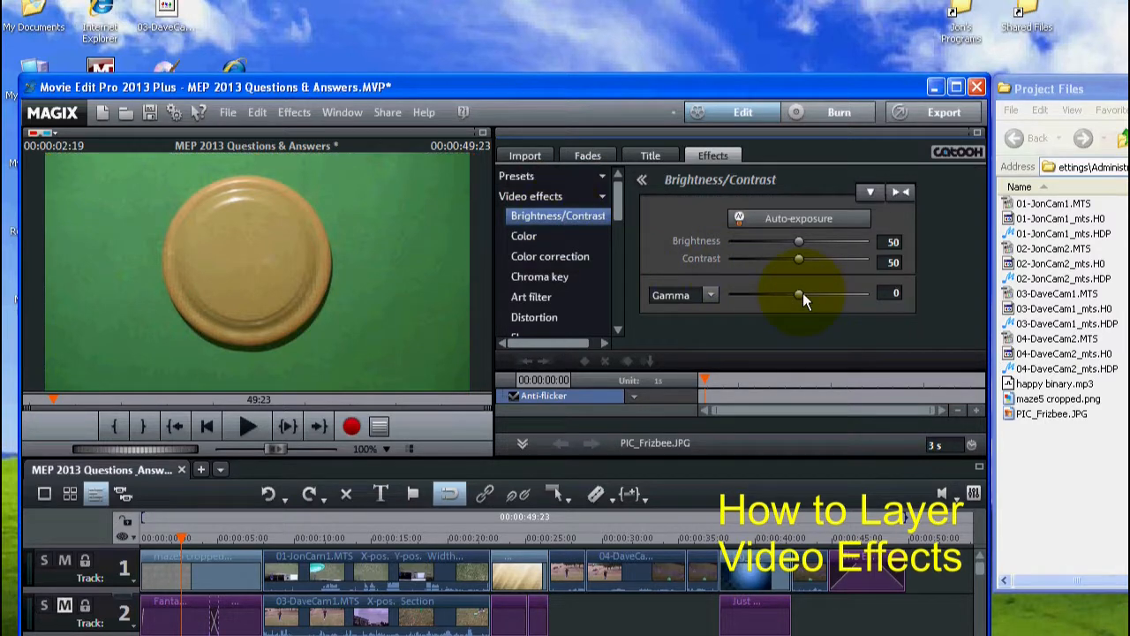
pyautogui.moveTo(799, 293); pyautogui.dragTo(823, 312)
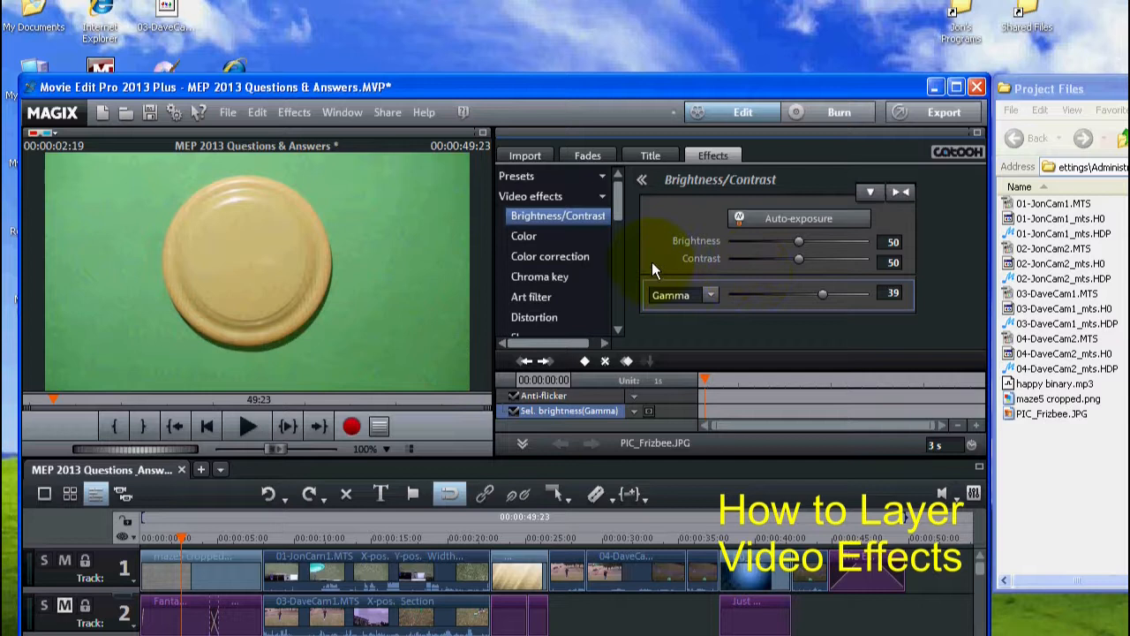
# - Apply the chroma key effect to the frisbee picture with green as the color to be hidden
pyautogui.click(603, 197)
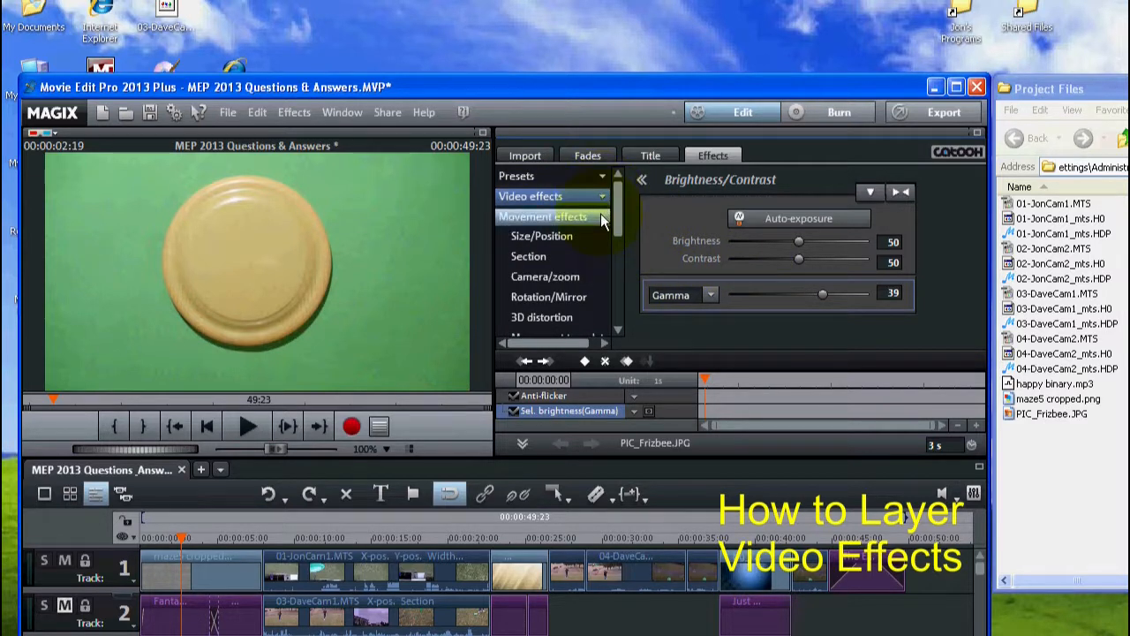
pyautogui.click(603, 196)
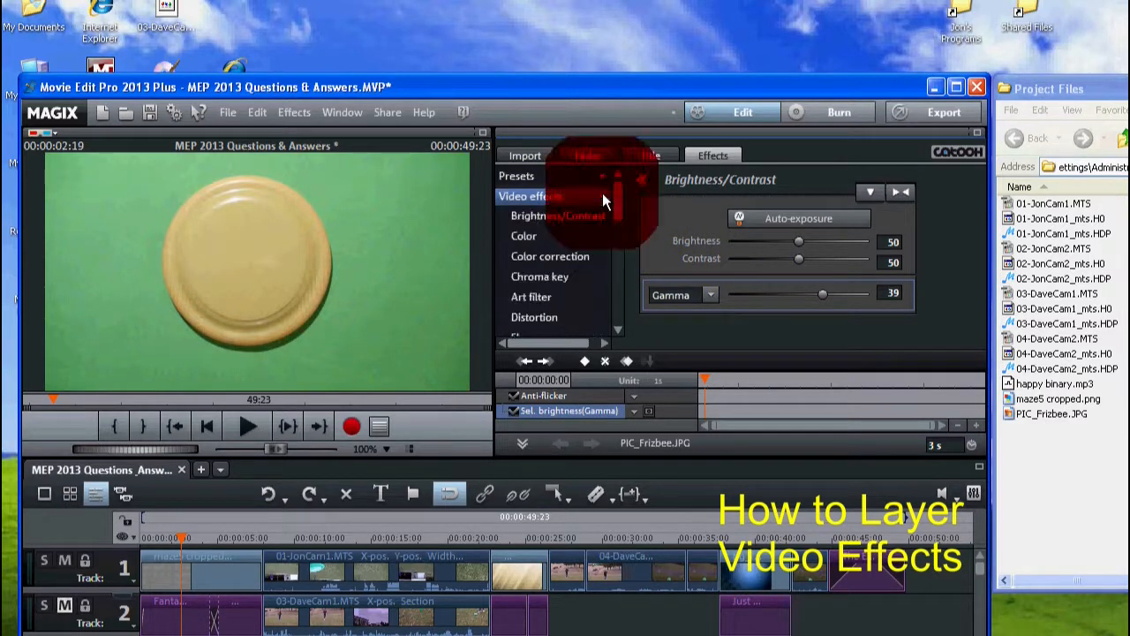
pyautogui.click(544, 285)
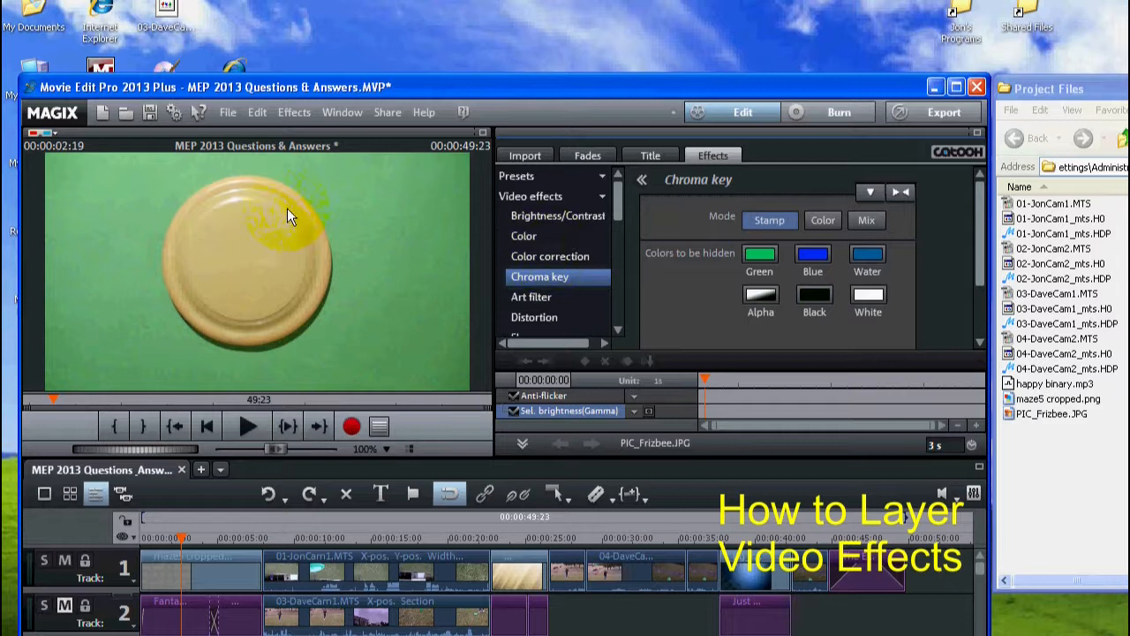
pyautogui.click(771, 222)
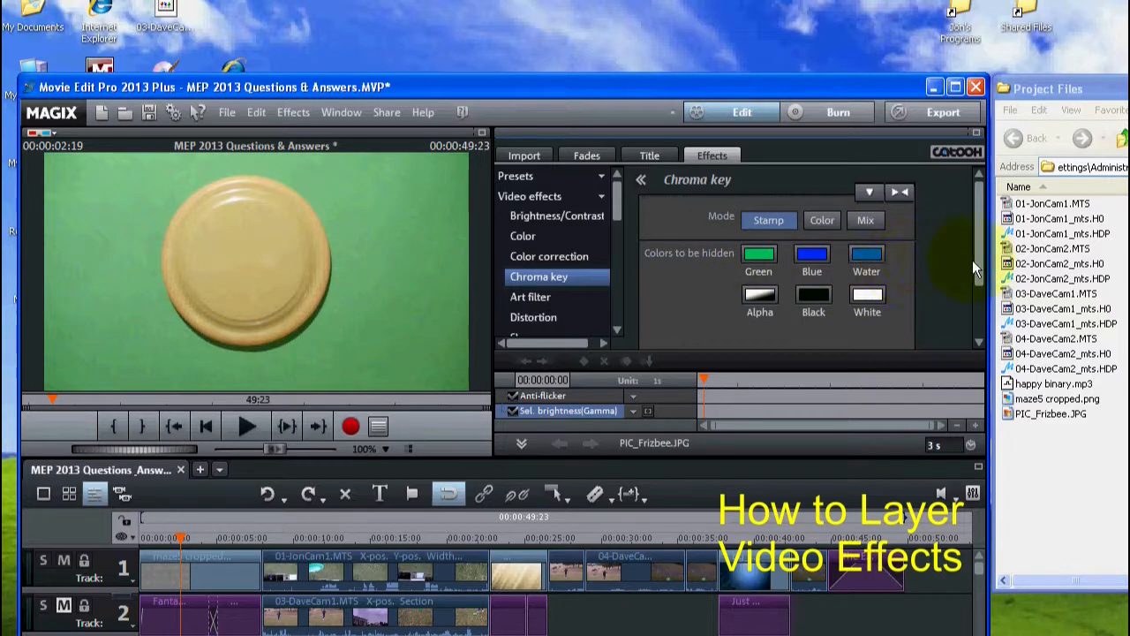
pyautogui.click(756, 258)
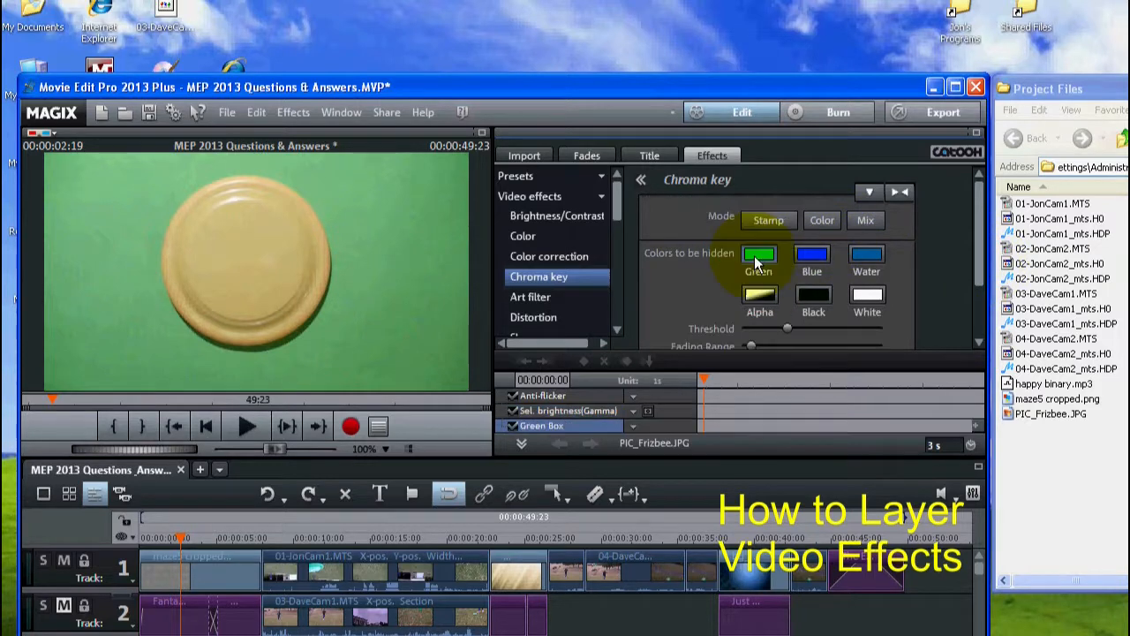
# - Raise the chroma key's fading range slightly and lower its threshold to clear the green background around the frisbee
pyautogui.moveTo(978, 235); pyautogui.dragTo(977, 274)
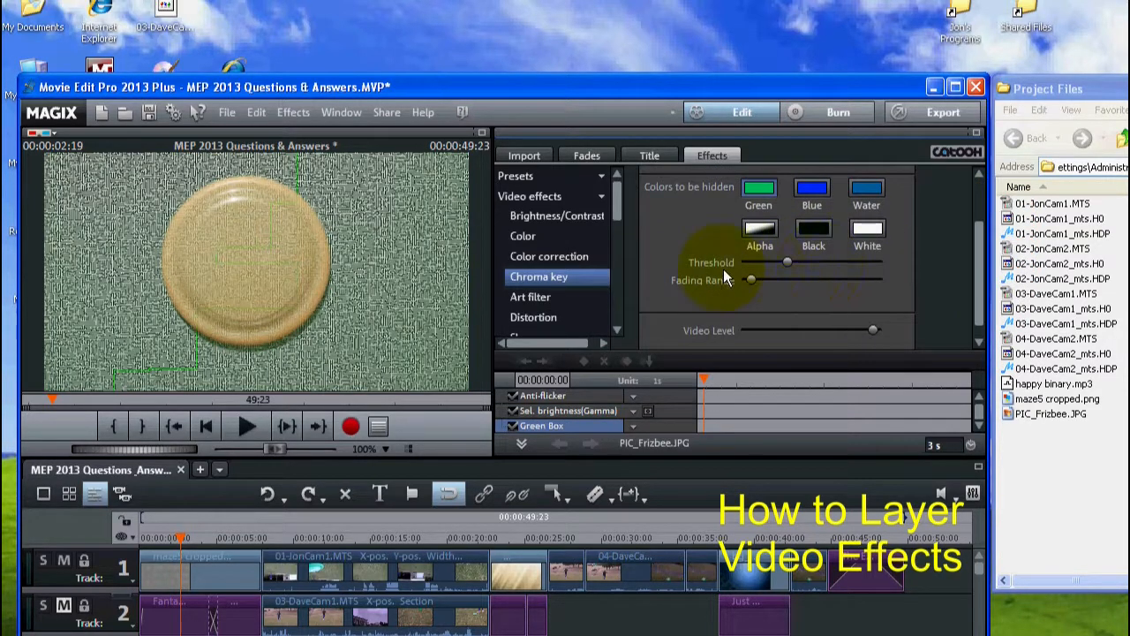
pyautogui.moveTo(751, 277)
pyautogui.mouseDown()
pyautogui.moveTo(782, 284)
pyautogui.moveTo(756, 277)
pyautogui.mouseUp()
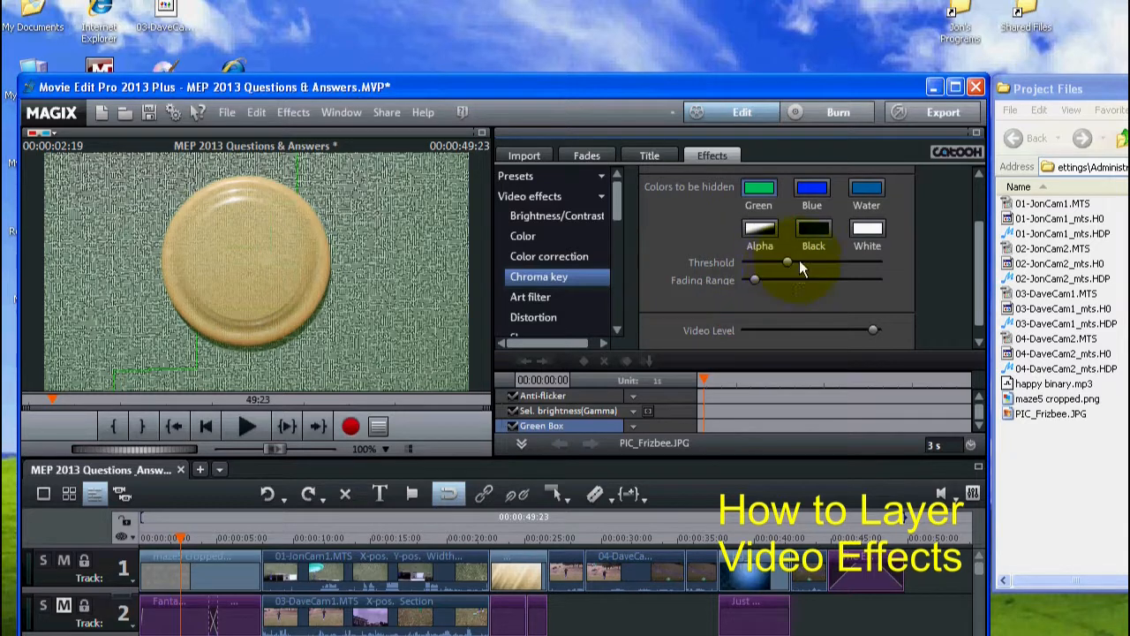
pyautogui.moveTo(765, 259)
pyautogui.mouseDown()
pyautogui.moveTo(803, 264)
pyautogui.moveTo(763, 260)
pyautogui.moveTo(780, 266)
pyautogui.moveTo(760, 282)
pyautogui.moveTo(771, 260)
pyautogui.mouseUp()
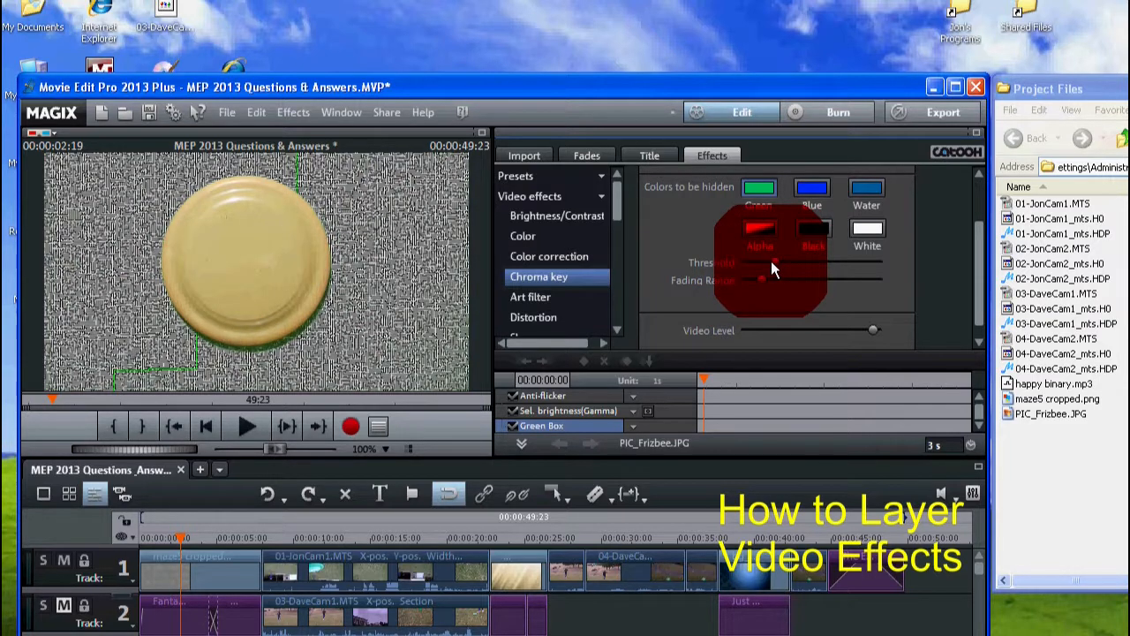
pyautogui.moveTo(771, 260); pyautogui.dragTo(773, 261)
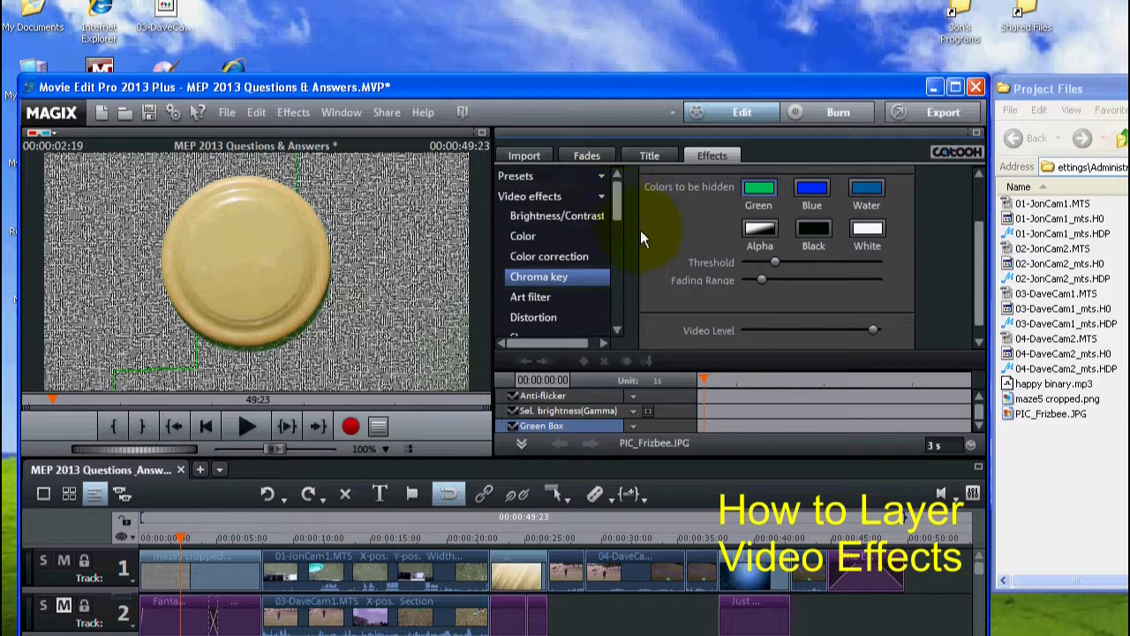
# - Shrink the frisbee picture to 849 × 477 pixels with the Size/Position movement effect
pyautogui.moveTo(616, 193); pyautogui.dragTo(614, 170)
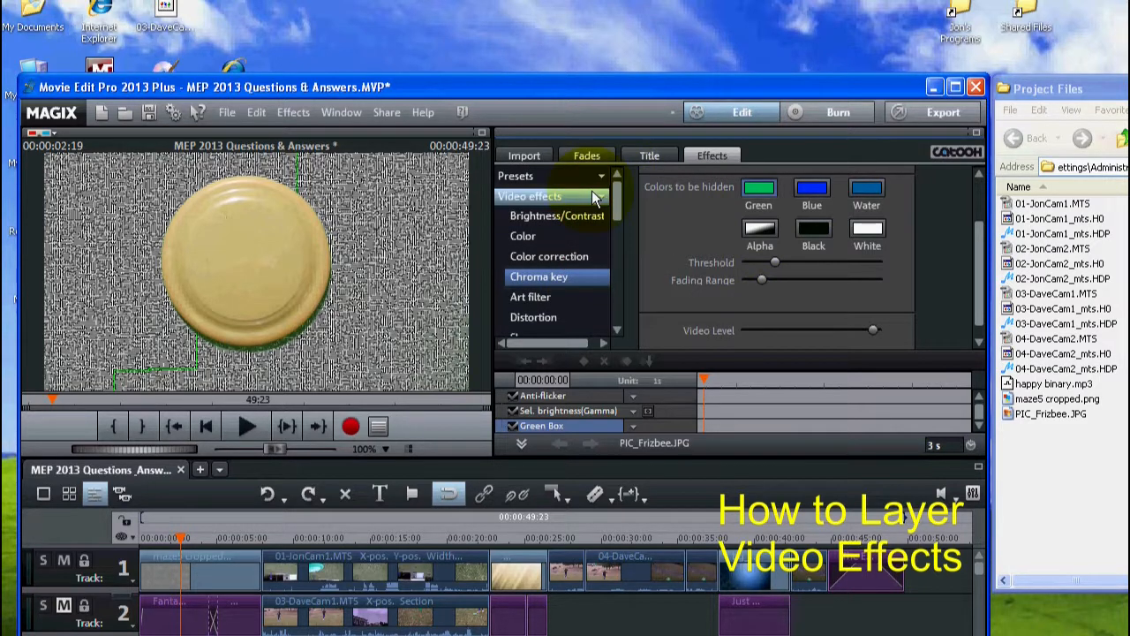
pyautogui.click(596, 197)
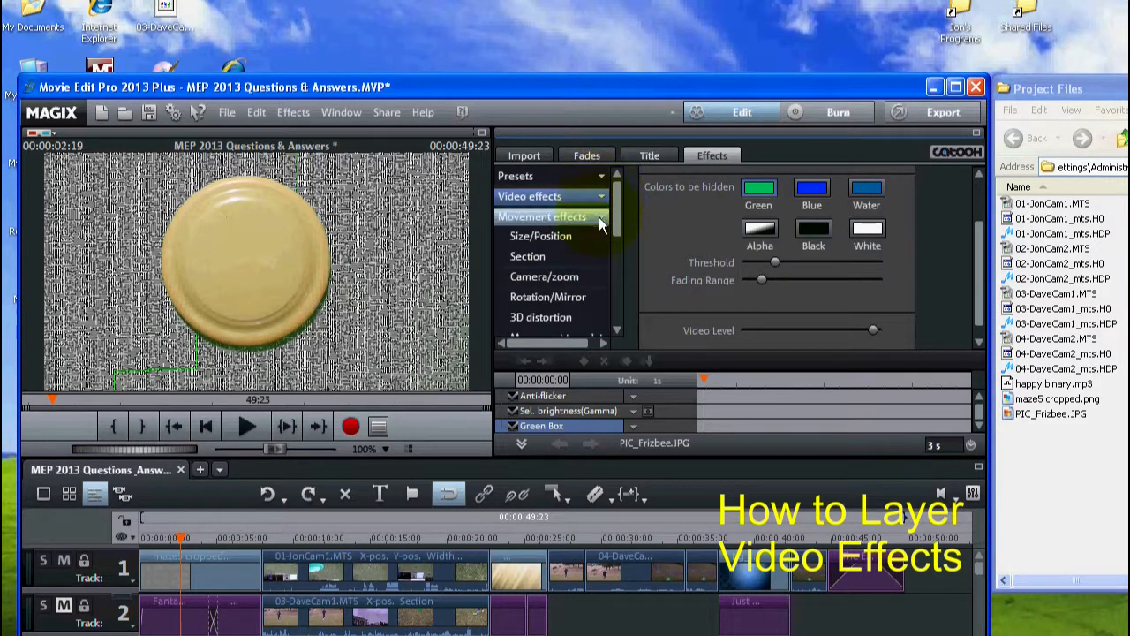
pyautogui.click(546, 237)
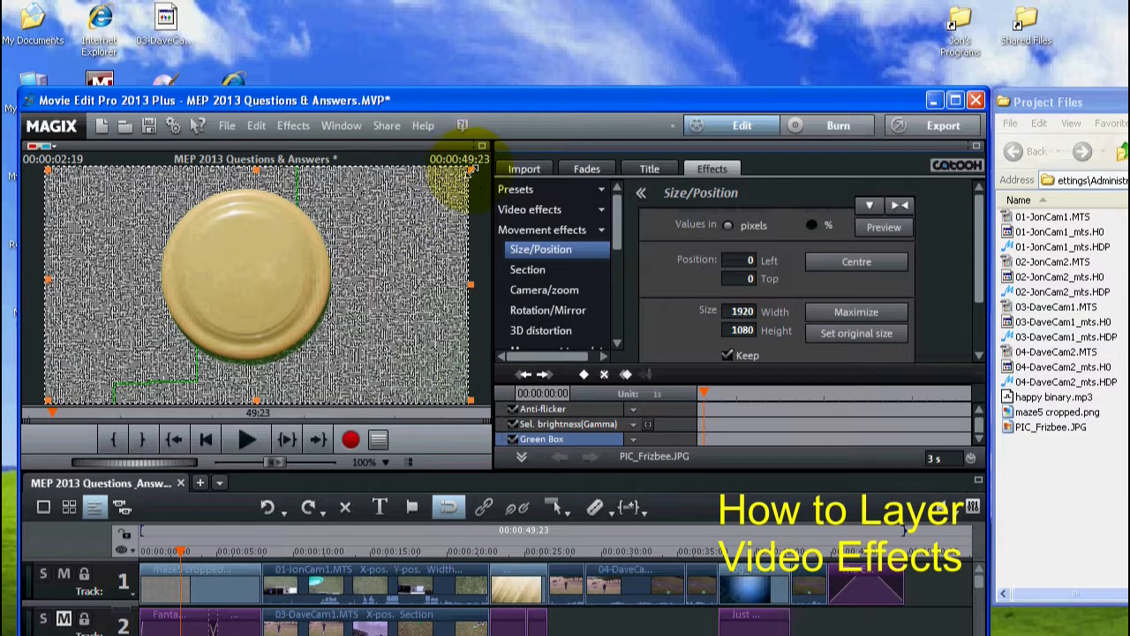
pyautogui.moveTo(468, 174); pyautogui.dragTo(356, 188)
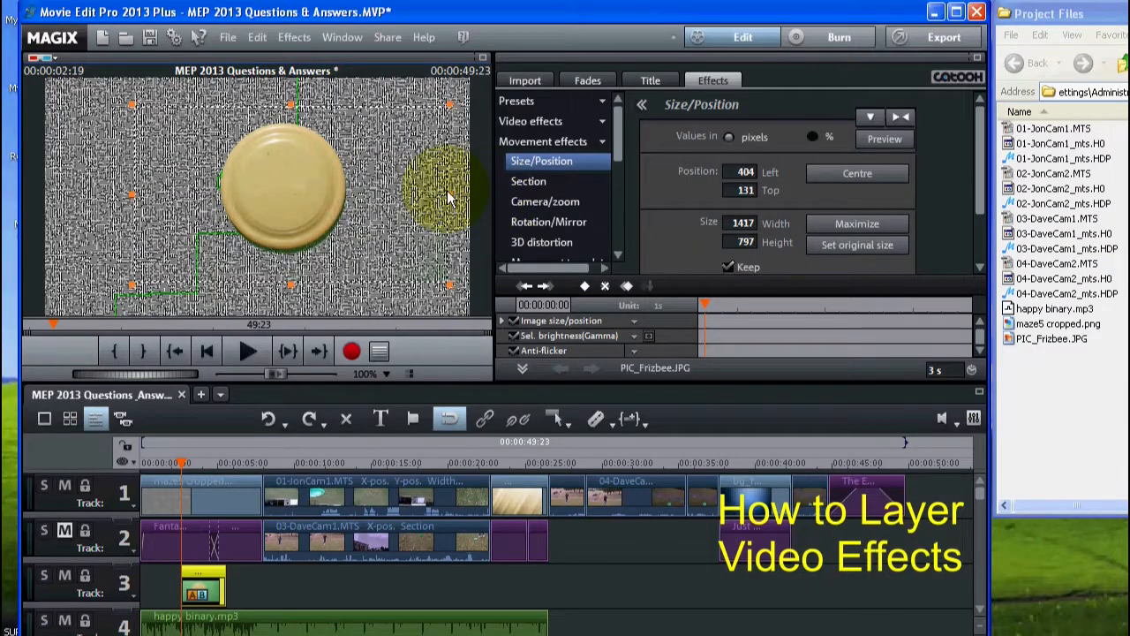
pyautogui.moveTo(452, 191); pyautogui.dragTo(325, 195)
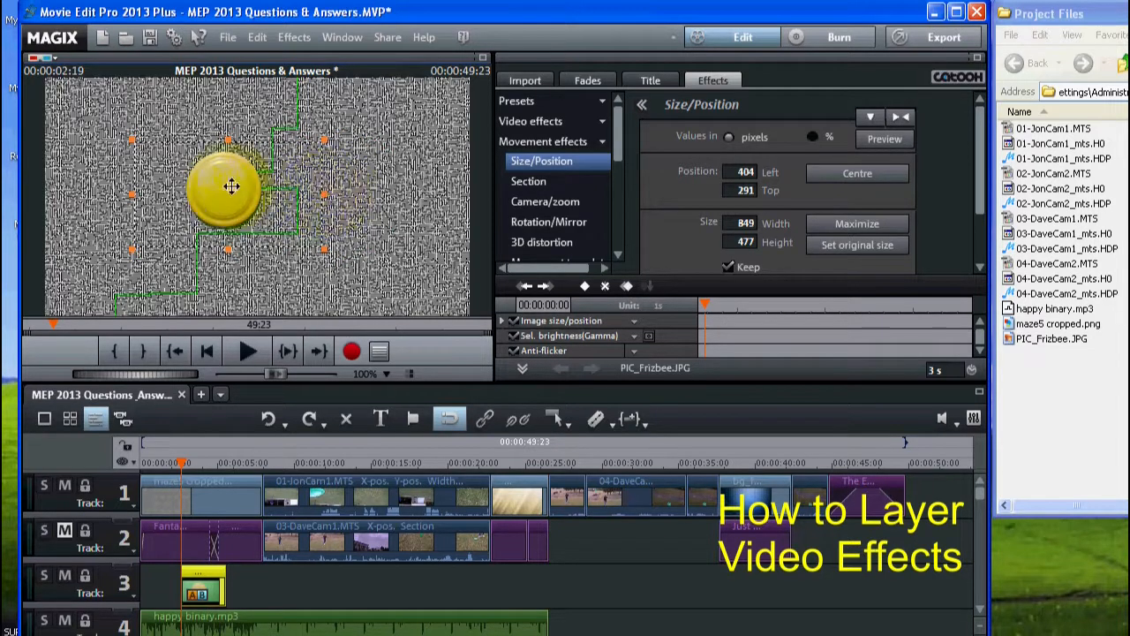
# - Move the frisbee to the frame's lower-left corner, at left -476 and top 879, and set a starting keyframe
pyautogui.moveTo(231, 190); pyautogui.dragTo(37, 318)
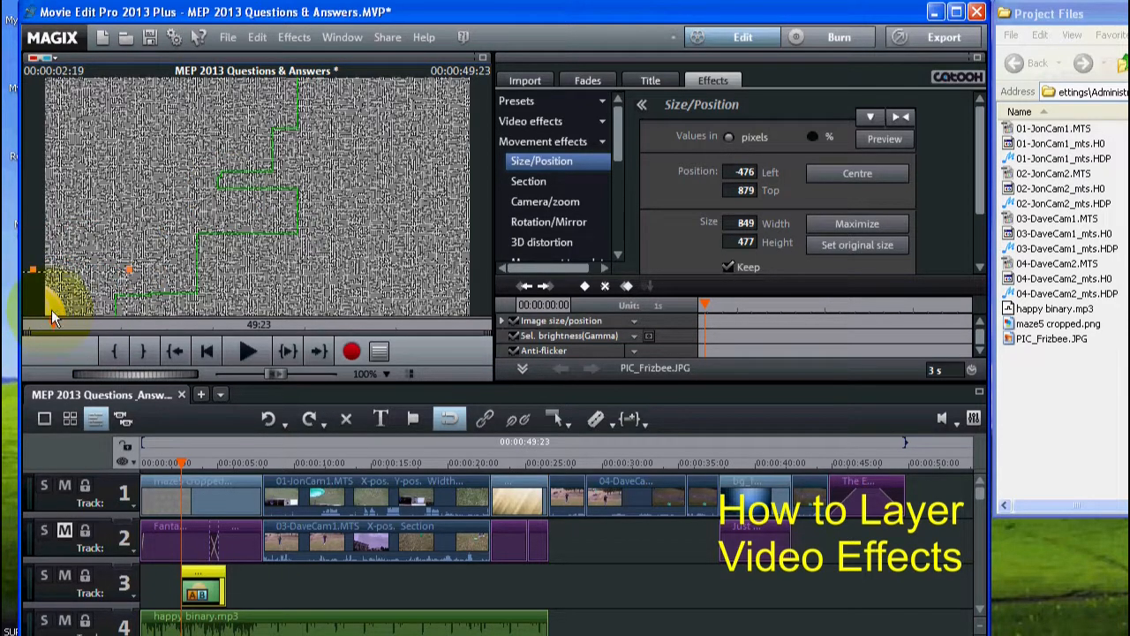
pyautogui.click(583, 285)
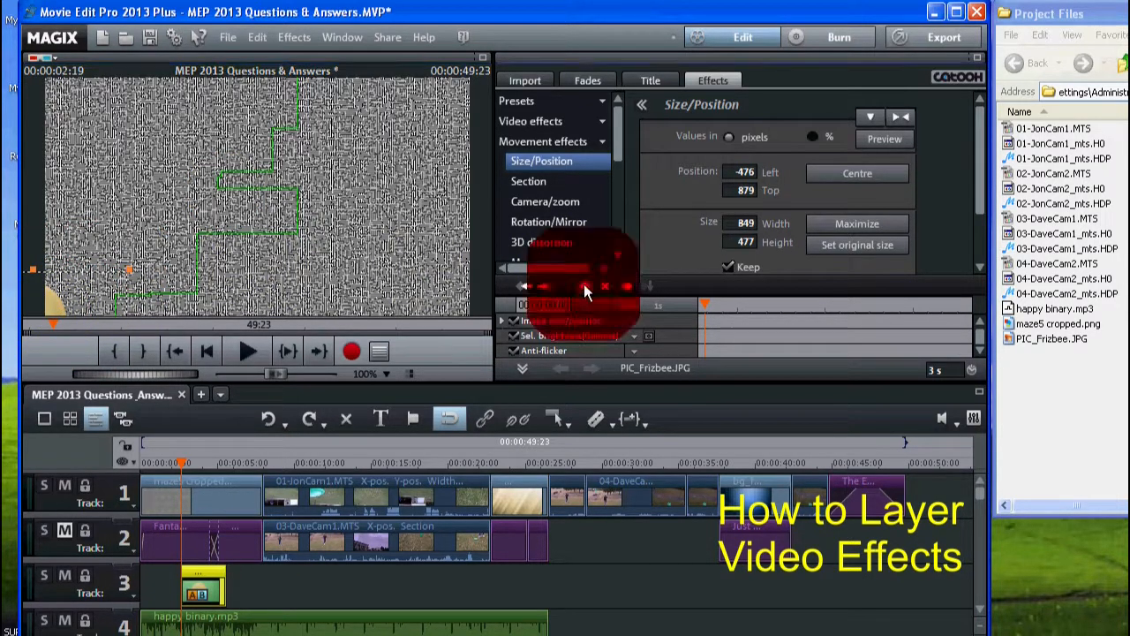
pyautogui.click(584, 287)
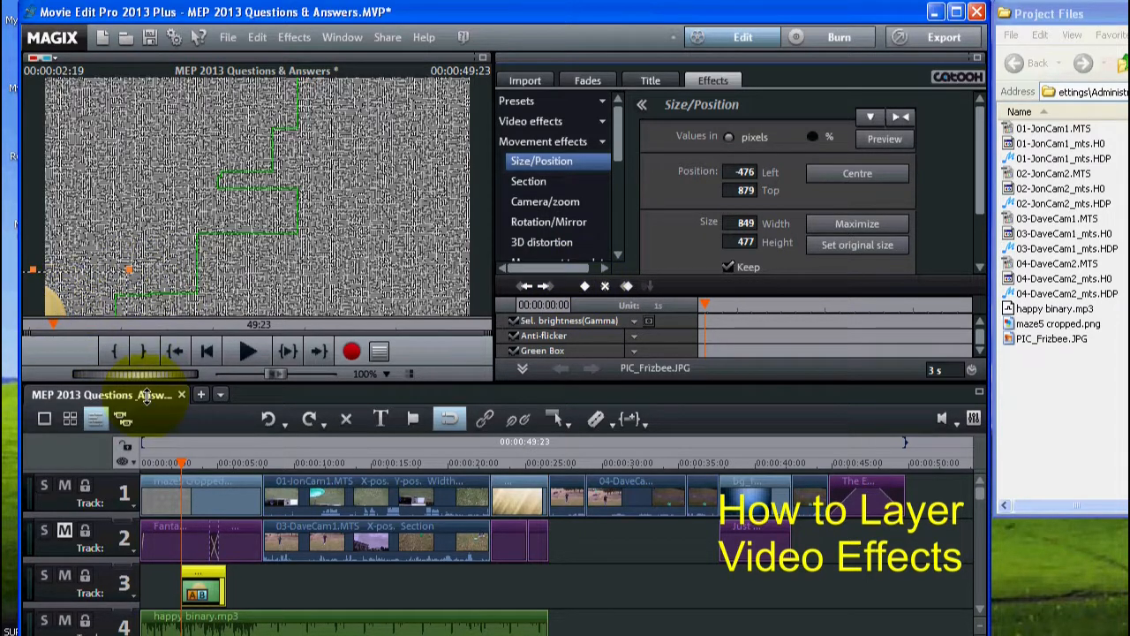
# - At the picture's last frame, move the frisbee out past the upper-right corner to left 1819, top -177, and set a keyframe
pyautogui.click(224, 465)
pyautogui.click(225, 466)
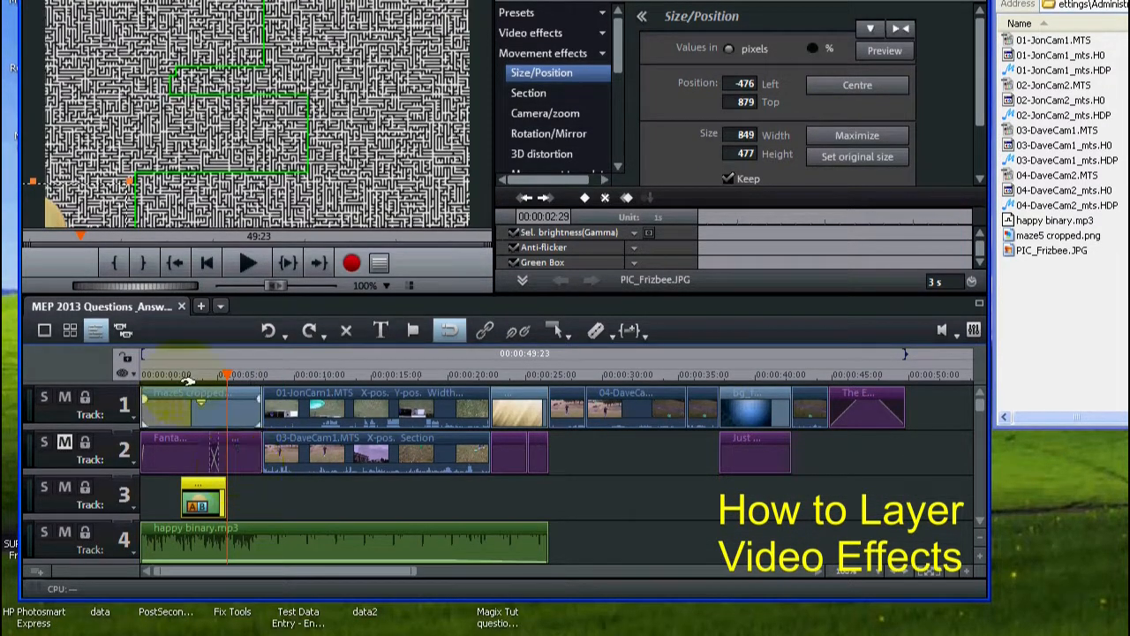
pyautogui.moveTo(66, 207); pyautogui.dragTo(372, 25)
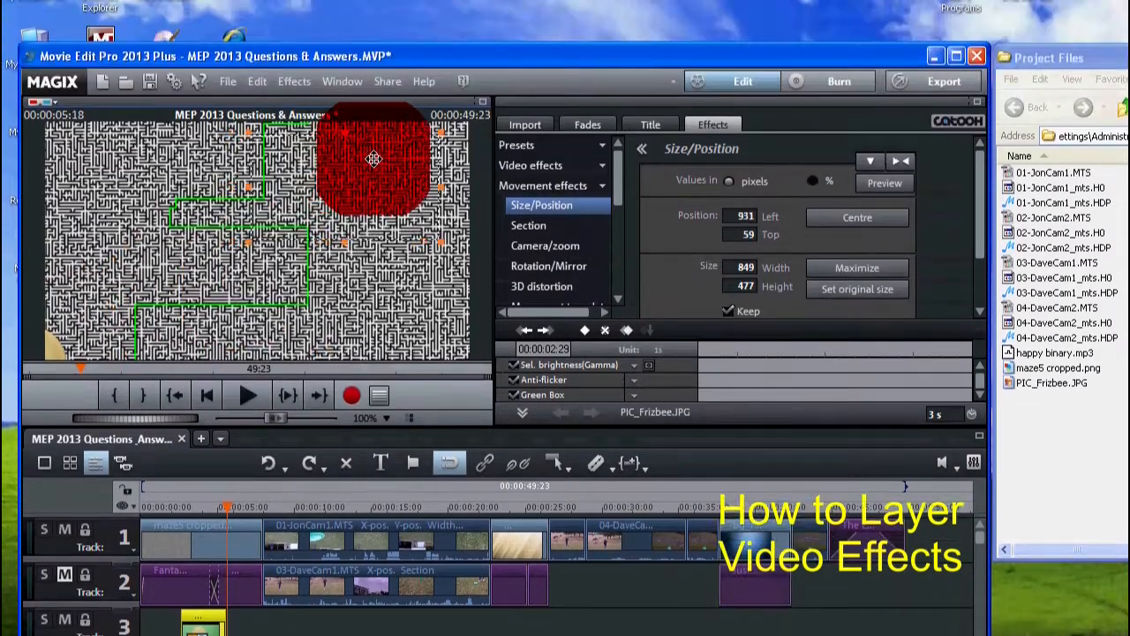
pyautogui.moveTo(374, 158); pyautogui.dragTo(464, 157)
pyautogui.moveTo(465, 201); pyautogui.dragTo(478, 179)
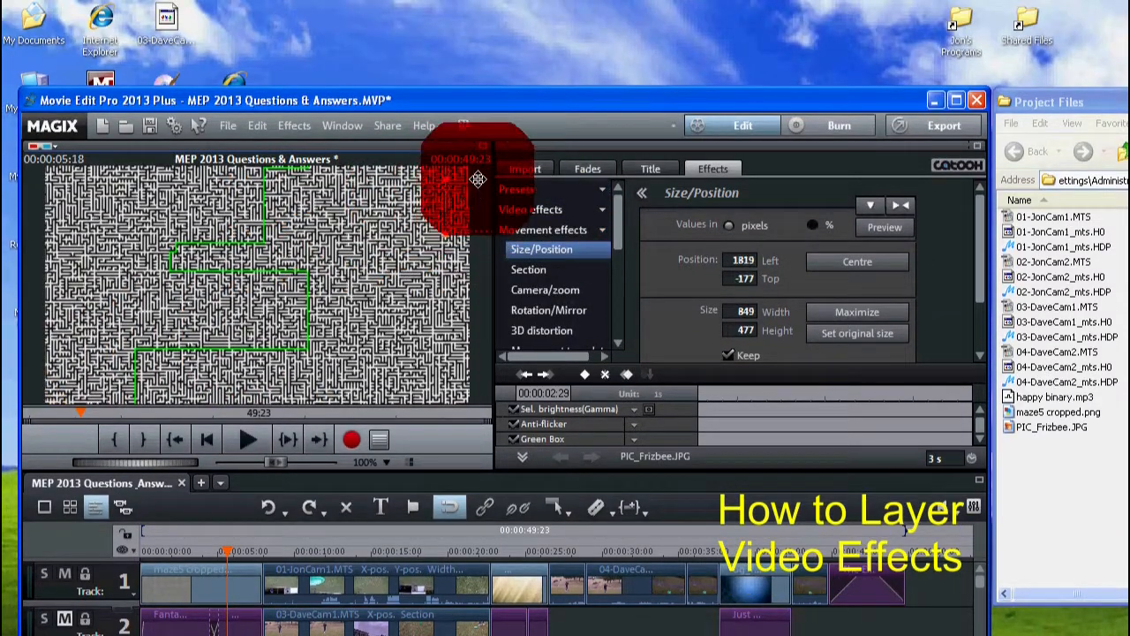
pyautogui.click(585, 376)
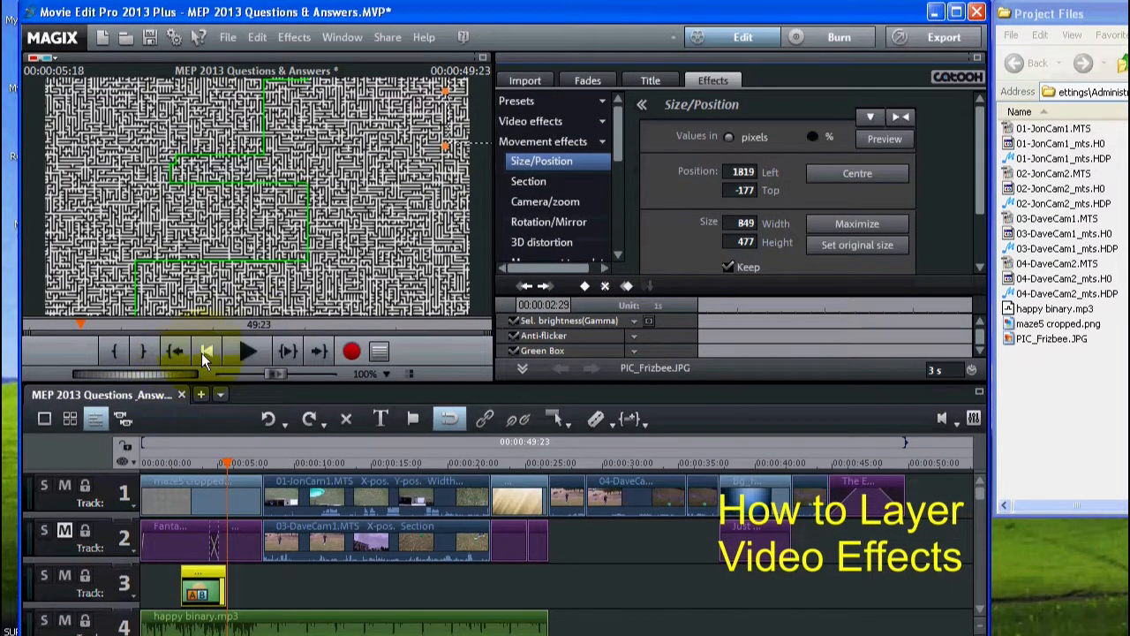
# - Play the frisbee's flight over the zooming maze from the timeline's beginning with track 2 muted
pyautogui.click(203, 352)
pyautogui.click(246, 352)
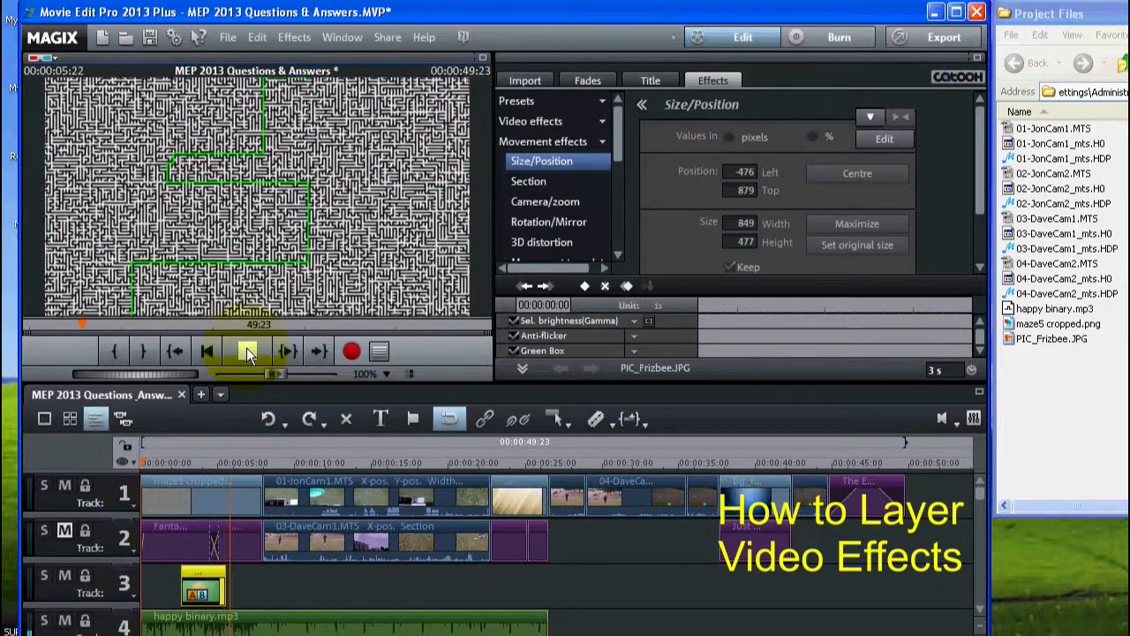
pyautogui.click(246, 351)
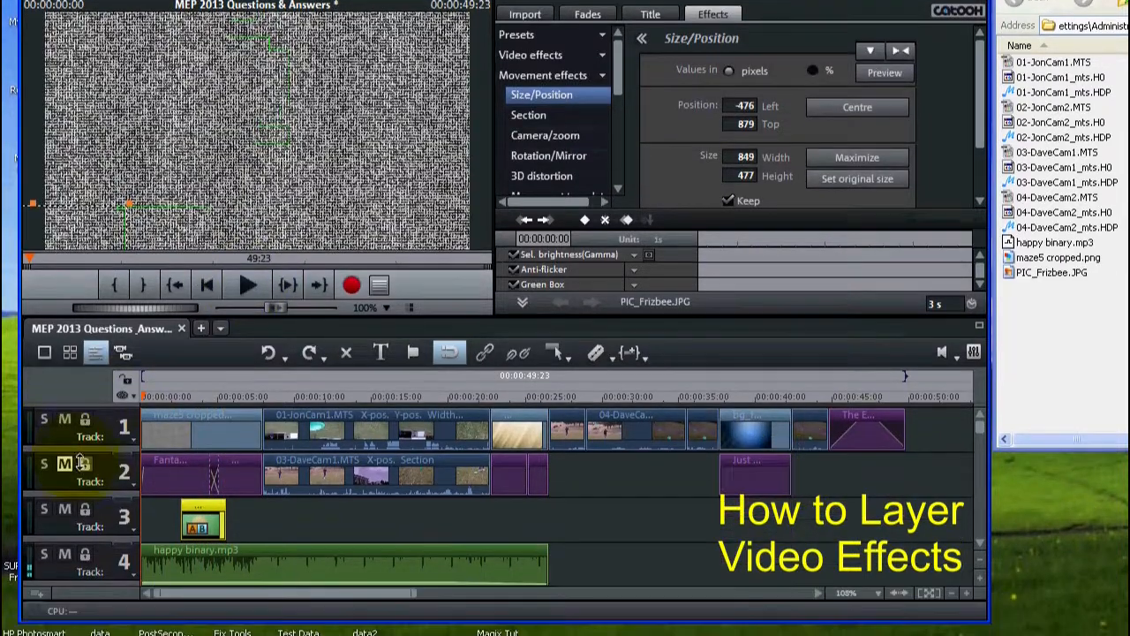
# - Unmute track 2 and play the opening with the title, zooming maze and flying frisbee together
pyautogui.click(67, 463)
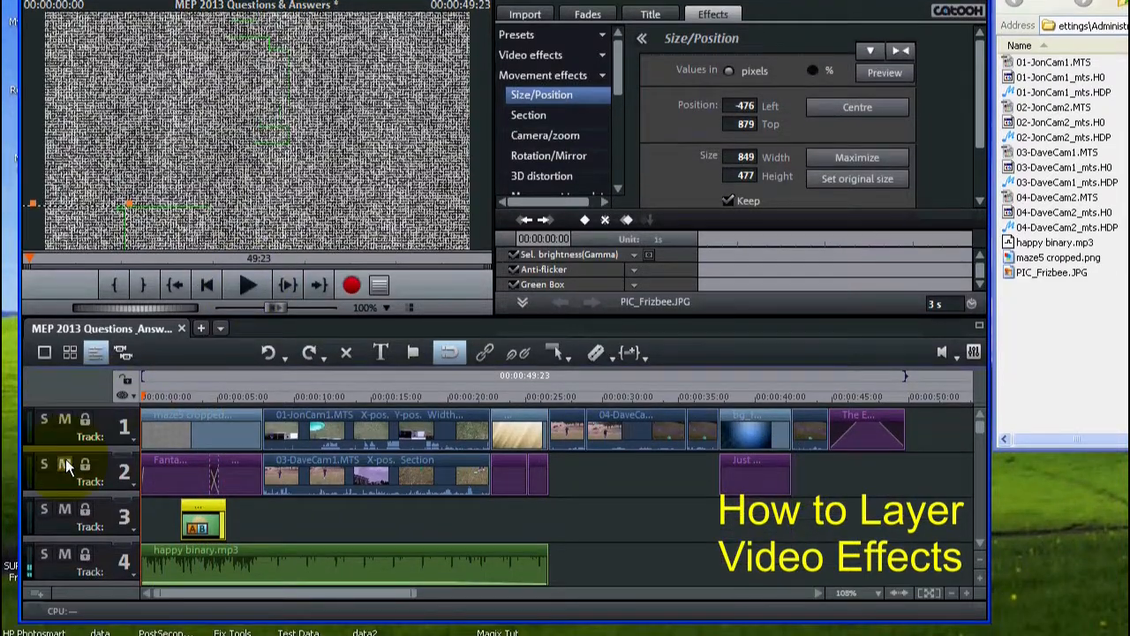
pyautogui.click(247, 284)
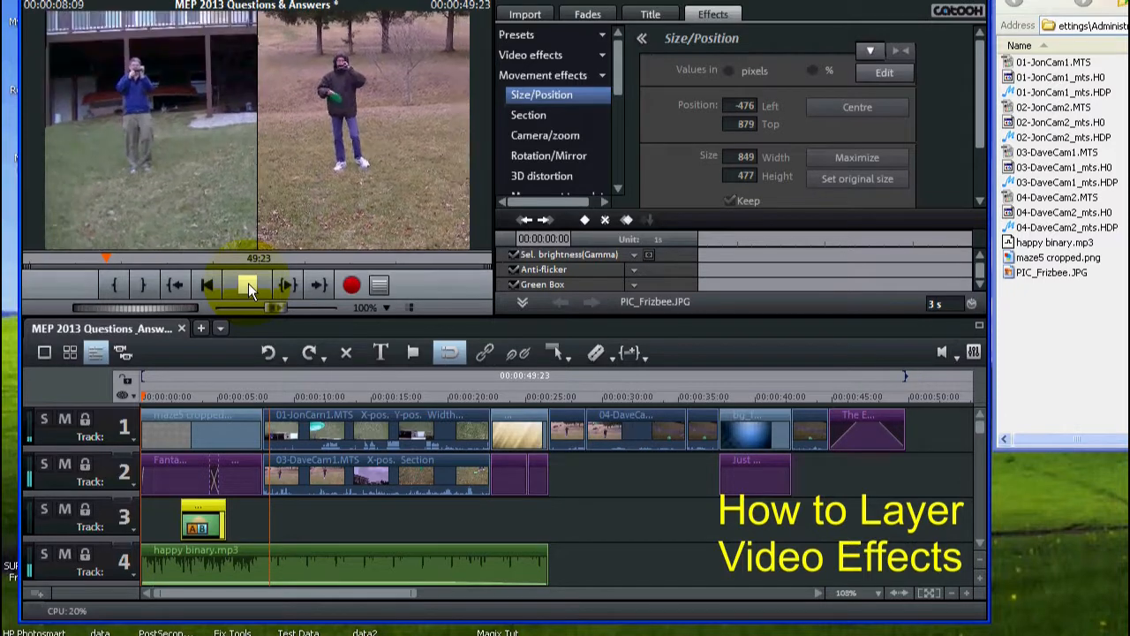
pyautogui.click(246, 285)
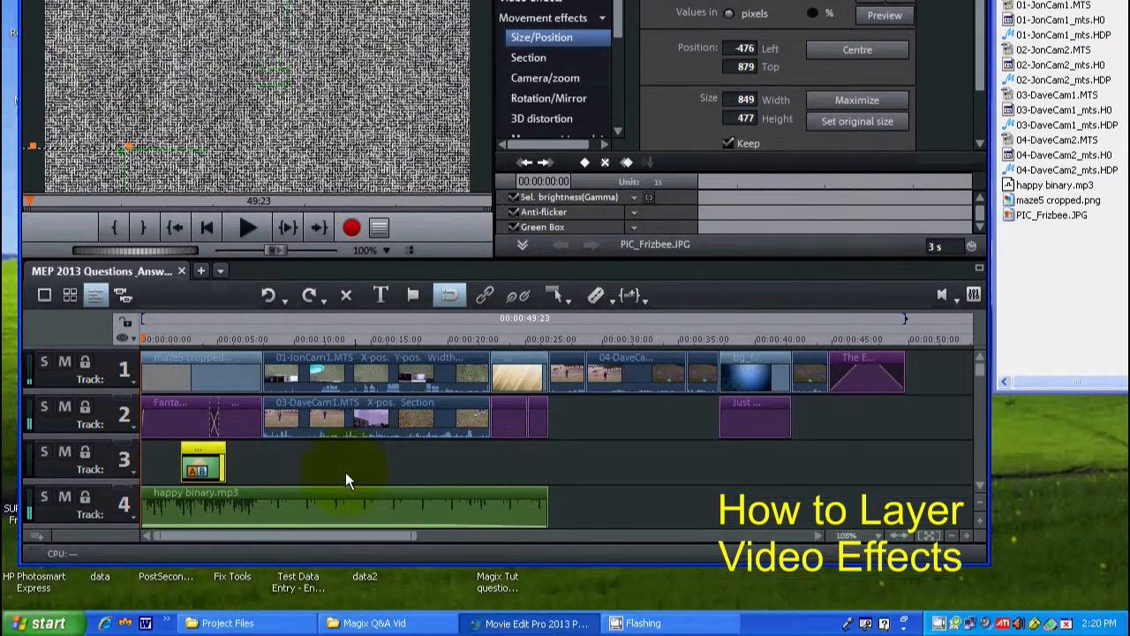
pyautogui.click(203, 520)
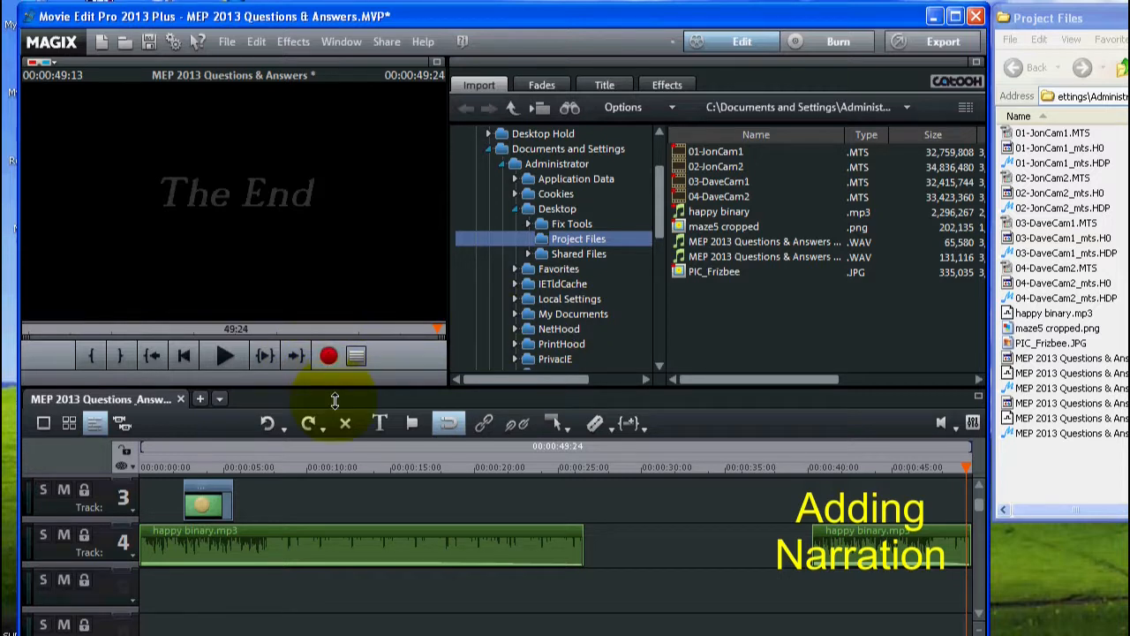
# - Set up an audio recording for the narration with CD Audio as the recording quality
pyautogui.click(327, 354)
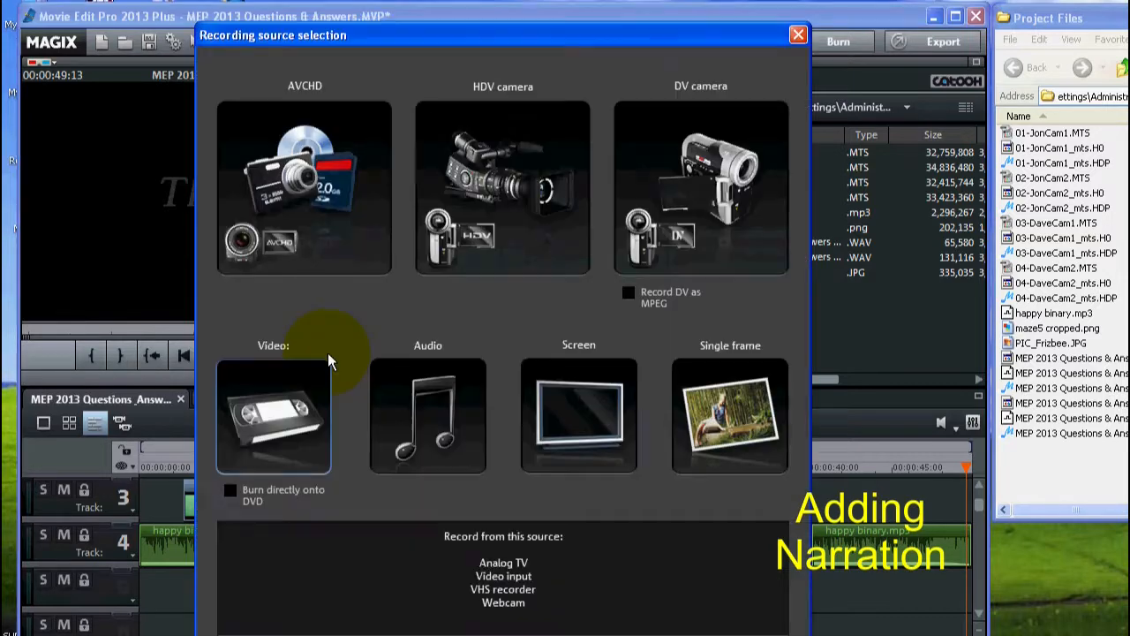
pyautogui.click(435, 401)
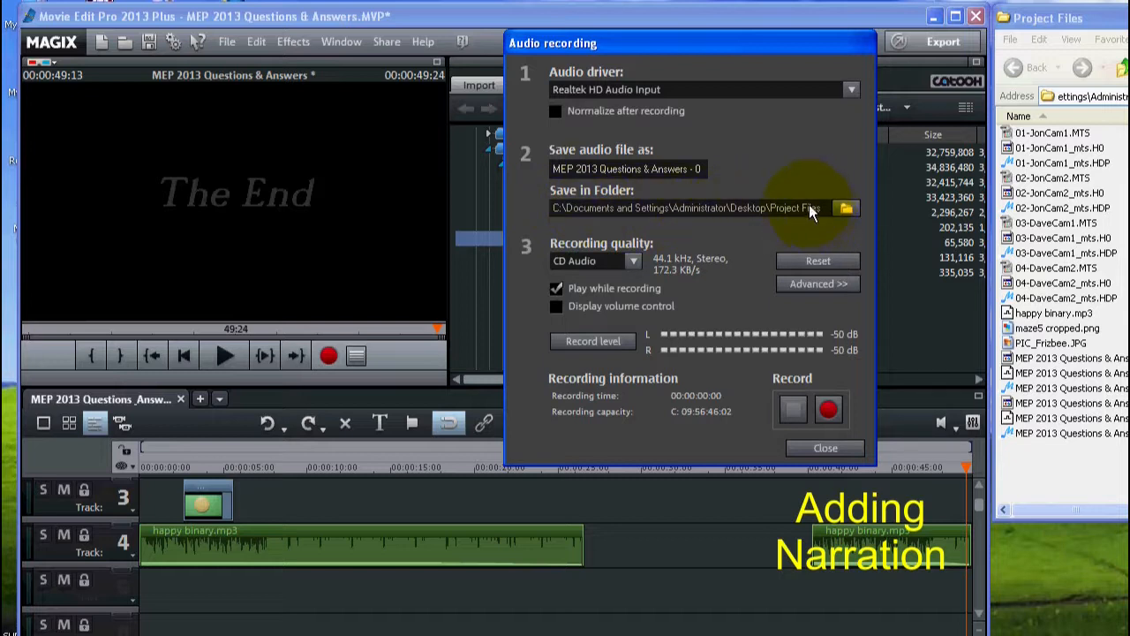
pyautogui.click(634, 261)
pyautogui.click(619, 316)
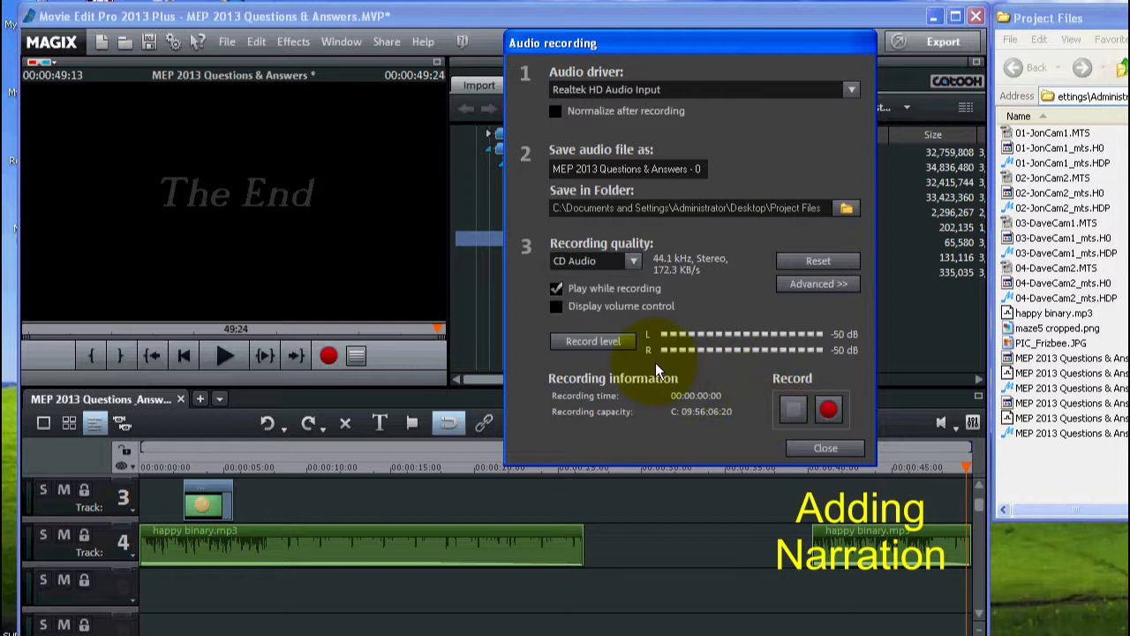
pyautogui.click(828, 411)
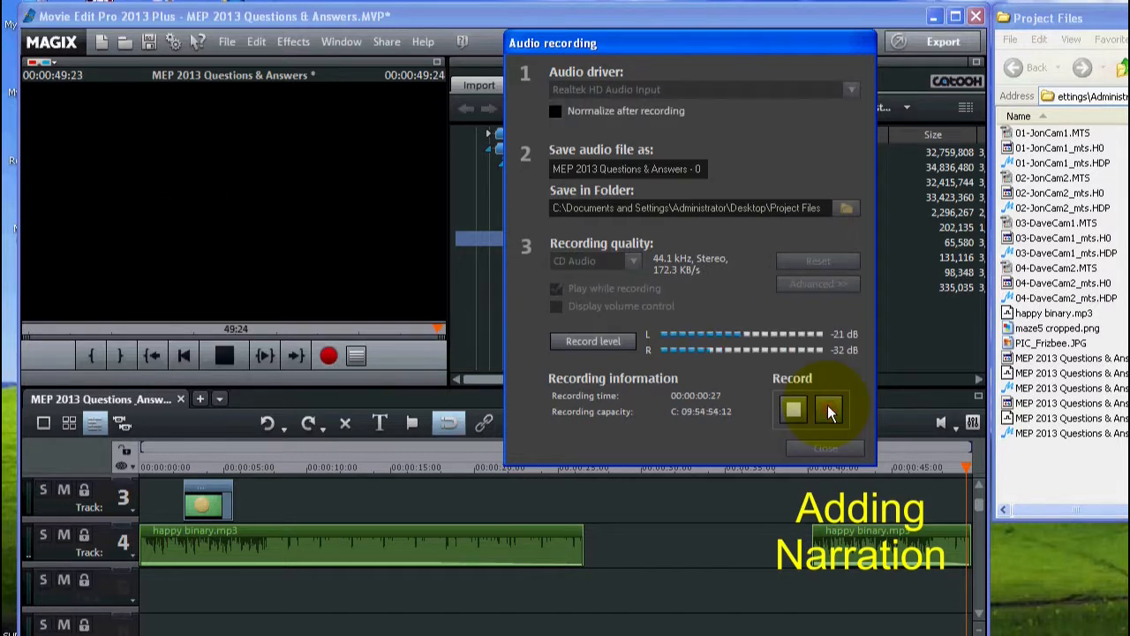
pyautogui.click(829, 411)
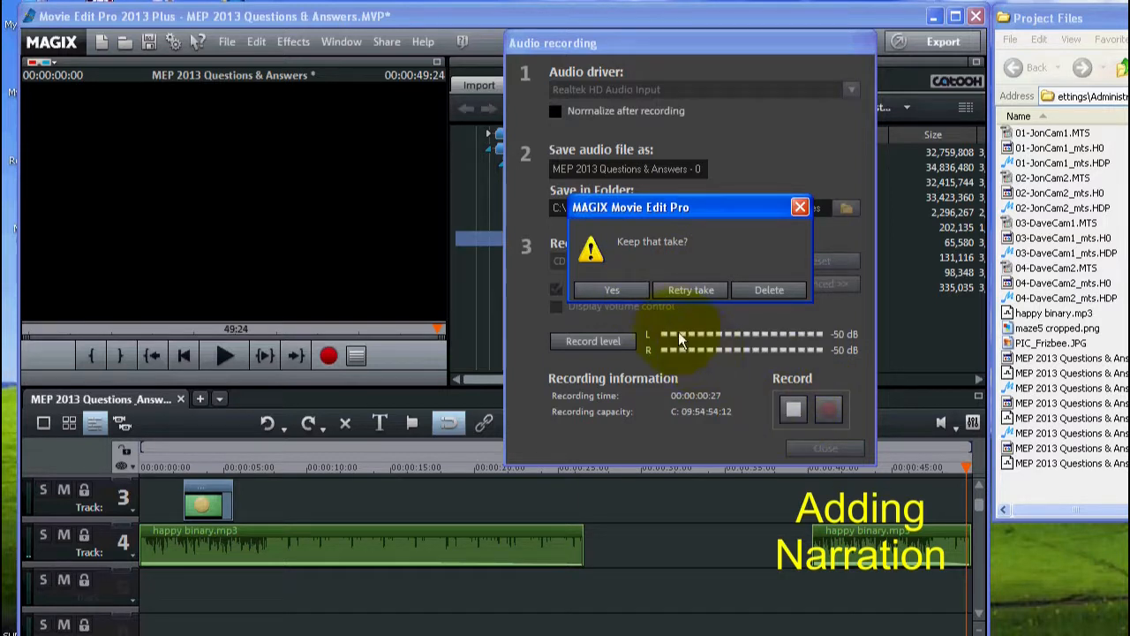
pyautogui.click(763, 296)
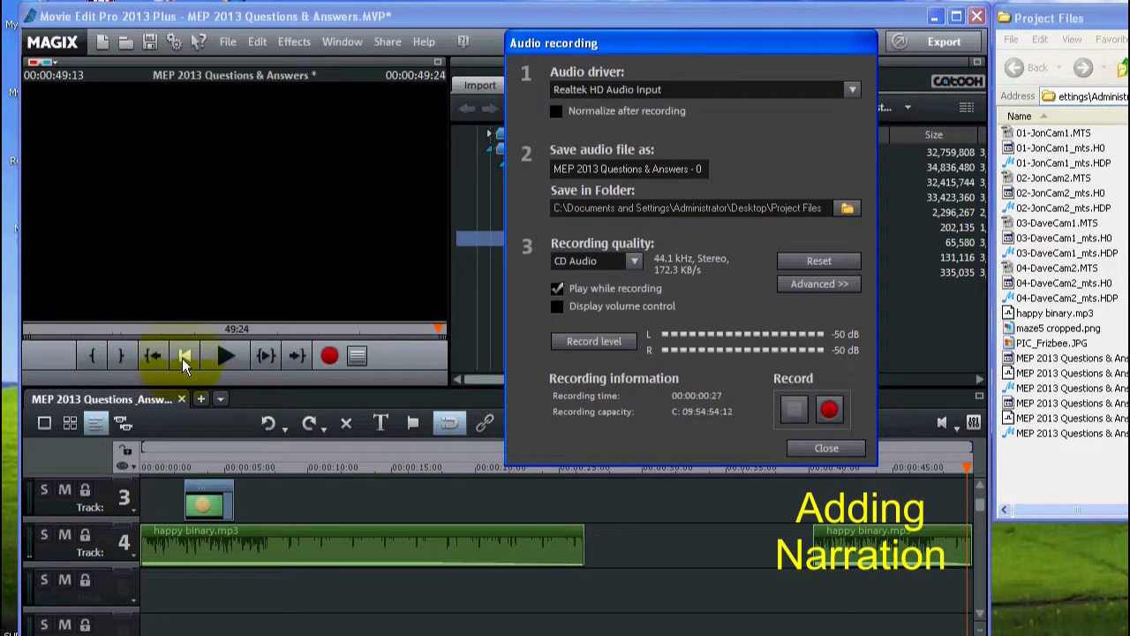
# - Record the narration from the beginning of the movie, keep the take and close the audio recording
pyautogui.click(183, 354)
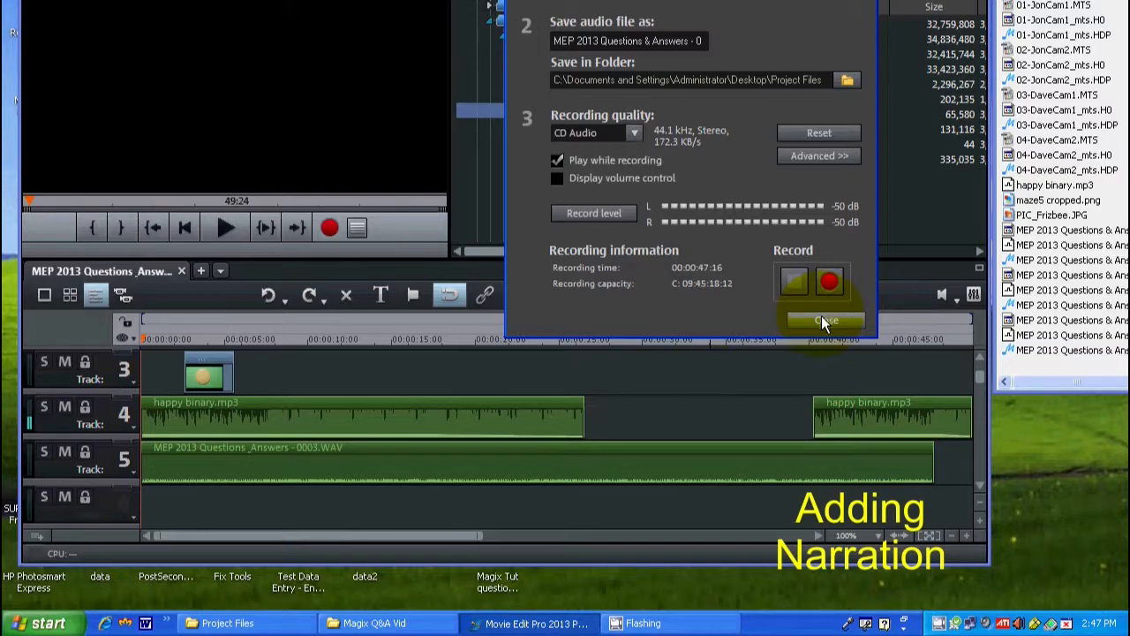
pyautogui.click(821, 446)
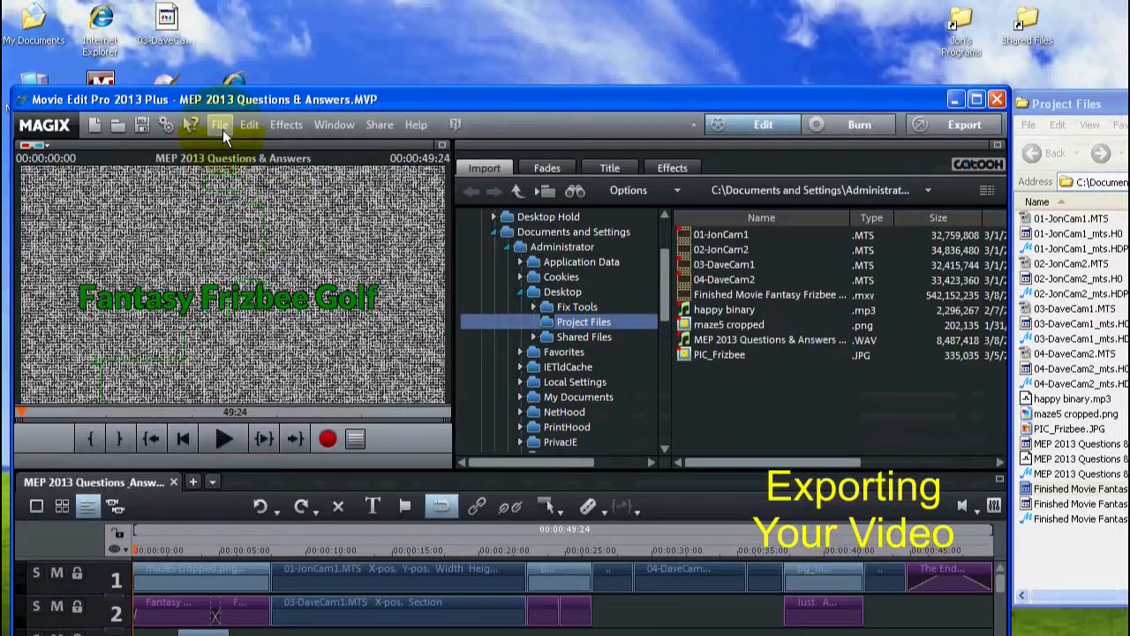
# - Export the movie as MPEG-4 video to the Project Files folder under the name Sample Movie.mp4
pyautogui.click(219, 14)
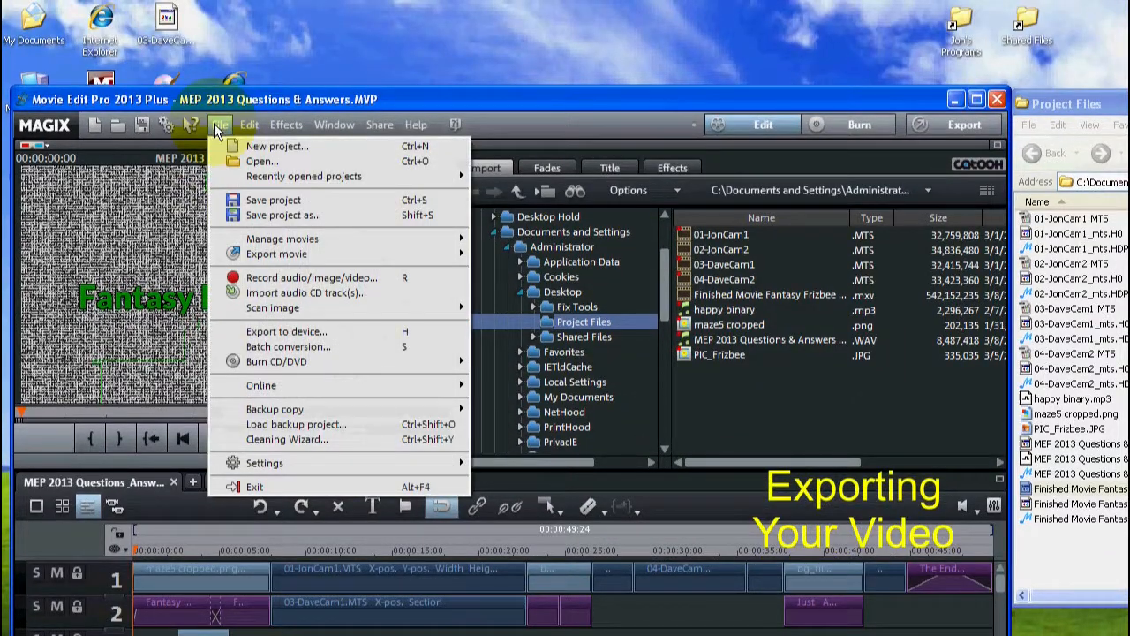
pyautogui.moveTo(297, 254)
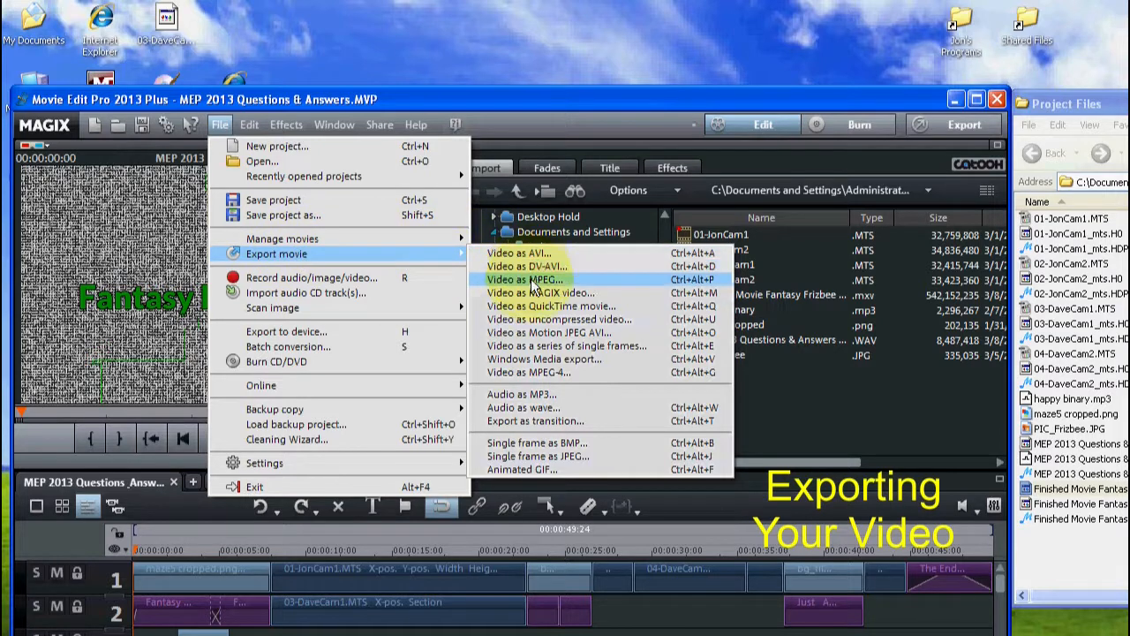
pyautogui.click(537, 372)
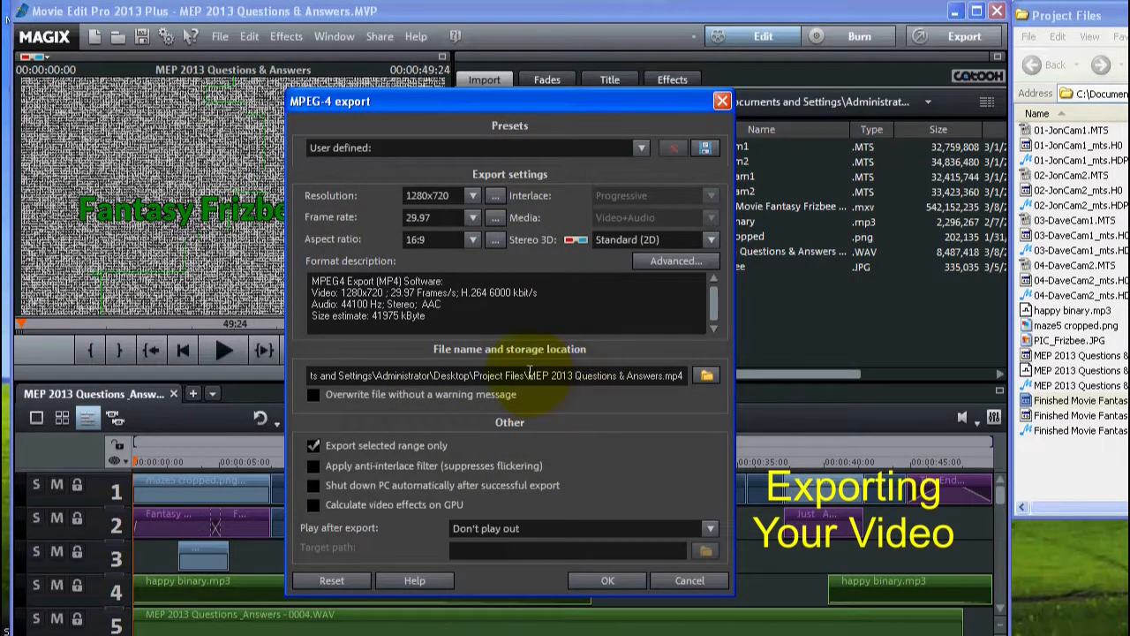
pyautogui.moveTo(527, 376); pyautogui.dragTo(590, 370)
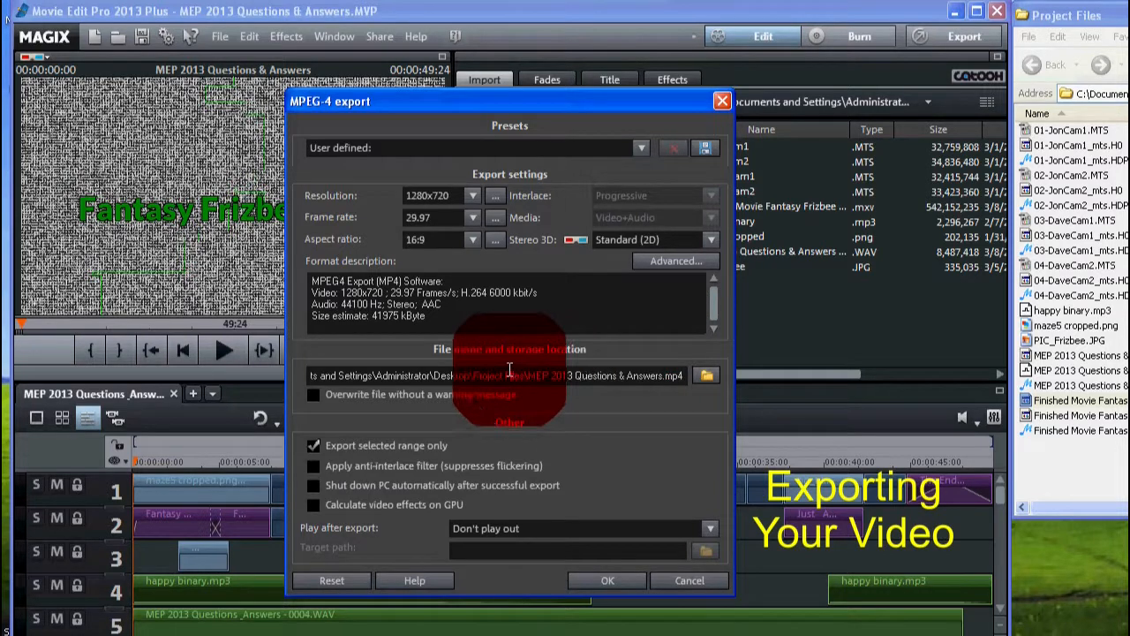
pyautogui.write('Sample Movie')
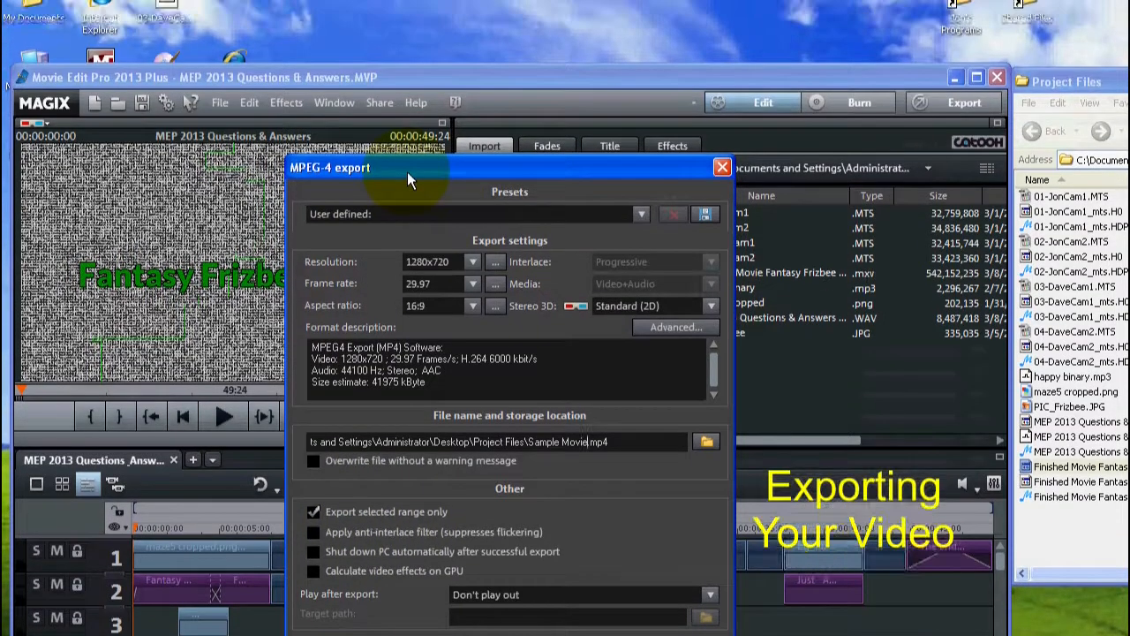
pyautogui.moveTo(407, 172); pyautogui.dragTo(422, 465)
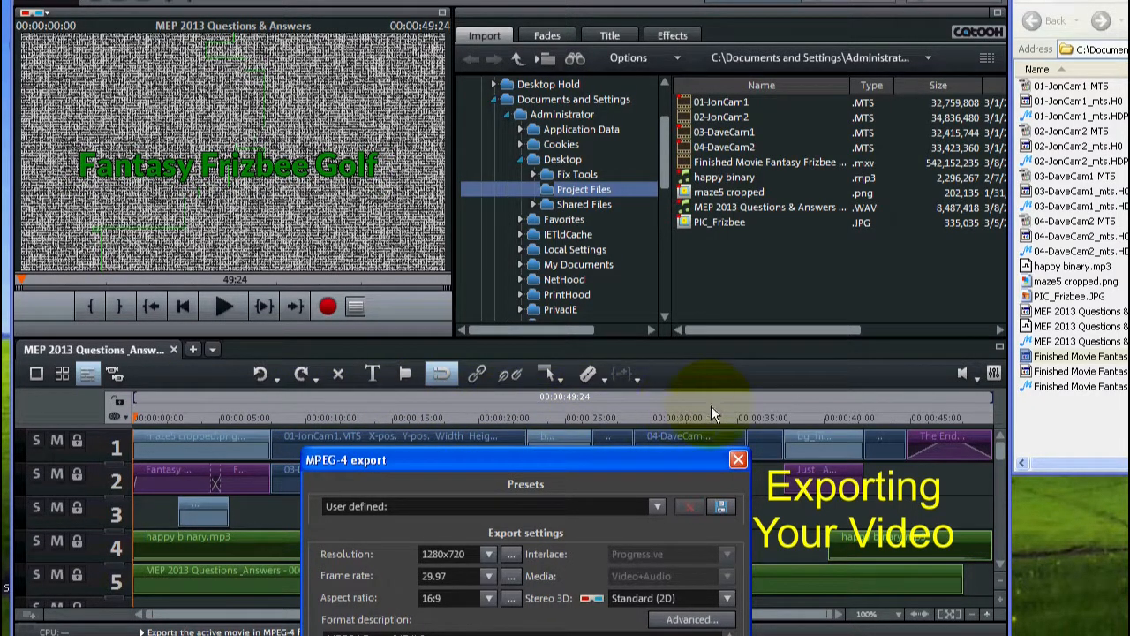
pyautogui.moveTo(554, 461); pyautogui.dragTo(586, 157)
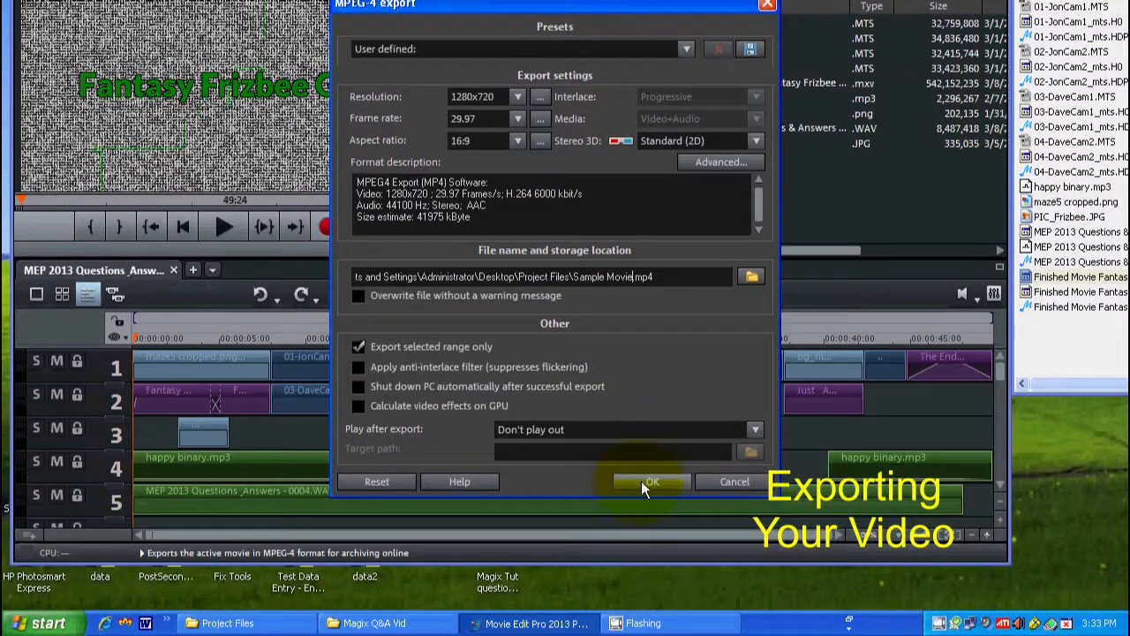
pyautogui.click(643, 483)
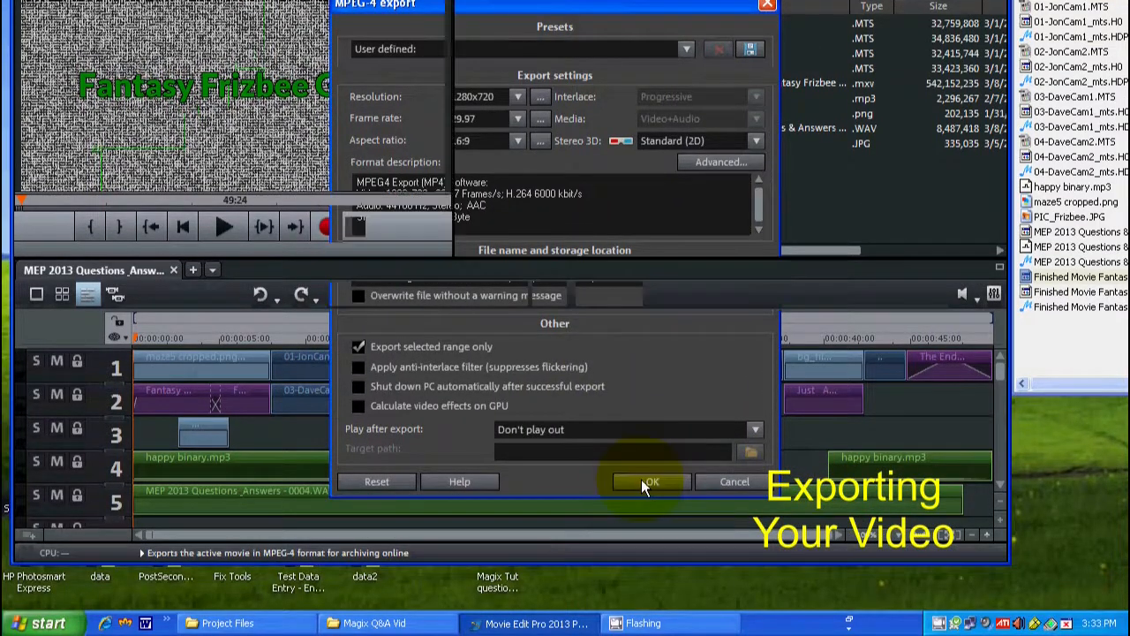